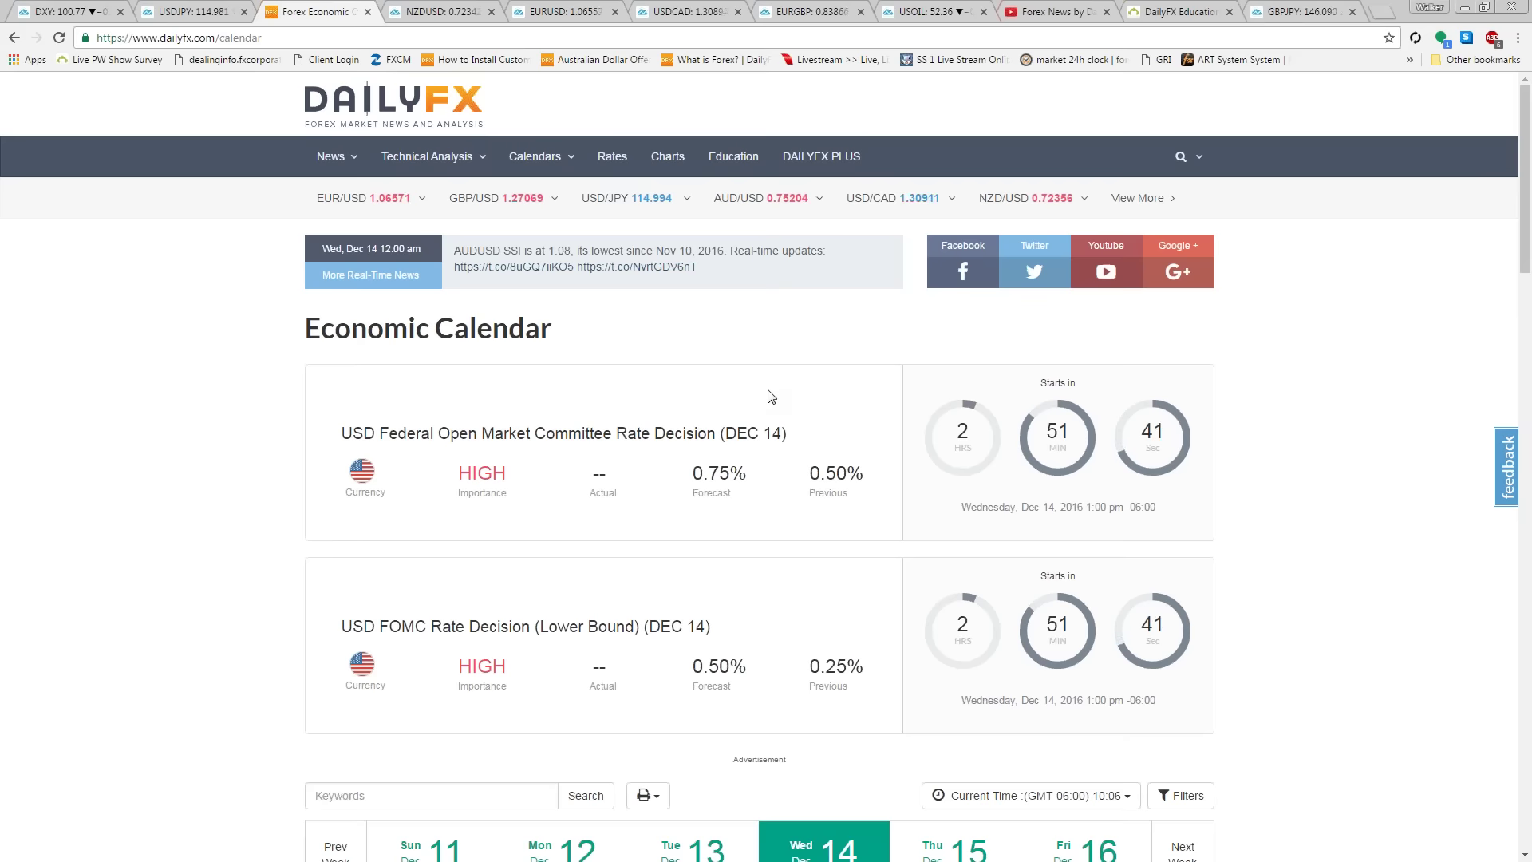
# Step: Switch from the DailyFX calendar to the DXY daily chart tab
pyautogui.click(84, 8)
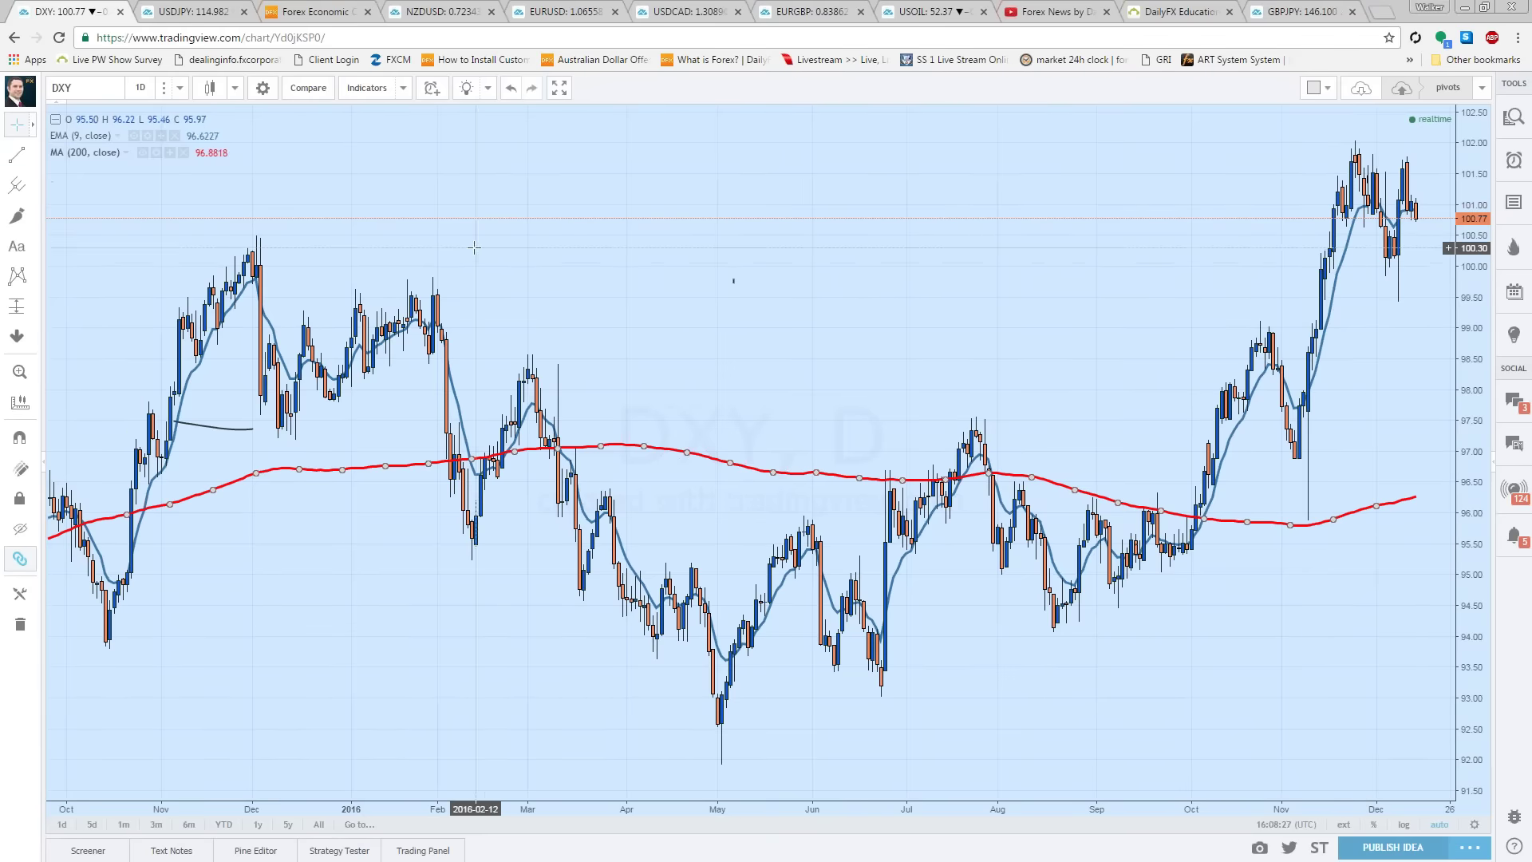
pyautogui.moveTo(477, 251); pyautogui.dragTo(491, 253)
pyautogui.scroll(-10, 490, 252)
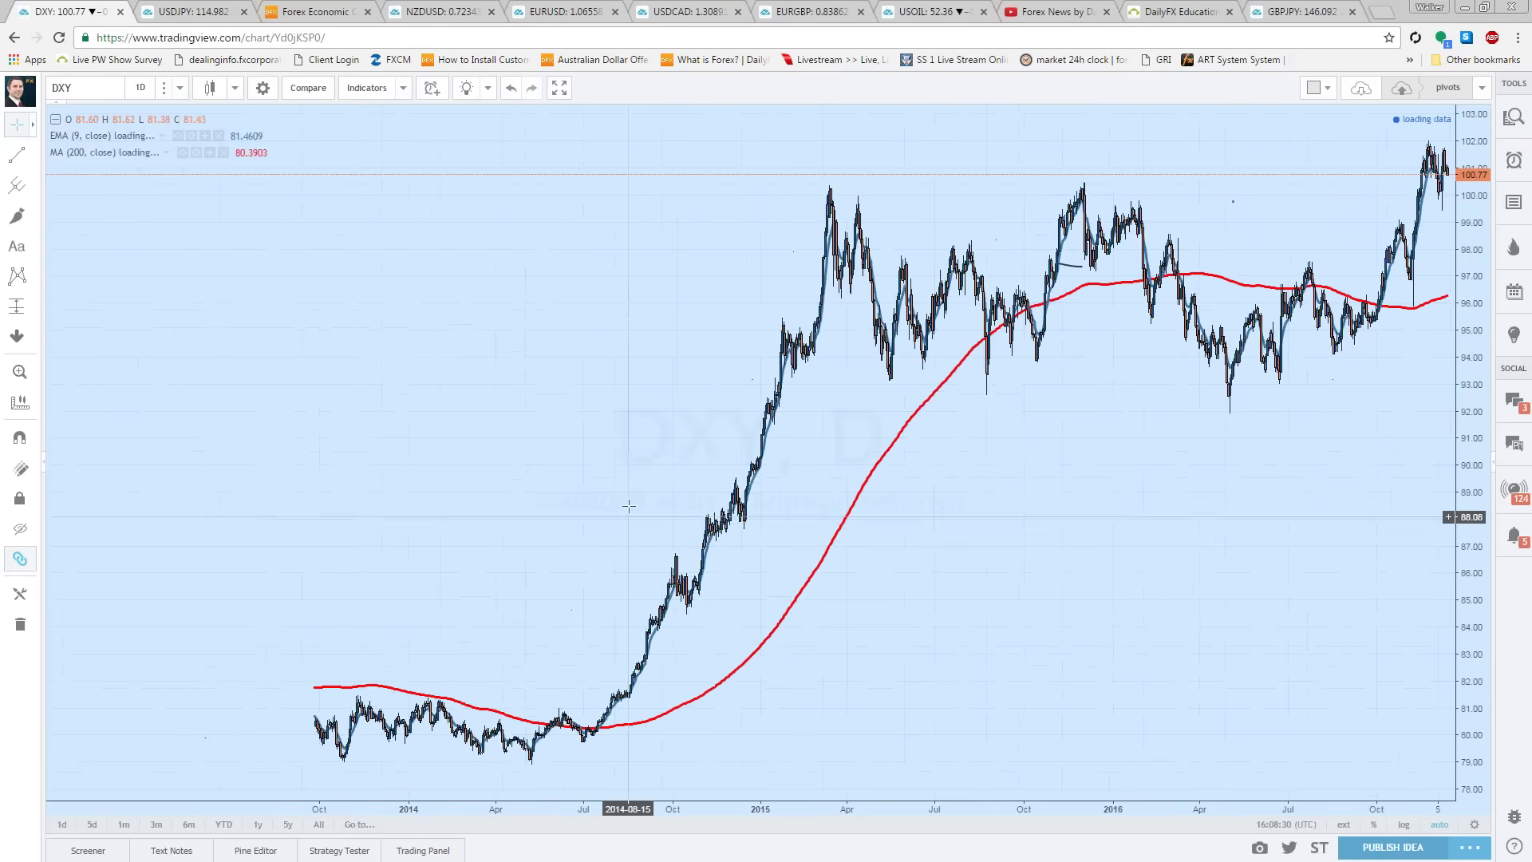
pyautogui.moveTo(738, 411); pyautogui.dragTo(1013, 482)
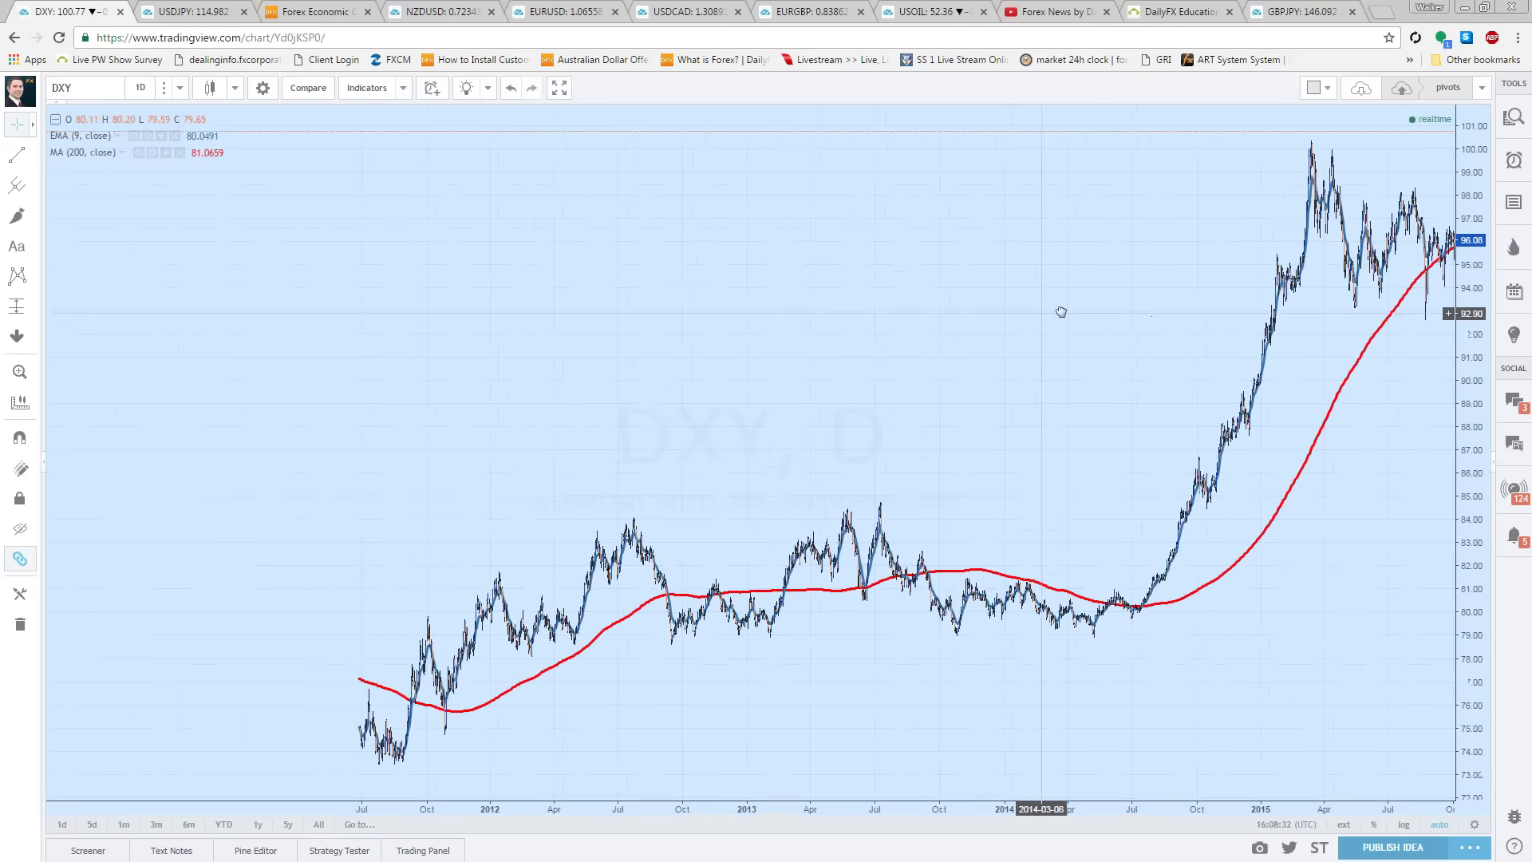
pyautogui.scroll(8, 997, 487)
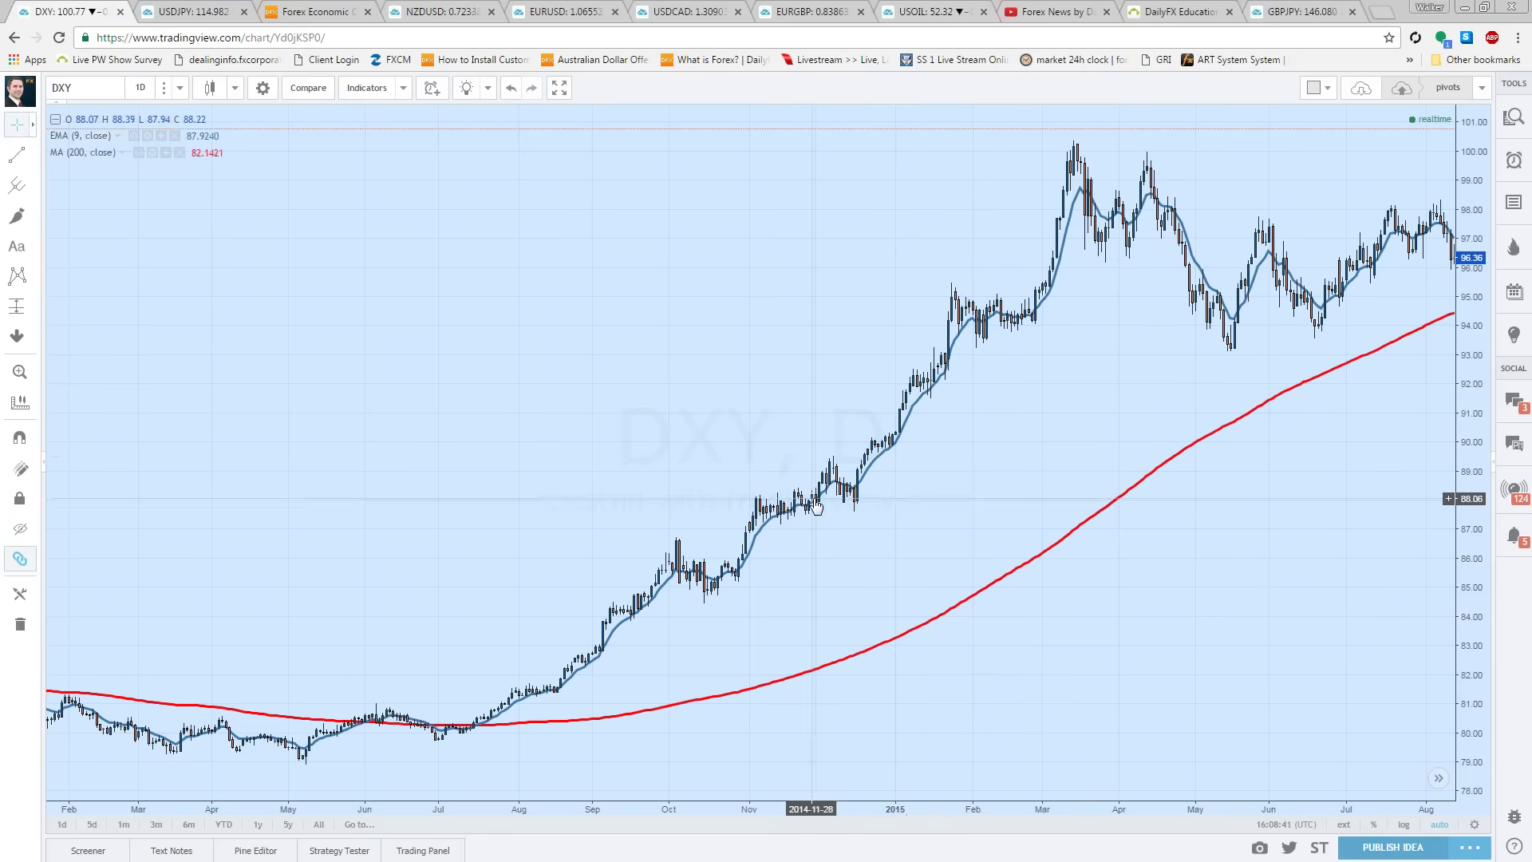
pyautogui.moveTo(1094, 415); pyautogui.dragTo(998, 415)
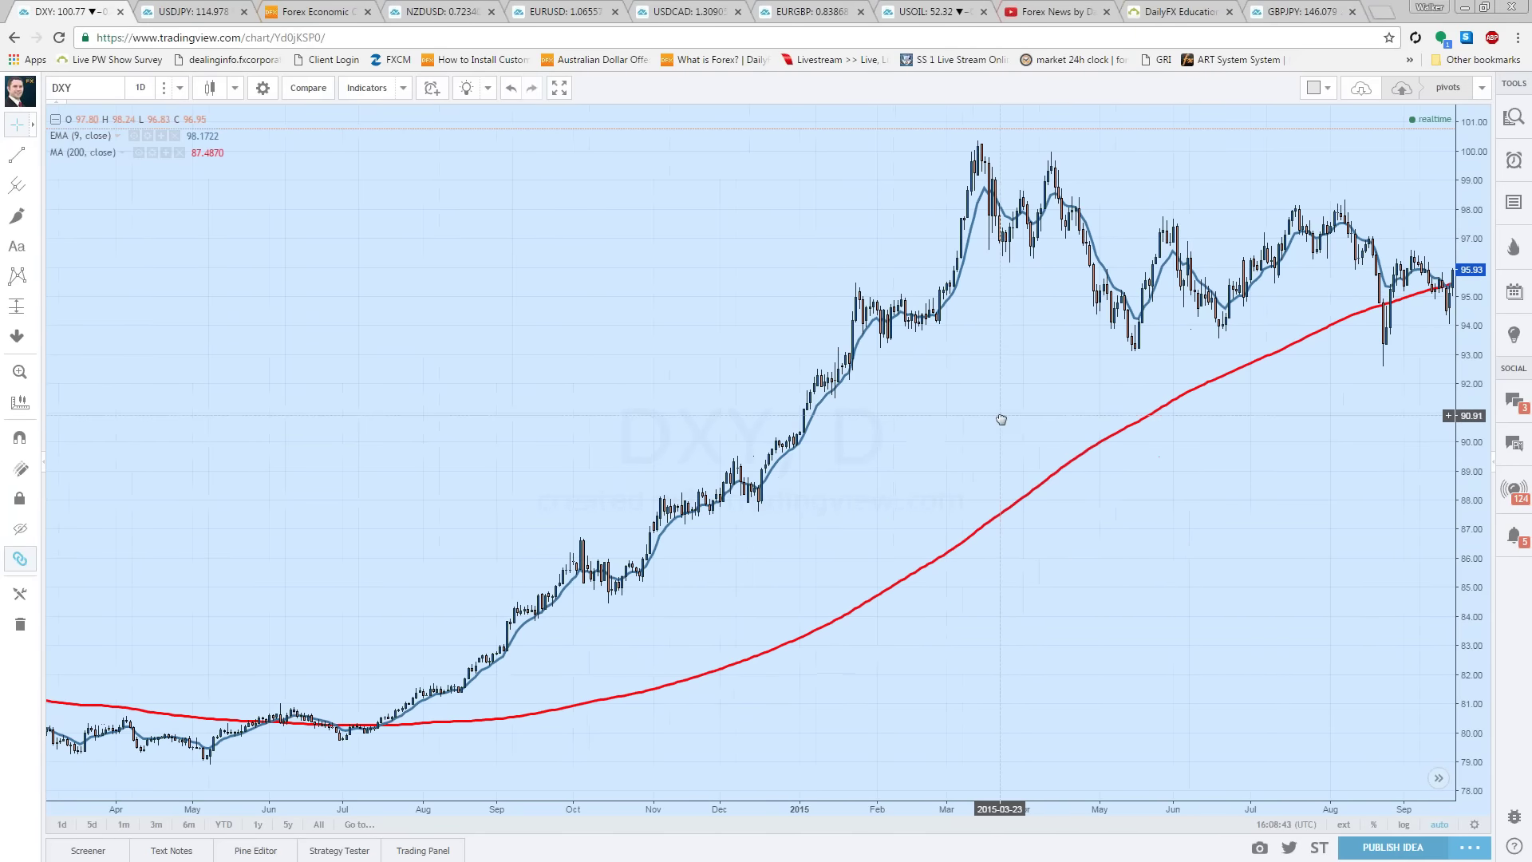
pyautogui.scroll(-2, 1216, 416)
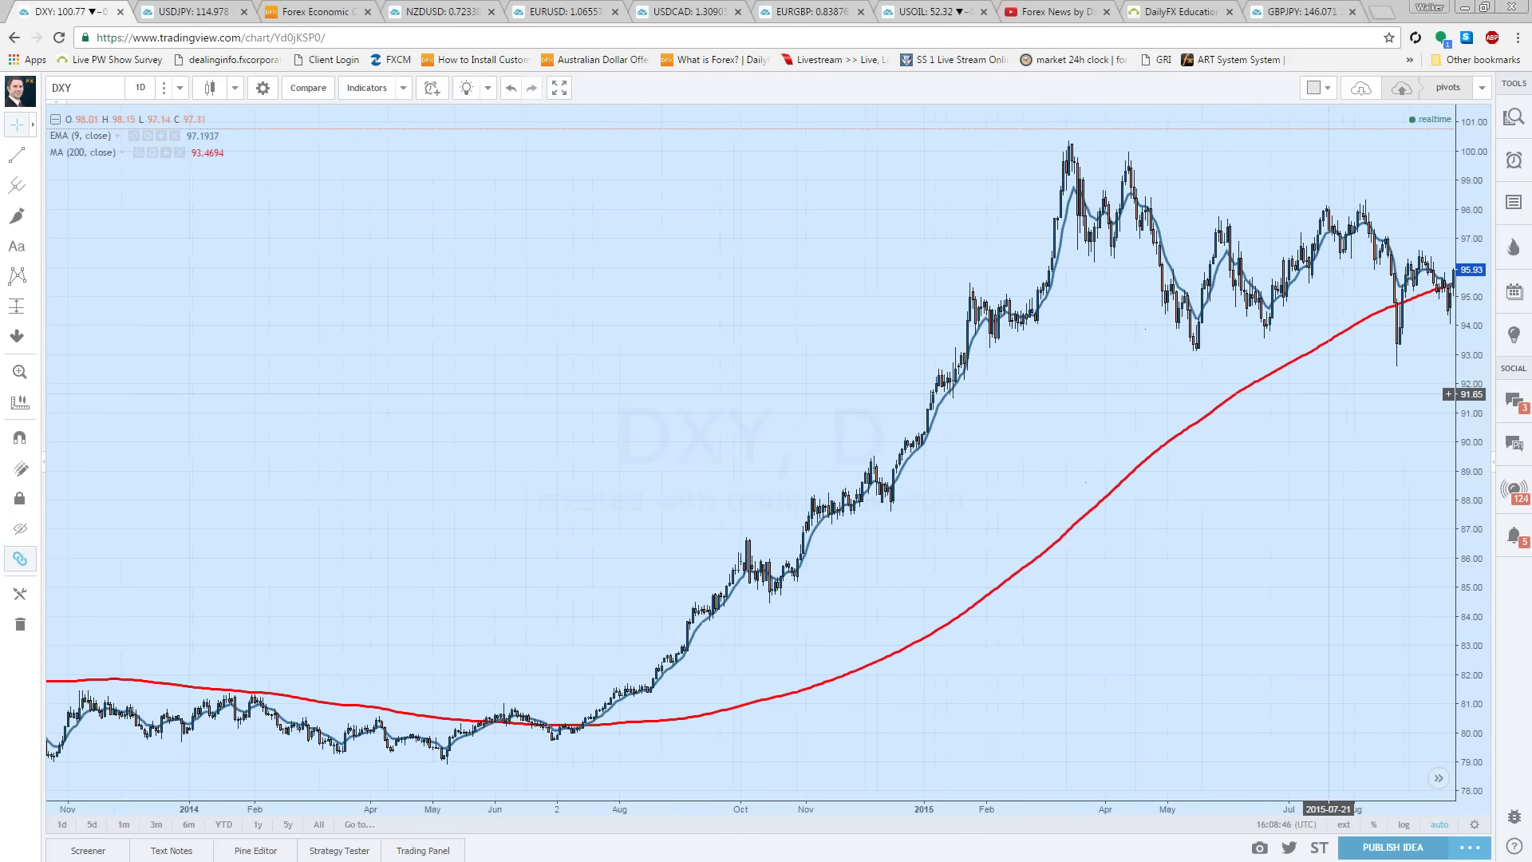
pyautogui.moveTo(1183, 399); pyautogui.dragTo(1002, 386)
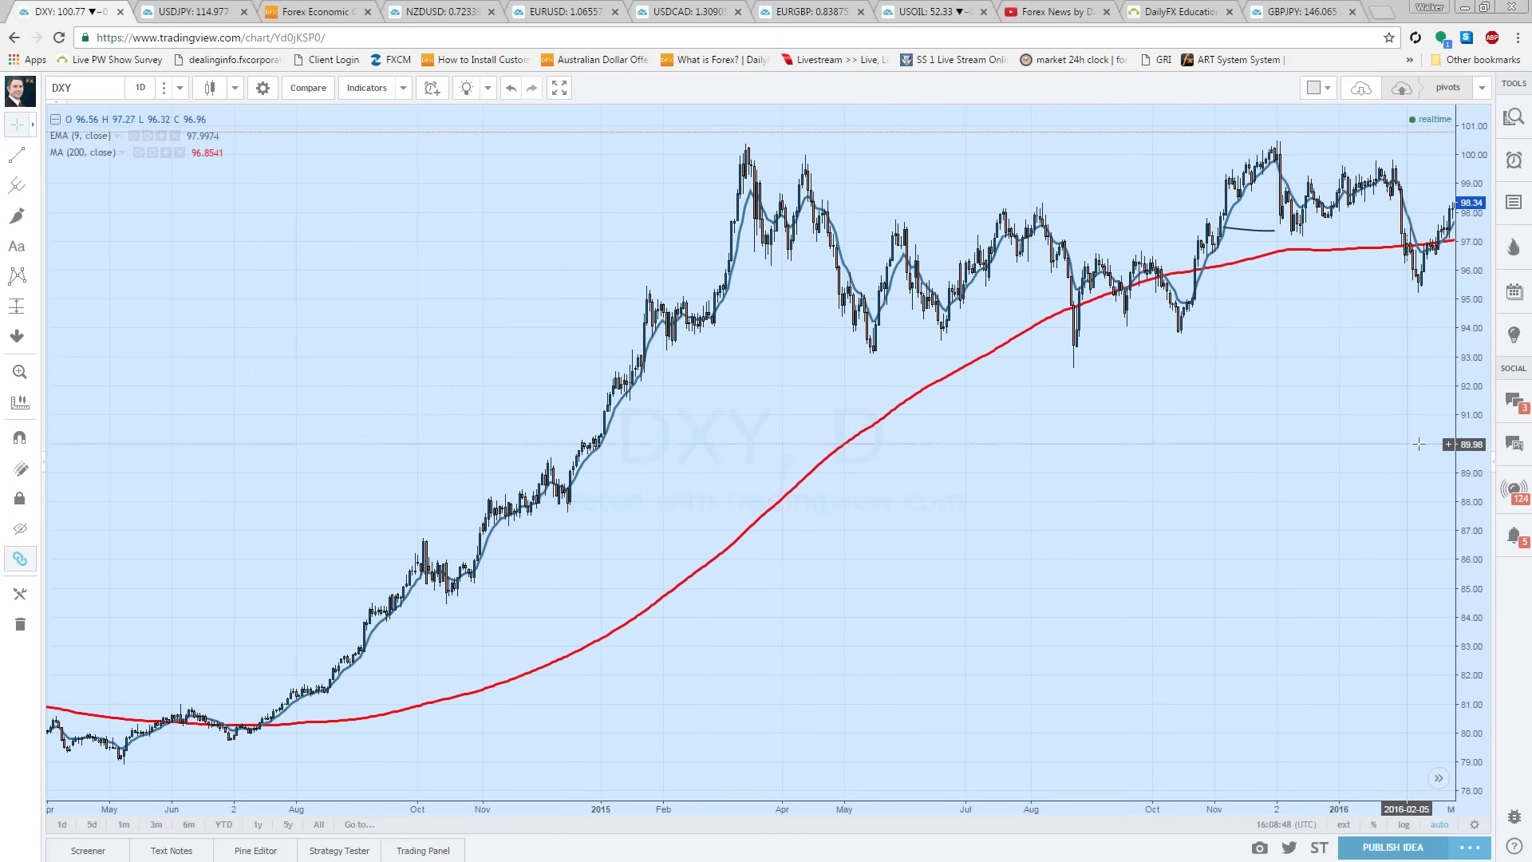
pyautogui.scroll(3, 1377, 332)
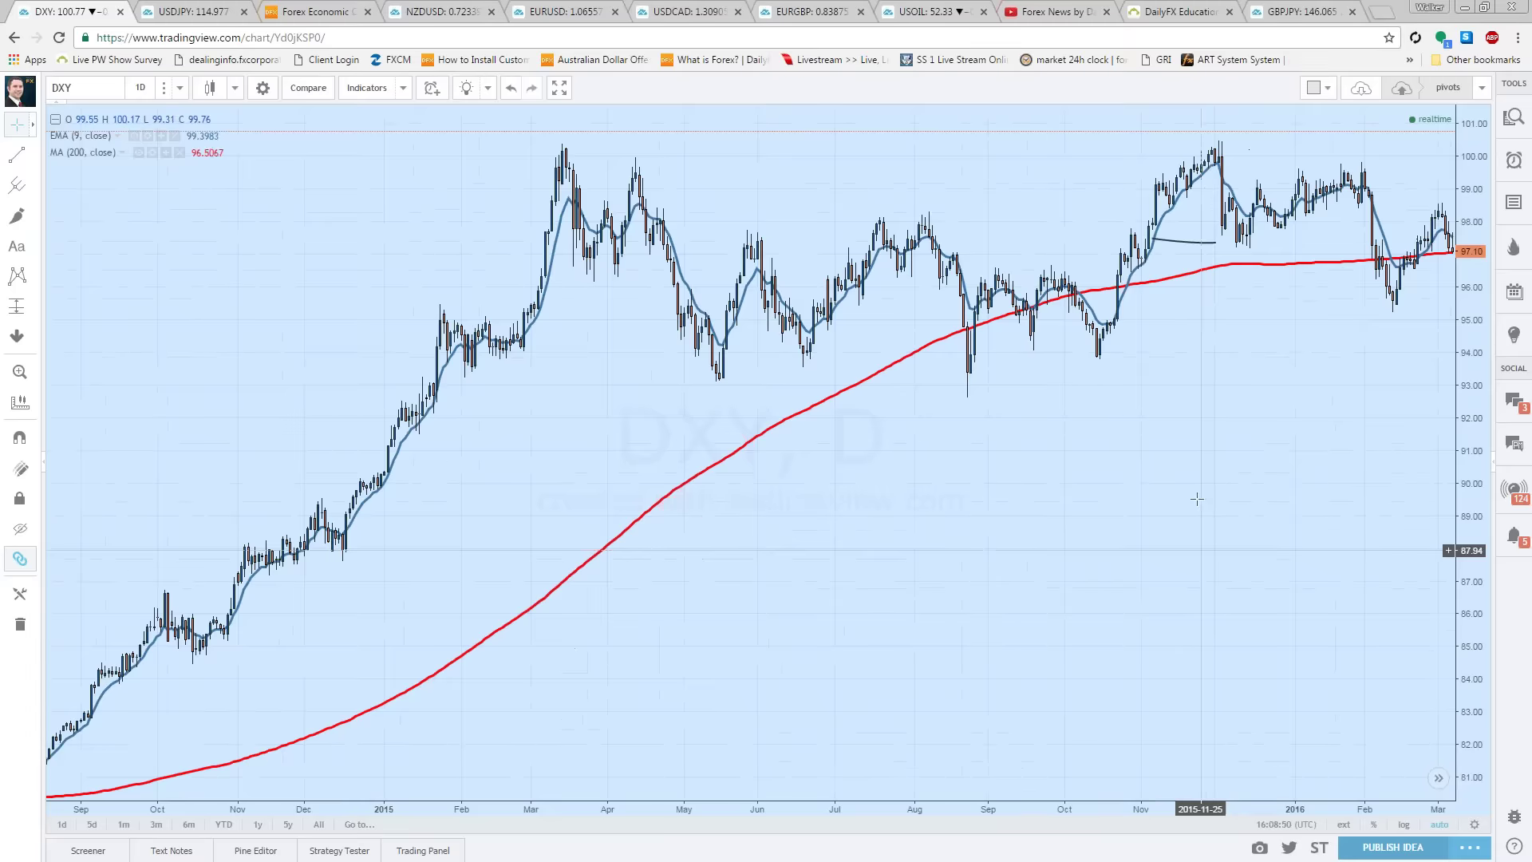
pyautogui.scroll(3, 1186, 391)
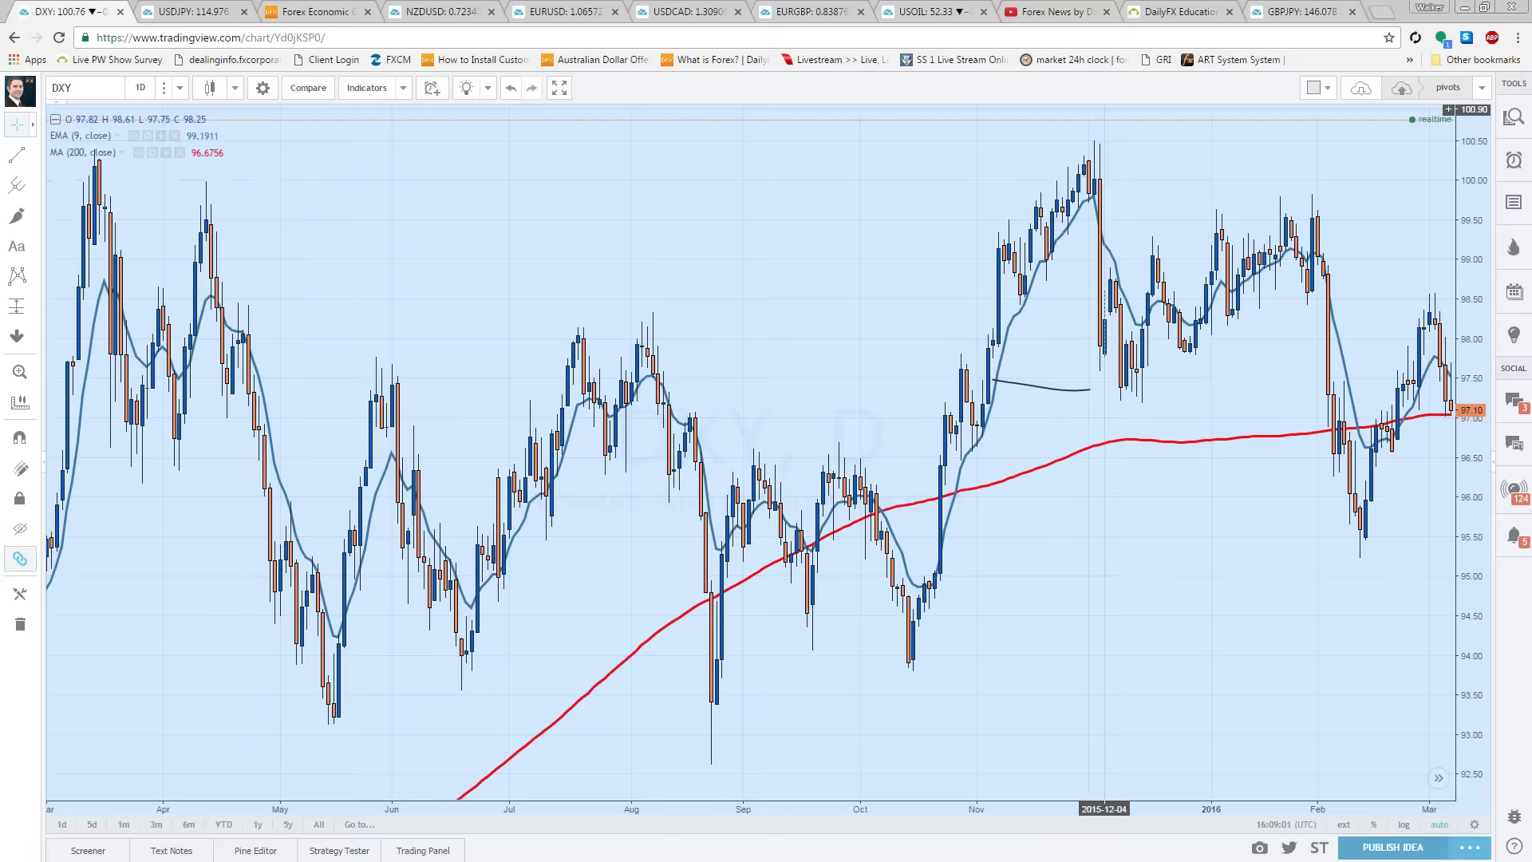
pyautogui.hscroll(10, 1104, 111)
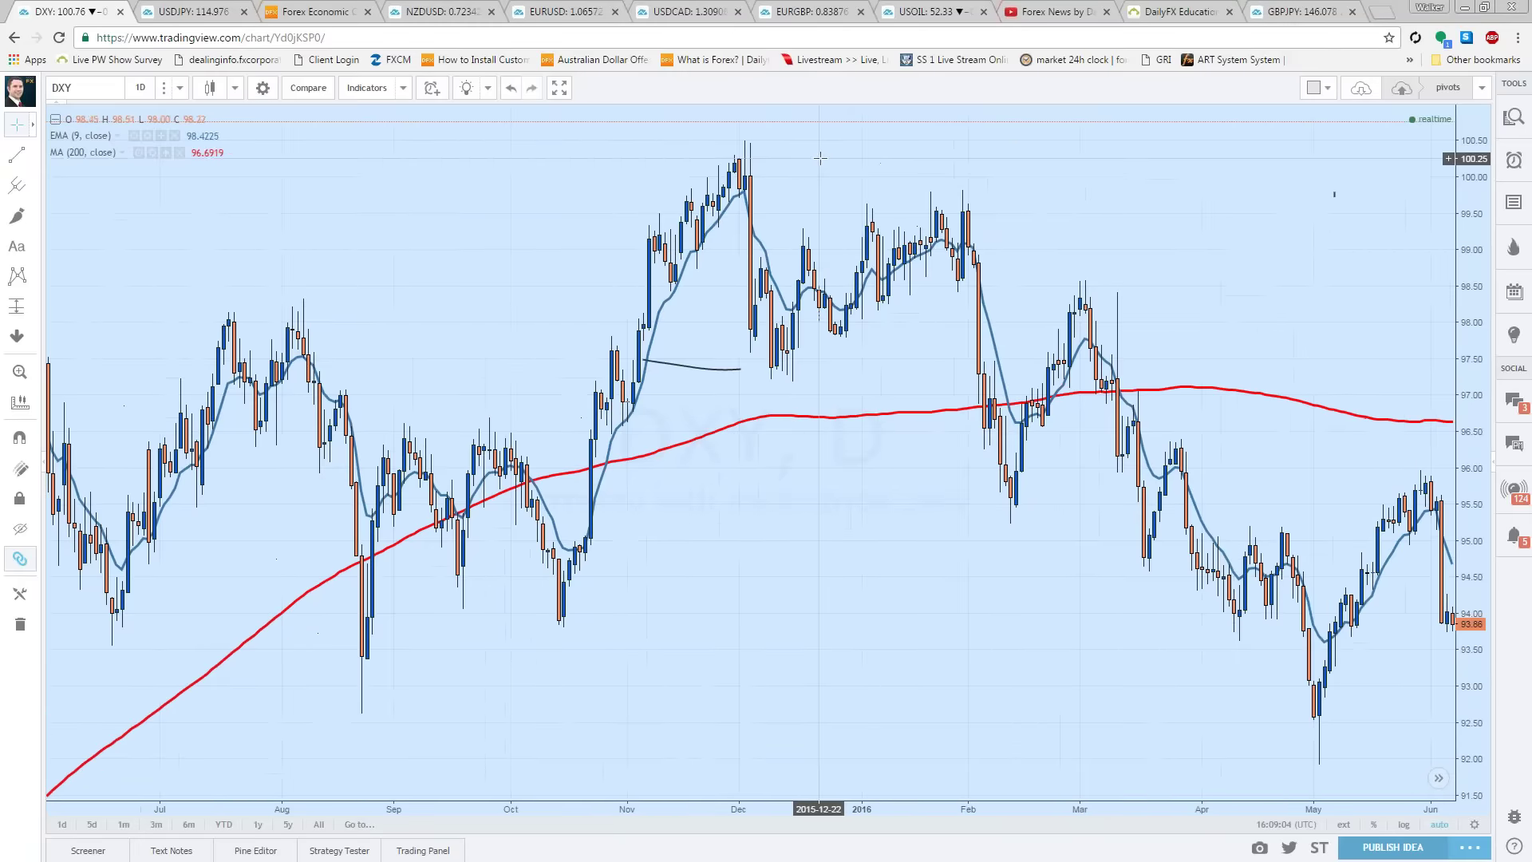
pyautogui.hscroll(6, 1229, 239)
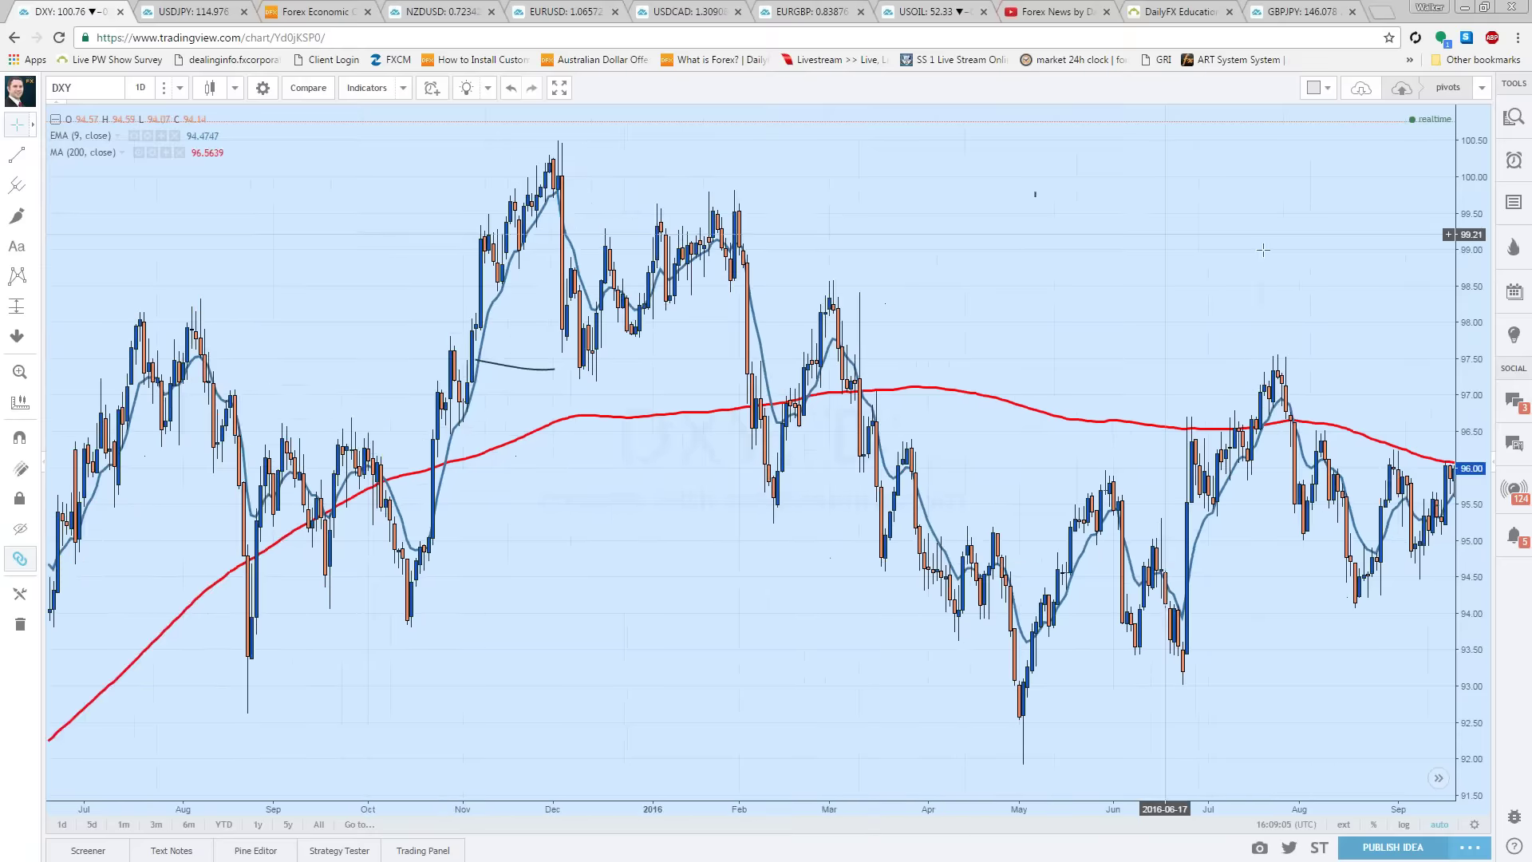
pyautogui.hscroll(10, 1329, 248)
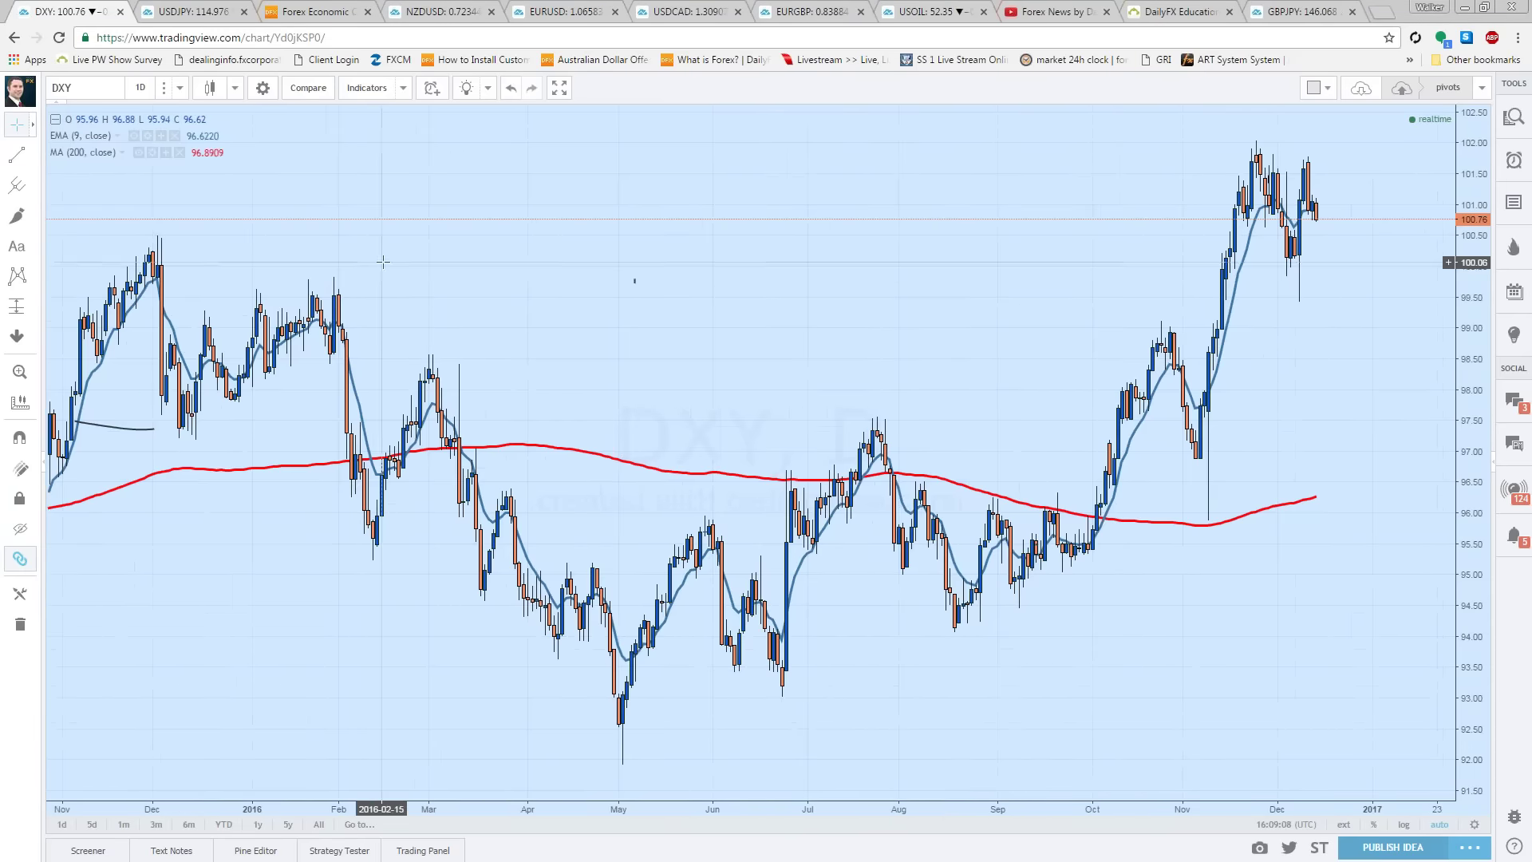
pyautogui.scroll(-3, 973, 431)
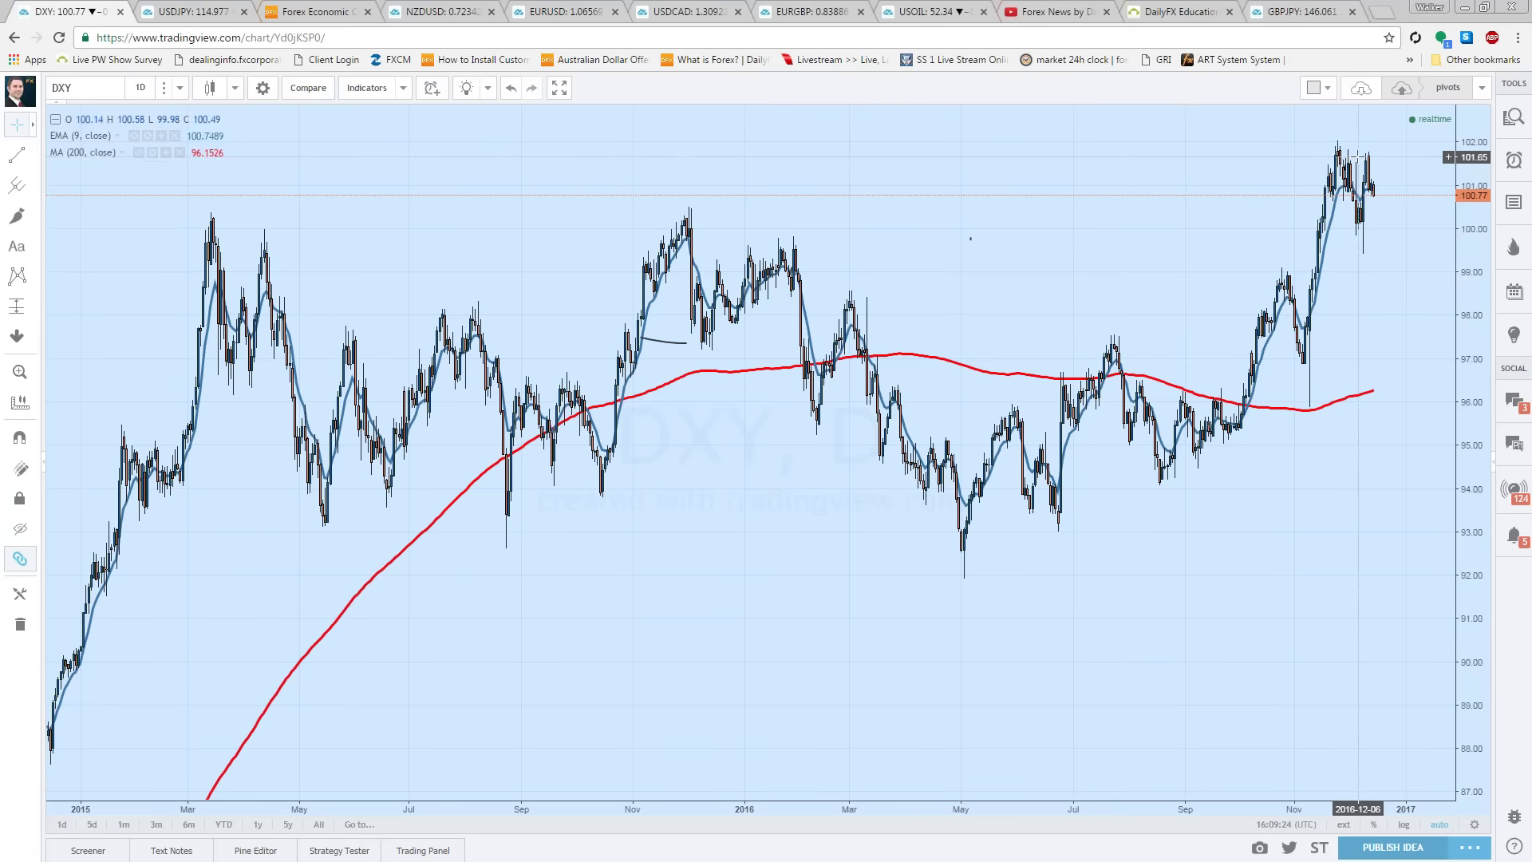
pyautogui.scroll(2, 1378, 176)
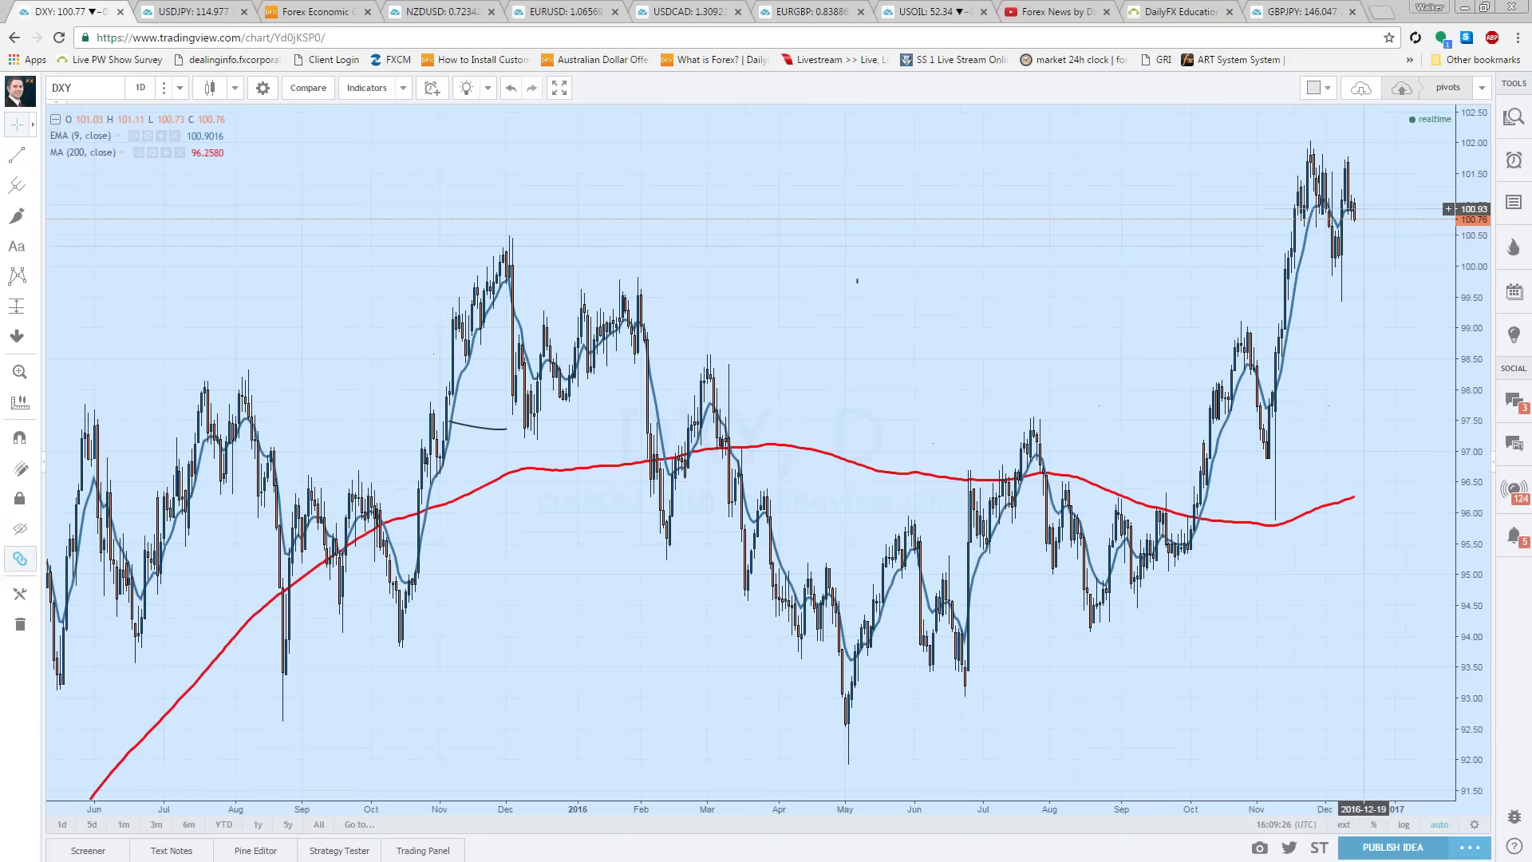
pyautogui.scroll(-1, 1363, 662)
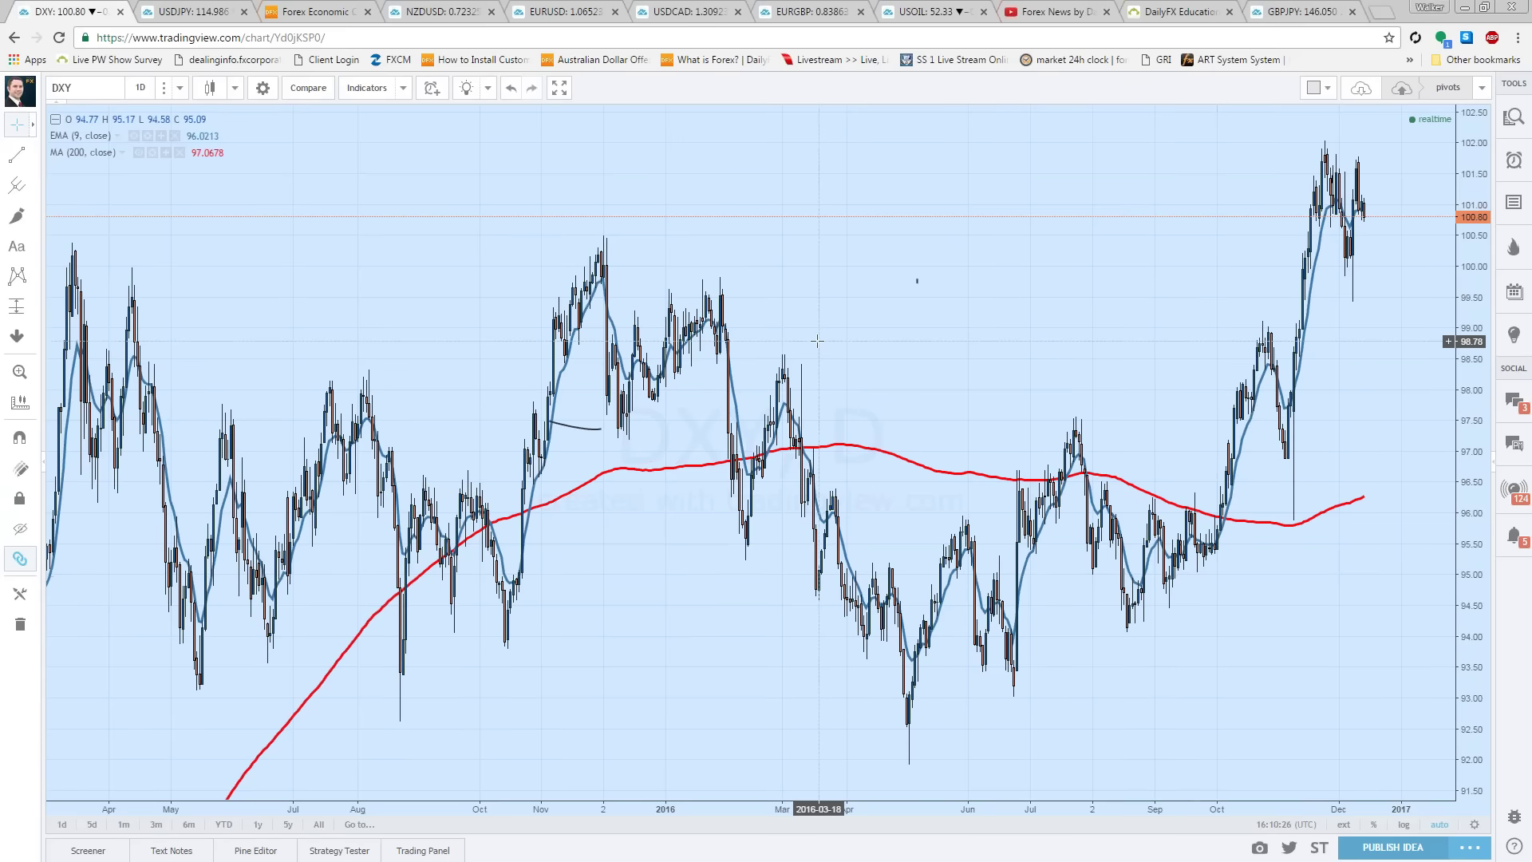
pyautogui.scroll(3, 819, 340)
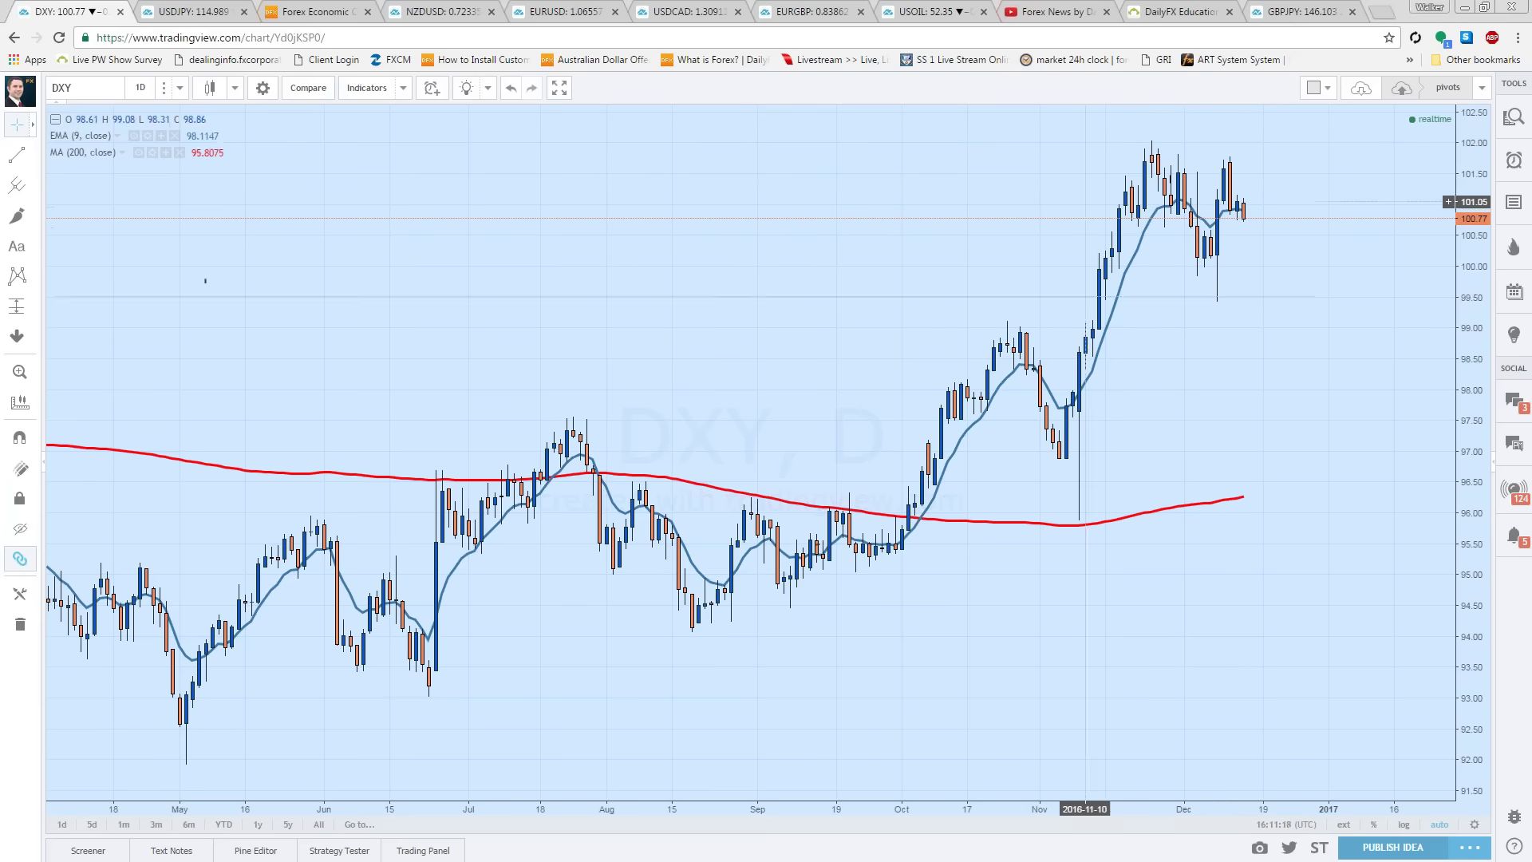
# Step: Set the DXY EMA indicator's Length input from 9 to 10
pyautogui.click(148, 135)
pyautogui.click(622, 390)
pyautogui.click(686, 444)
pyautogui.press('BackSpace')
pyautogui.write('10')
pyautogui.click(791, 556)
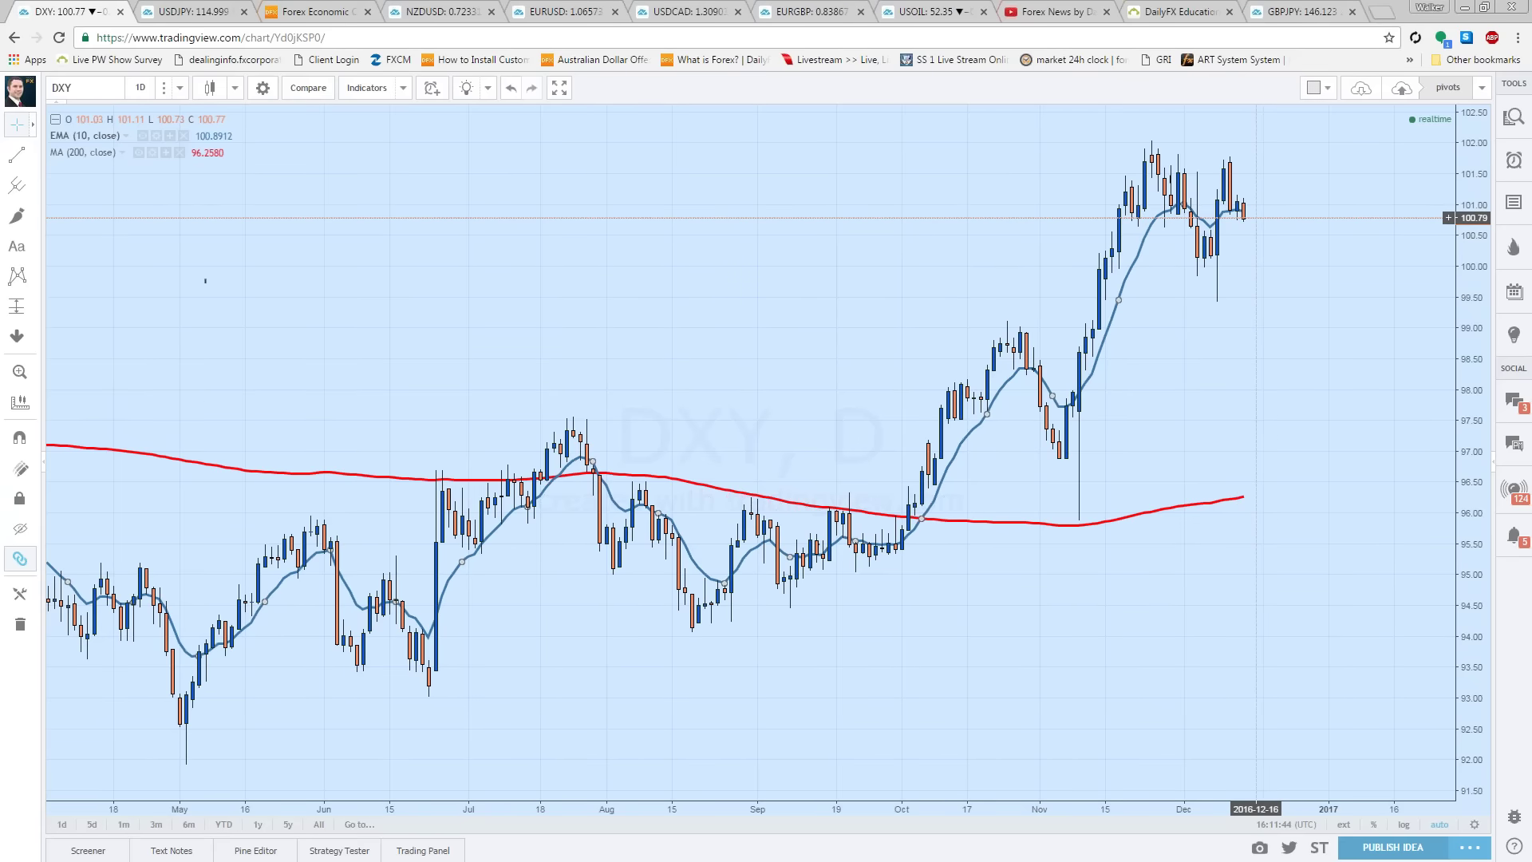
pyautogui.moveTo(1266, 225); pyautogui.dragTo(1199, 224)
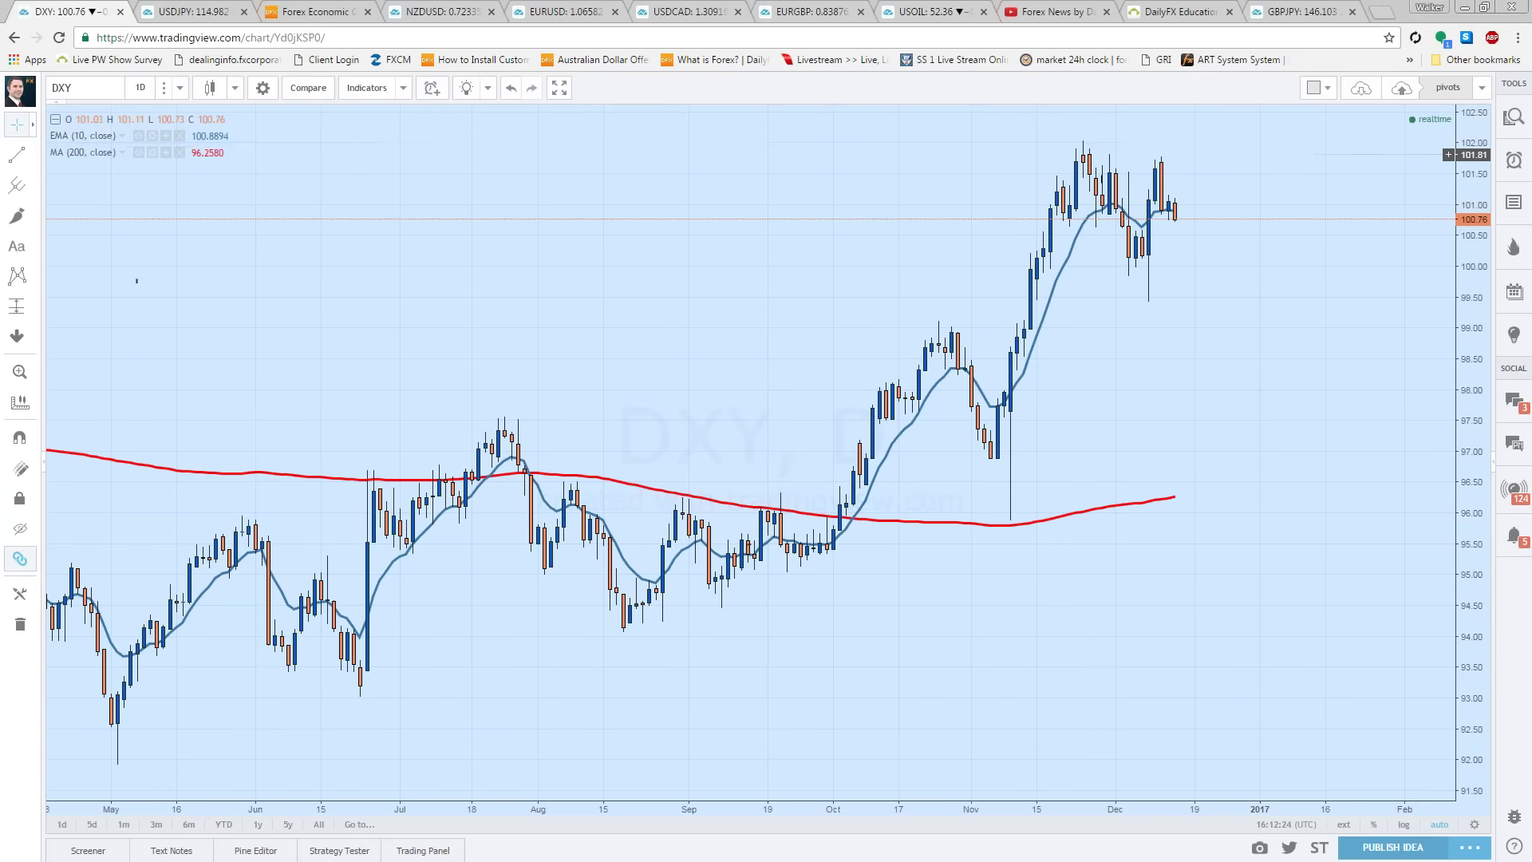
# Step: Show the Data Window listing DXY OHLC, 10 EMA and 200 MA values
pyautogui.click(1514, 202)
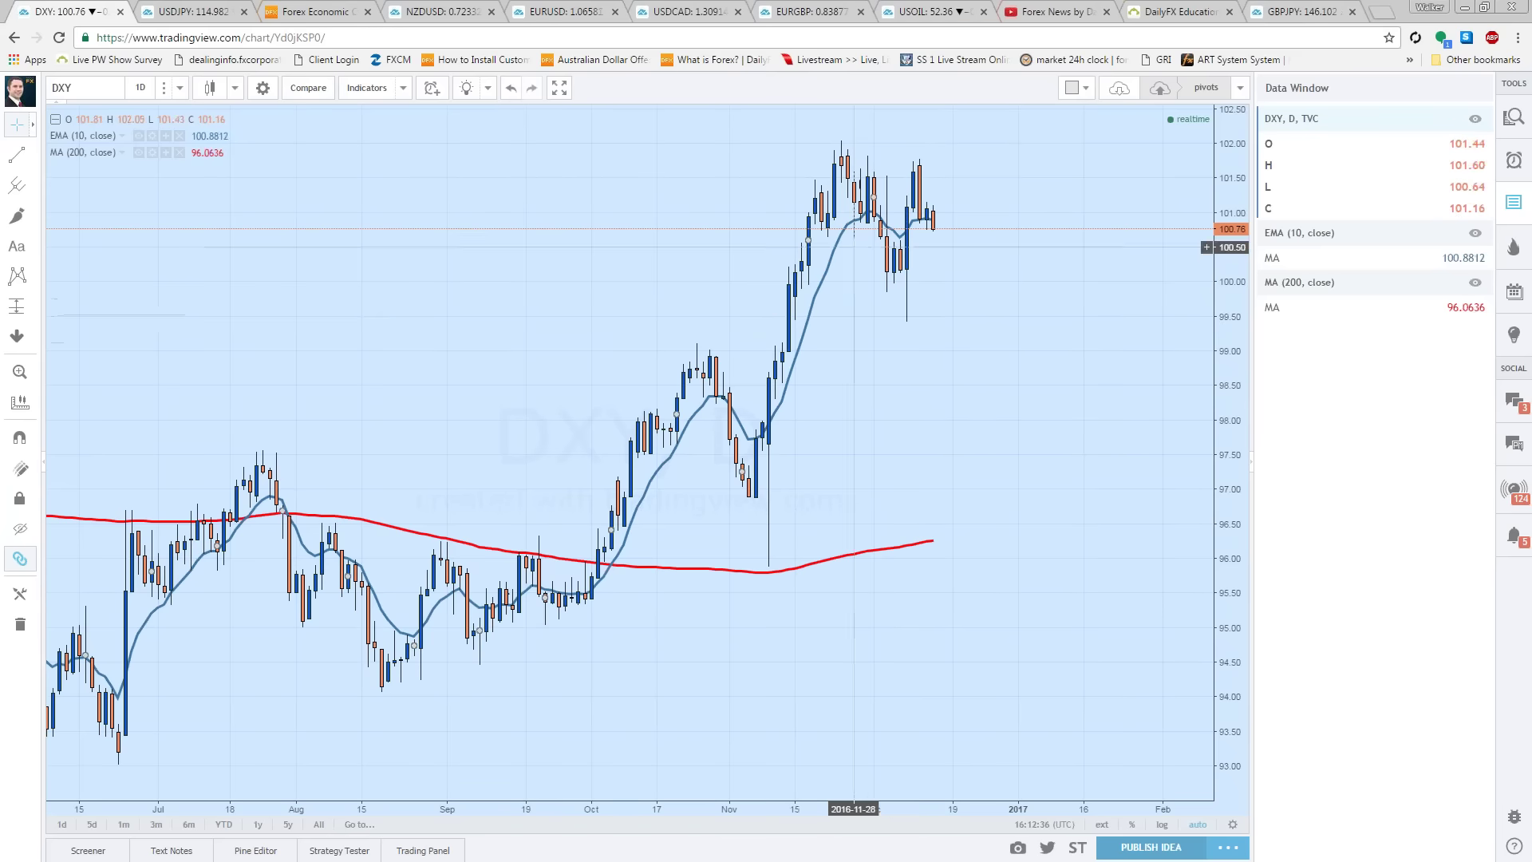
# Step: Hide the Data Window panel from the right sidebar
pyautogui.click(1508, 204)
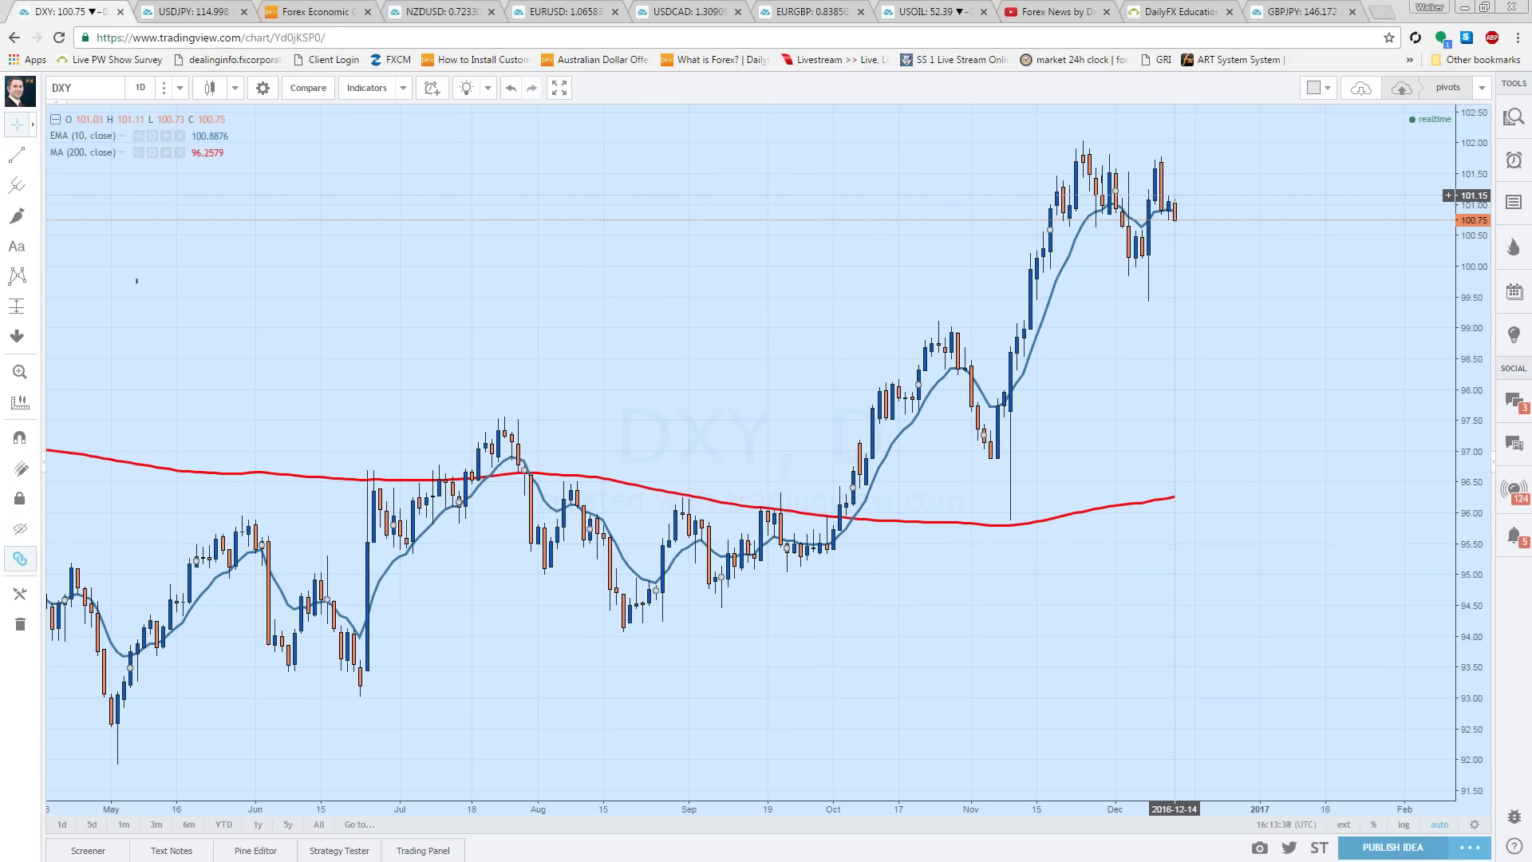
# Step: Nudge the DXY chart, then go to the USDJPY 2h Camarilla pivots tab
pyautogui.moveTo(1069, 222); pyautogui.dragTo(1050, 224)
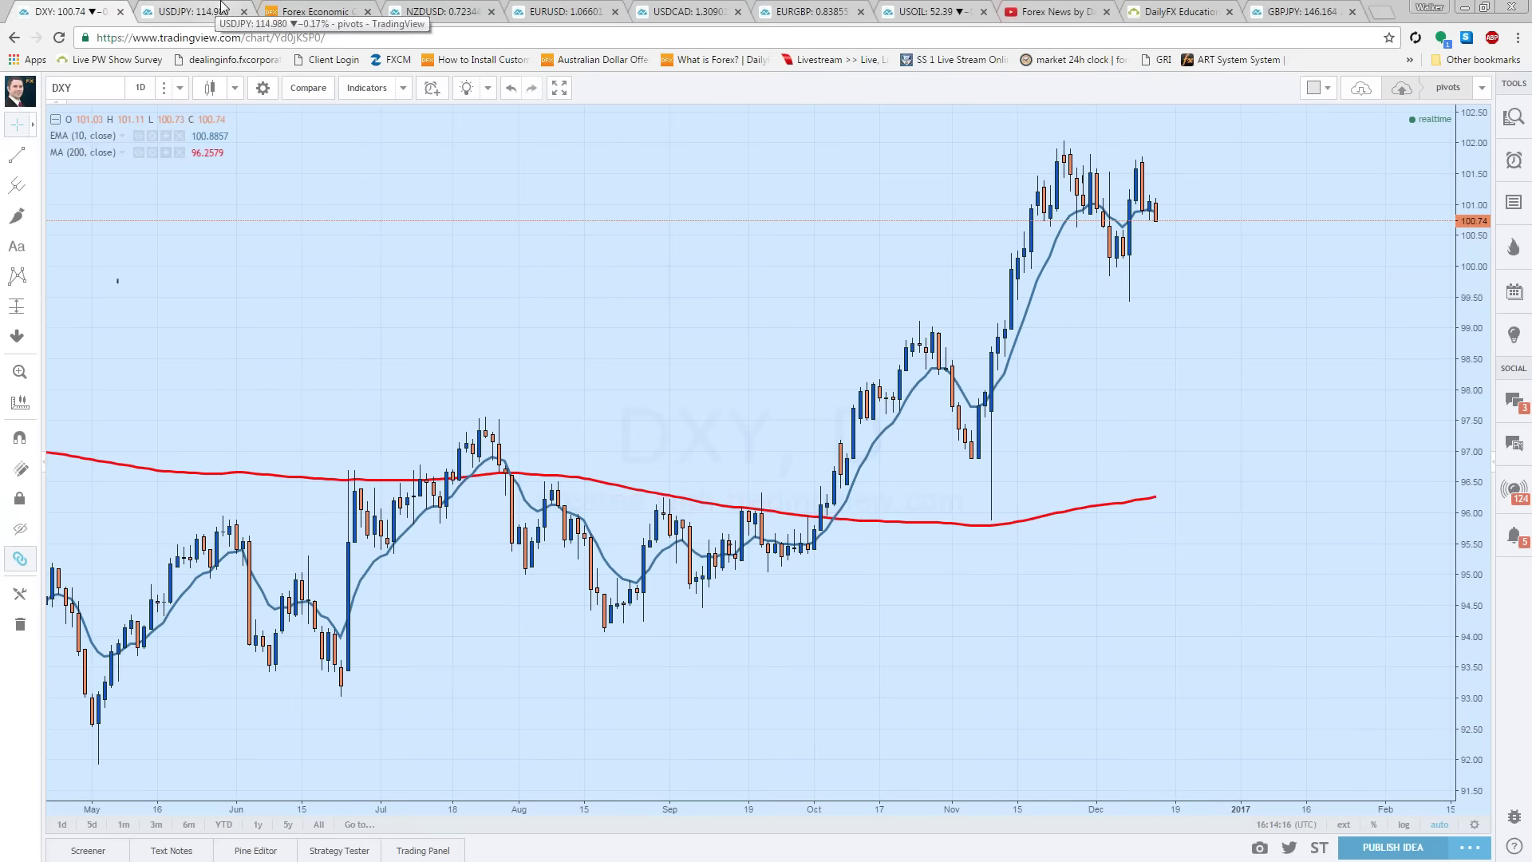
pyautogui.click(222, 6)
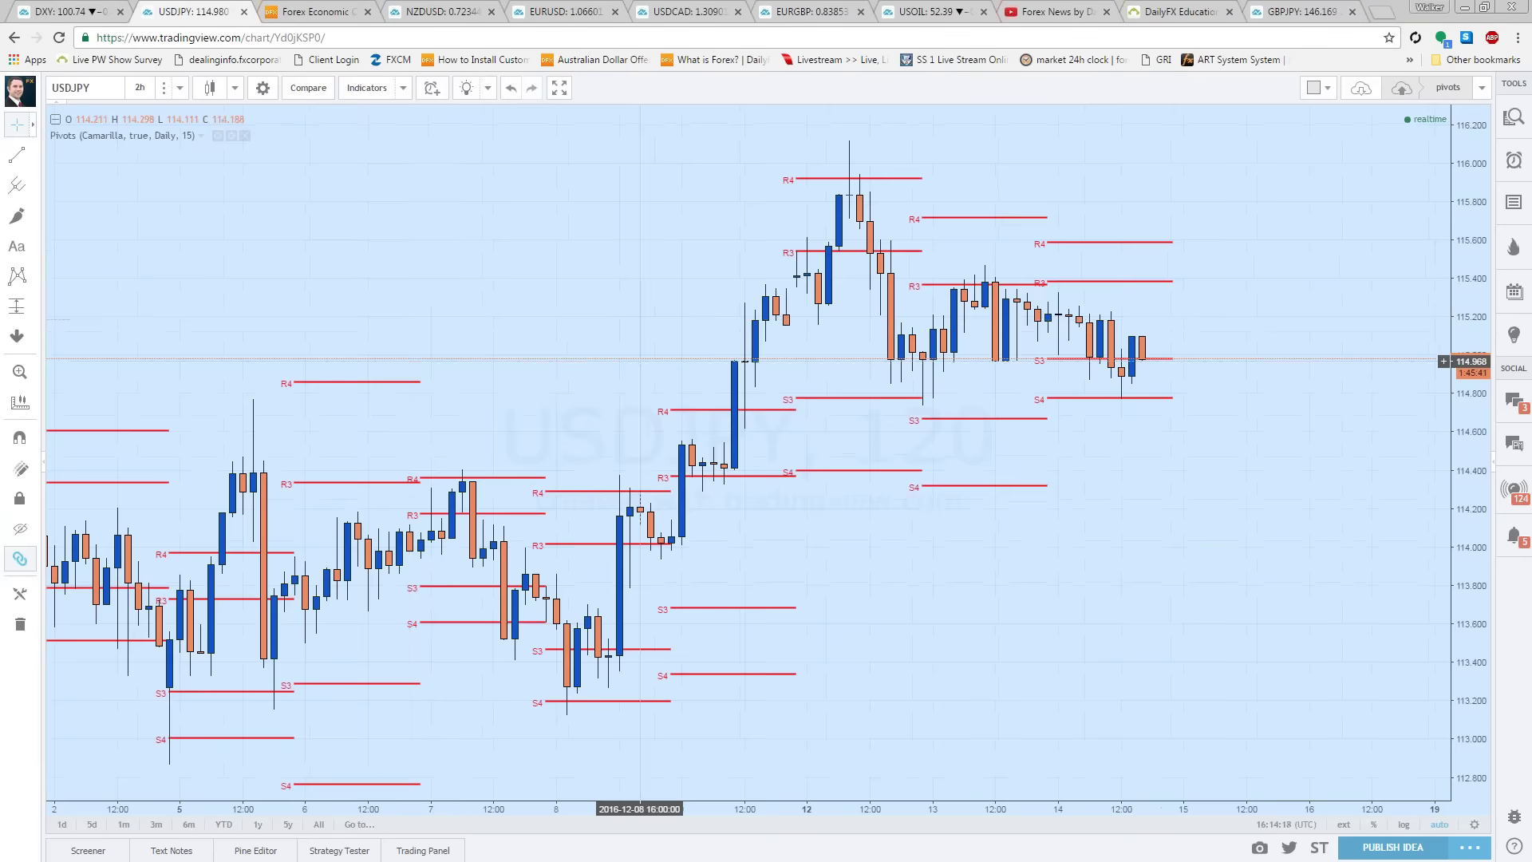
# Step: Zoom the USDJPY 2h chart out to early November, around 101
pyautogui.scroll(-3, 640, 360)
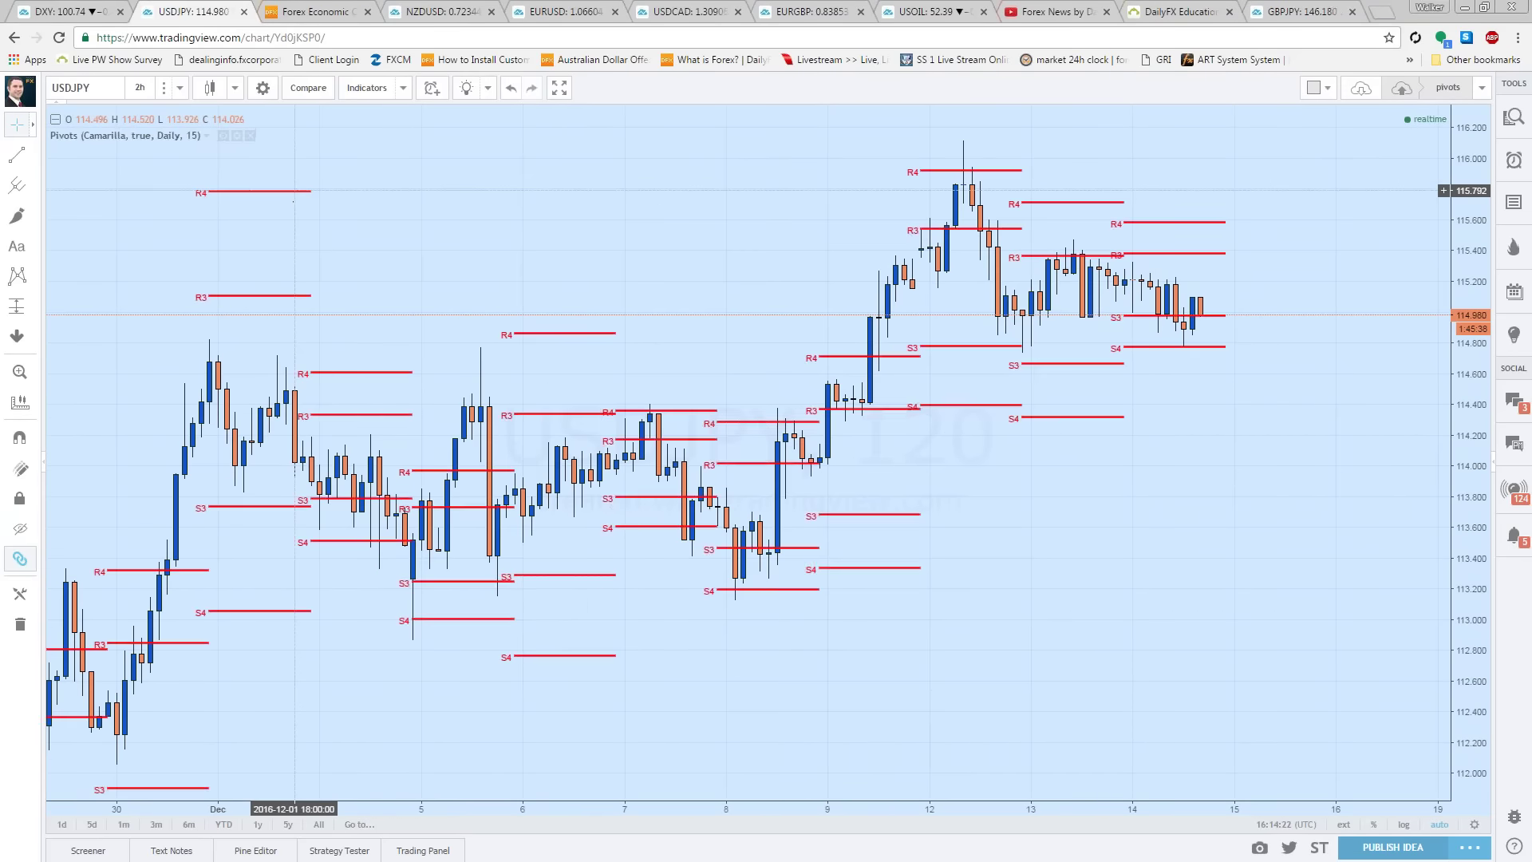
pyautogui.scroll(-5, 480, 402)
pyautogui.scroll(-2, 480, 402)
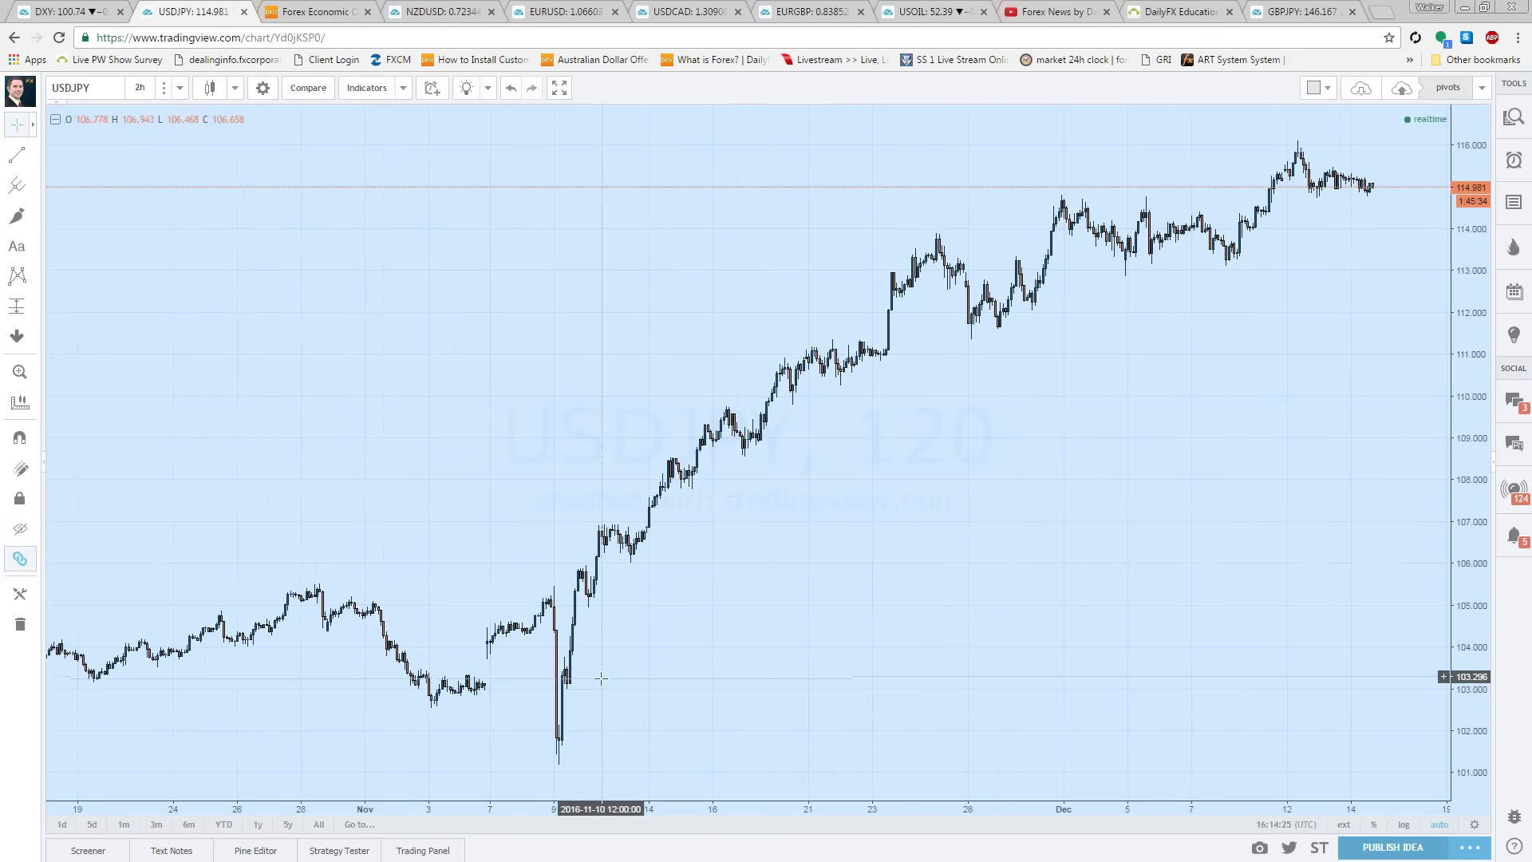
# Step: Zoom and pan through December's USDJPY candles, then open the chart's context menu
pyautogui.scroll(-3, 683, 702)
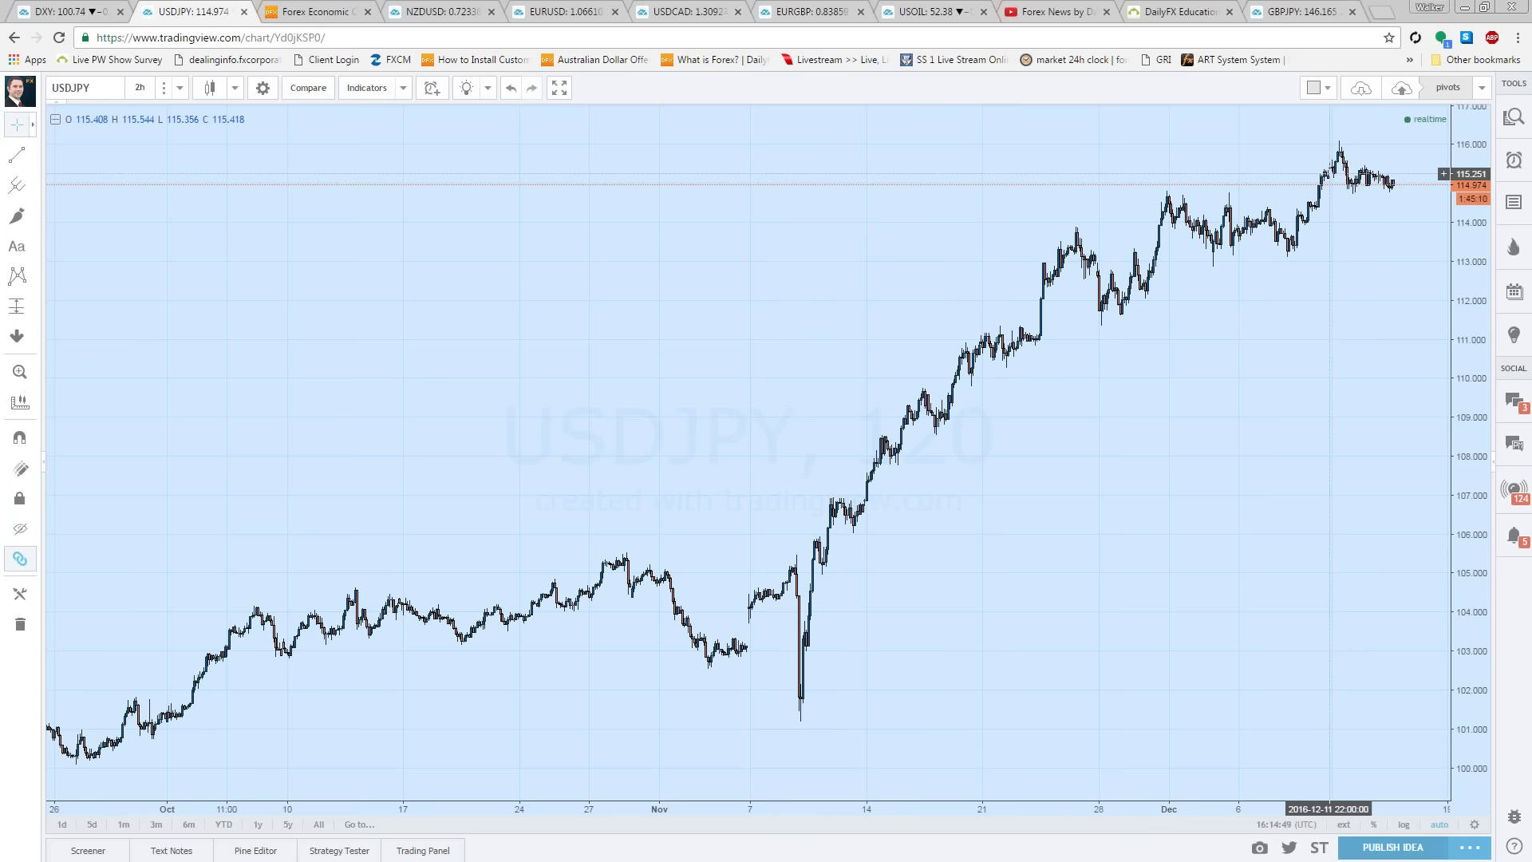
pyautogui.scroll(4, 957, 440)
pyautogui.scroll(5, 958, 440)
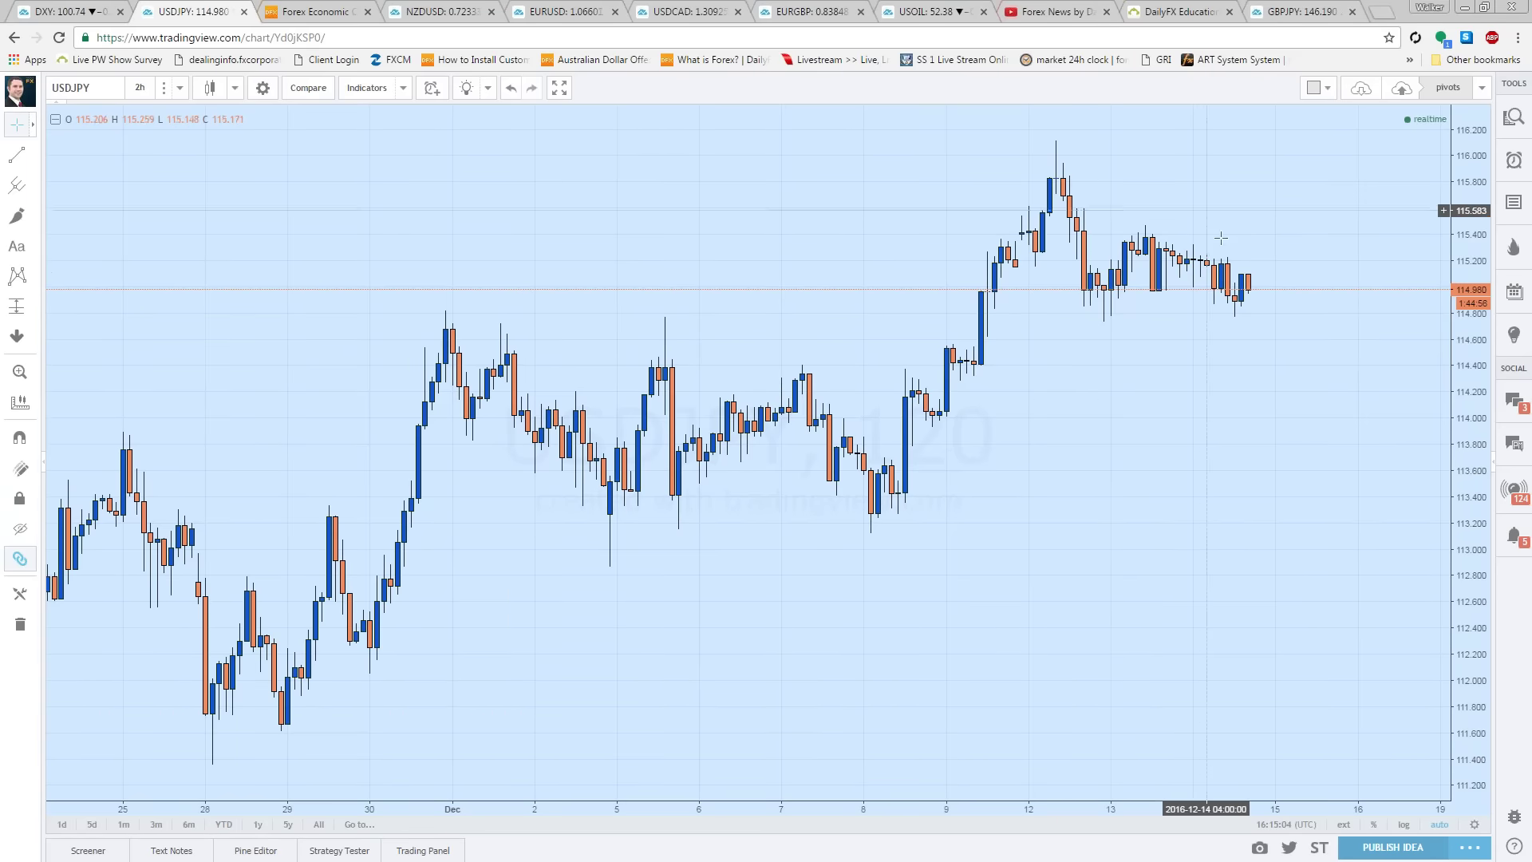
pyautogui.moveTo(1259, 320); pyautogui.dragTo(1169, 414)
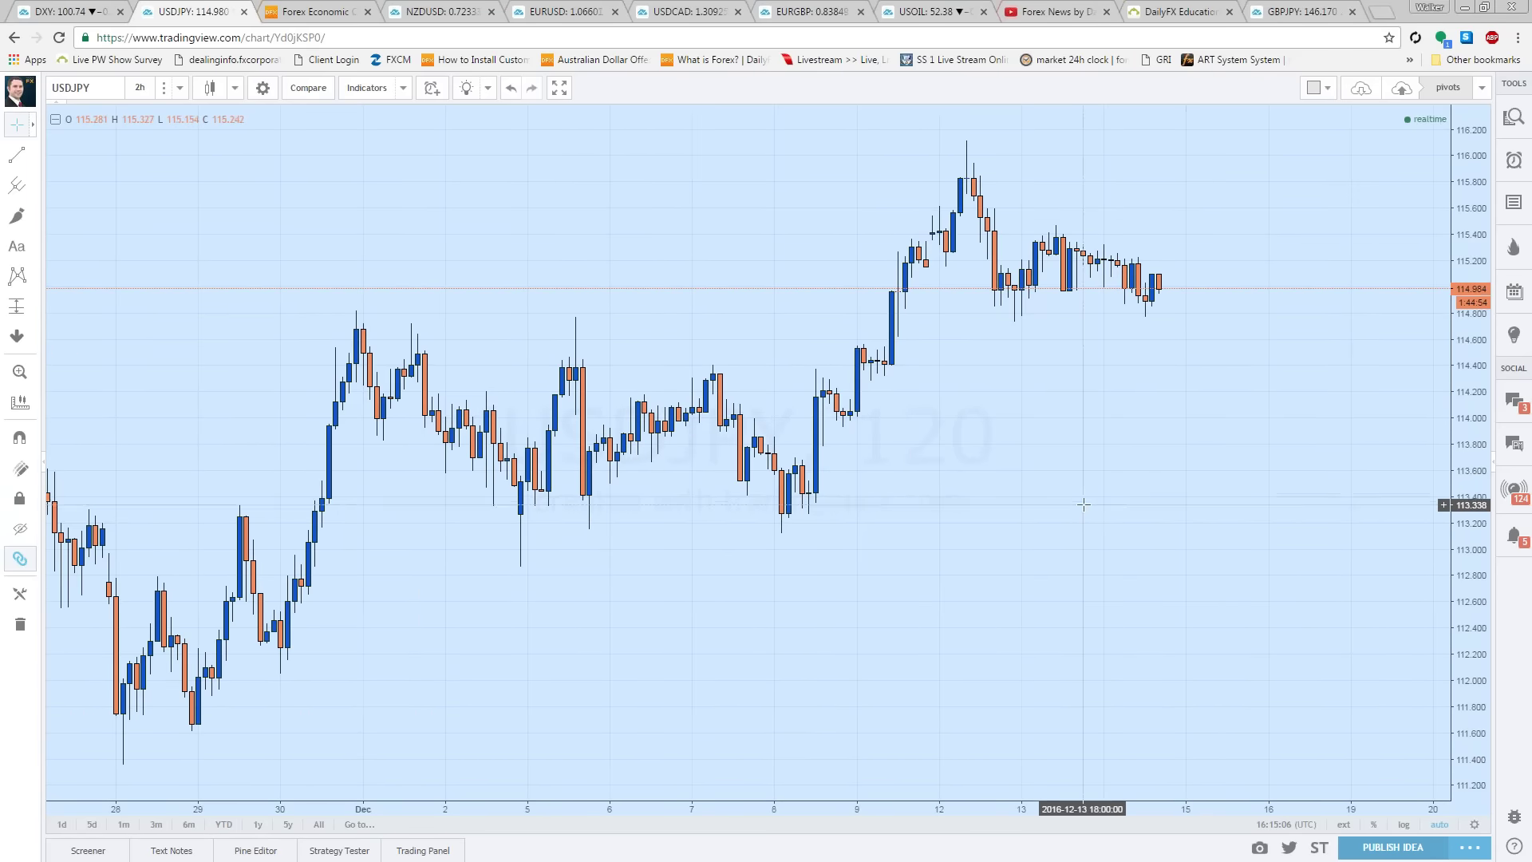
pyautogui.scroll(-5, 1080, 502)
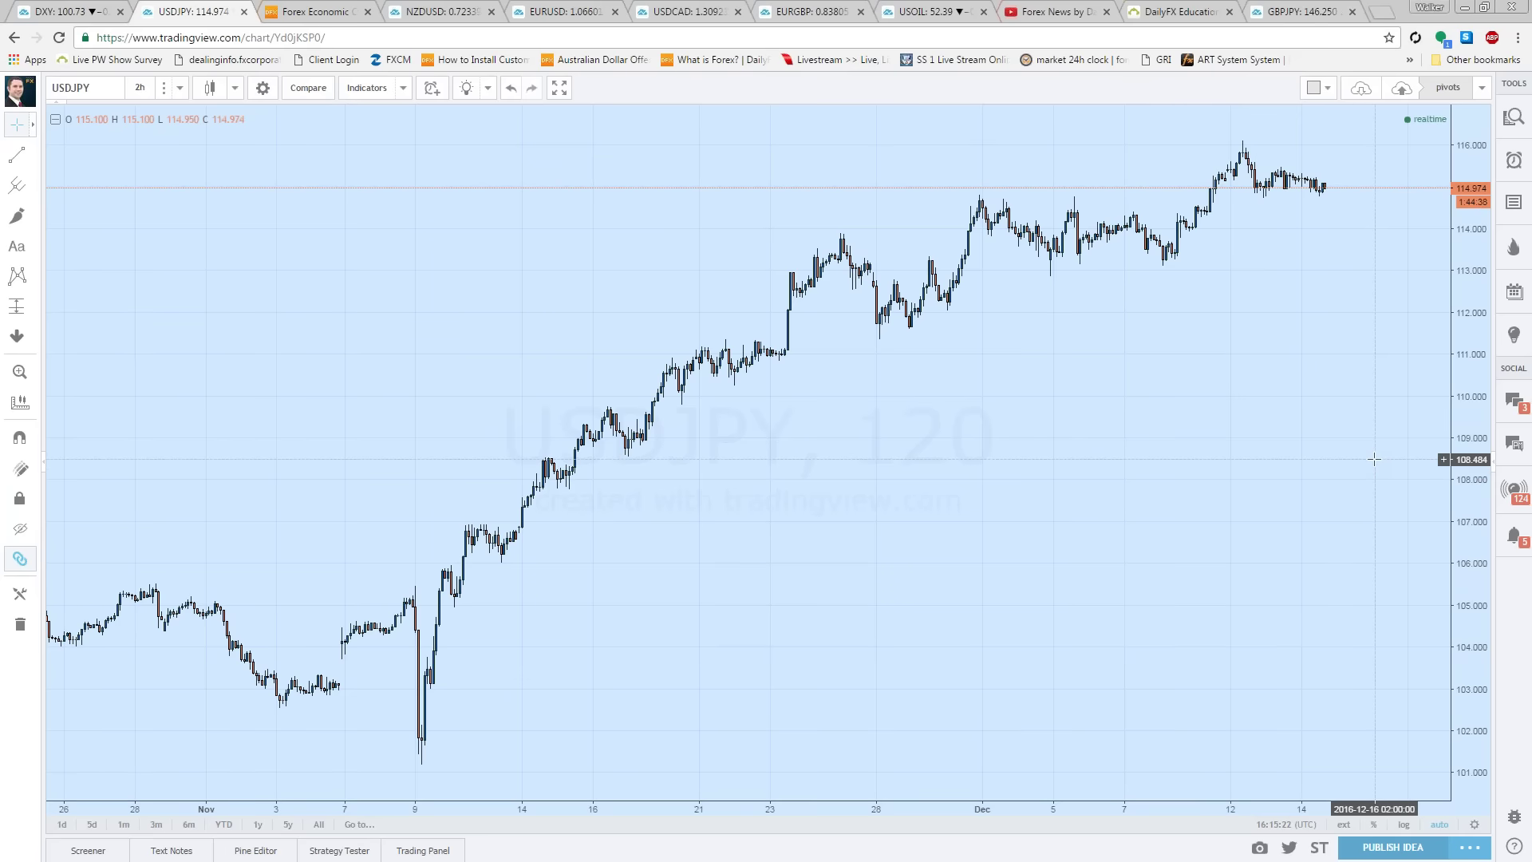
pyautogui.scroll(4, 1133, 407)
pyautogui.scroll(2, 892, 367)
pyautogui.rightClick(475, 257)
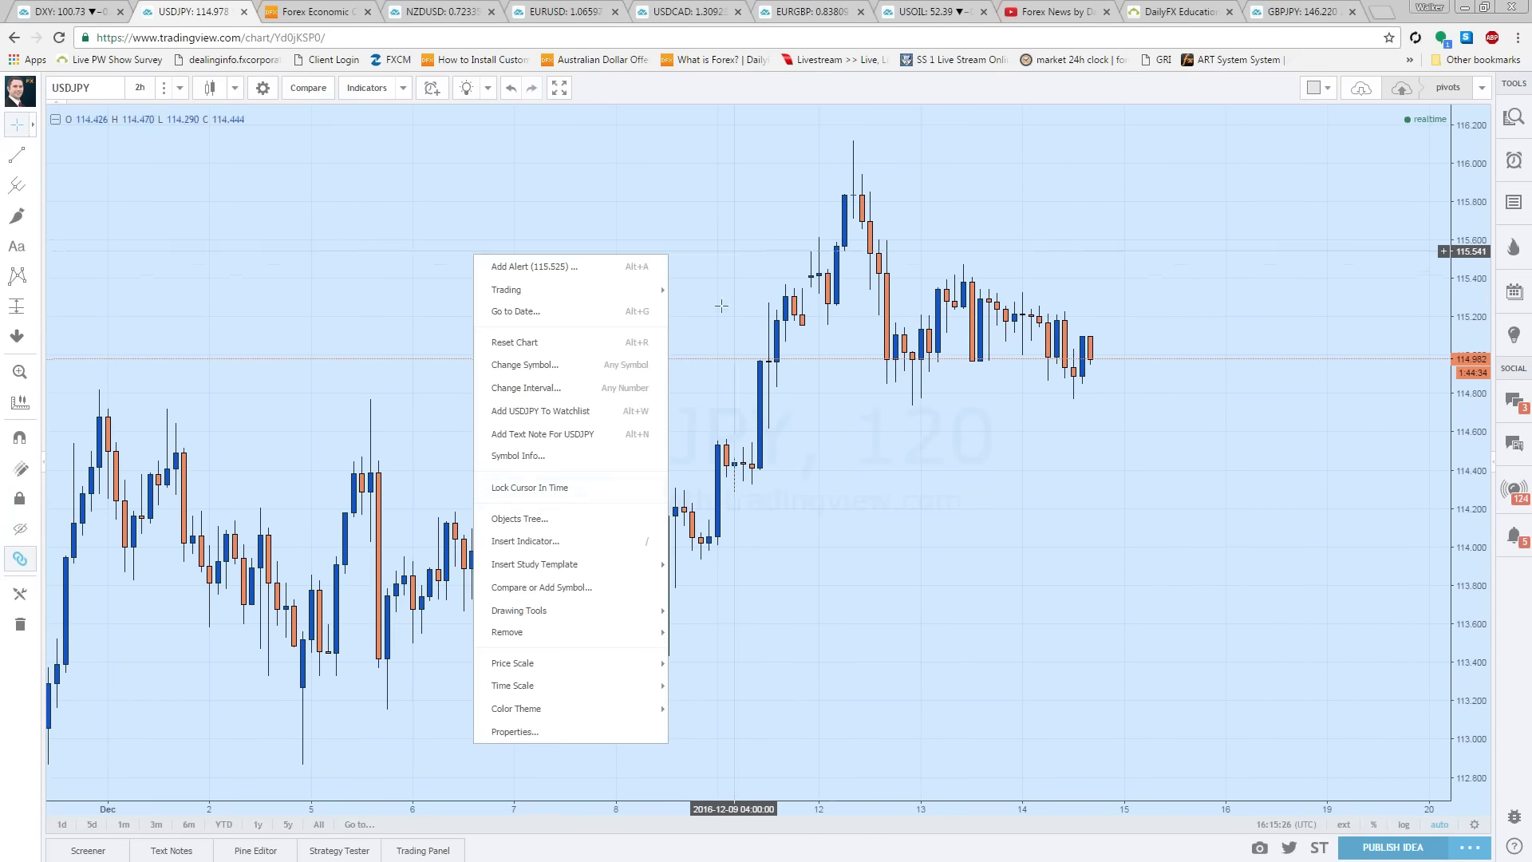
# Step: Search 'pivot' in Indicators and add Pivot Points Standard to the USDJPY chart
pyautogui.click(550, 539)
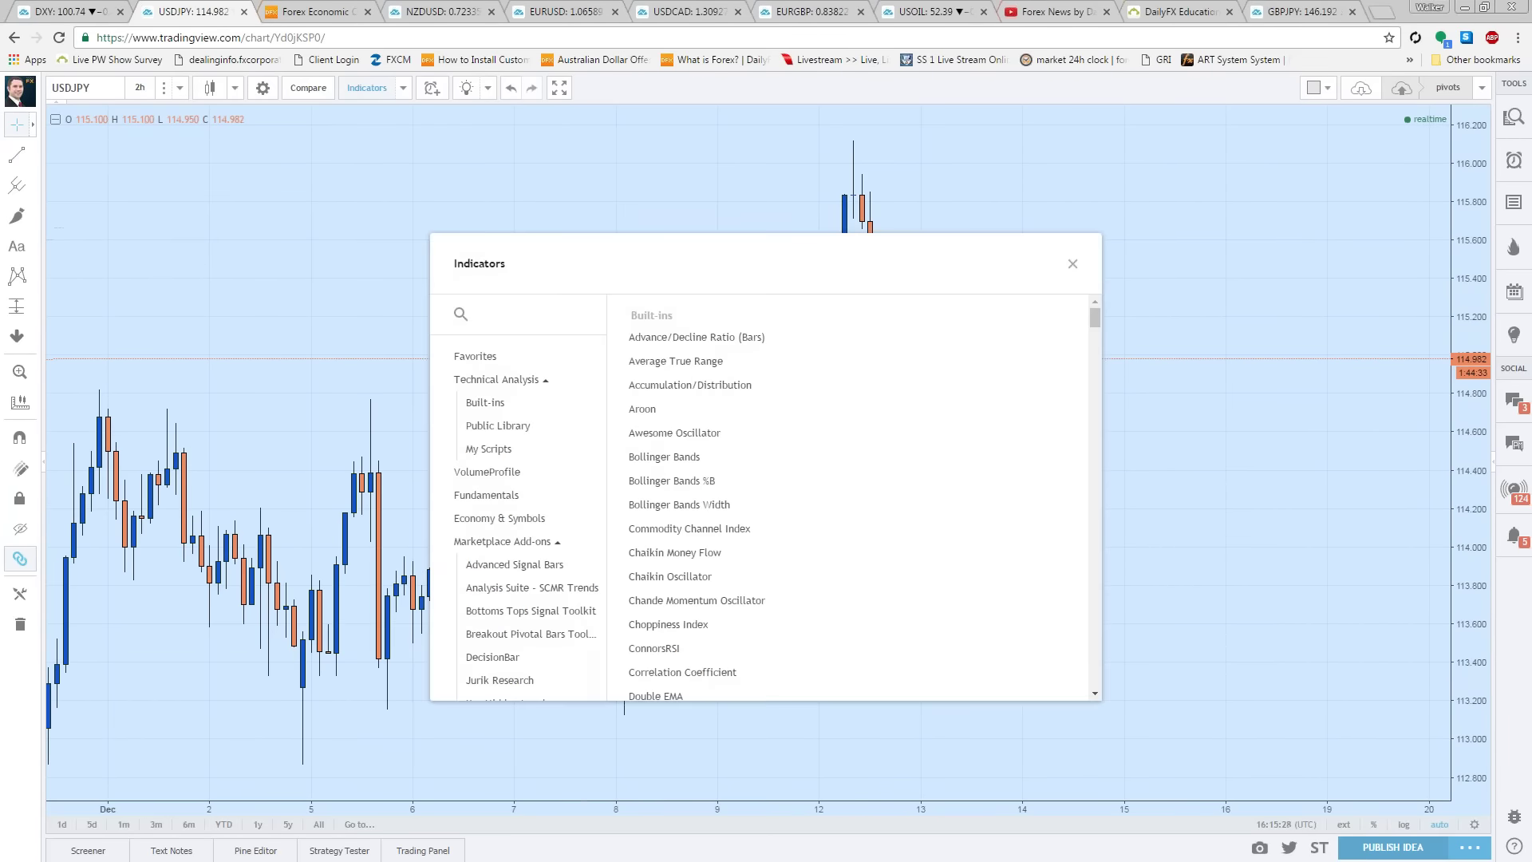
pyautogui.click(516, 317)
pyautogui.write('pivot')
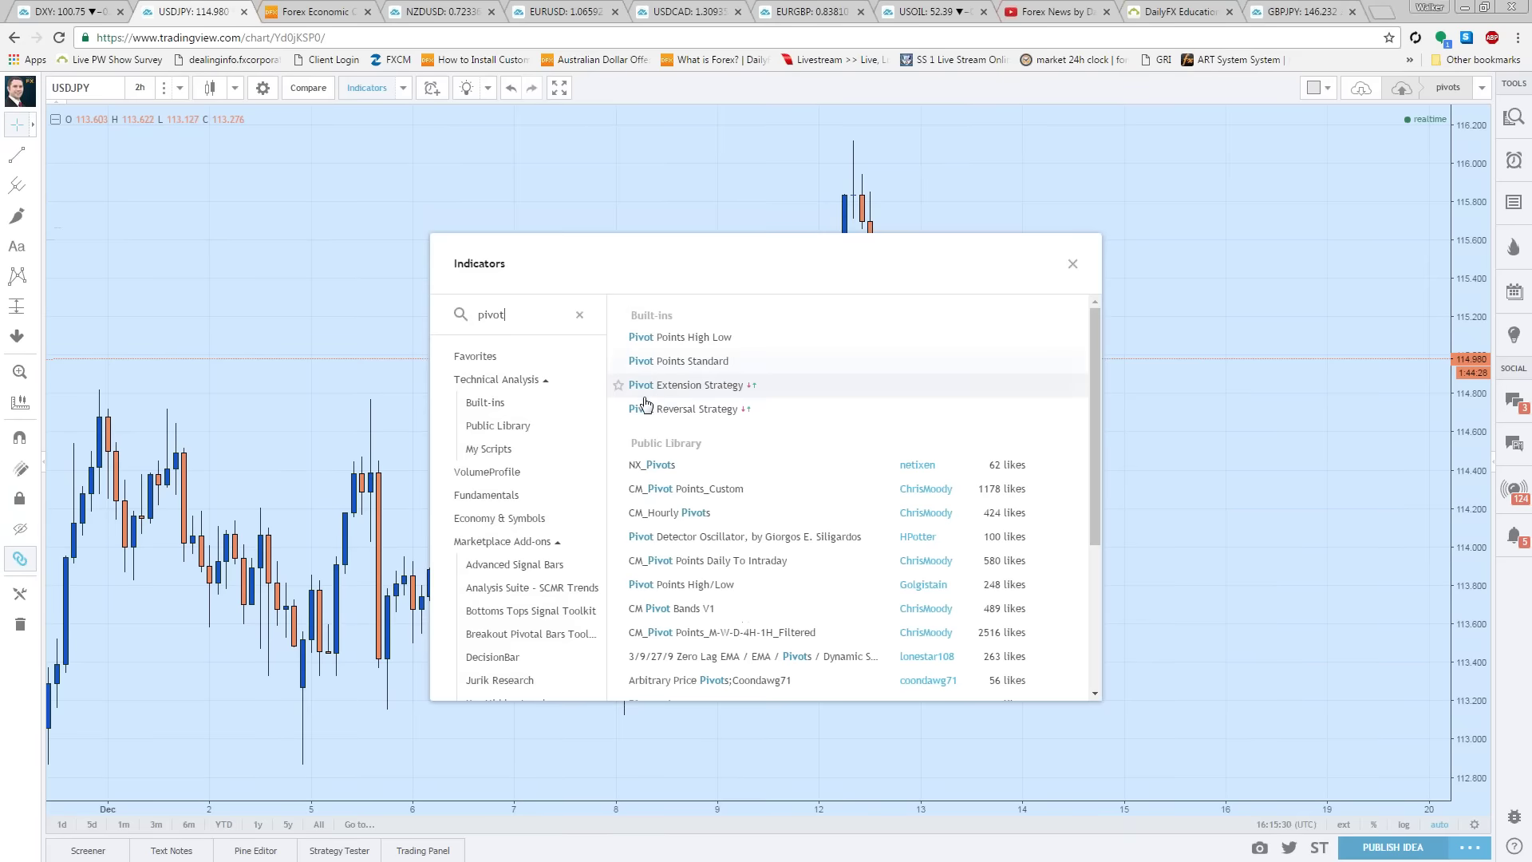
pyautogui.click(663, 361)
pyautogui.click(1069, 263)
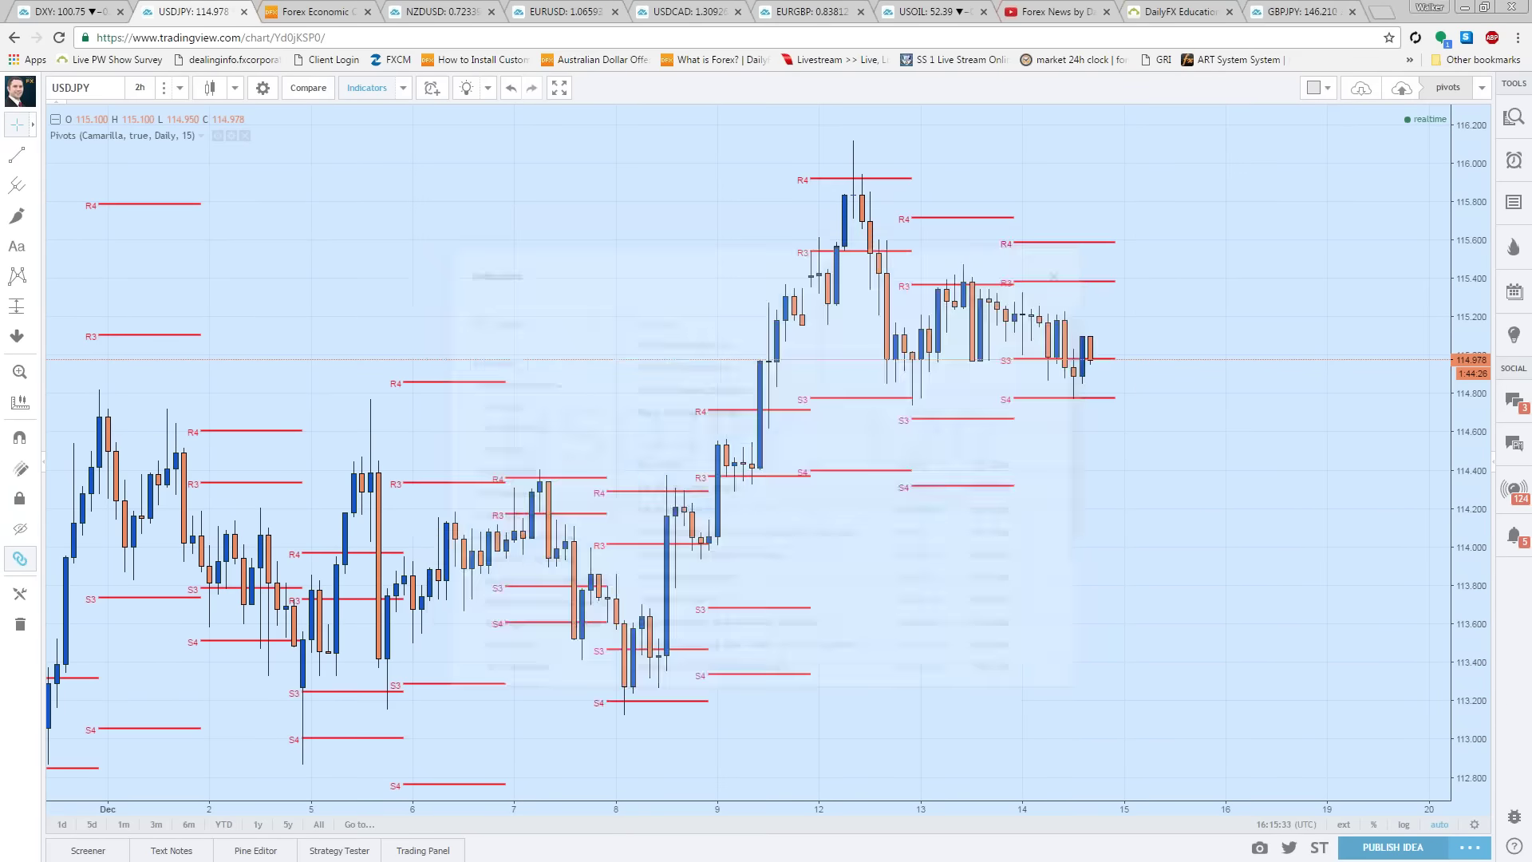
pyautogui.scroll(4, 1107, 549)
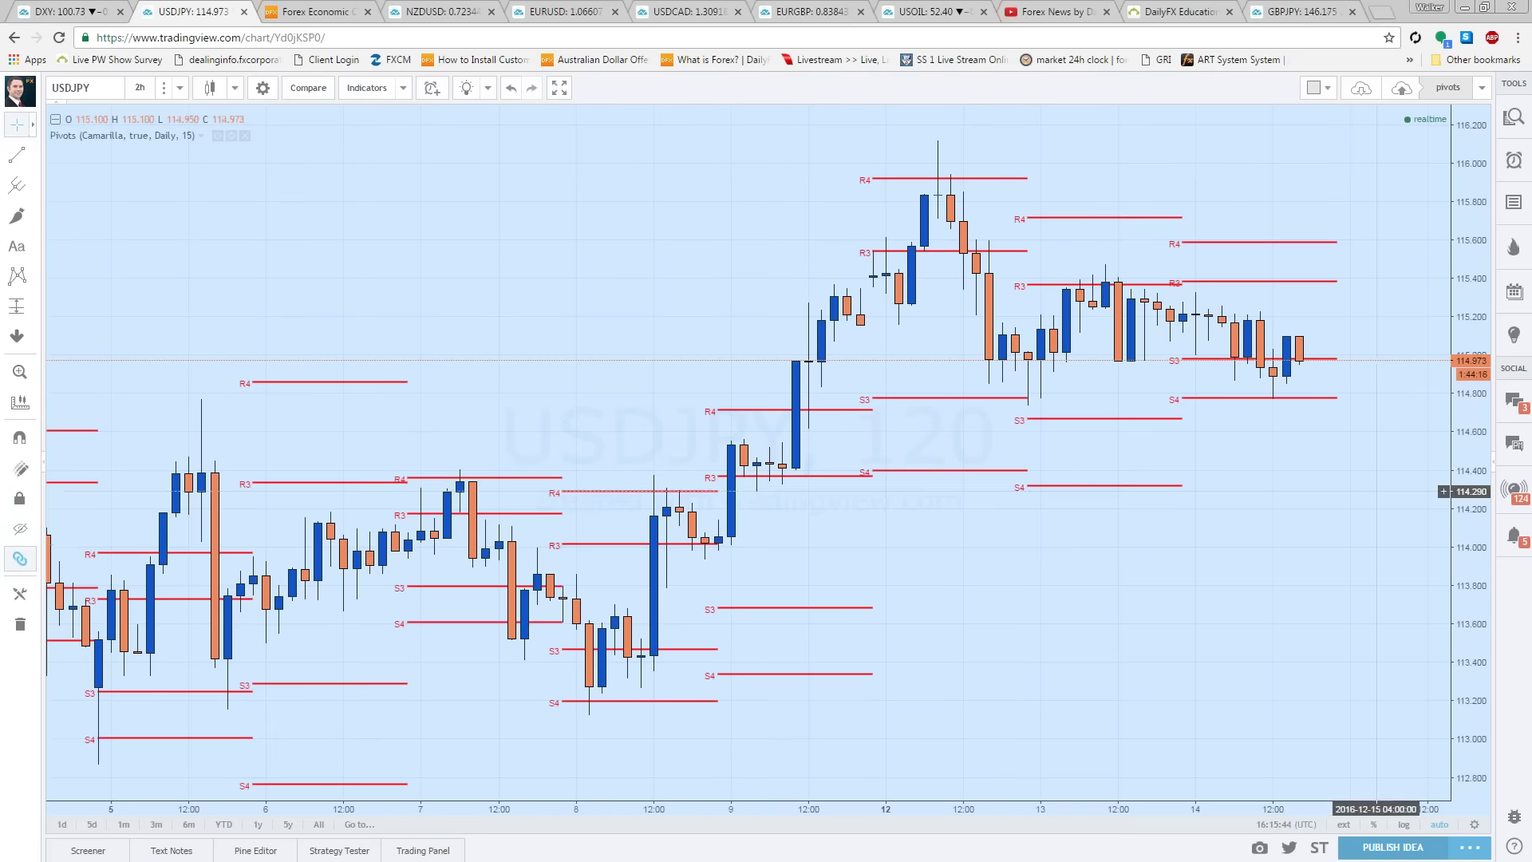
# Step: Zoom in on the 12–14 December USDJPY candles around the S3 pivot
pyautogui.scroll(5, 1273, 326)
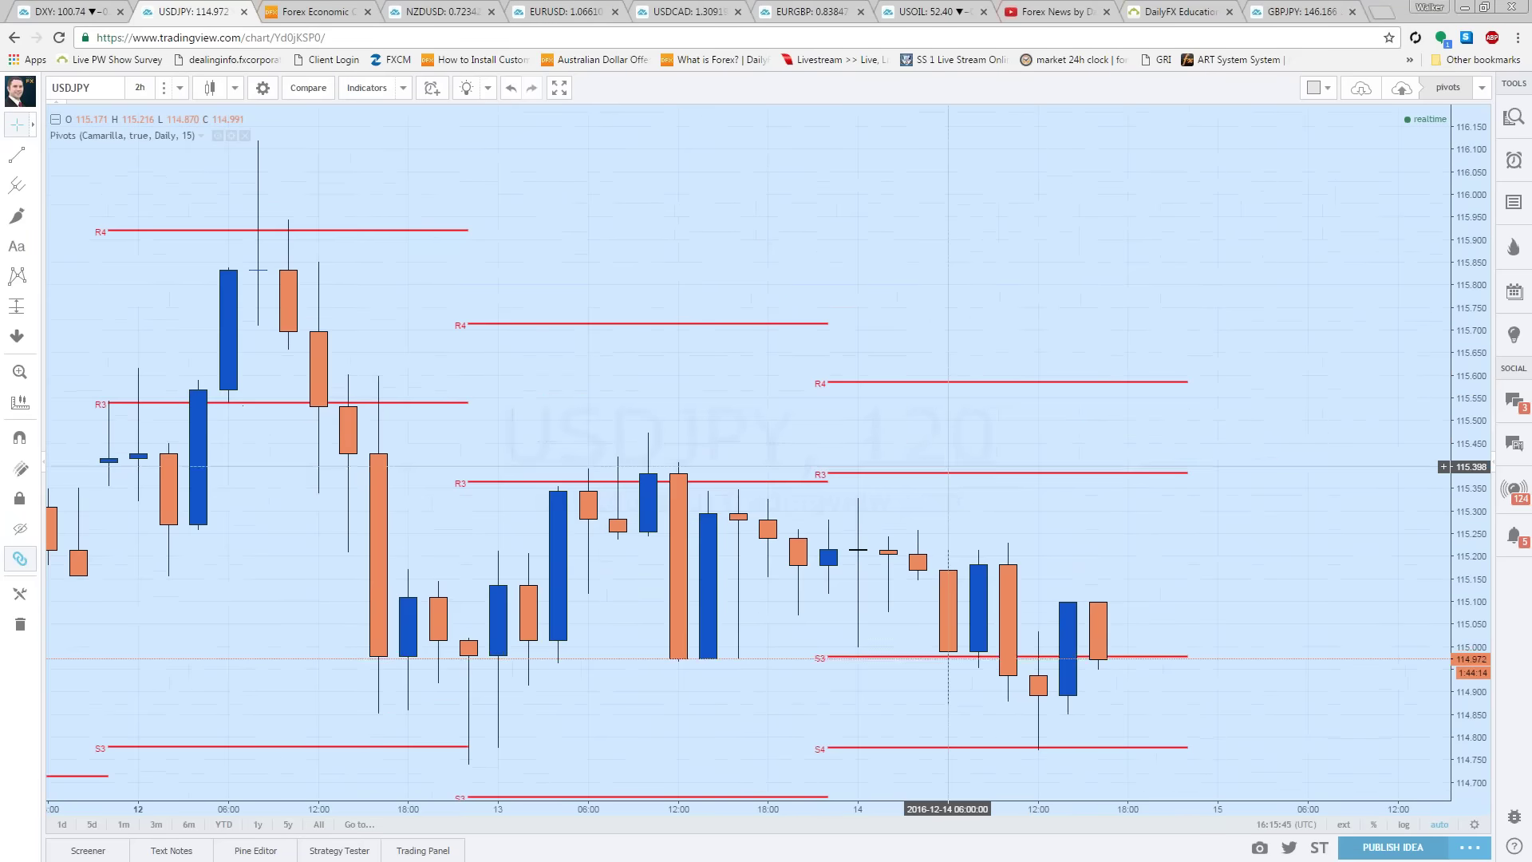
pyautogui.scroll(-1, 948, 466)
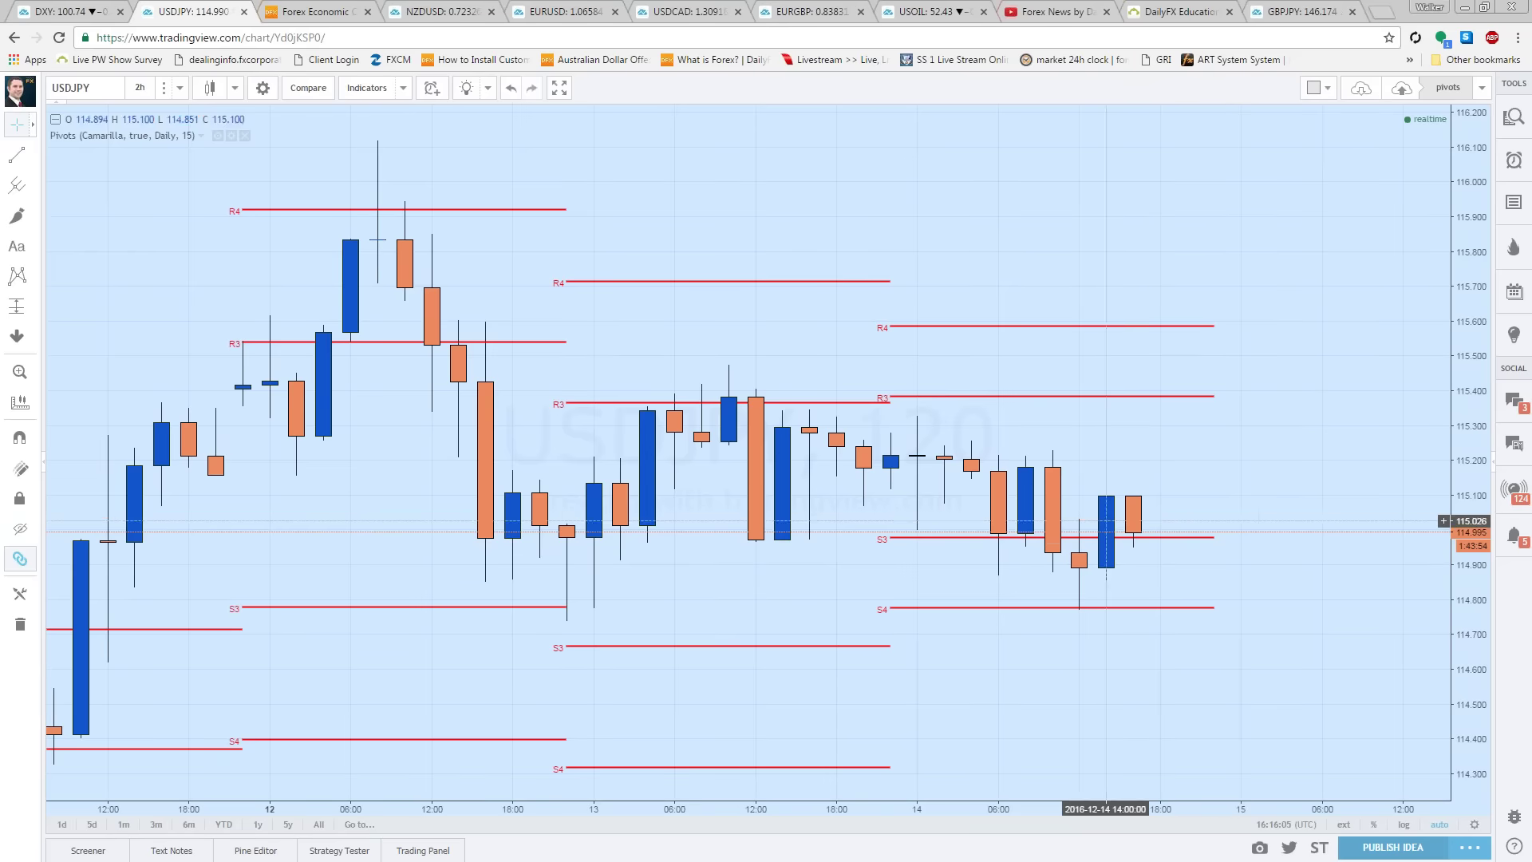
pyautogui.click(34, 247)
# Step: Place a 'Range Support' text label beside the 14 December S3 level
pyautogui.click(64, 249)
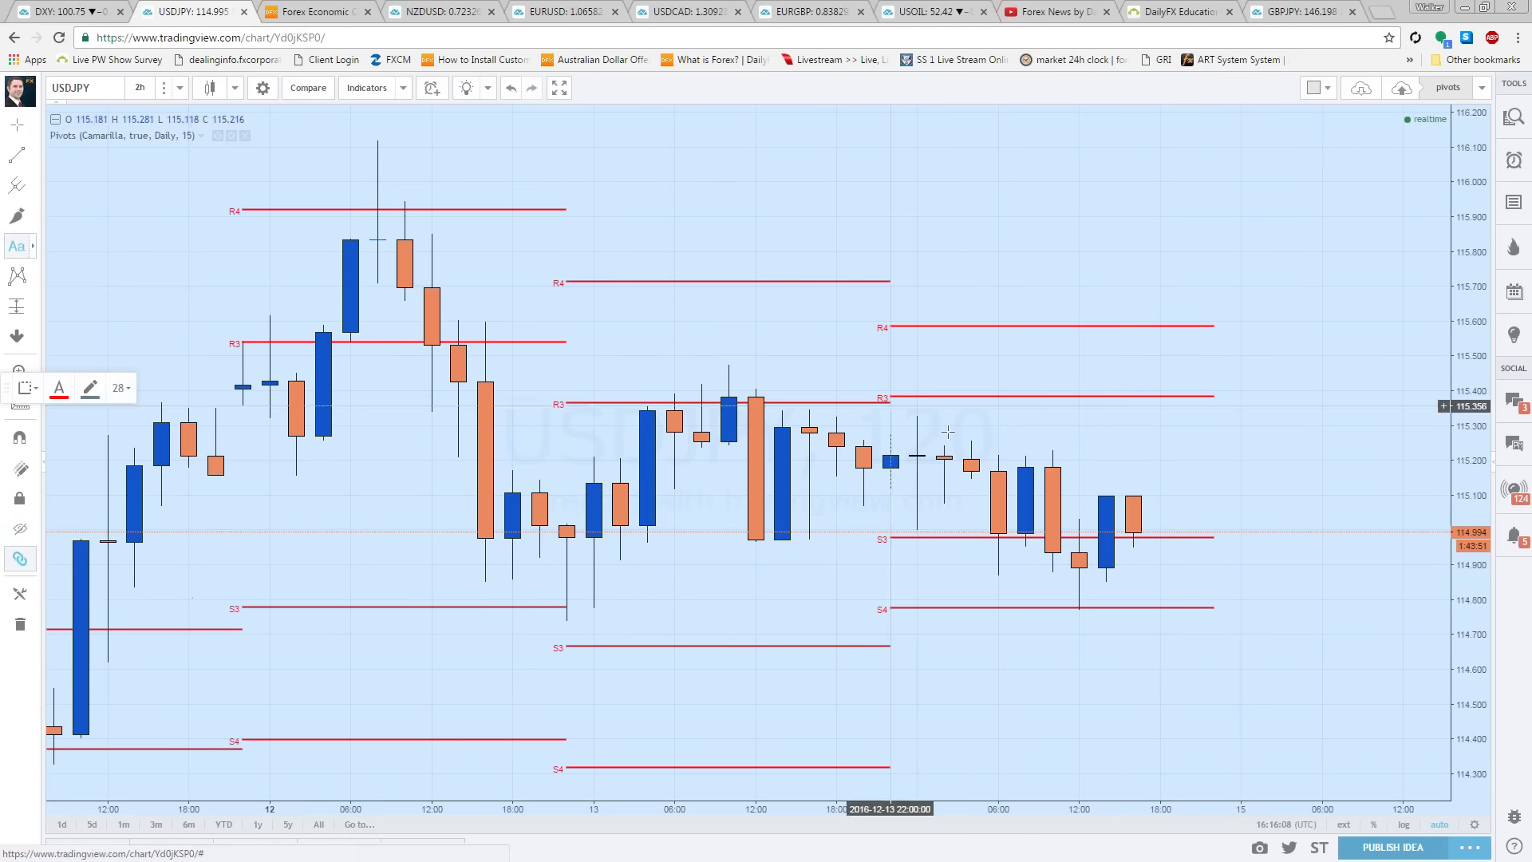
pyautogui.click(1233, 537)
pyautogui.write('R')
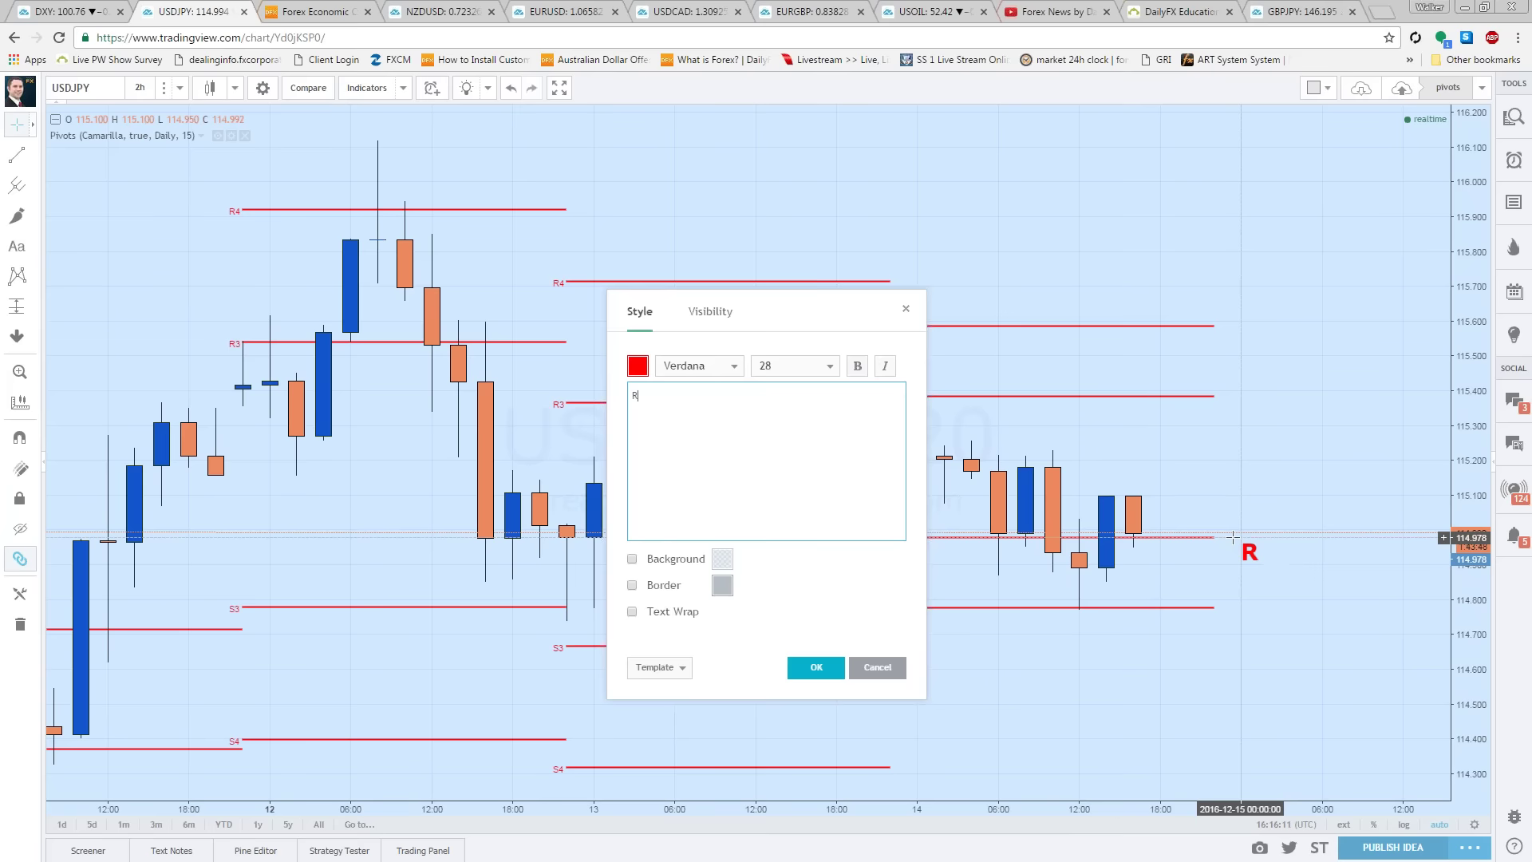
pyautogui.write('ange Support')
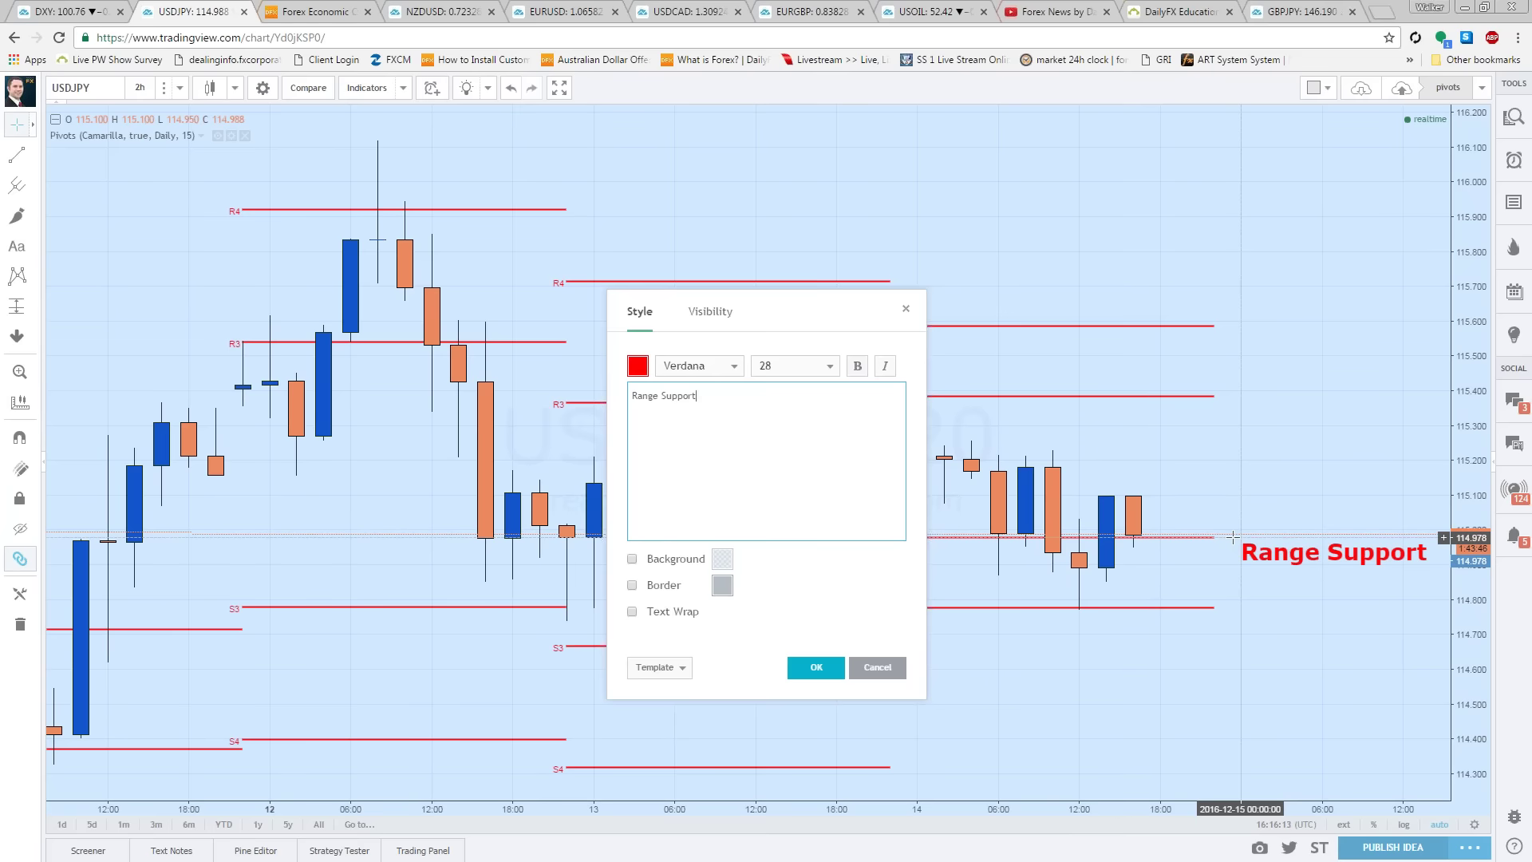
pyautogui.click(804, 664)
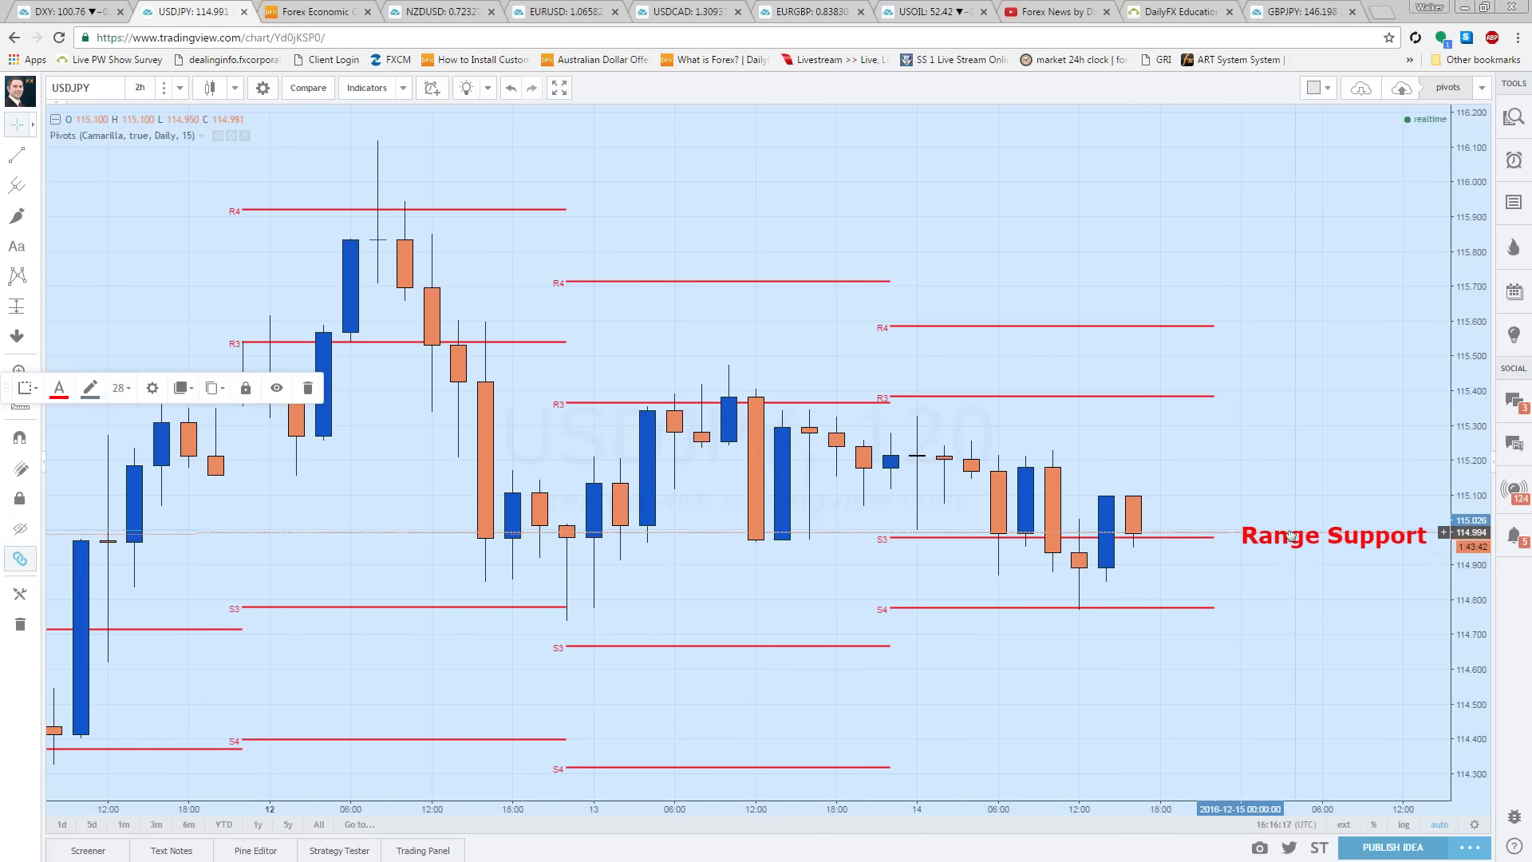
# Step: Pan the chart sideways and select the Trend Line drawing tool
pyautogui.moveTo(1054, 399); pyautogui.dragTo(974, 399)
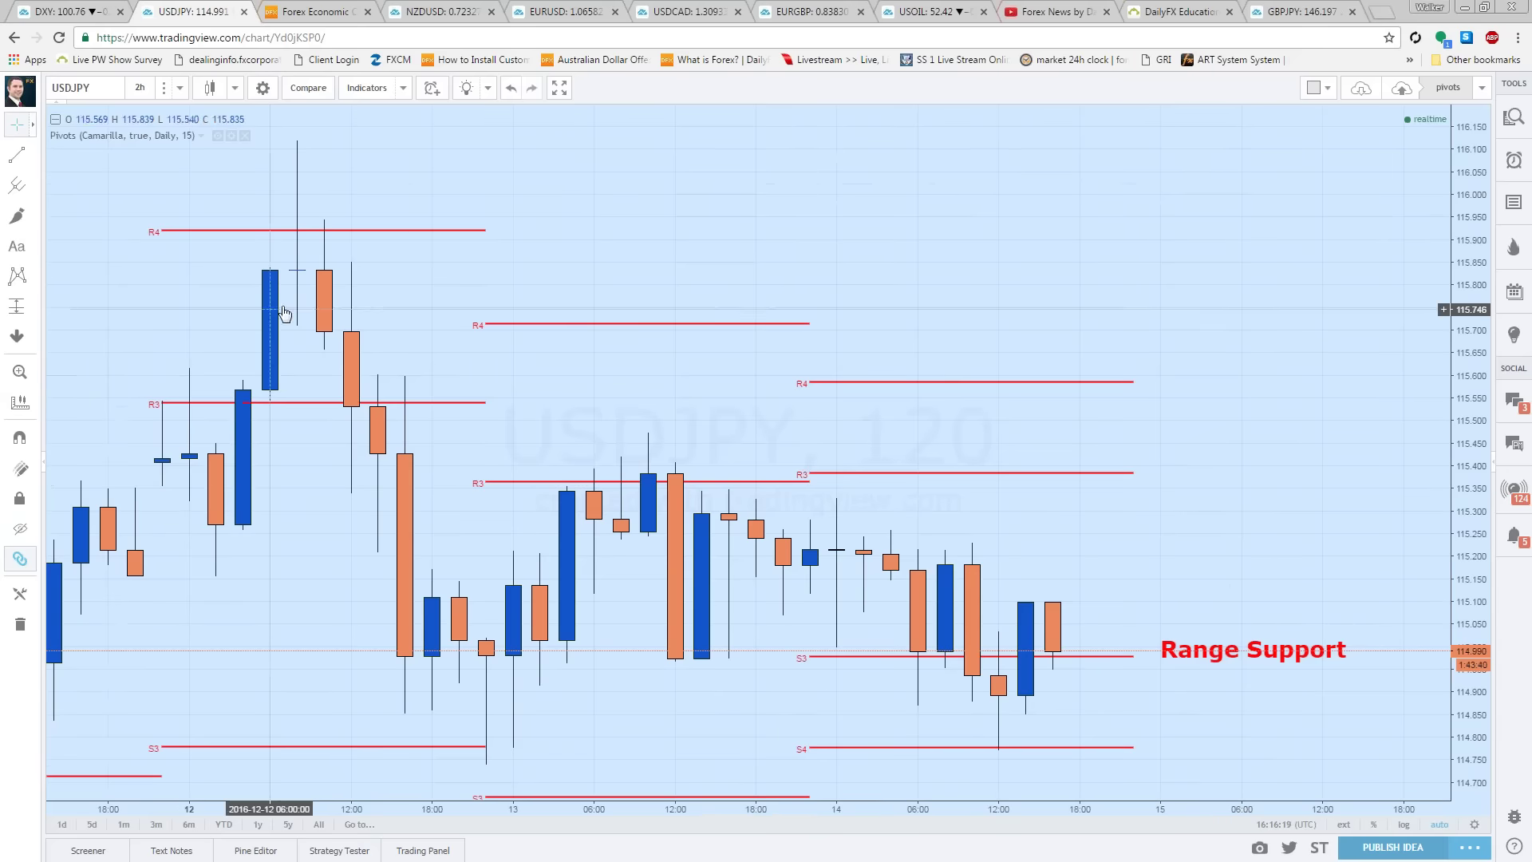
pyautogui.click(32, 154)
pyautogui.click(79, 154)
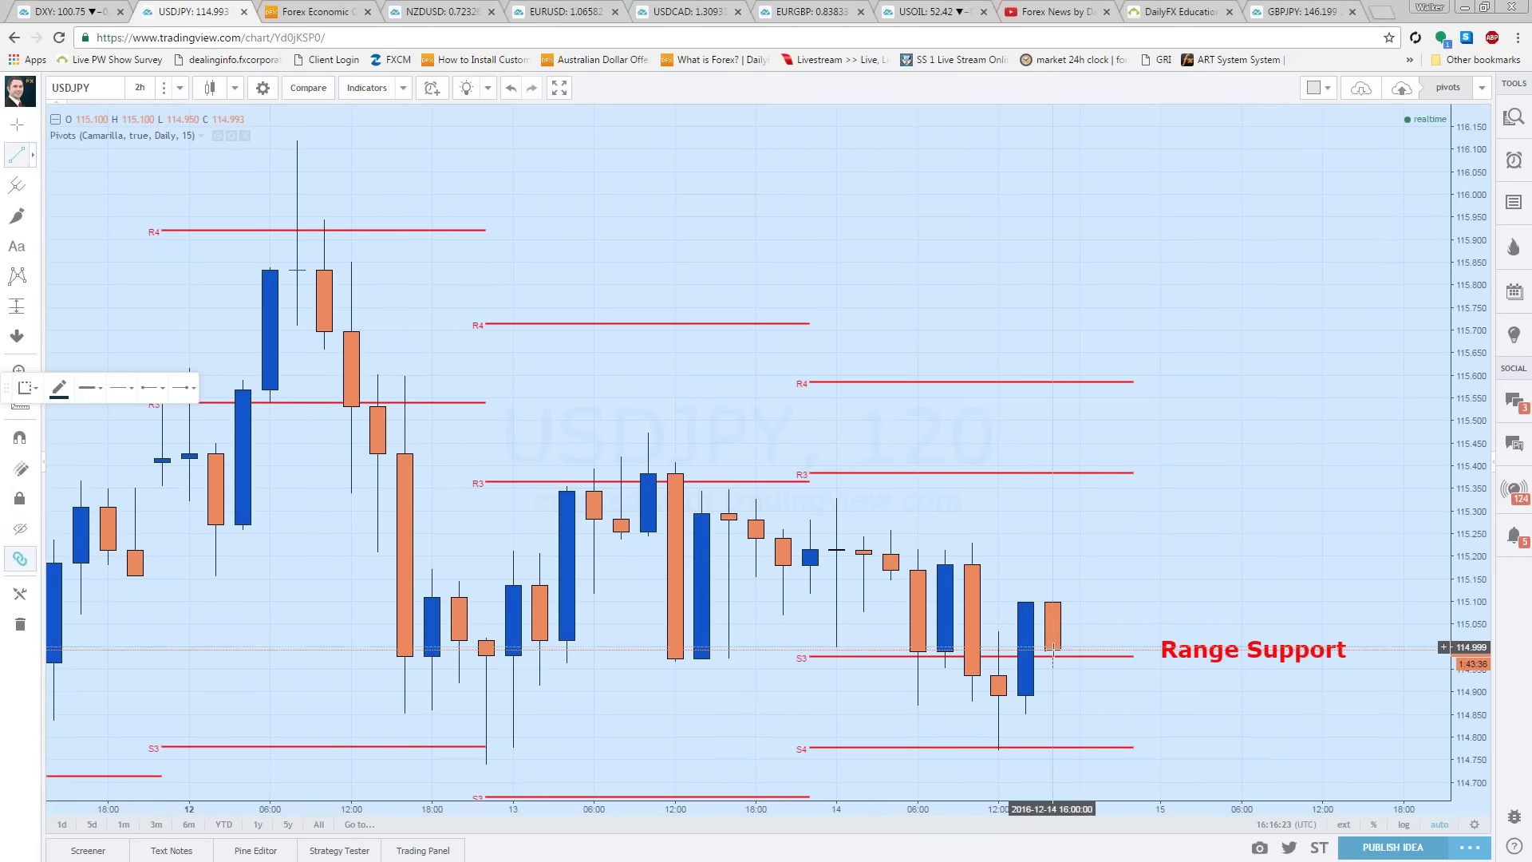
# Step: Draw a trend line from the latest candle at S3 up to R3, then pan the chart sideways
pyautogui.click(1052, 649)
pyautogui.click(1133, 467)
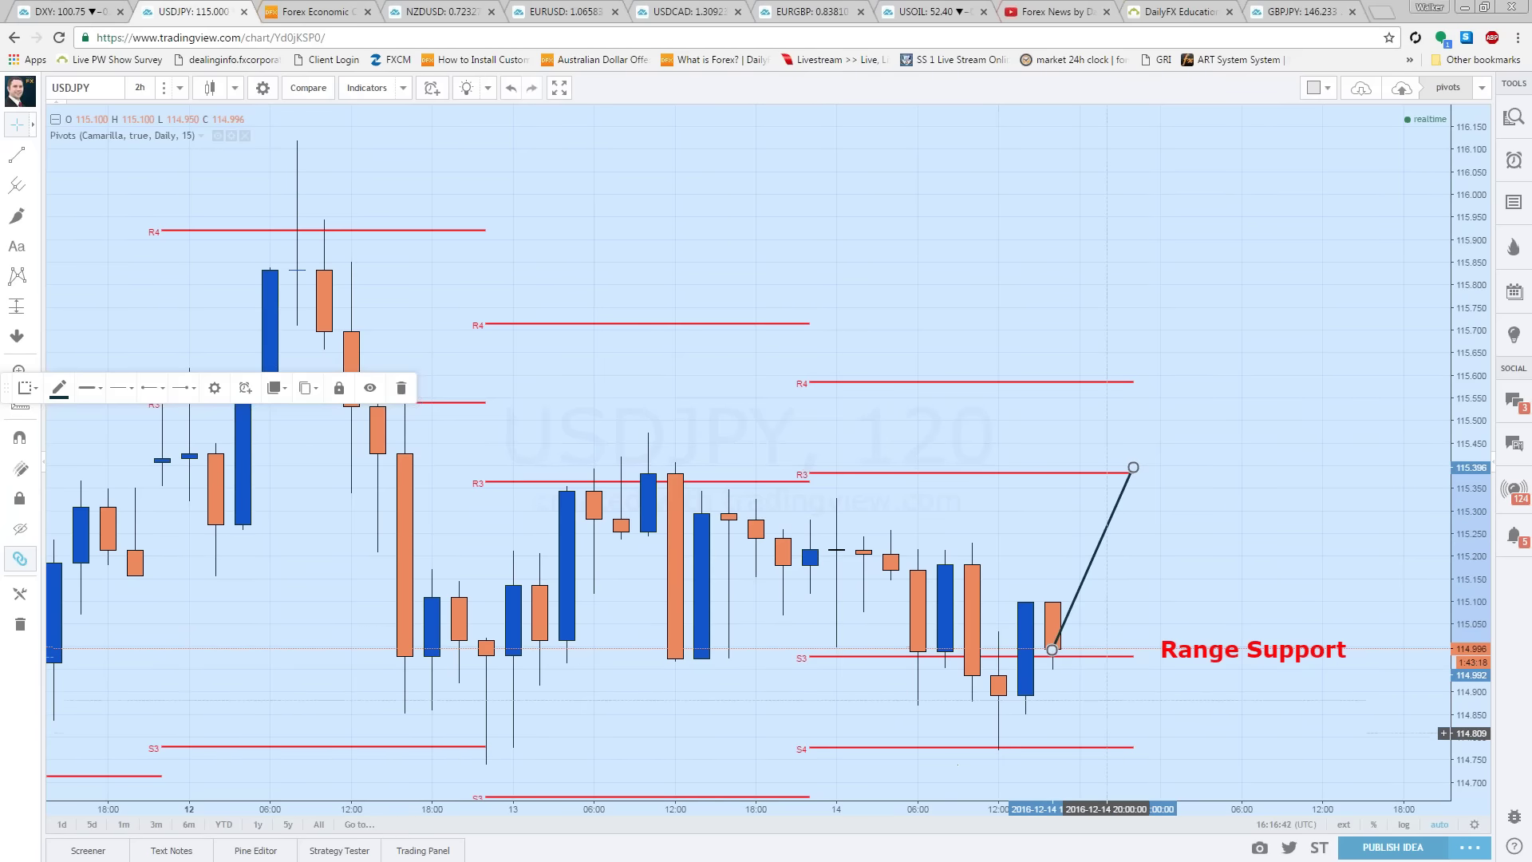
pyautogui.moveTo(1085, 614); pyautogui.dragTo(1051, 614)
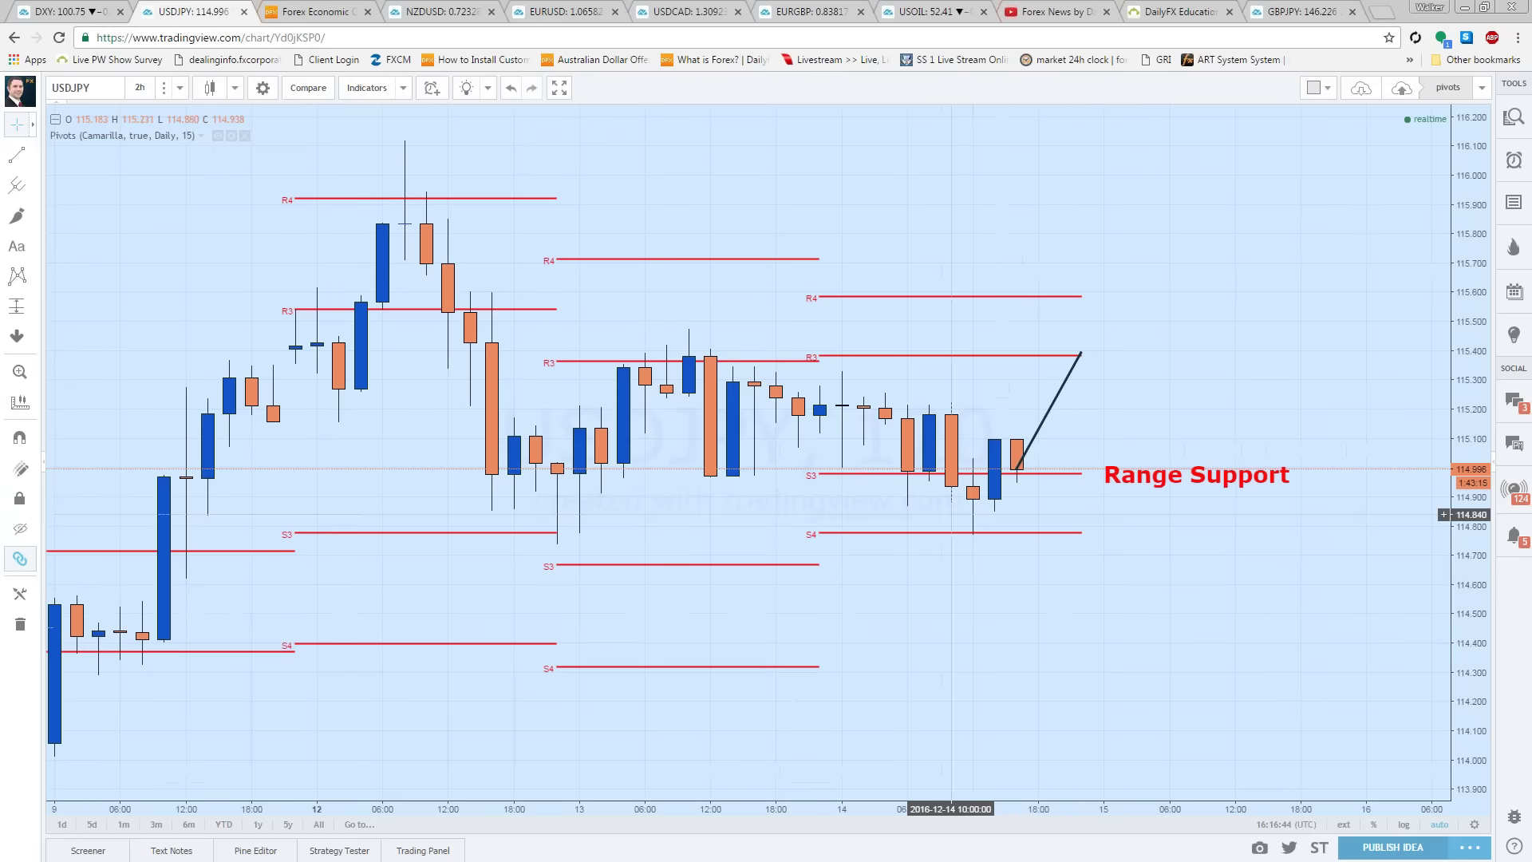
pyautogui.click(33, 250)
# Step: Place a second text label below the first one, typing 'ea'
pyautogui.click(88, 248)
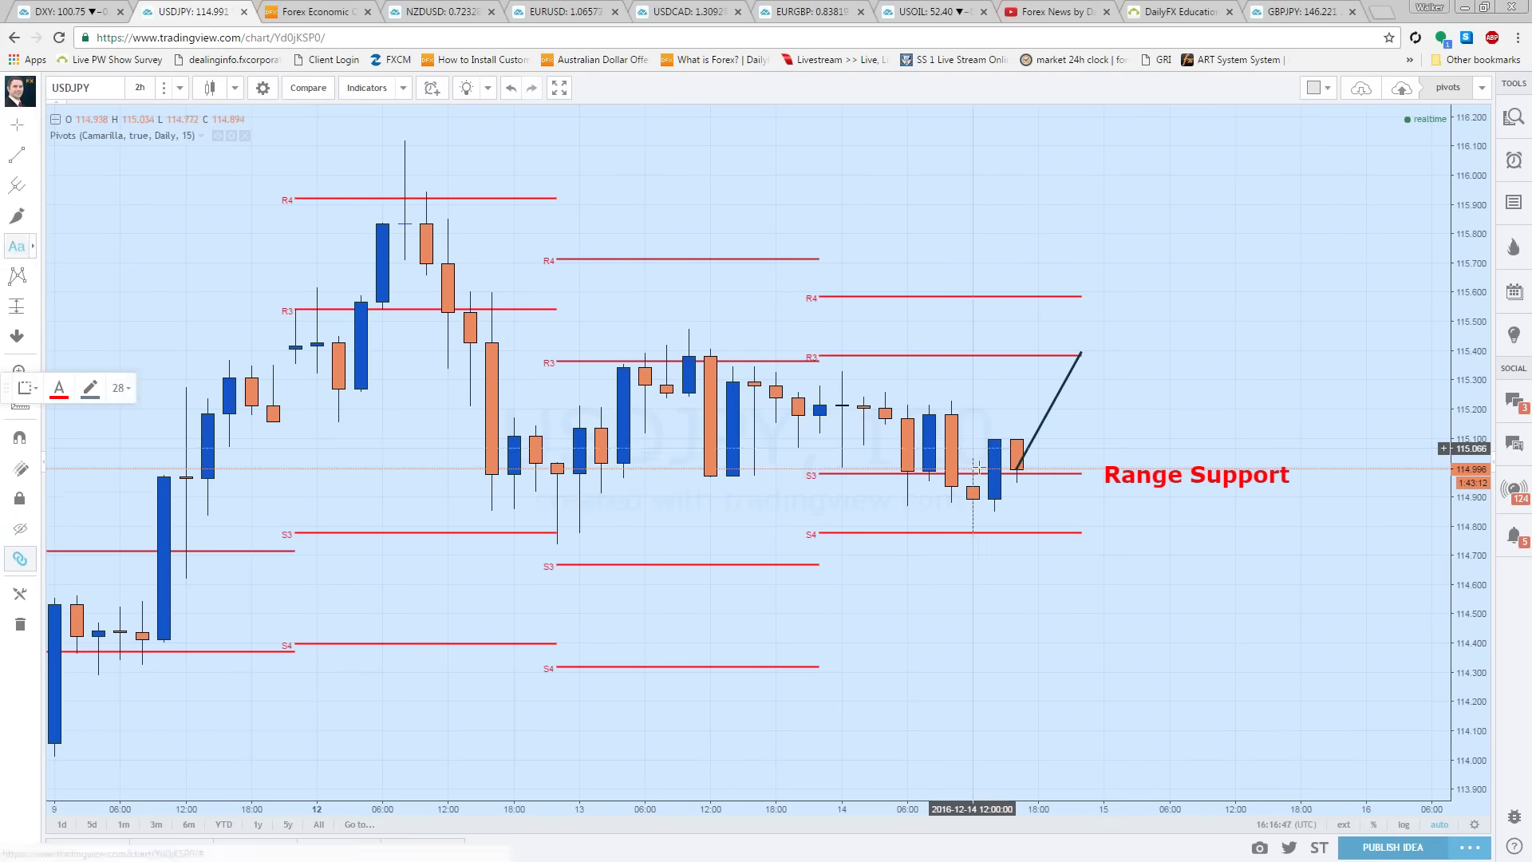
pyautogui.click(1100, 529)
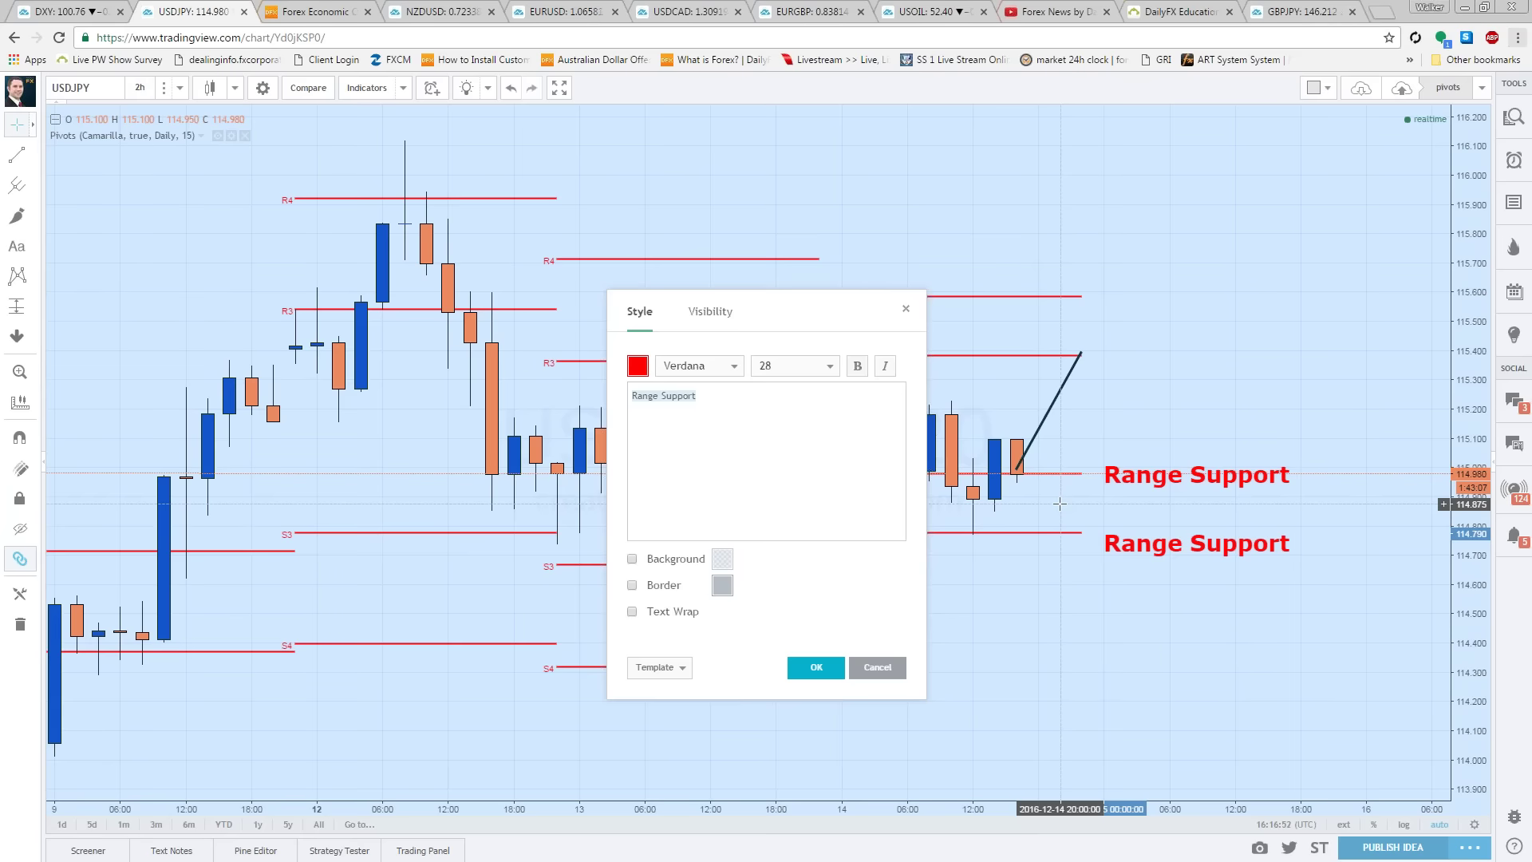
pyautogui.write('ea')
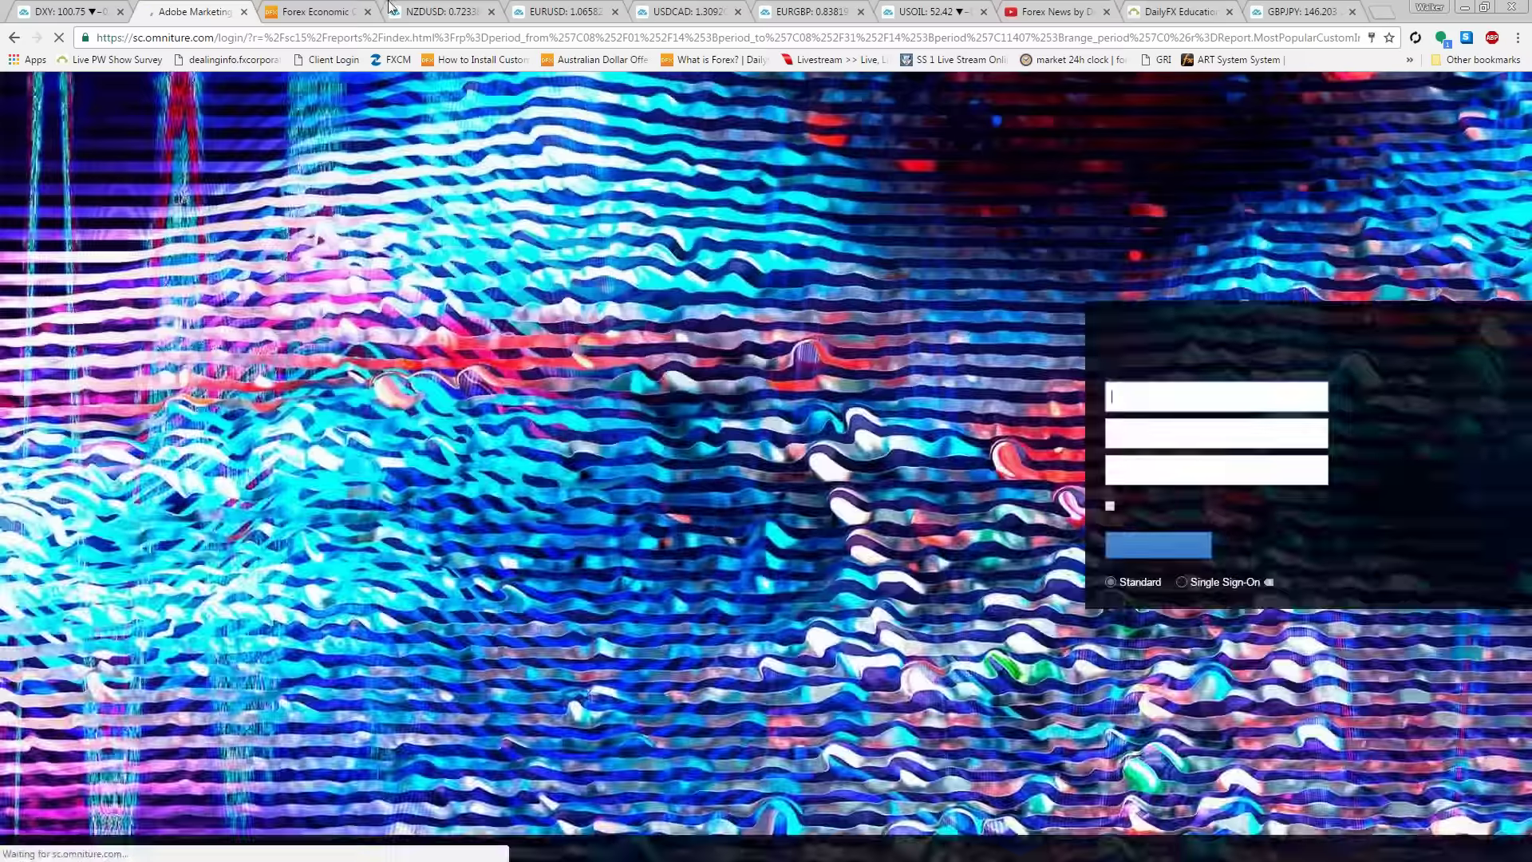
# Step: Change the NZDUSD tab's symbol to USDJPY, showing its 1-hour chart with Camarilla pivots
pyautogui.click(439, 11)
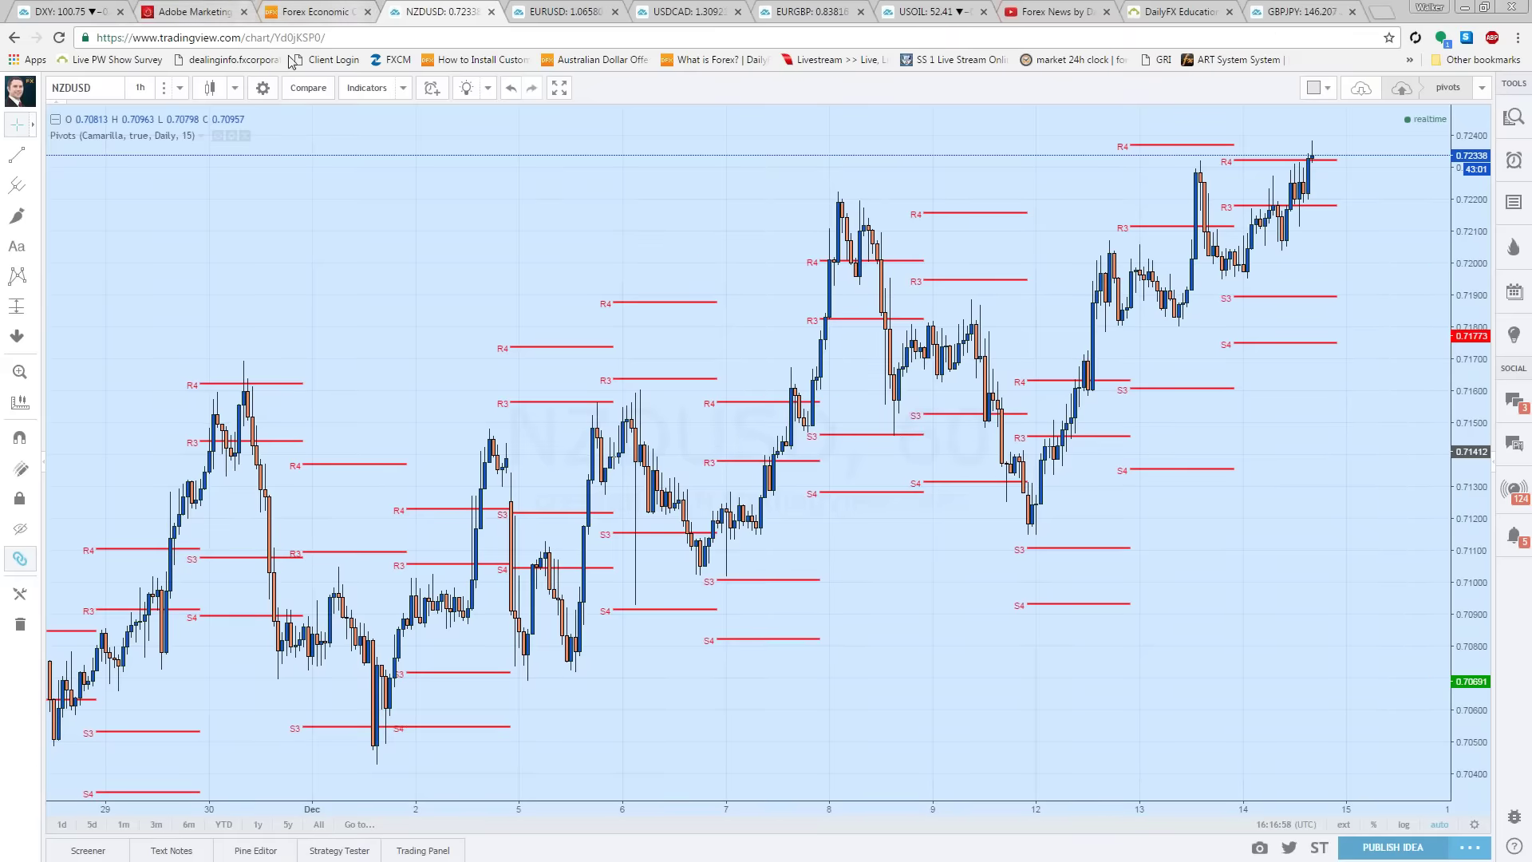
pyautogui.click(175, 38)
pyautogui.click(100, 88)
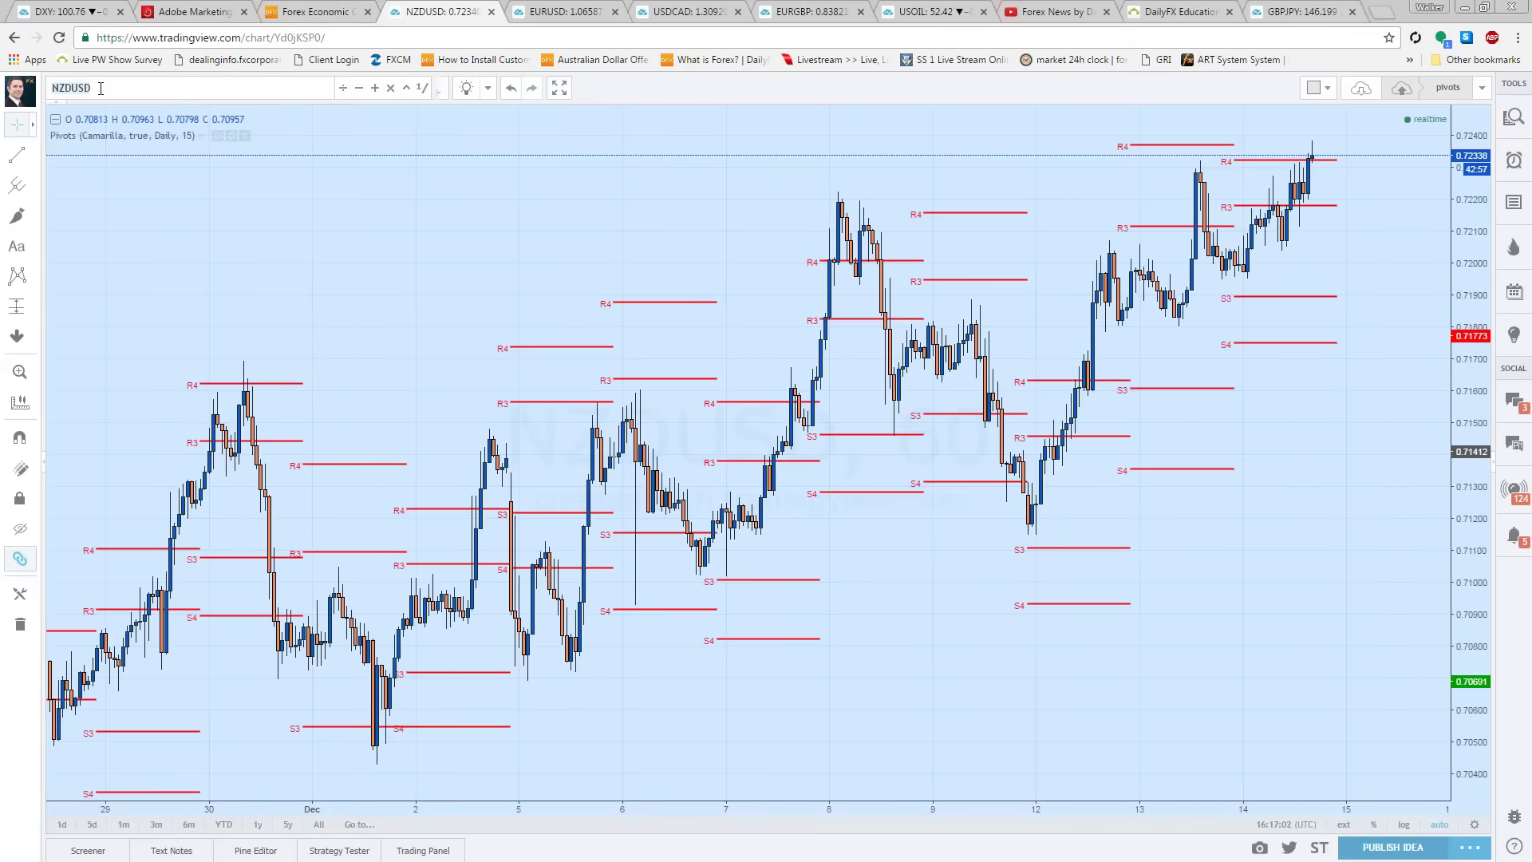
pyautogui.write('US')
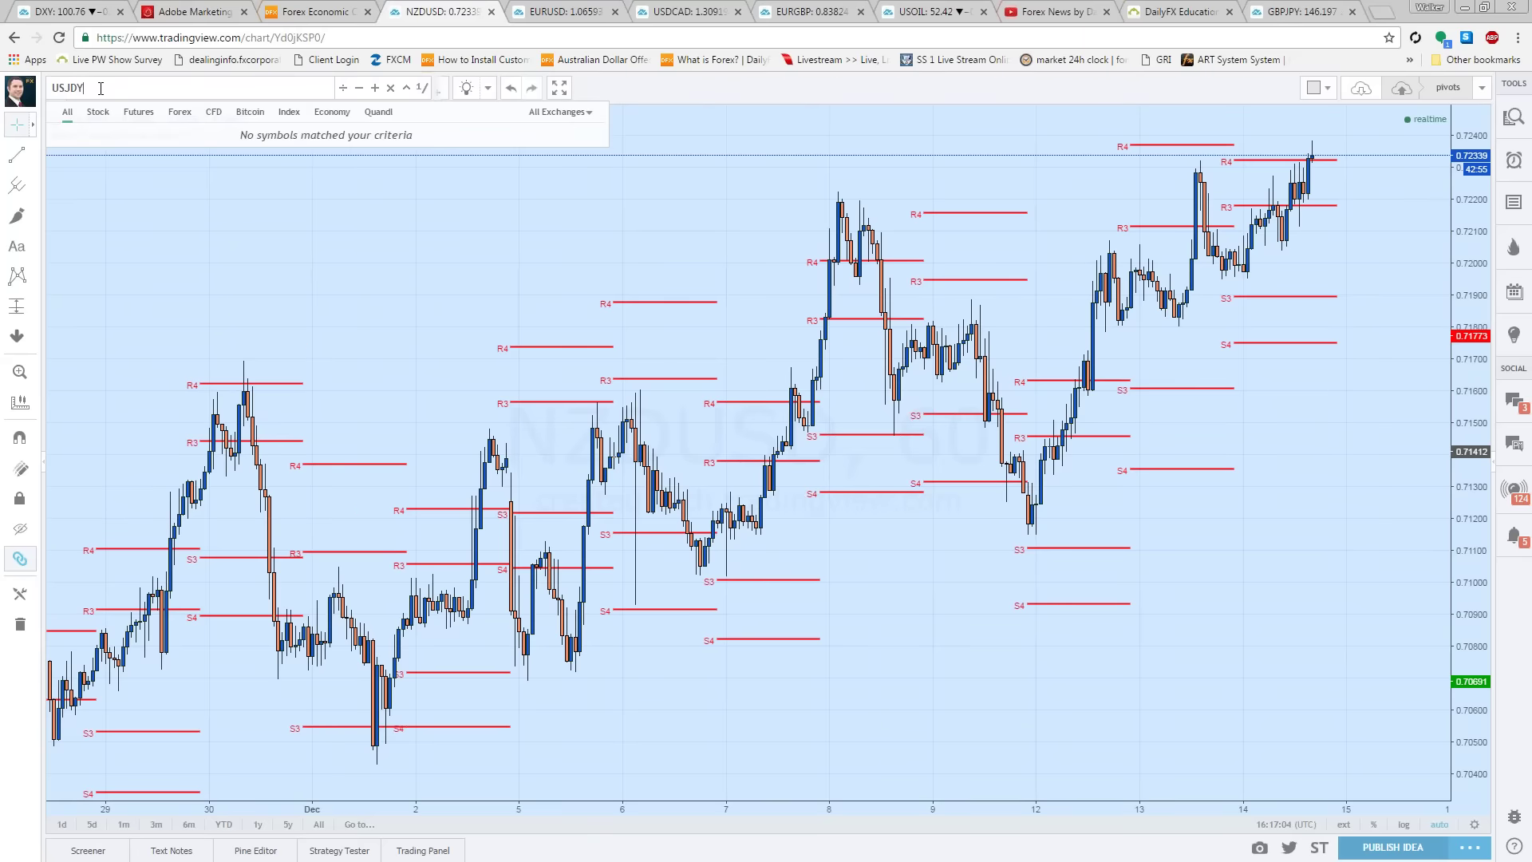
pyautogui.write('D')
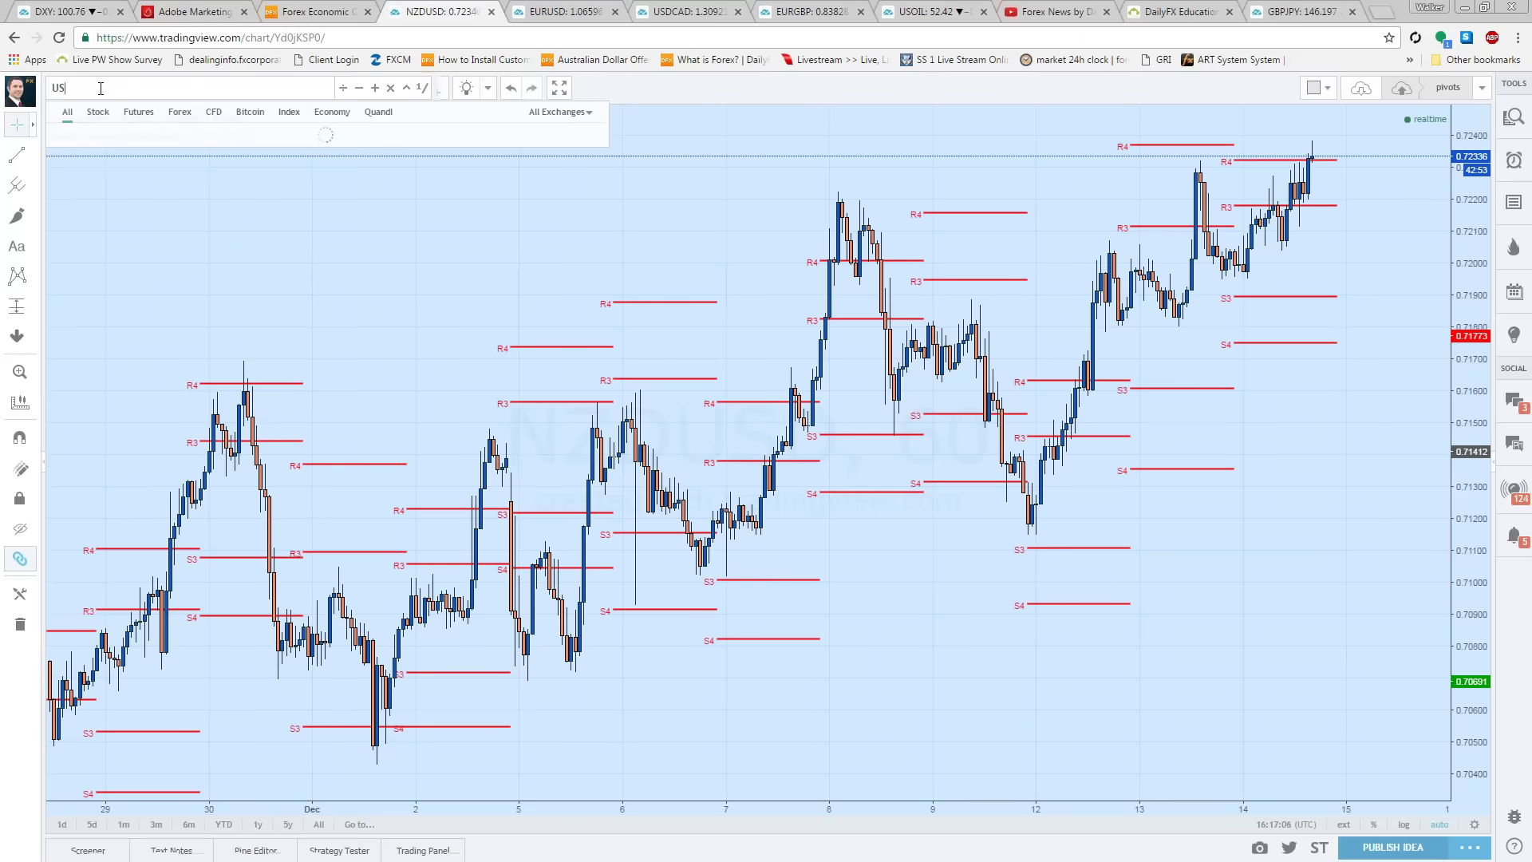
pyautogui.write('JPY')
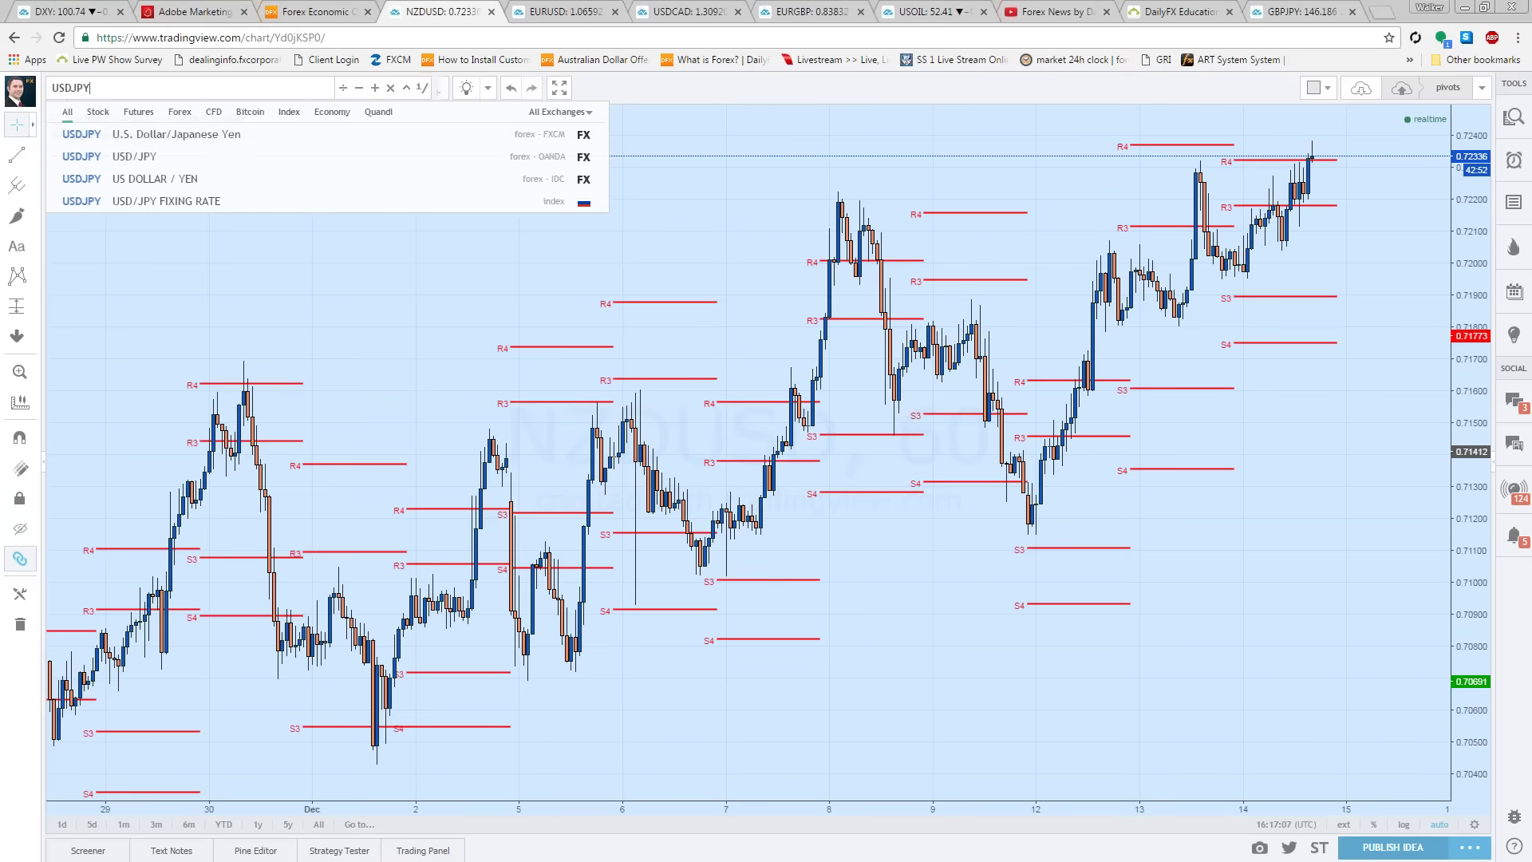
pyautogui.click(240, 140)
pyautogui.scroll(5, 1197, 559)
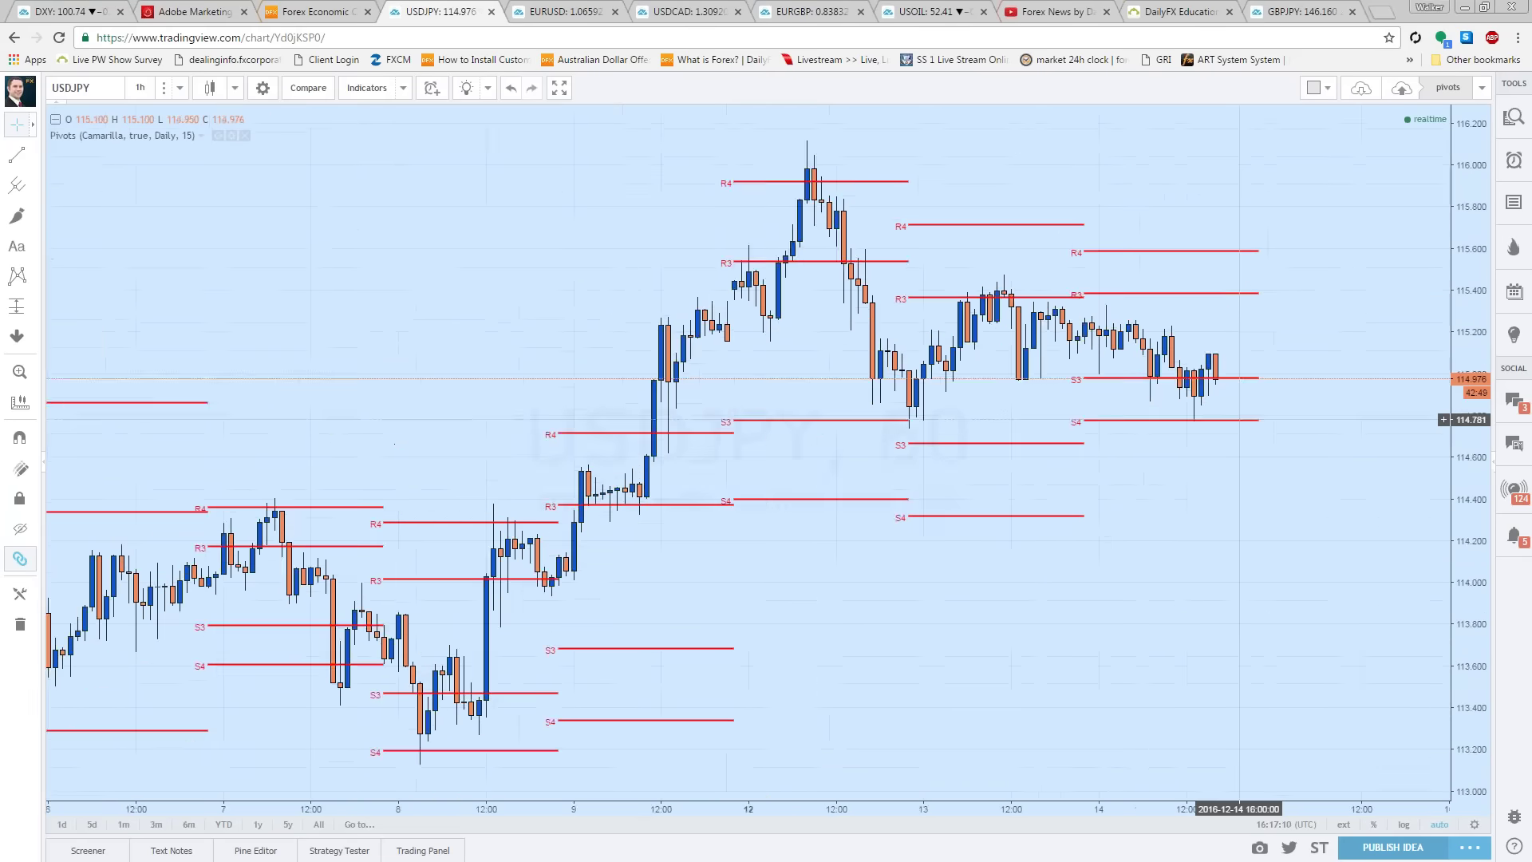
# Step: Add a red 'Bearish breakout' text label beside the 14 December S4 level
pyautogui.scroll(2, 1148, 489)
pyautogui.click(33, 245)
pyautogui.click(65, 252)
pyautogui.click(1121, 754)
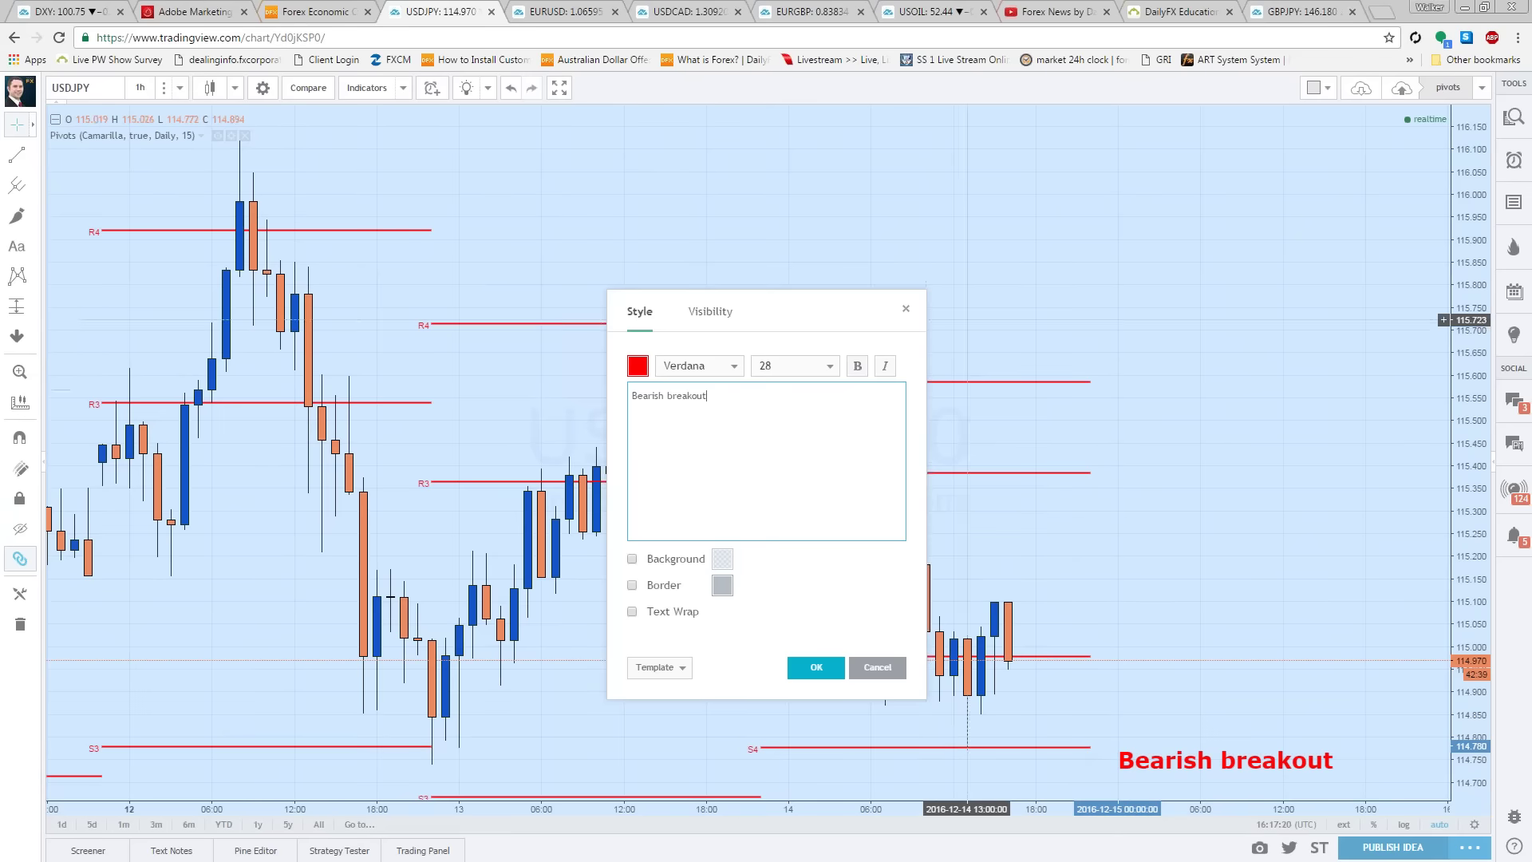
pyautogui.hotkey('ctrl', 'a')
pyautogui.write('e')
pyautogui.click(1132, 746)
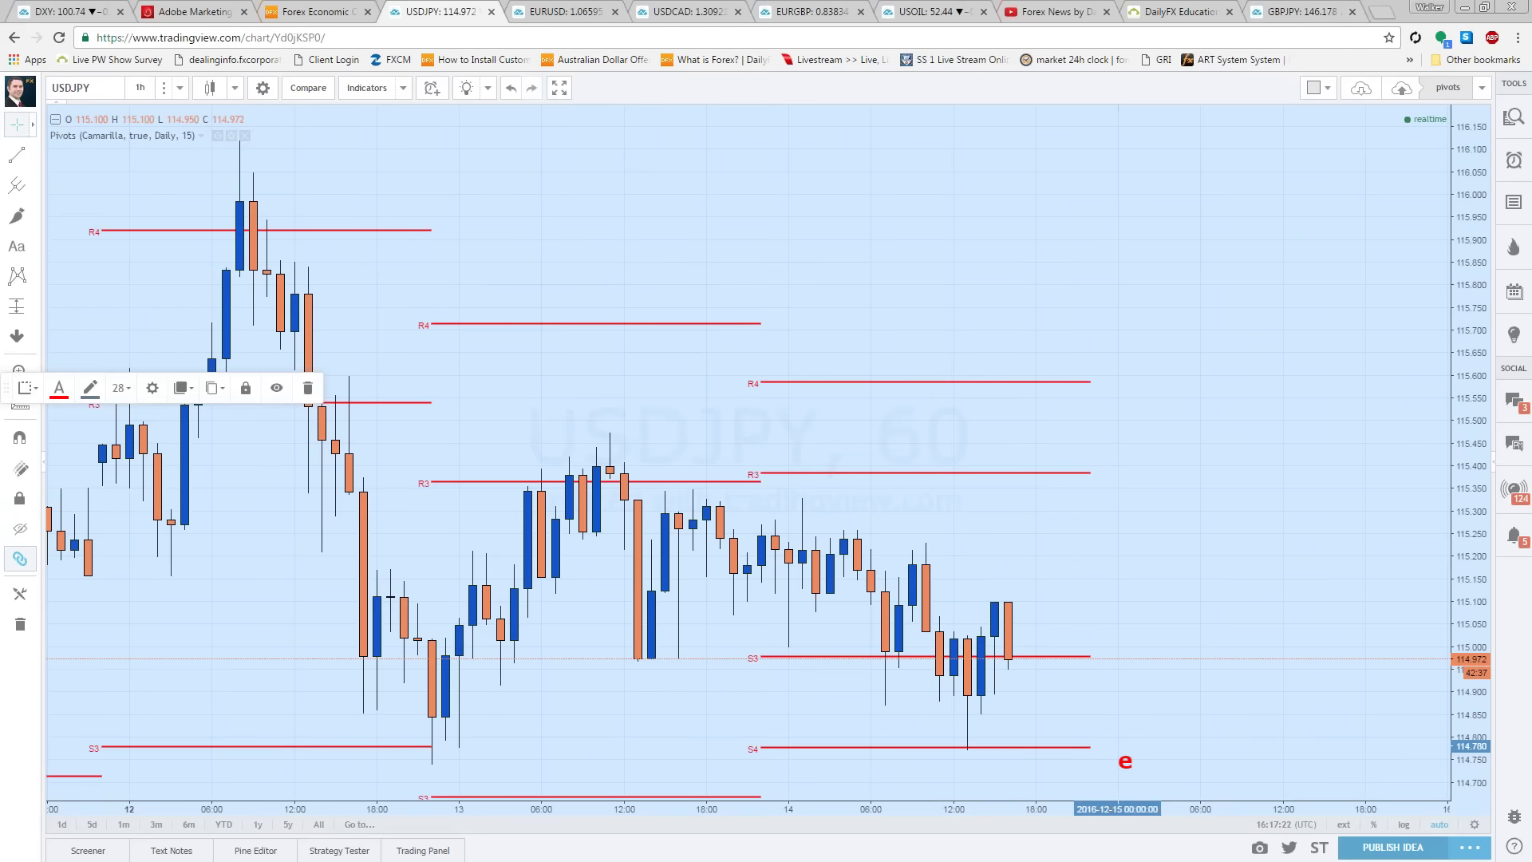
pyautogui.doubleClick(1120, 750)
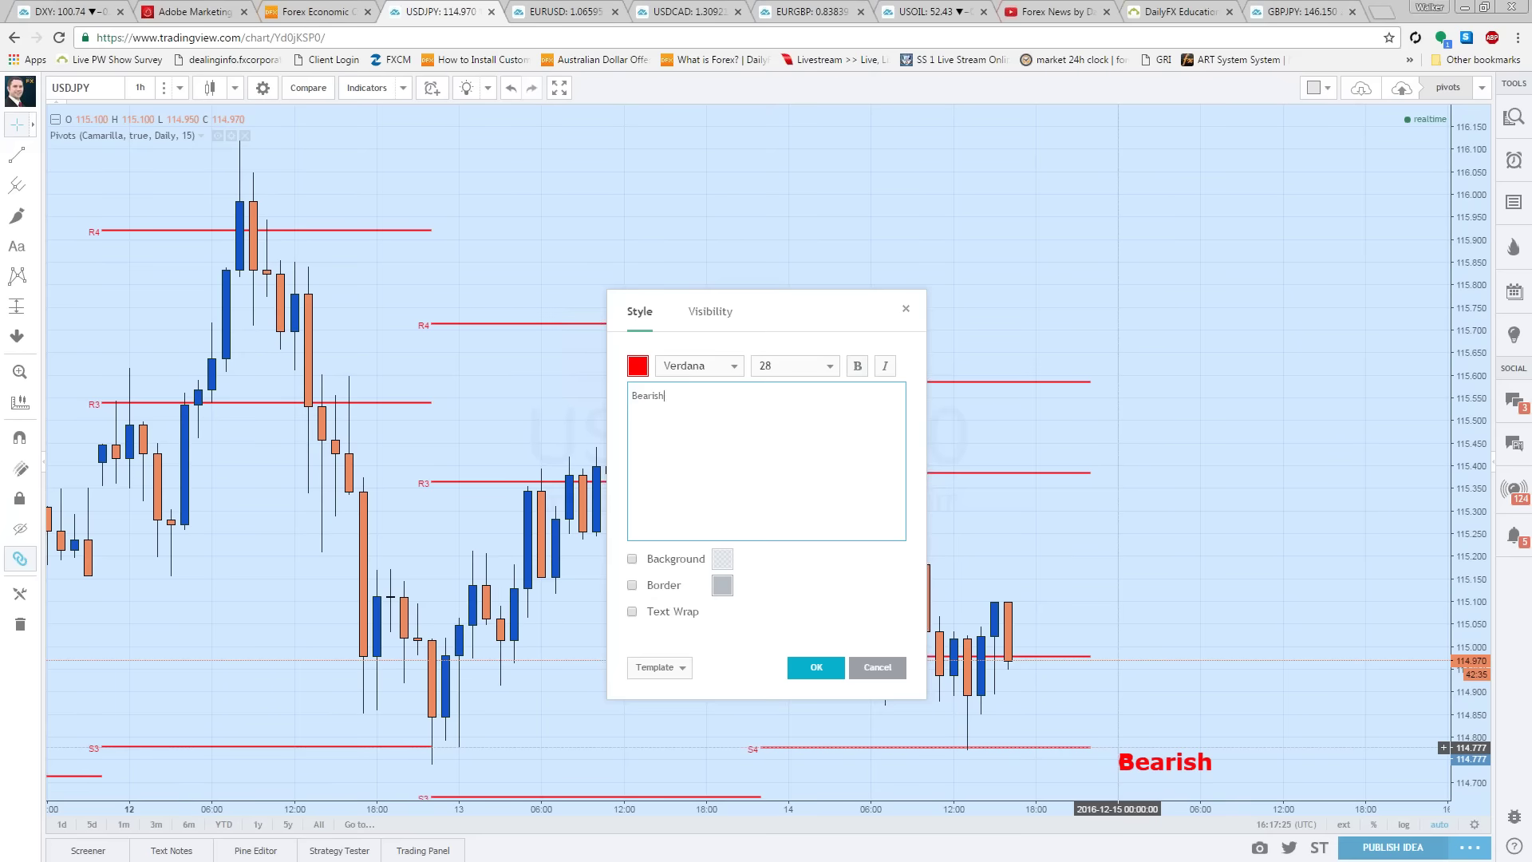
pyautogui.click(817, 651)
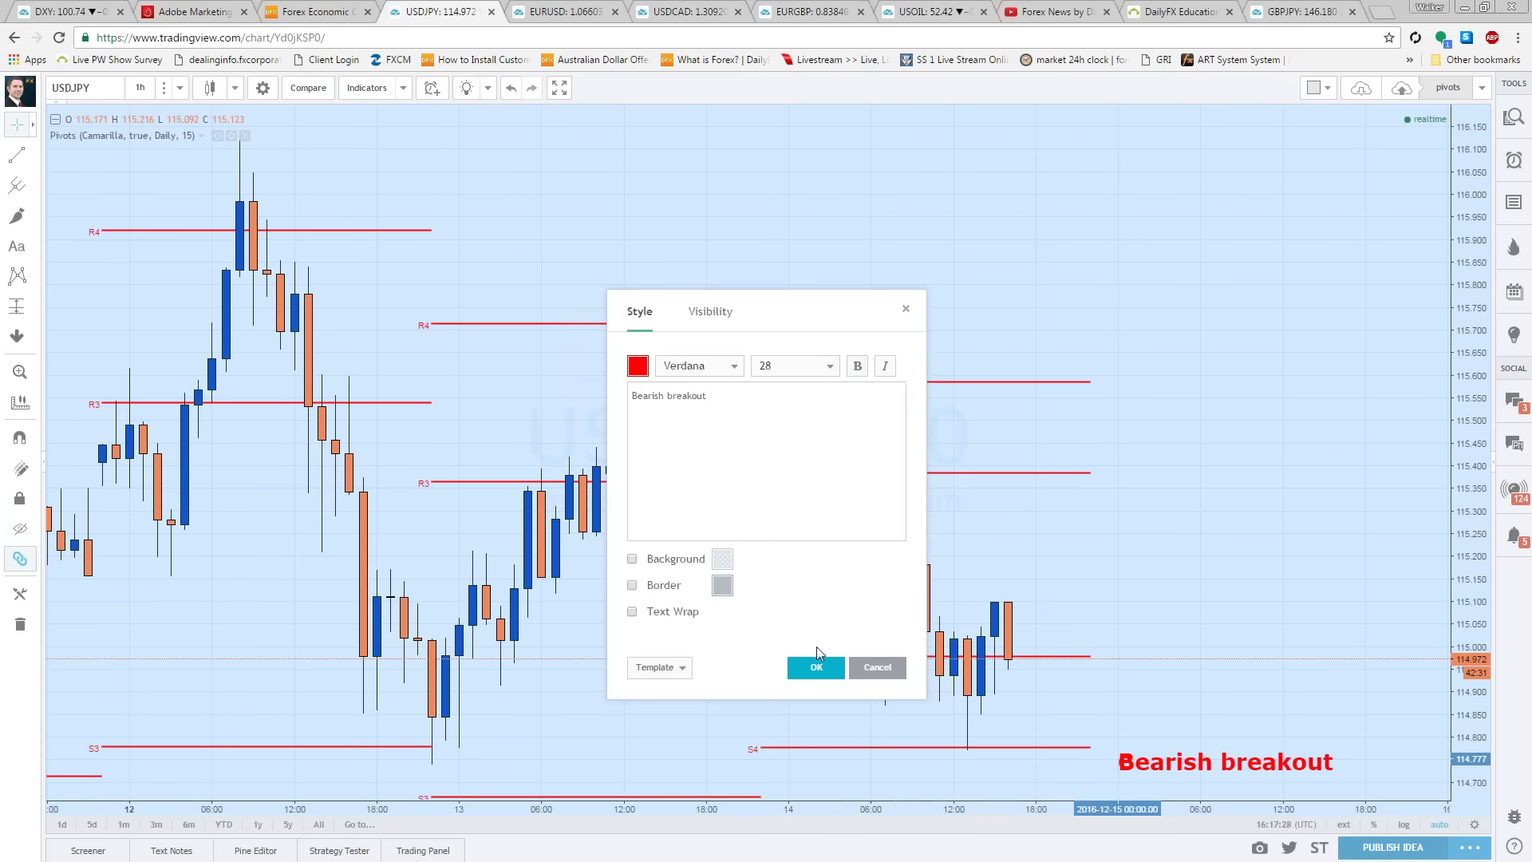
pyautogui.click(817, 668)
pyautogui.moveTo(1468, 383); pyautogui.dragTo(1468, 422)
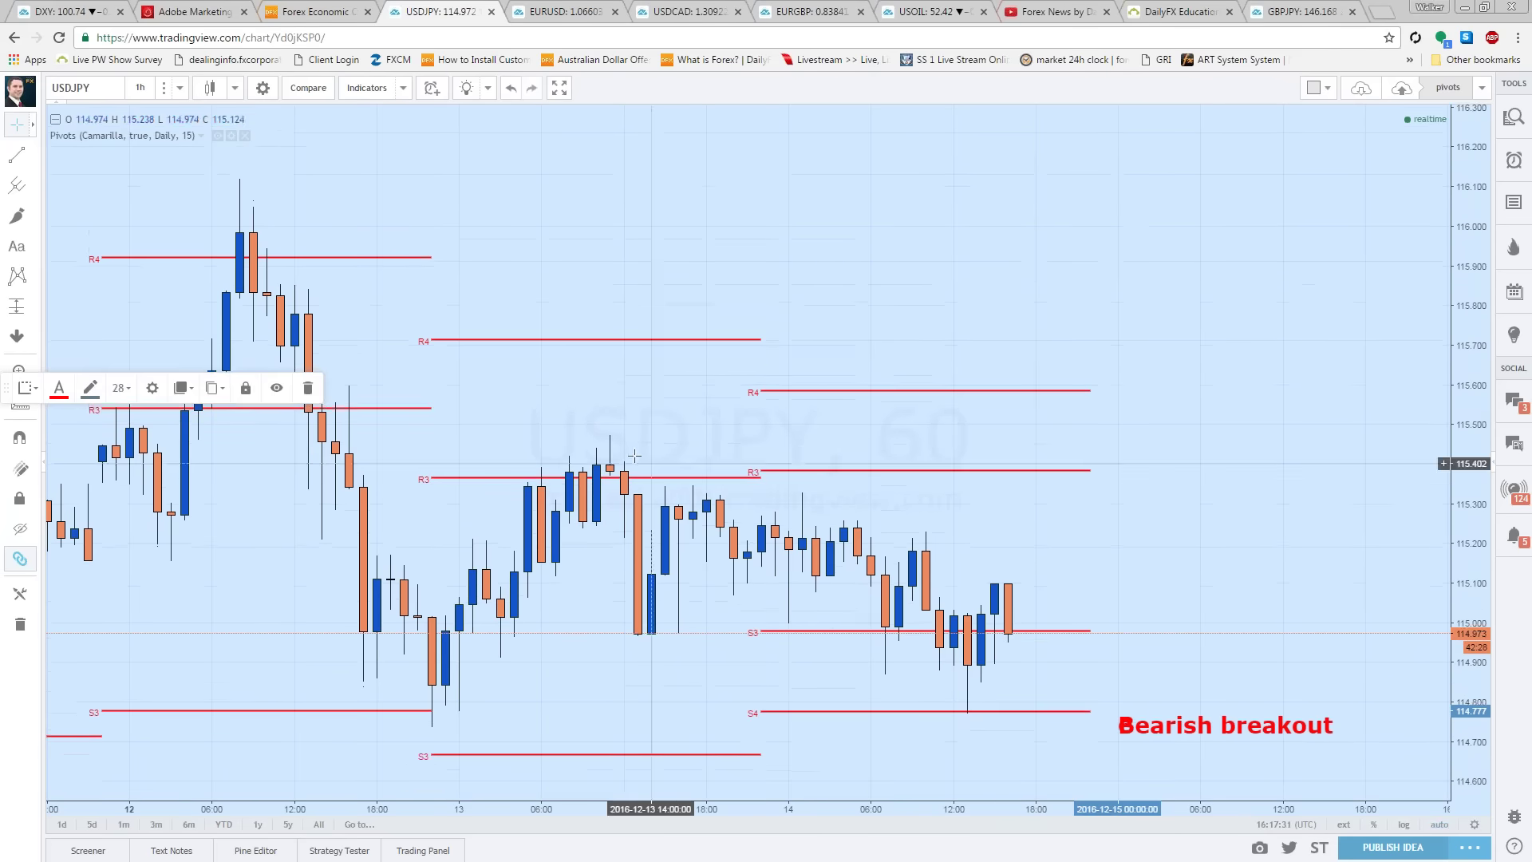
# Step: Place a short position entering at the S4 line and shorten its time span
pyautogui.click(32, 216)
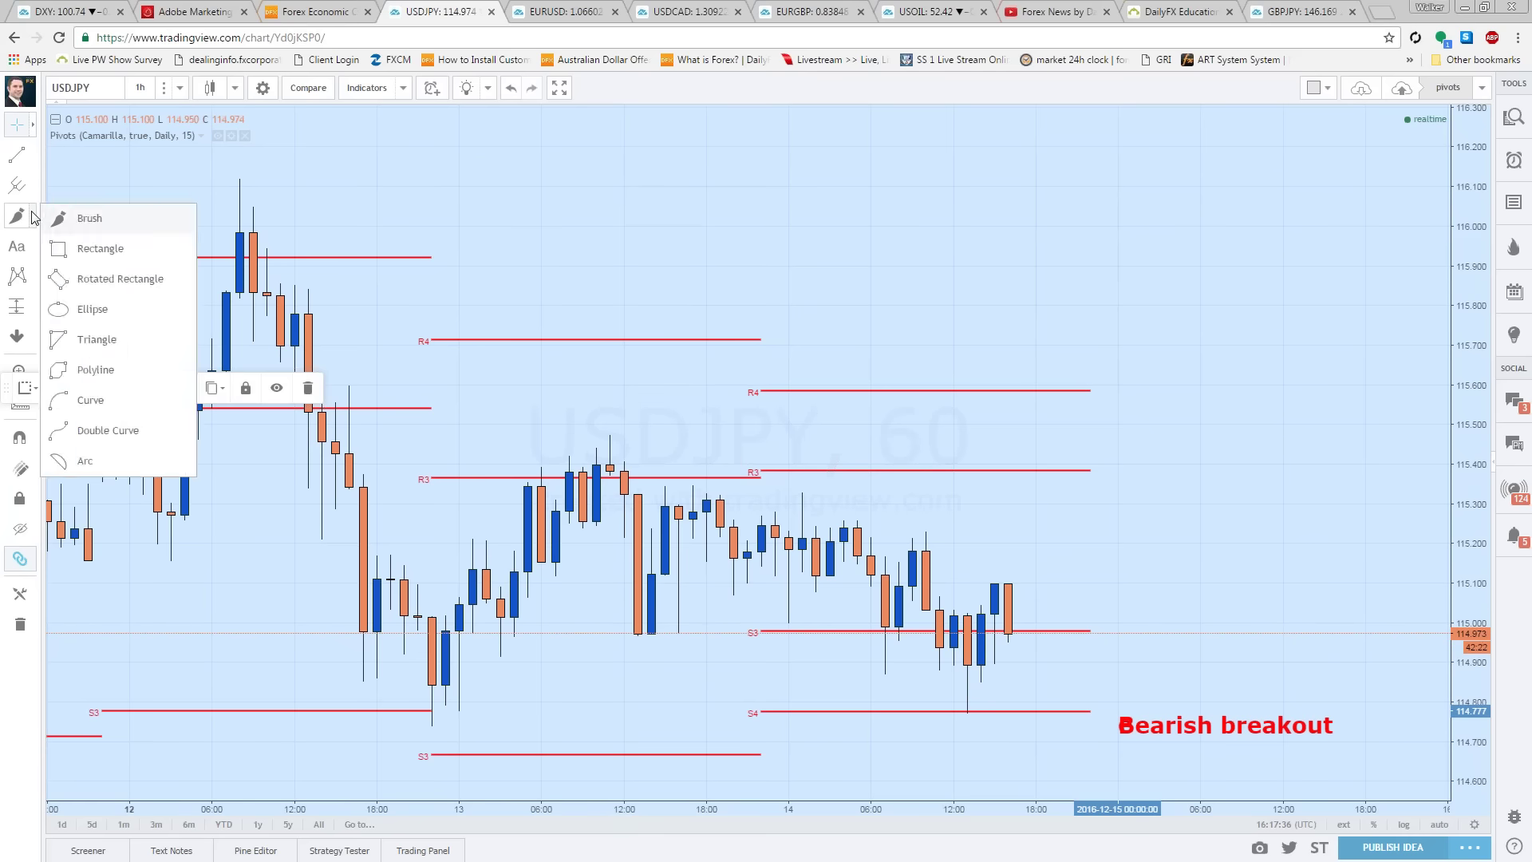
pyautogui.click(32, 307)
pyautogui.click(120, 340)
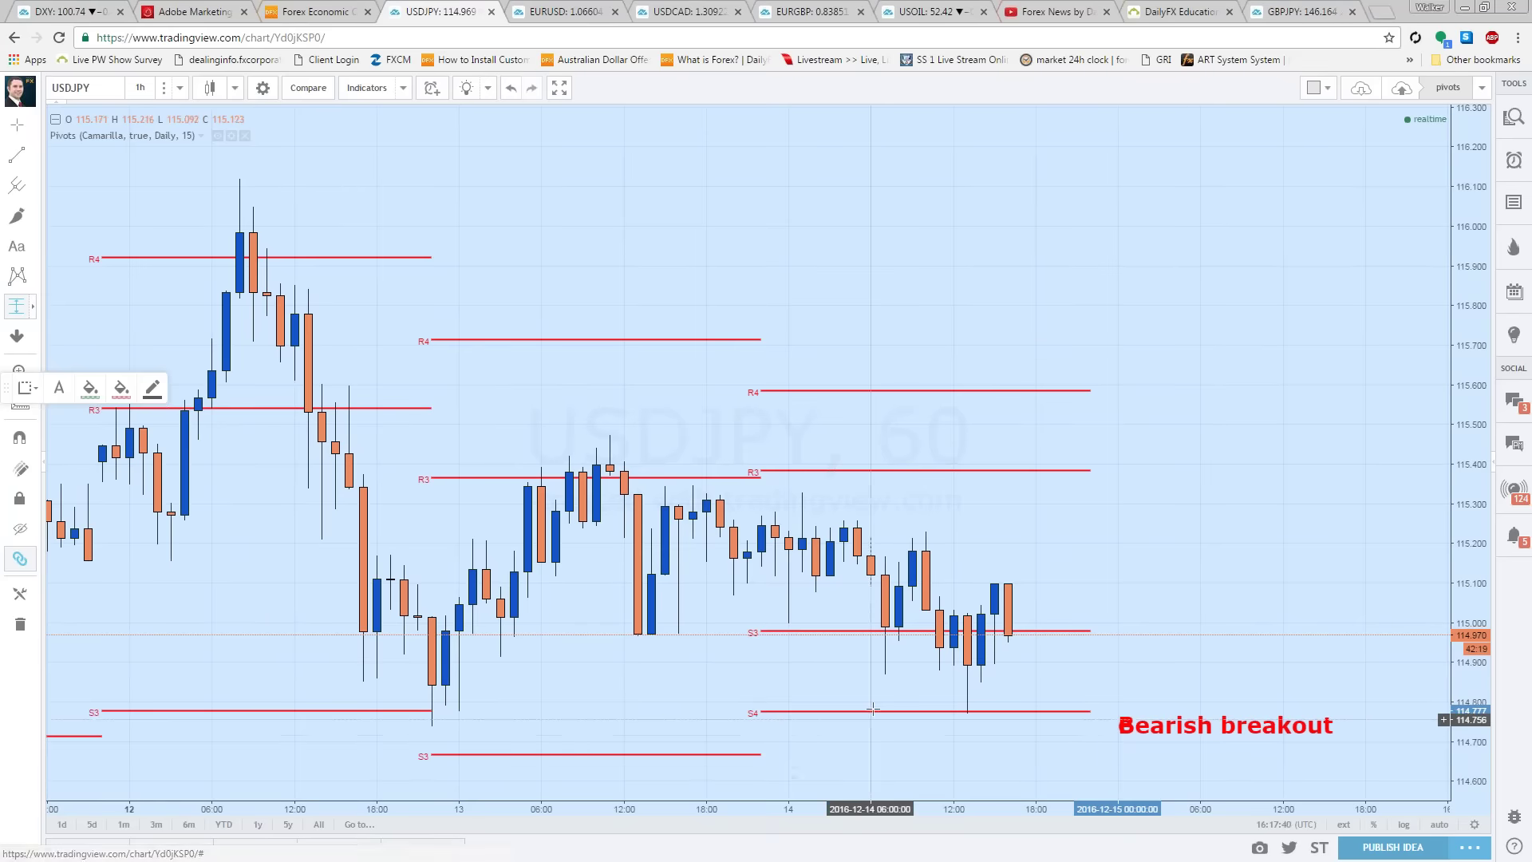
pyautogui.click(774, 711)
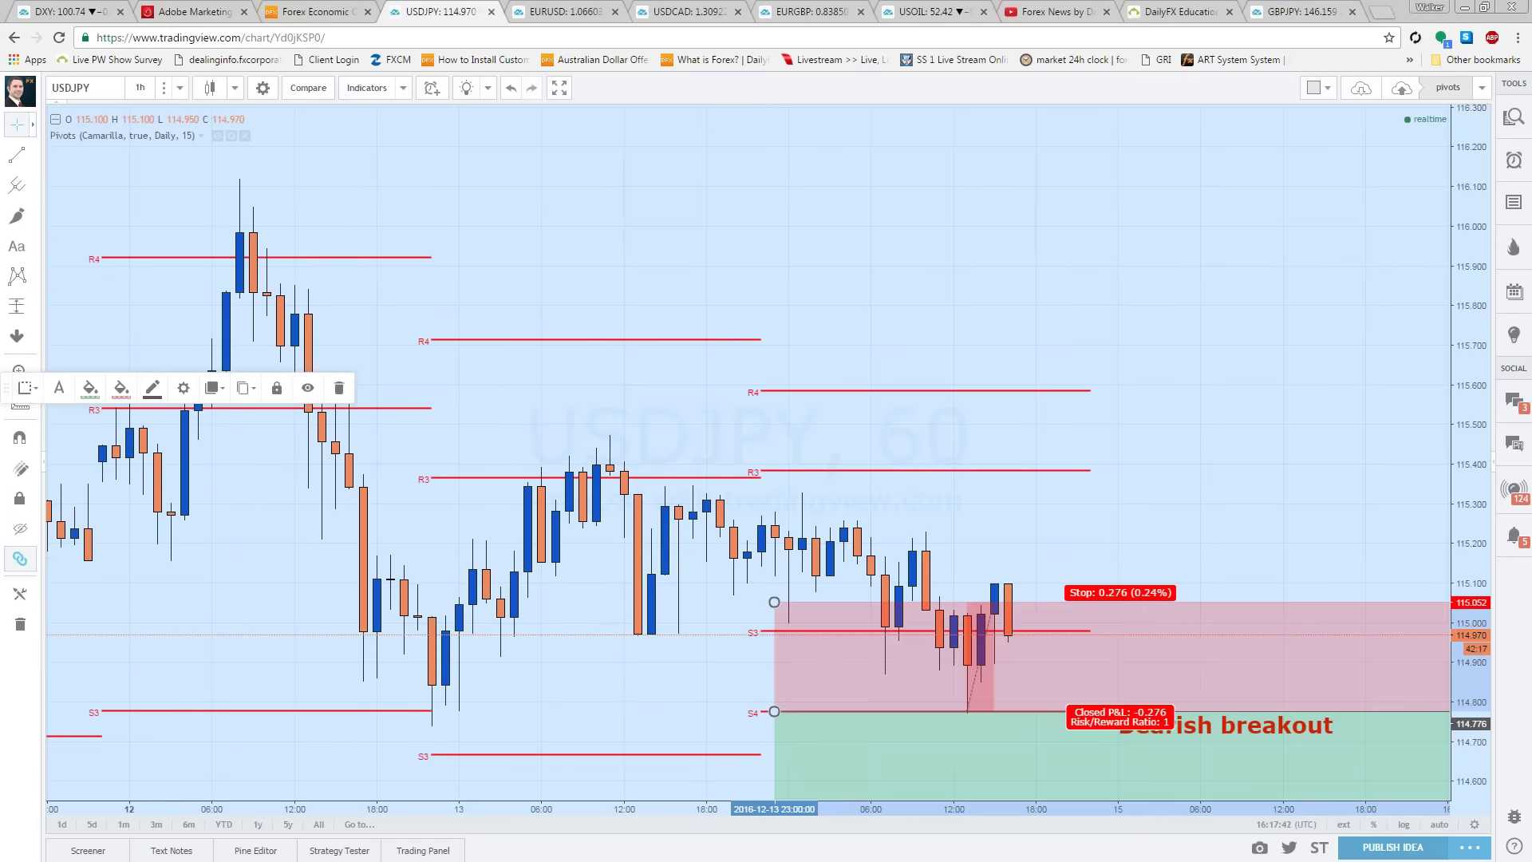
pyautogui.scroll(-2, 1248, 548)
pyautogui.hscroll(3, 1246, 603)
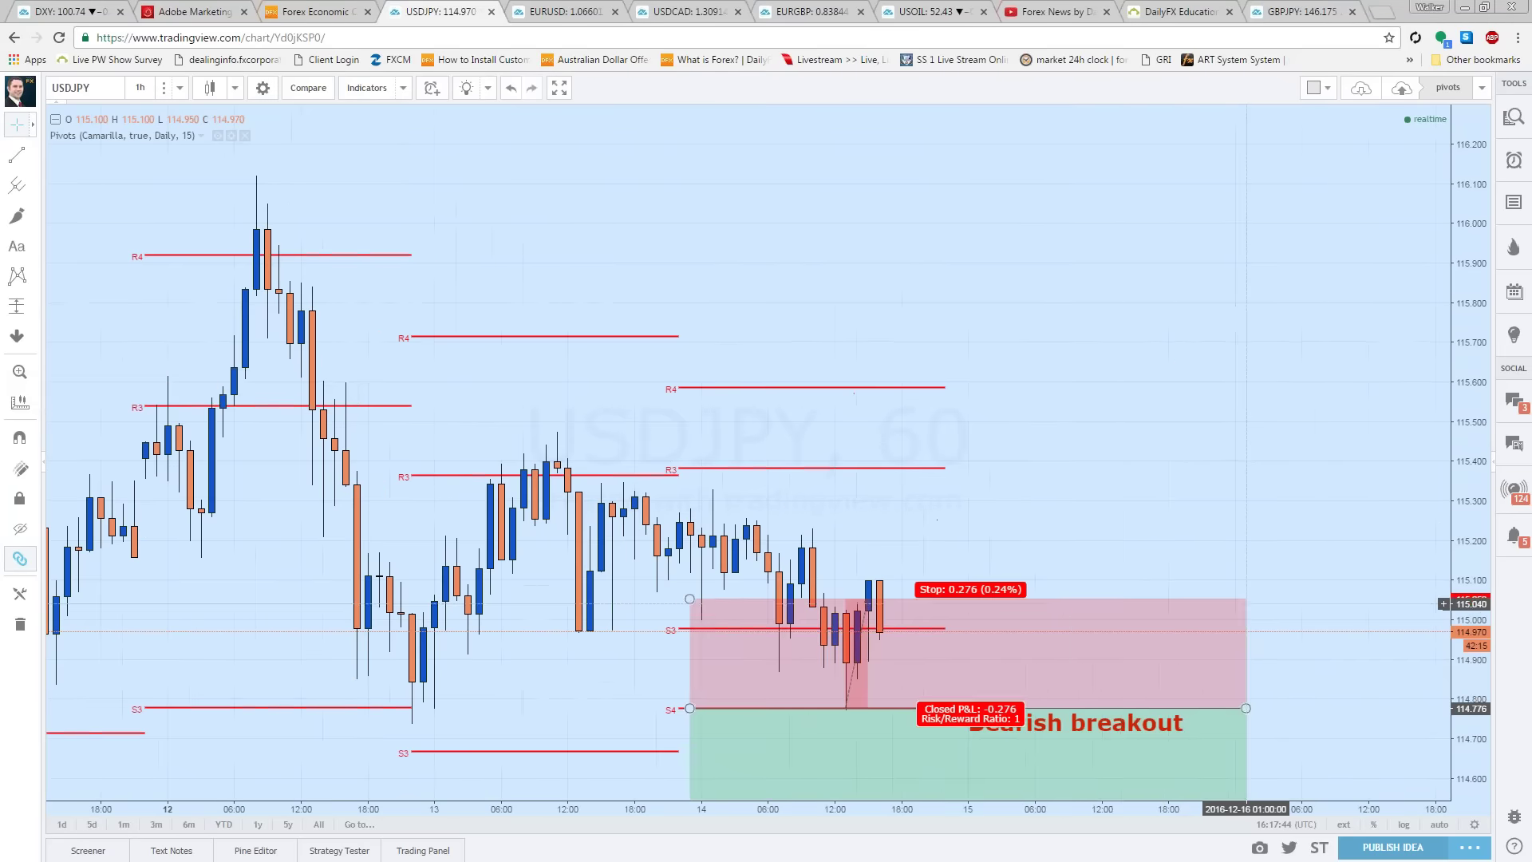
pyautogui.click(1248, 604)
pyautogui.moveTo(1246, 708); pyautogui.dragTo(934, 718)
# Step: Move the short's stop to S3 (0.200) and its target down to 0.406, giving risk/reward 2.03
pyautogui.moveTo(690, 599); pyautogui.dragTo(689, 629)
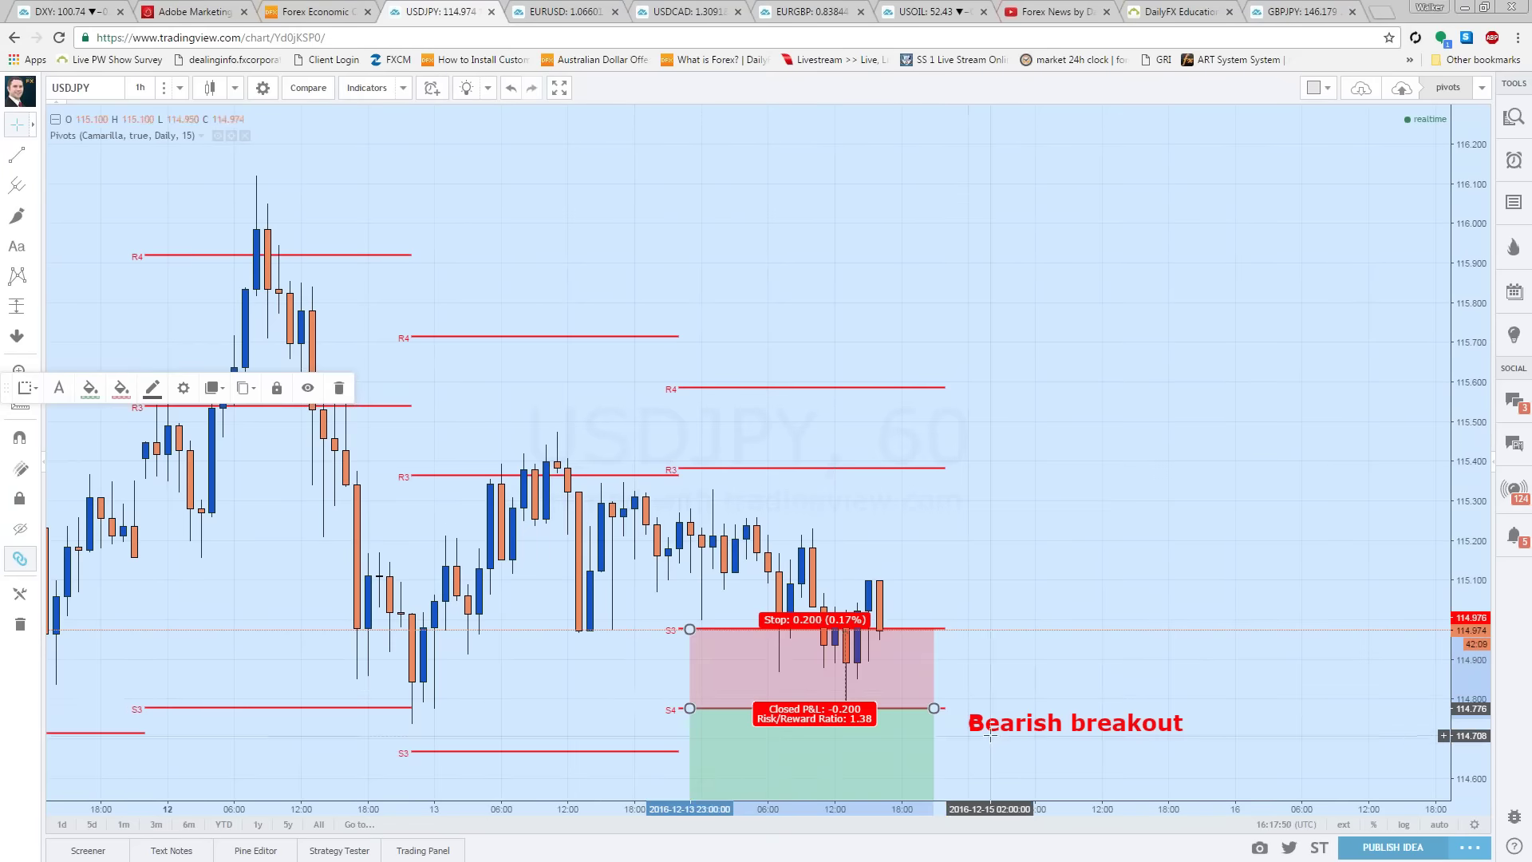
pyautogui.moveTo(639, 677); pyautogui.dragTo(641, 500)
pyautogui.moveTo(691, 643); pyautogui.dragTo(691, 703)
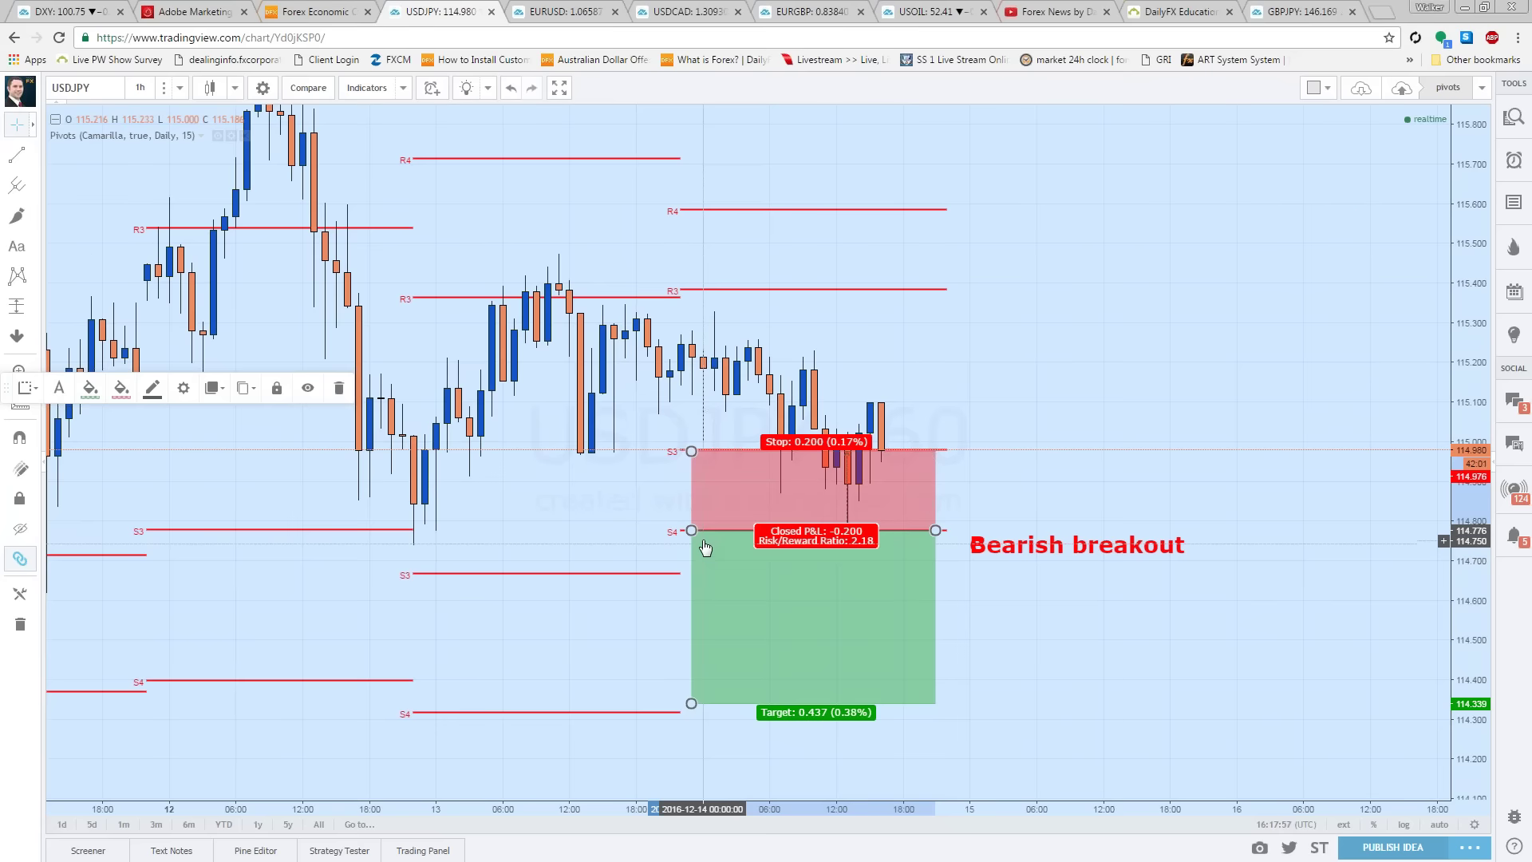
pyautogui.moveTo(691, 703); pyautogui.dragTo(701, 691)
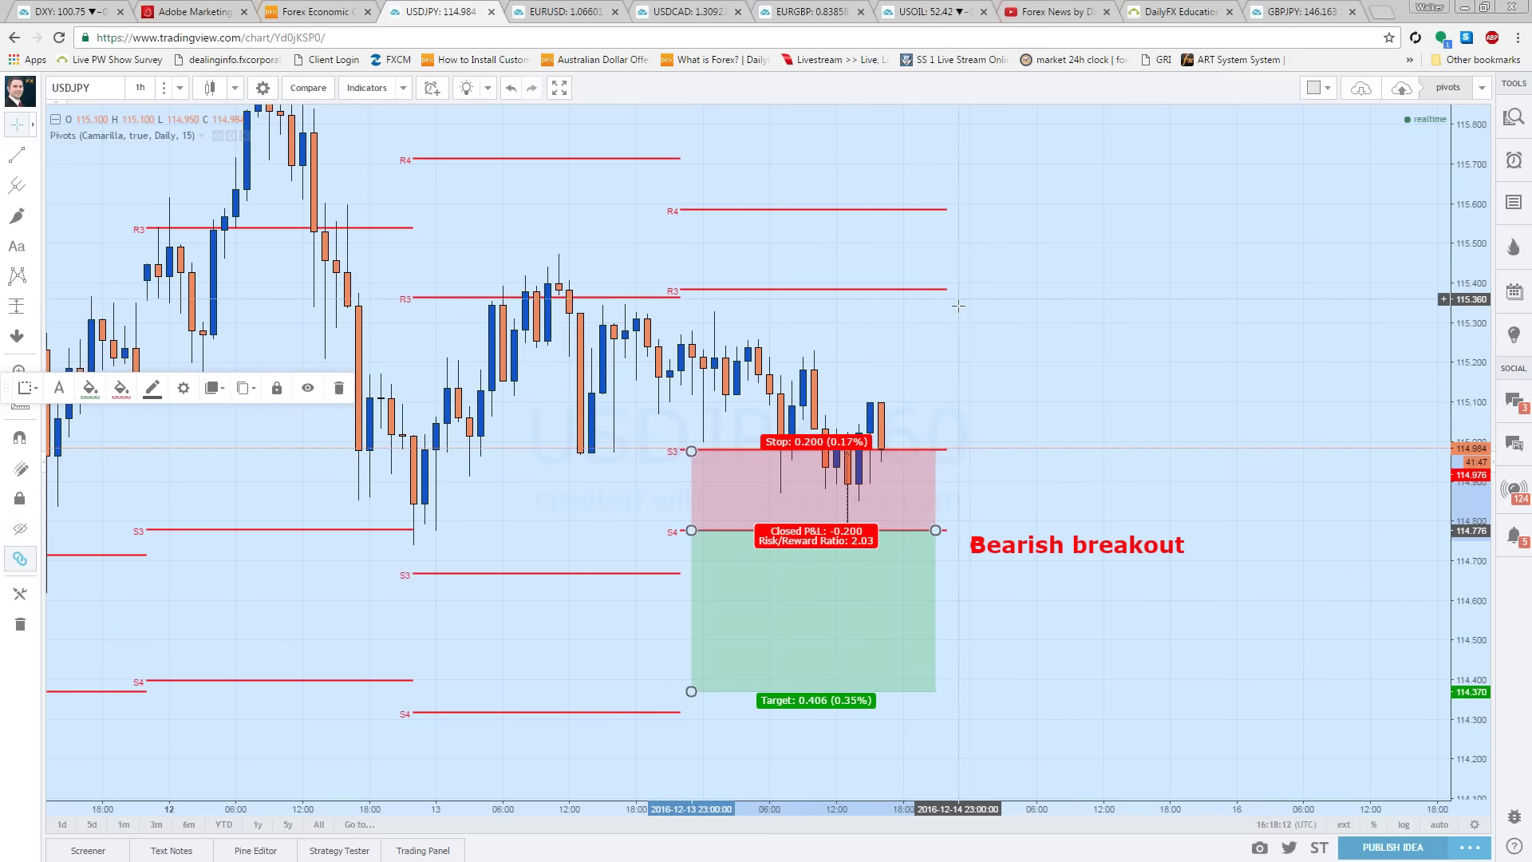
# Step: Place a long position at S3 with target R3 (0.402), stop S4 (0.202), as wide as the short
pyautogui.click(24, 316)
pyautogui.click(68, 304)
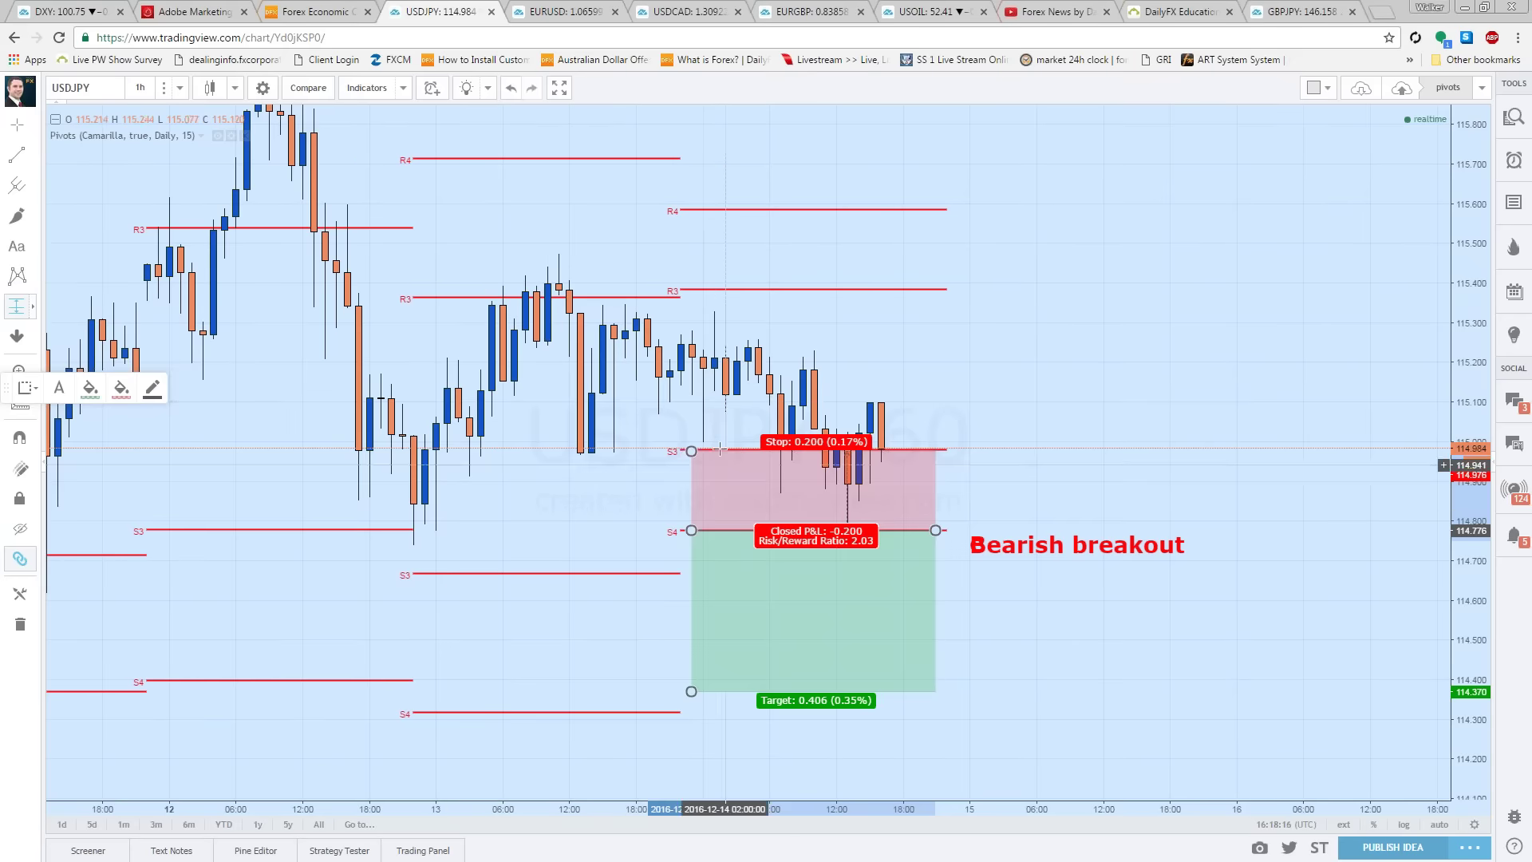
pyautogui.click(692, 449)
pyautogui.moveTo(692, 331); pyautogui.dragTo(692, 292)
pyautogui.moveTo(1247, 449); pyautogui.dragTo(936, 449)
pyautogui.moveTo(692, 567); pyautogui.dragTo(695, 529)
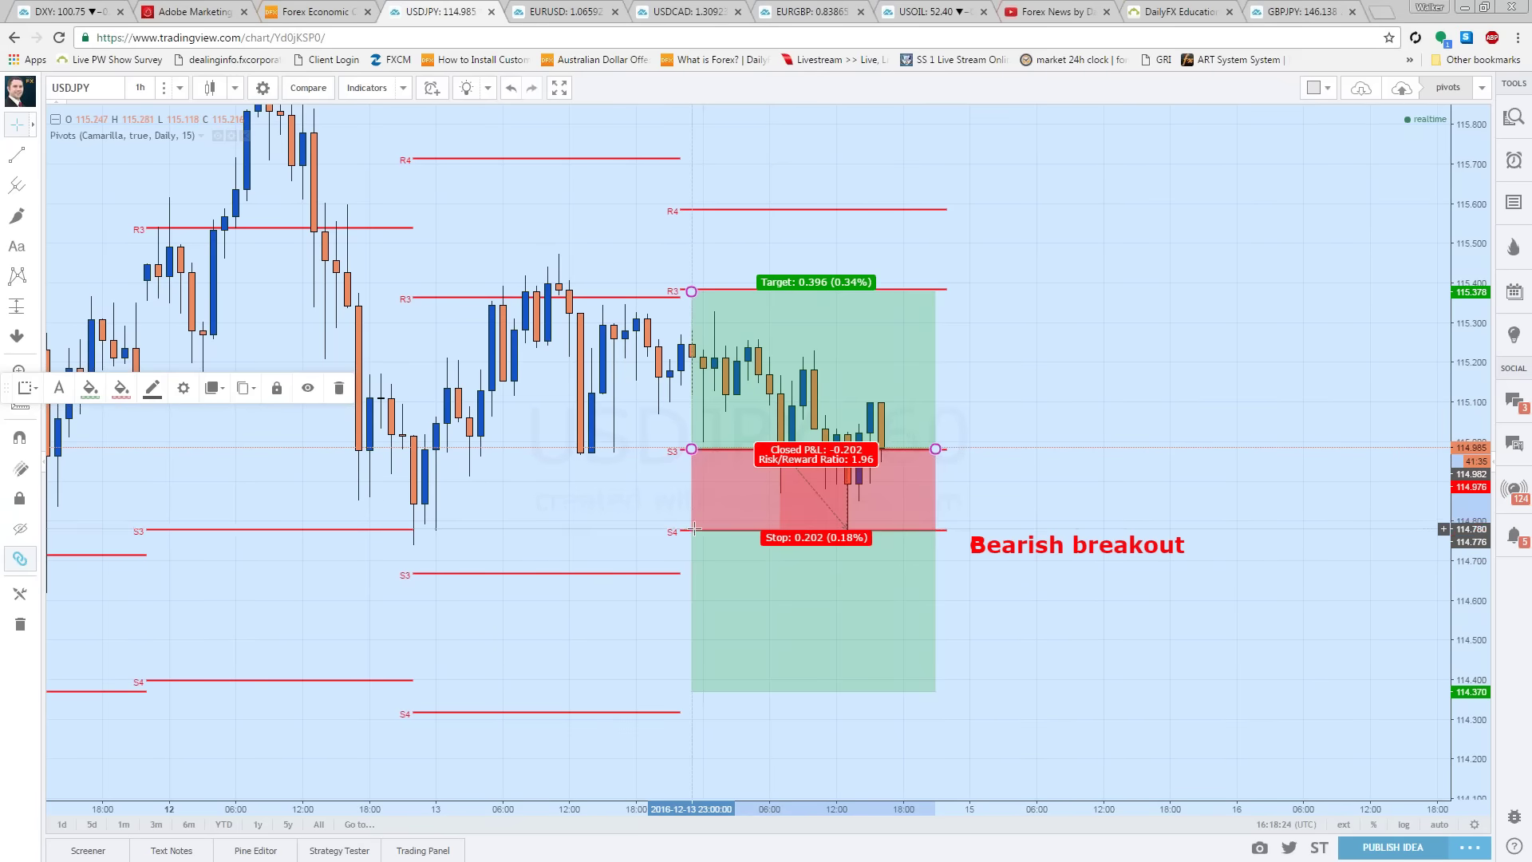
pyautogui.moveTo(691, 292); pyautogui.dragTo(693, 290)
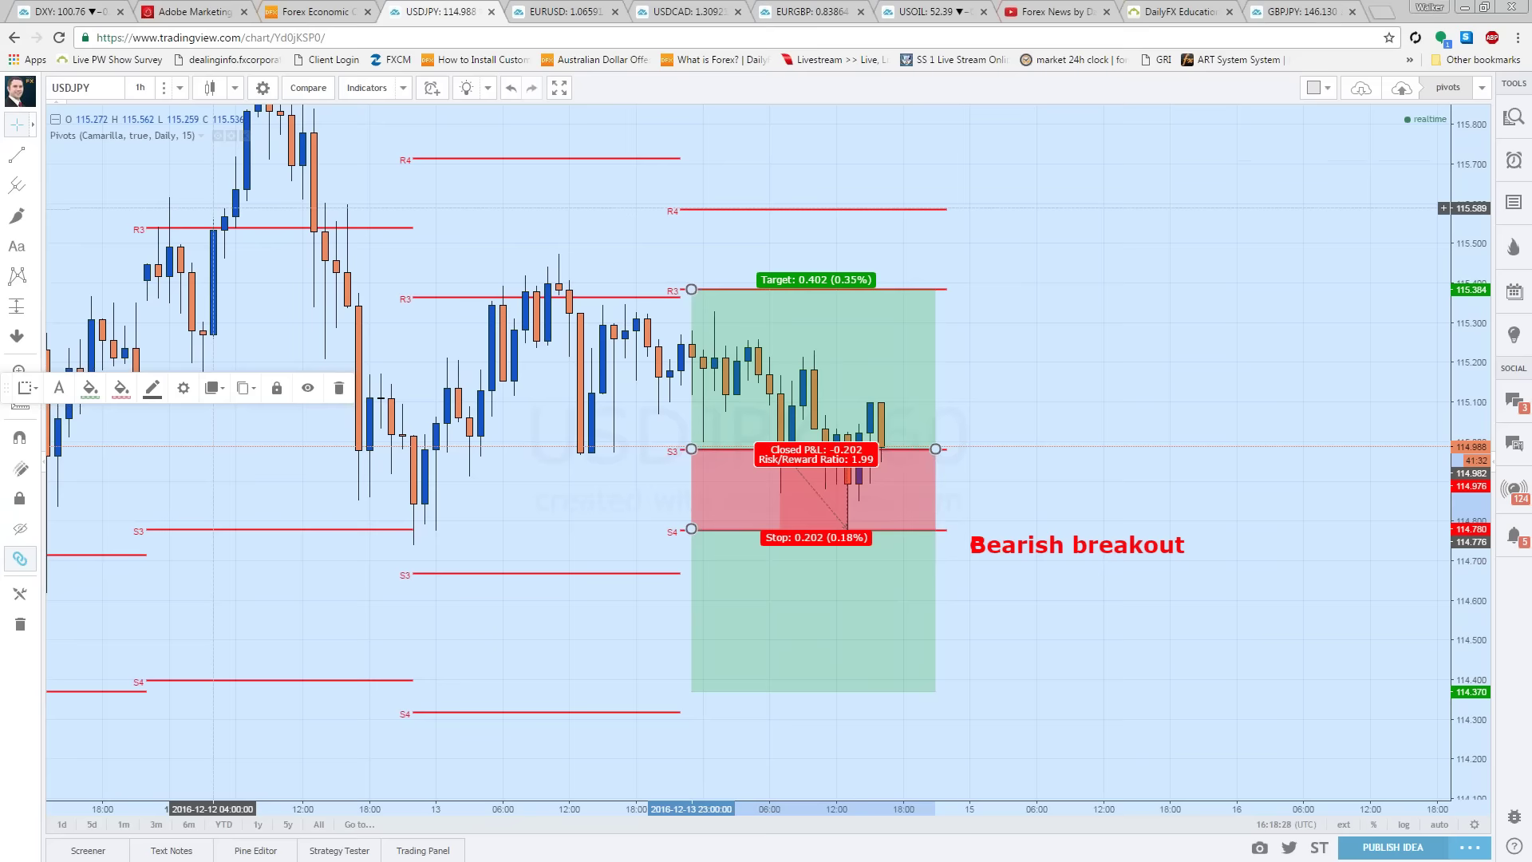
pyautogui.click(33, 246)
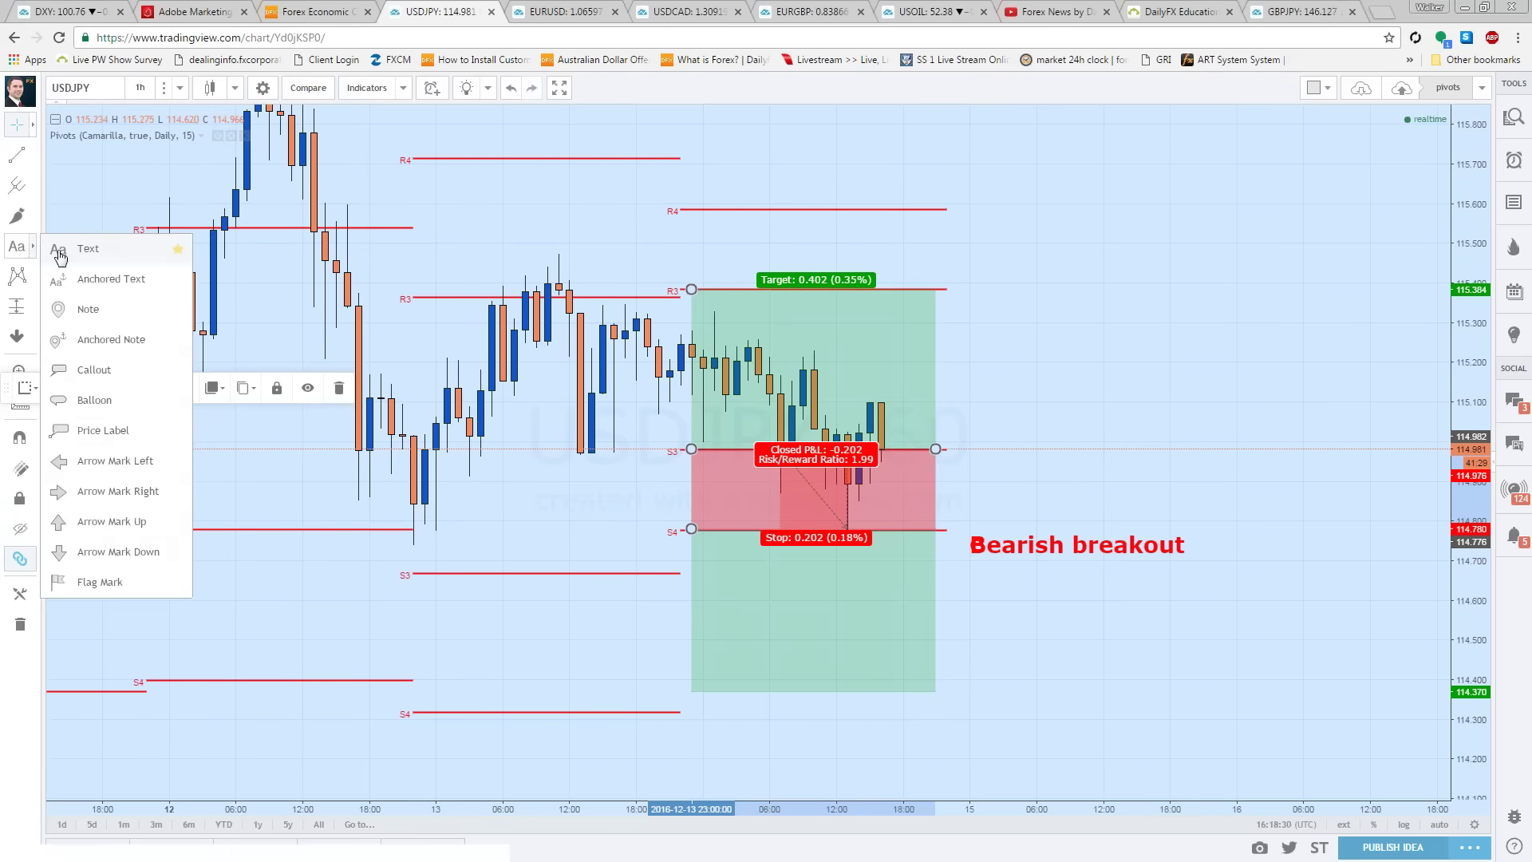
# Step: Add a 'Range Support' text label beside the S3 level
pyautogui.click(57, 249)
pyautogui.click(969, 450)
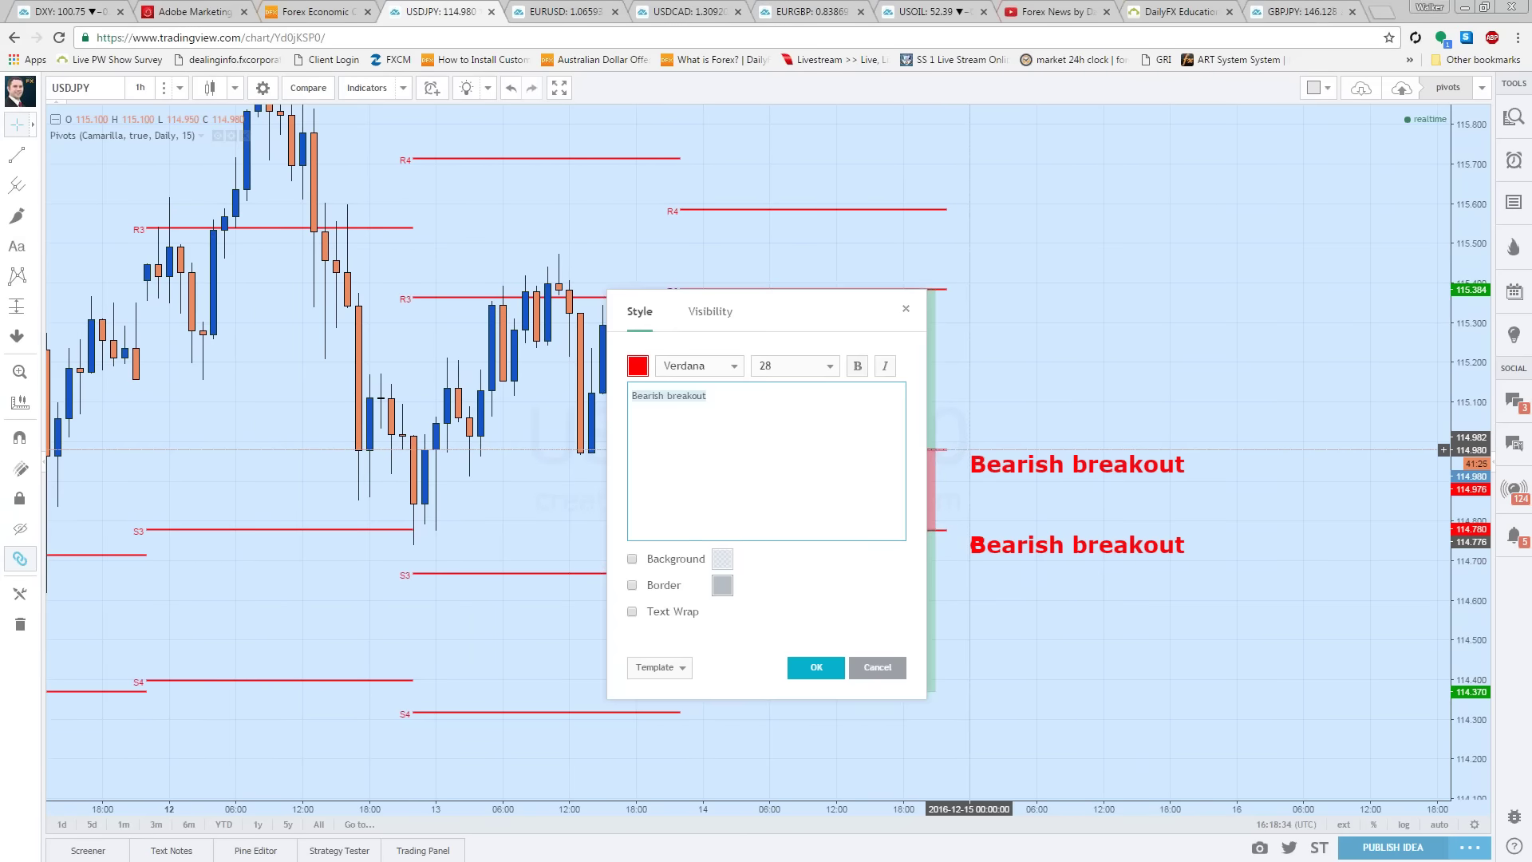
pyautogui.write('Range Support')
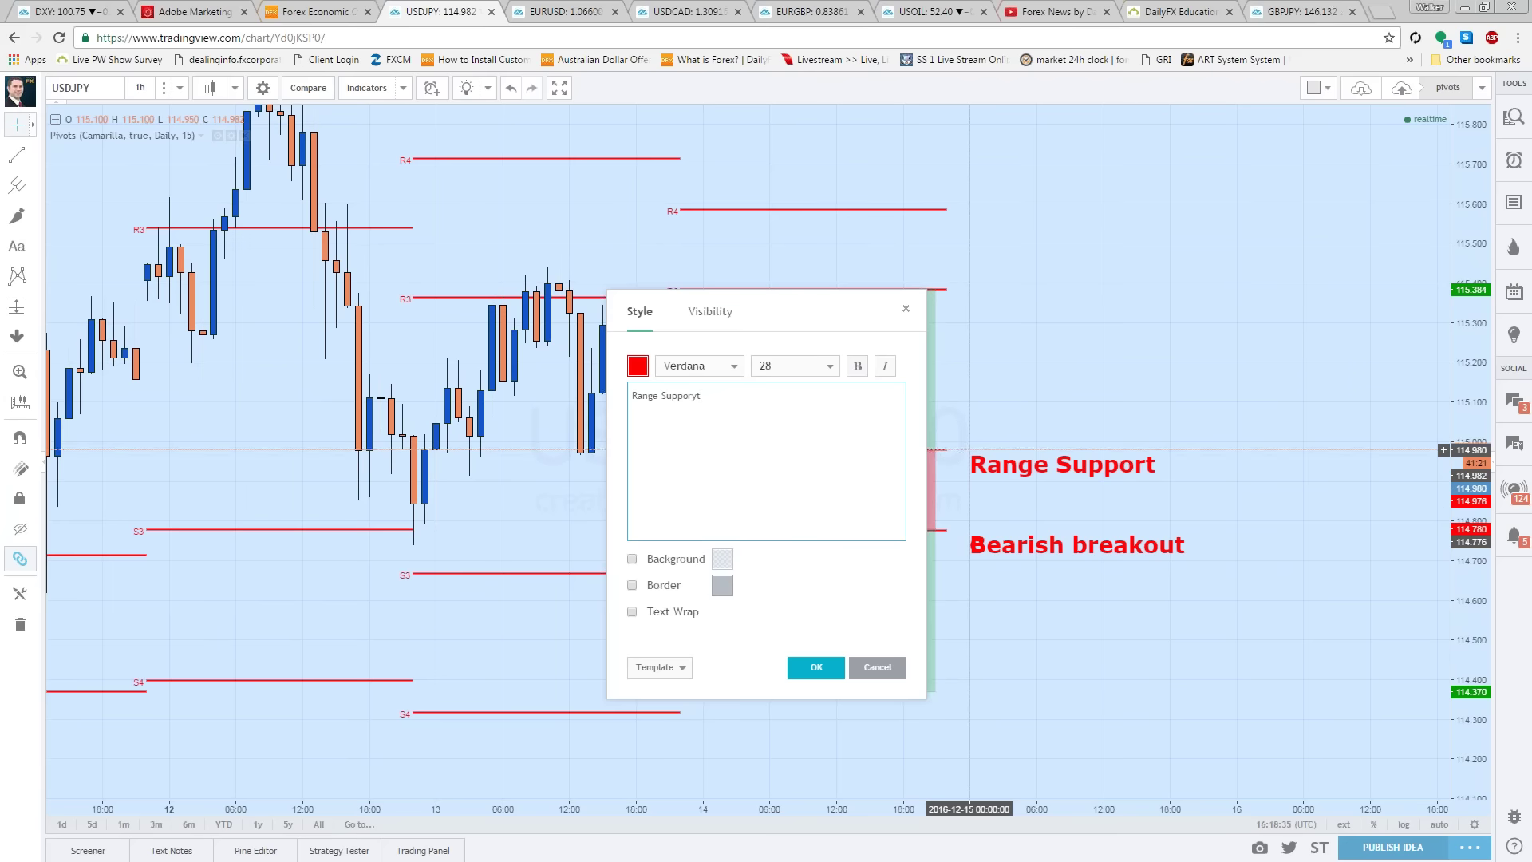
pyautogui.click(816, 667)
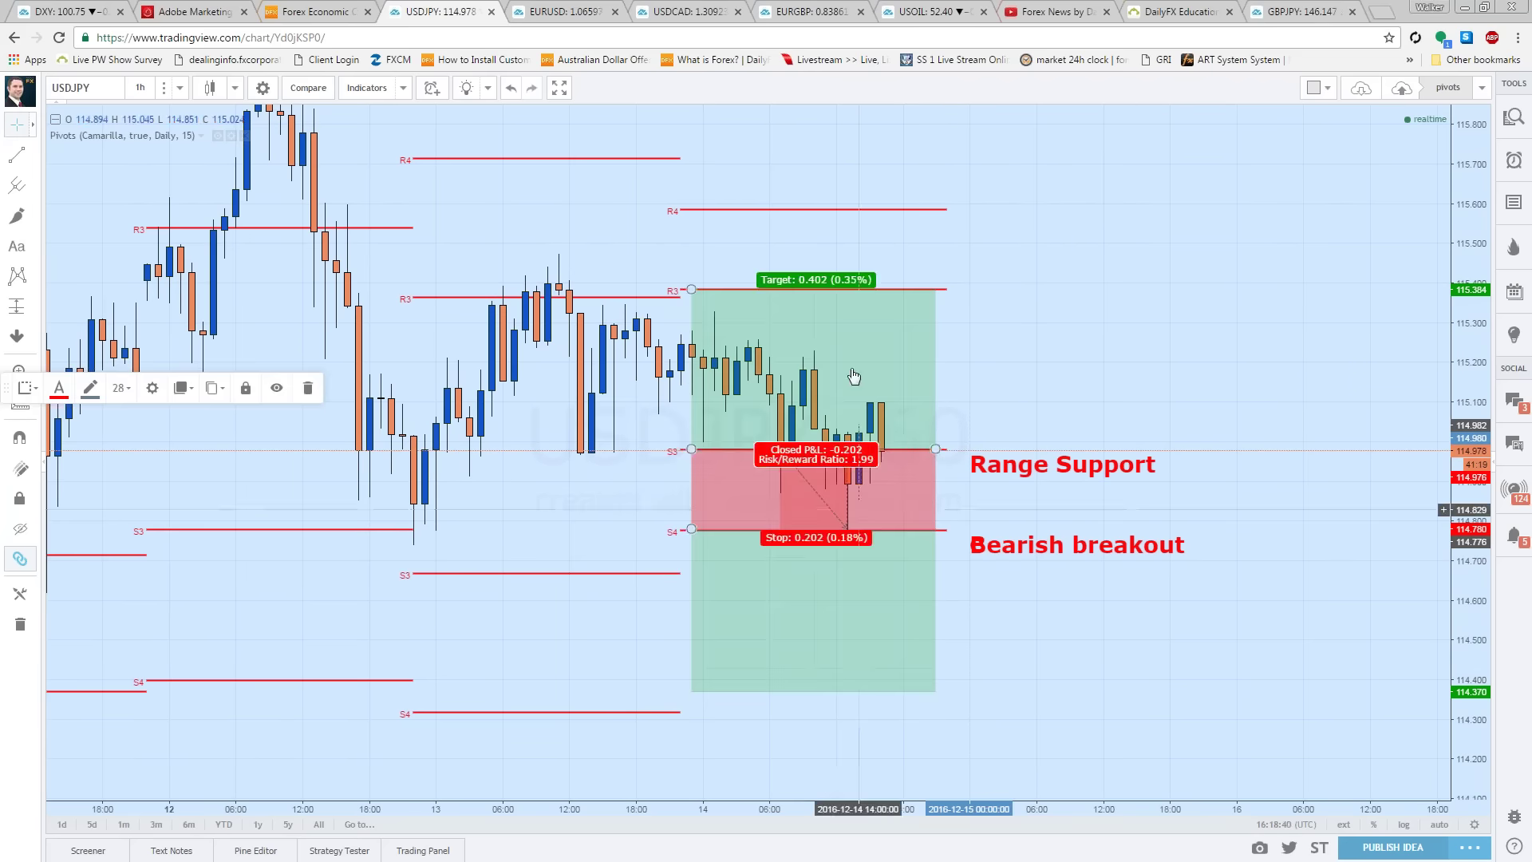
# Step: Add a 'Range Resistance' text label beside the R3 level
pyautogui.click(35, 254)
pyautogui.click(72, 250)
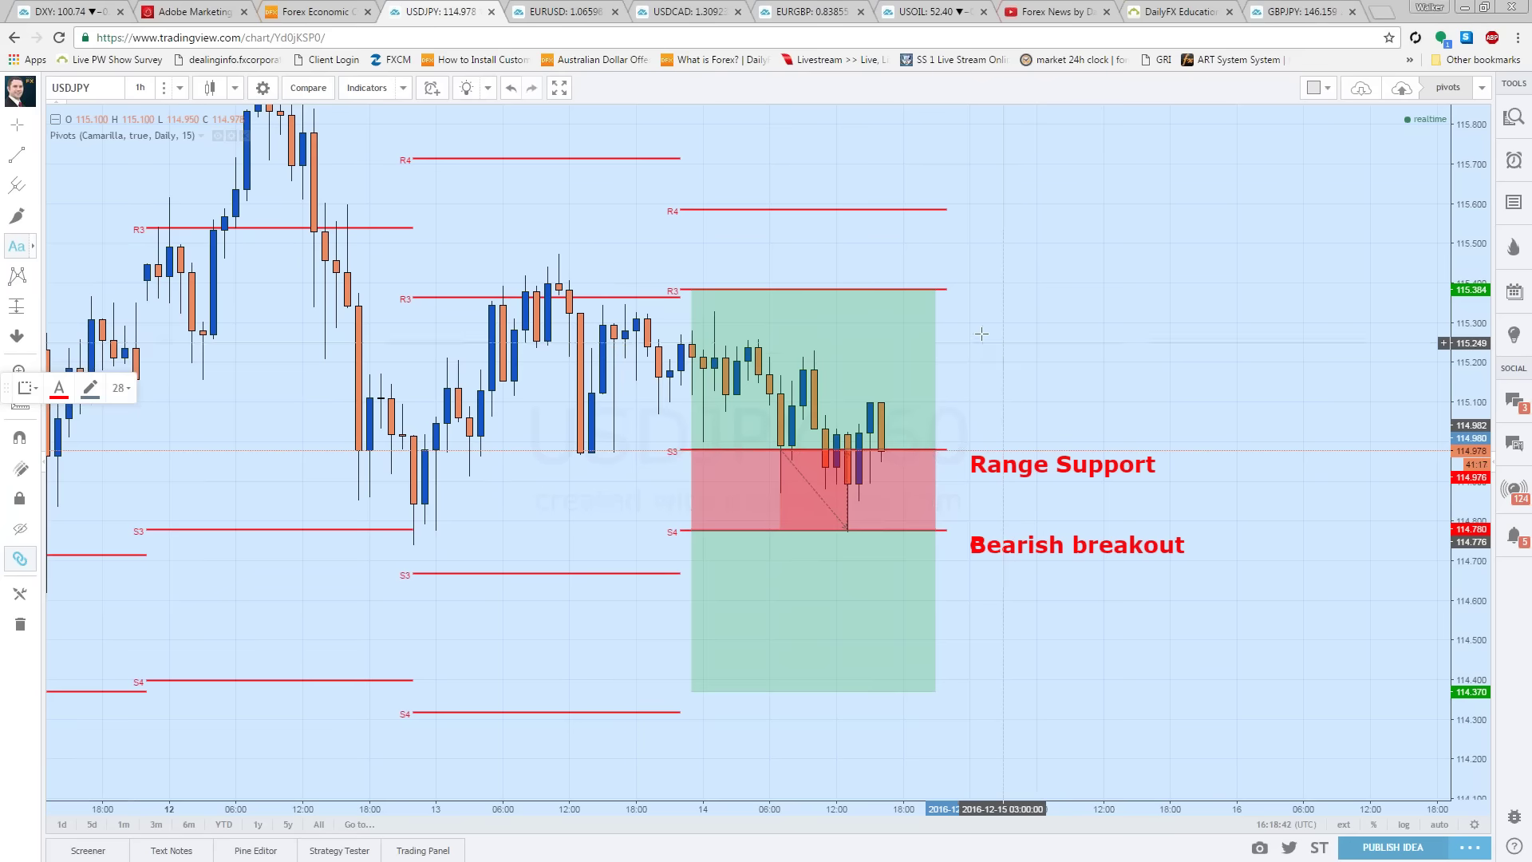
pyautogui.click(961, 298)
pyautogui.write('Range Resistance')
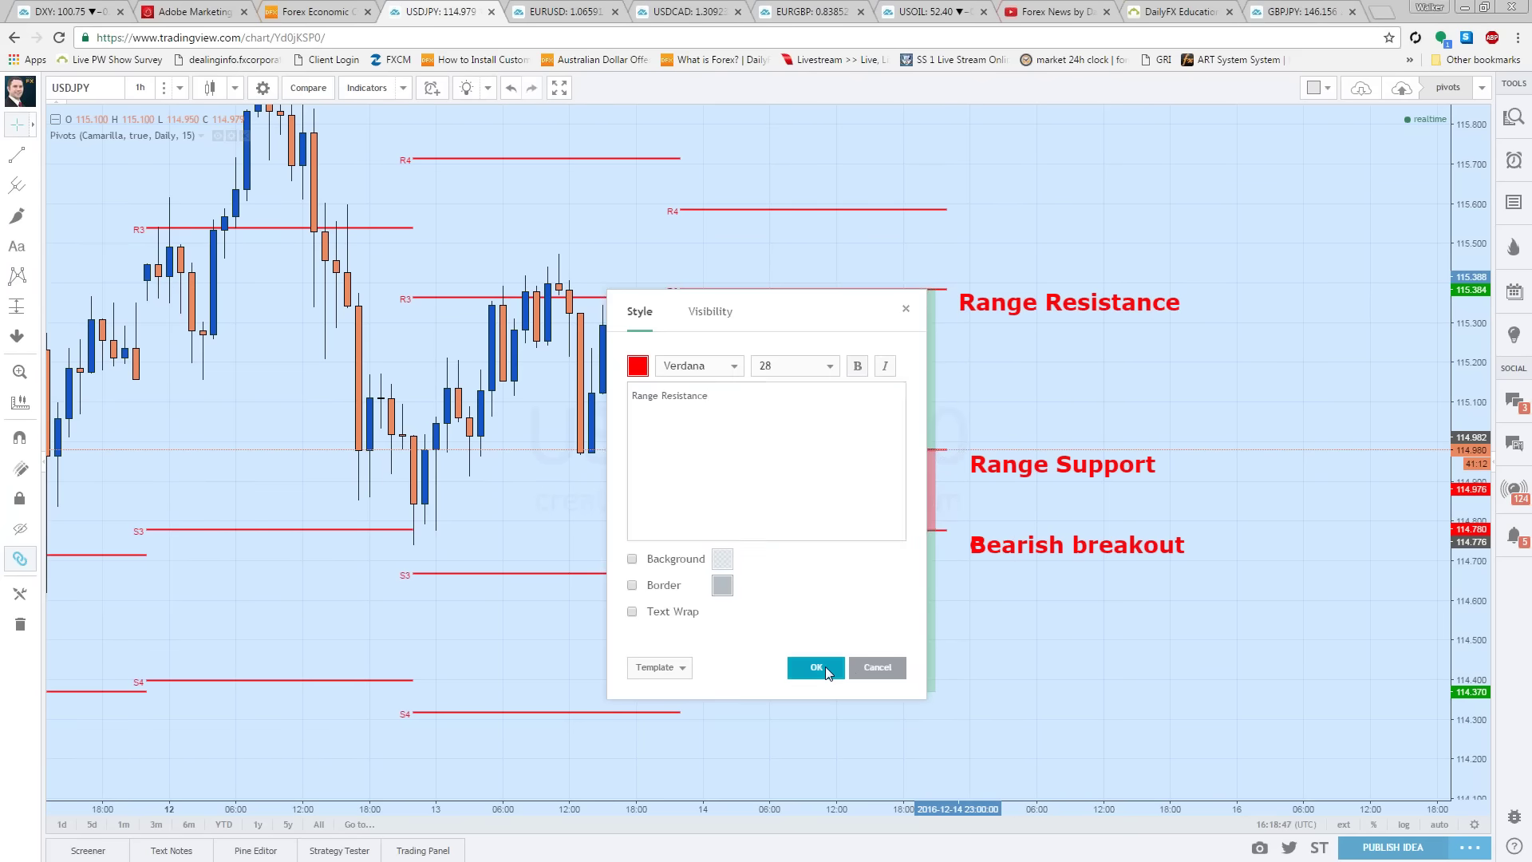
pyautogui.click(815, 667)
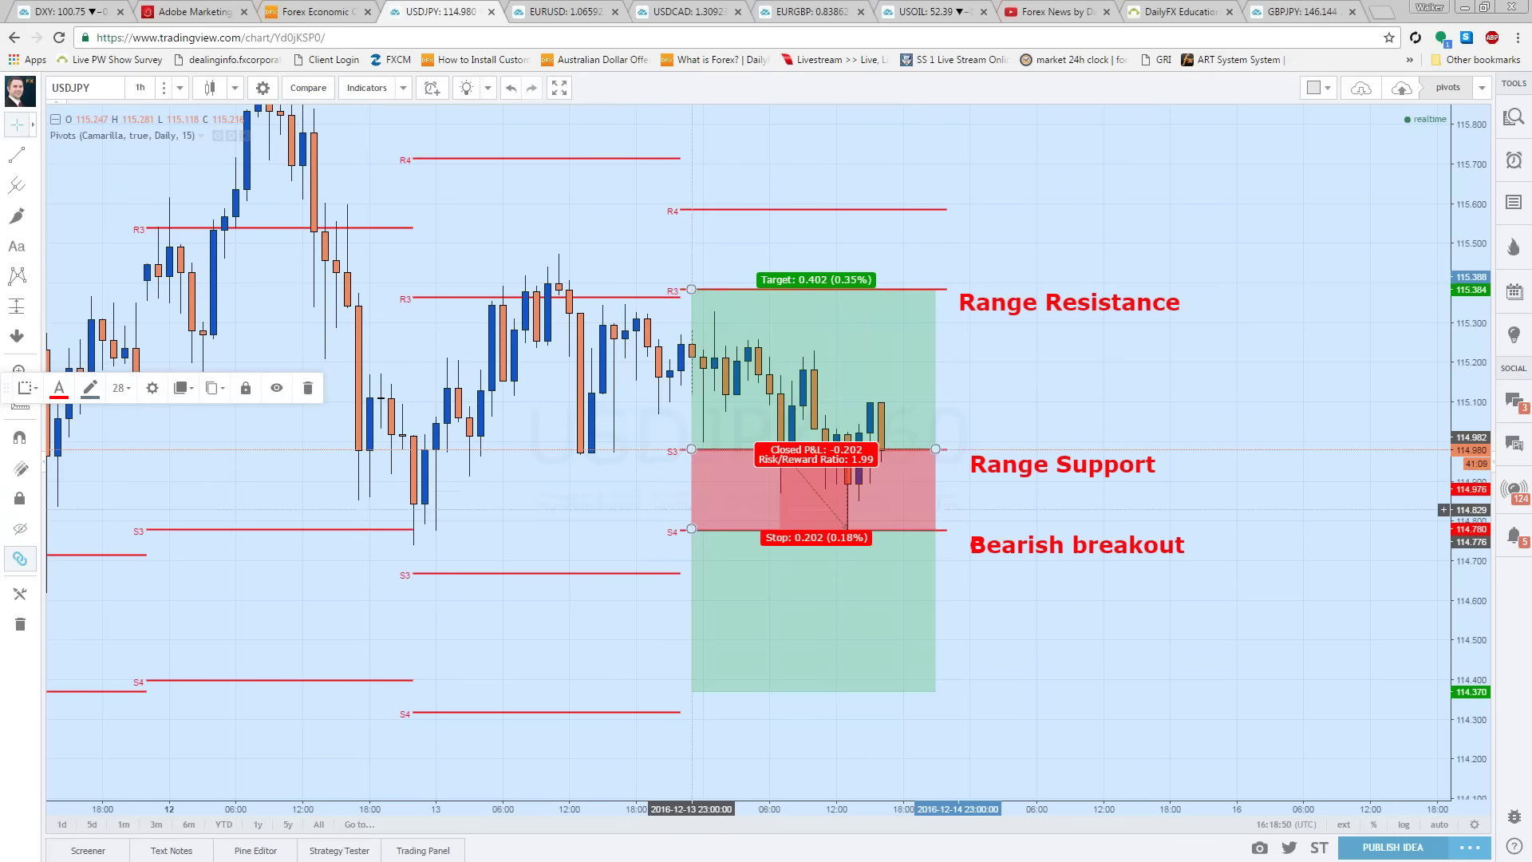
# Step: Remove the long and short position boxes from the chart
pyautogui.click(695, 508)
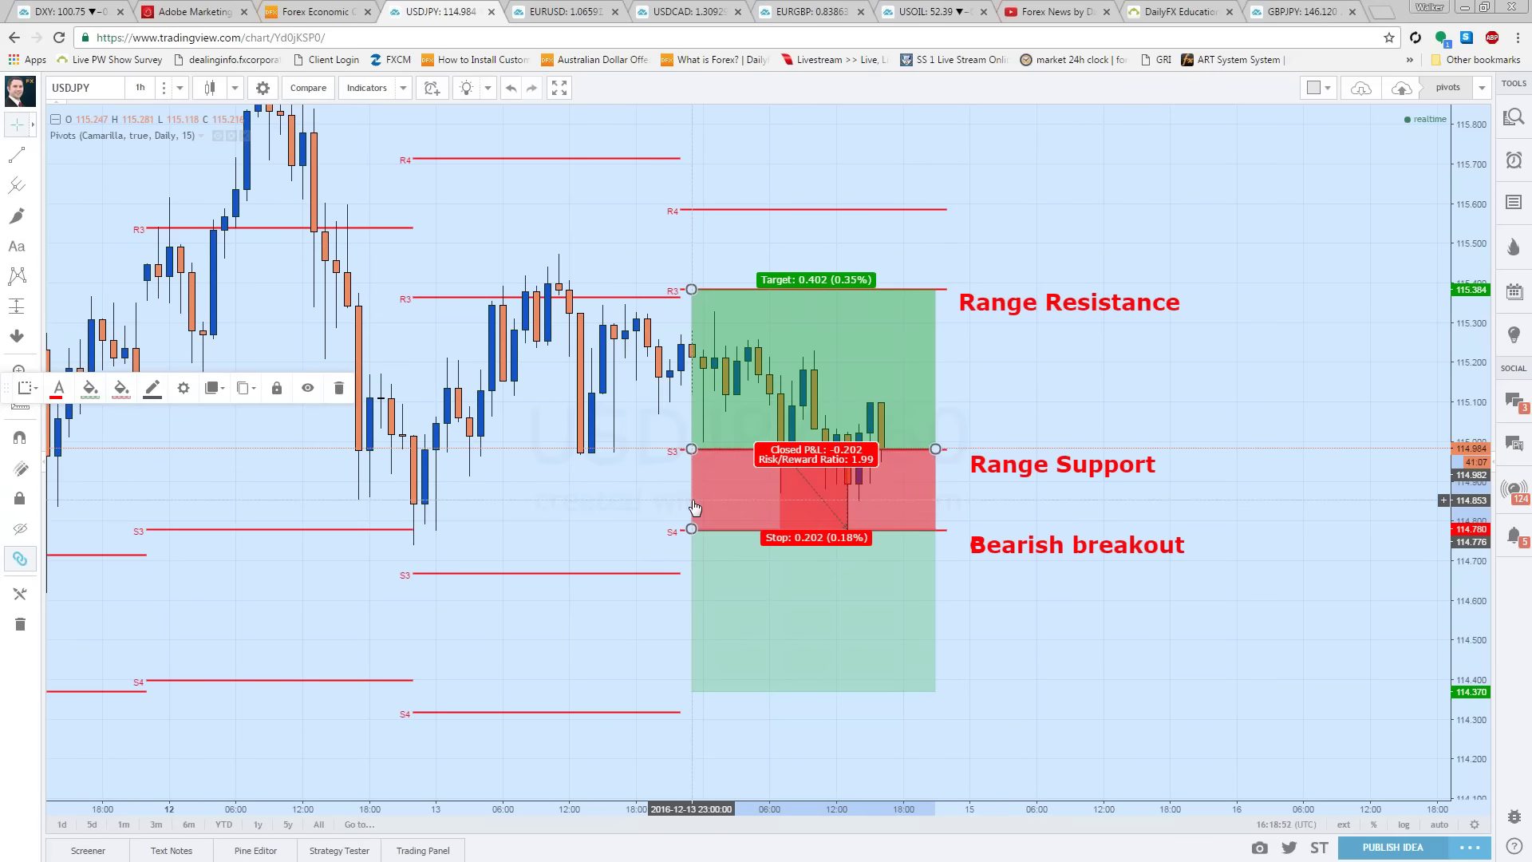
pyautogui.hotkey('ctrl', 'z')
pyautogui.hotkey('ctrl', 'z')
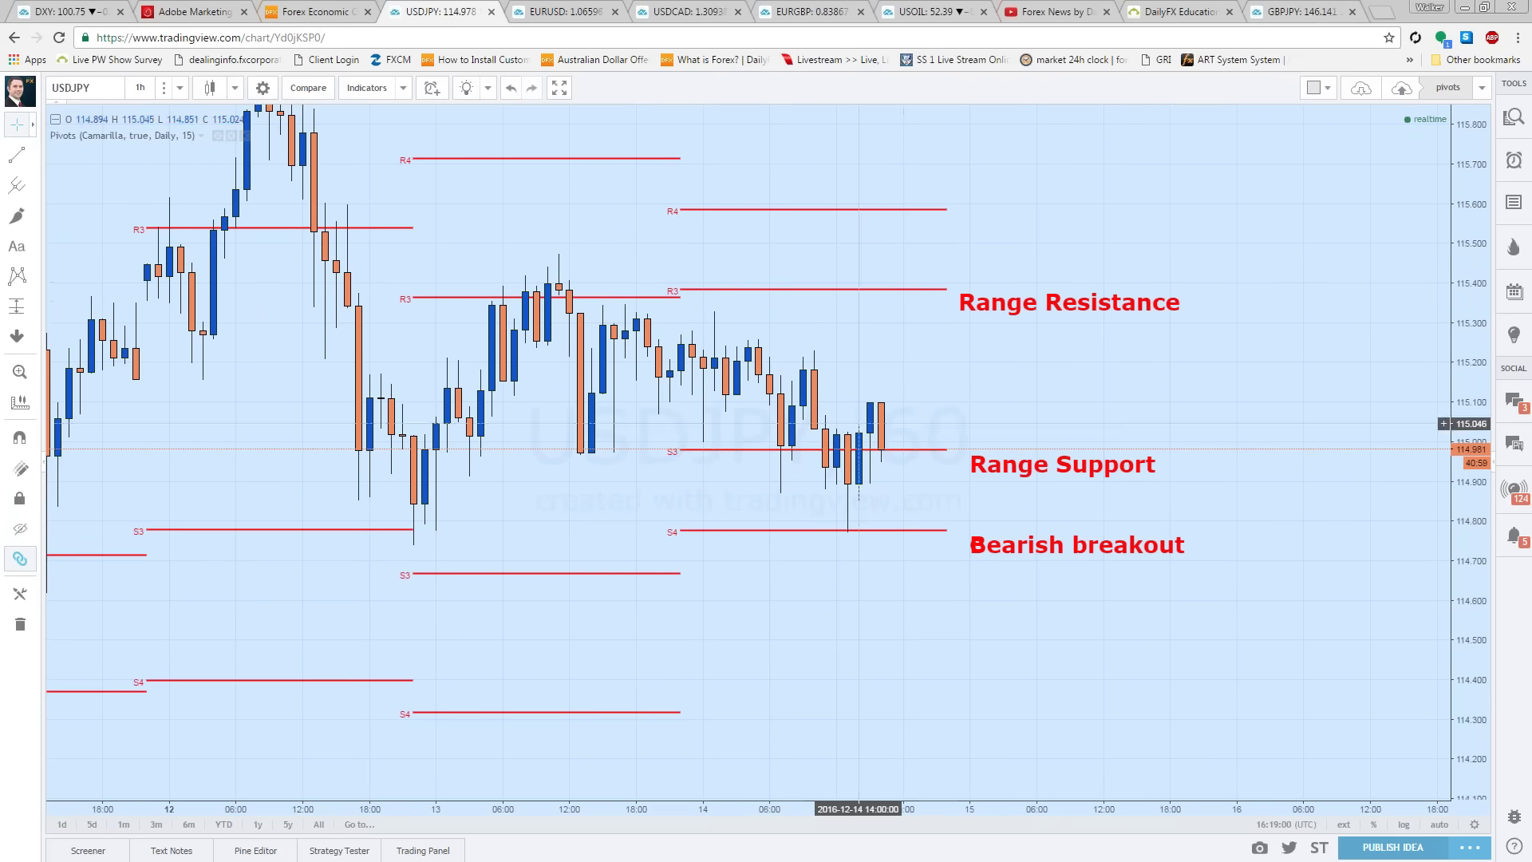
pyautogui.click(35, 157)
# Step: Draw two trend lines: latest candle up to R3, then from R3 back down to S3
pyautogui.click(79, 159)
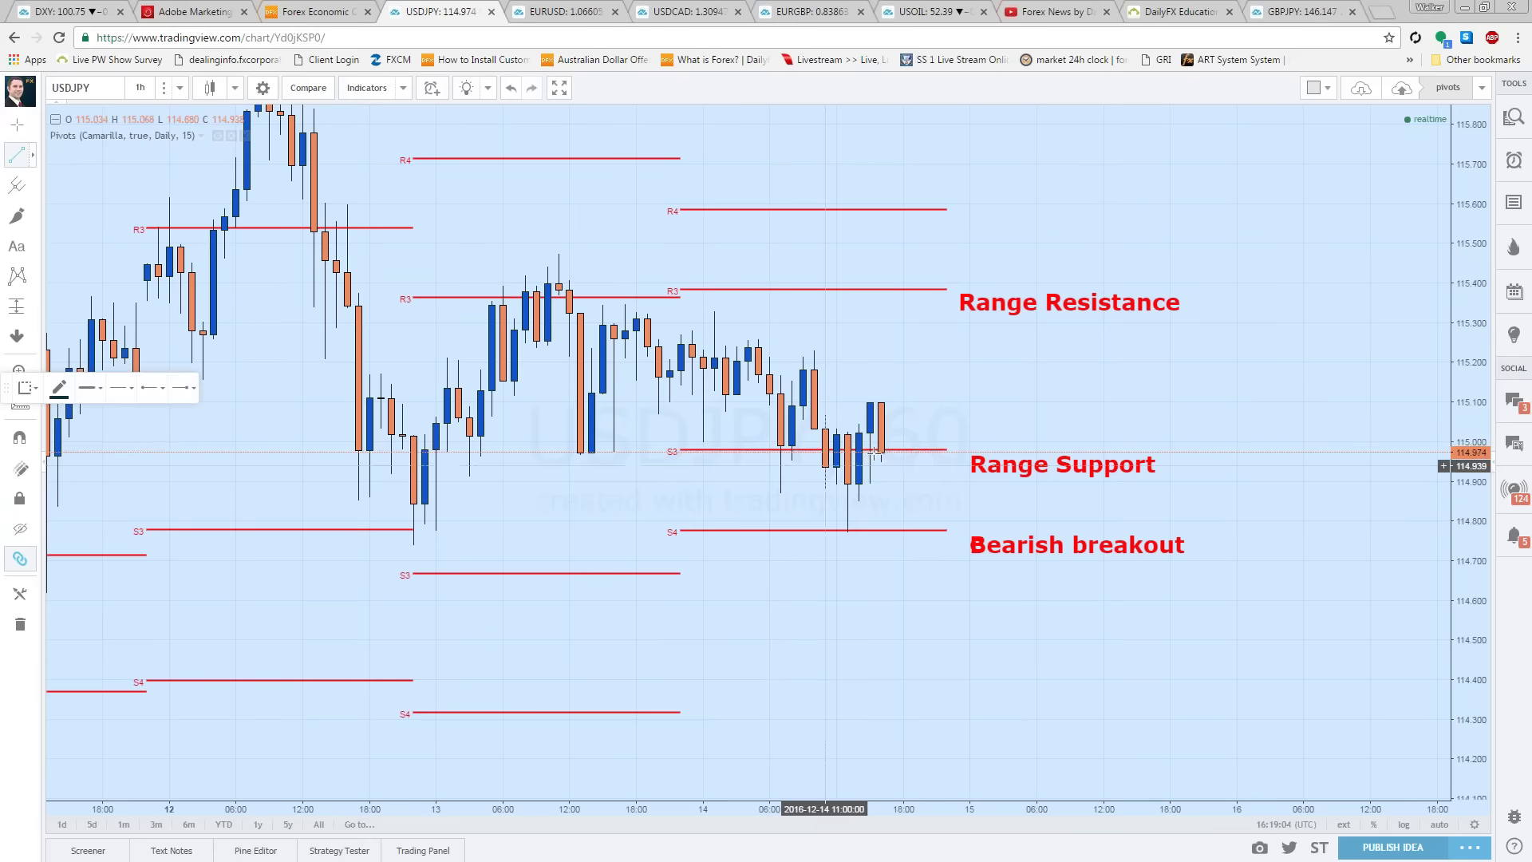
pyautogui.click(868, 452)
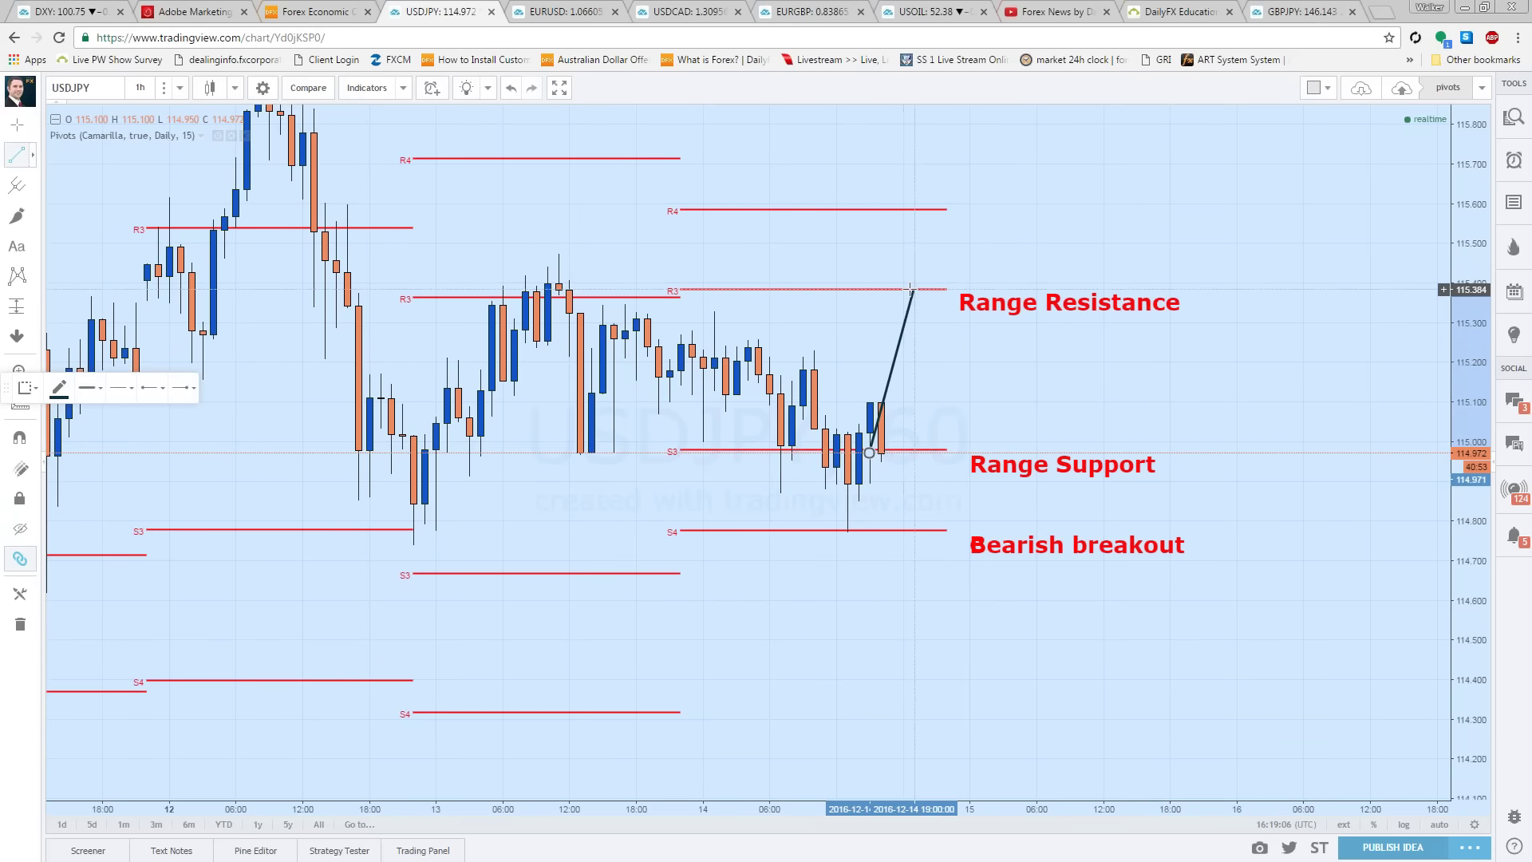
pyautogui.click(914, 289)
pyautogui.click(35, 157)
pyautogui.click(80, 159)
pyautogui.click(913, 289)
pyautogui.click(947, 448)
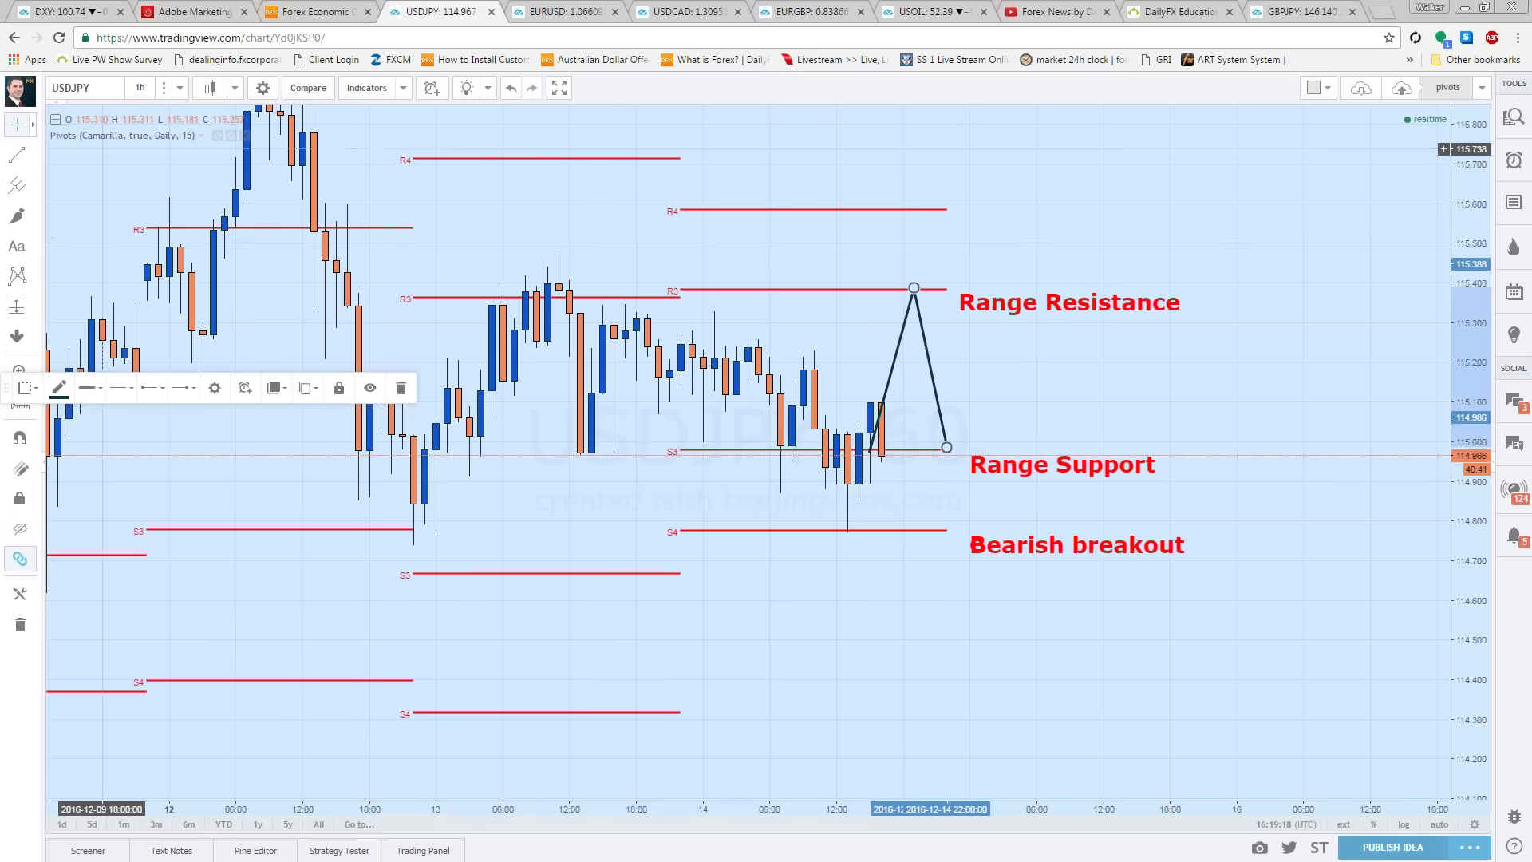
pyautogui.click(34, 249)
pyautogui.click(71, 250)
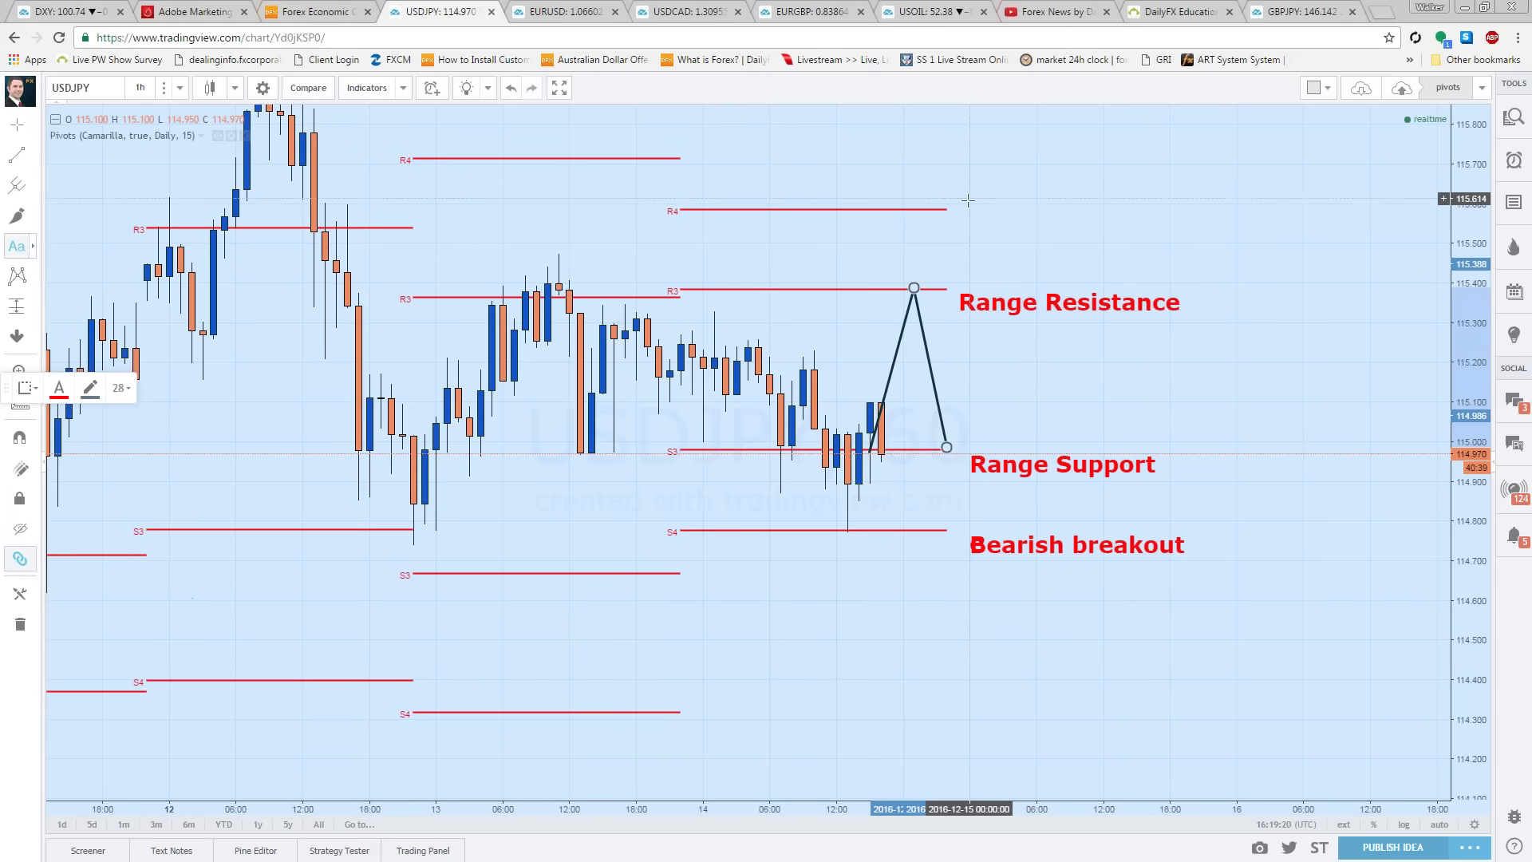
# Step: Place a 'Bullish Breakouts' text label near R4 and move it level with the line
pyautogui.click(960, 211)
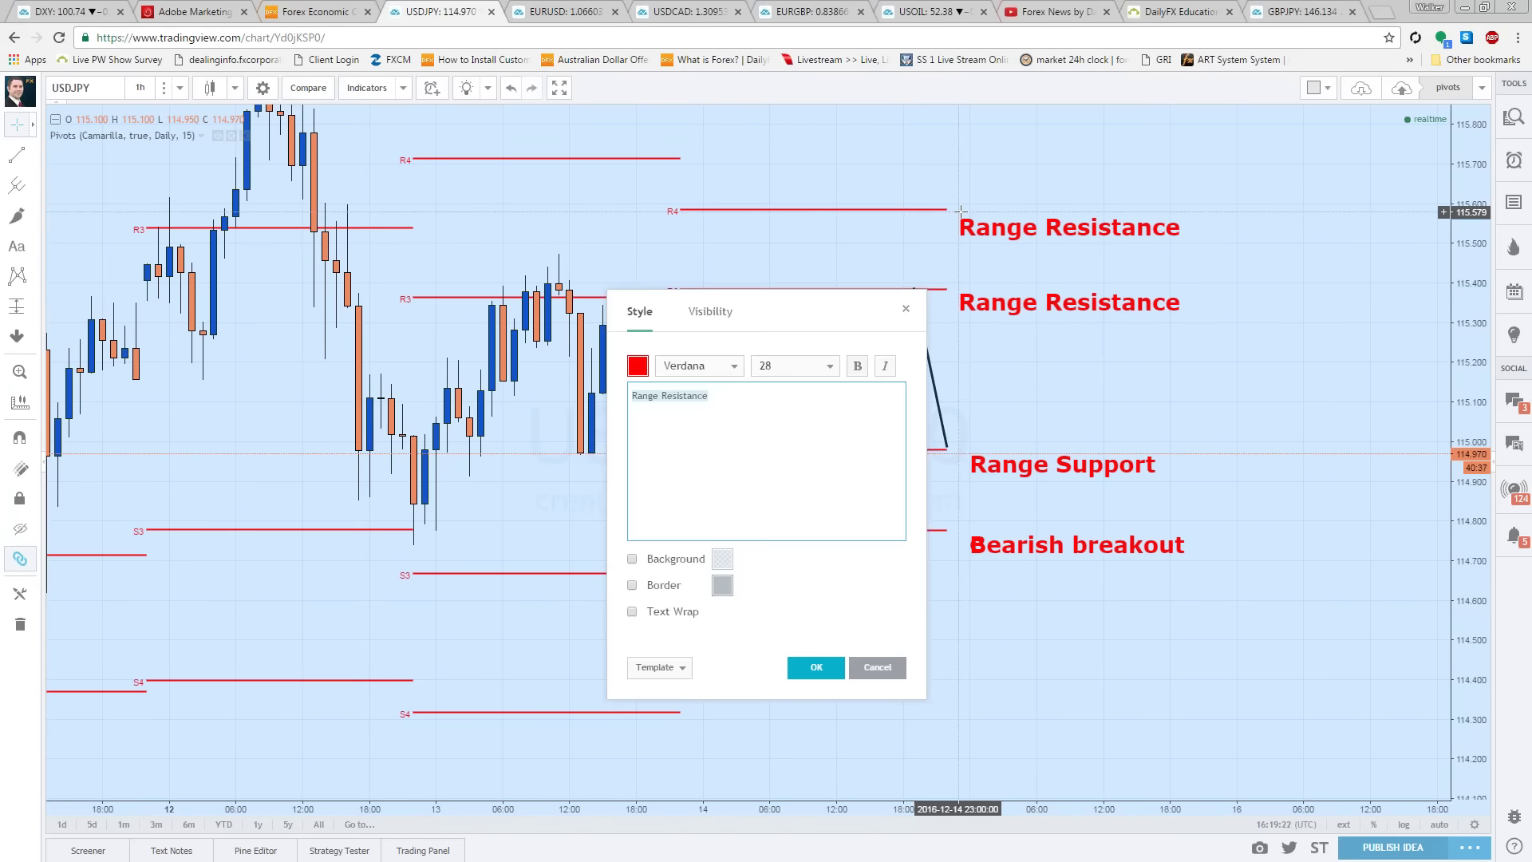
pyautogui.write('Bullish Breakouts')
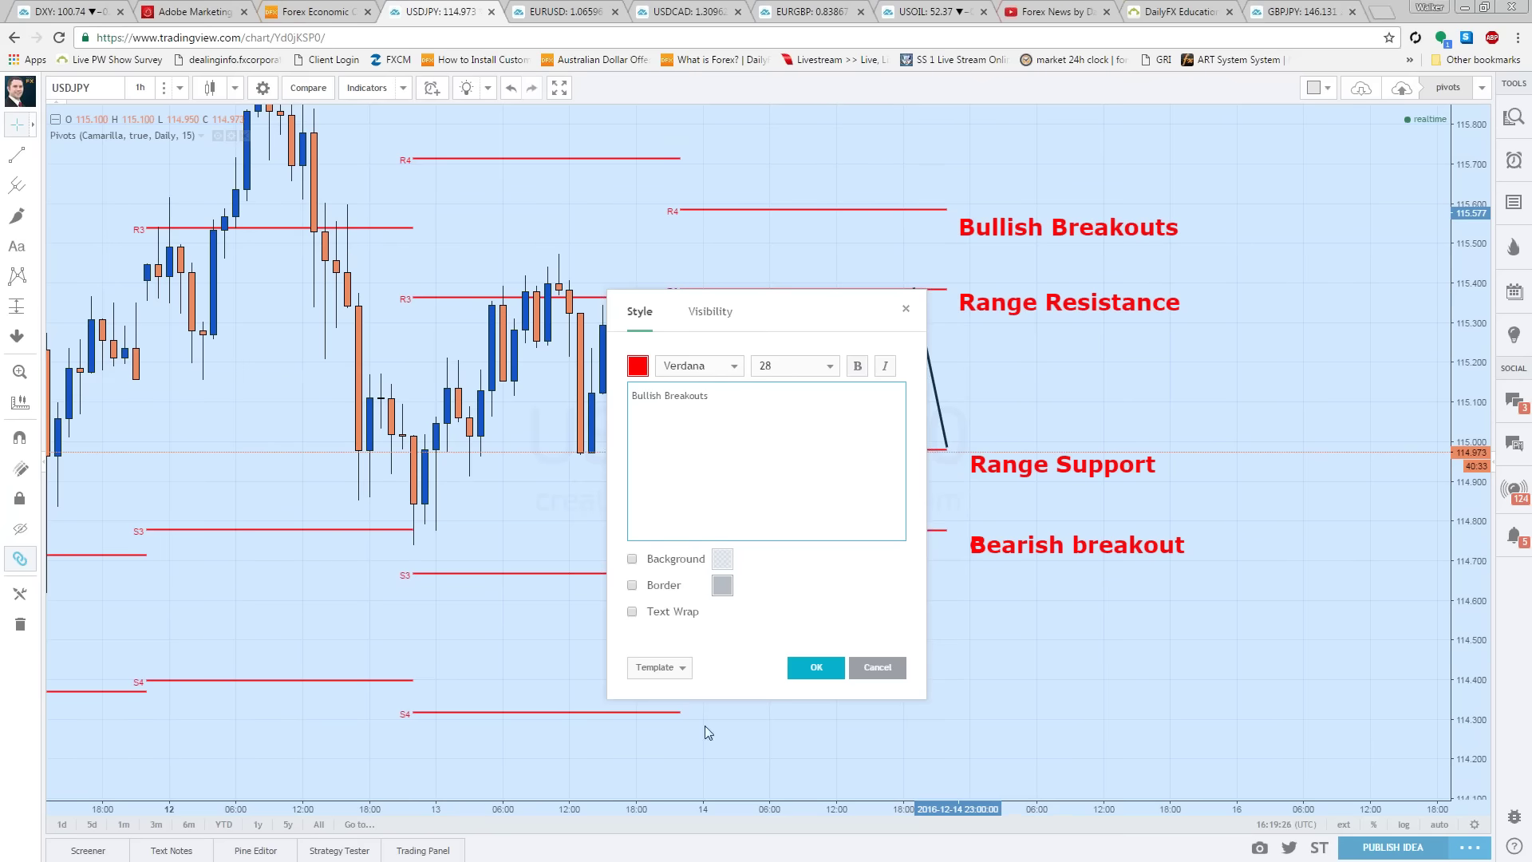
pyautogui.click(816, 667)
pyautogui.moveTo(1005, 222); pyautogui.dragTo(1009, 201)
pyautogui.moveTo(904, 207); pyautogui.dragTo(915, 232)
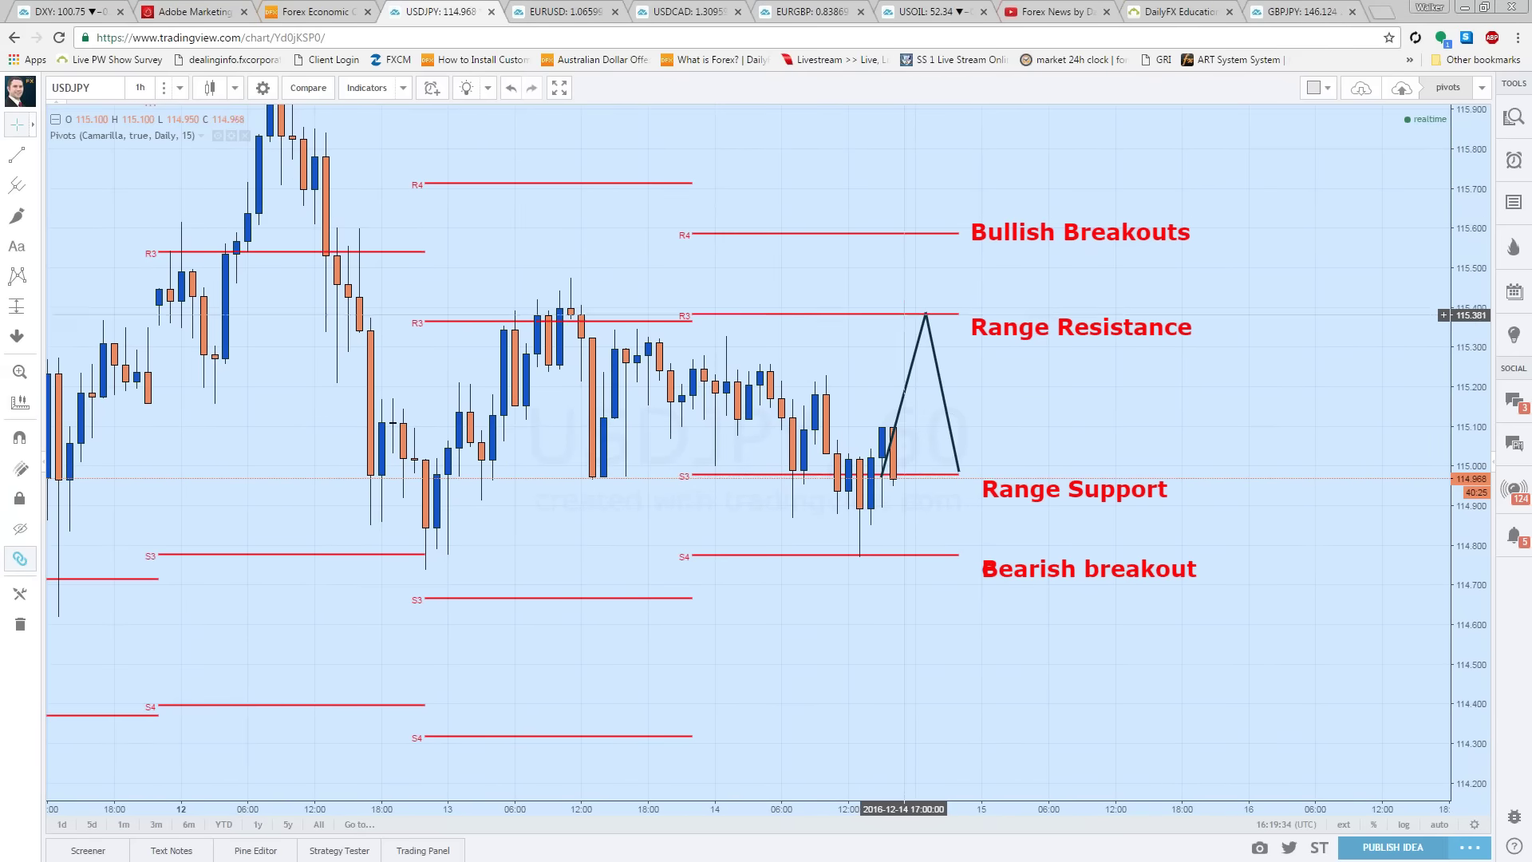
pyautogui.click(118, 5)
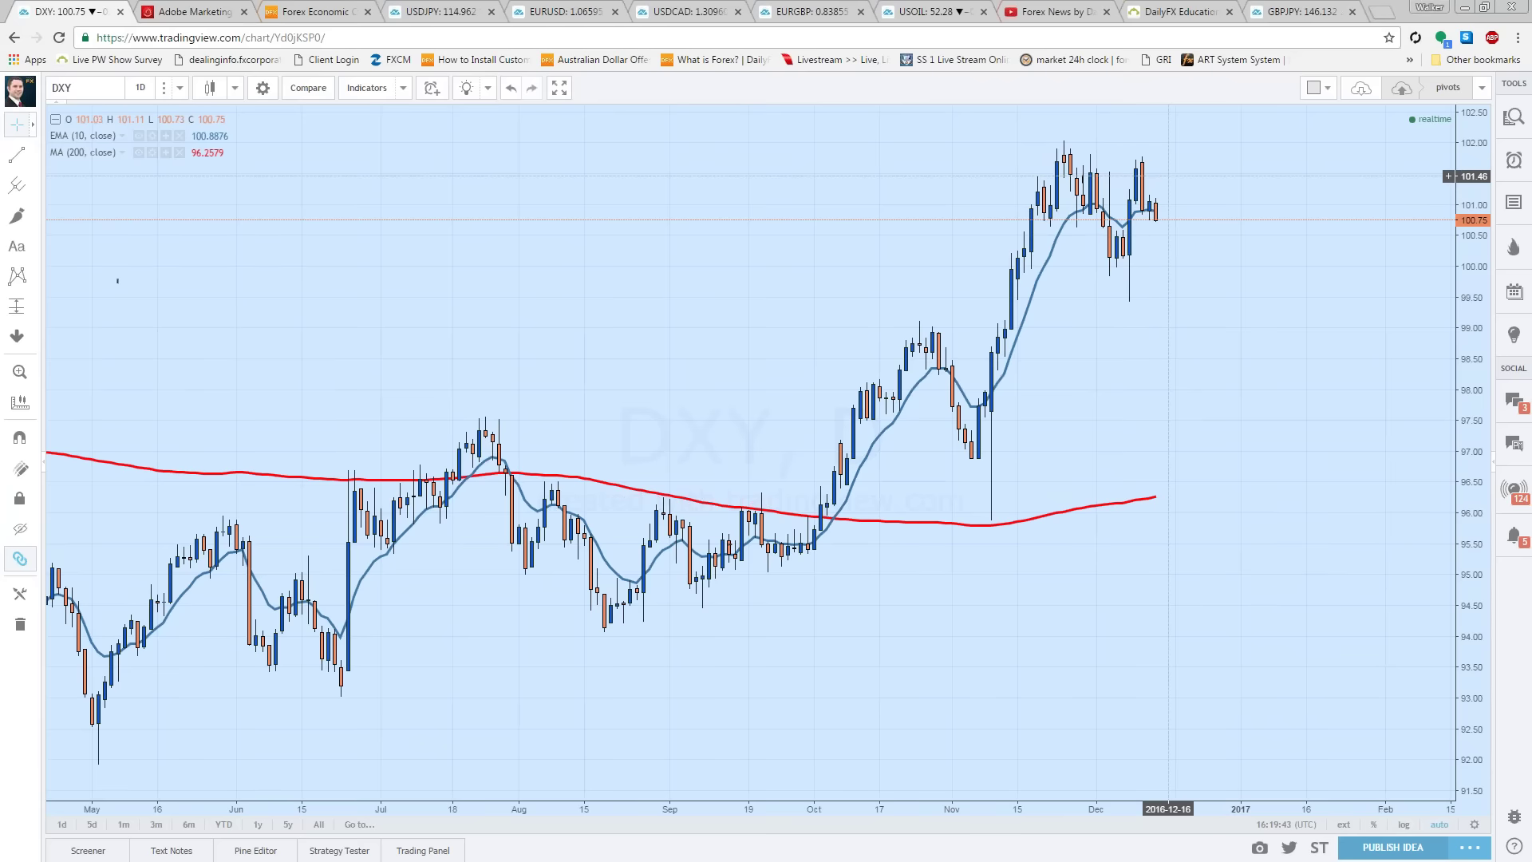
pyautogui.click(457, 6)
pyautogui.moveTo(871, 278); pyautogui.dragTo(907, 281)
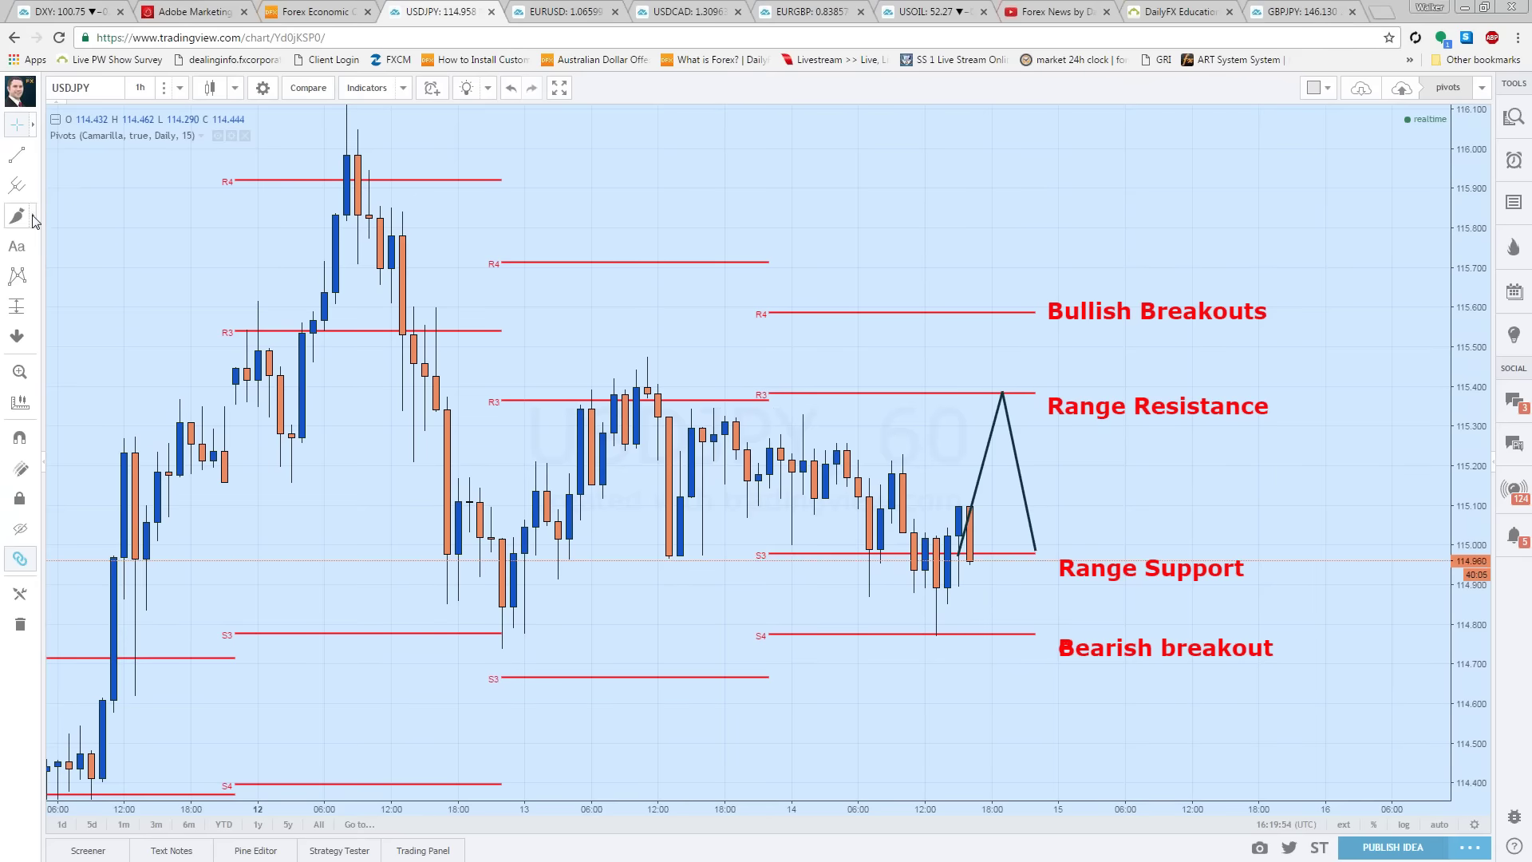
pyautogui.click(31, 305)
pyautogui.click(88, 428)
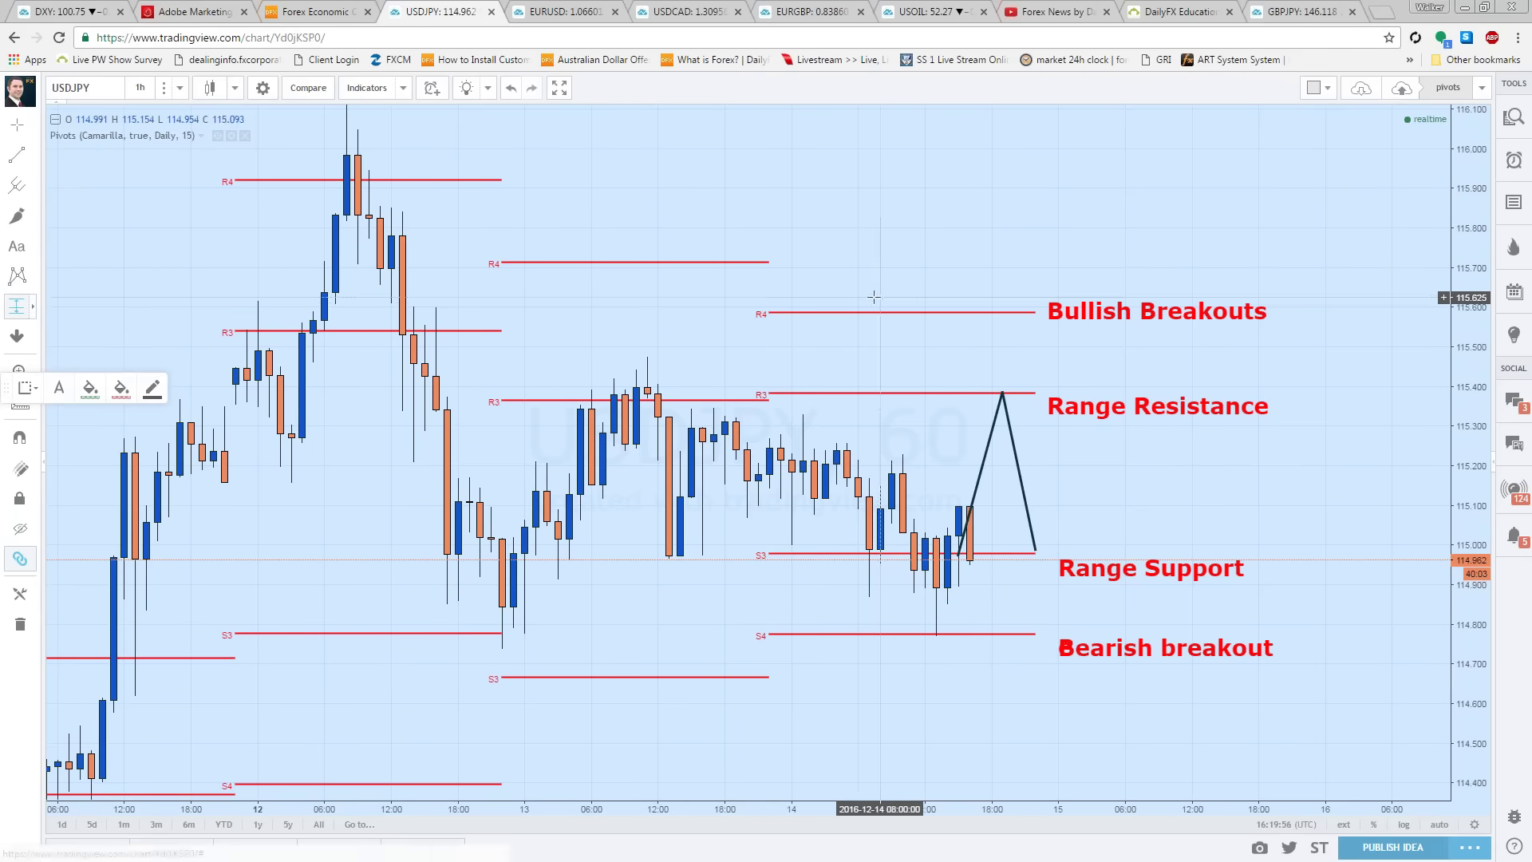
pyautogui.click(780, 313)
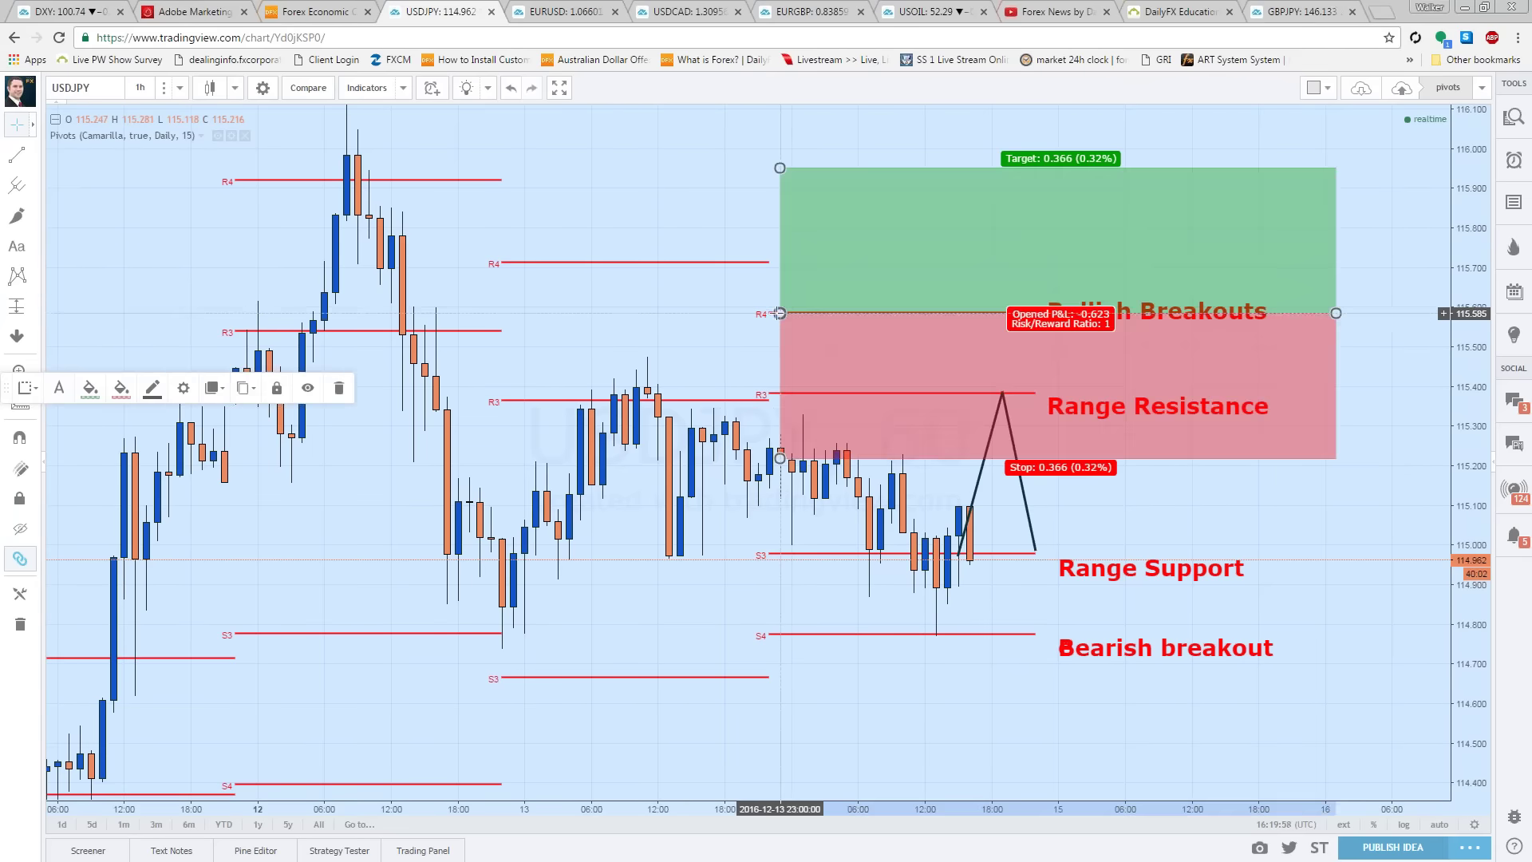
pyautogui.moveTo(1335, 313); pyautogui.dragTo(1024, 313)
pyautogui.moveTo(781, 456); pyautogui.dragTo(780, 393)
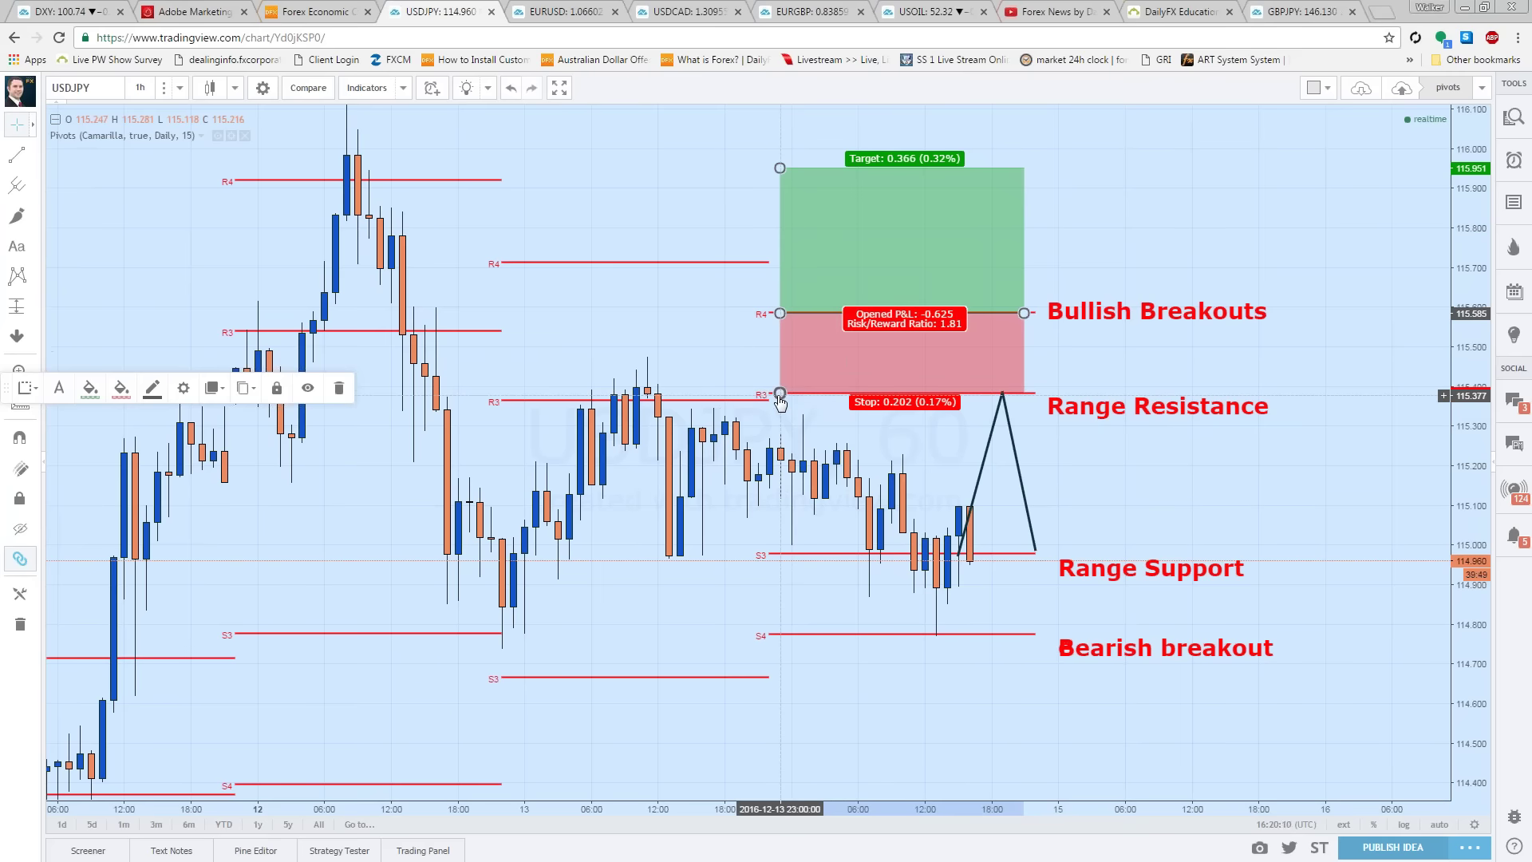
pyautogui.moveTo(779, 168); pyautogui.dragTo(785, 154)
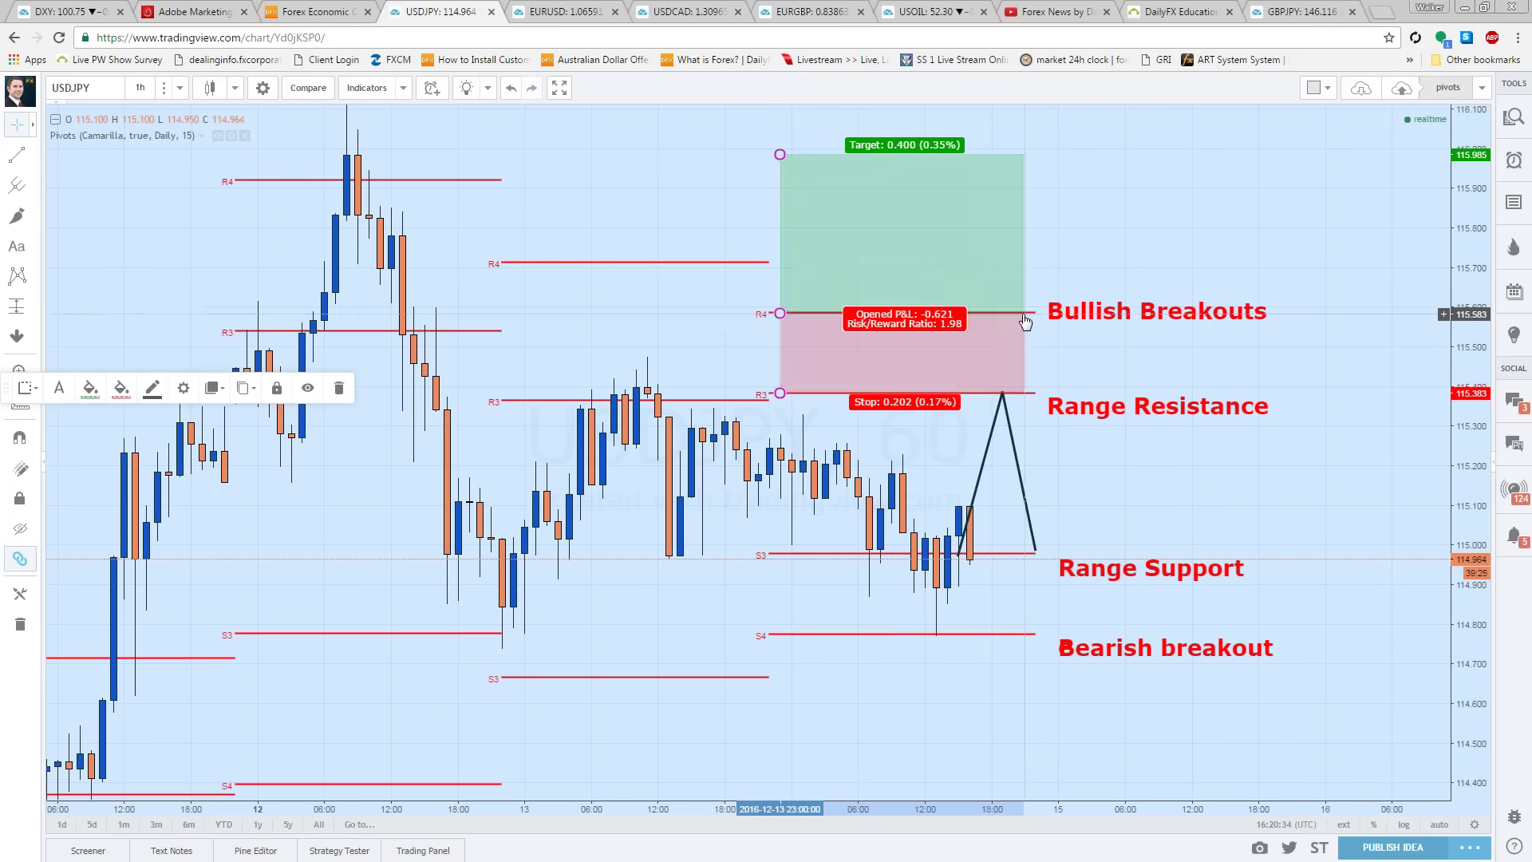
pyautogui.press('Delete')
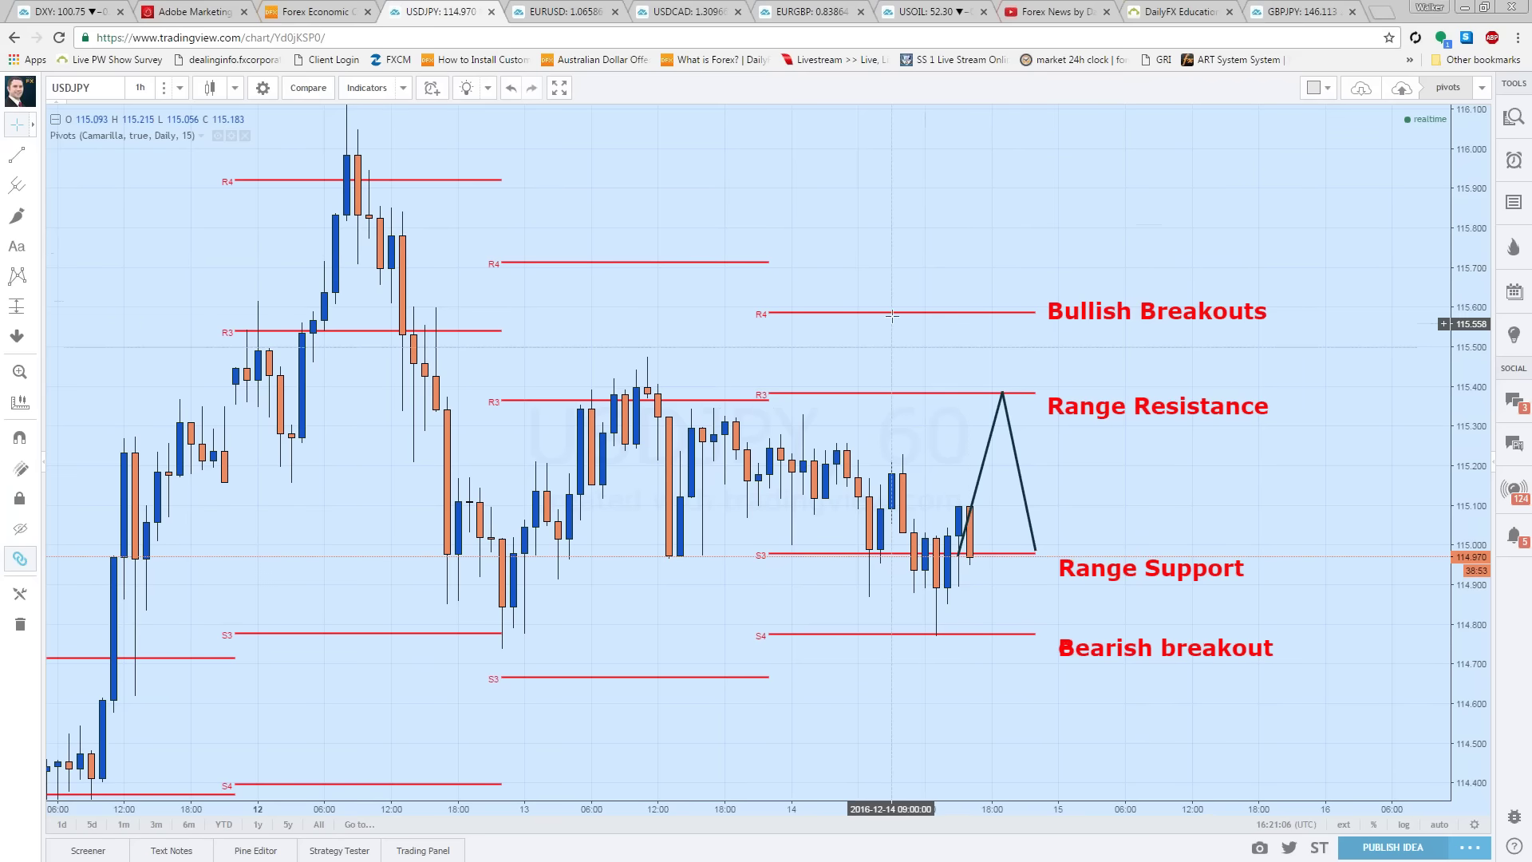
# Step: Draw a rectangle shading the zone around the R4 pivot line
pyautogui.click(18, 216)
pyautogui.click(34, 216)
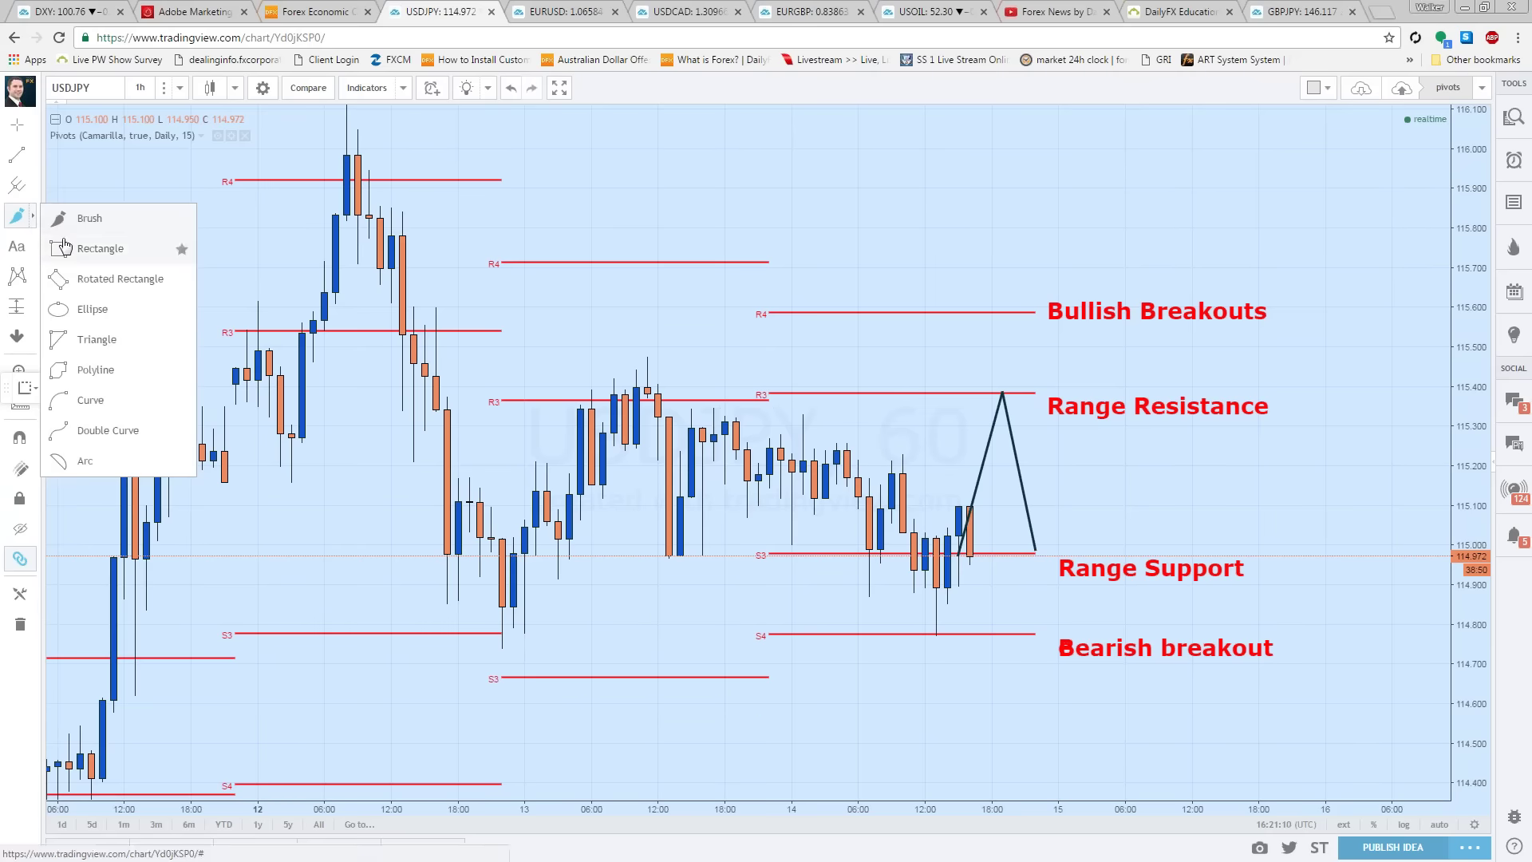
pyautogui.click(88, 249)
pyautogui.click(779, 288)
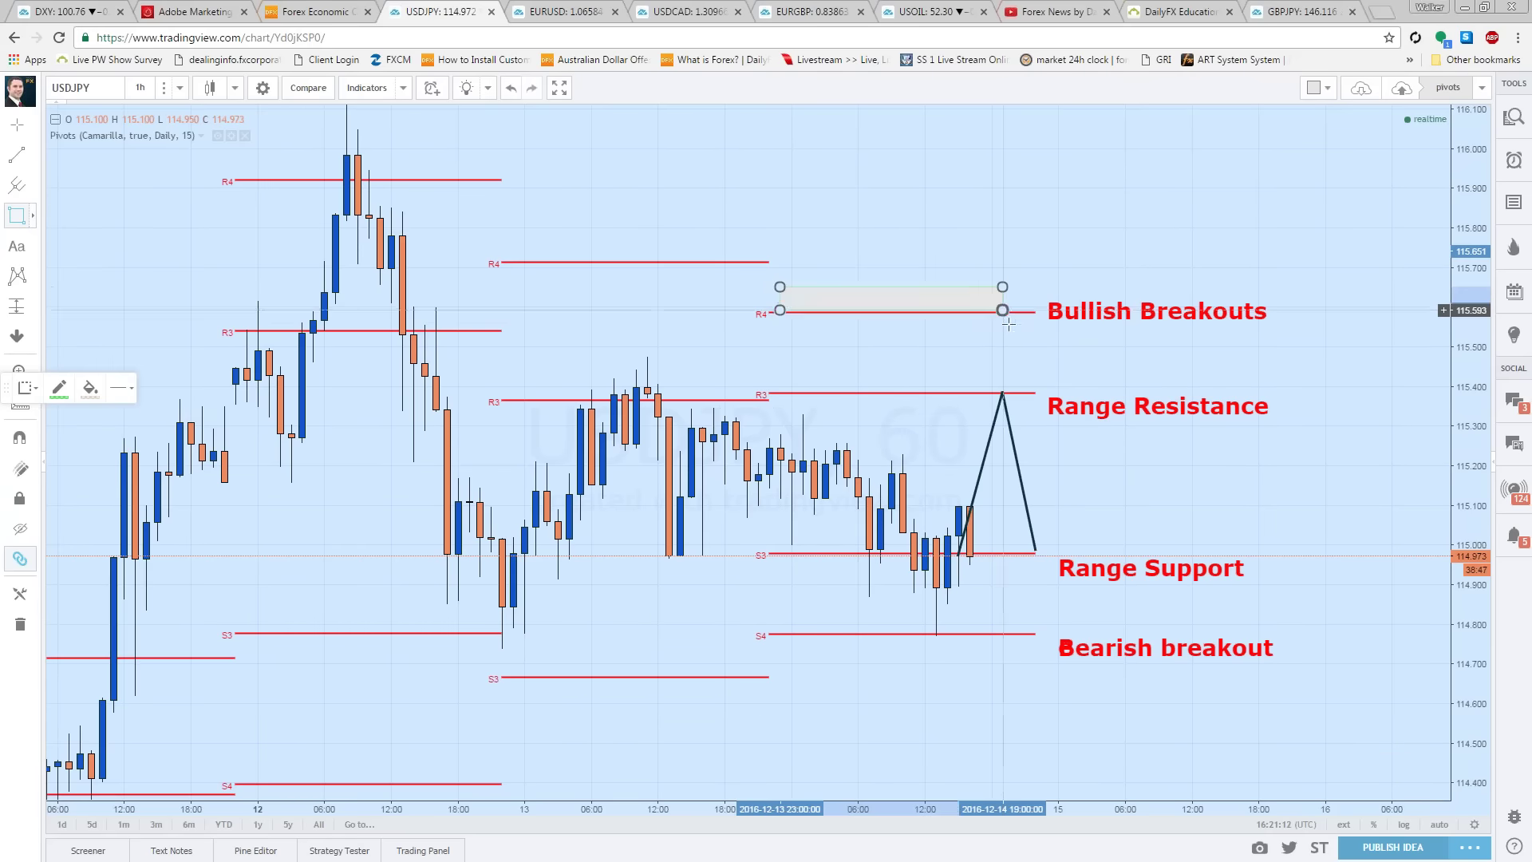
pyautogui.click(1035, 322)
pyautogui.moveTo(1035, 287); pyautogui.dragTo(1025, 289)
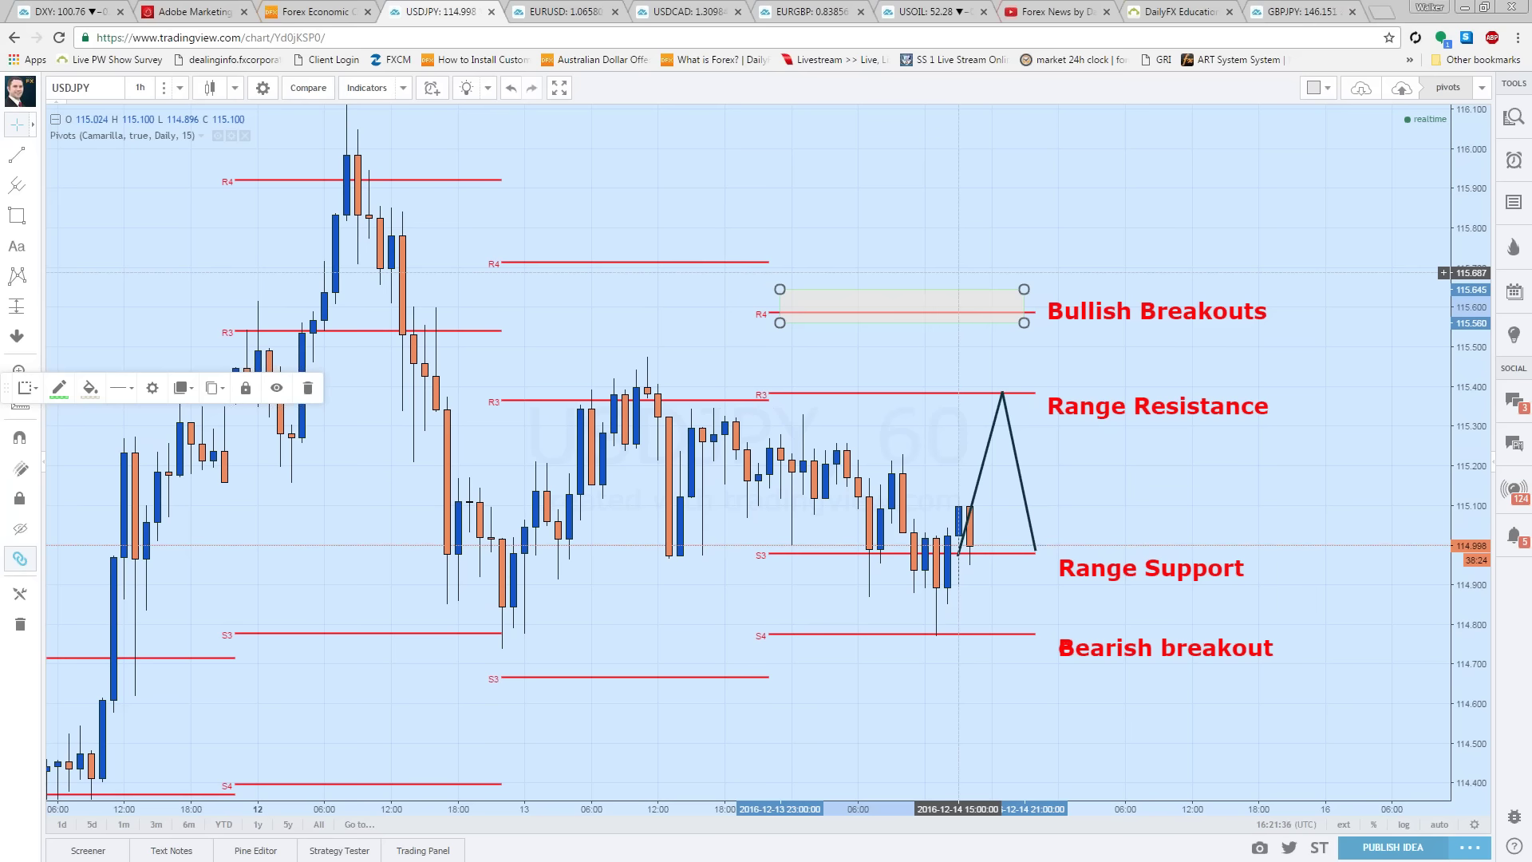
# Step: Draw a rectangle around the S4 line, then switch to the EURUSD chart
pyautogui.click(33, 215)
pyautogui.click(87, 249)
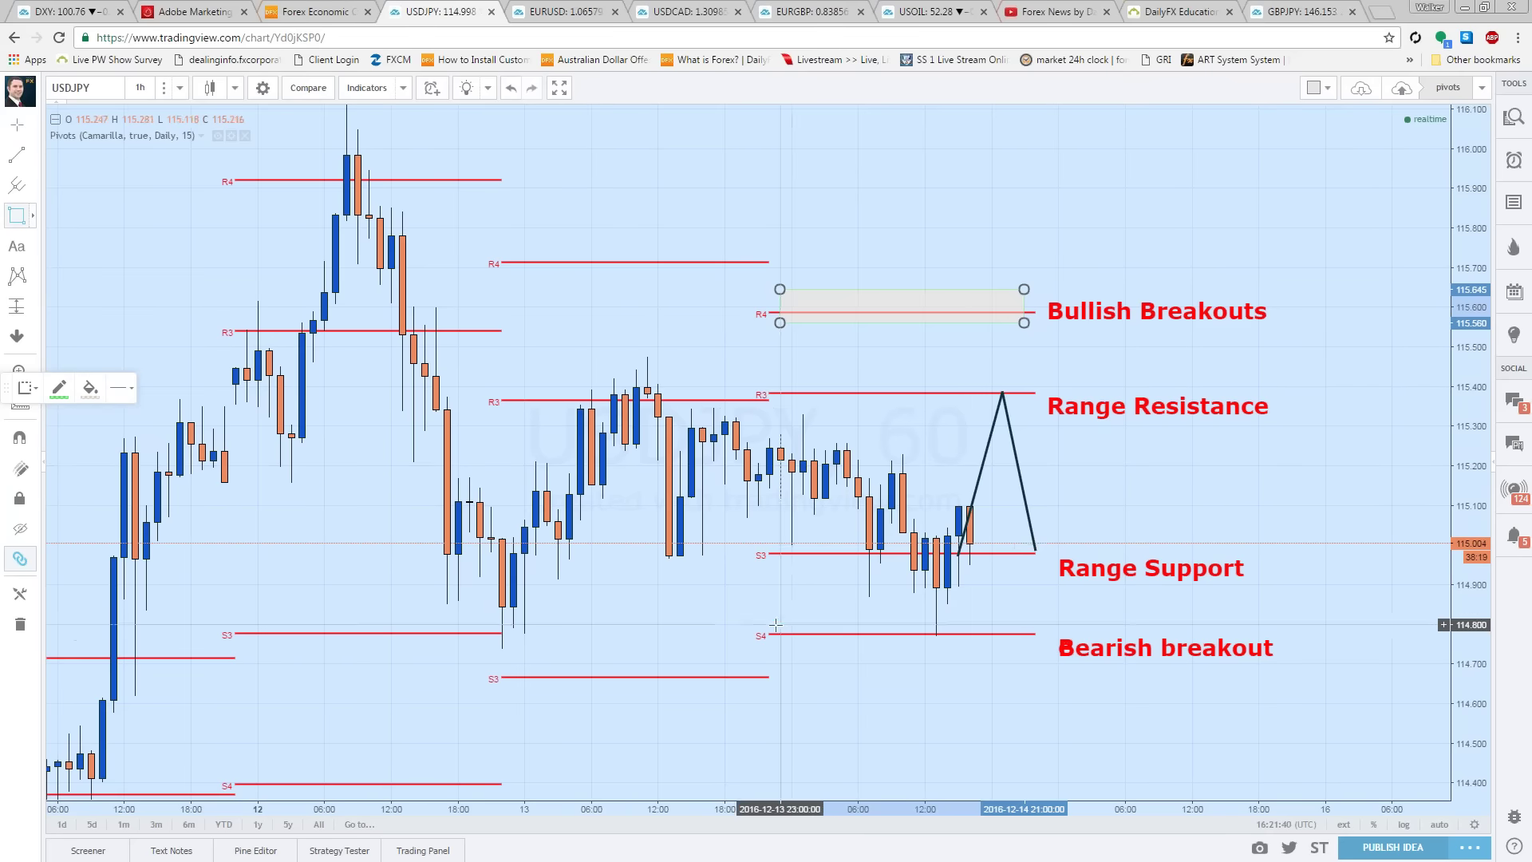
pyautogui.moveTo(780, 626)
pyautogui.mouseDown()
pyautogui.moveTo(1019, 640)
pyautogui.moveTo(1035, 654)
pyautogui.mouseUp()
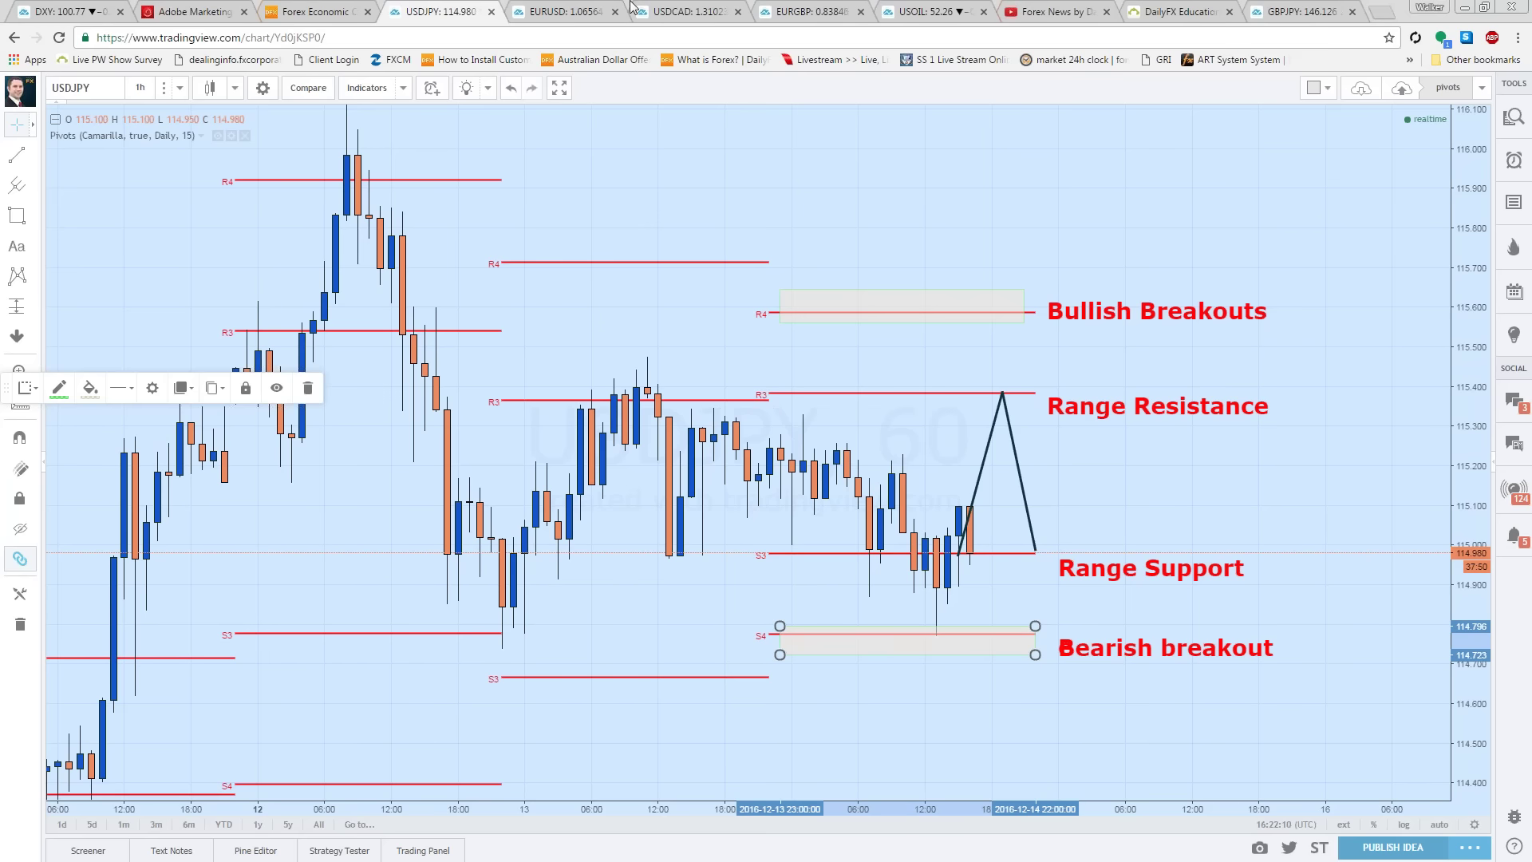
pyautogui.click(574, 10)
pyautogui.scroll(3, 756, 466)
# Step: Delete the Pivots indicator from the EURUSD 4-hour chart and zoom out
pyautogui.scroll(-4, 853, 479)
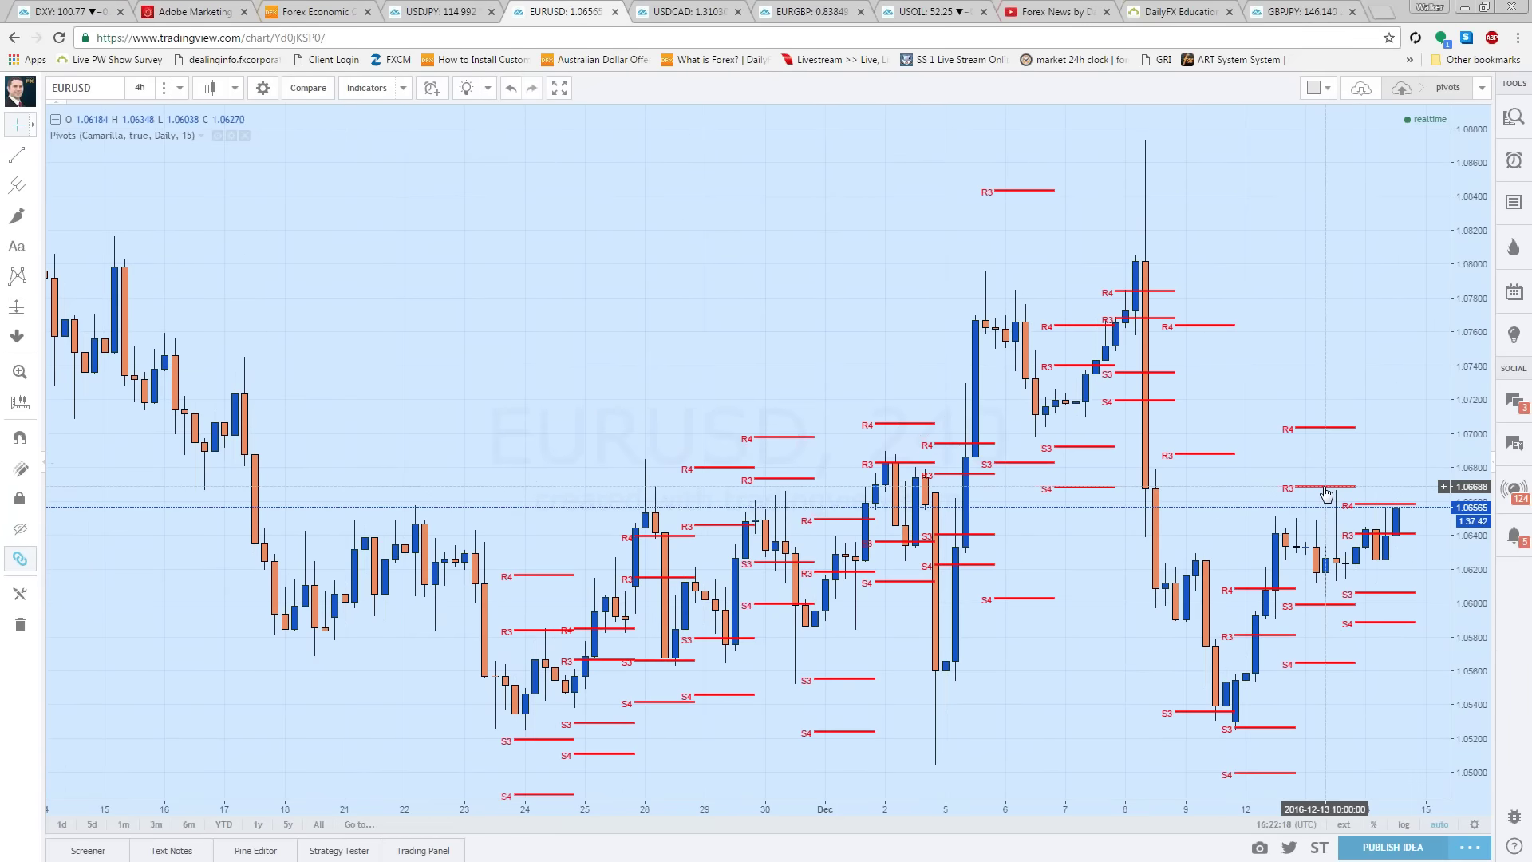
pyautogui.click(1326, 494)
pyautogui.press('Delete')
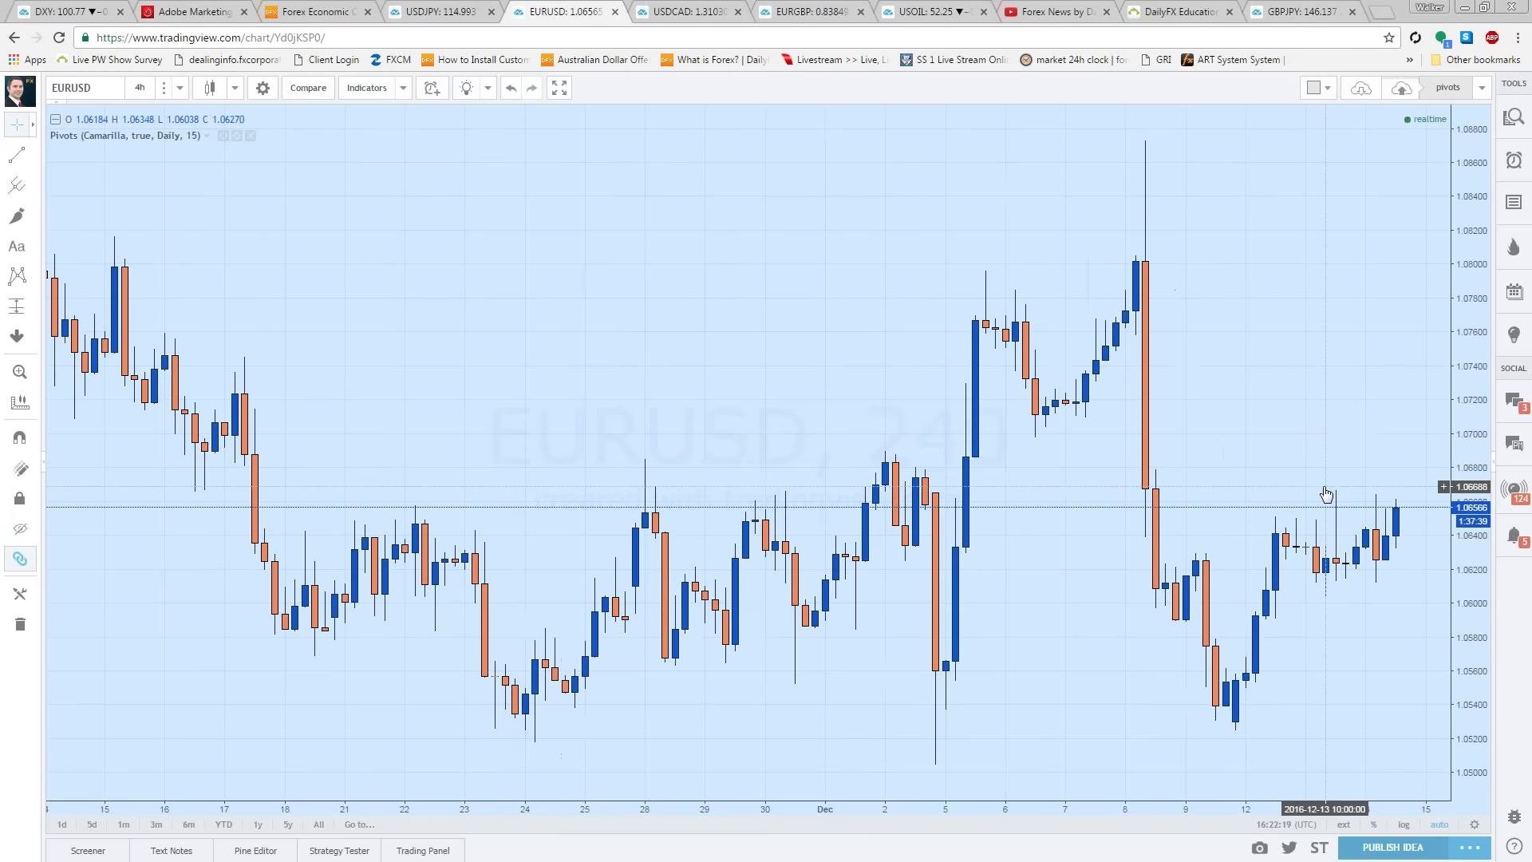
pyautogui.scroll(-3, 965, 492)
pyautogui.scroll(-3, 965, 492)
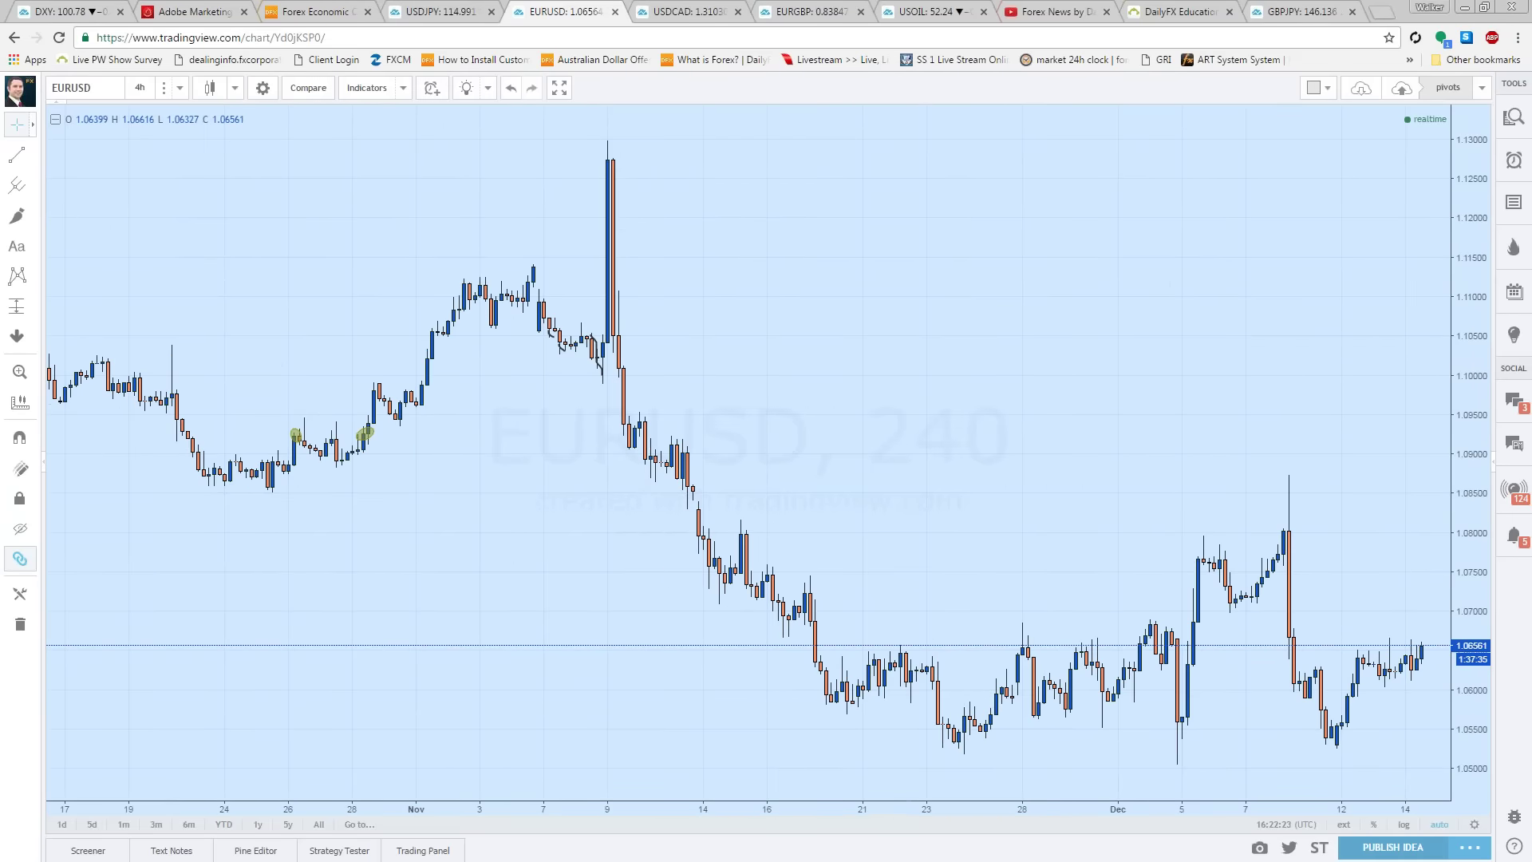
# Step: Draw a level line at about 1.0867 from the 11 Nov candle, then reset the chart view
pyautogui.click(33, 154)
pyautogui.click(69, 169)
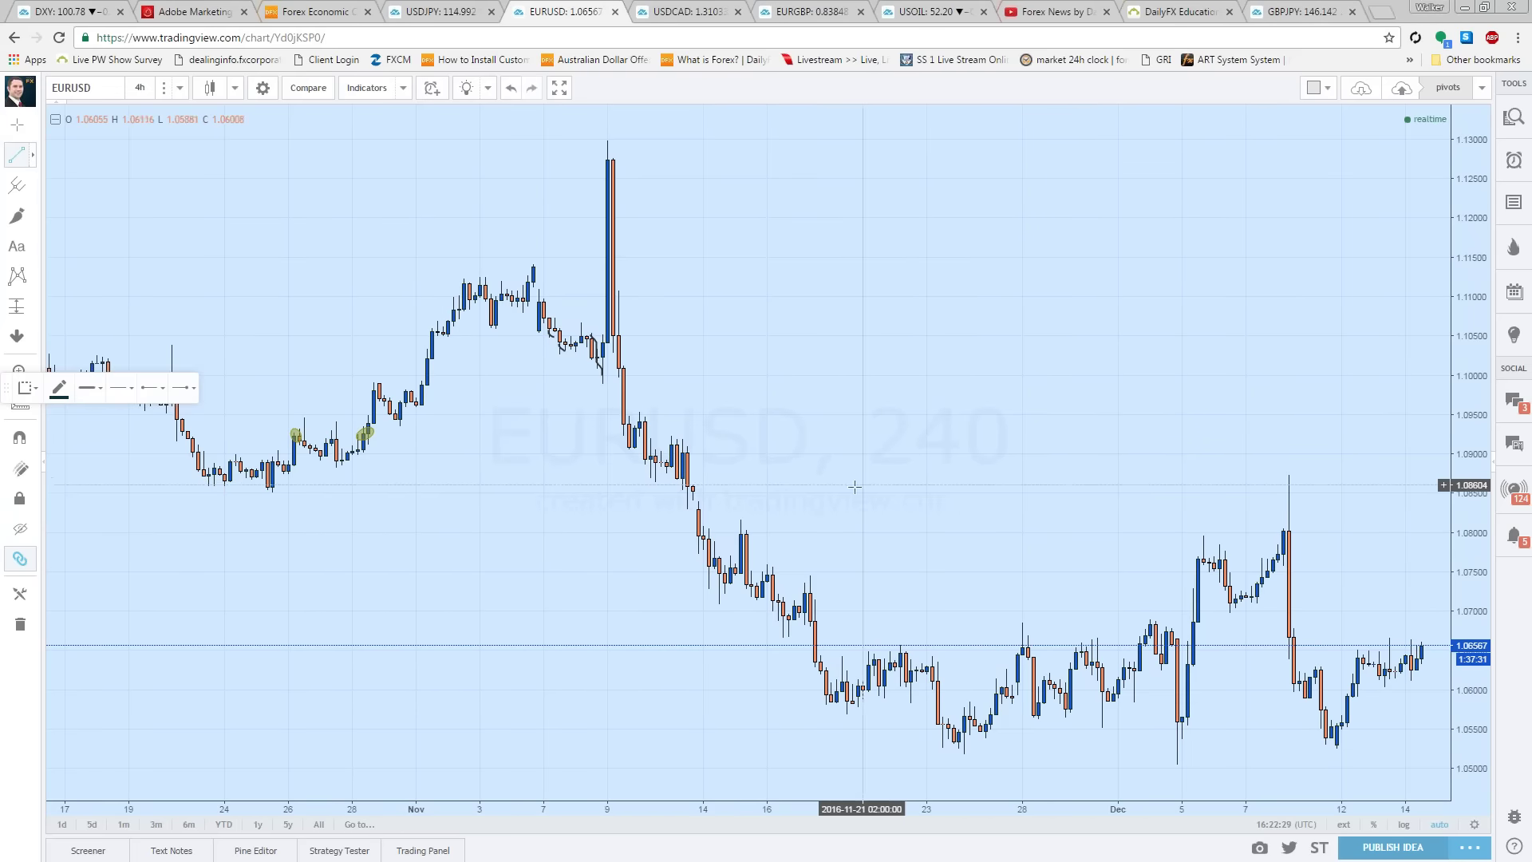
pyautogui.click(691, 480)
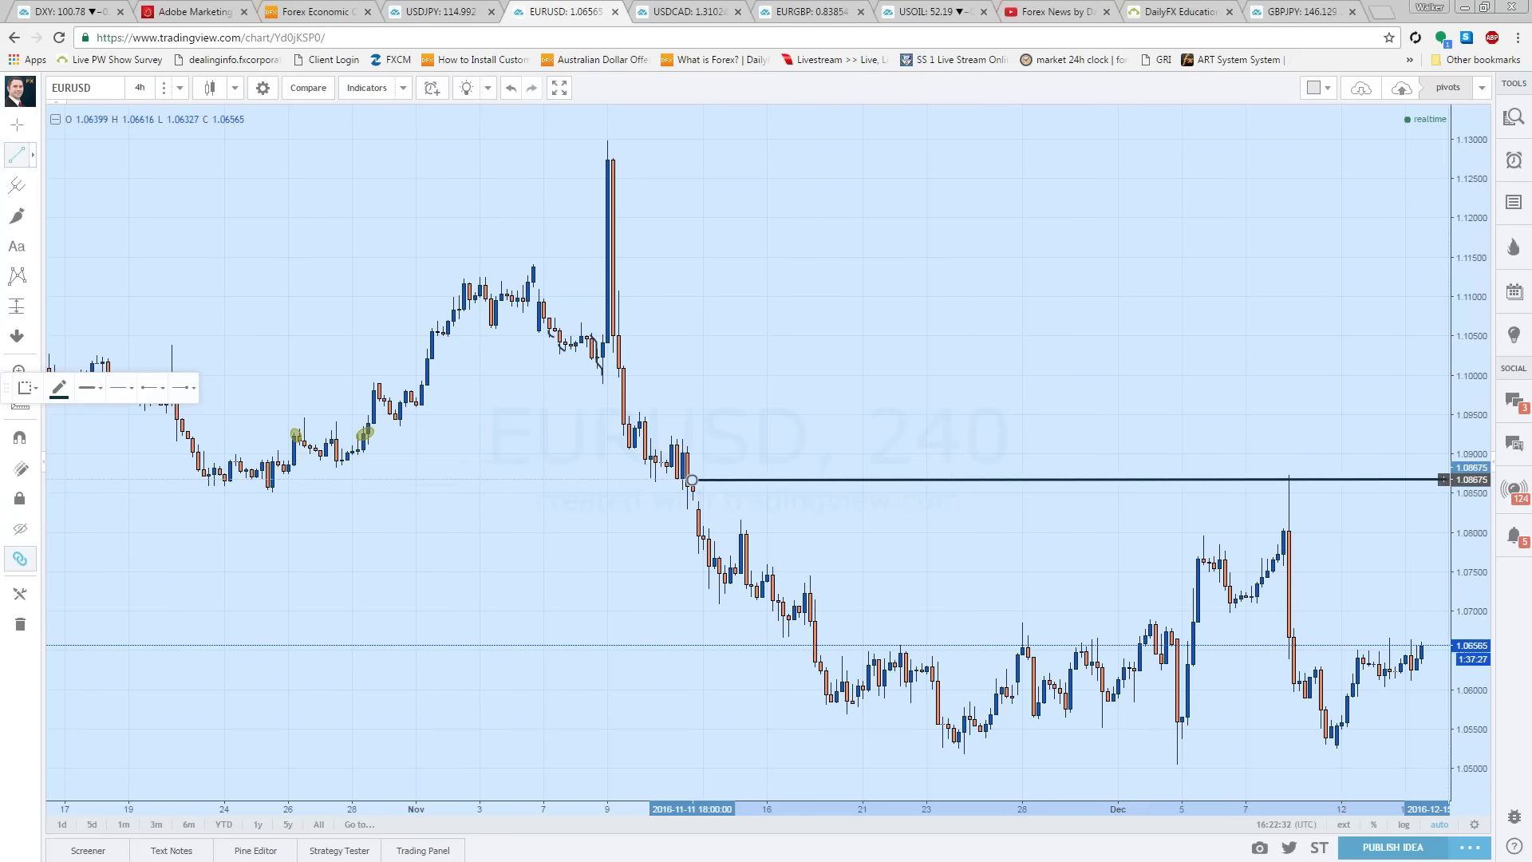
pyautogui.click(1446, 477)
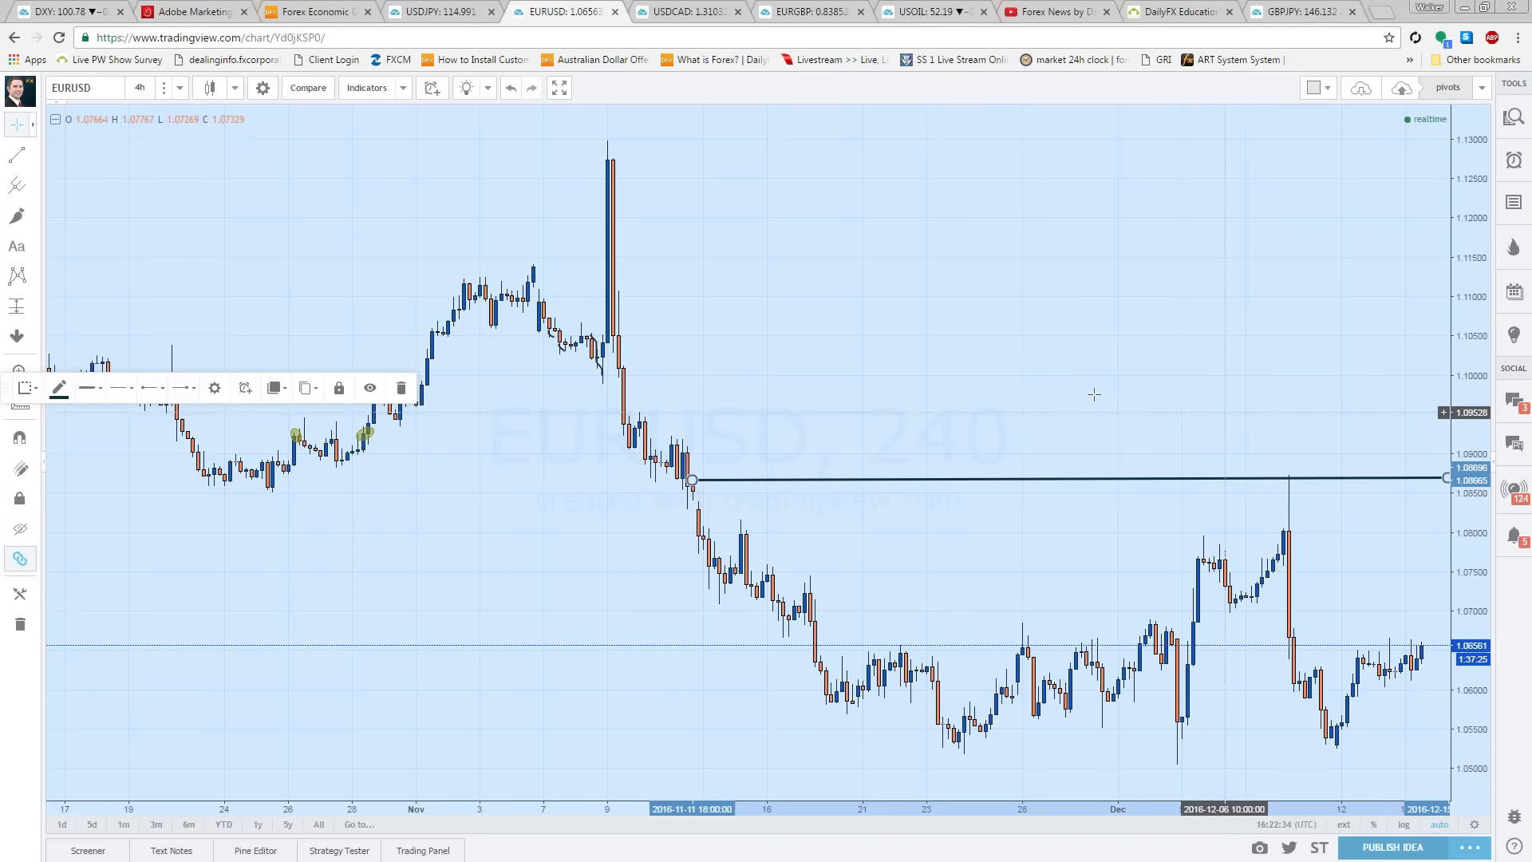
pyautogui.rightClick(750, 302)
pyautogui.click(798, 325)
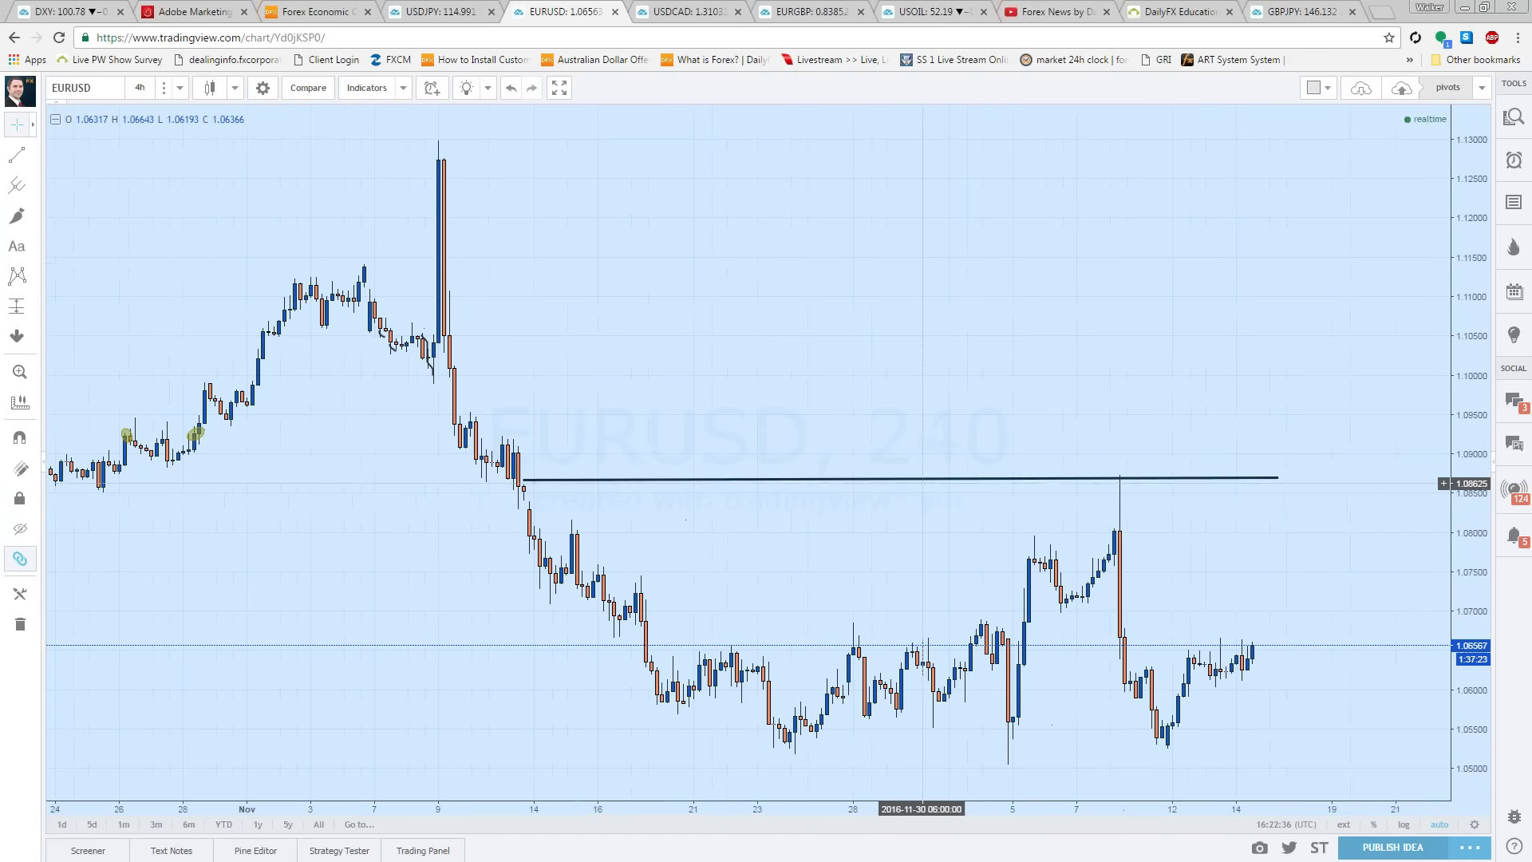
# Step: Copy the line down to the December EURUSD lows near 1.051 and pan toward the latest bars
pyautogui.moveTo(914, 479); pyautogui.dragTo(1056, 755)
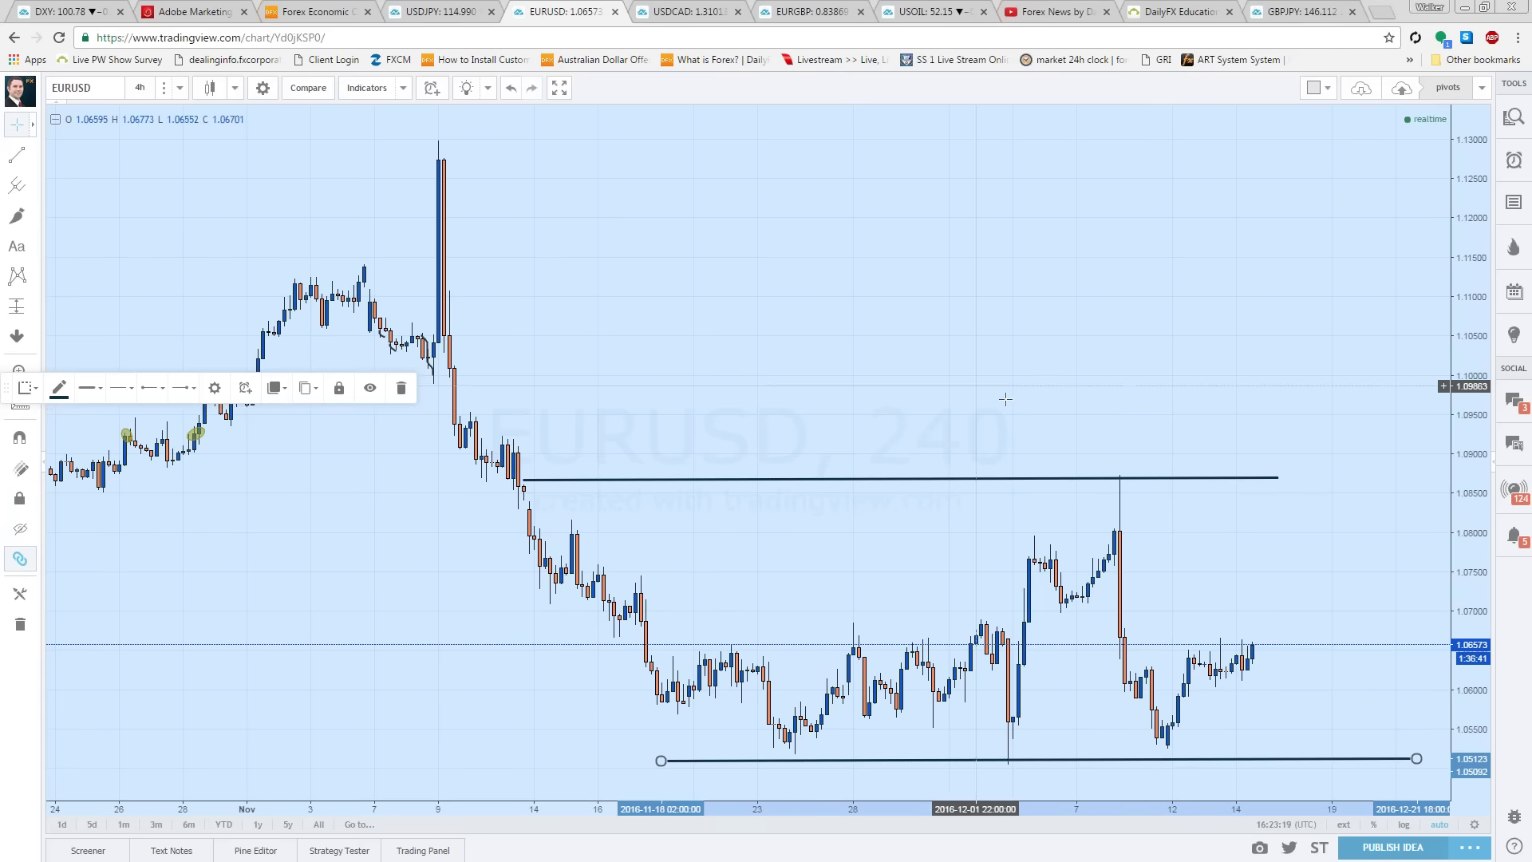
pyautogui.moveTo(924, 357); pyautogui.dragTo(667, 357)
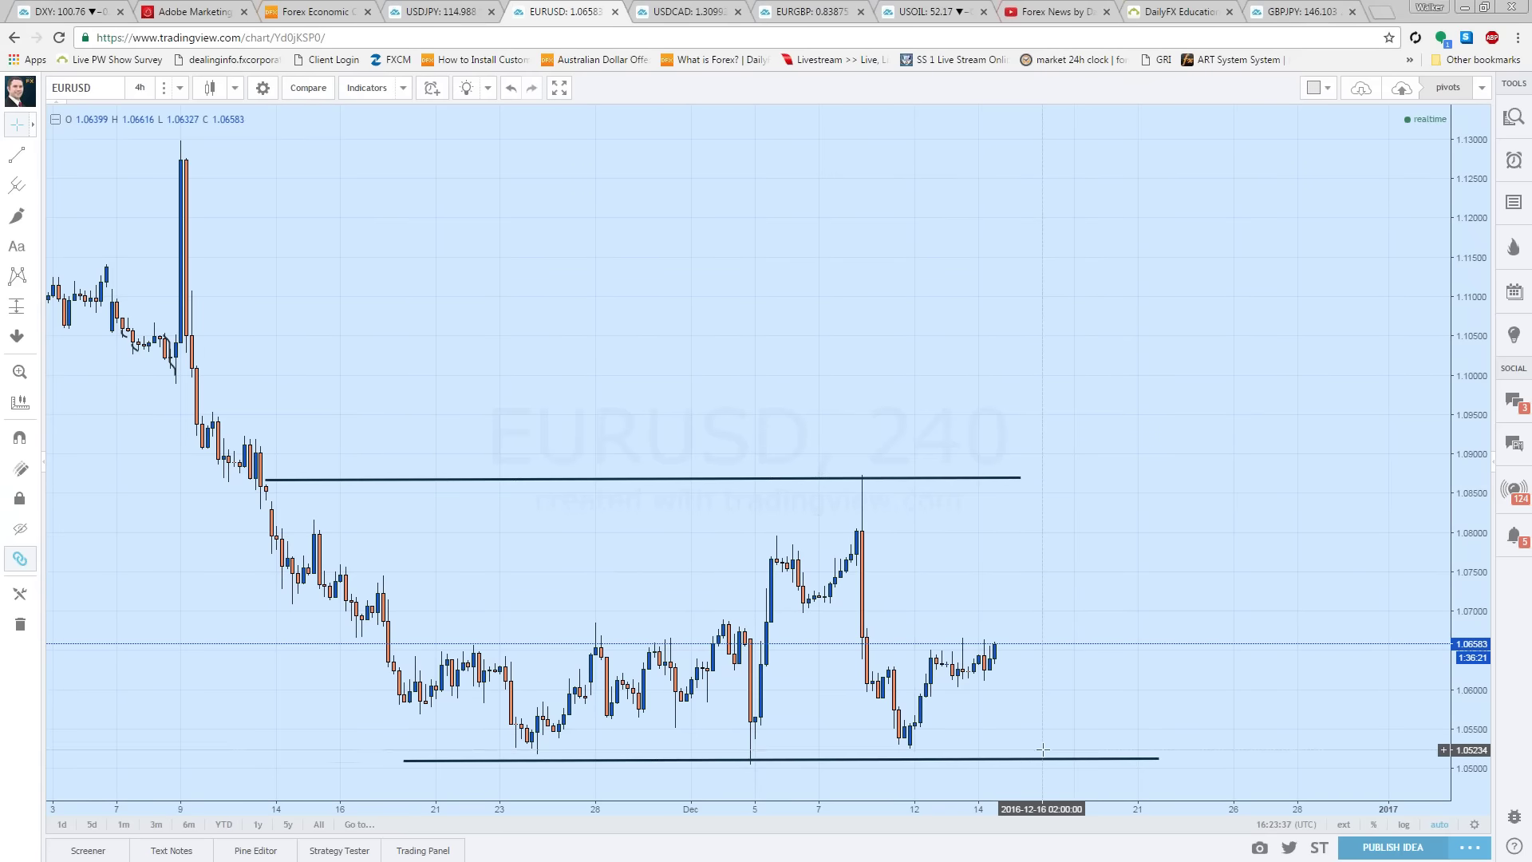
# Step: Zoom in on recent weeks and draw a short trend line across the highs near 1.067
pyautogui.scroll(1, 835, 666)
pyautogui.scroll(1, 834, 666)
pyautogui.moveTo(635, 631); pyautogui.dragTo(957, 630)
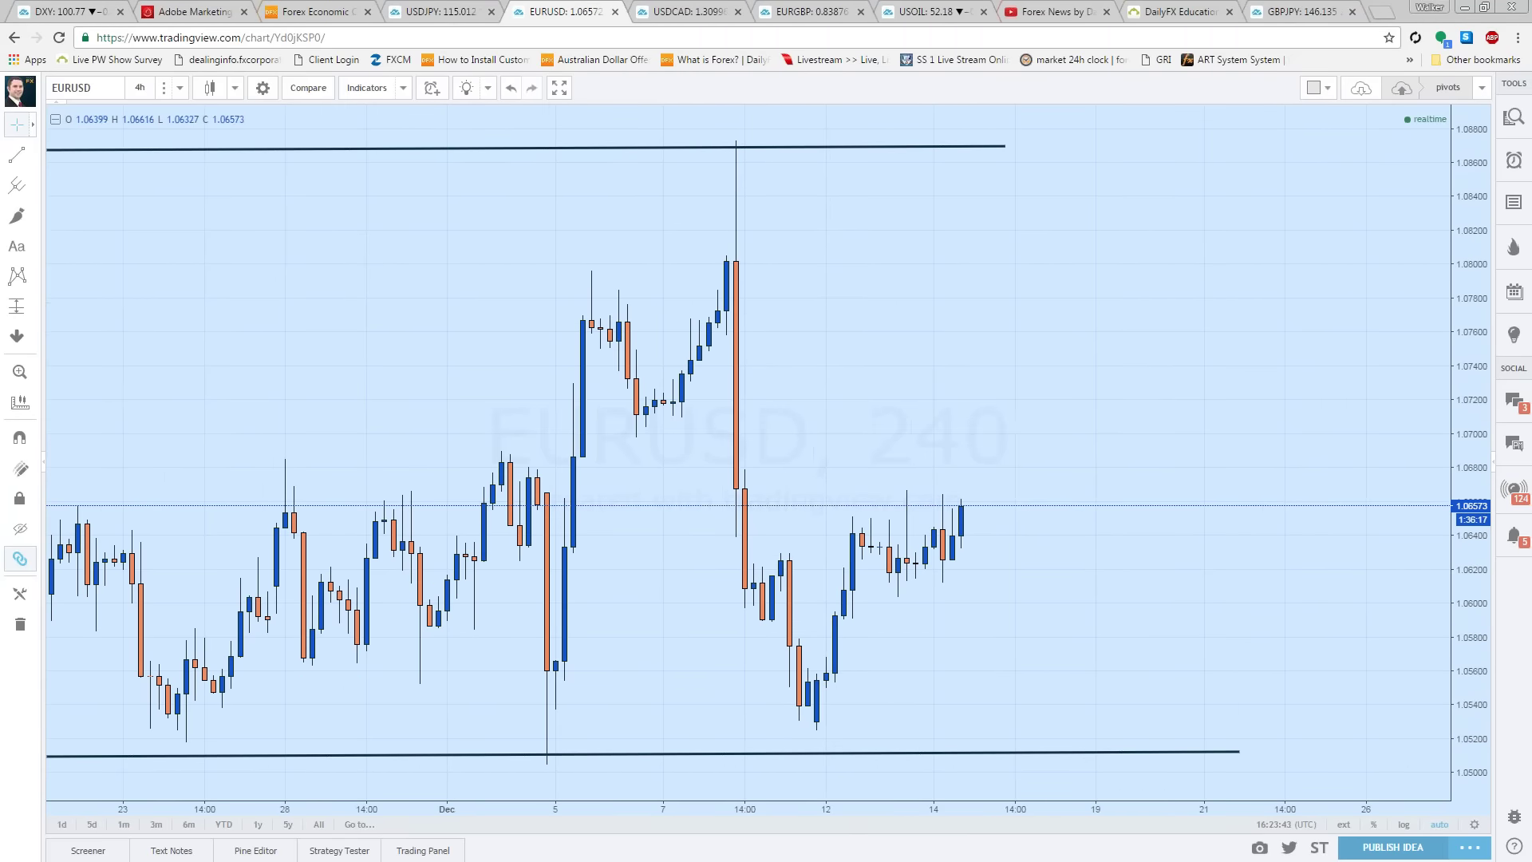
pyautogui.click(32, 152)
pyautogui.click(80, 154)
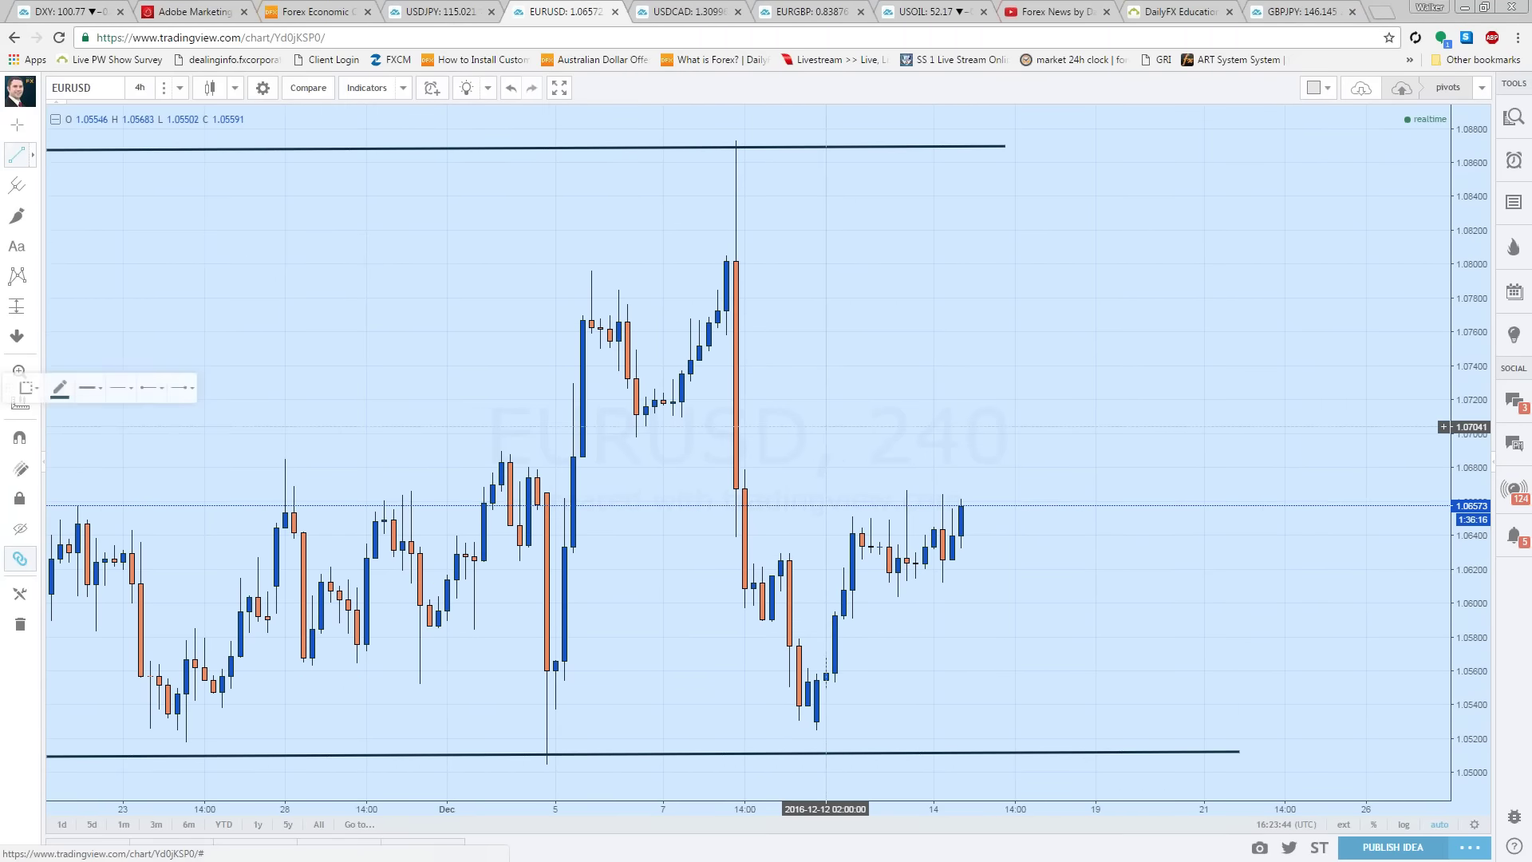
pyautogui.click(842, 495)
pyautogui.click(1014, 491)
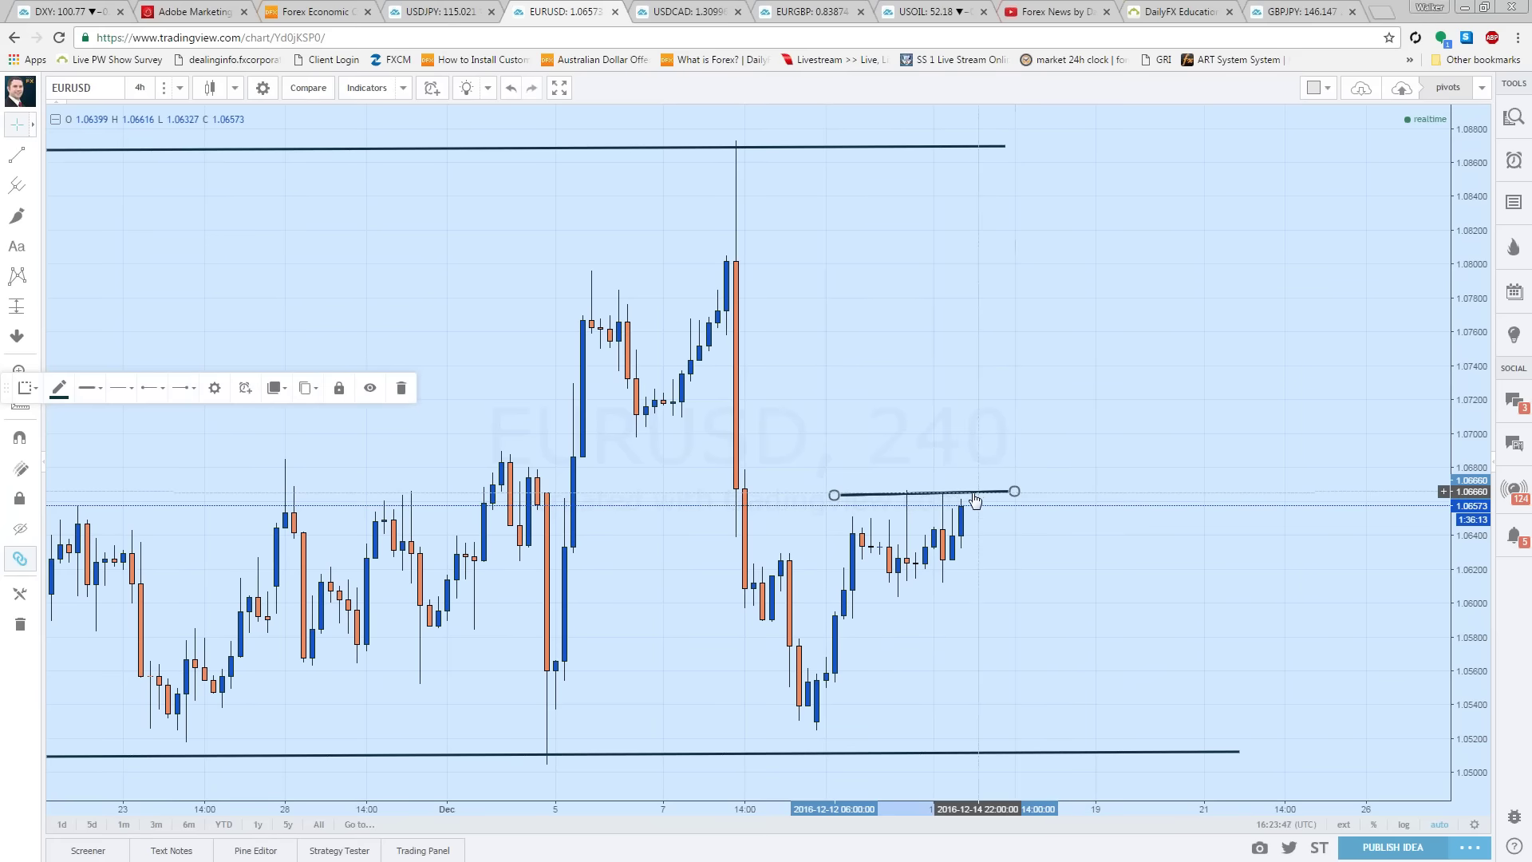
# Step: Draw a matching short trend line across the recent lows near 1.061
pyautogui.click(31, 152)
pyautogui.click(80, 154)
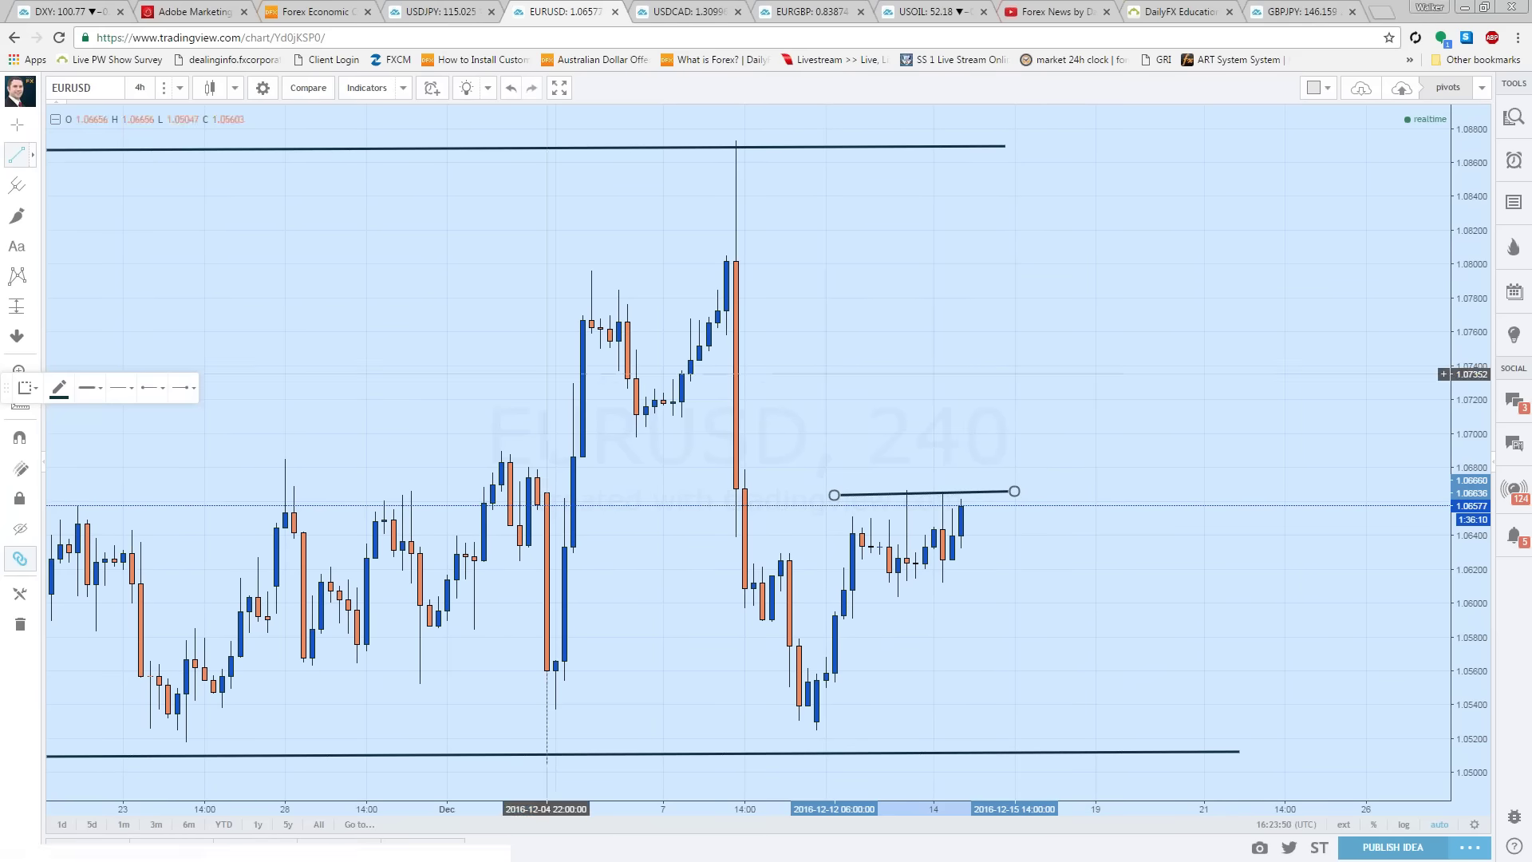
pyautogui.click(835, 591)
pyautogui.click(1050, 588)
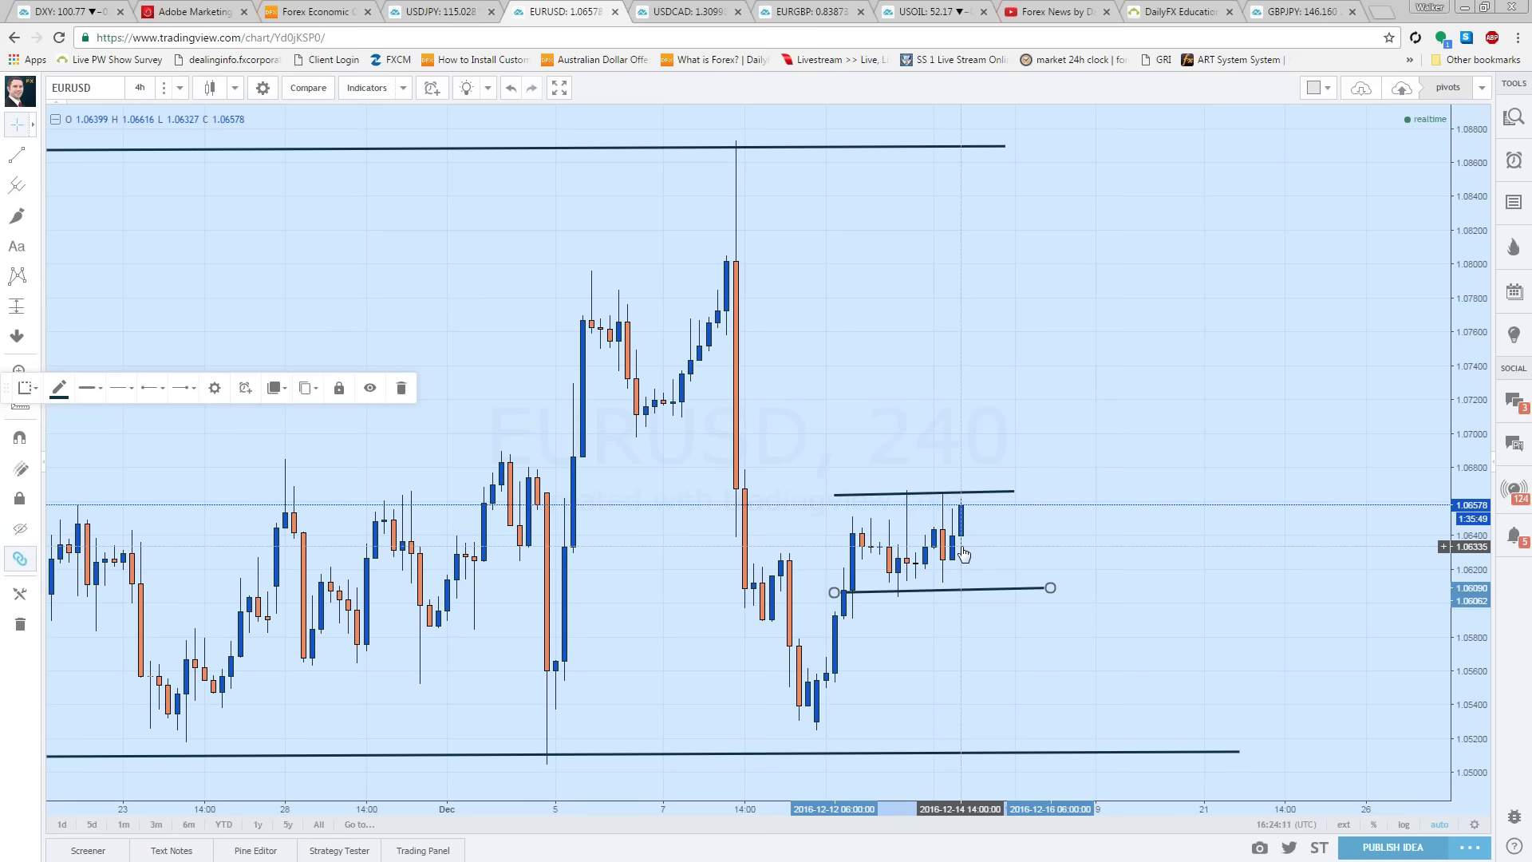
pyautogui.scroll(-5, 964, 554)
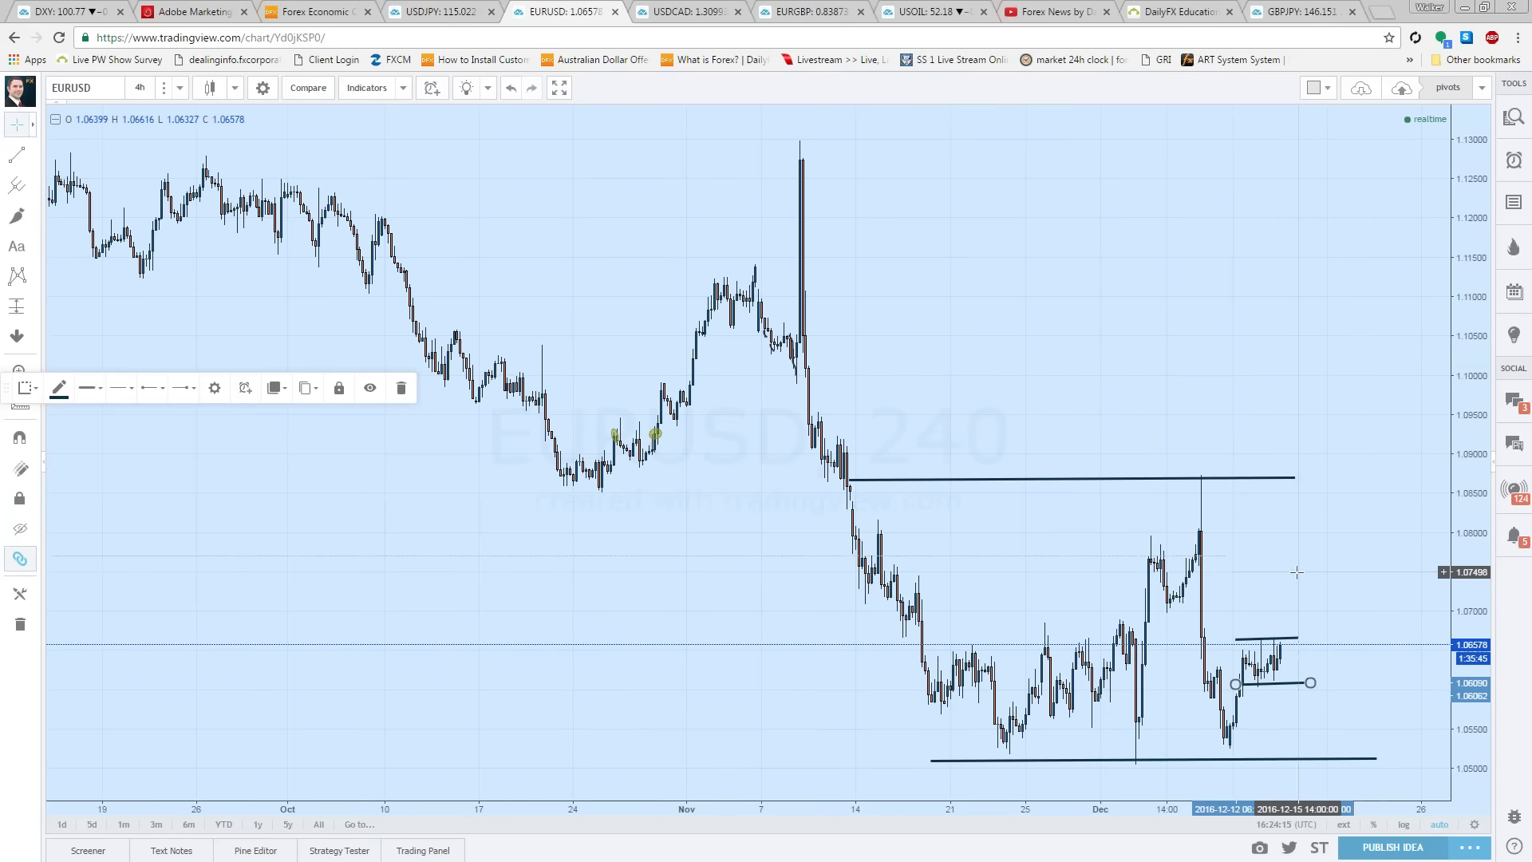
pyautogui.scroll(-3, 917, 335)
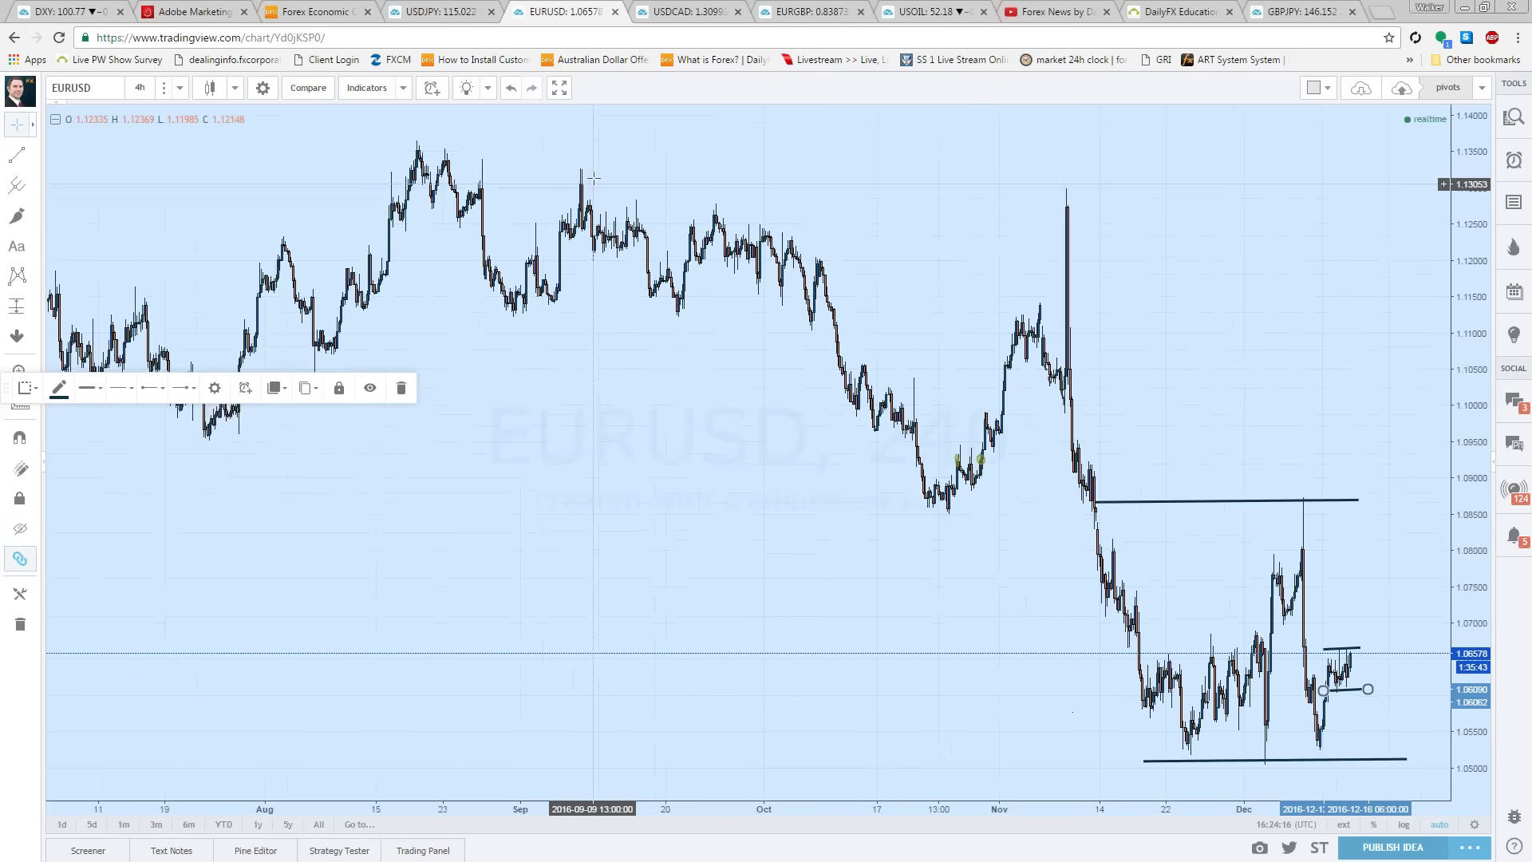
pyautogui.scroll(-3, 718, 211)
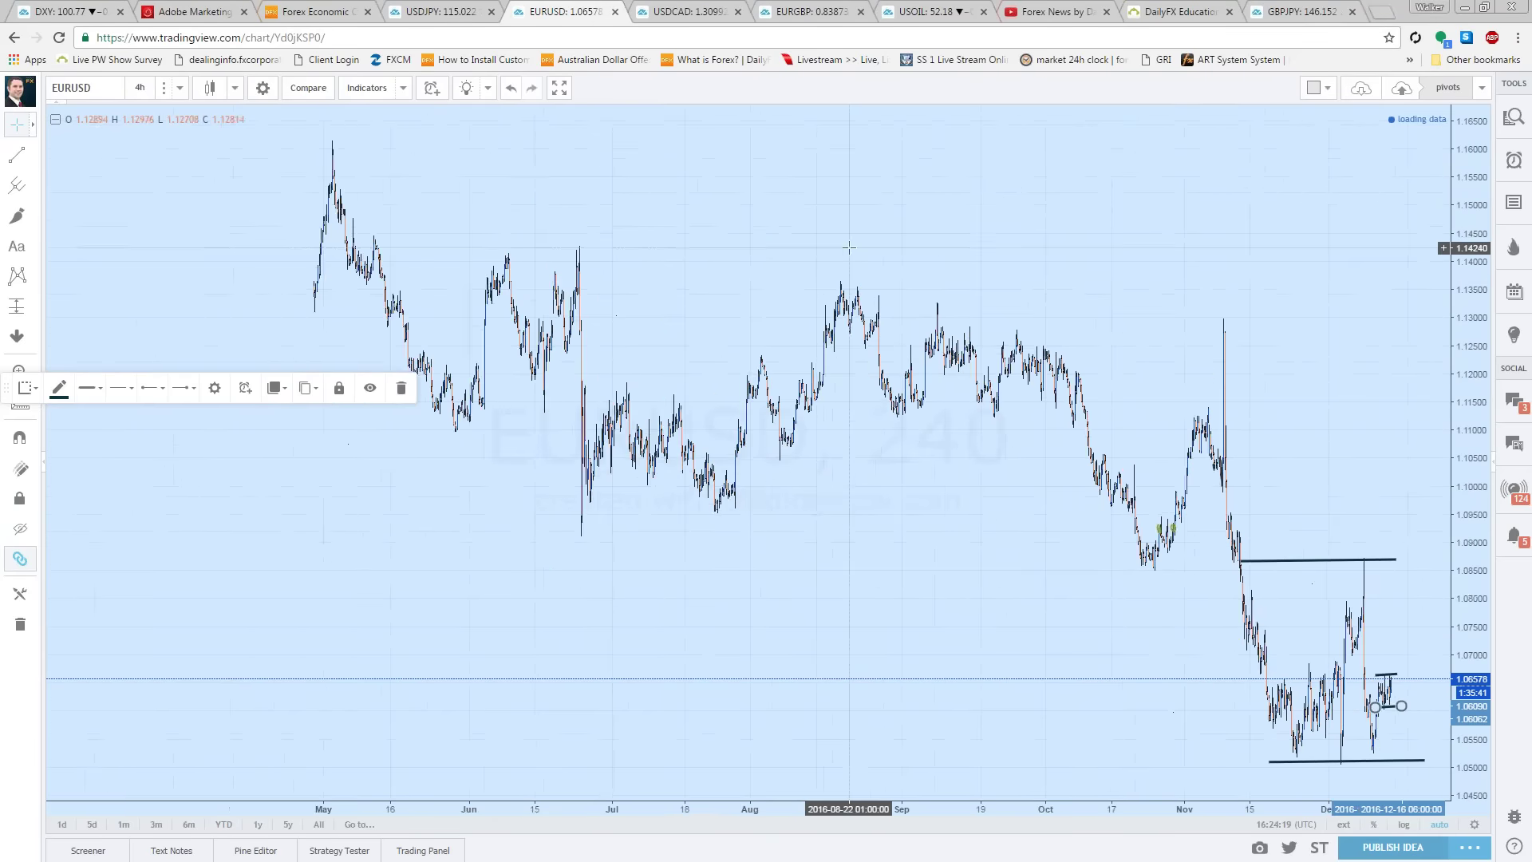
pyautogui.scroll(-3, 569, 179)
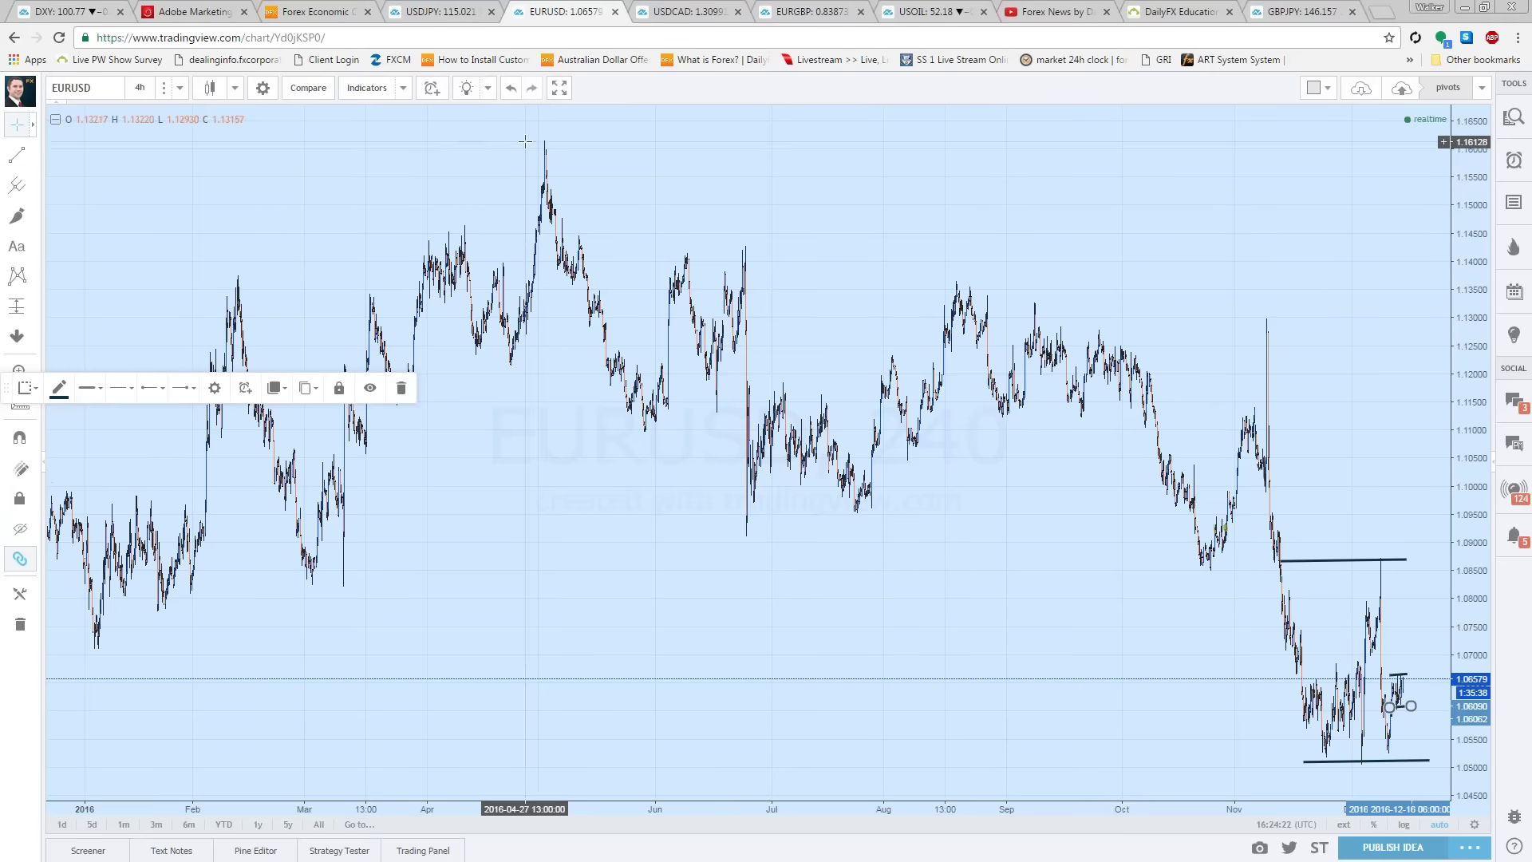
pyautogui.scroll(5, 561, 232)
pyautogui.scroll(4, 619, 502)
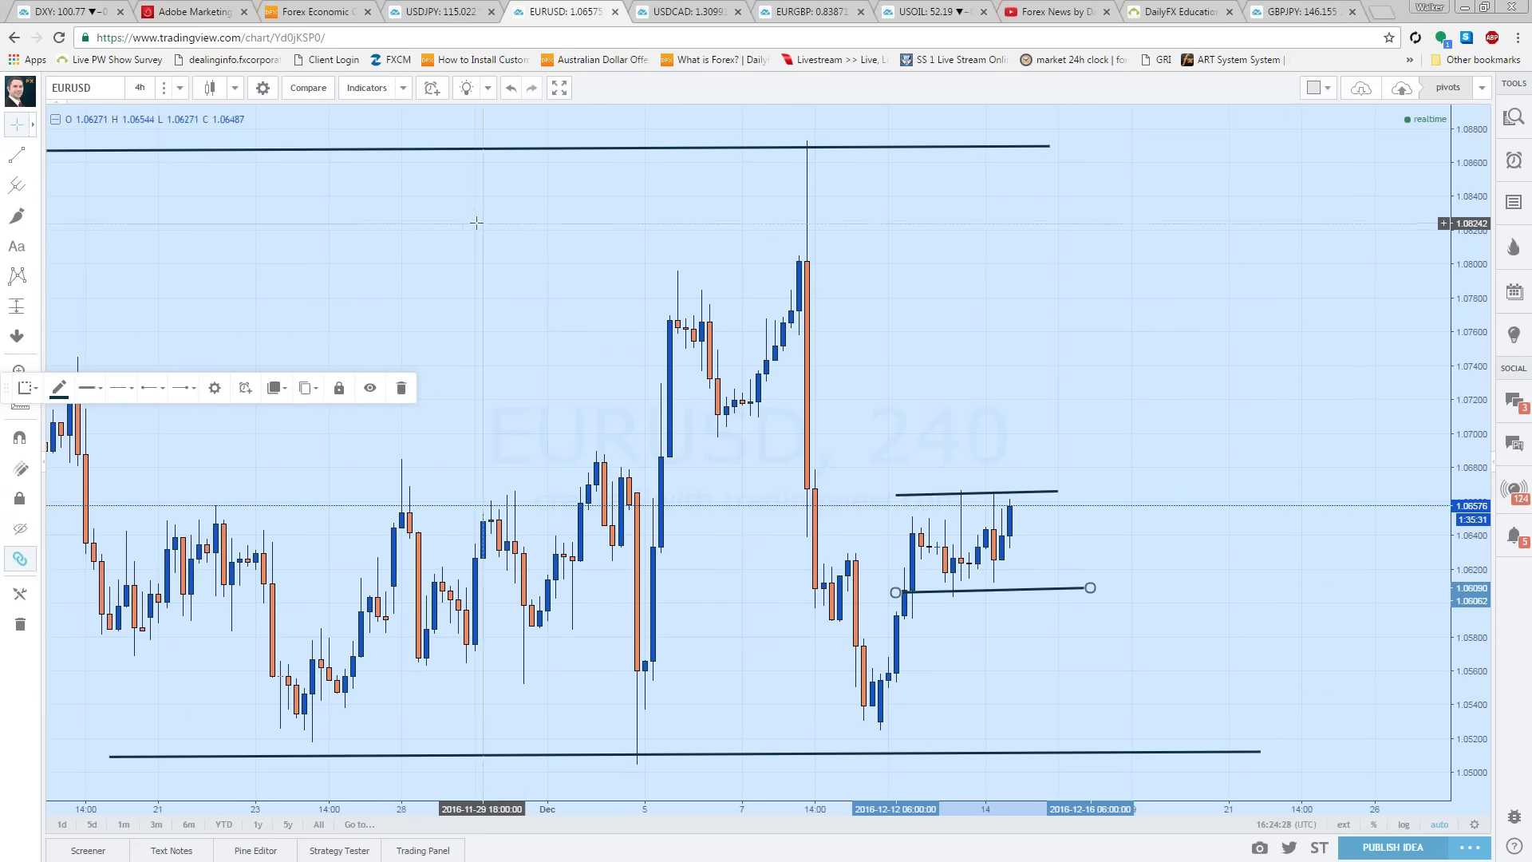
# Step: Insert the Pivot Points Standard indicator by searching 'pivot' in the indicator picker
pyautogui.rightClick(231, 234)
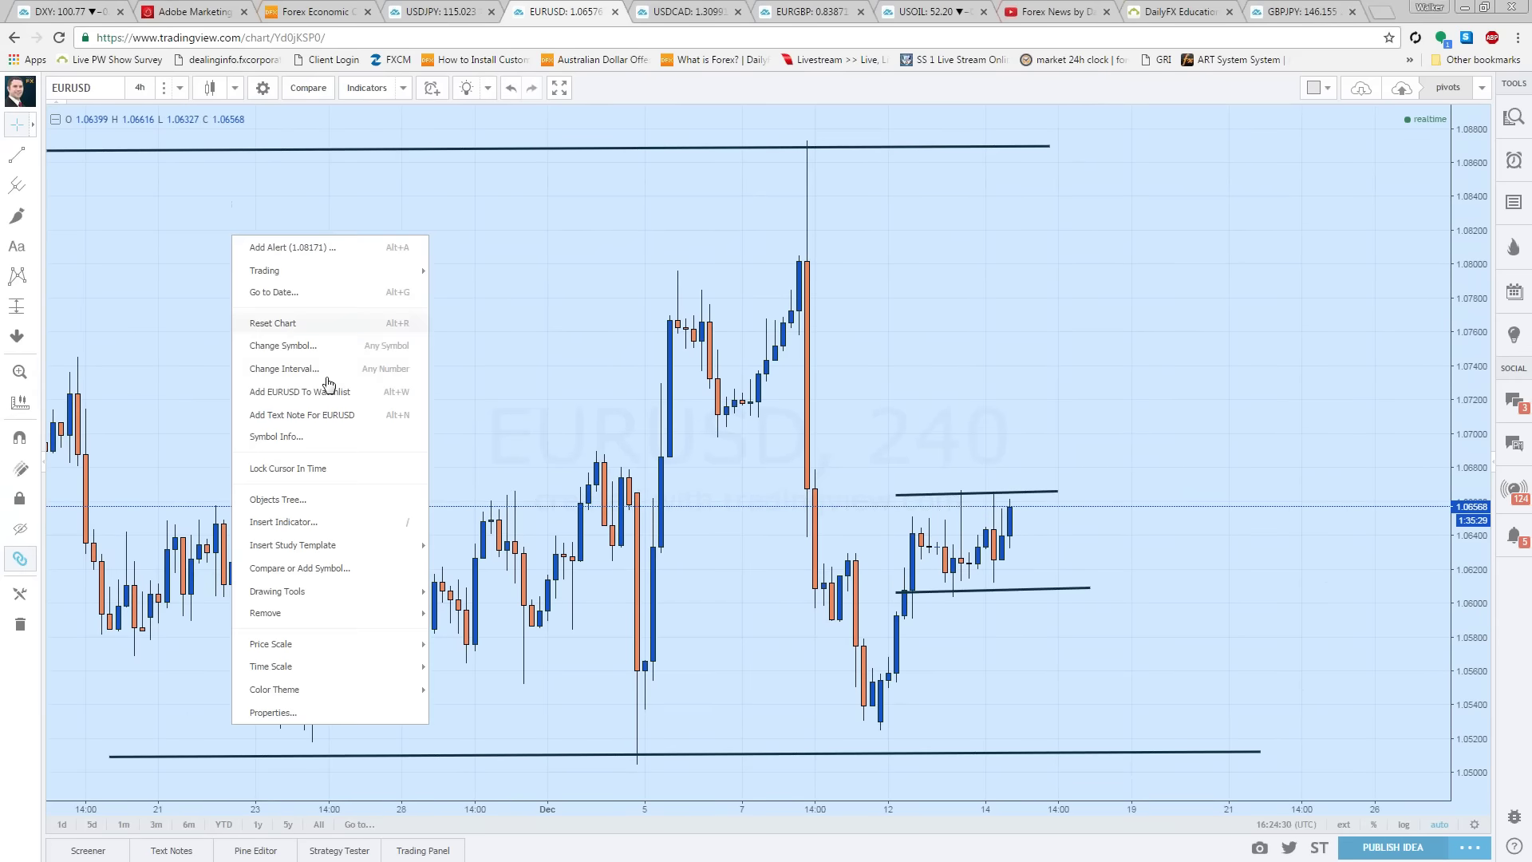
pyautogui.click(260, 523)
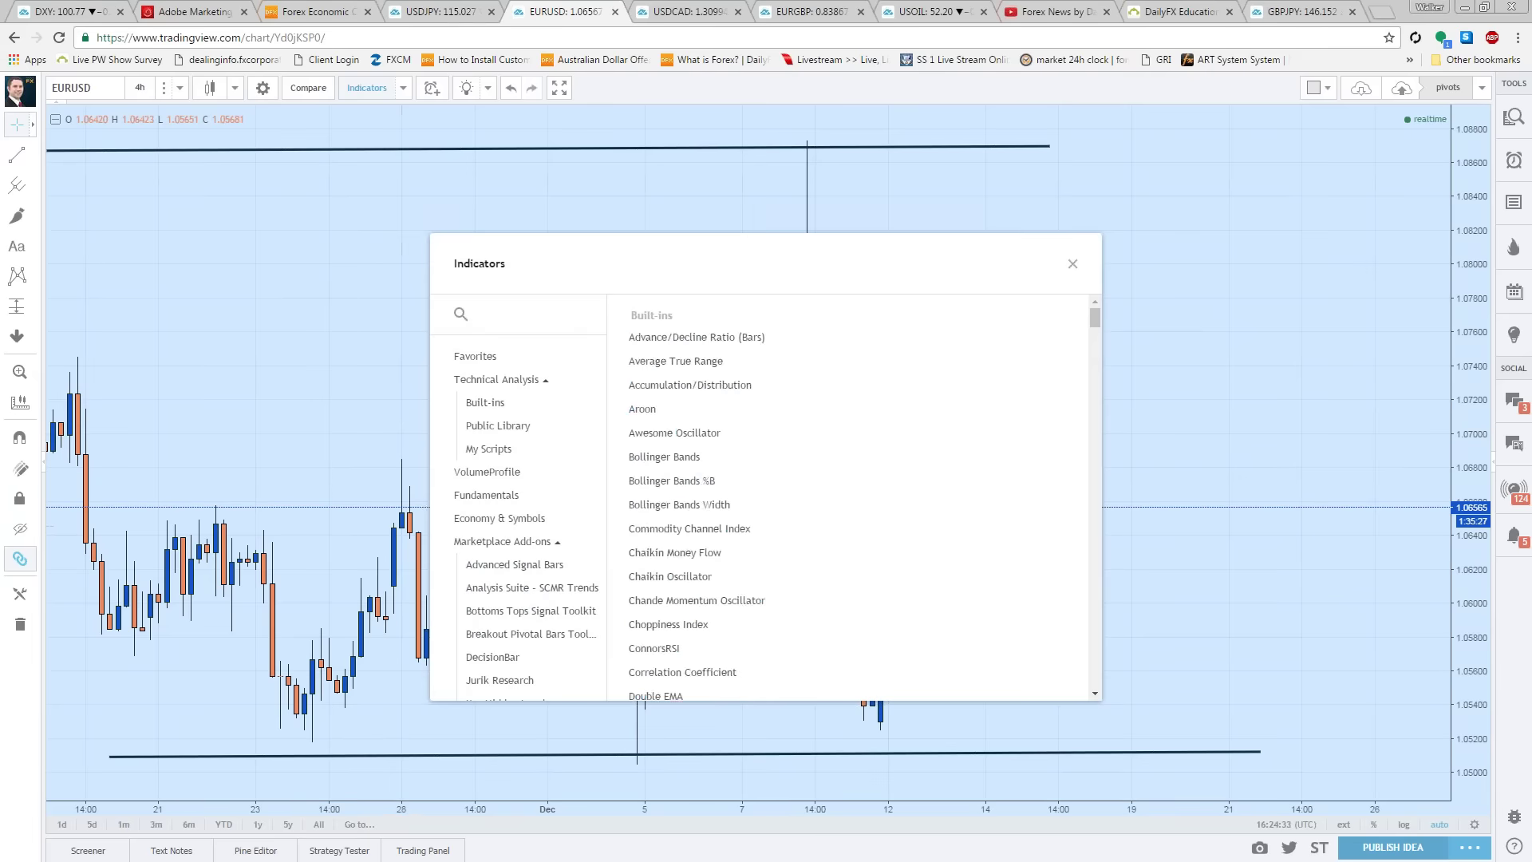
pyautogui.write('pivot')
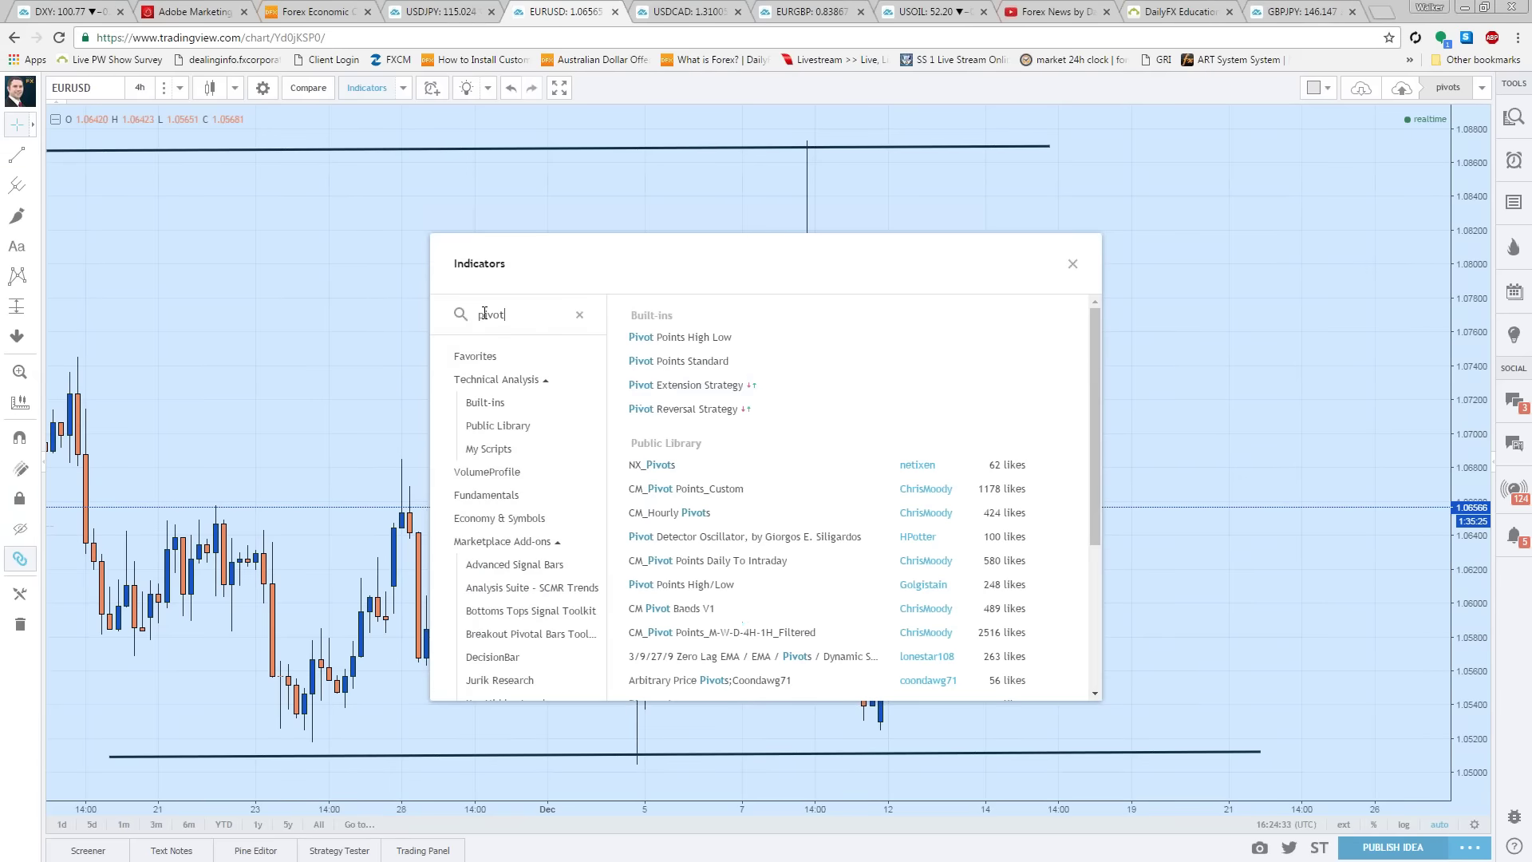
pyautogui.click(671, 364)
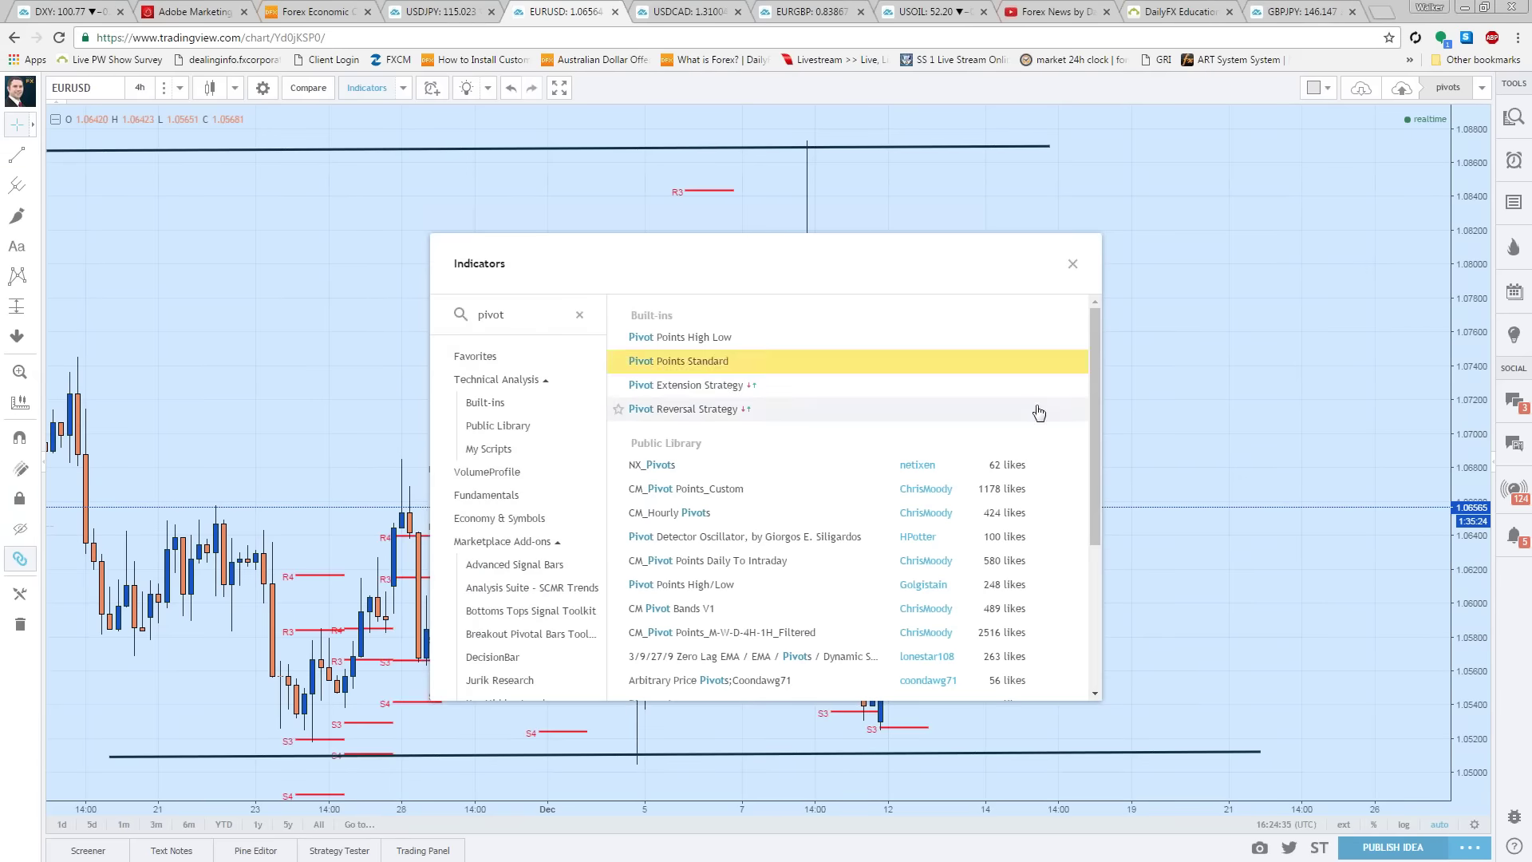
pyautogui.click(1073, 263)
pyautogui.scroll(2, 981, 527)
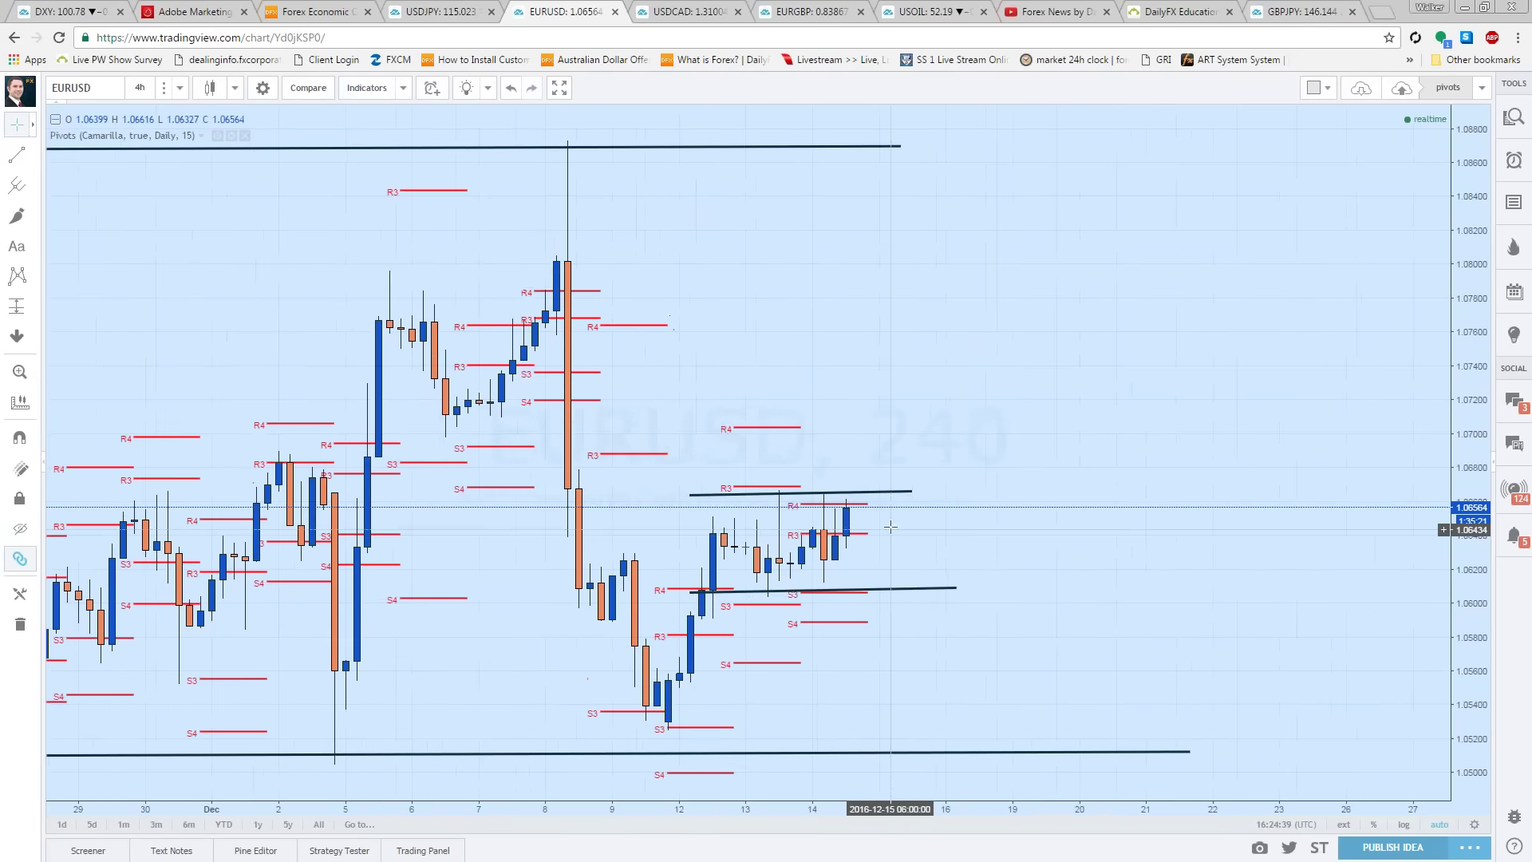
# Step: Delete the upper bracket line near 1.0667, then stretch the price scale around the recent candles
pyautogui.moveTo(977, 539); pyautogui.dragTo(1161, 535)
pyautogui.scroll(1, 1061, 516)
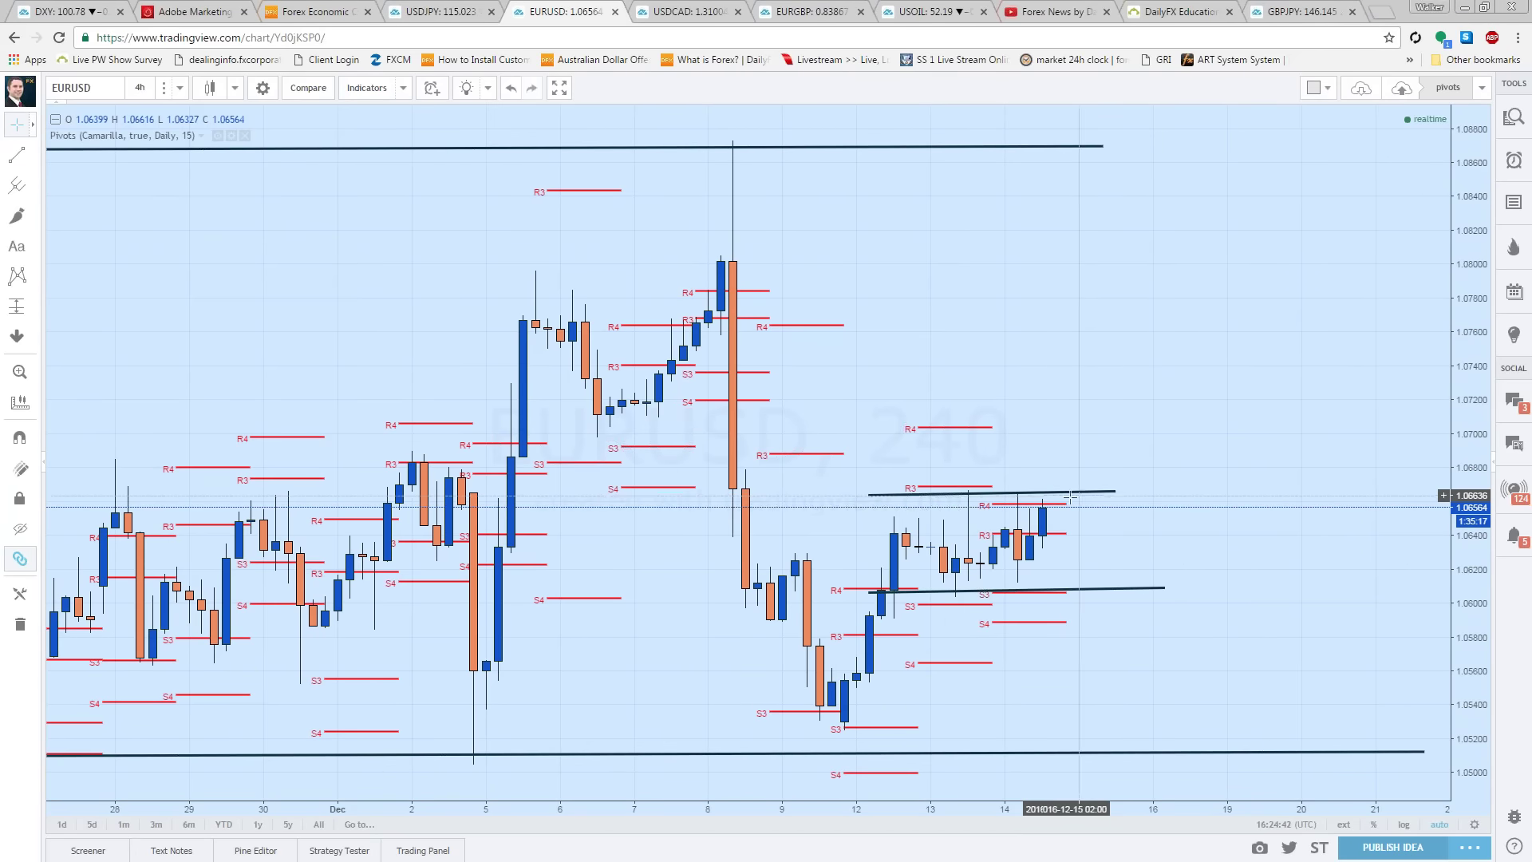
pyautogui.click(996, 496)
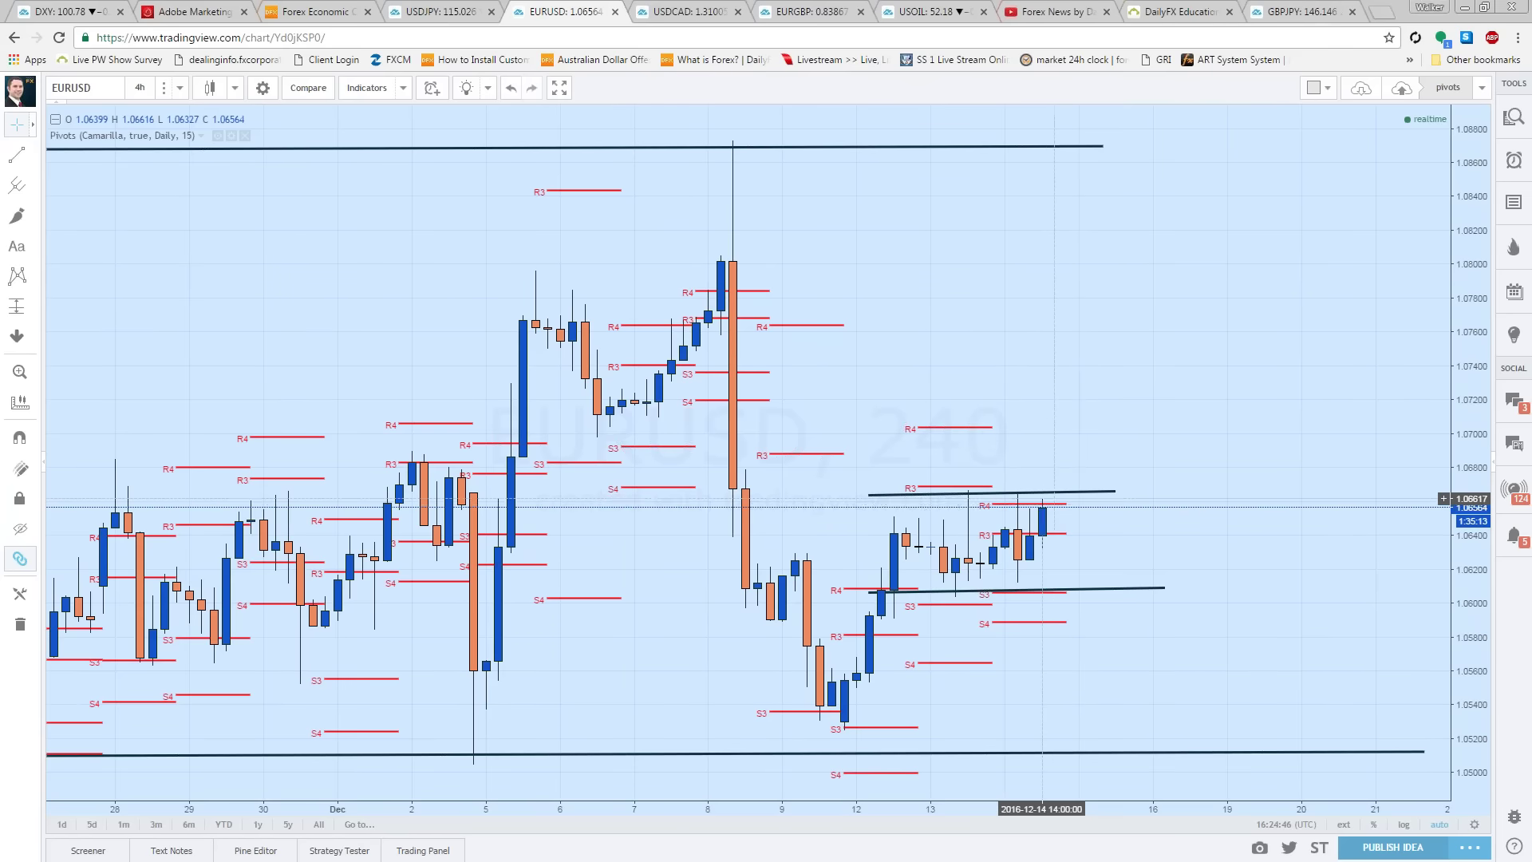
pyautogui.click(1043, 492)
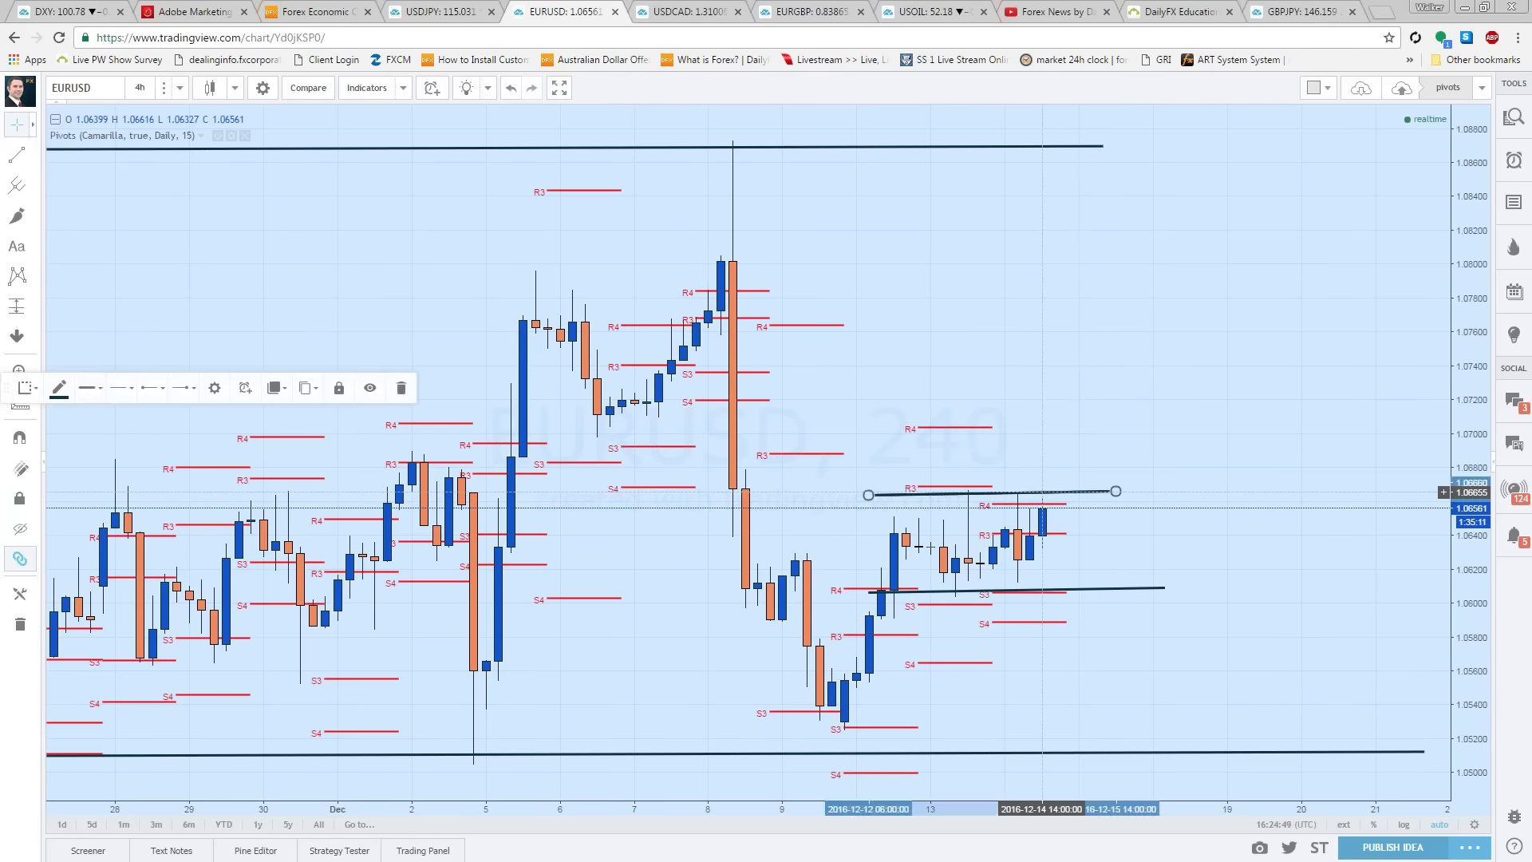
pyautogui.press('Delete')
pyautogui.scroll(3, 1038, 495)
pyautogui.moveTo(1484, 483); pyautogui.dragTo(1484, 447)
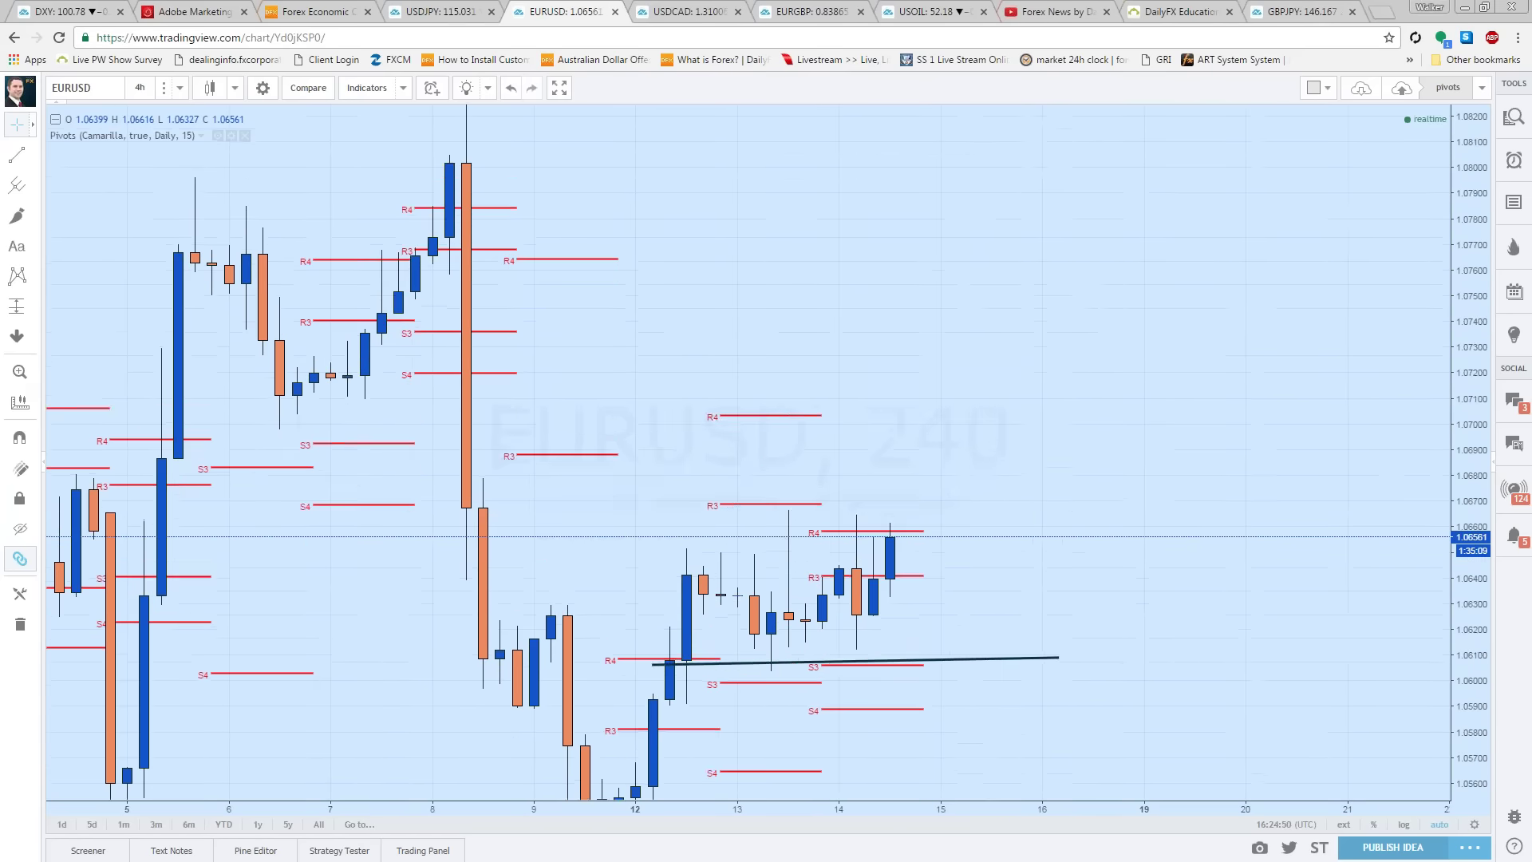
pyautogui.moveTo(934, 502); pyautogui.dragTo(1019, 346)
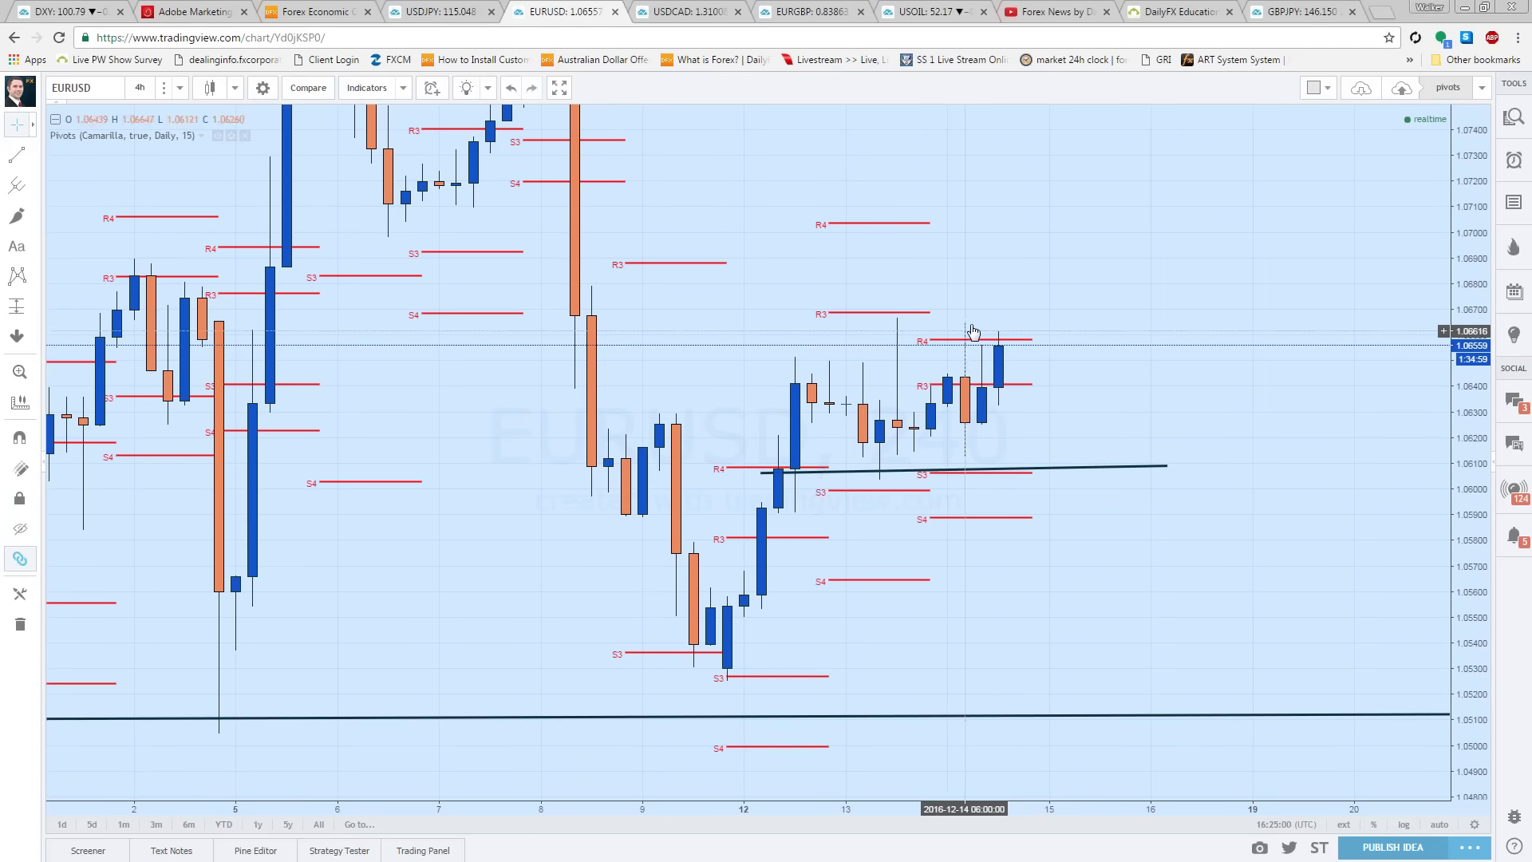
# Step: With the Brush, circle the latest candle at R4, mark R3 and sketch a climb toward 1.074
pyautogui.click(17, 216)
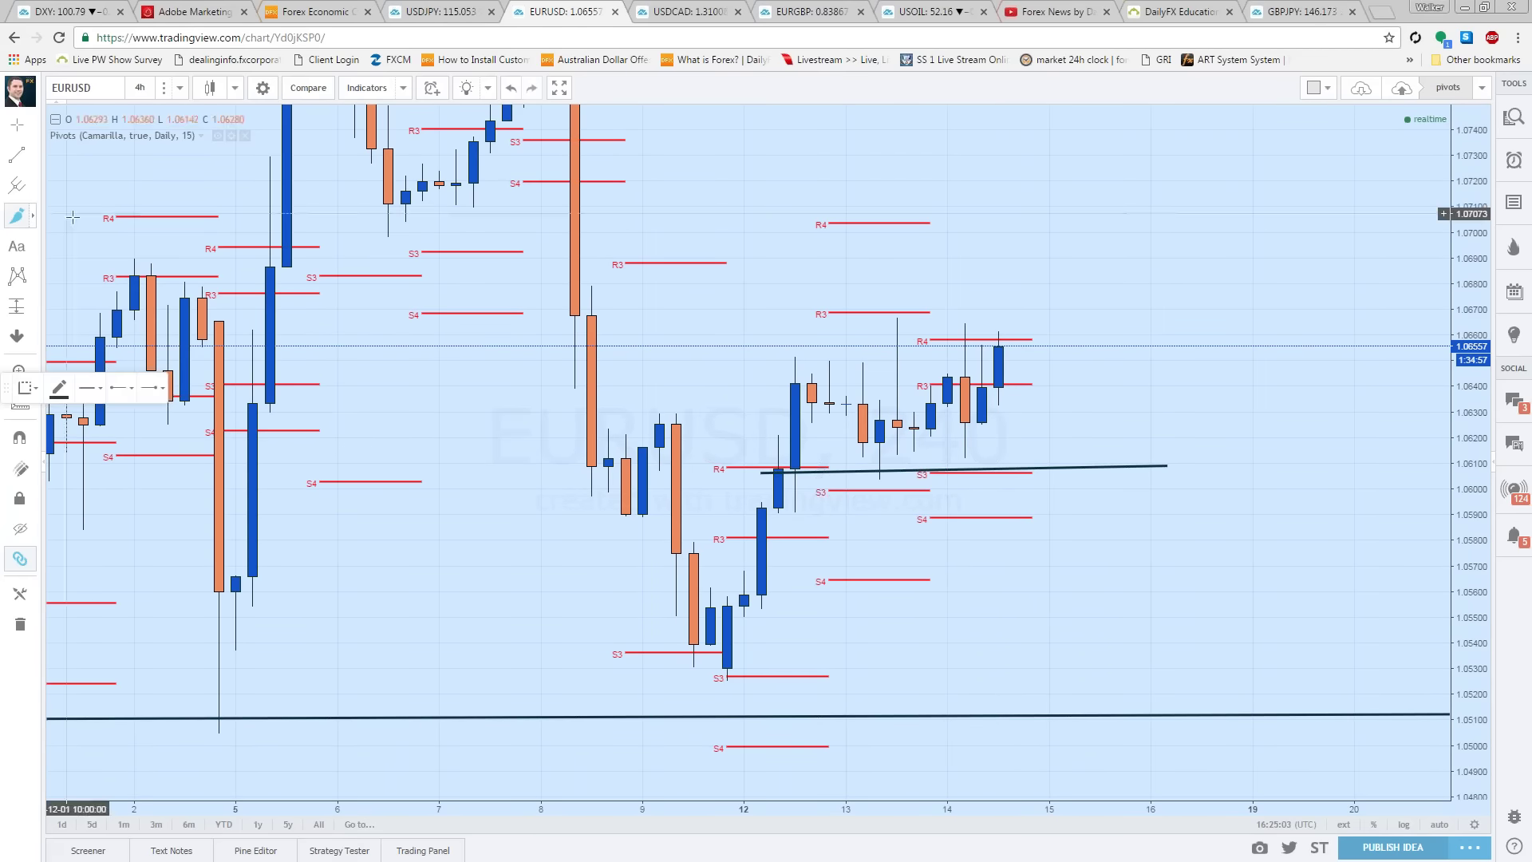
pyautogui.click(33, 215)
pyautogui.click(72, 224)
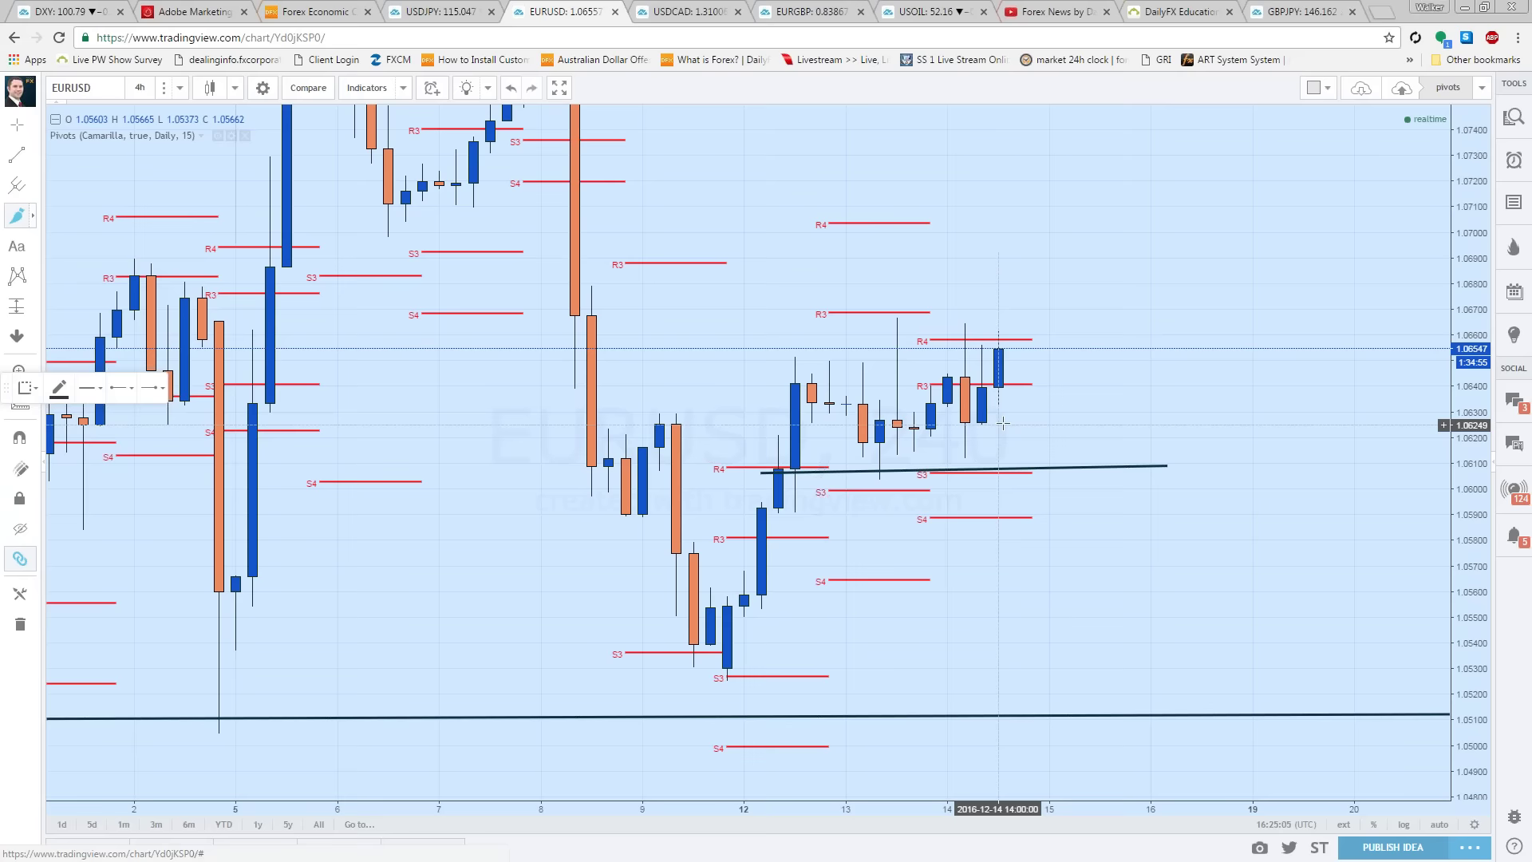
pyautogui.moveTo(1000, 335)
pyautogui.mouseDown()
pyautogui.moveTo(1004, 349)
pyautogui.moveTo(1011, 315)
pyautogui.moveTo(987, 322)
pyautogui.mouseUp()
pyautogui.moveTo(814, 319); pyautogui.dragTo(1100, 310)
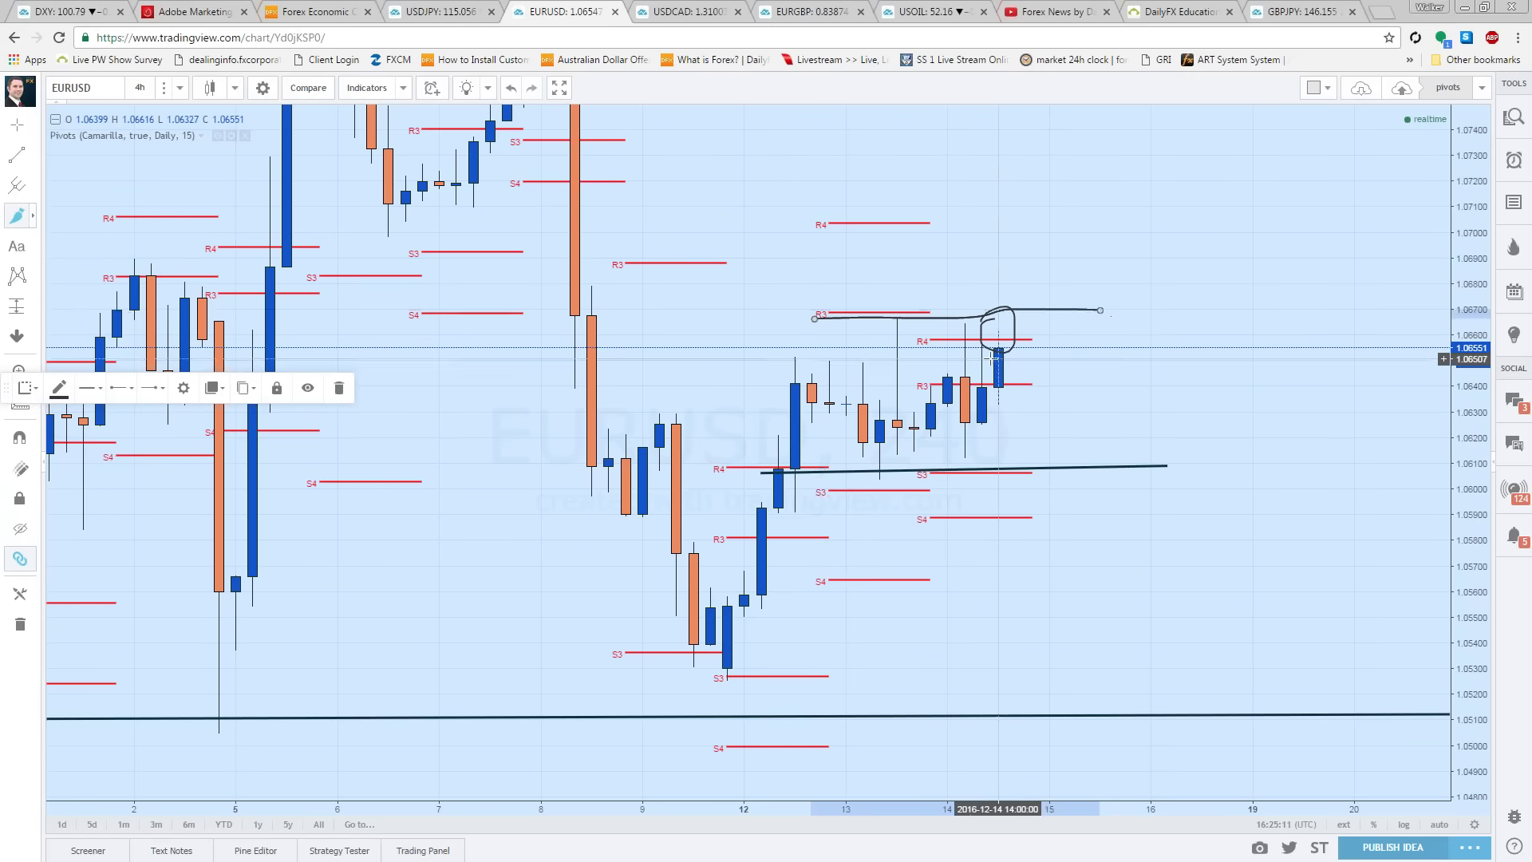
pyautogui.moveTo(982, 356)
pyautogui.mouseDown()
pyautogui.moveTo(1043, 160)
pyautogui.moveTo(1066, 141)
pyautogui.mouseUp()
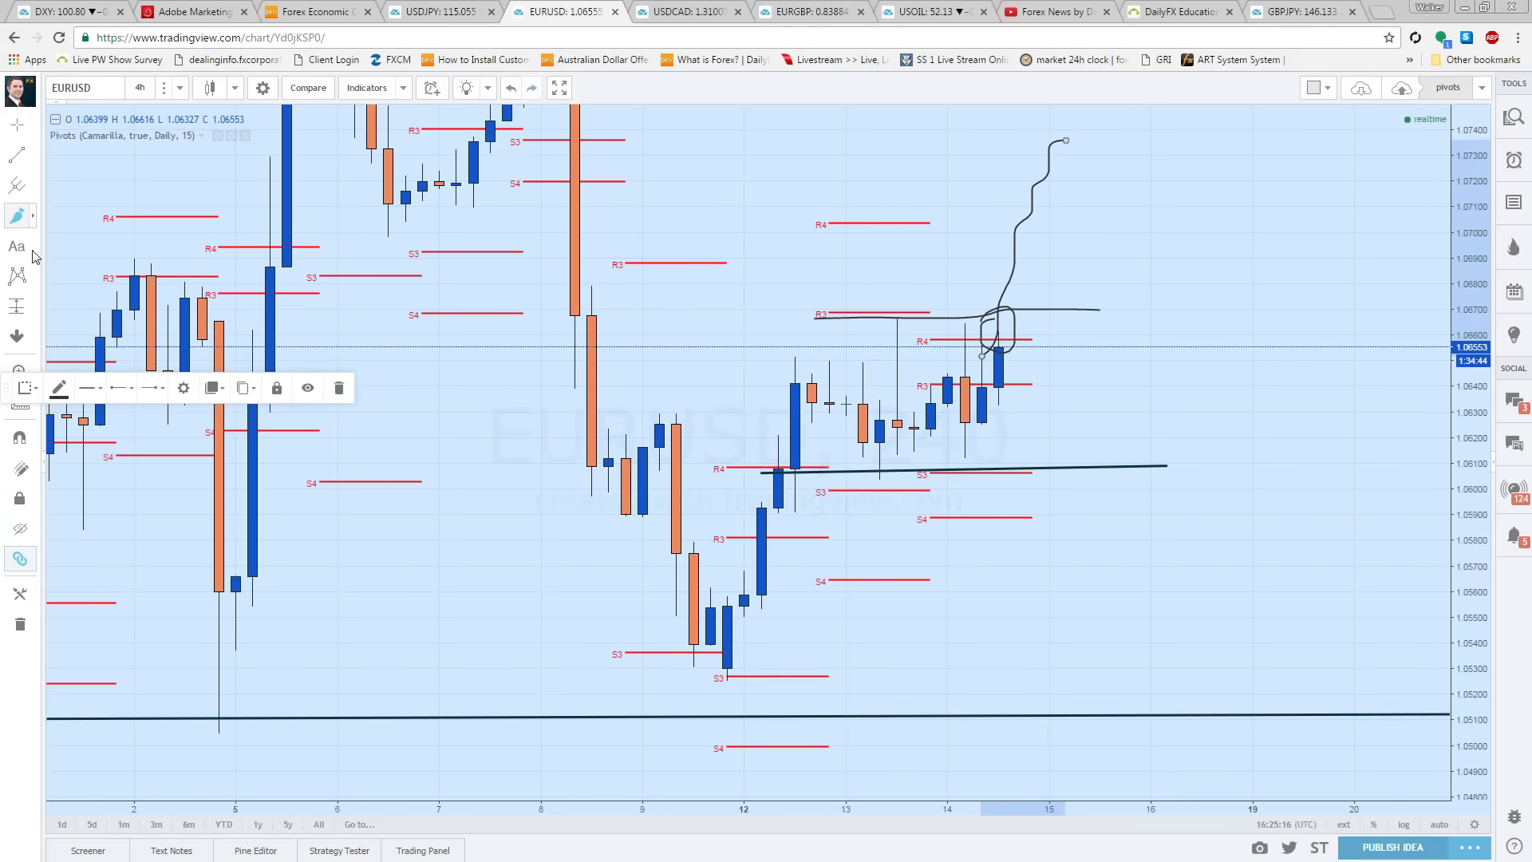
pyautogui.click(33, 306)
pyautogui.click(144, 424)
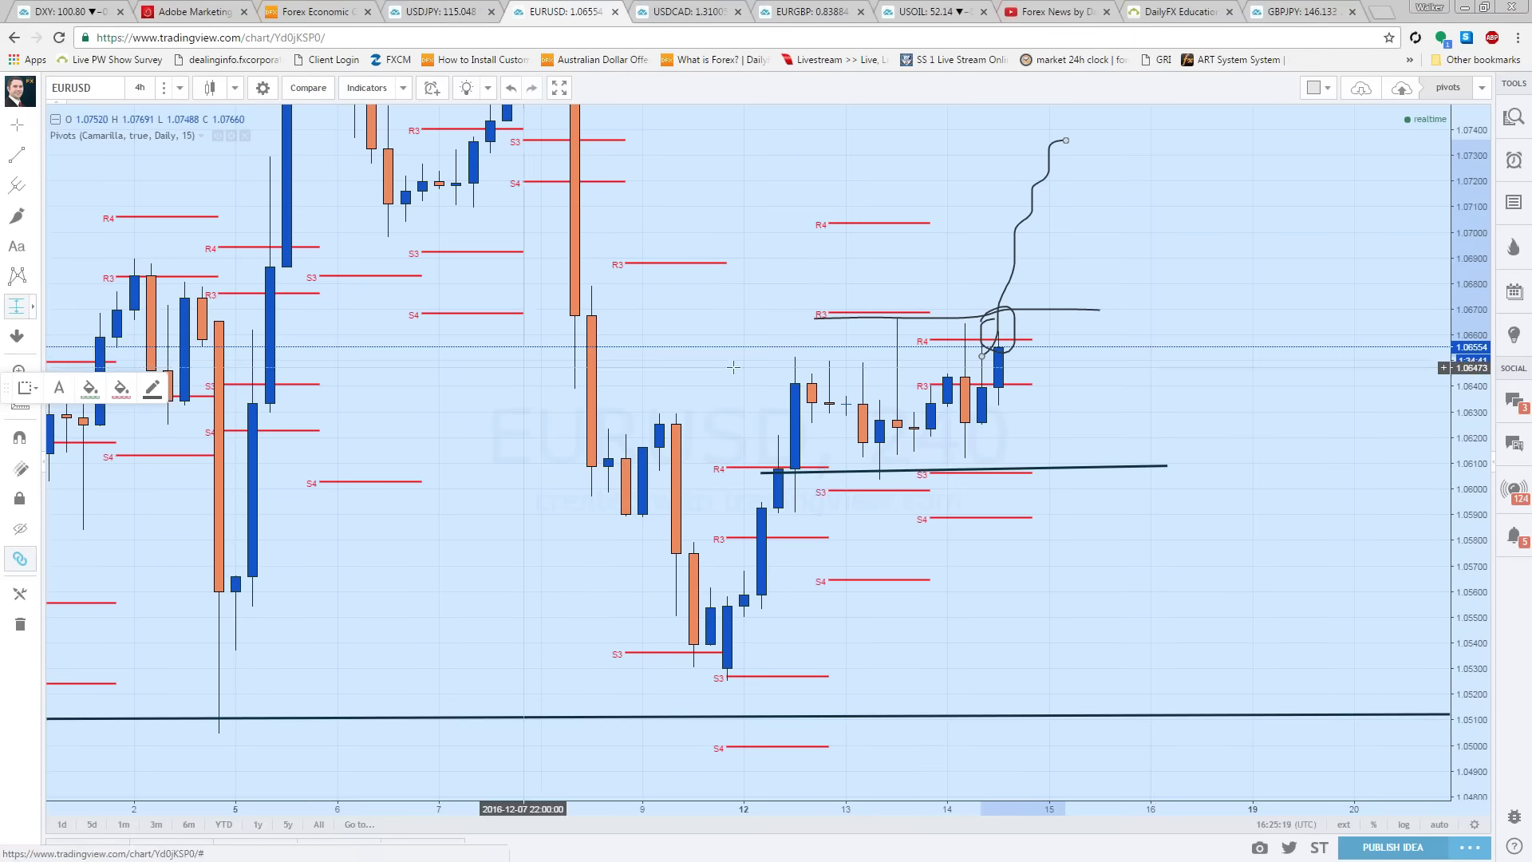
pyautogui.click(928, 339)
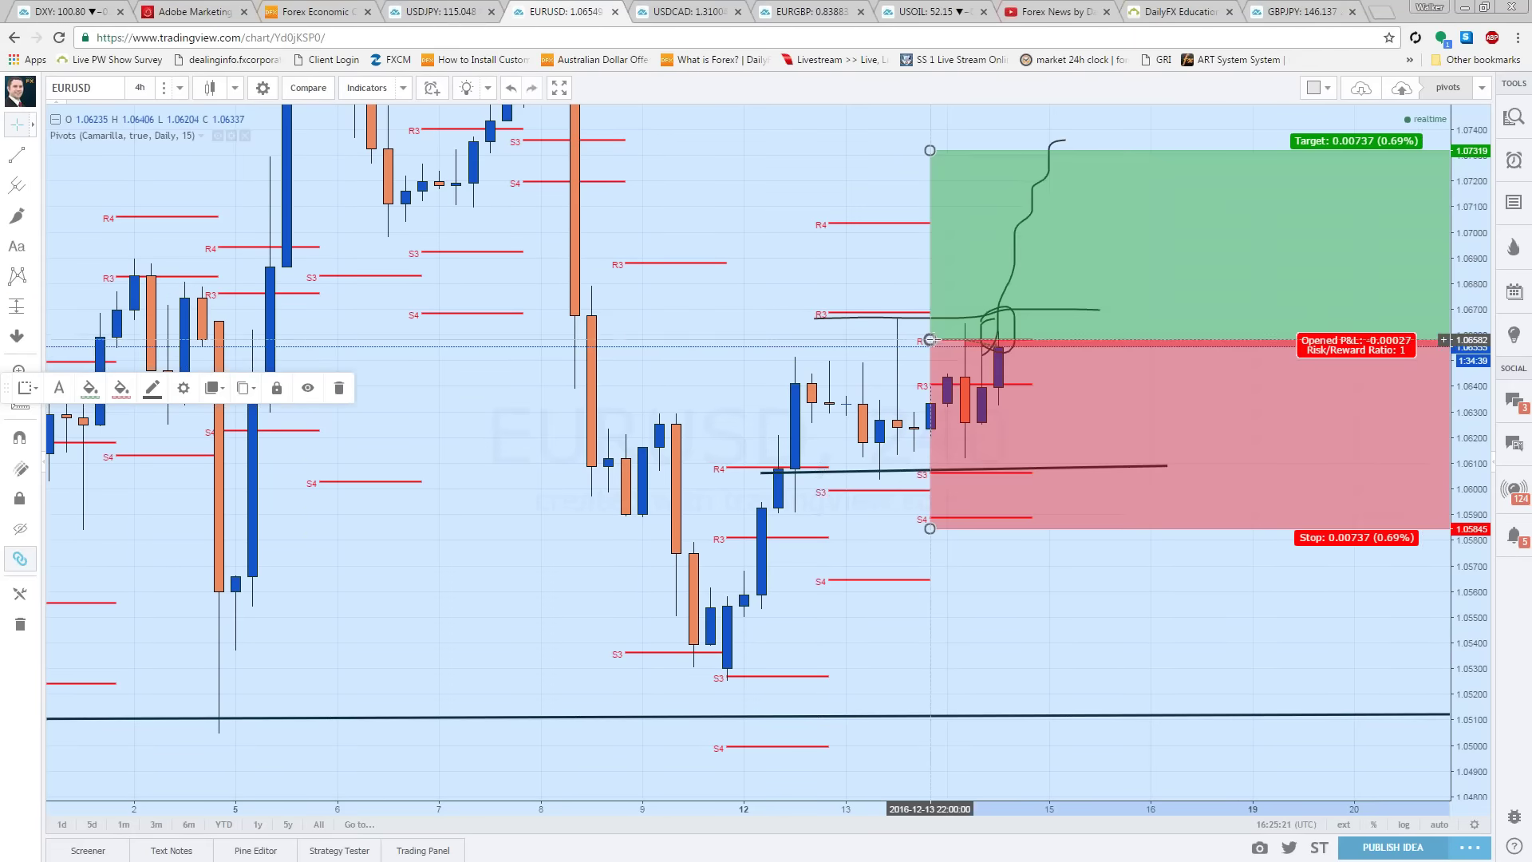
pyautogui.moveTo(1169, 582); pyautogui.dragTo(793, 582)
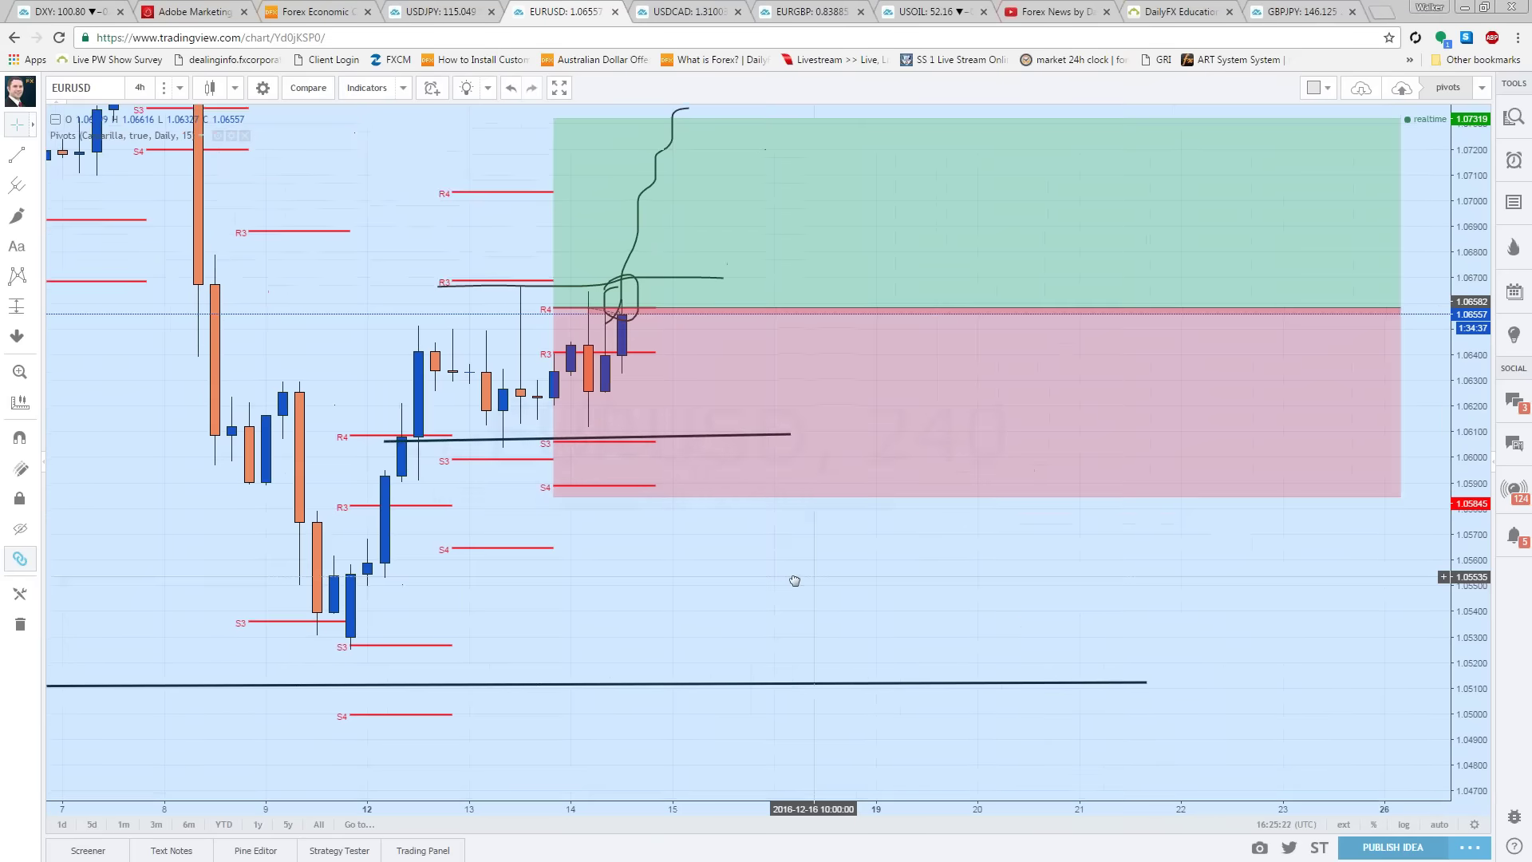
pyautogui.moveTo(1393, 335); pyautogui.dragTo(716, 335)
pyautogui.moveTo(546, 524); pyautogui.dragTo(564, 383)
pyautogui.moveTo(547, 149); pyautogui.dragTo(539, 194)
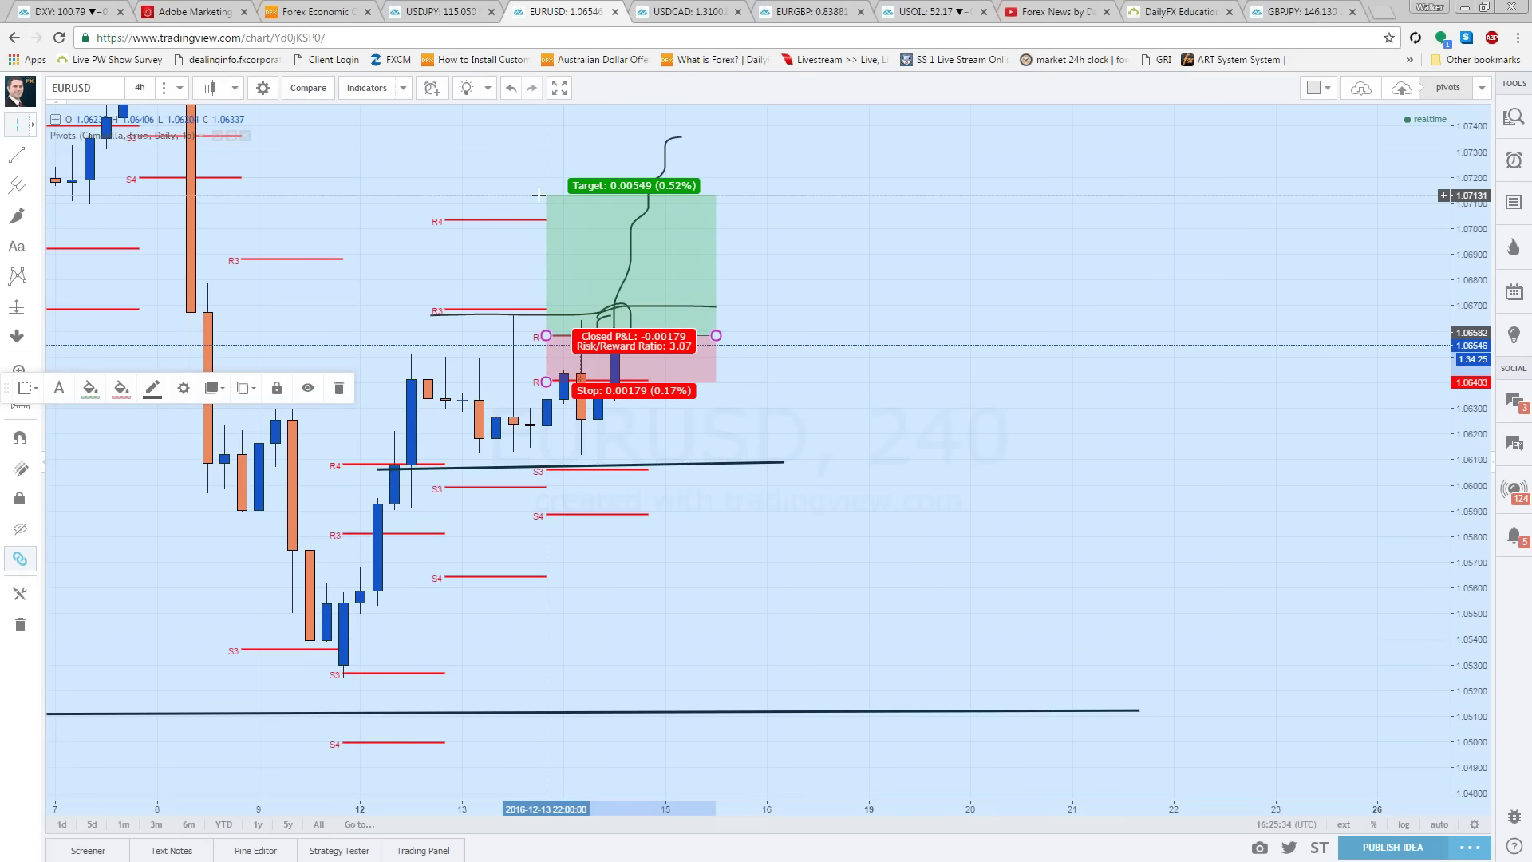
pyautogui.moveTo(538, 196); pyautogui.dragTo(529, 243)
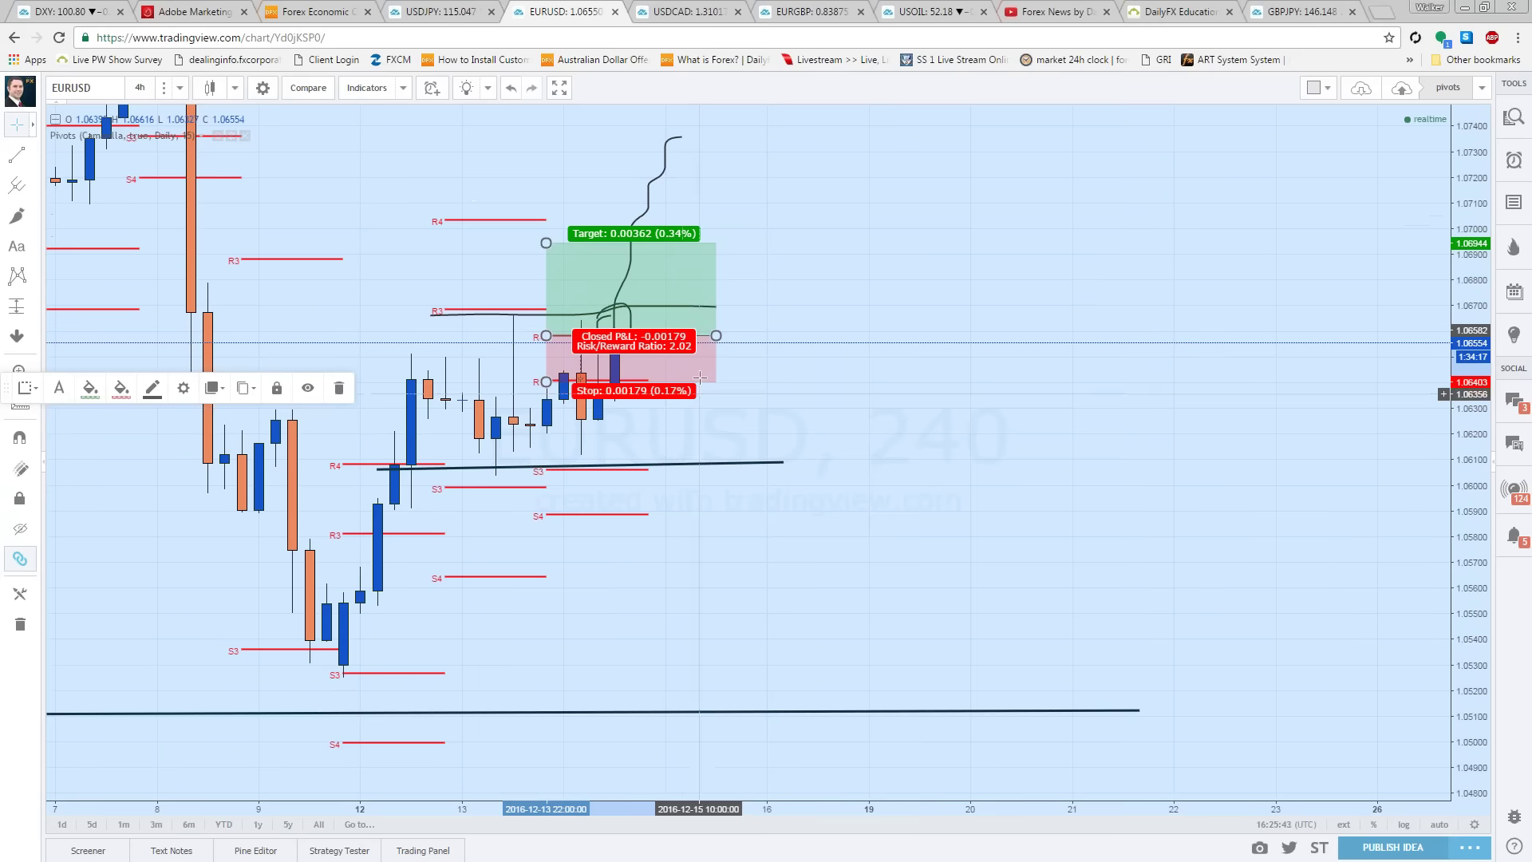
pyautogui.press('Delete')
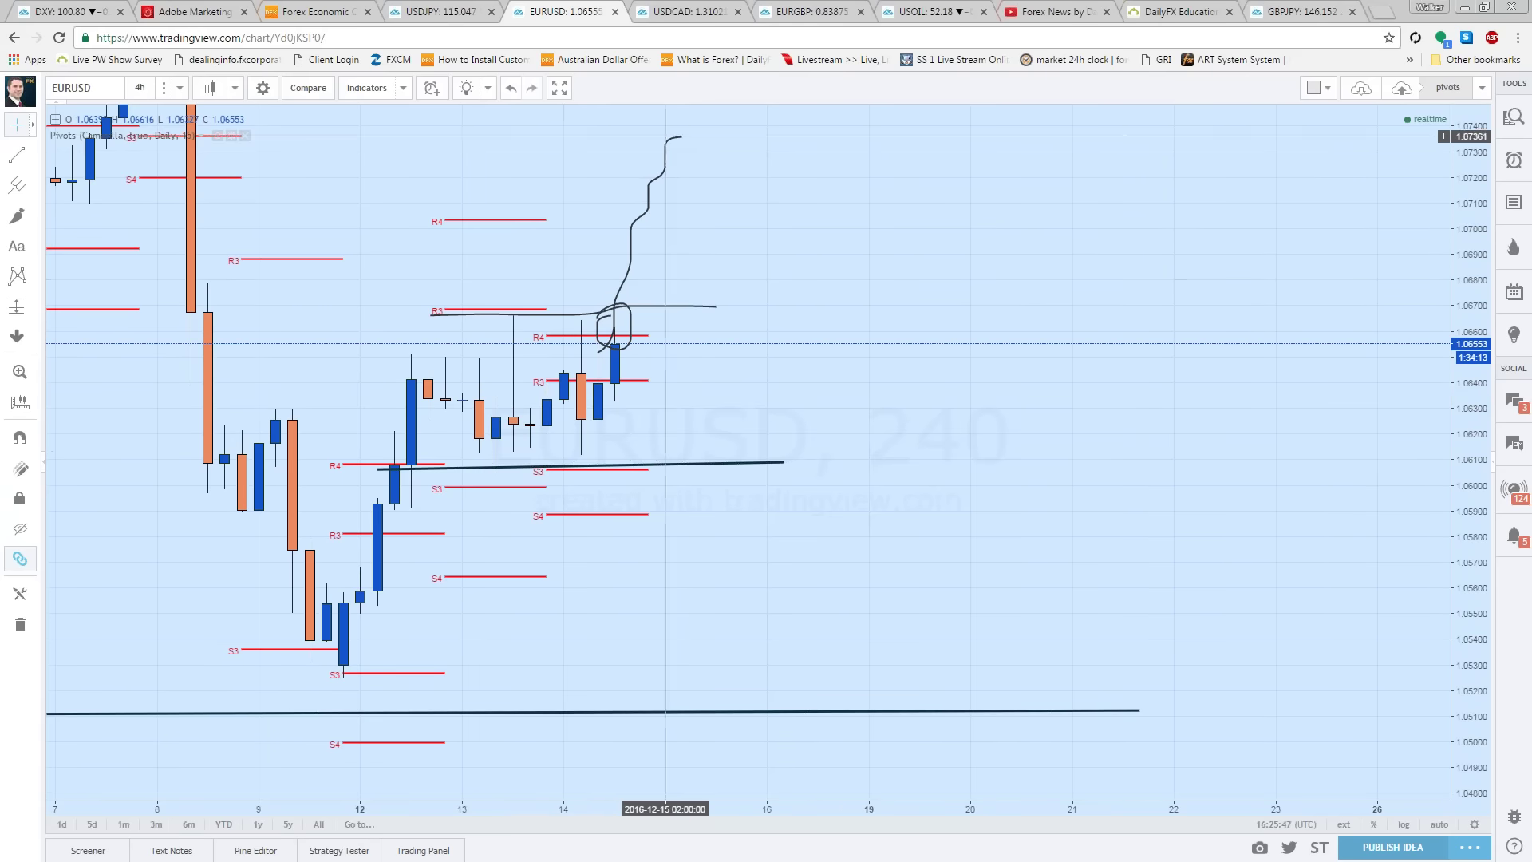
# Step: Remove all drawings and draw a trend line from the latest candle's high down to S3
pyautogui.click(21, 624)
pyautogui.click(34, 156)
pyautogui.click(88, 154)
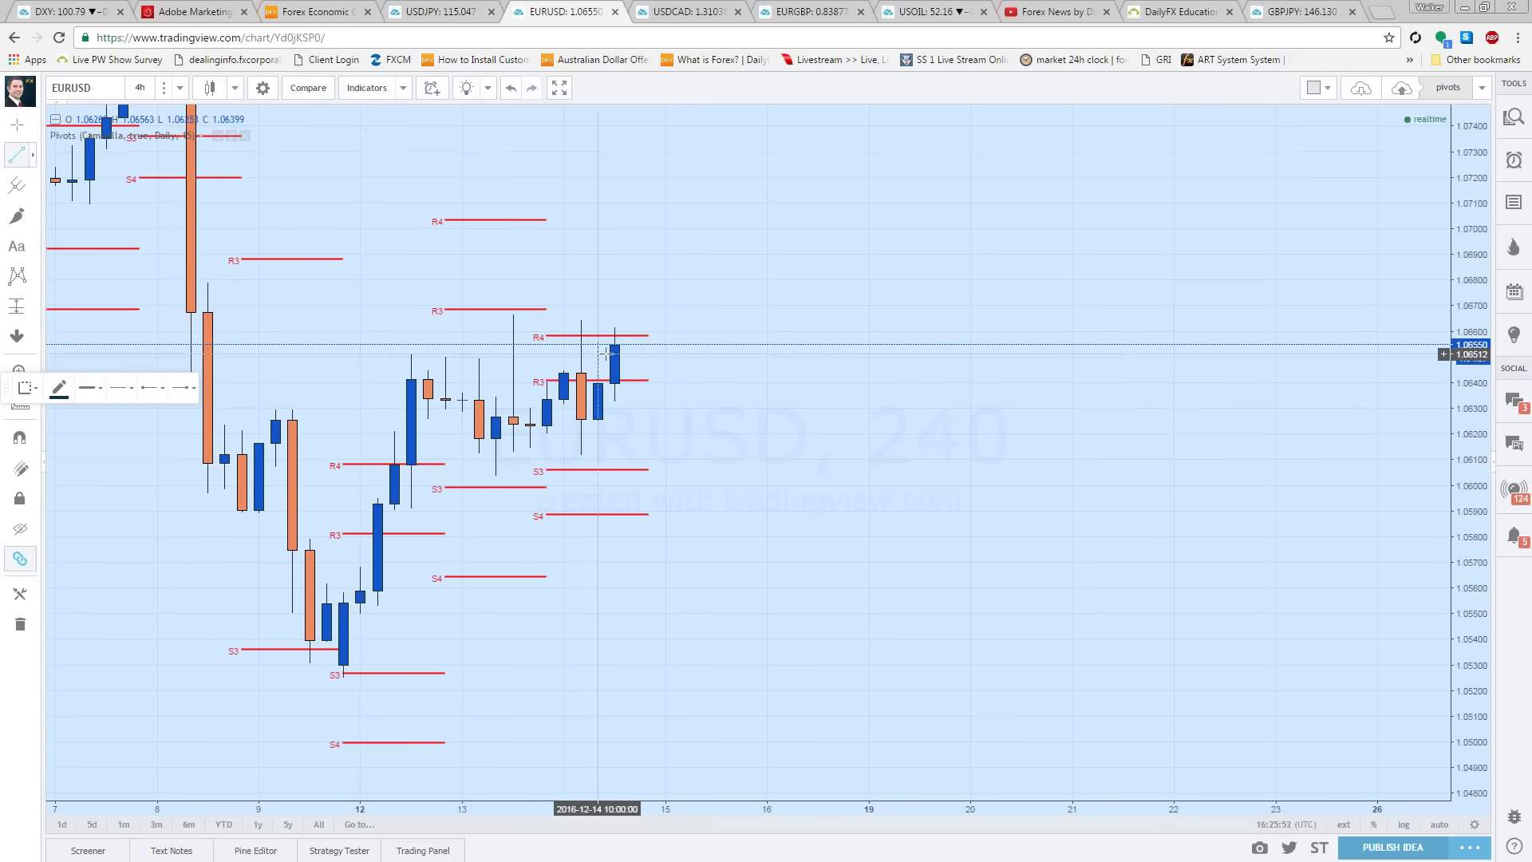
pyautogui.click(614, 345)
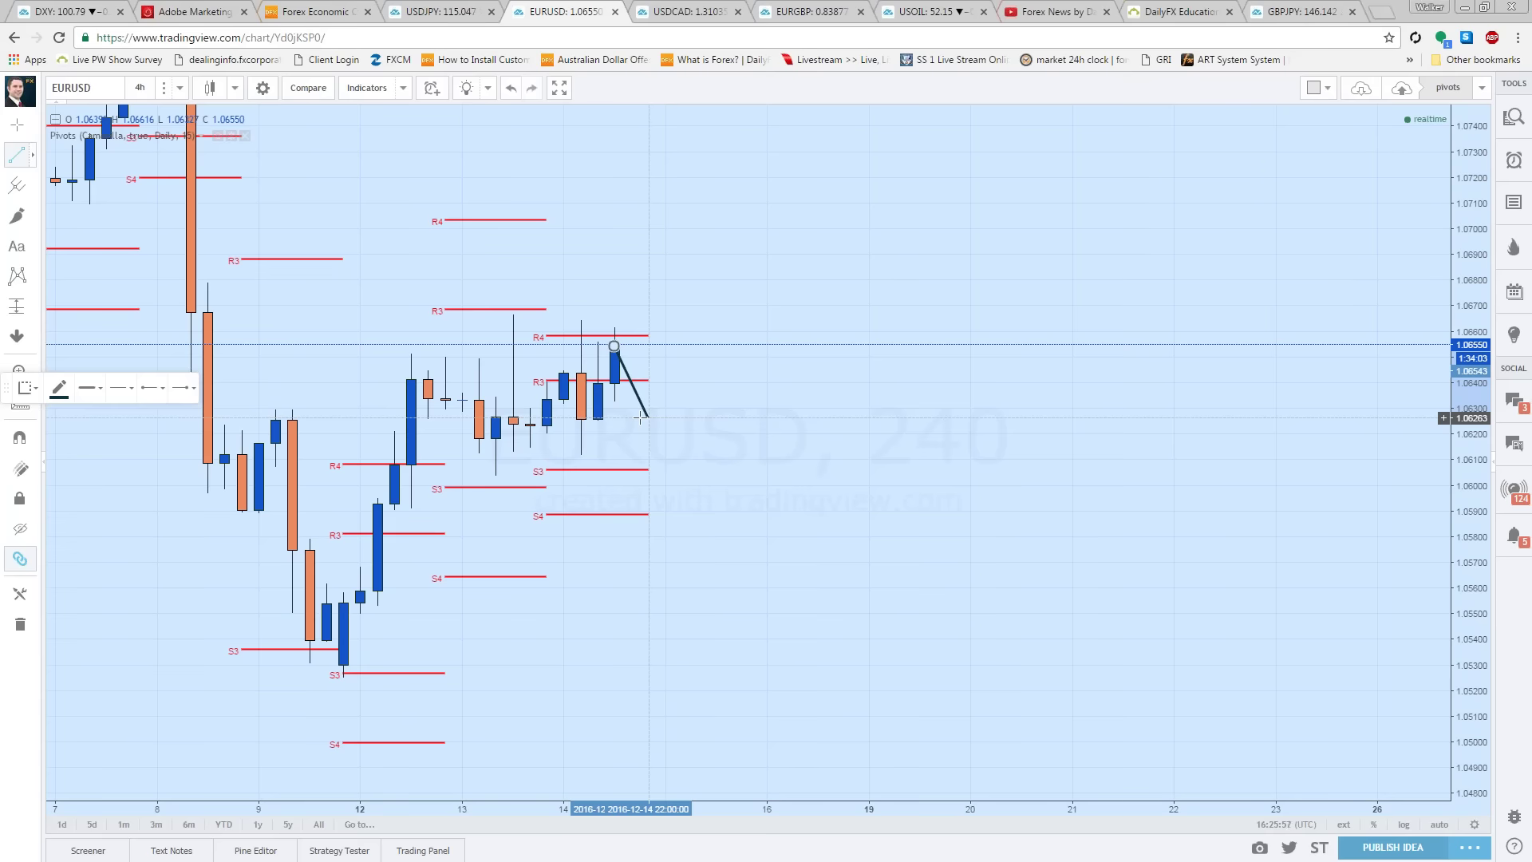
pyautogui.click(629, 469)
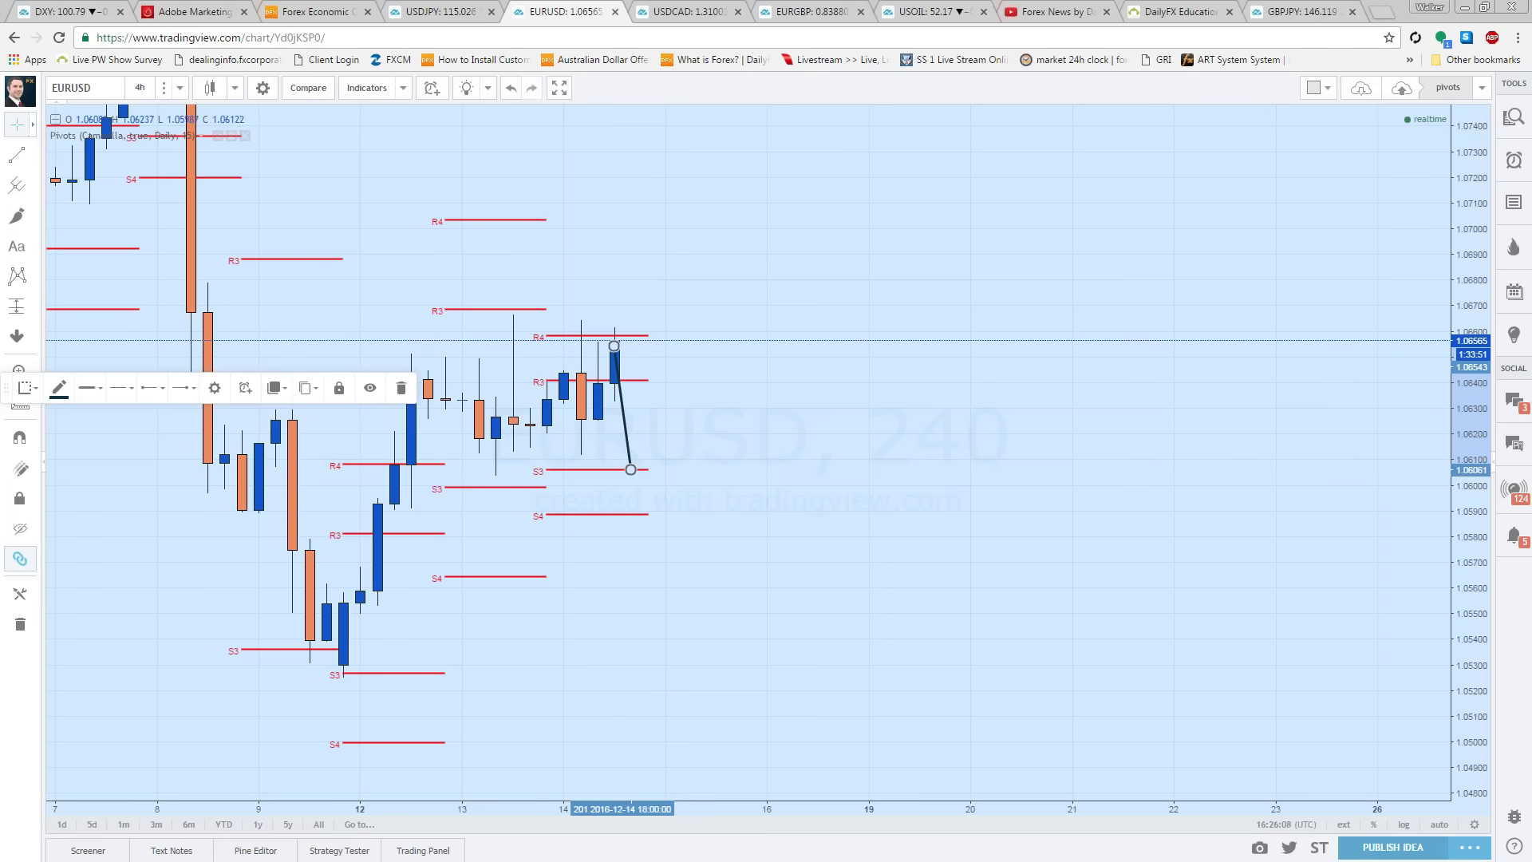
# Step: Draw a support line near 1.0604 and nudge the descending line's lower end
pyautogui.click(34, 155)
pyautogui.click(96, 154)
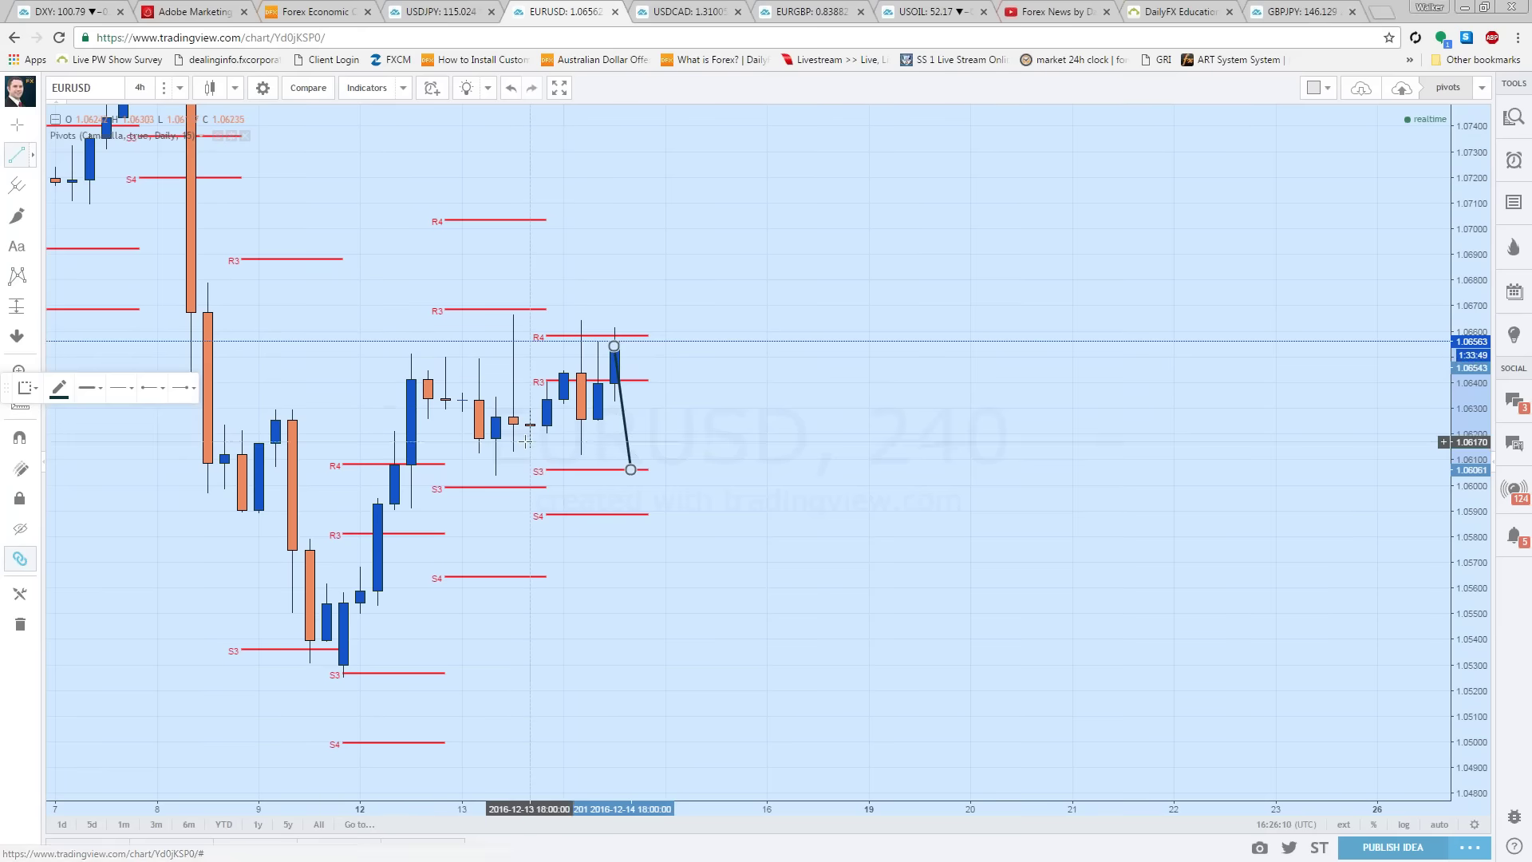
pyautogui.click(478, 476)
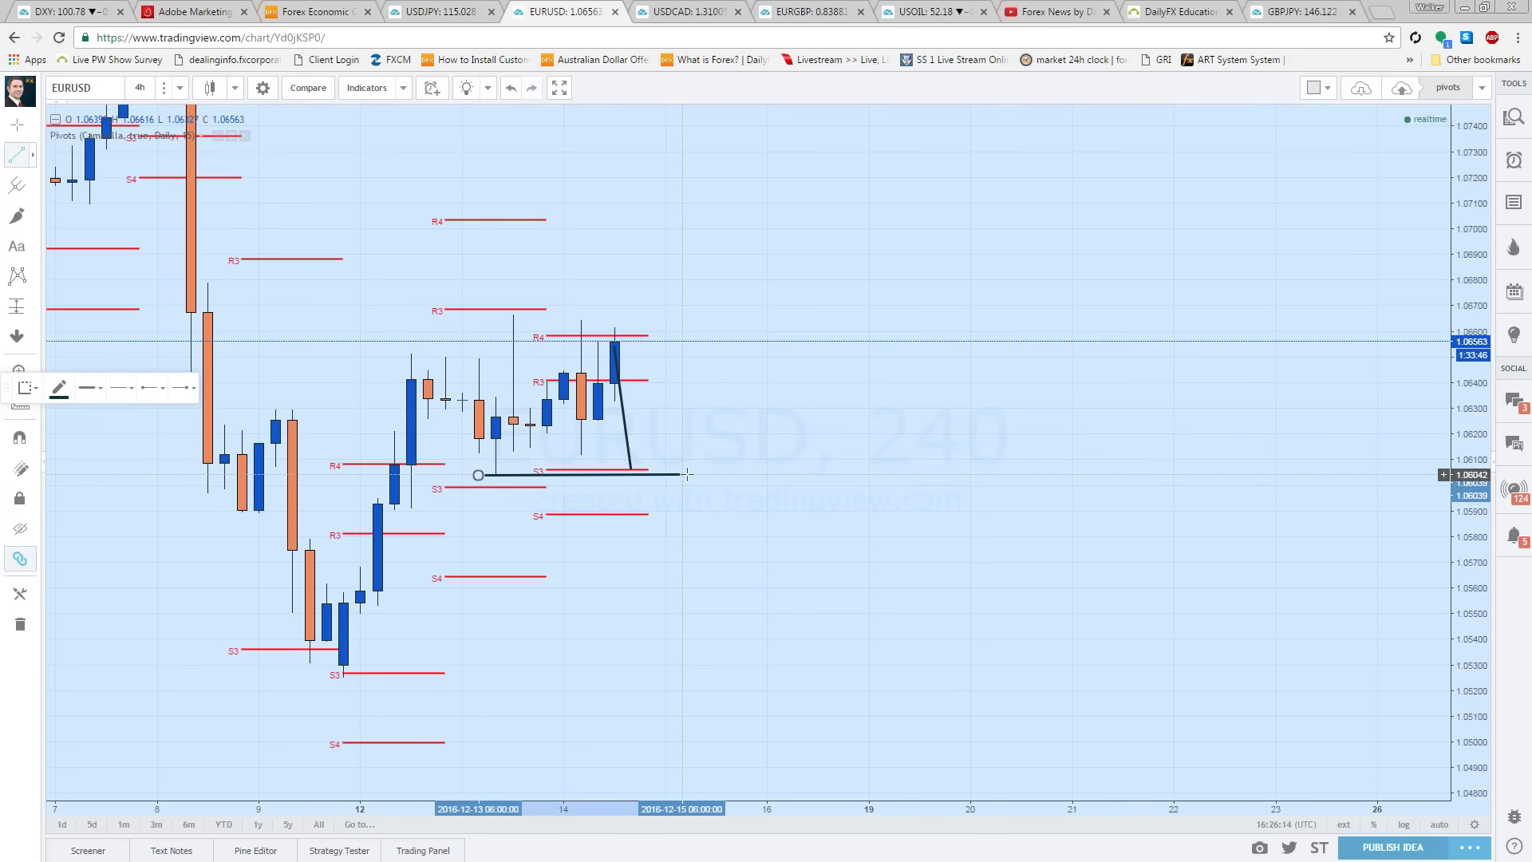
pyautogui.click(686, 474)
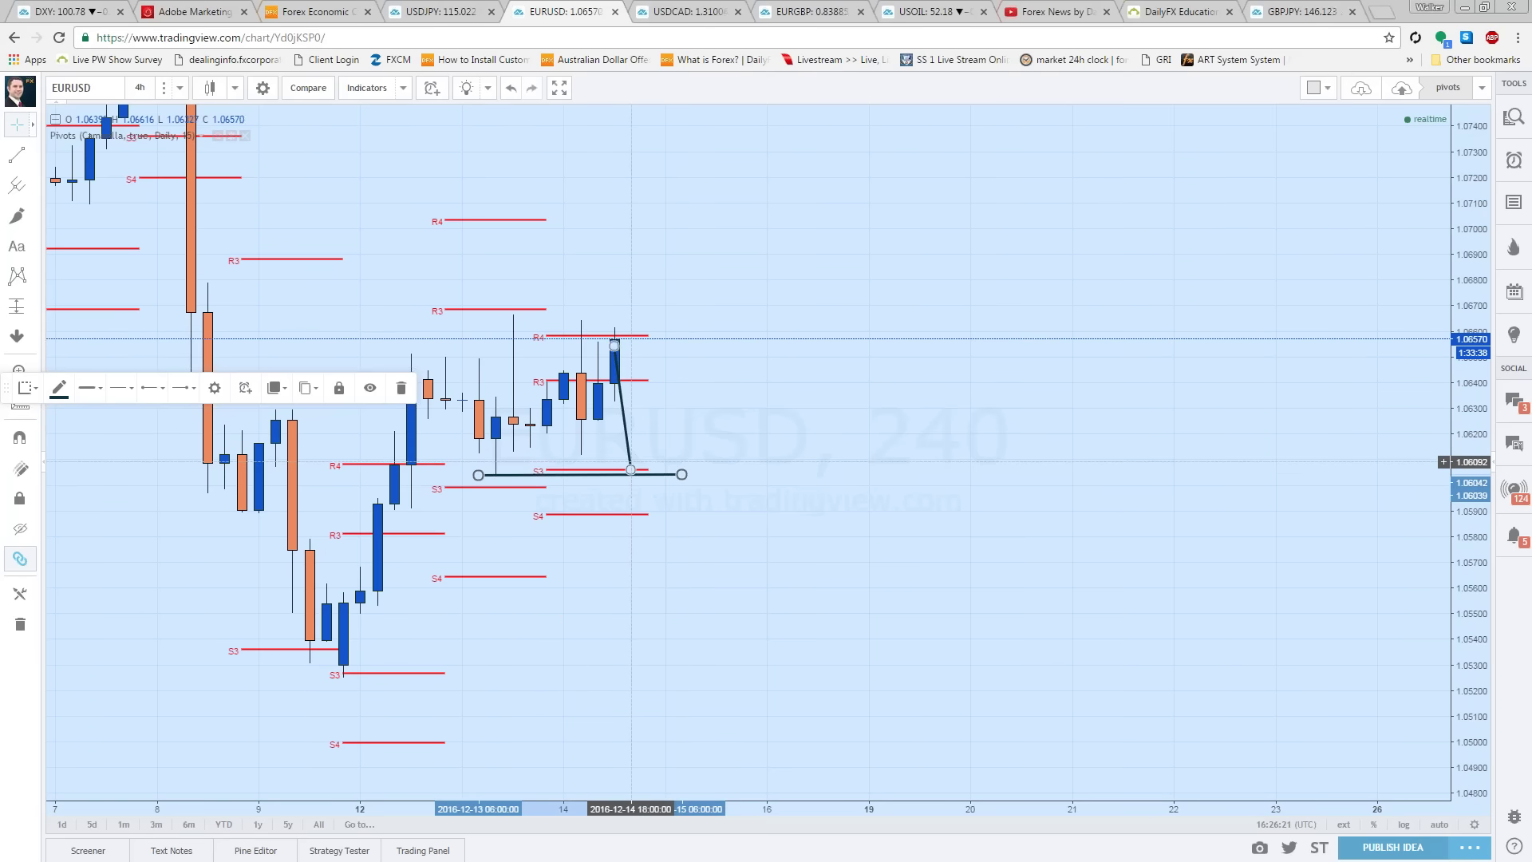
pyautogui.click(630, 470)
pyautogui.moveTo(630, 469)
pyautogui.mouseDown()
pyautogui.moveTo(648, 517)
pyautogui.moveTo(631, 468)
pyautogui.mouseUp()
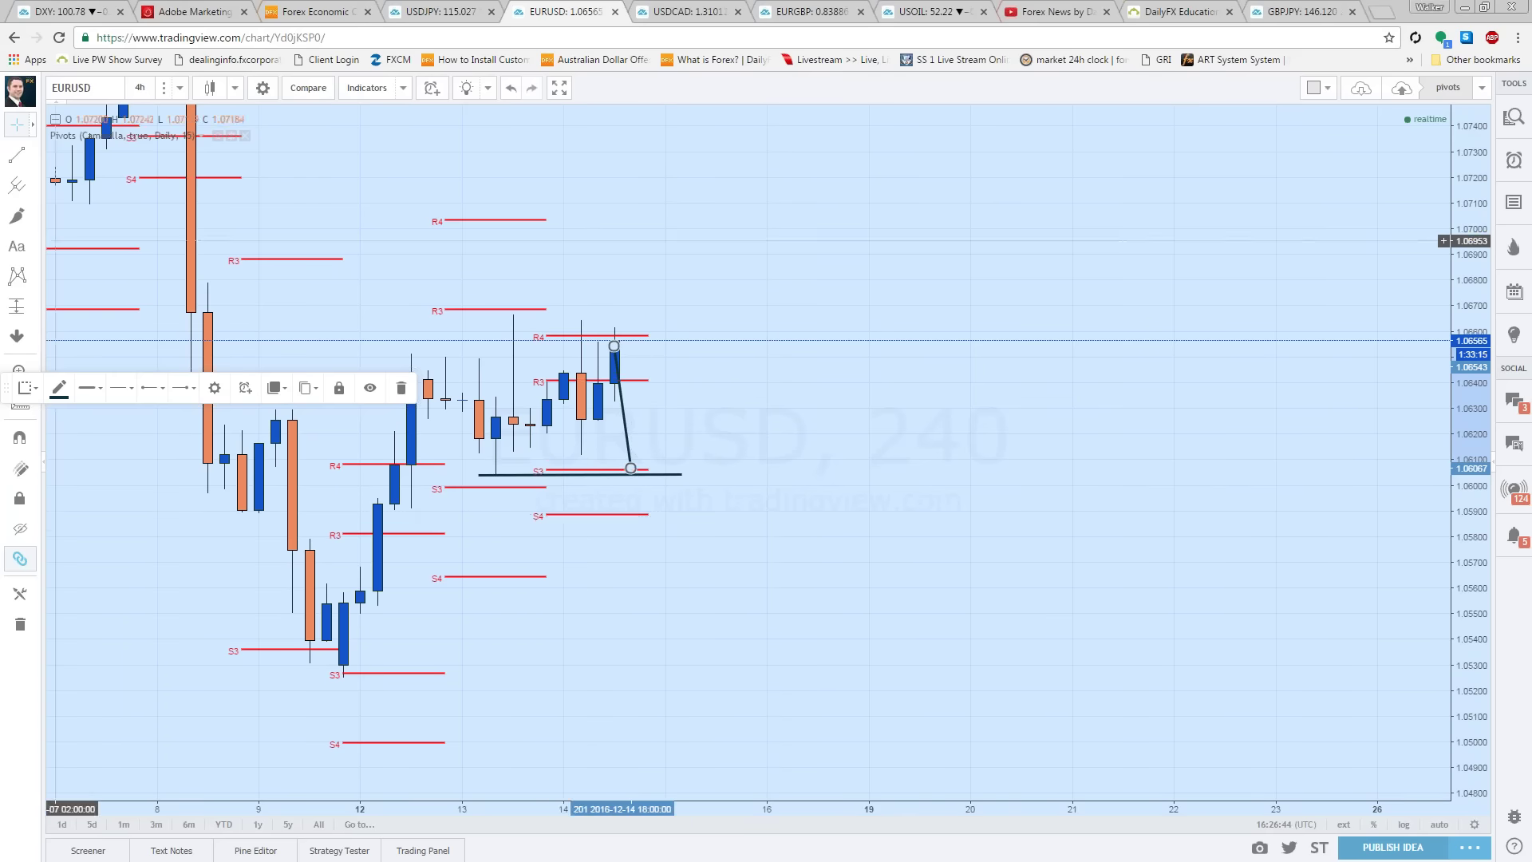
pyautogui.click(35, 300)
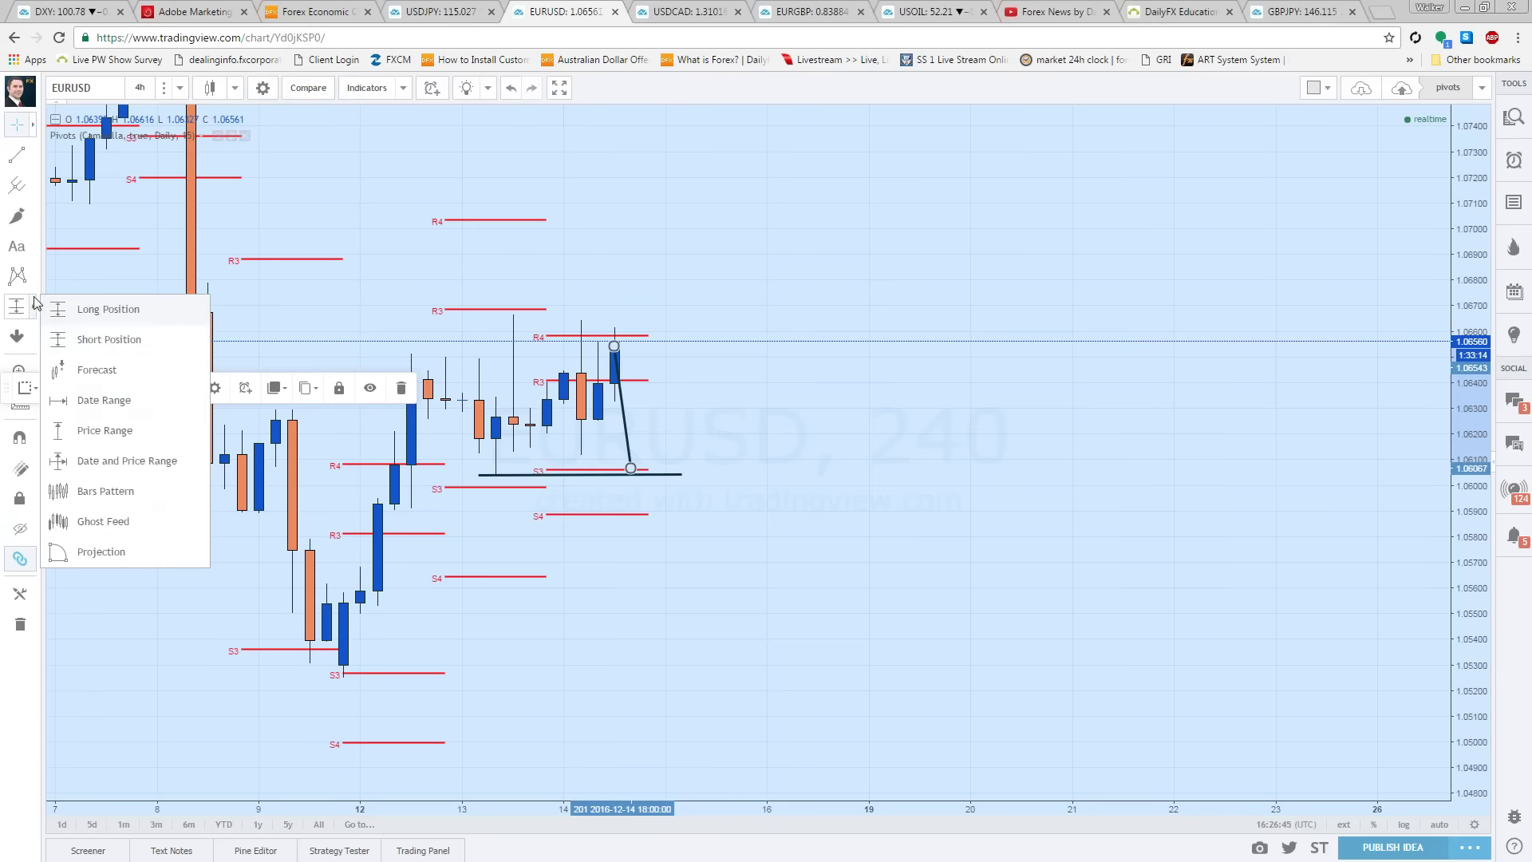
# Step: Place a short position at 1.05880 with stop 1.06058 and target 1.05507, a 2.1 risk/reward
pyautogui.click(80, 339)
pyautogui.click(546, 516)
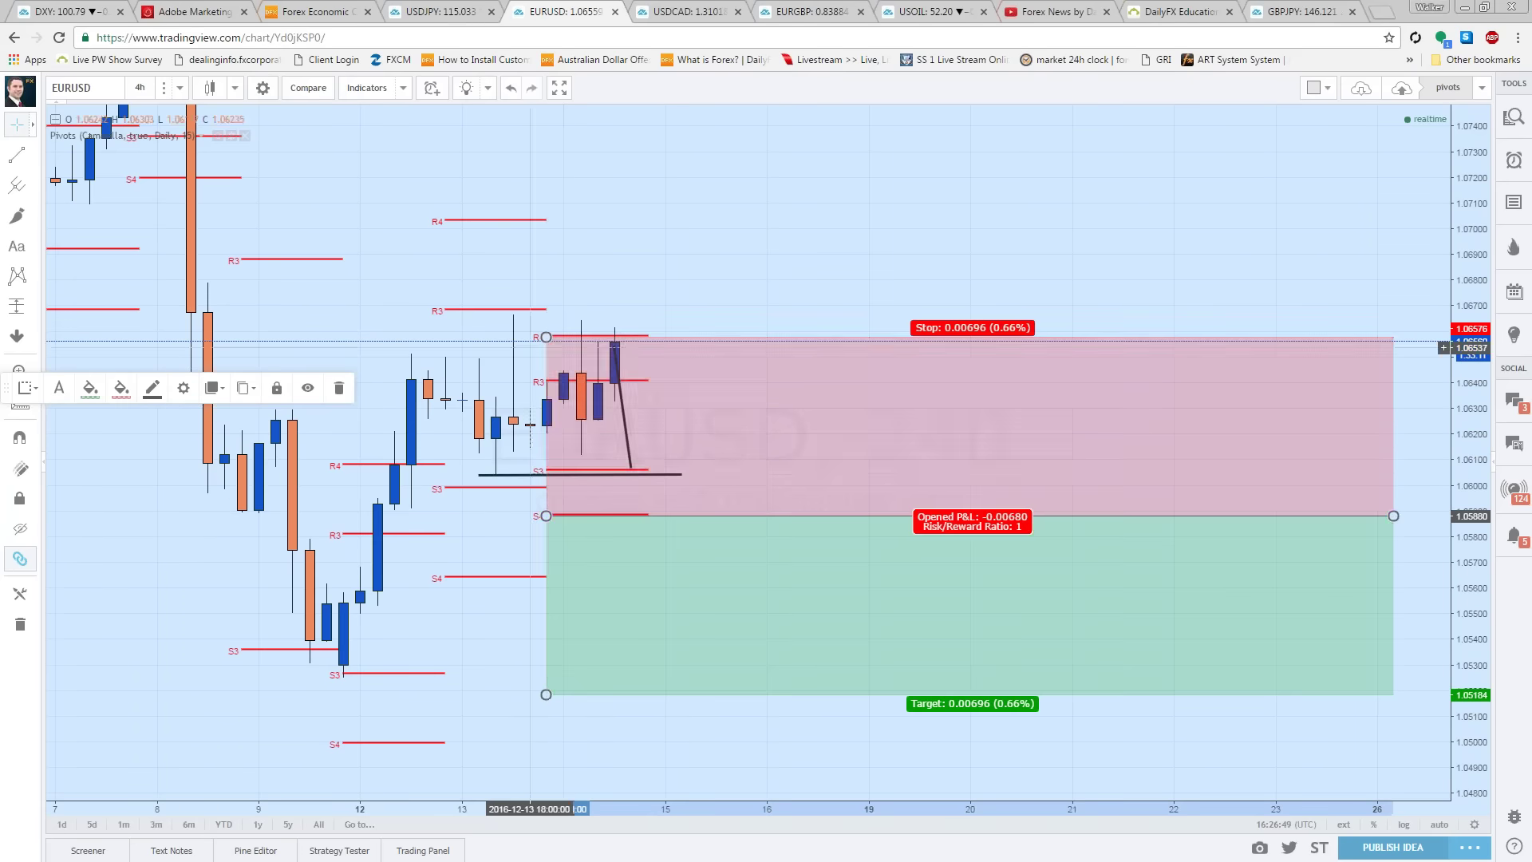
pyautogui.moveTo(546, 413); pyautogui.dragTo(545, 470)
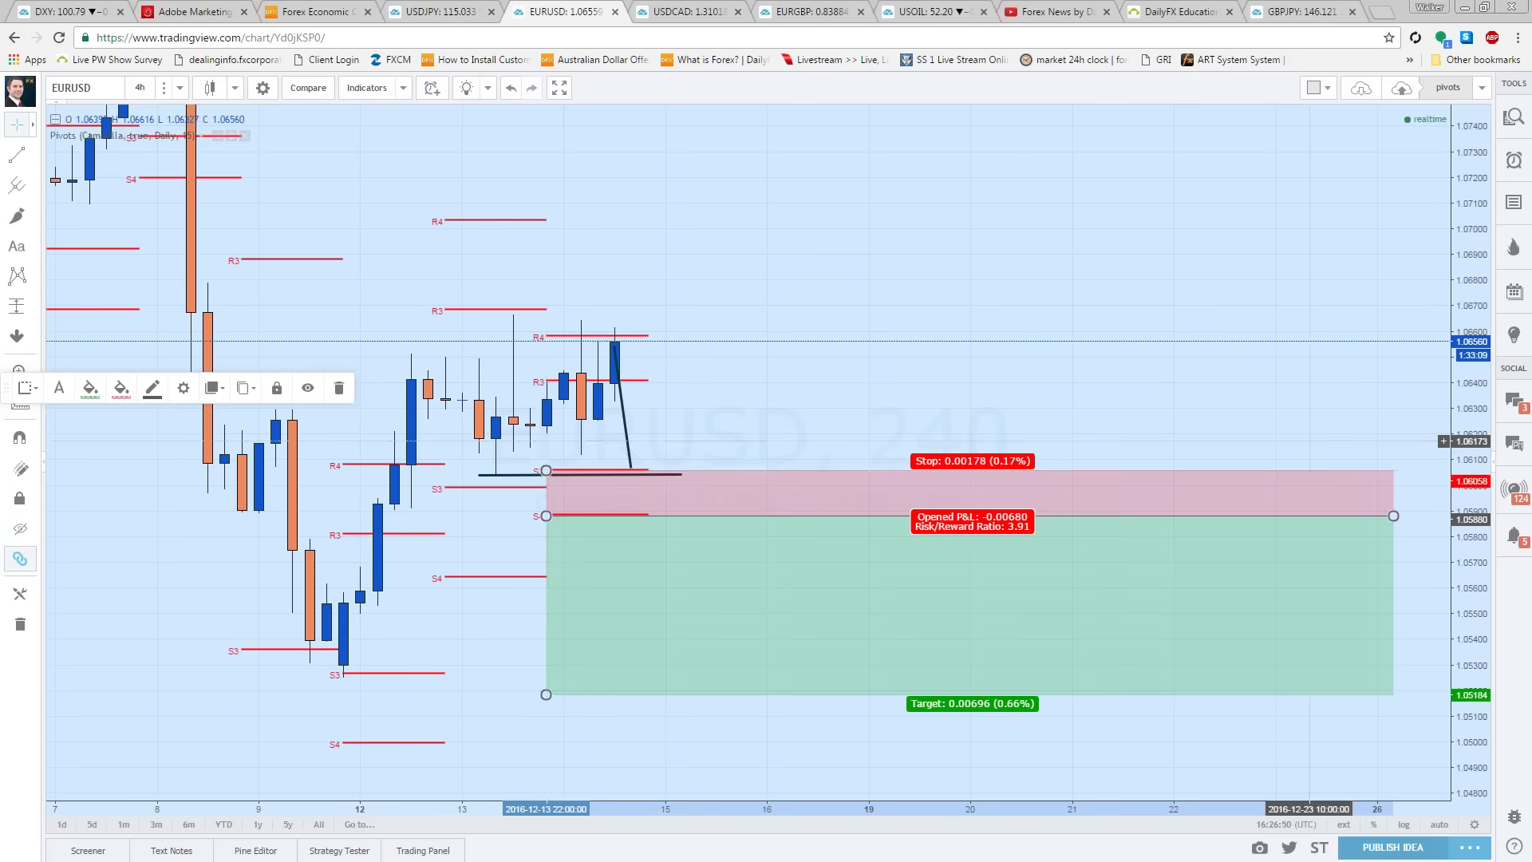
pyautogui.moveTo(1393, 524); pyautogui.dragTo(698, 516)
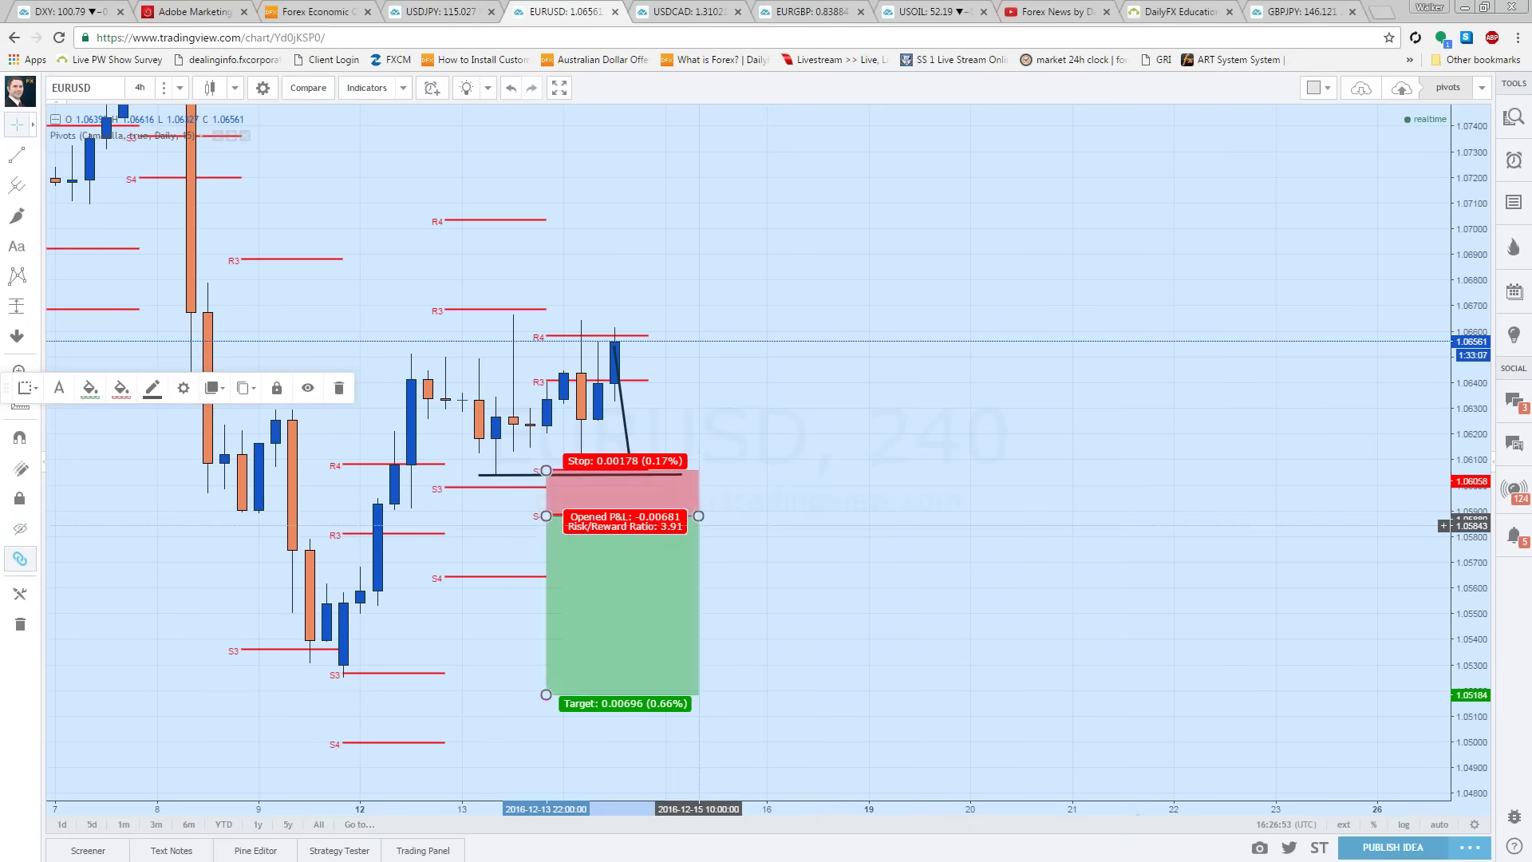
pyautogui.moveTo(546, 693); pyautogui.dragTo(549, 616)
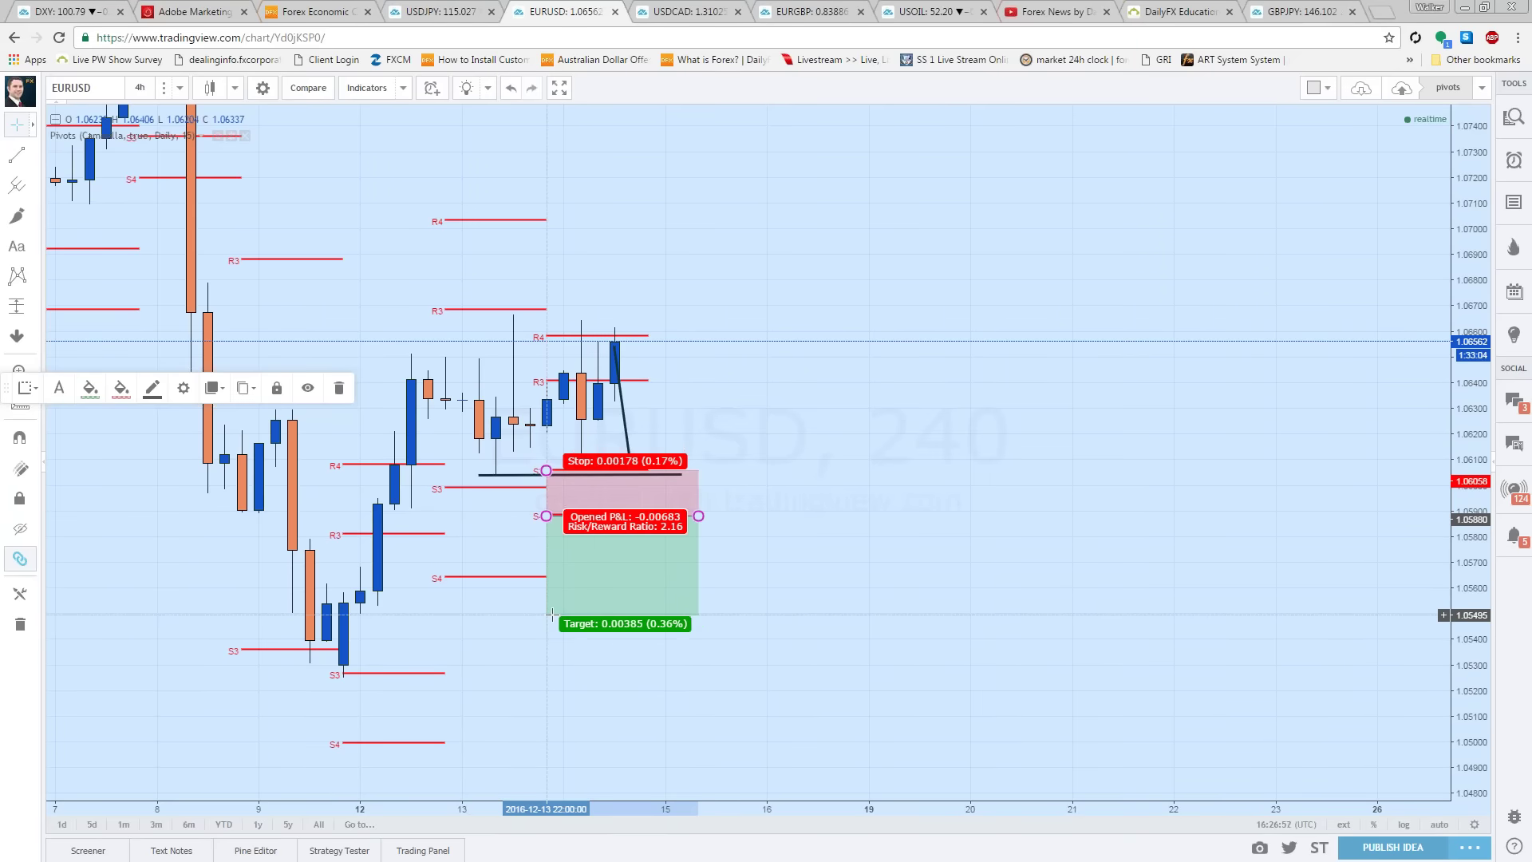
pyautogui.moveTo(551, 616); pyautogui.dragTo(558, 611)
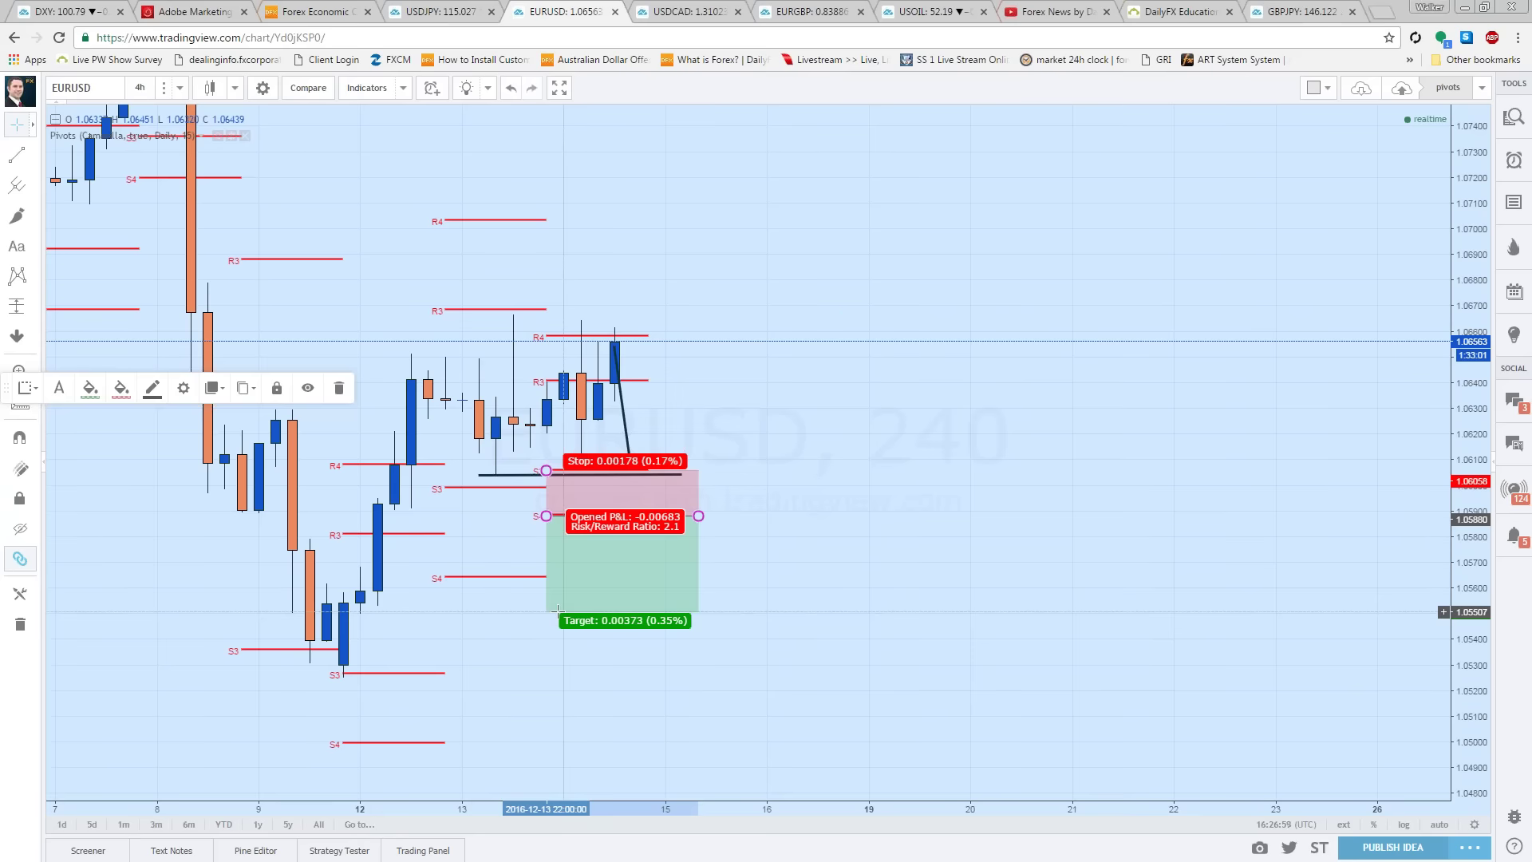
pyautogui.scroll(-3, 564, 638)
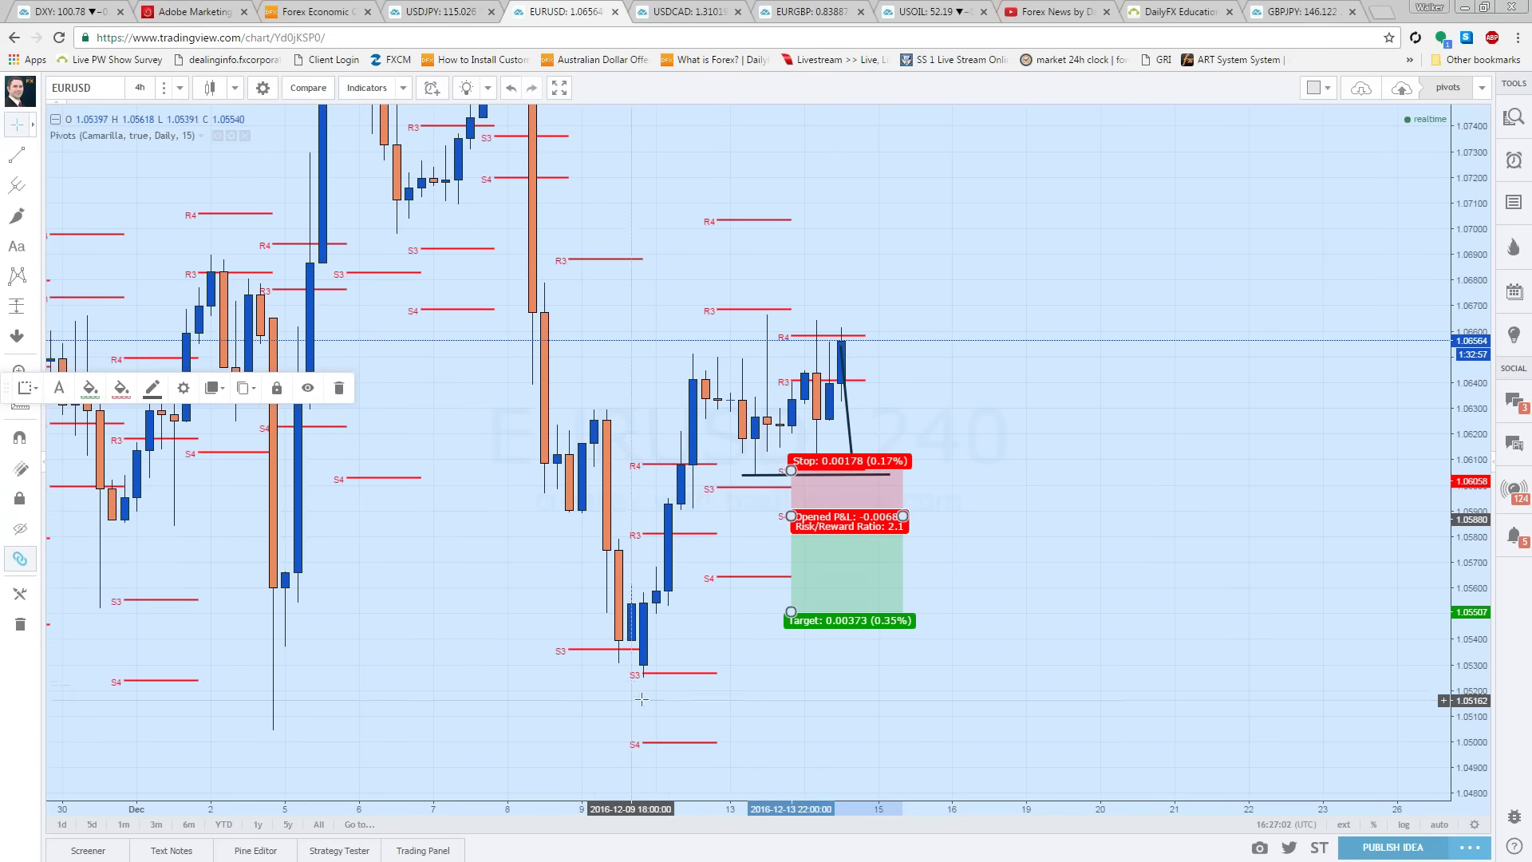
pyautogui.scroll(2, 675, 629)
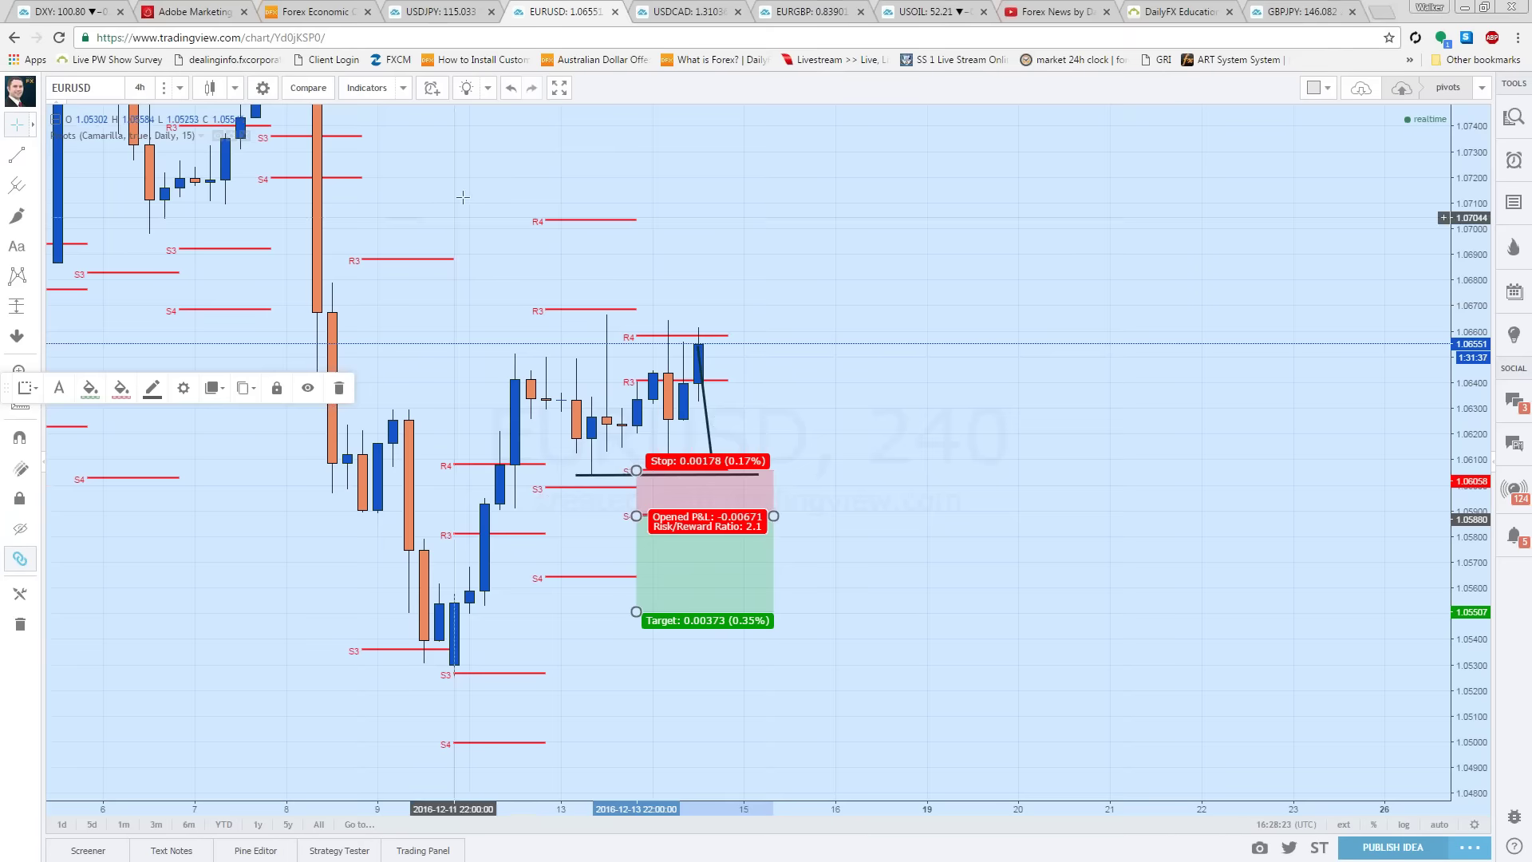
# Step: Deselect the short position, pan to earlier candles and compress the price scale
pyautogui.click(472, 225)
pyautogui.moveTo(472, 225); pyautogui.dragTo(878, 435)
pyautogui.moveTo(1473, 192); pyautogui.dragTo(1473, 255)
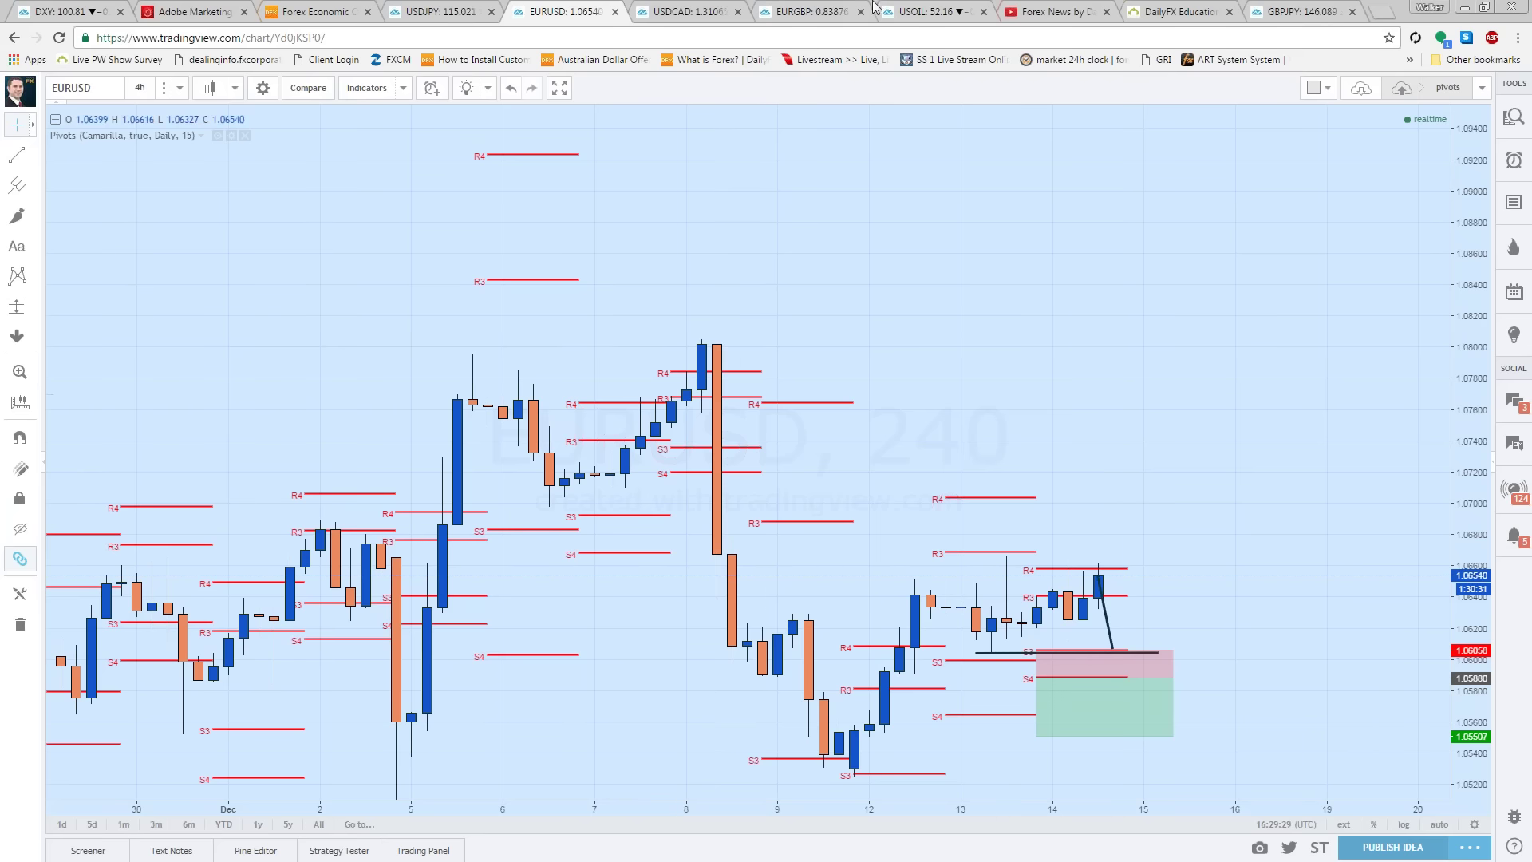
# Step: Switch to the USDCAD 30-minute chart tab, zoom in on recent bars, and show the interval list
pyautogui.click(703, 11)
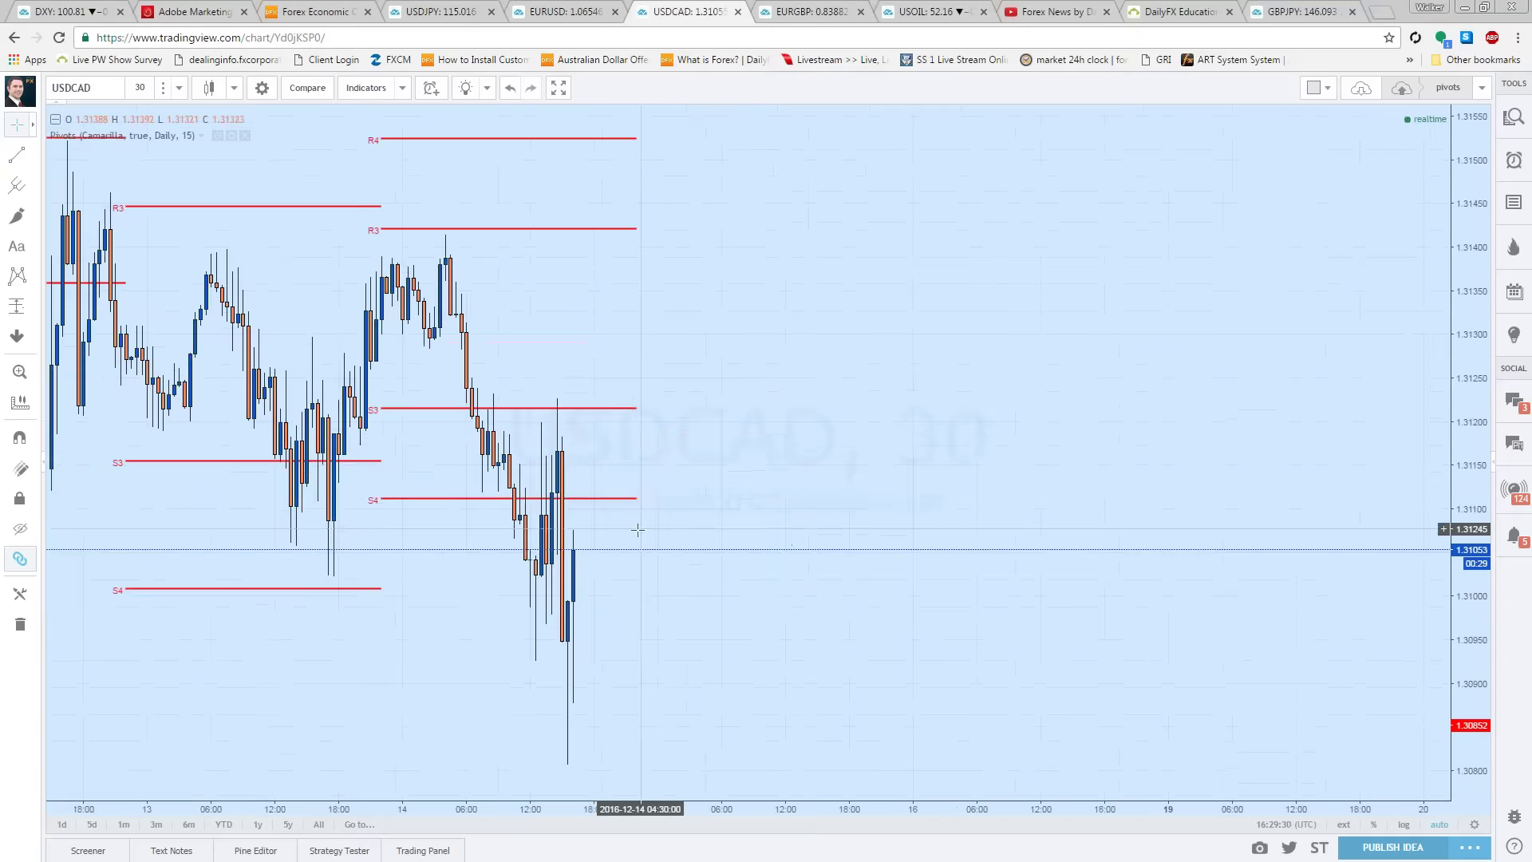
pyautogui.scroll(2, 642, 466)
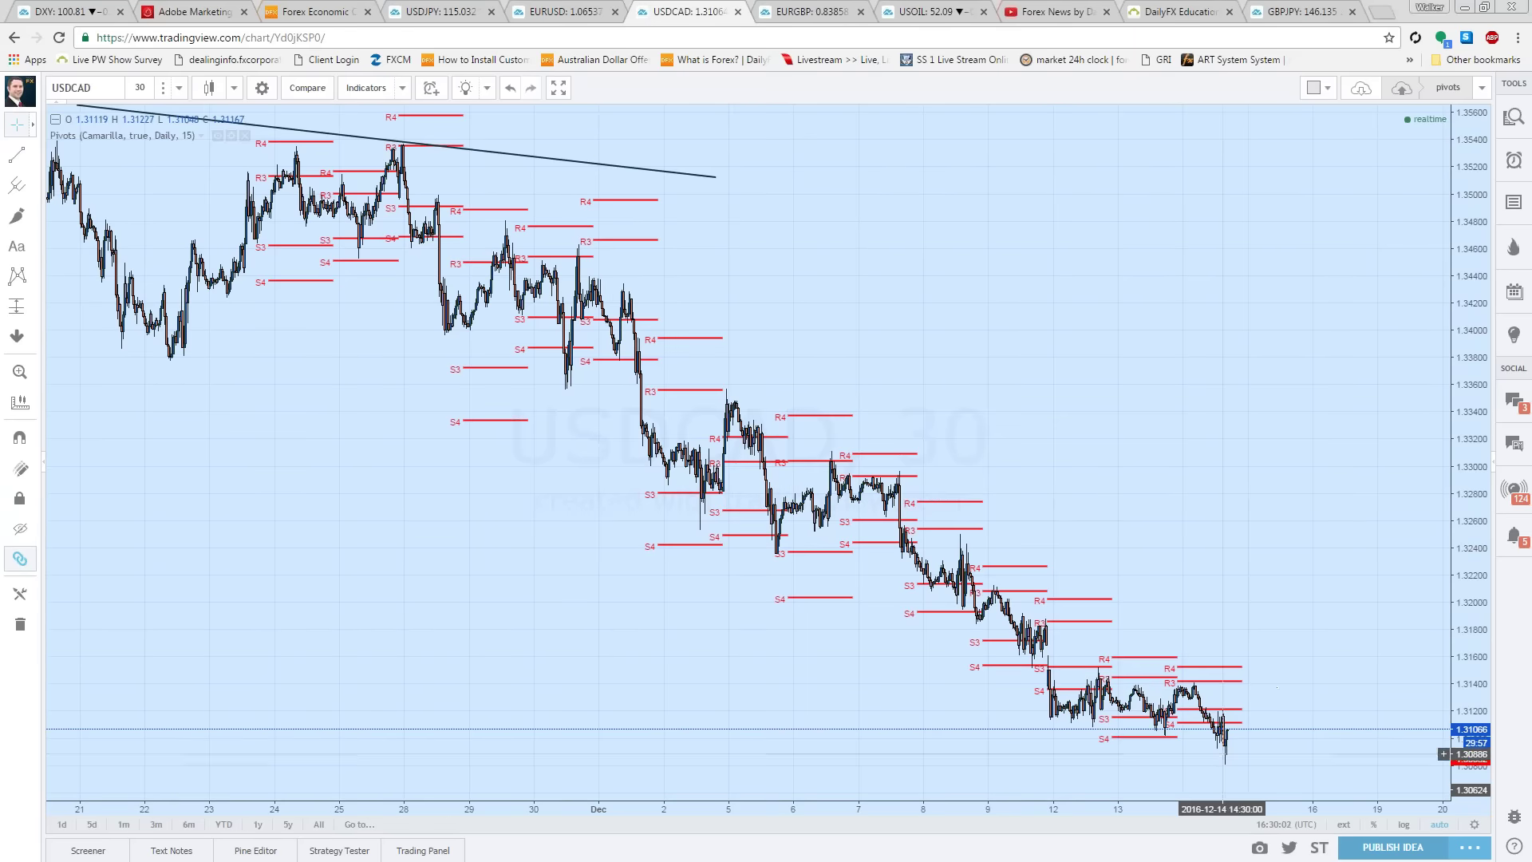
pyautogui.scroll(2, 495, 594)
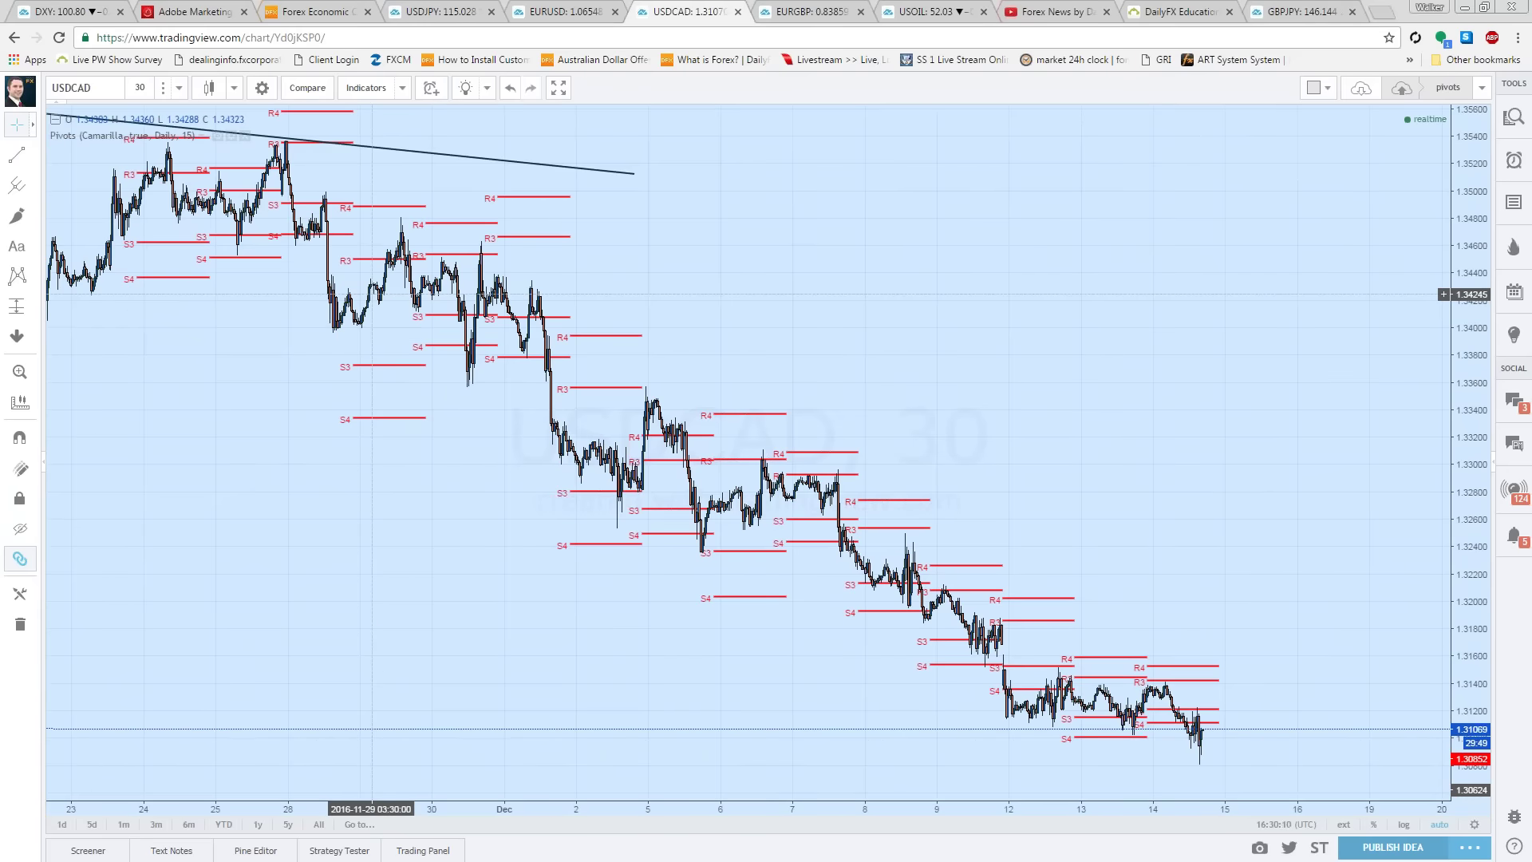
pyautogui.click(178, 87)
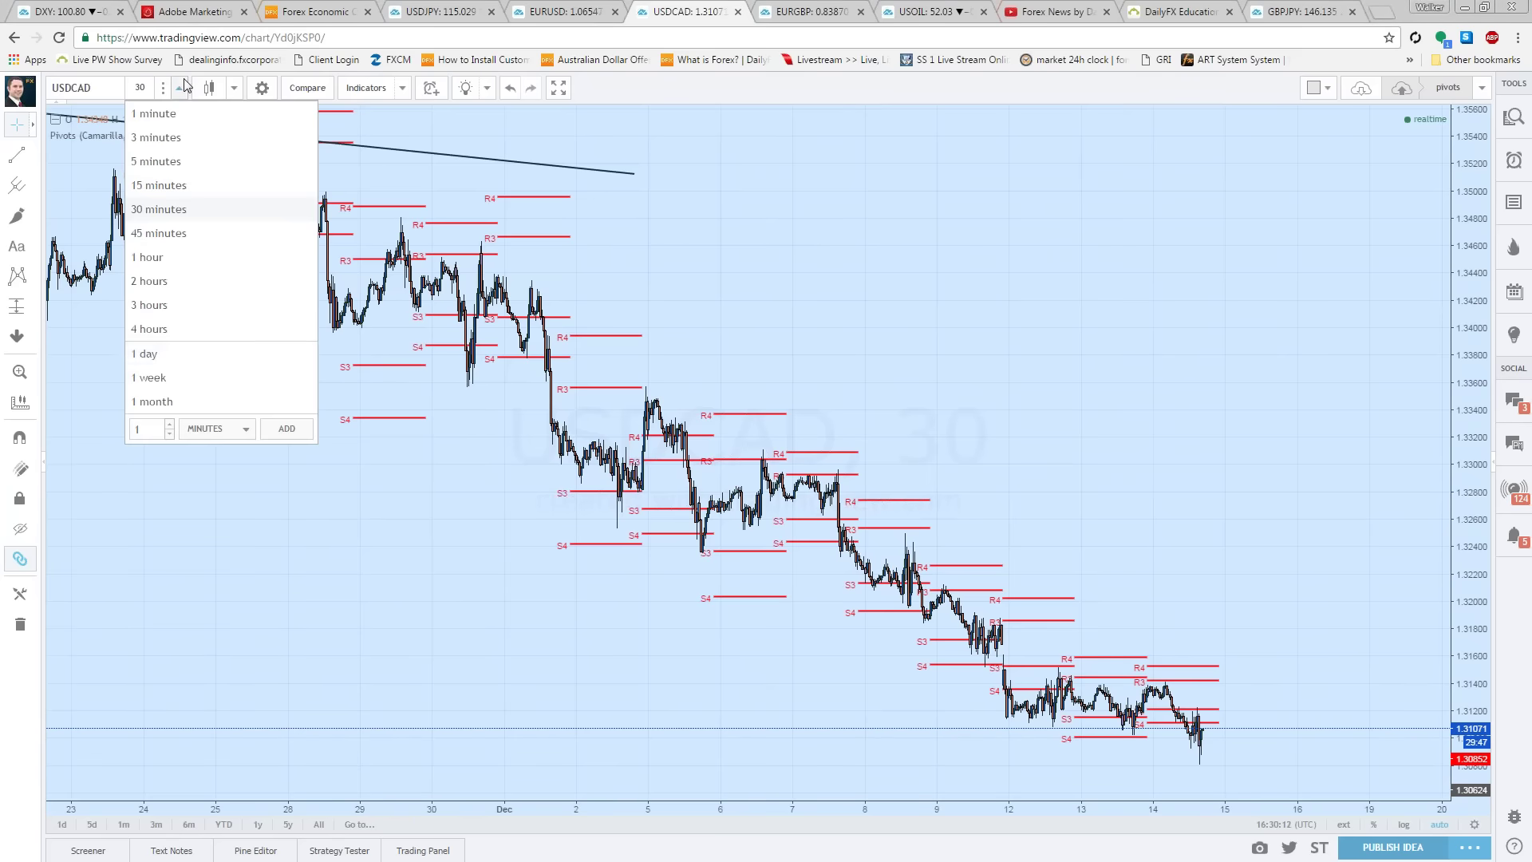
# Step: Set the USDCAD chart to 1-day candles and zoom into the recent months
pyautogui.click(158, 356)
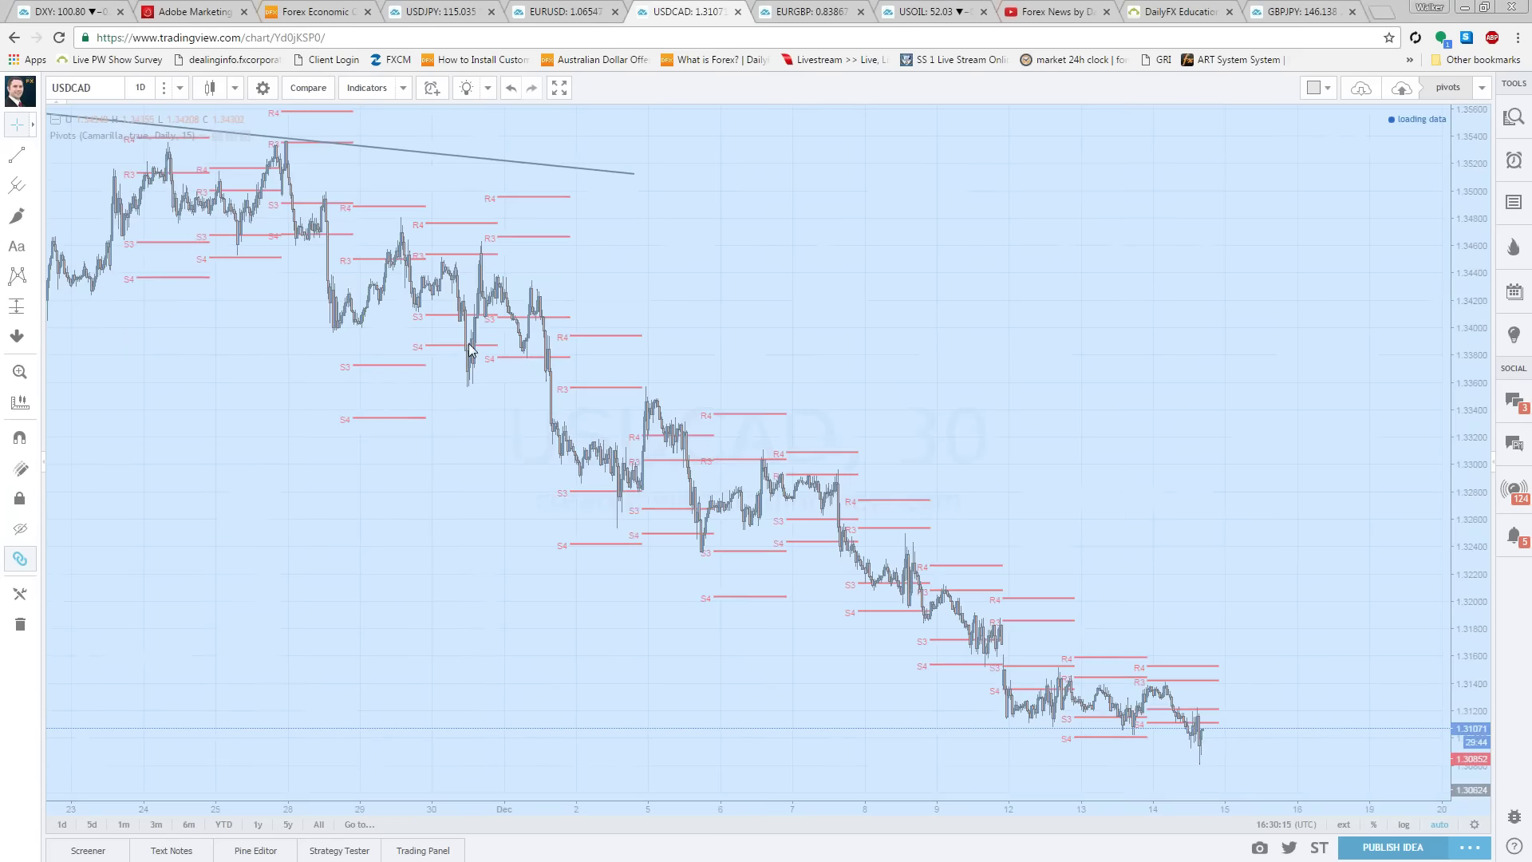
pyautogui.scroll(5, 918, 583)
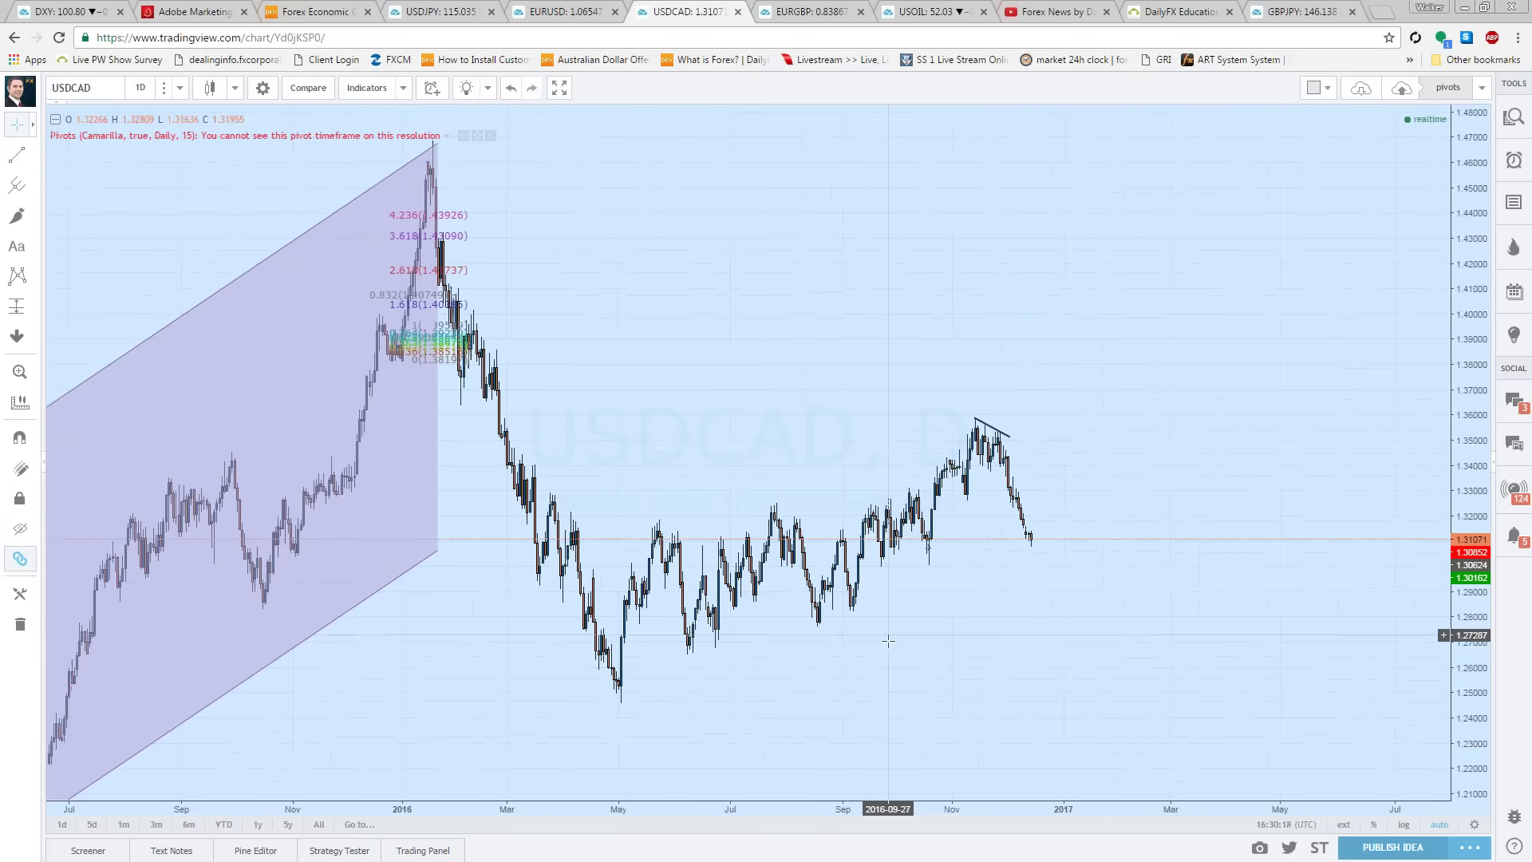
pyautogui.scroll(-2, 822, 495)
pyautogui.scroll(4, 1050, 582)
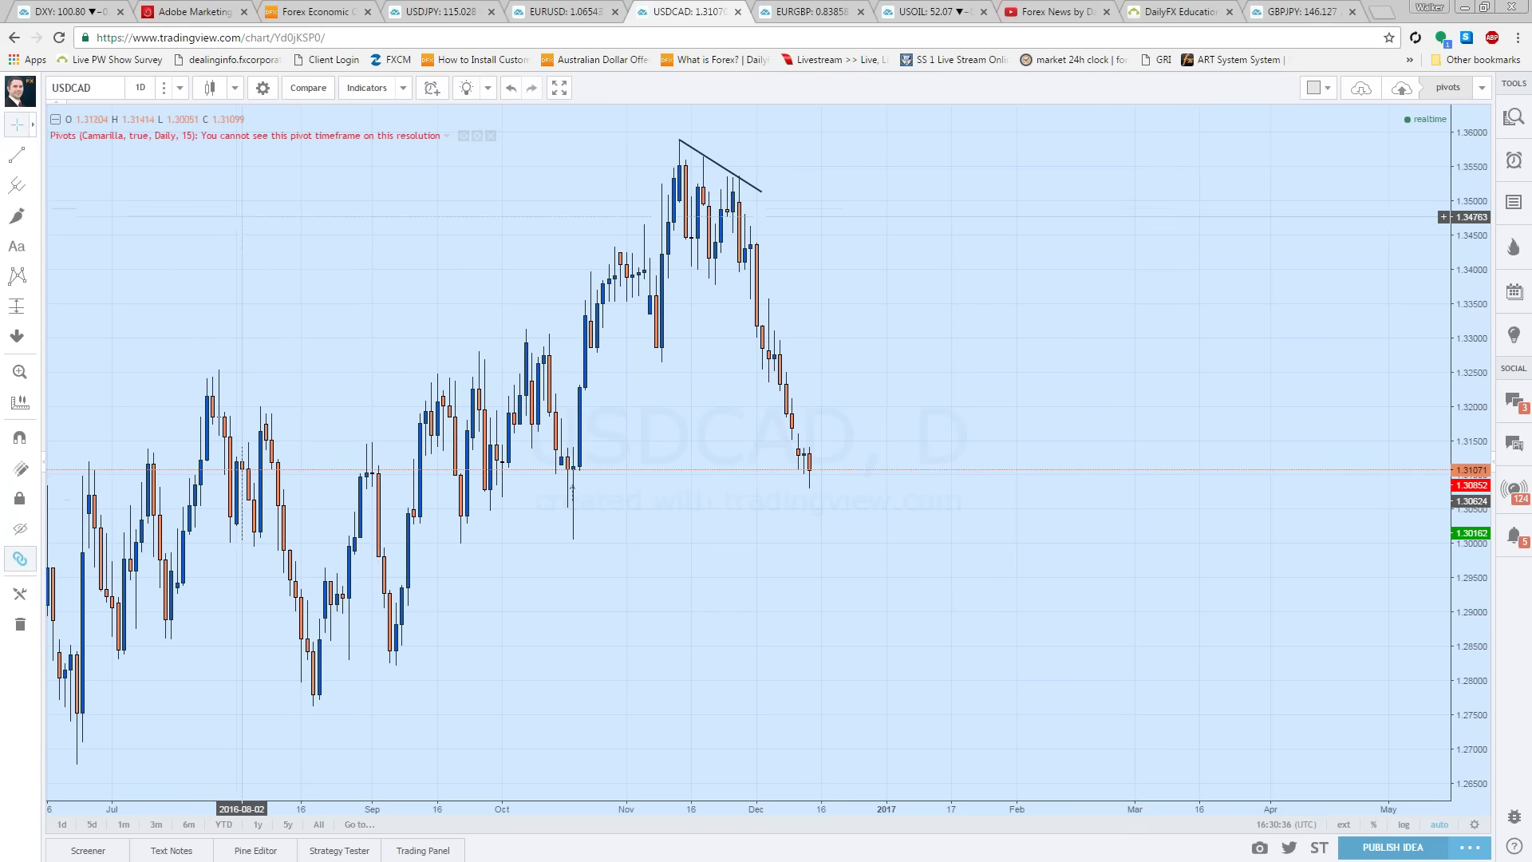
# Step: Add the Moving Average indicator to the USDCAD daily chart by searching 'moving'
pyautogui.rightClick(226, 224)
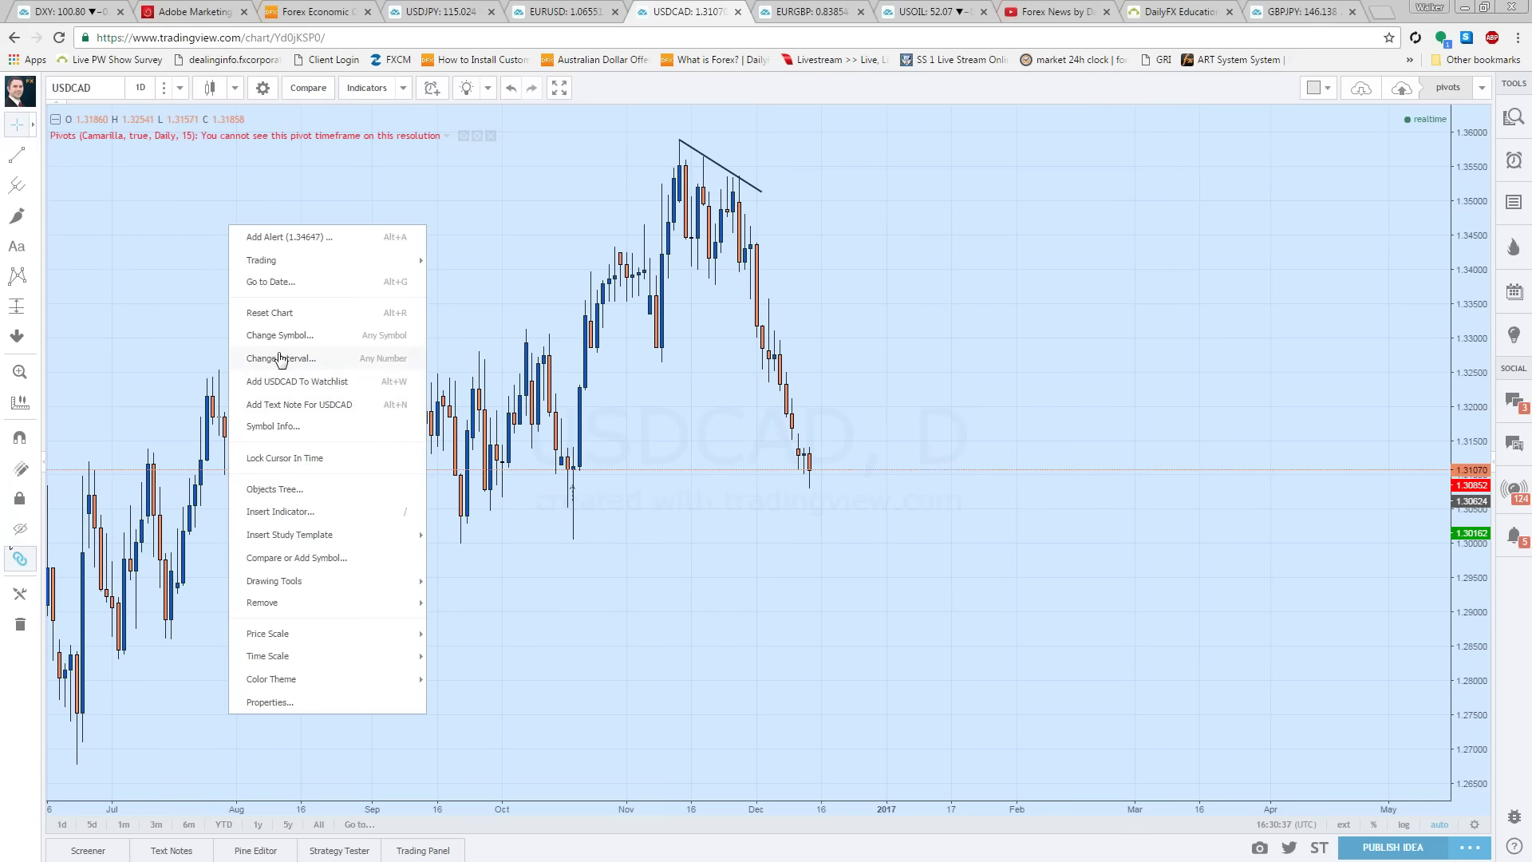
pyautogui.moveTo(292, 581)
pyautogui.click(294, 511)
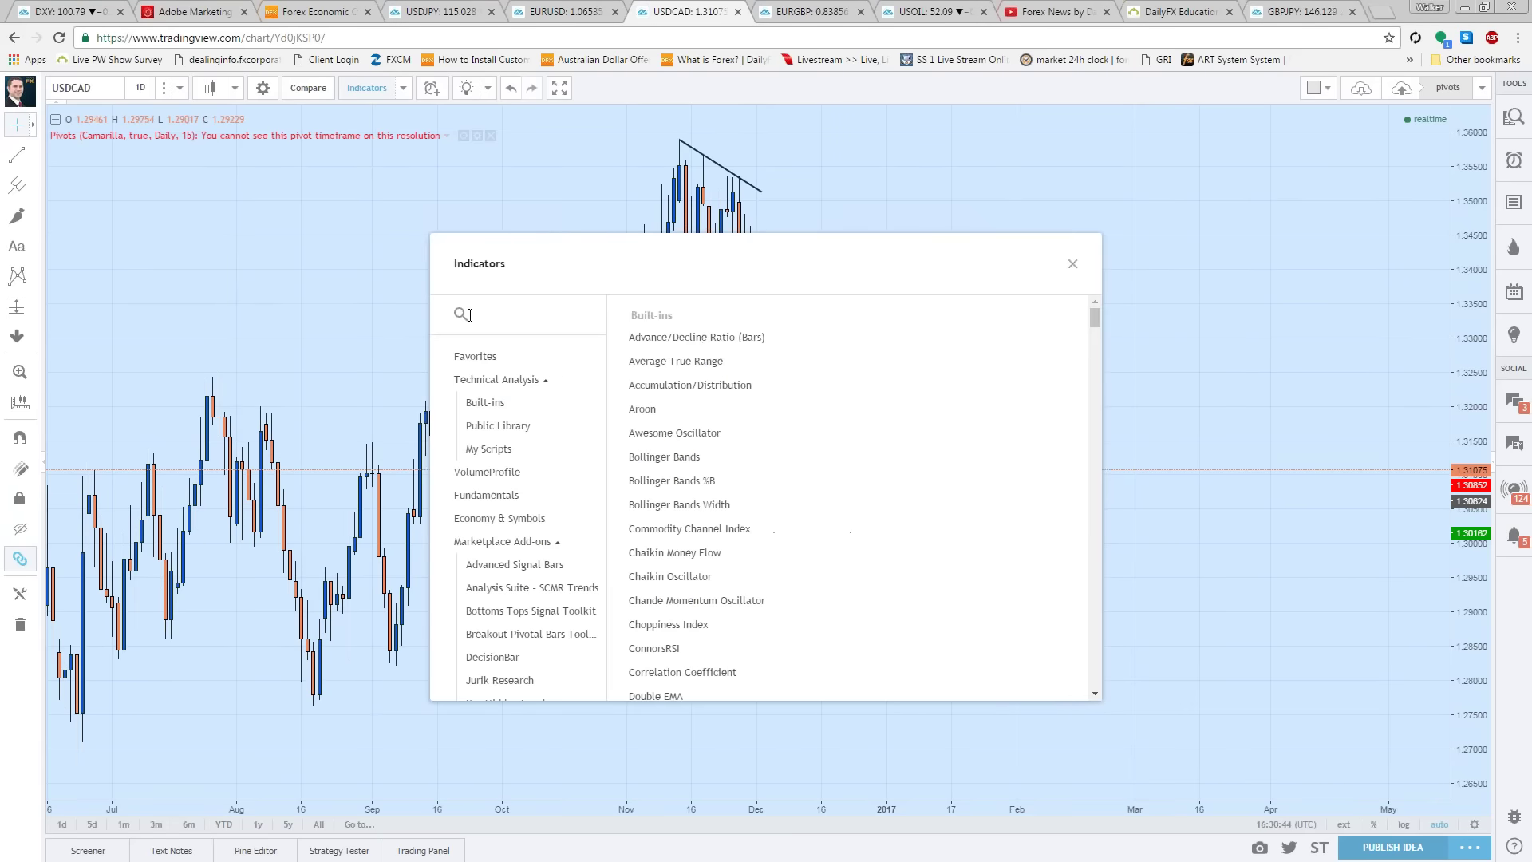
pyautogui.write('moving')
pyautogui.click(686, 385)
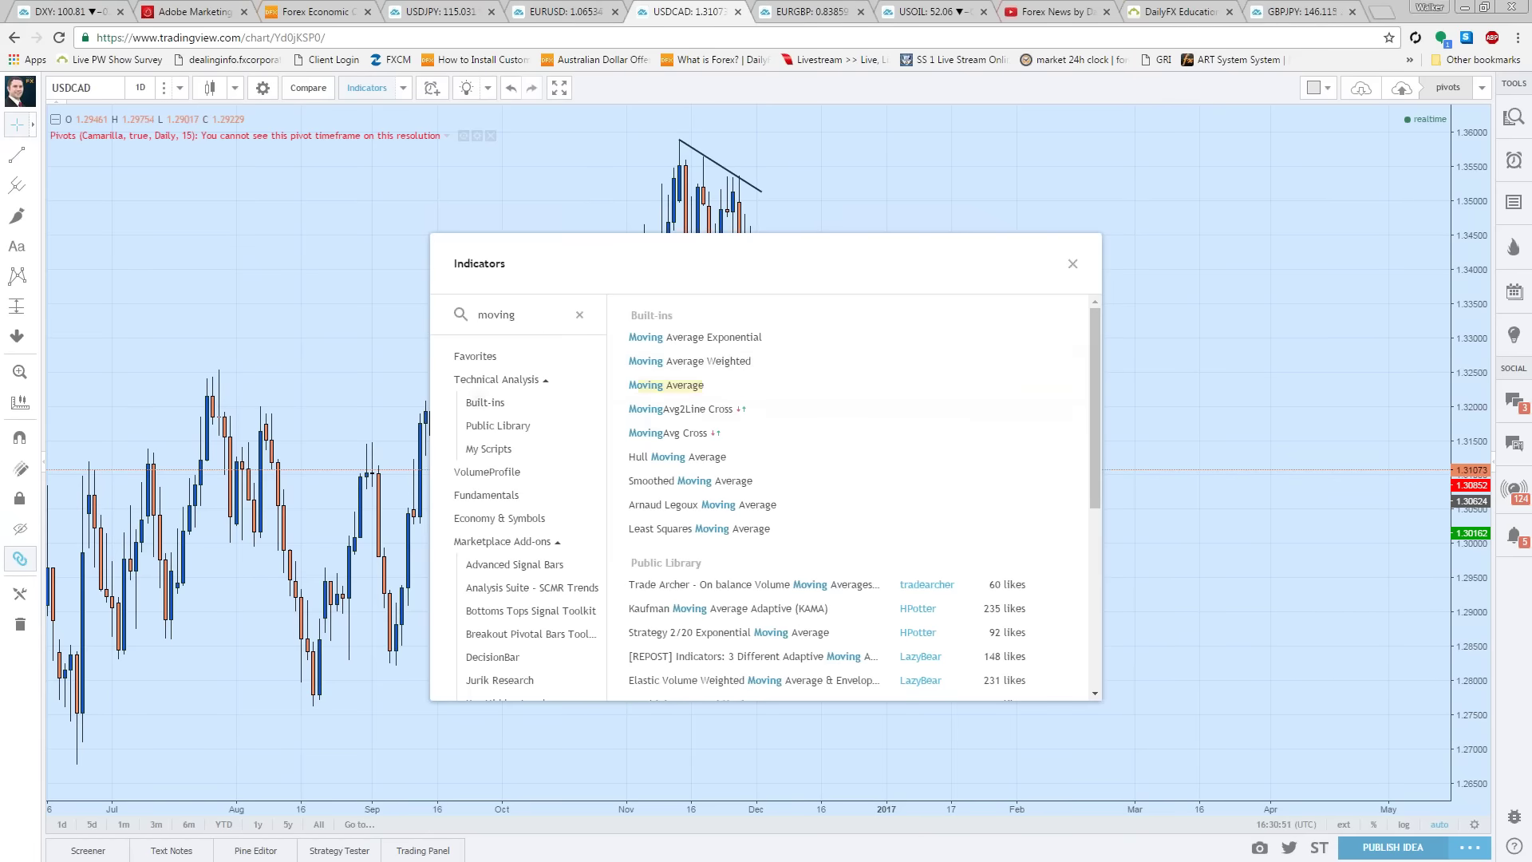
pyautogui.click(1072, 263)
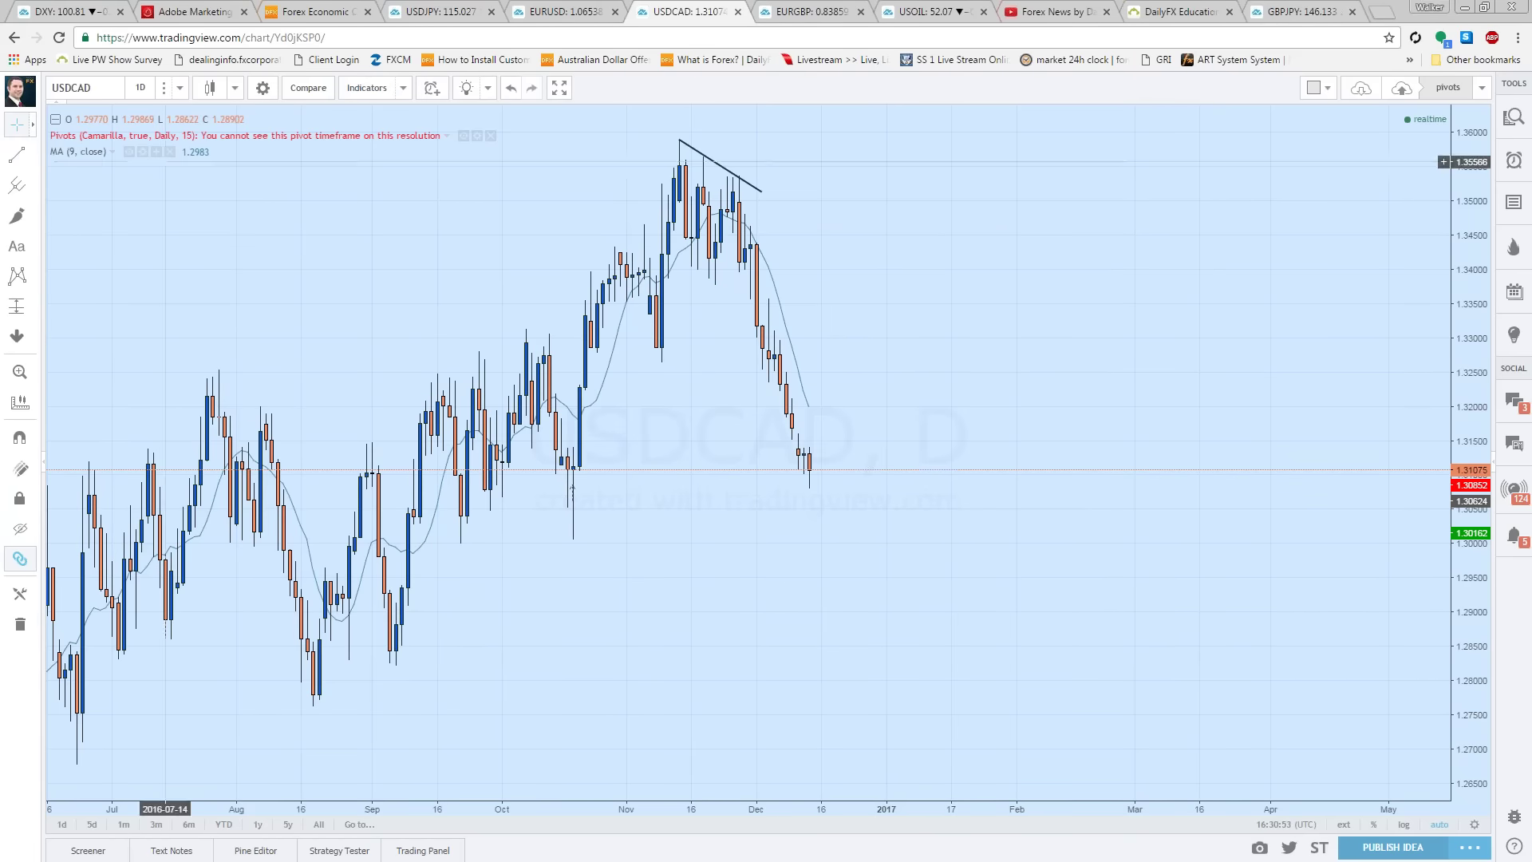
# Step: Set the moving average to length 200 with a thicker red line
pyautogui.click(143, 152)
pyautogui.press('BackSpace')
pyautogui.write('200')
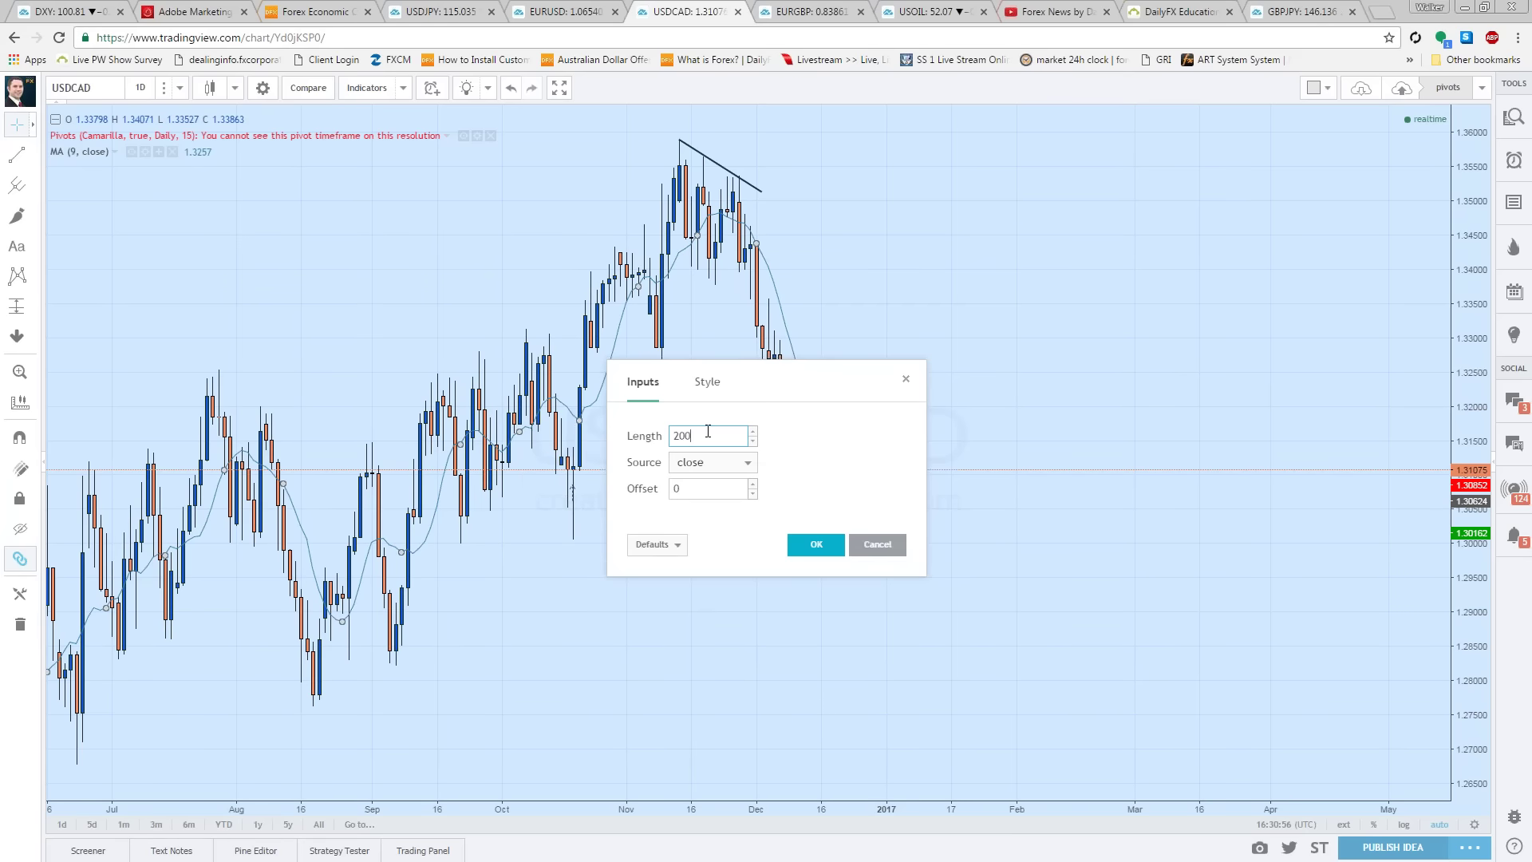
pyautogui.click(709, 385)
pyautogui.click(735, 437)
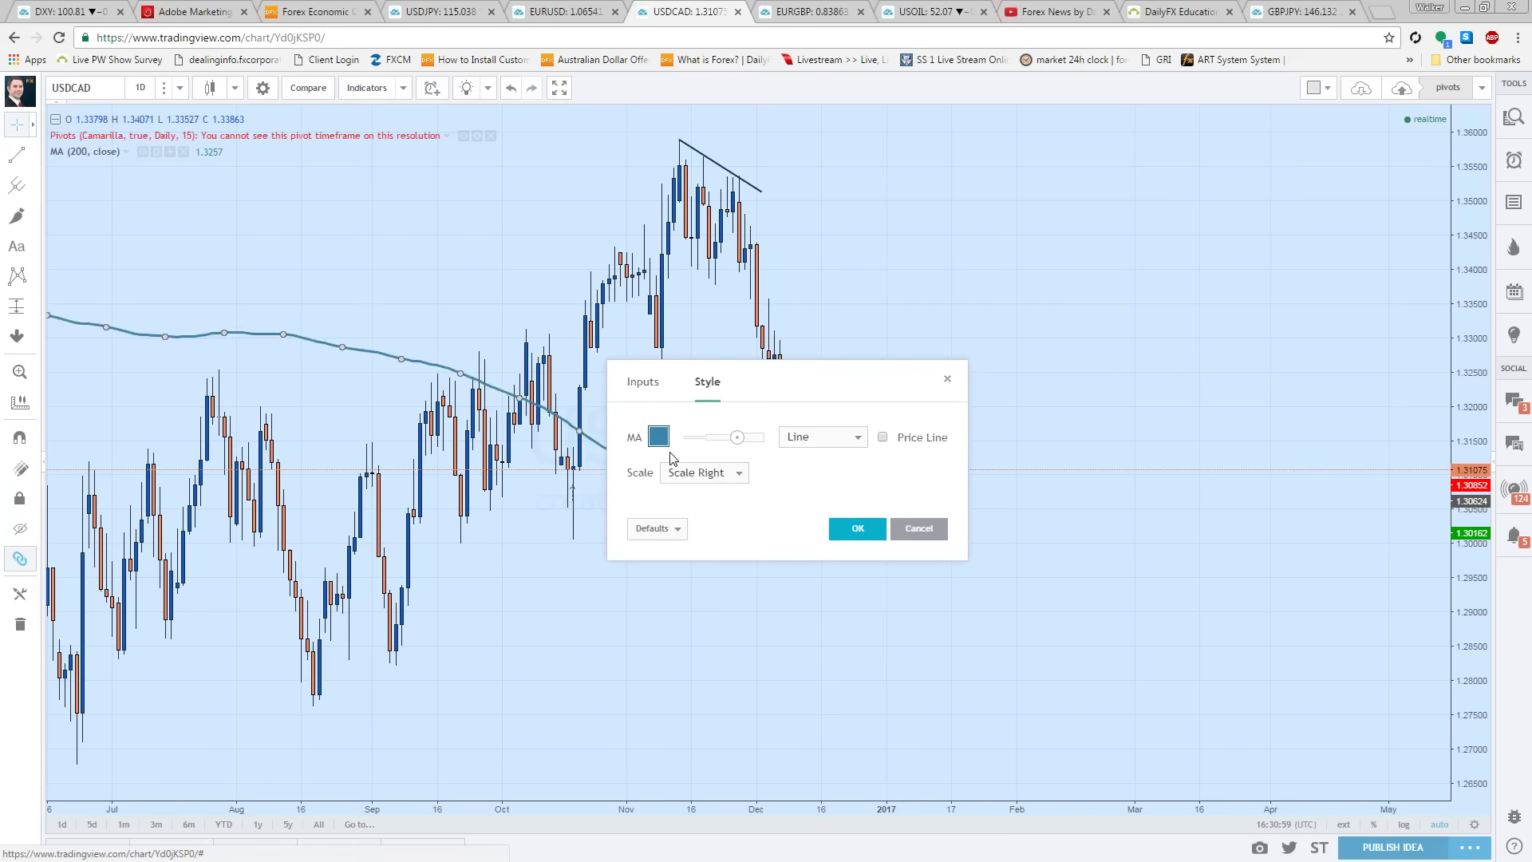
pyautogui.click(658, 435)
pyautogui.click(655, 469)
pyautogui.click(857, 529)
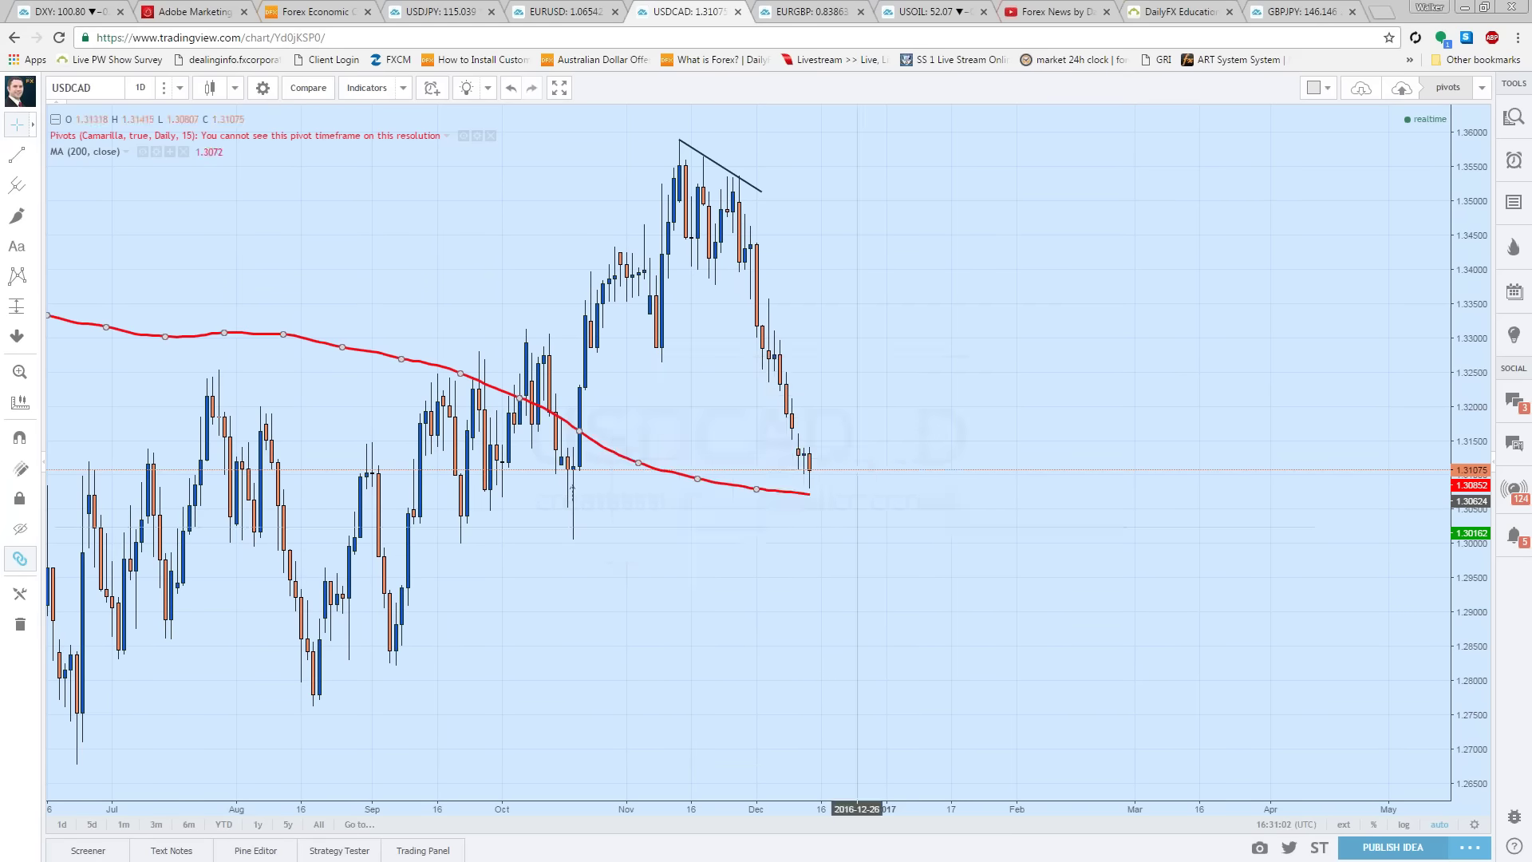
pyautogui.scroll(2, 714, 521)
pyautogui.scroll(1, 714, 521)
pyautogui.scroll(-3, 798, 478)
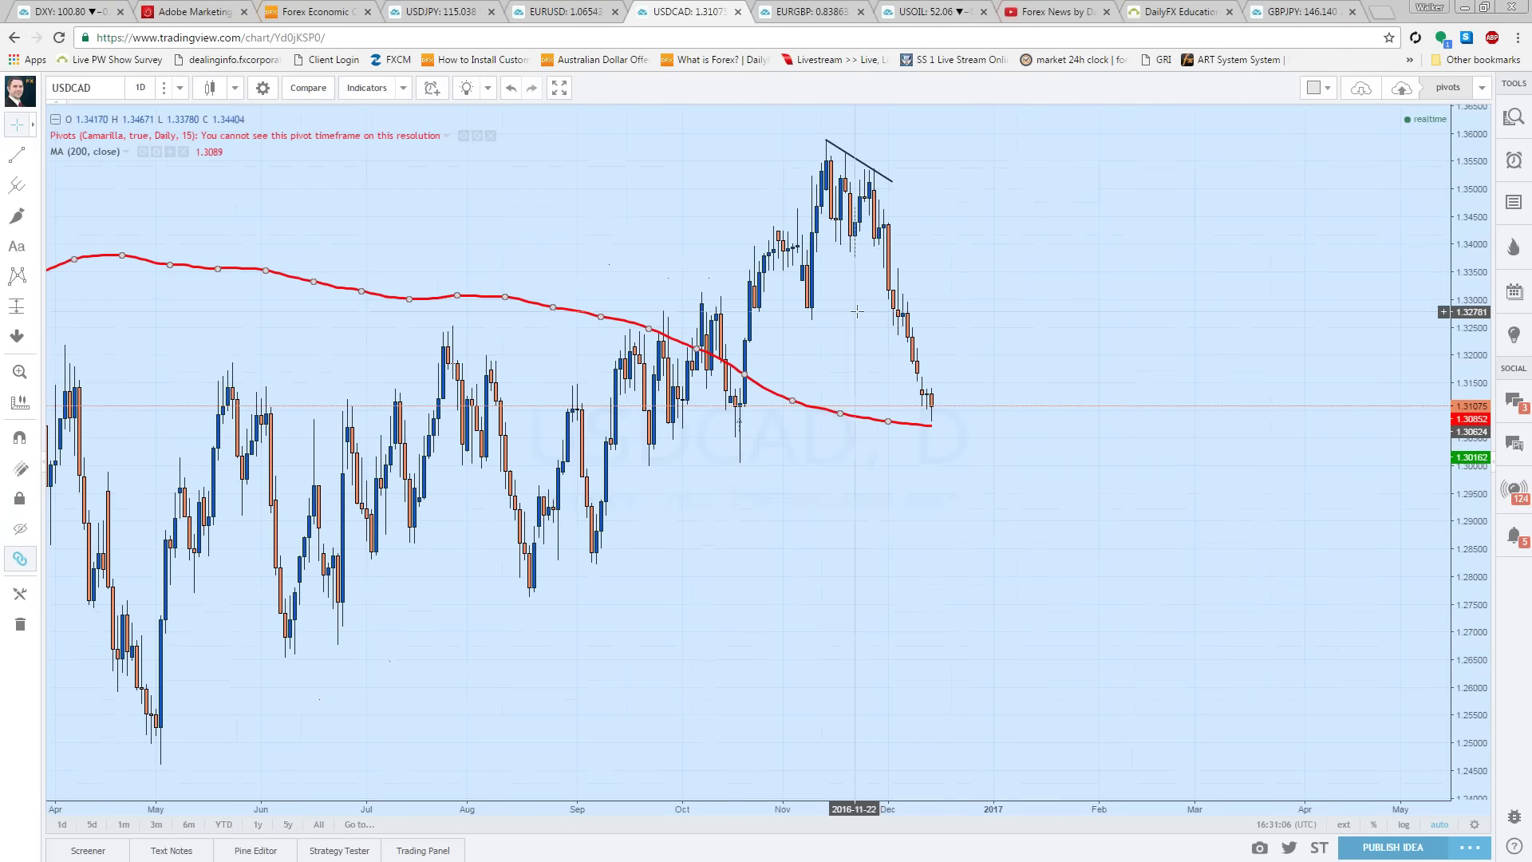
pyautogui.scroll(2, 878, 463)
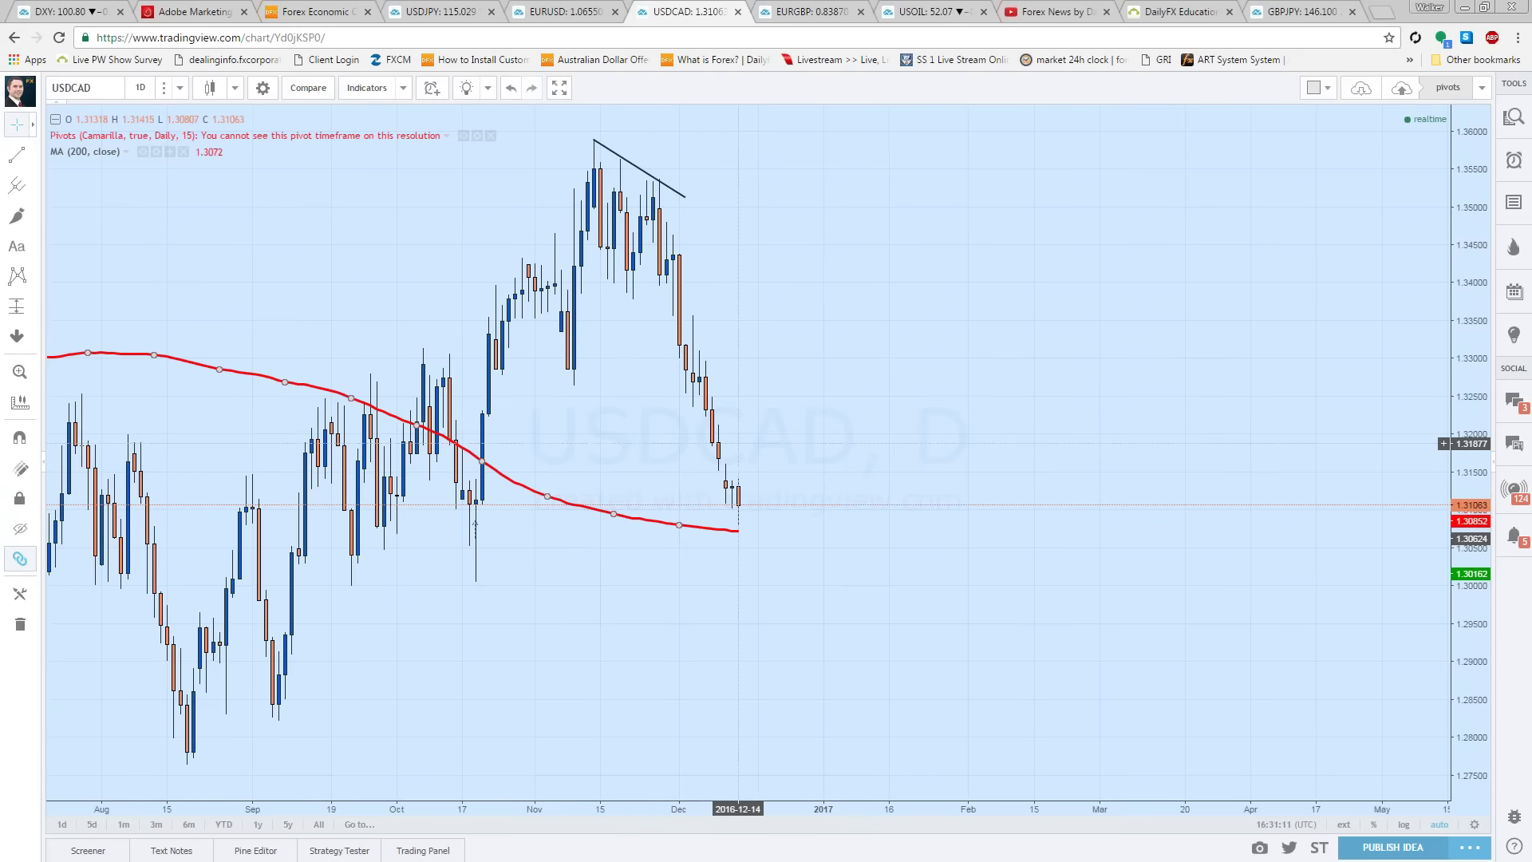
pyautogui.rightClick(382, 265)
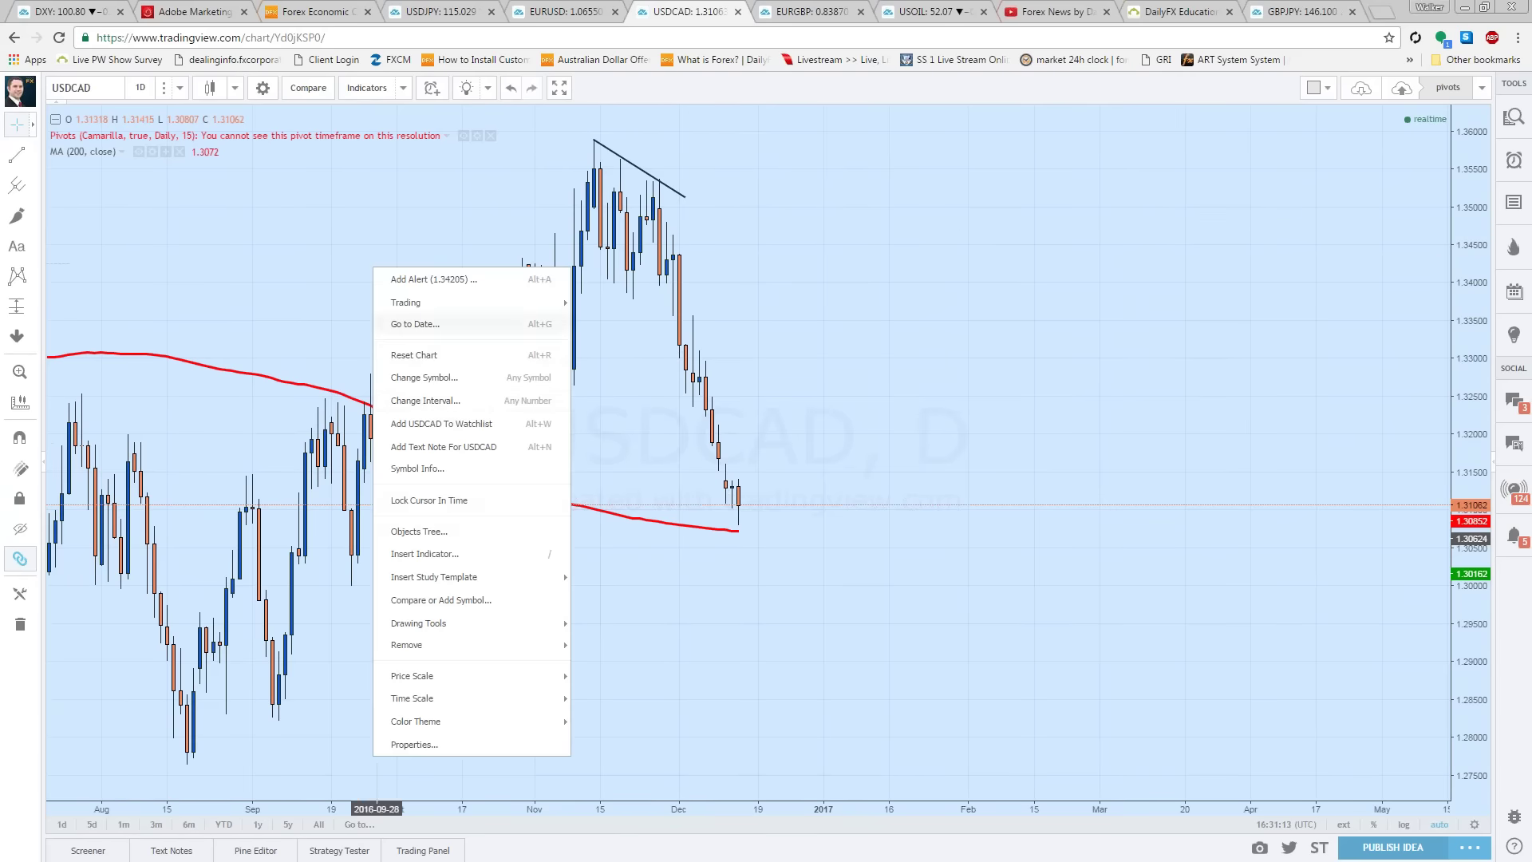
# Step: Add the Moving Average Exponential indicator by searching 'expon'
pyautogui.click(434, 554)
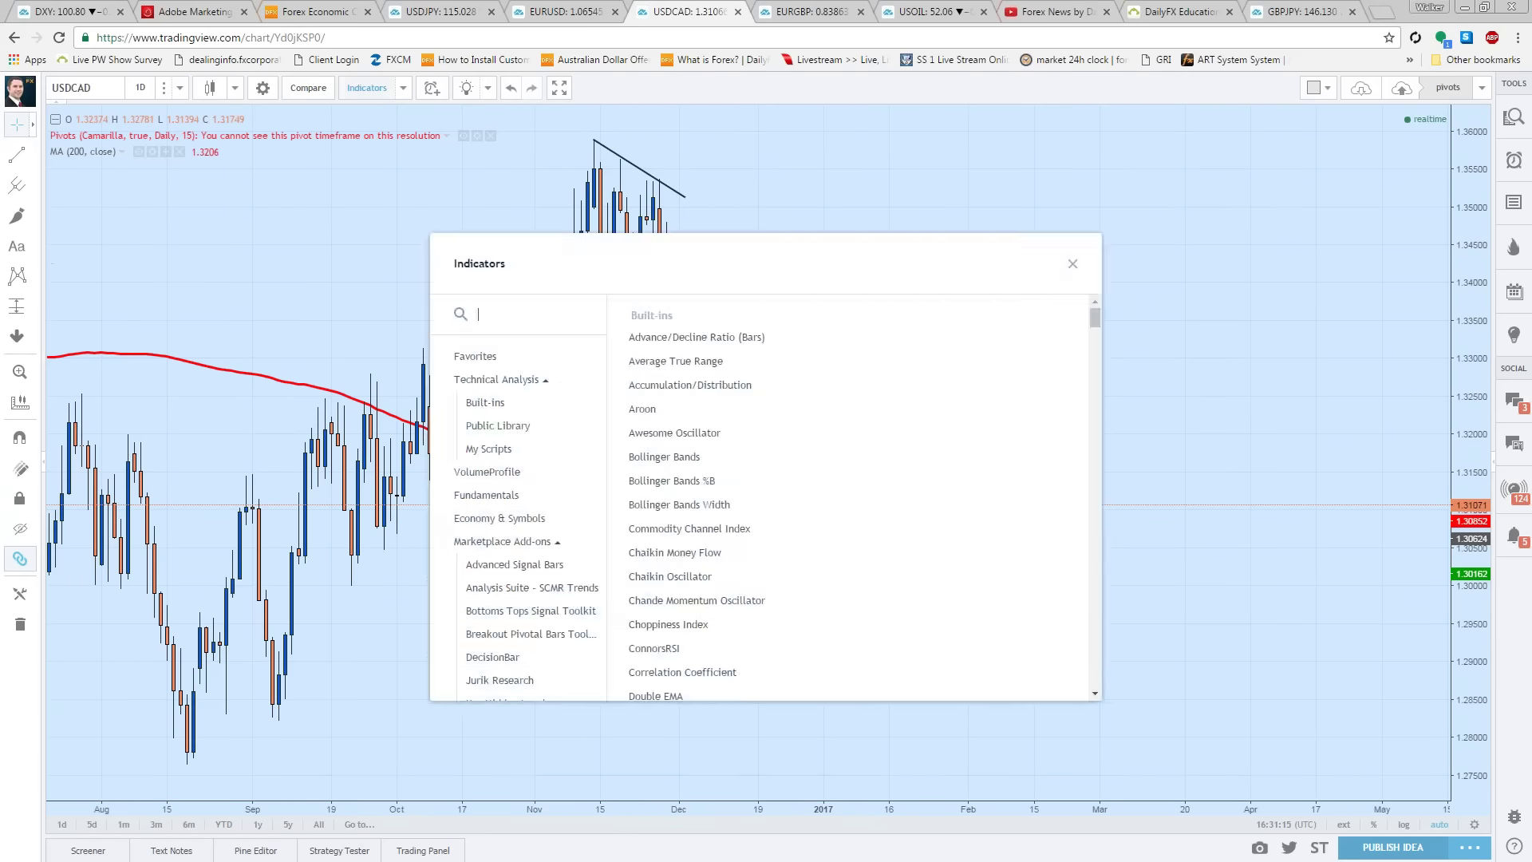
pyautogui.write('ex')
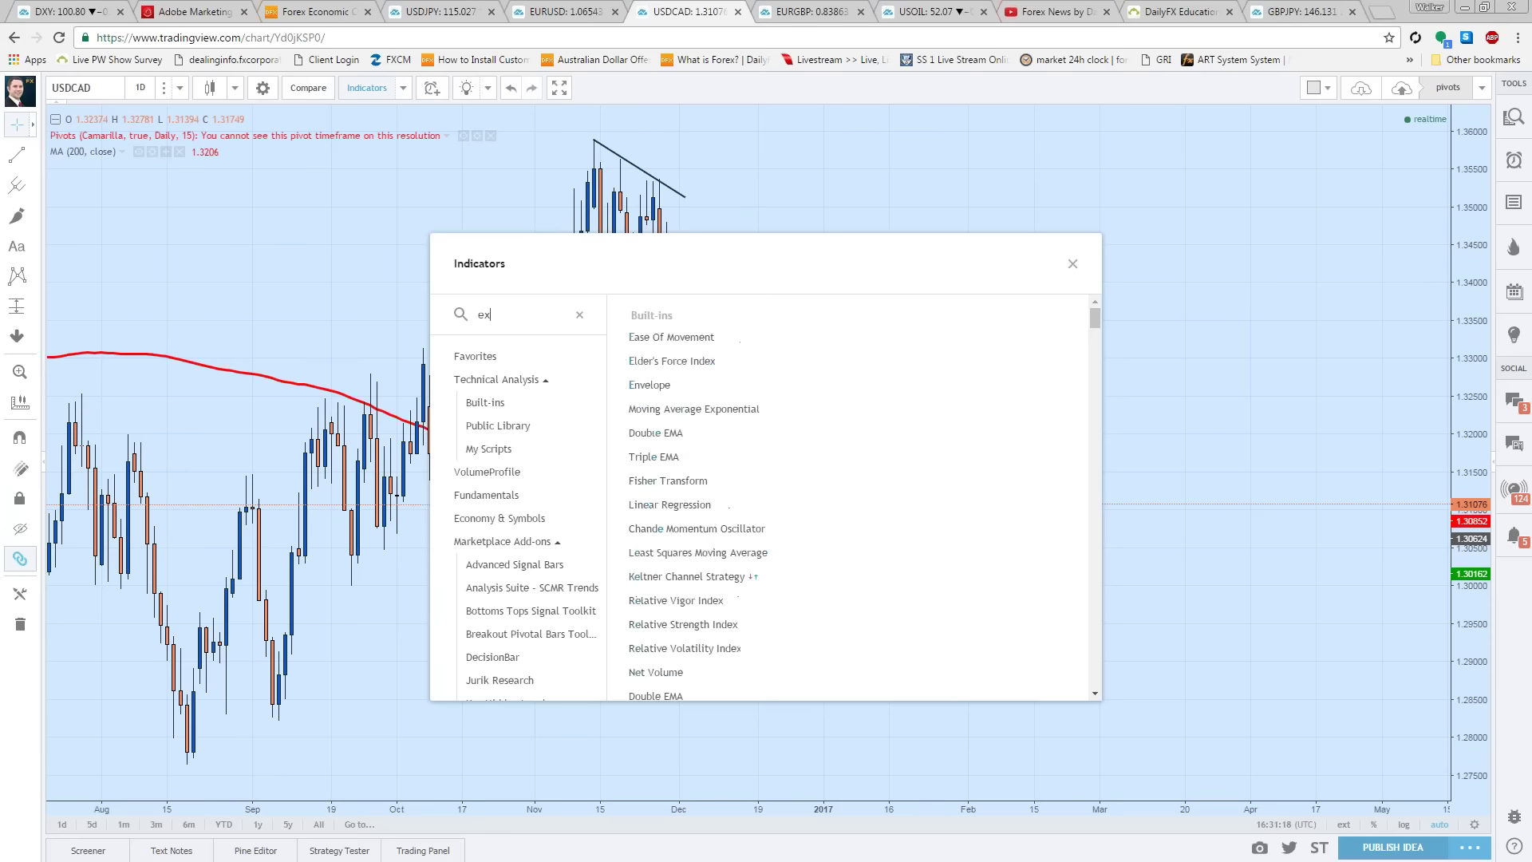
pyautogui.write('pon')
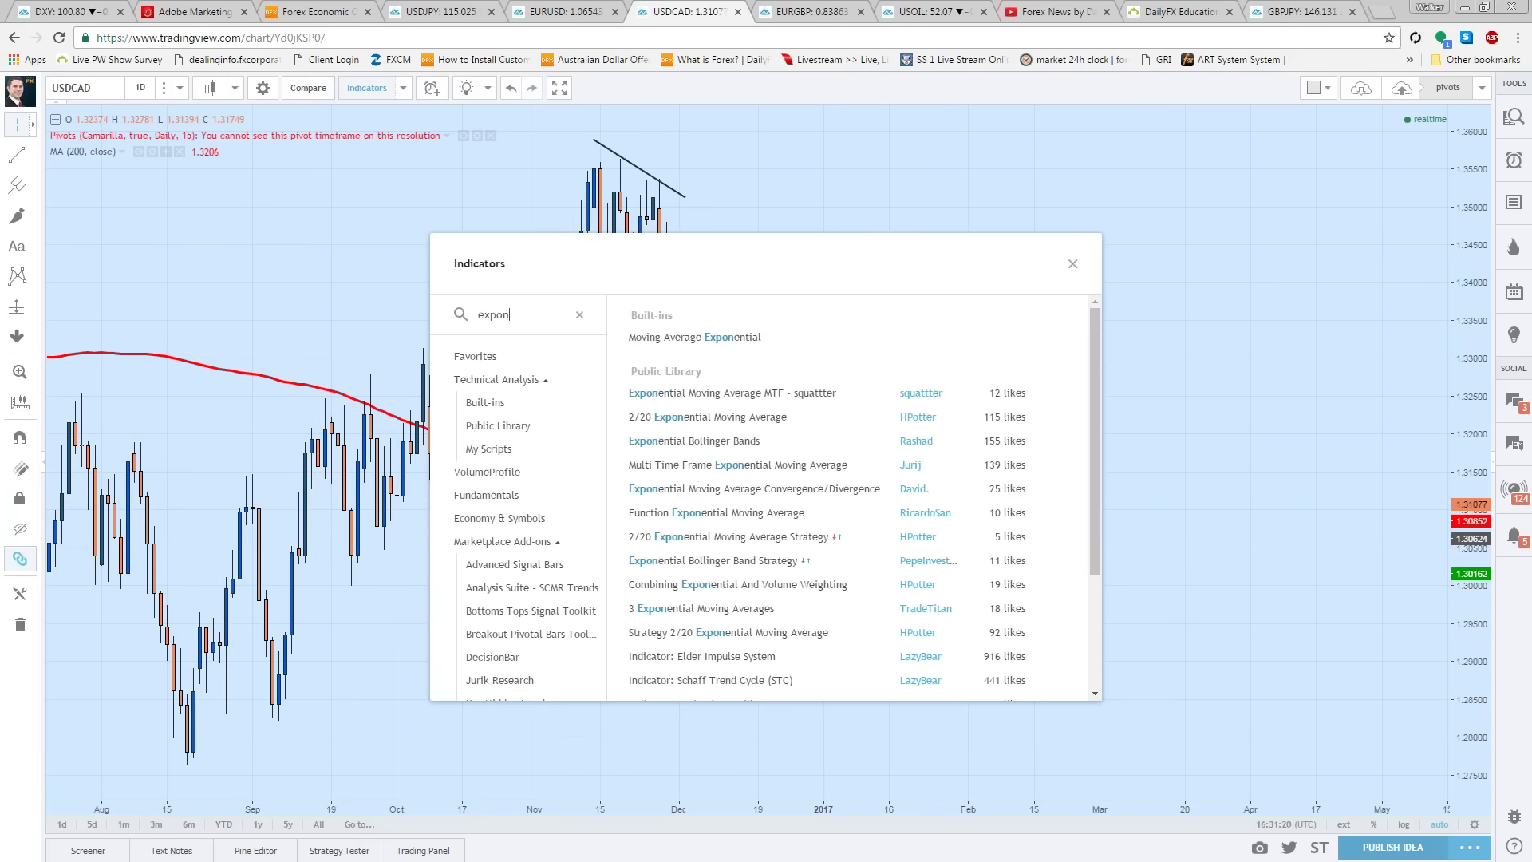
pyautogui.click(694, 337)
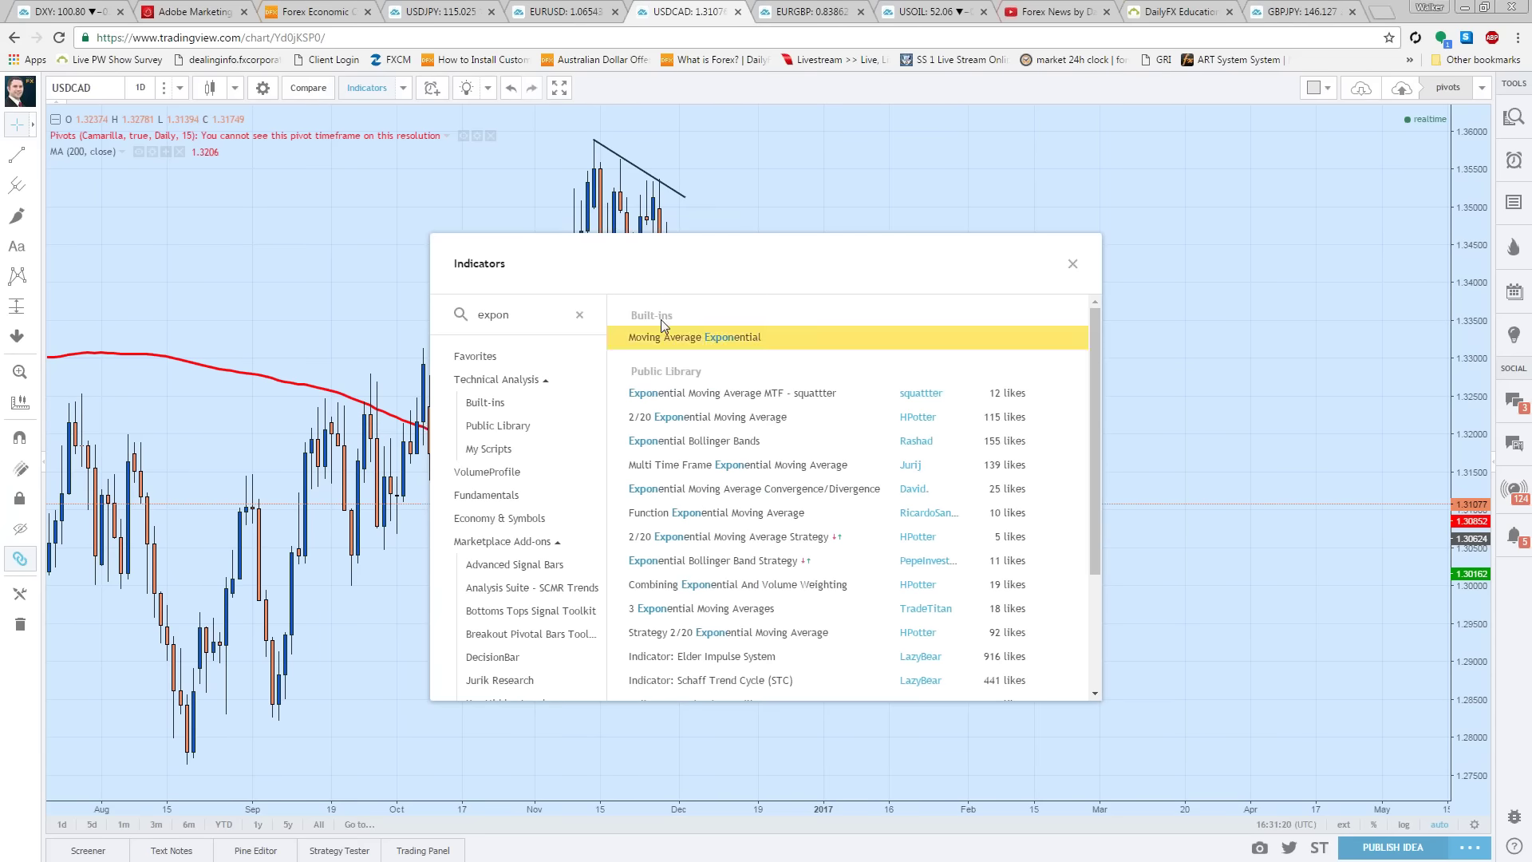
pyautogui.click(1072, 266)
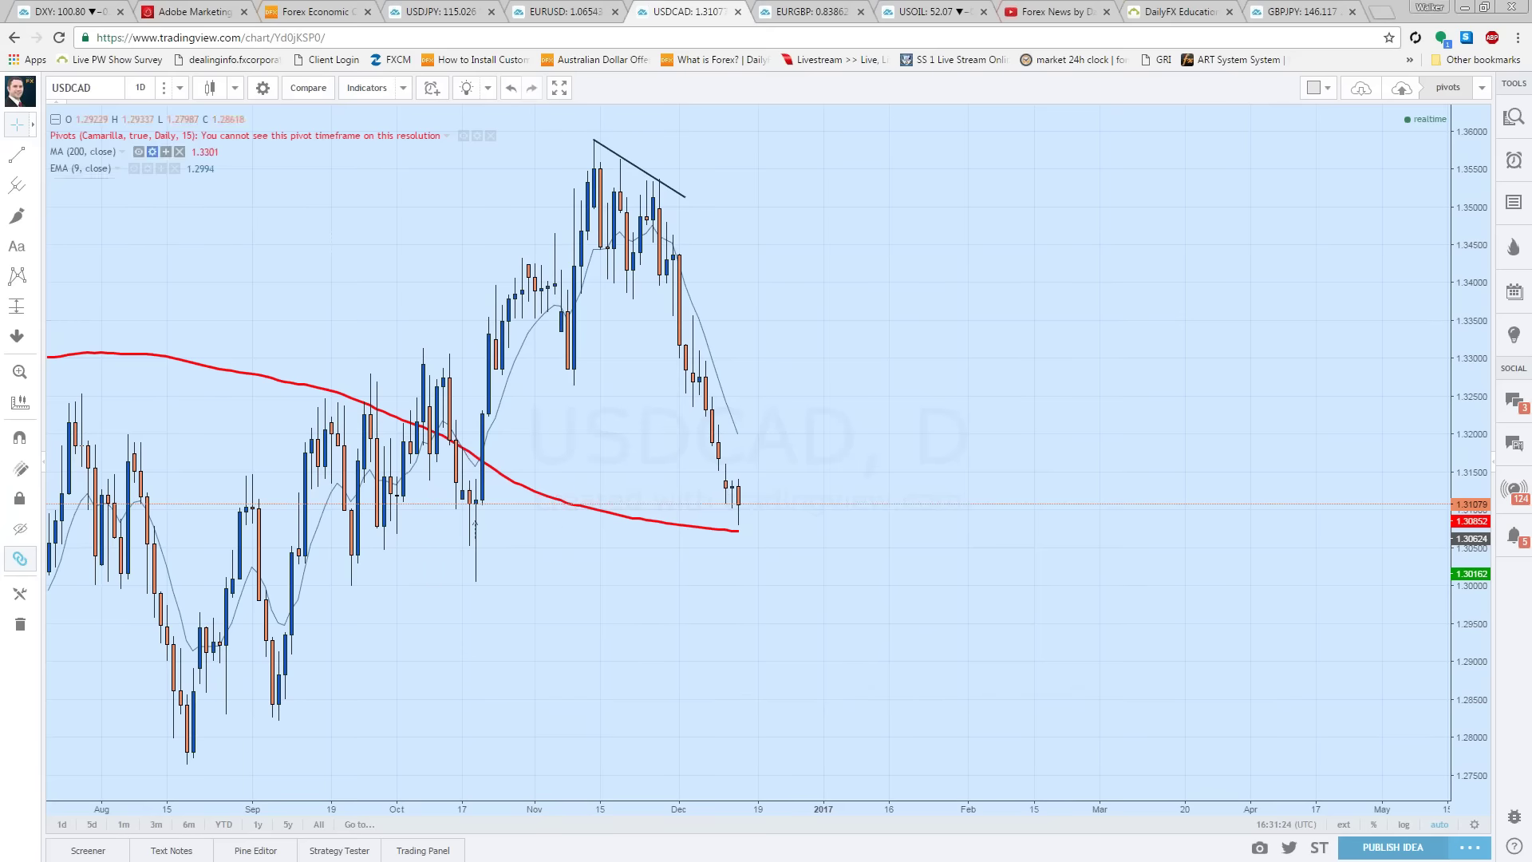
# Step: Give the EMA a thicker line and a length of 10
pyautogui.click(154, 153)
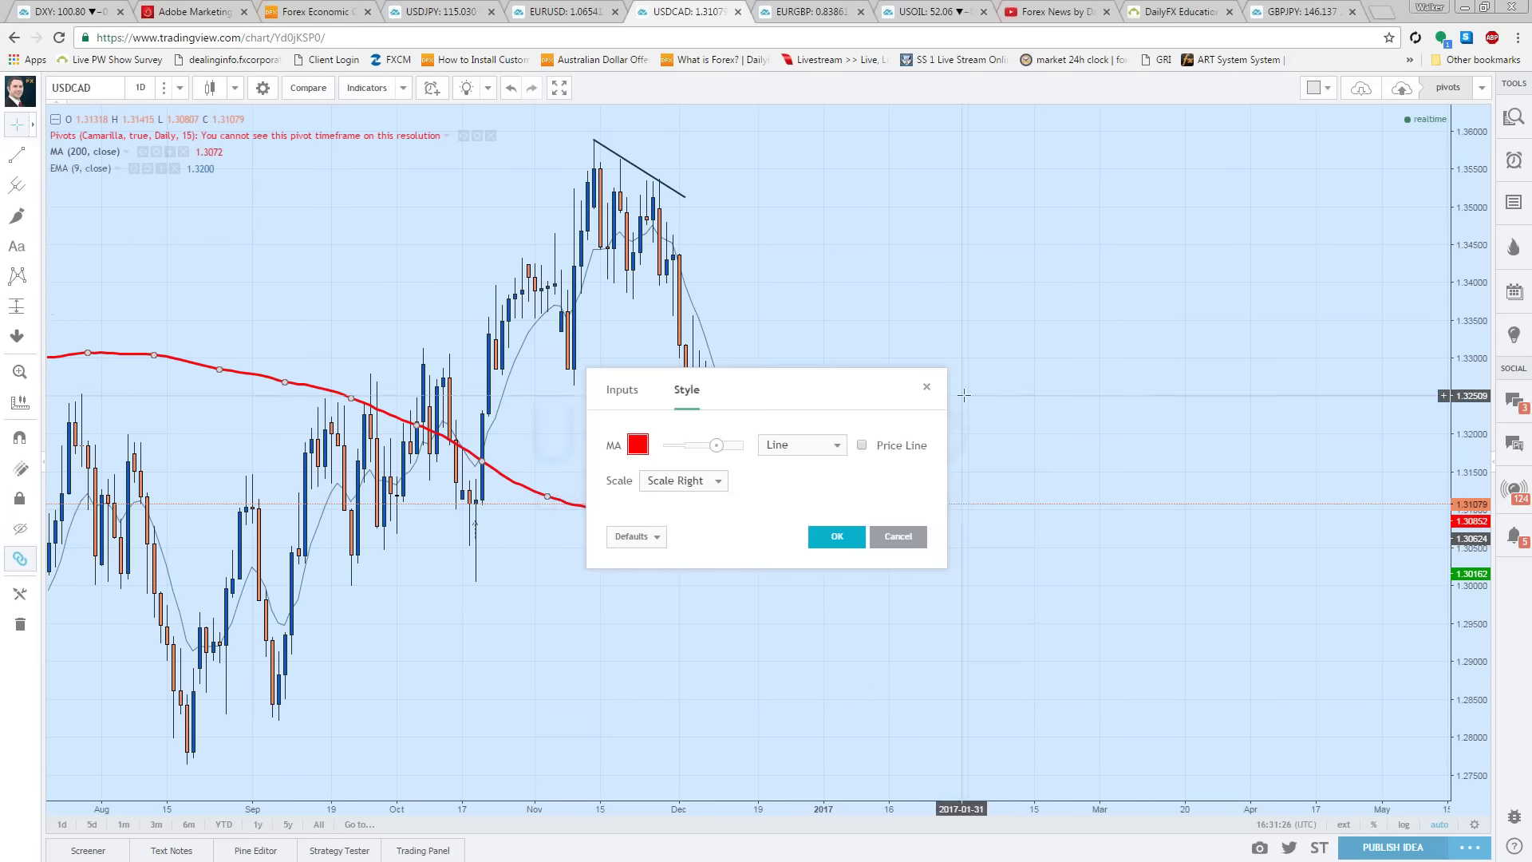
pyautogui.click(923, 390)
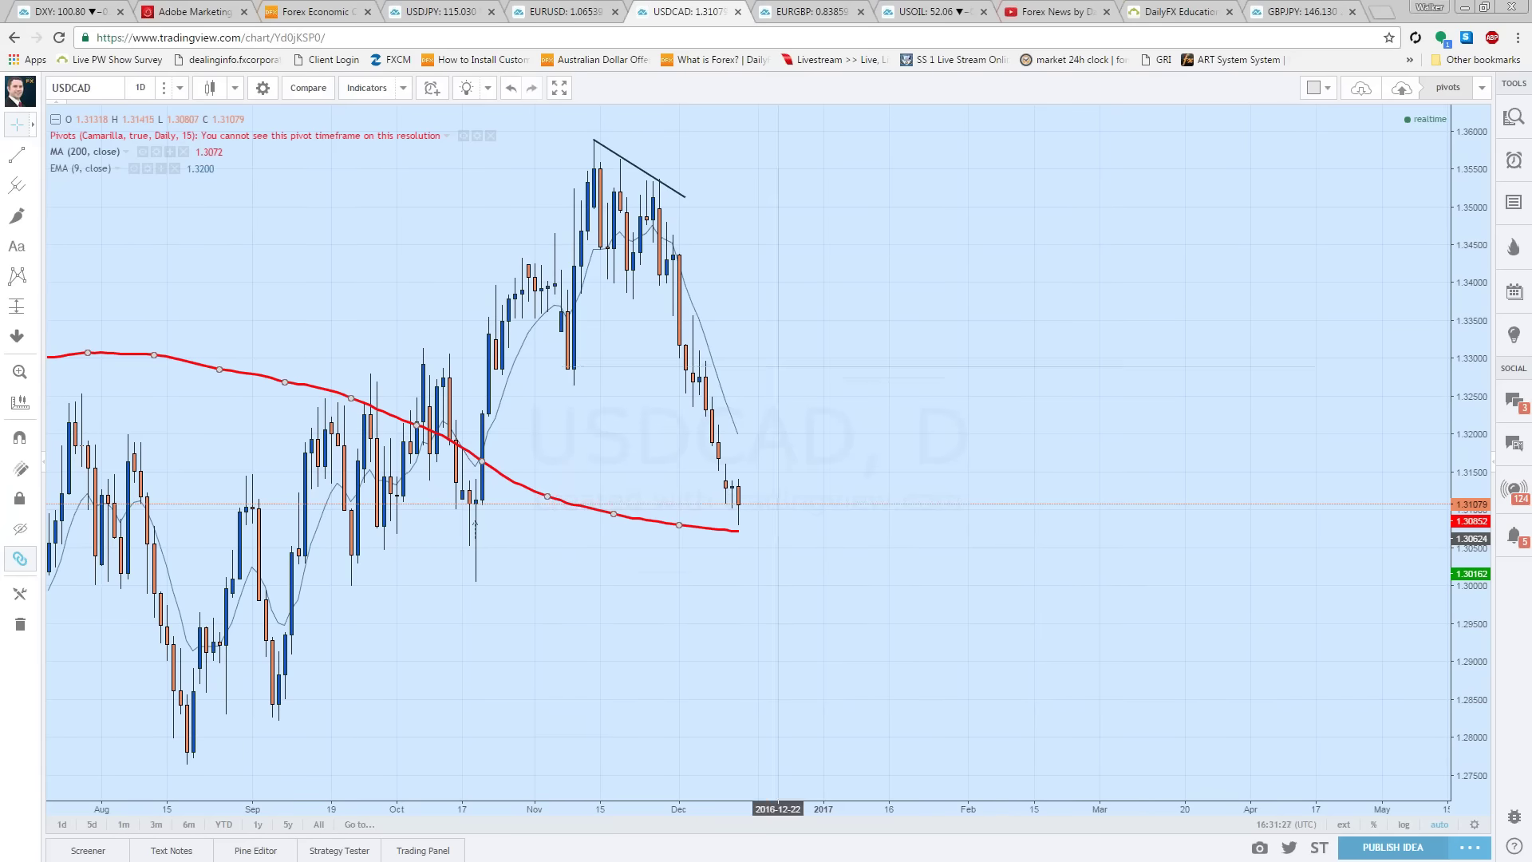
pyautogui.click(151, 168)
pyautogui.moveTo(663, 445); pyautogui.dragTo(716, 445)
pyautogui.click(622, 390)
pyautogui.doubleClick(669, 443)
pyautogui.write('10')
pyautogui.click(808, 555)
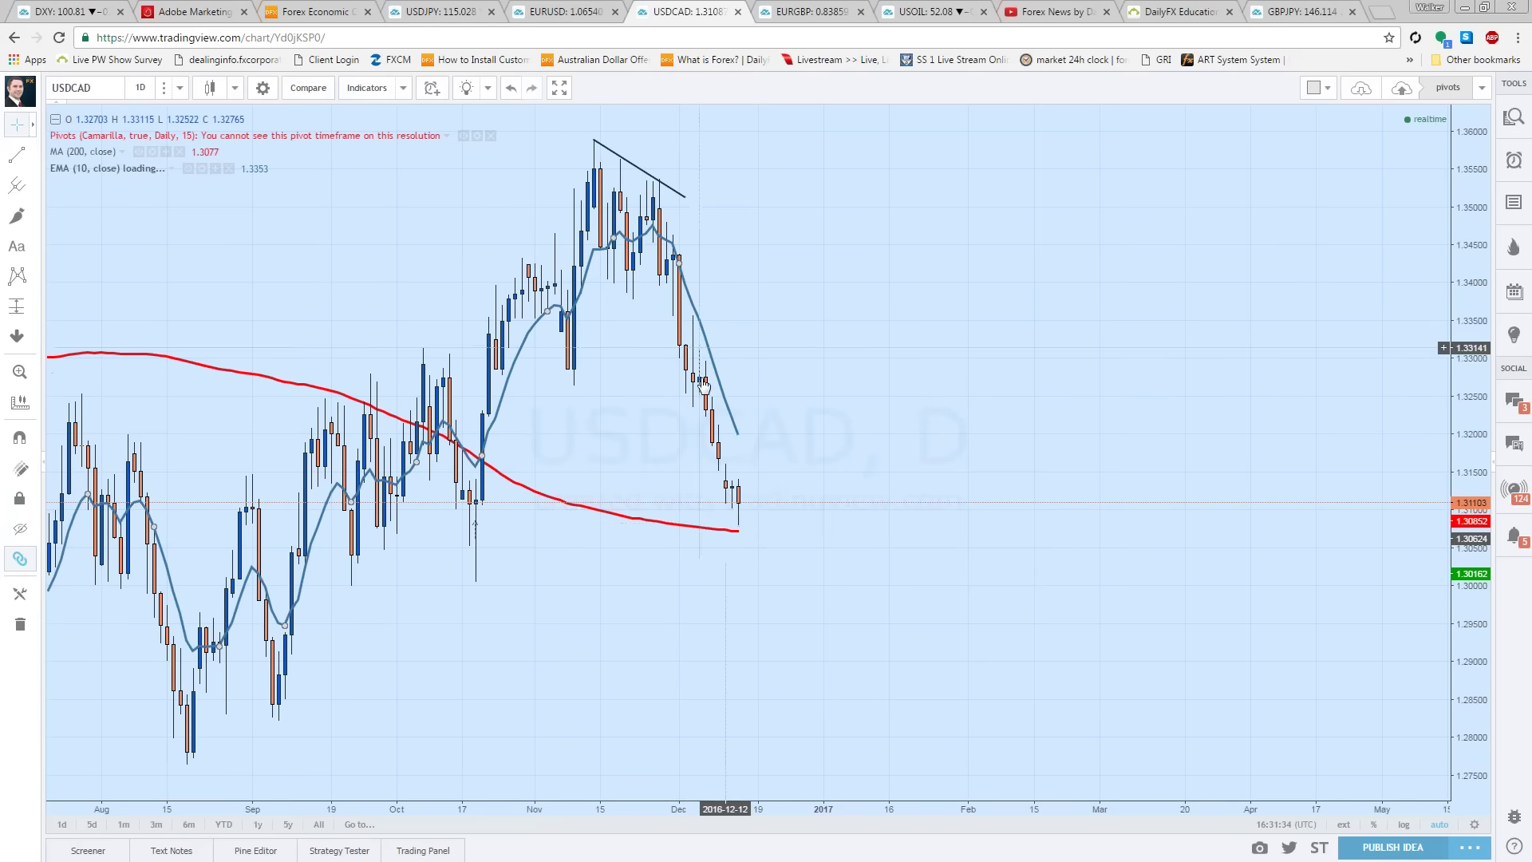
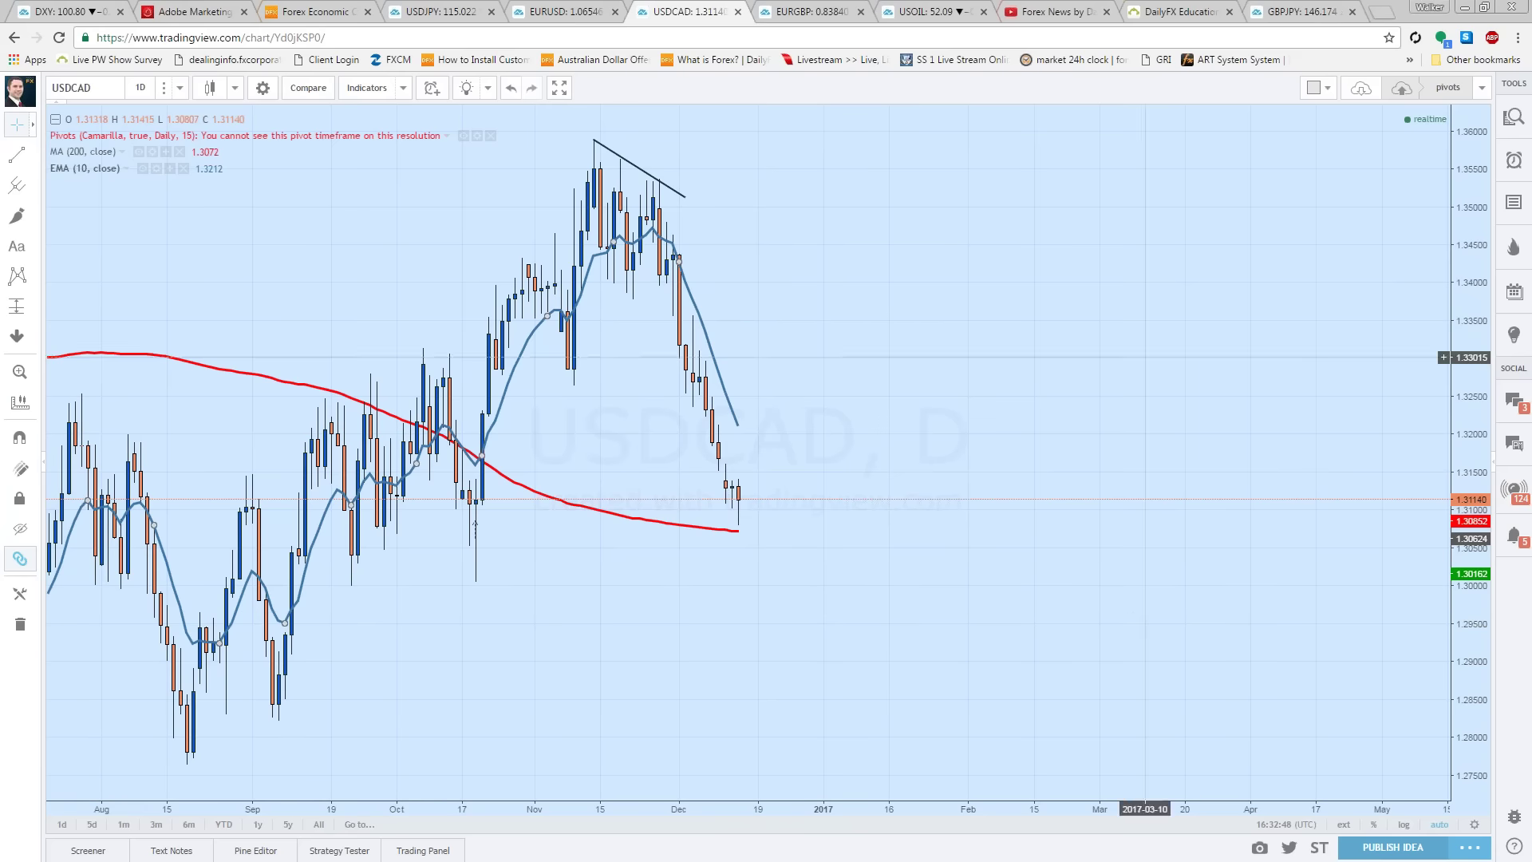
# Step: Switch the USDCAD chart to 30-minute candles and zoom out
pyautogui.click(181, 94)
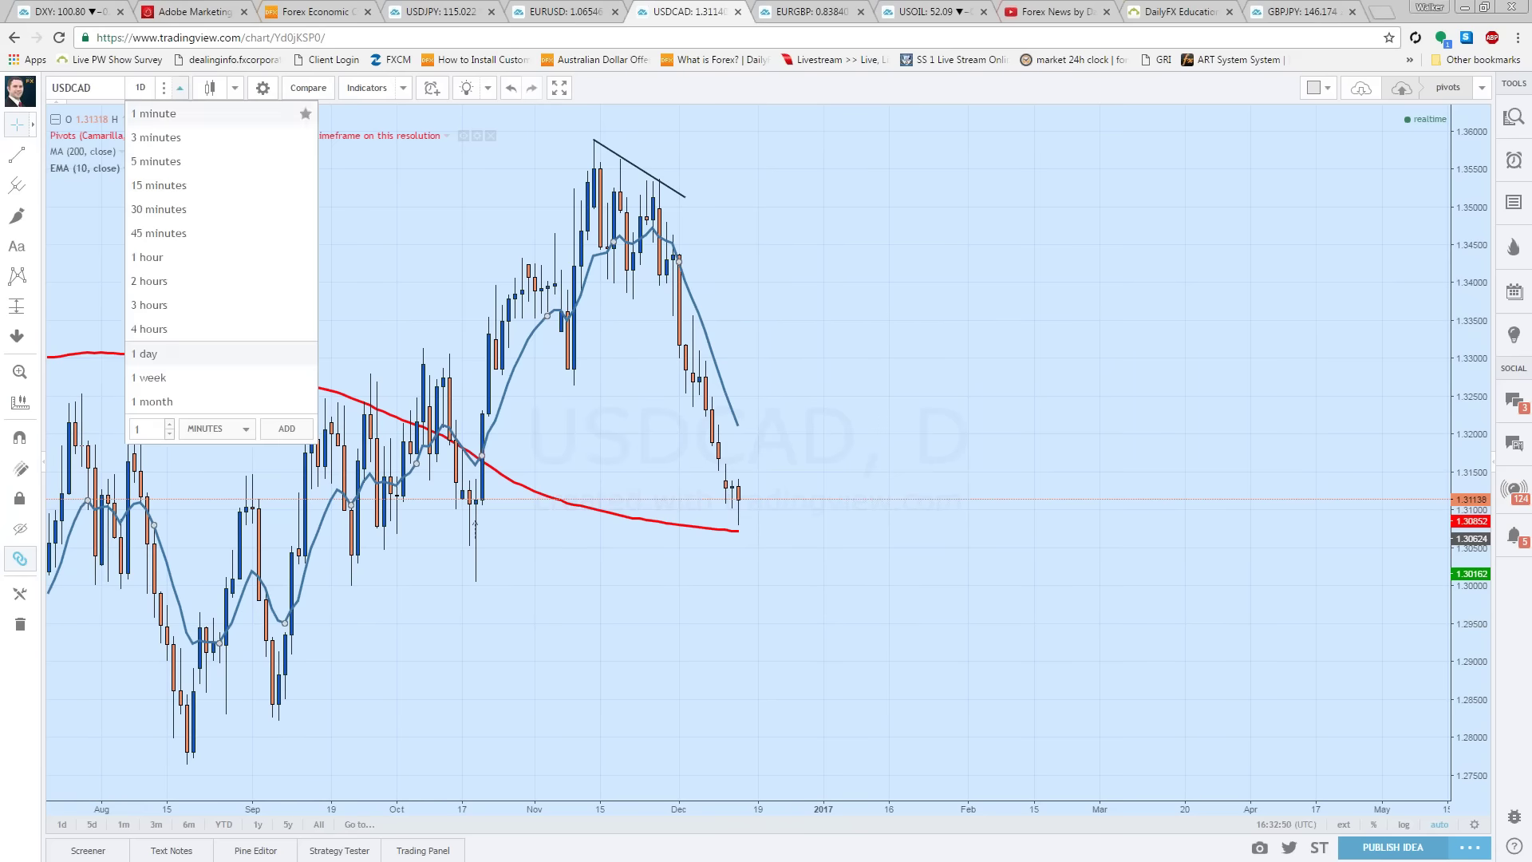
pyautogui.click(171, 210)
pyautogui.scroll(-5, 868, 423)
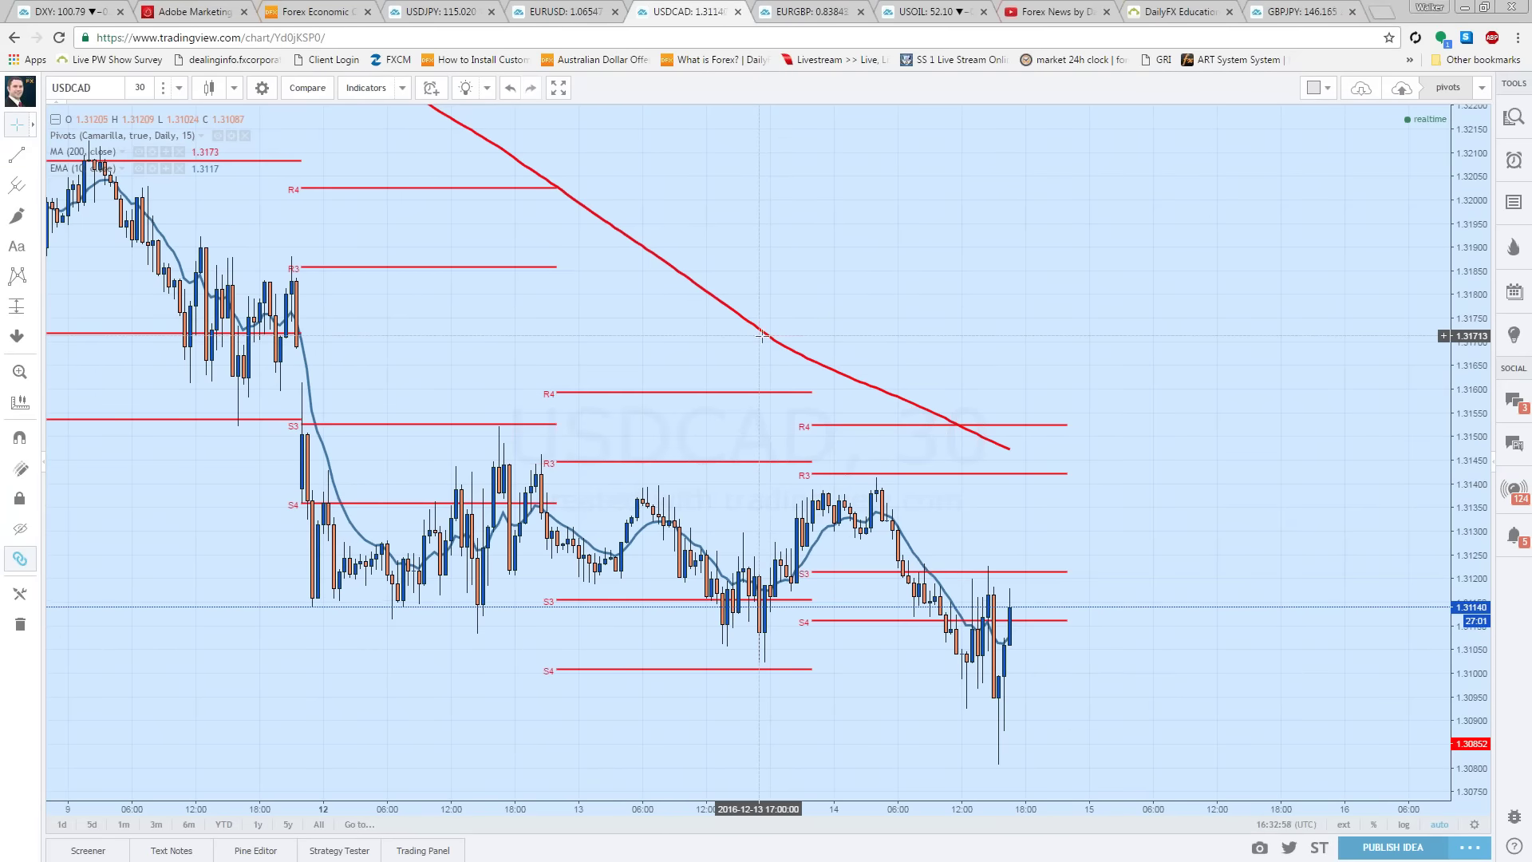
# Step: Delete the 200-period MA and the 10-period EMA from the chart
pyautogui.press('Delete')
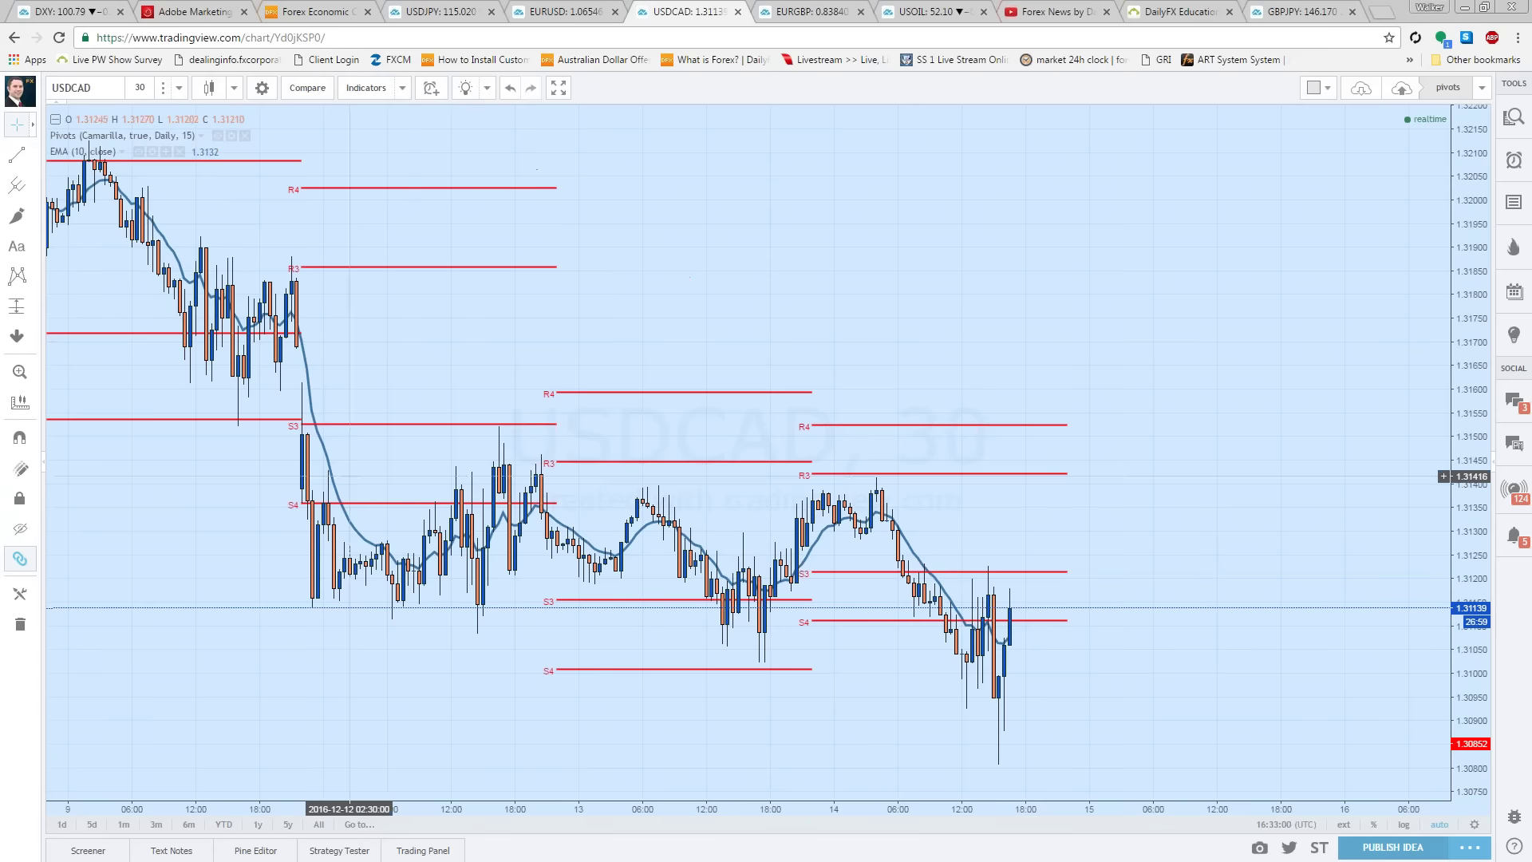
pyautogui.click(317, 423)
pyautogui.press('Delete')
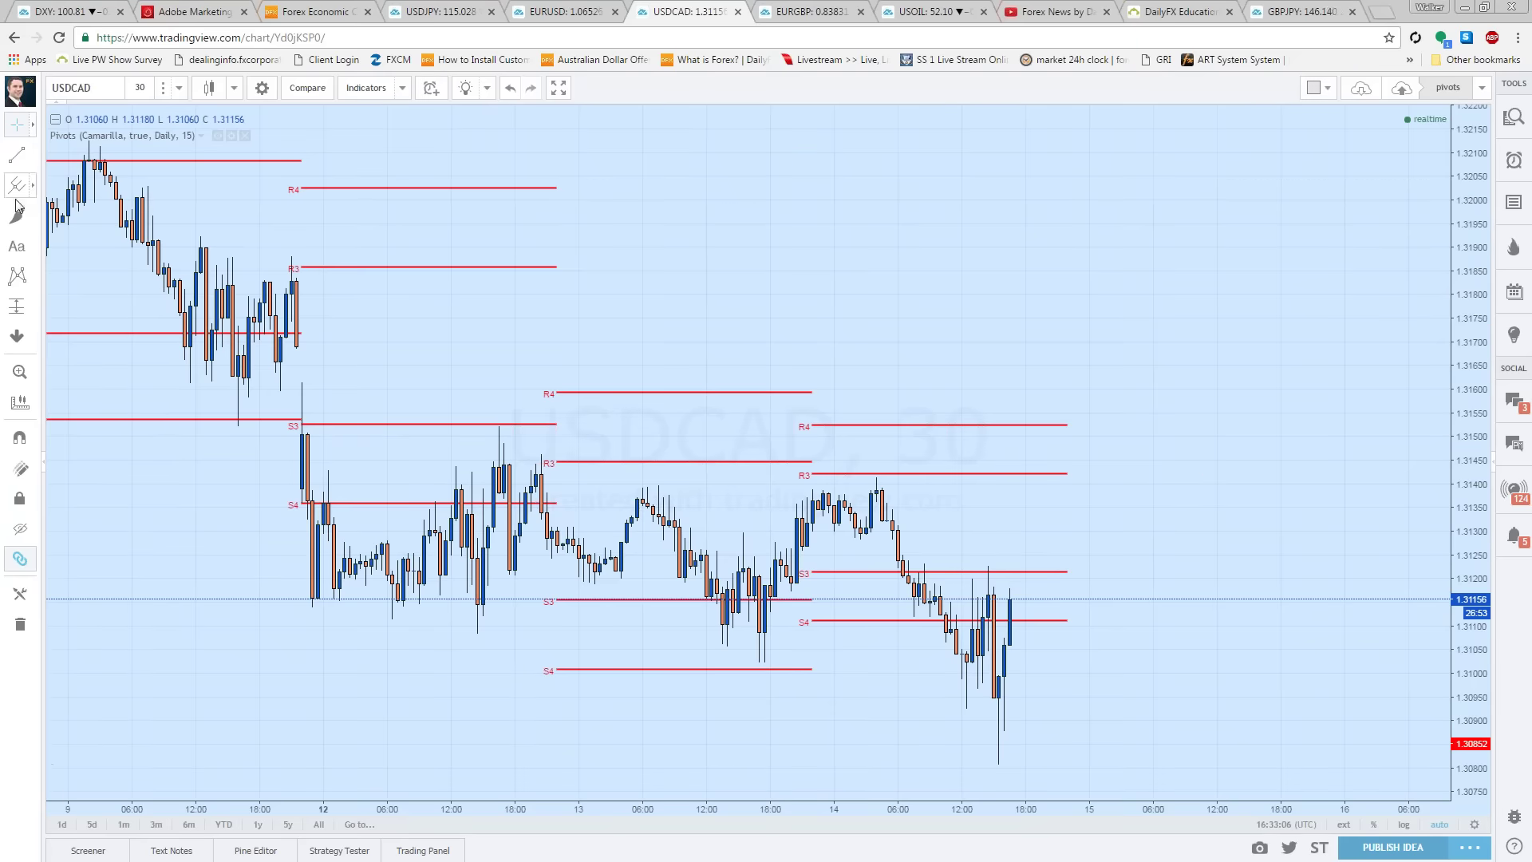
pyautogui.click(33, 307)
pyautogui.click(80, 428)
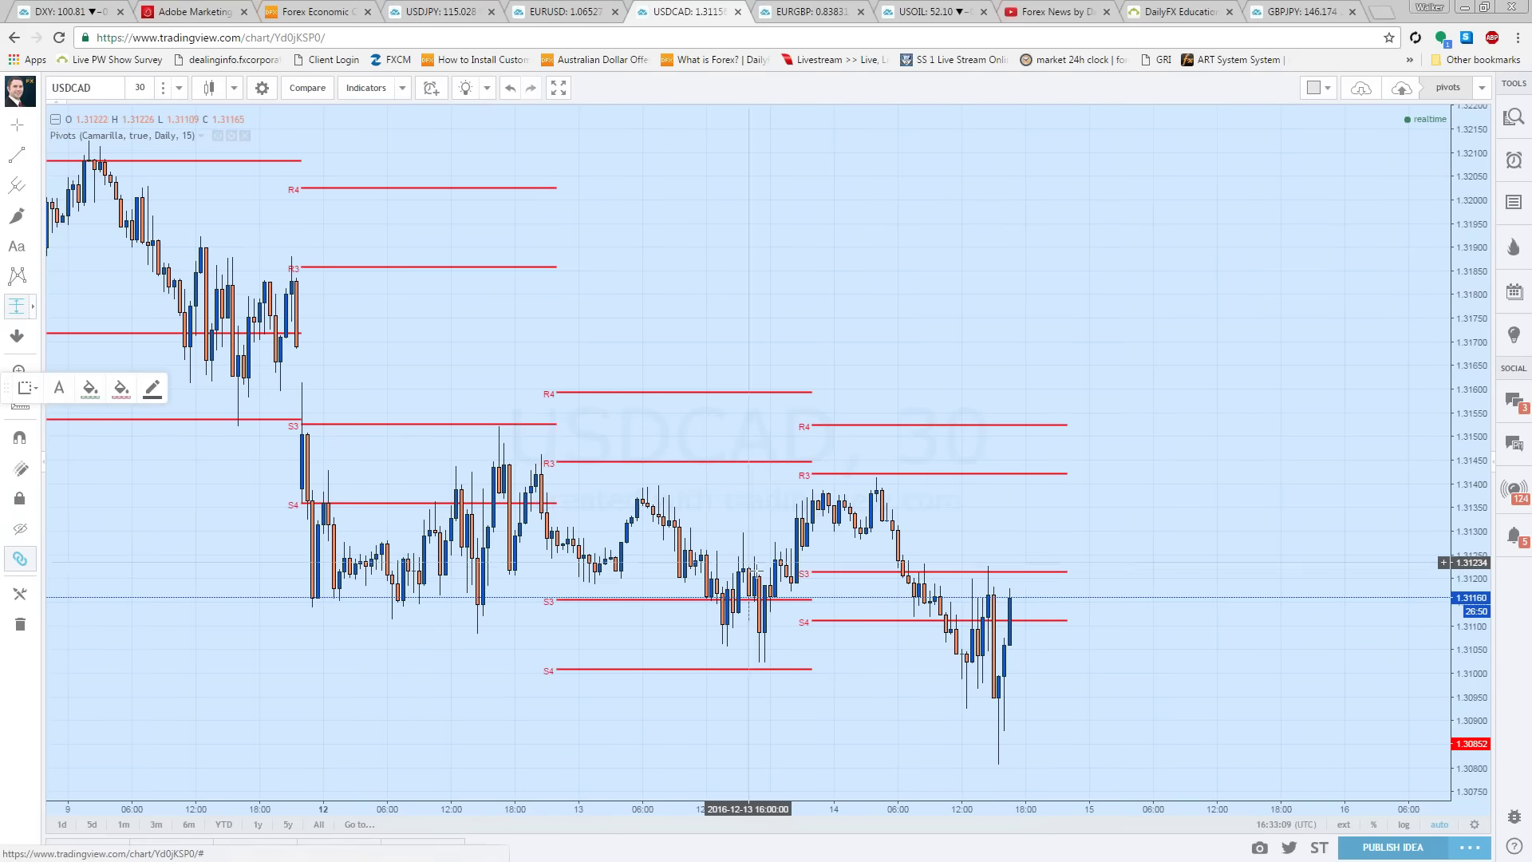
pyautogui.click(820, 621)
pyautogui.moveTo(1088, 625); pyautogui.dragTo(966, 625)
pyautogui.moveTo(817, 500); pyautogui.dragTo(821, 573)
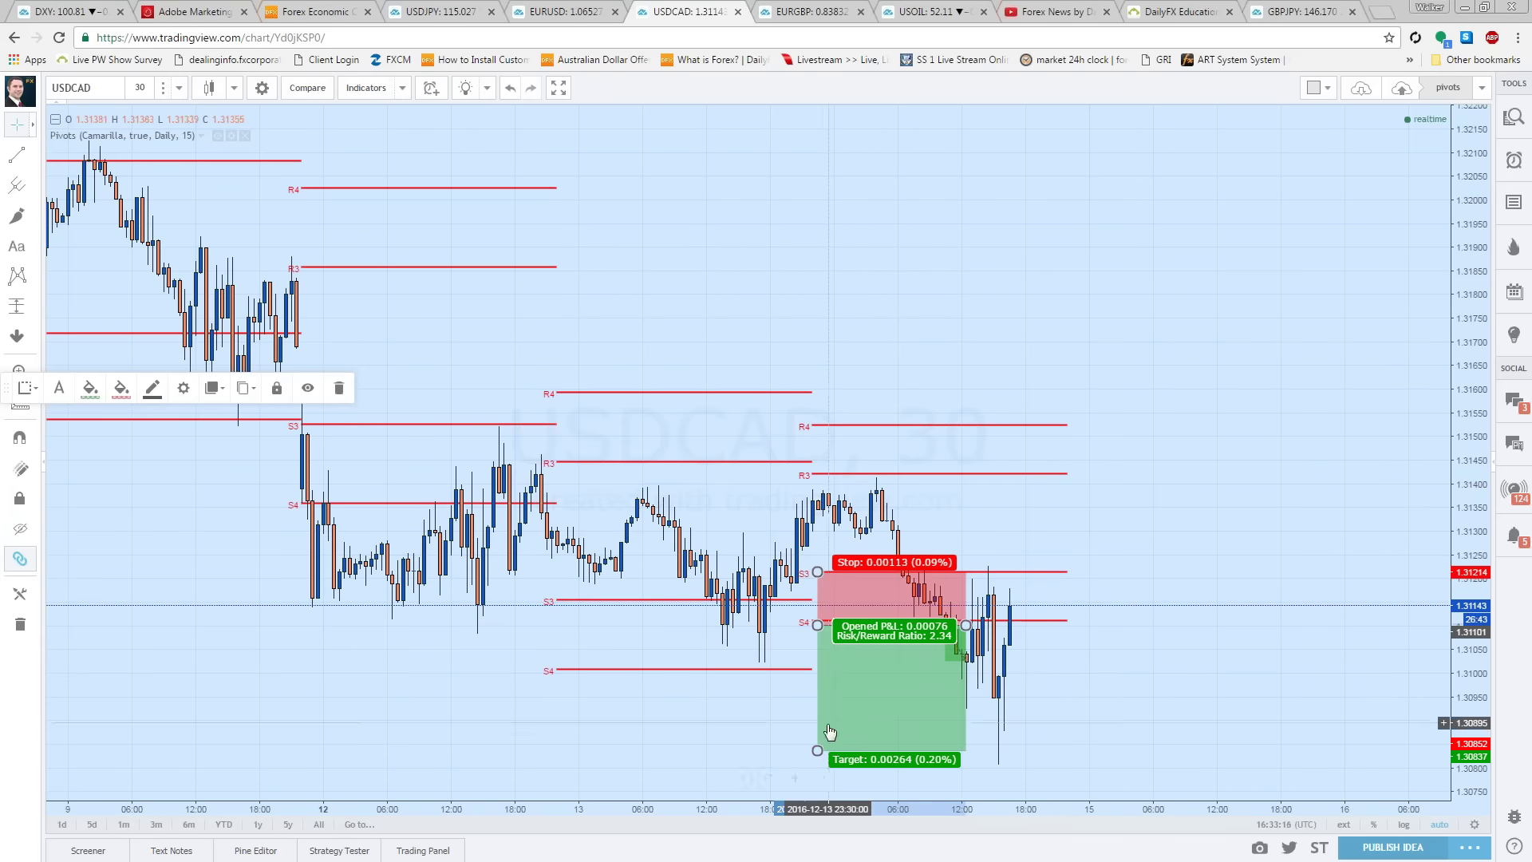
pyautogui.moveTo(817, 750)
pyautogui.mouseDown()
pyautogui.moveTo(815, 717)
pyautogui.moveTo(812, 732)
pyautogui.mouseUp()
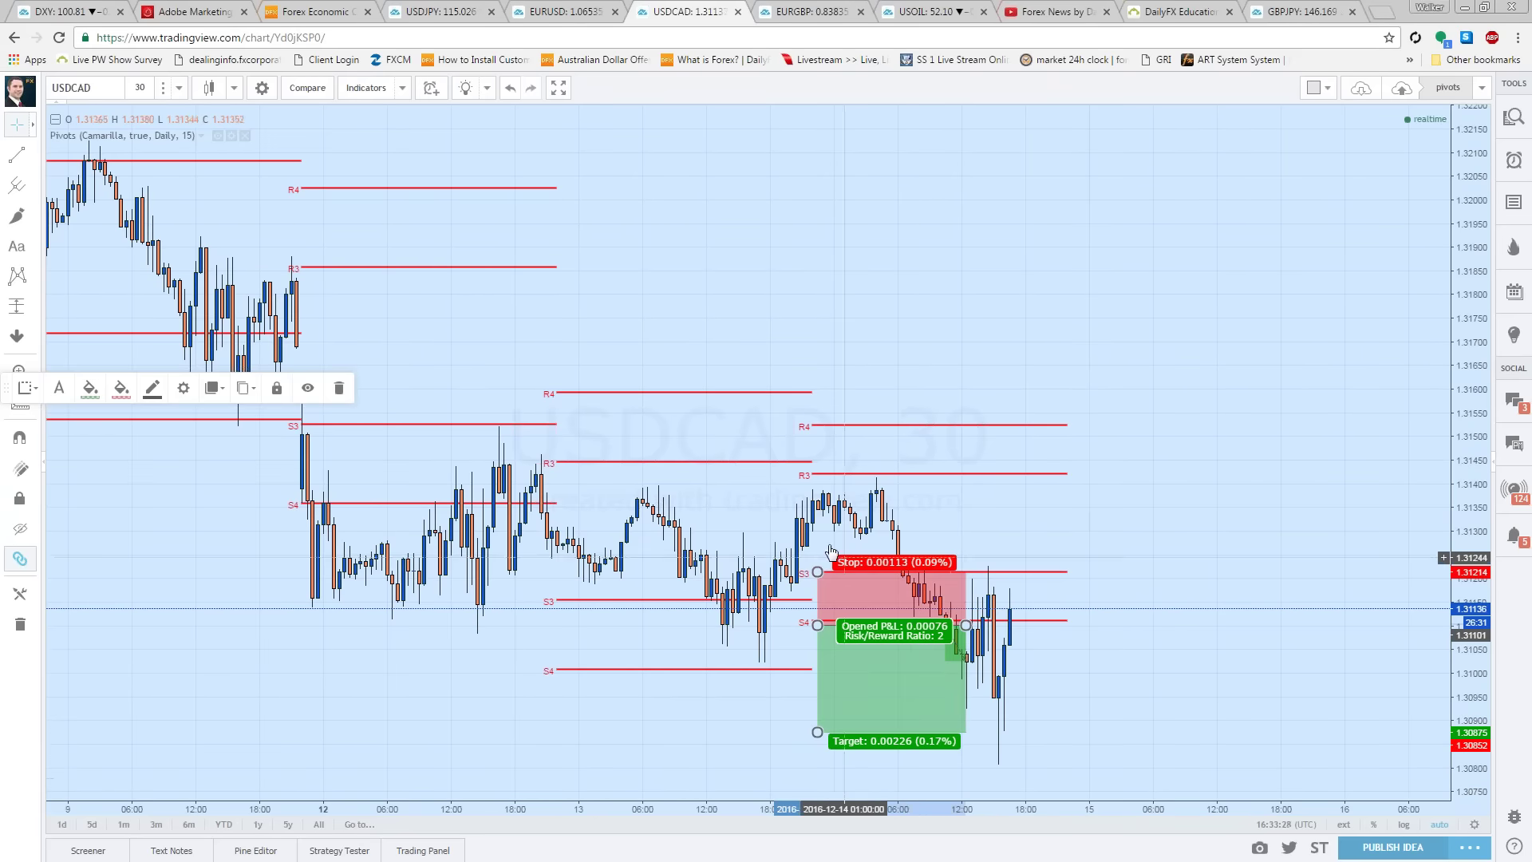
pyautogui.moveTo(817, 571); pyautogui.dragTo(817, 574)
pyautogui.press('Delete')
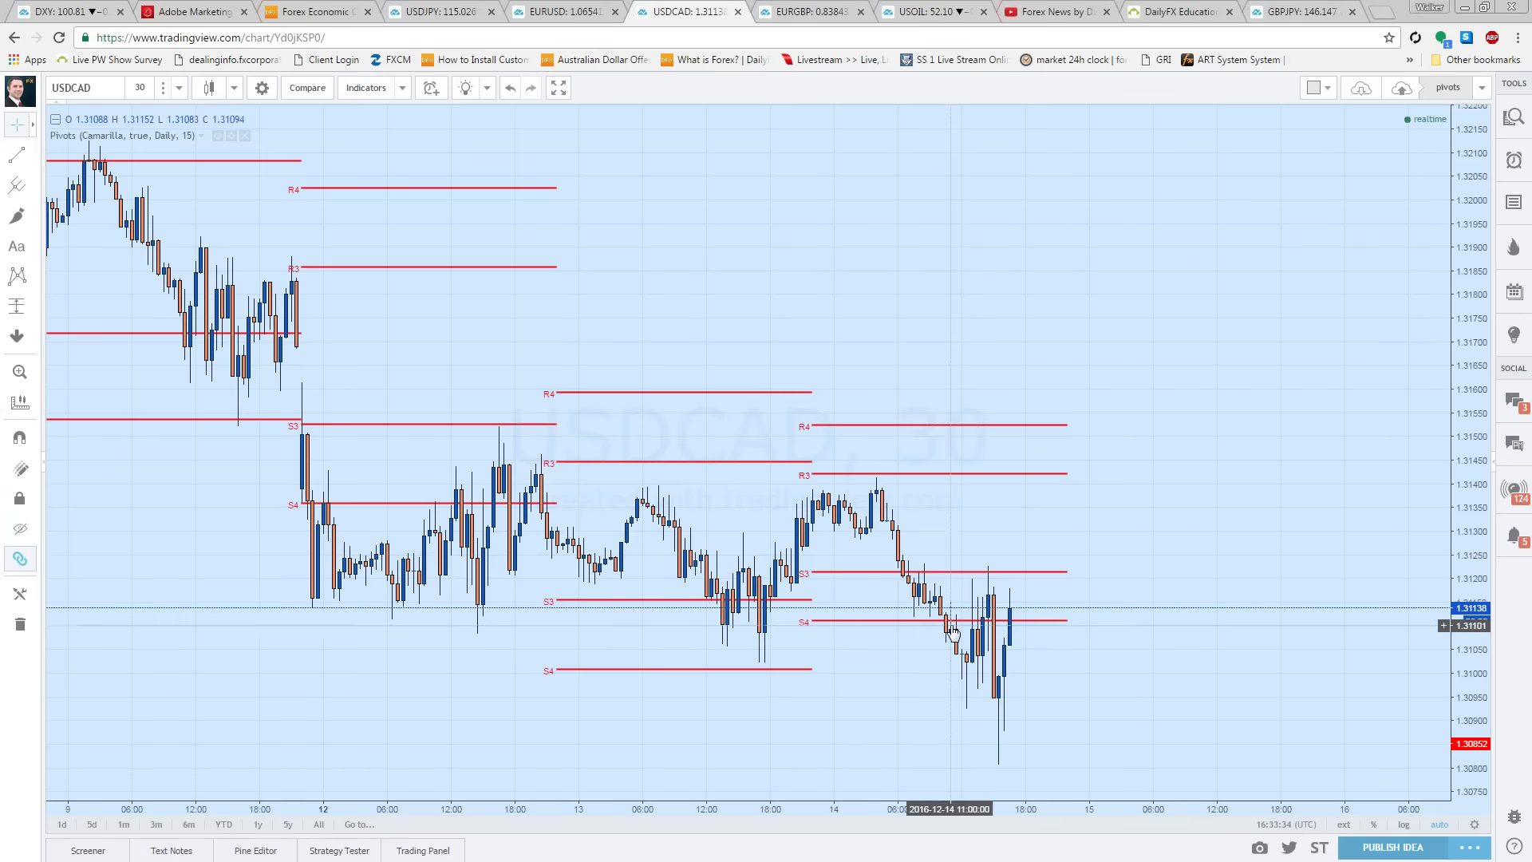
pyautogui.scroll(1, 967, 585)
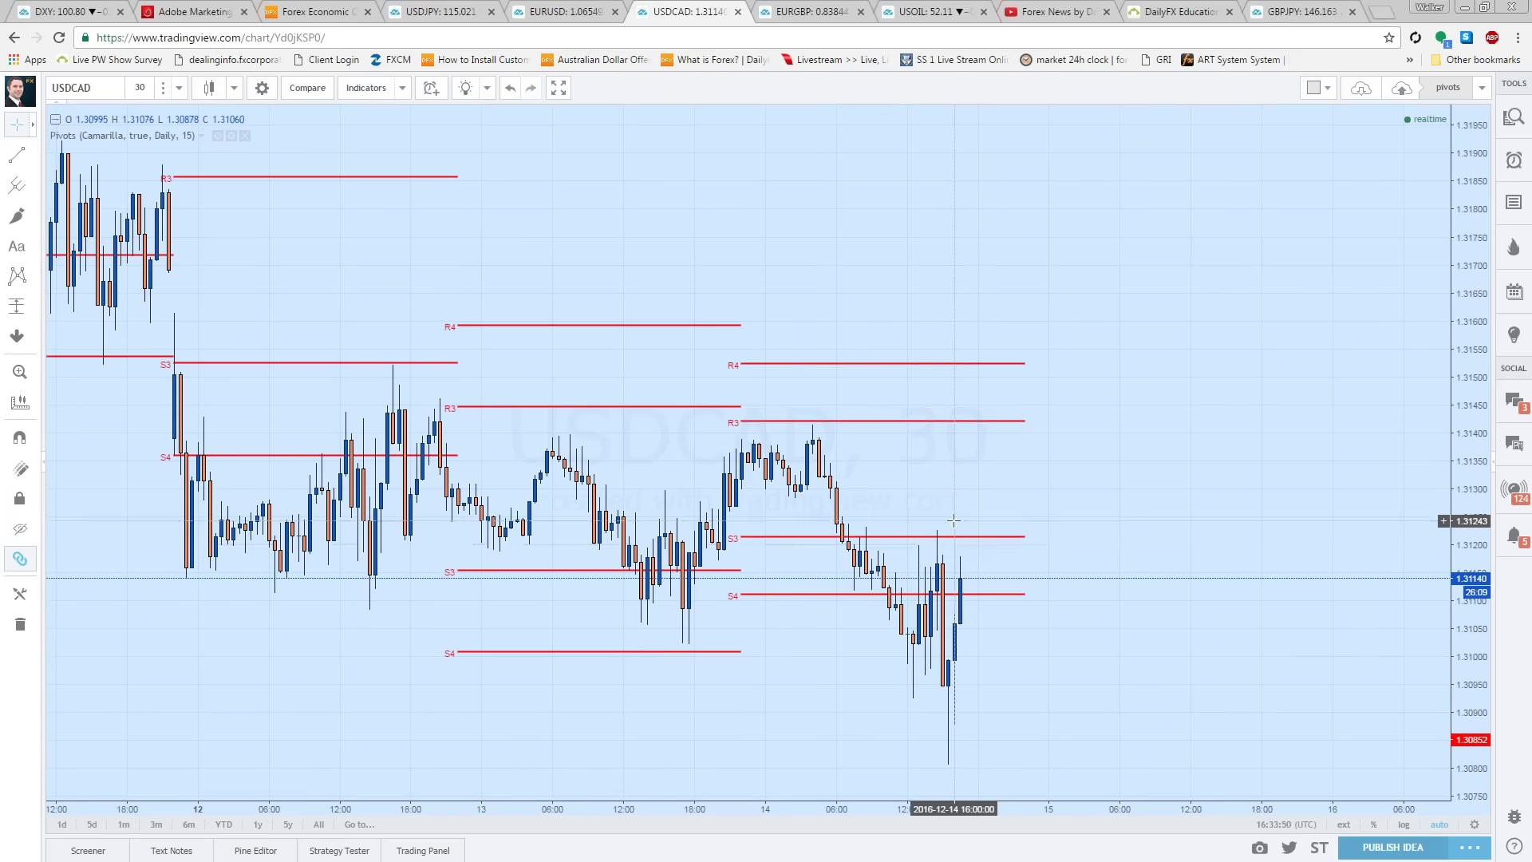
pyautogui.scroll(2, 757, 459)
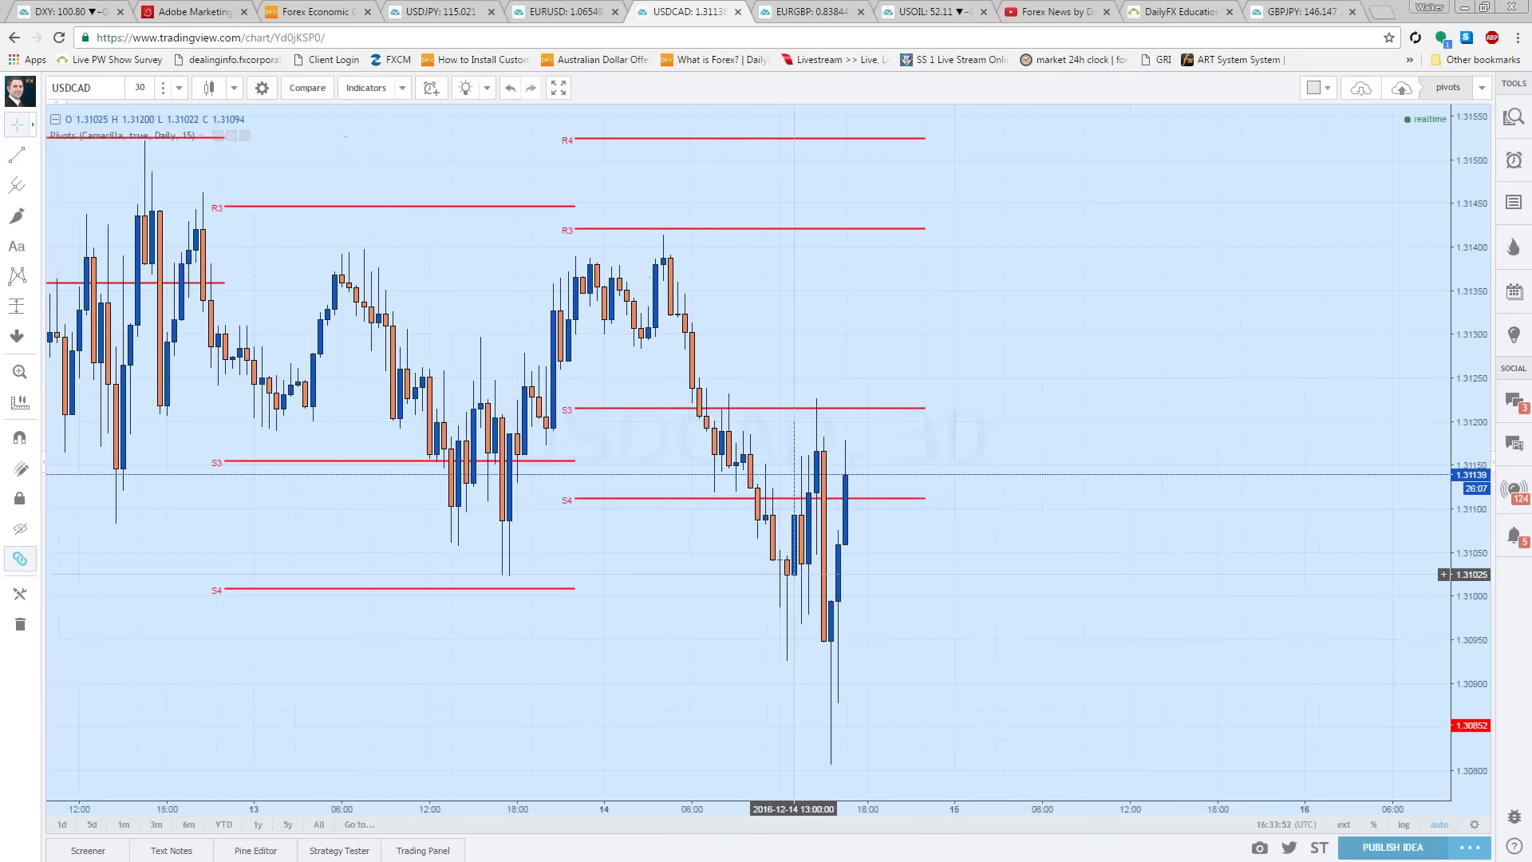
pyautogui.scroll(-1, 798, 541)
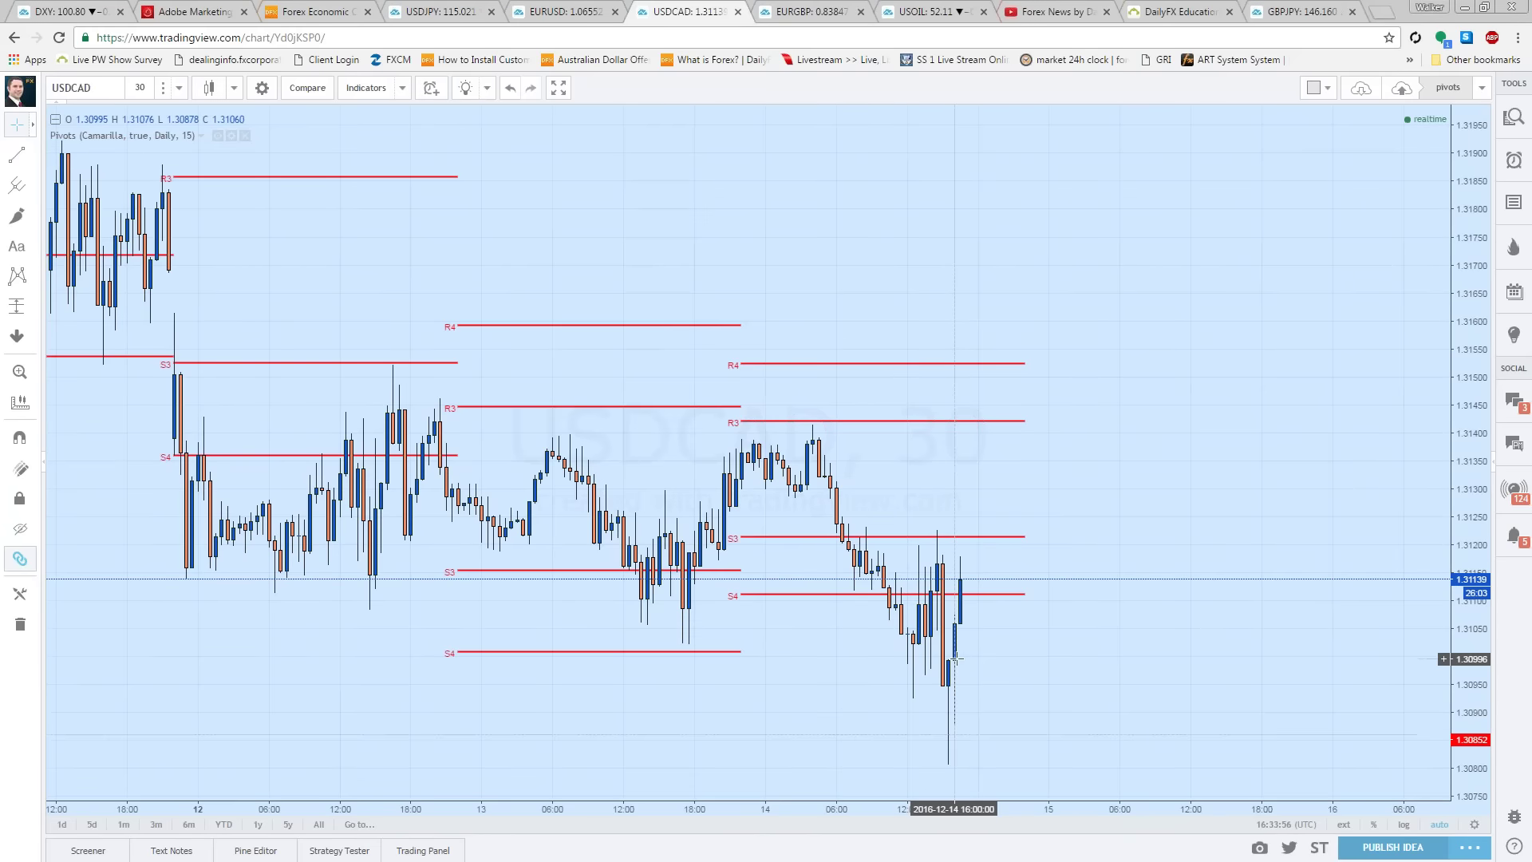
pyautogui.scroll(2, 957, 632)
pyautogui.scroll(-3, 956, 632)
# Step: Draw a trend line from the latest USDCAD candle near S4 up to the R4 pivot
pyautogui.click(33, 154)
pyautogui.click(72, 158)
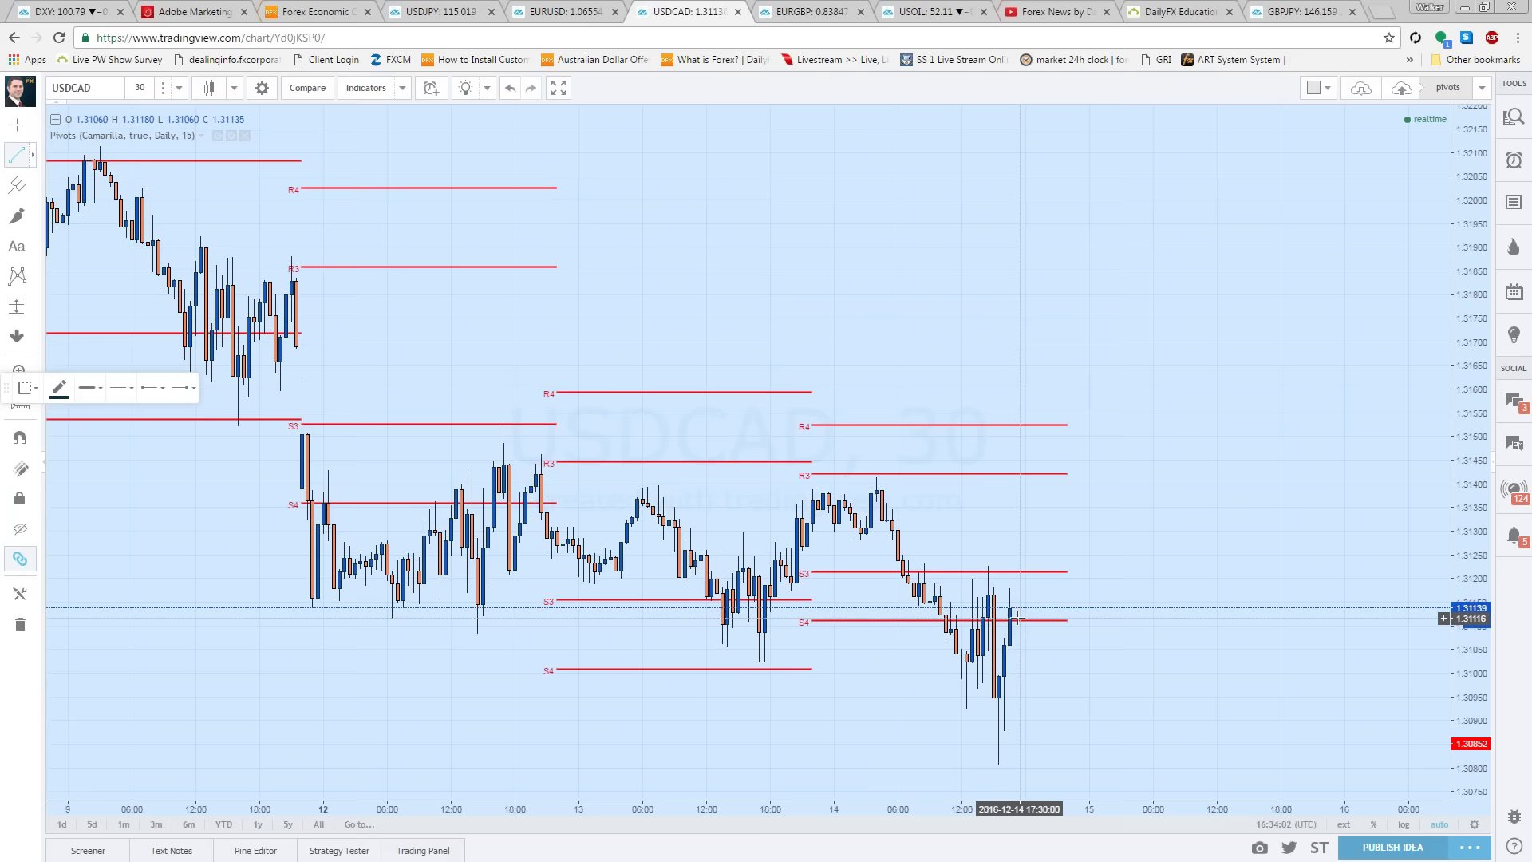
pyautogui.click(1018, 619)
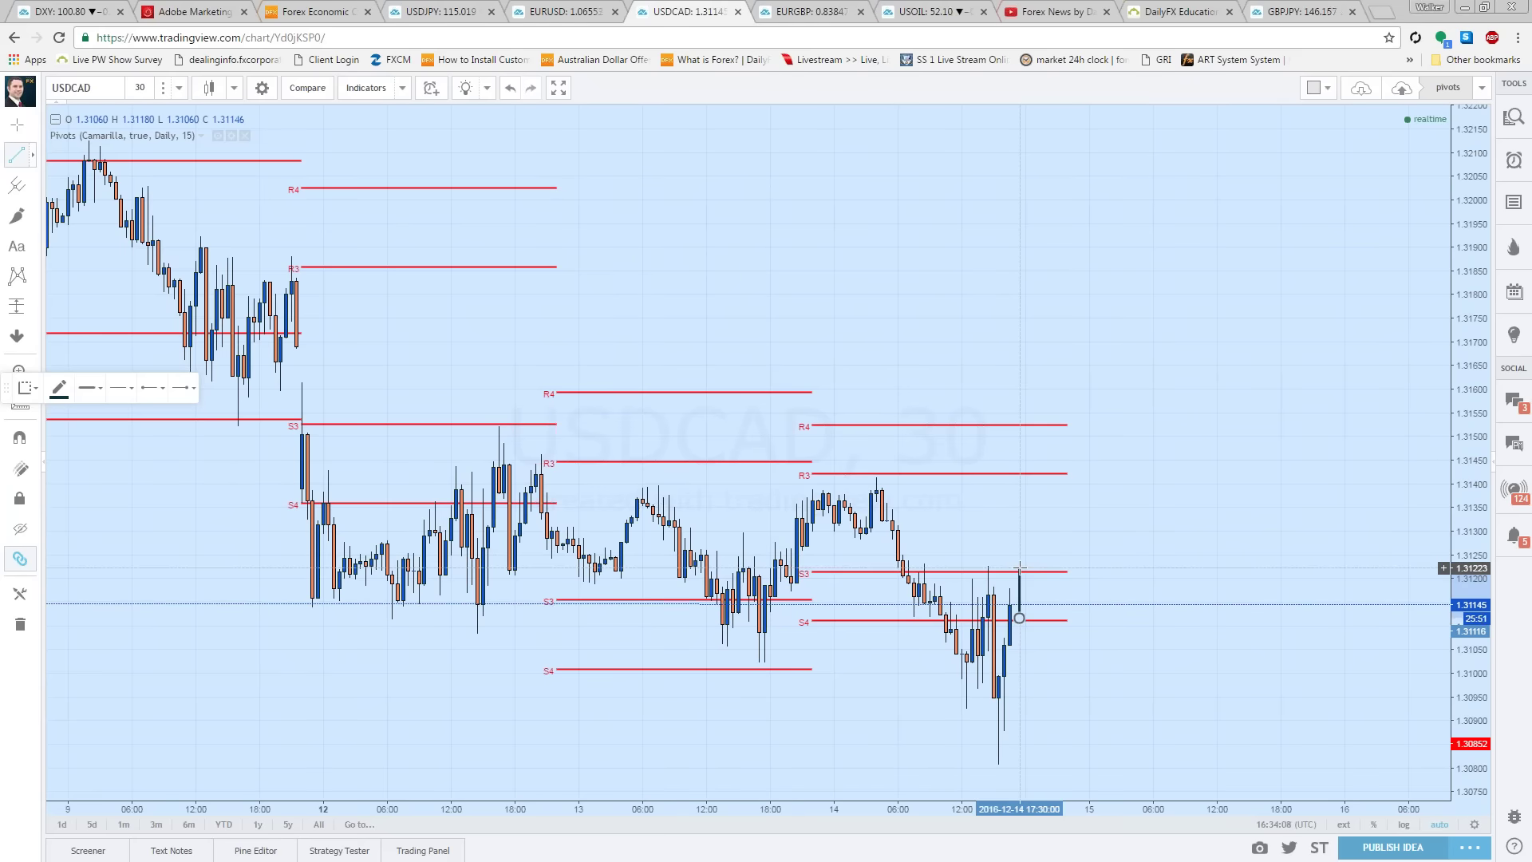
pyautogui.click(1056, 470)
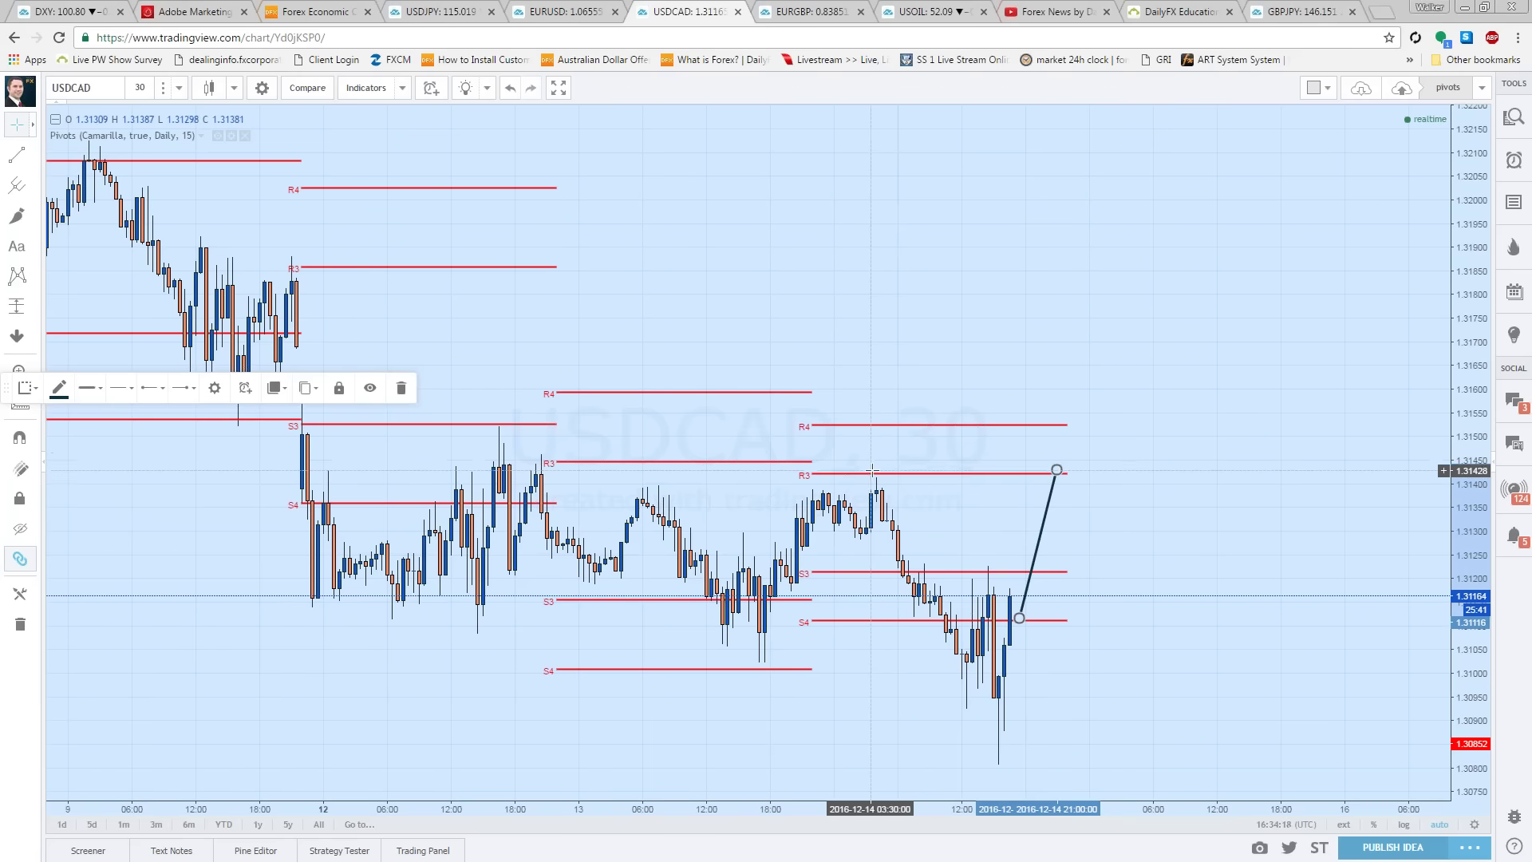
pyautogui.moveTo(1057, 469); pyautogui.dragTo(1057, 476)
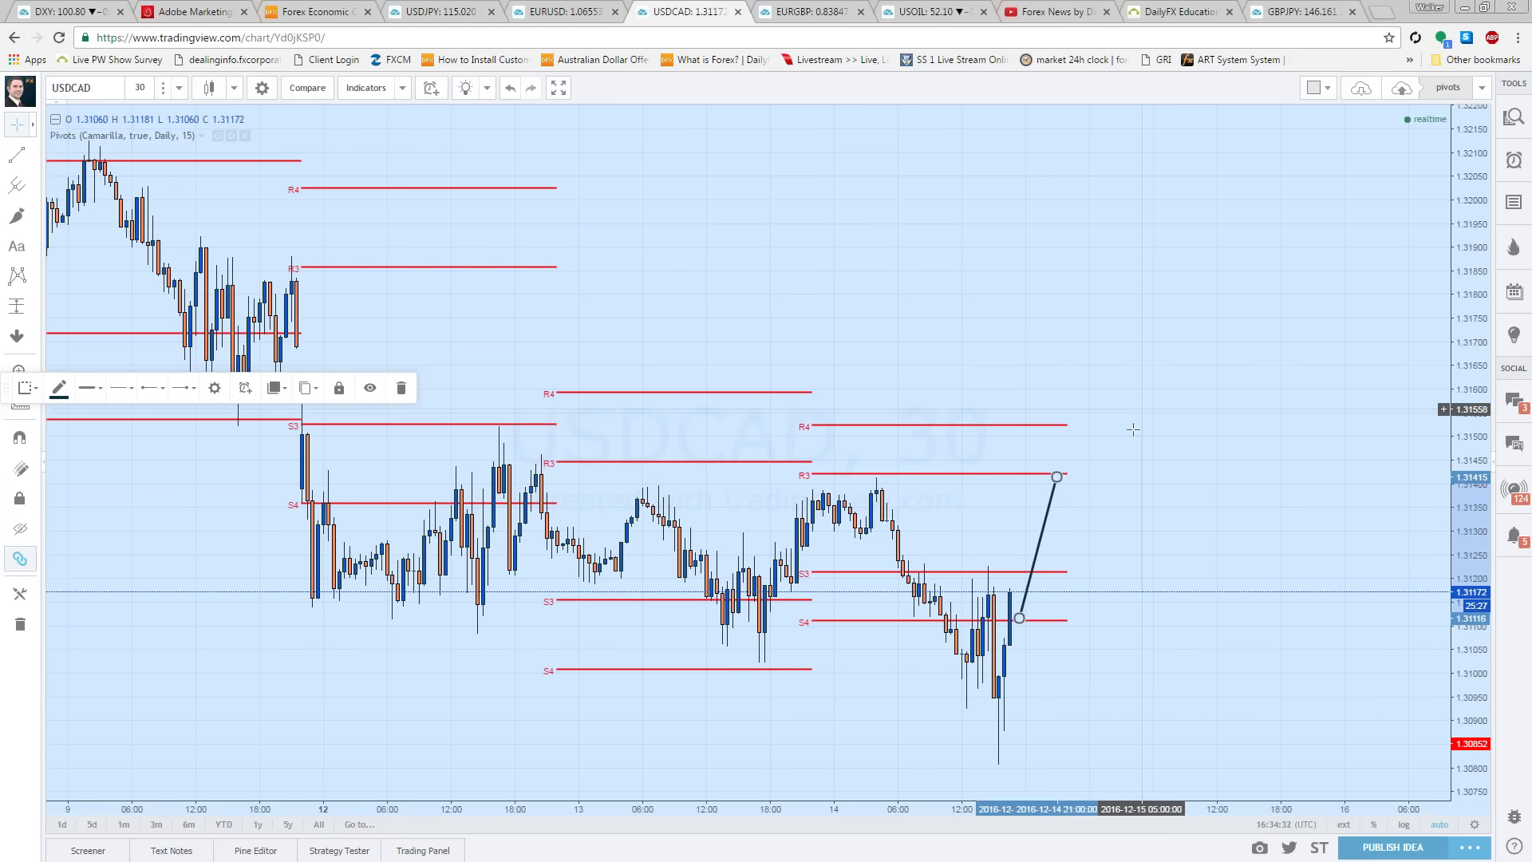
pyautogui.moveTo(1057, 479); pyautogui.dragTo(1065, 423)
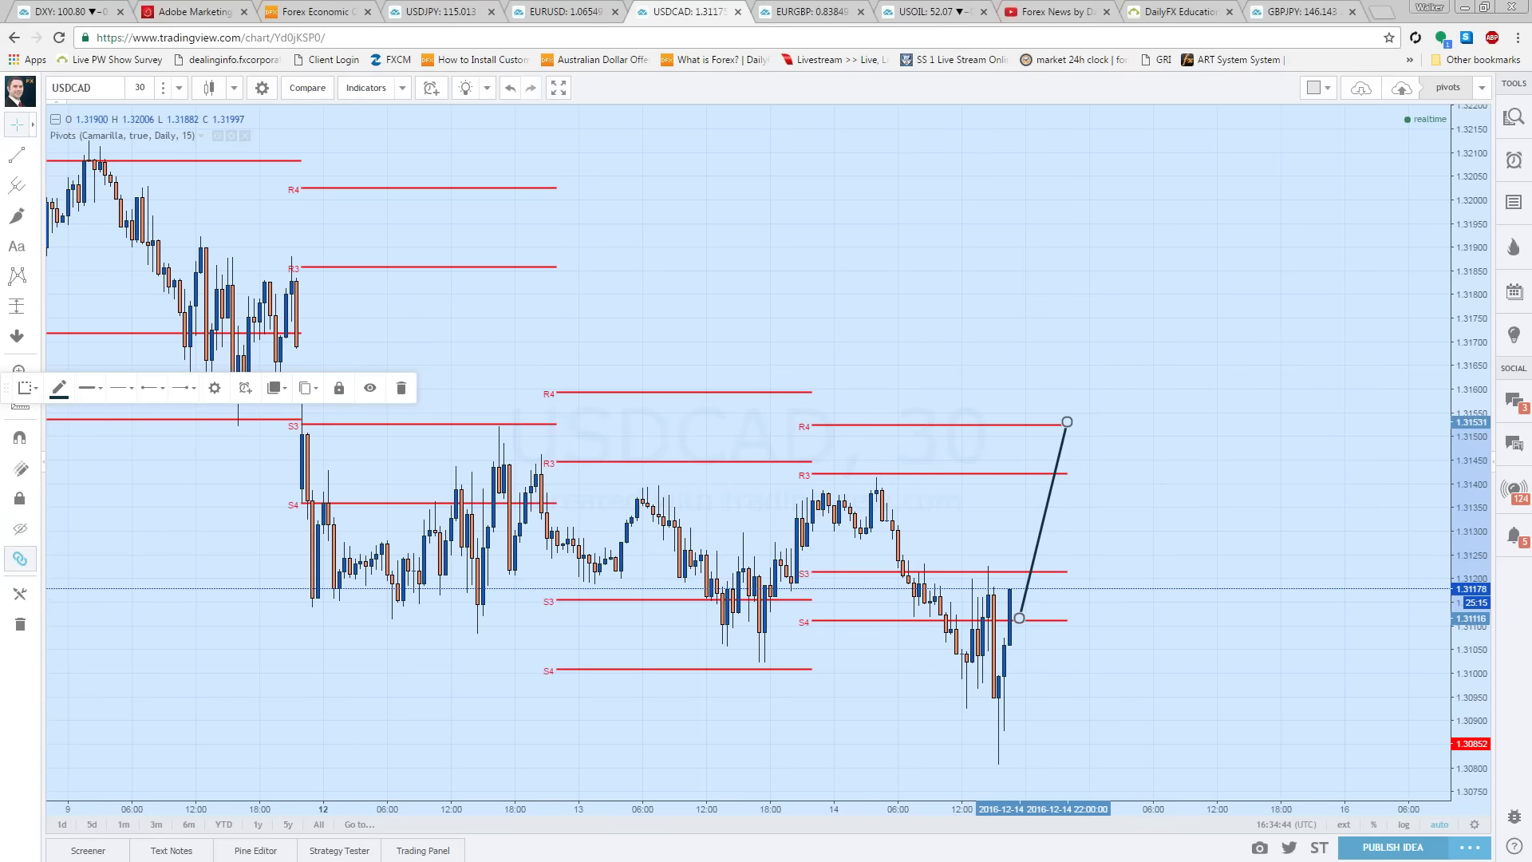
pyautogui.click(33, 307)
pyautogui.click(88, 307)
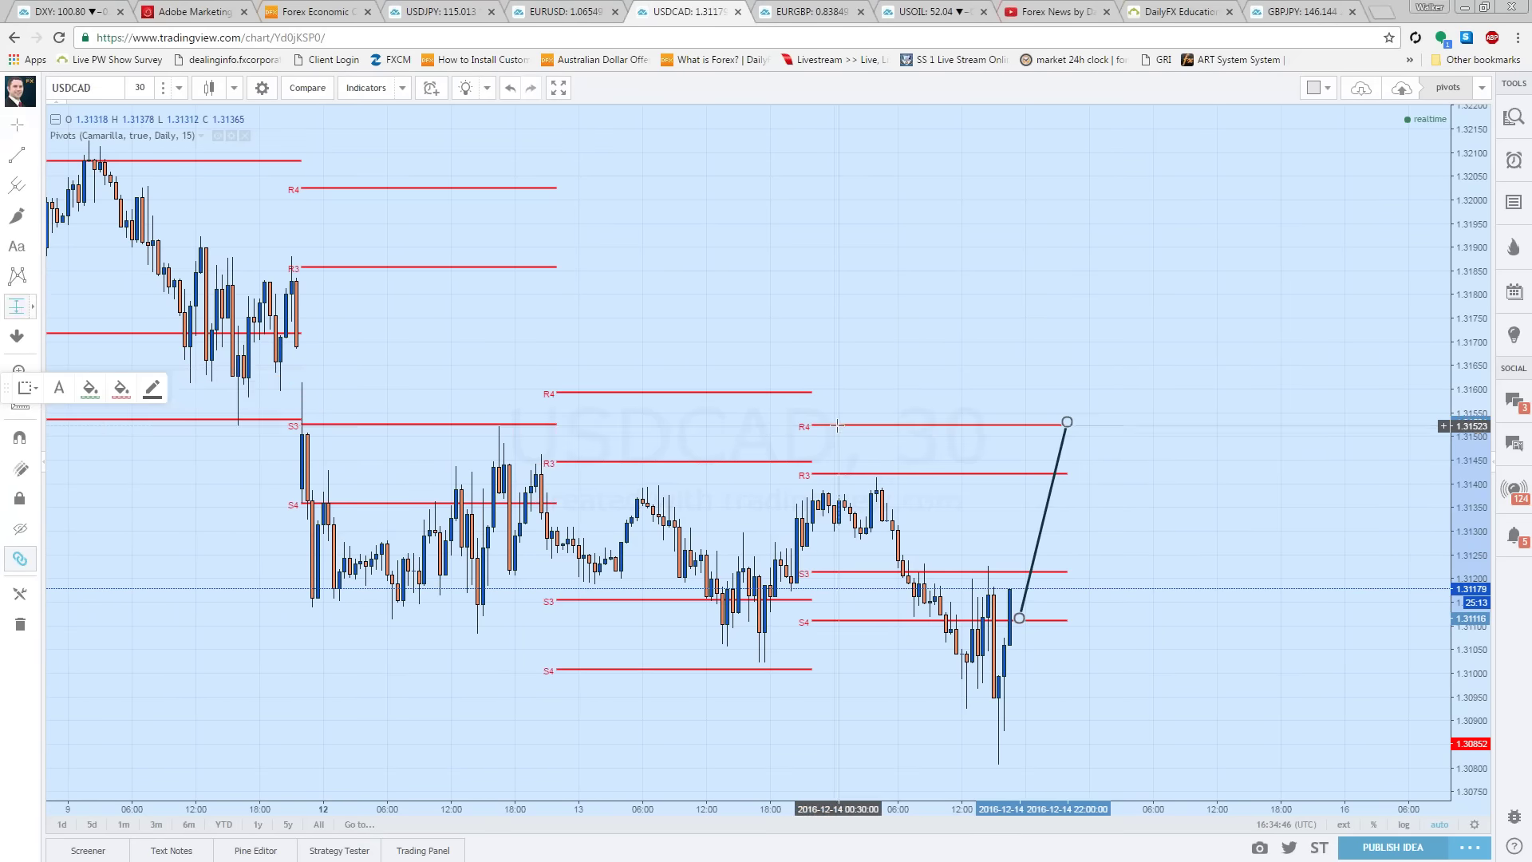
pyautogui.click(823, 426)
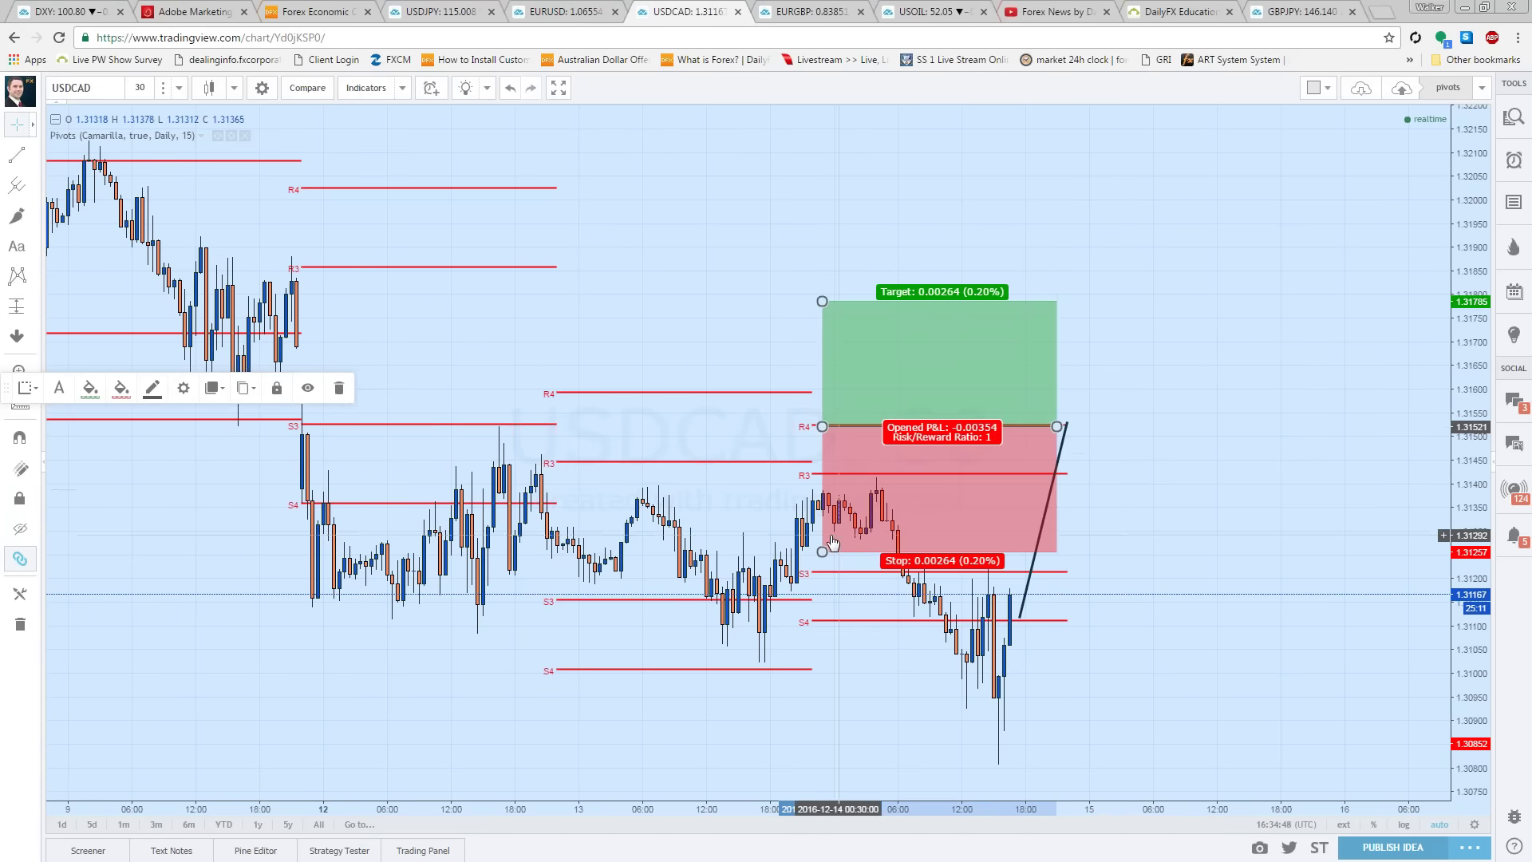
pyautogui.moveTo(822, 551); pyautogui.dragTo(822, 475)
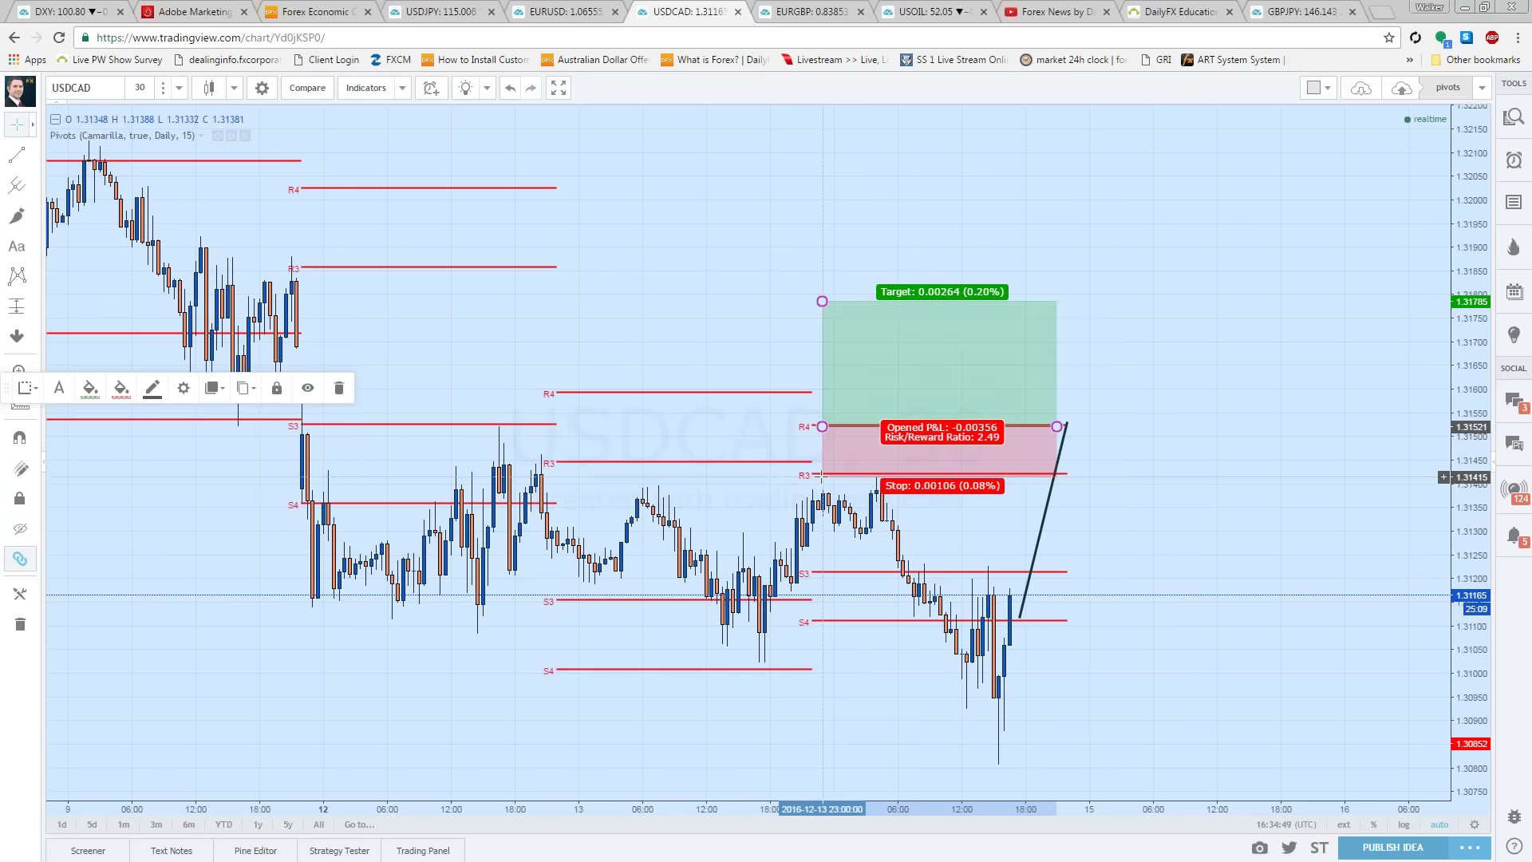
pyautogui.moveTo(822, 301); pyautogui.dragTo(822, 310)
pyautogui.moveTo(822, 477); pyautogui.dragTo(821, 472)
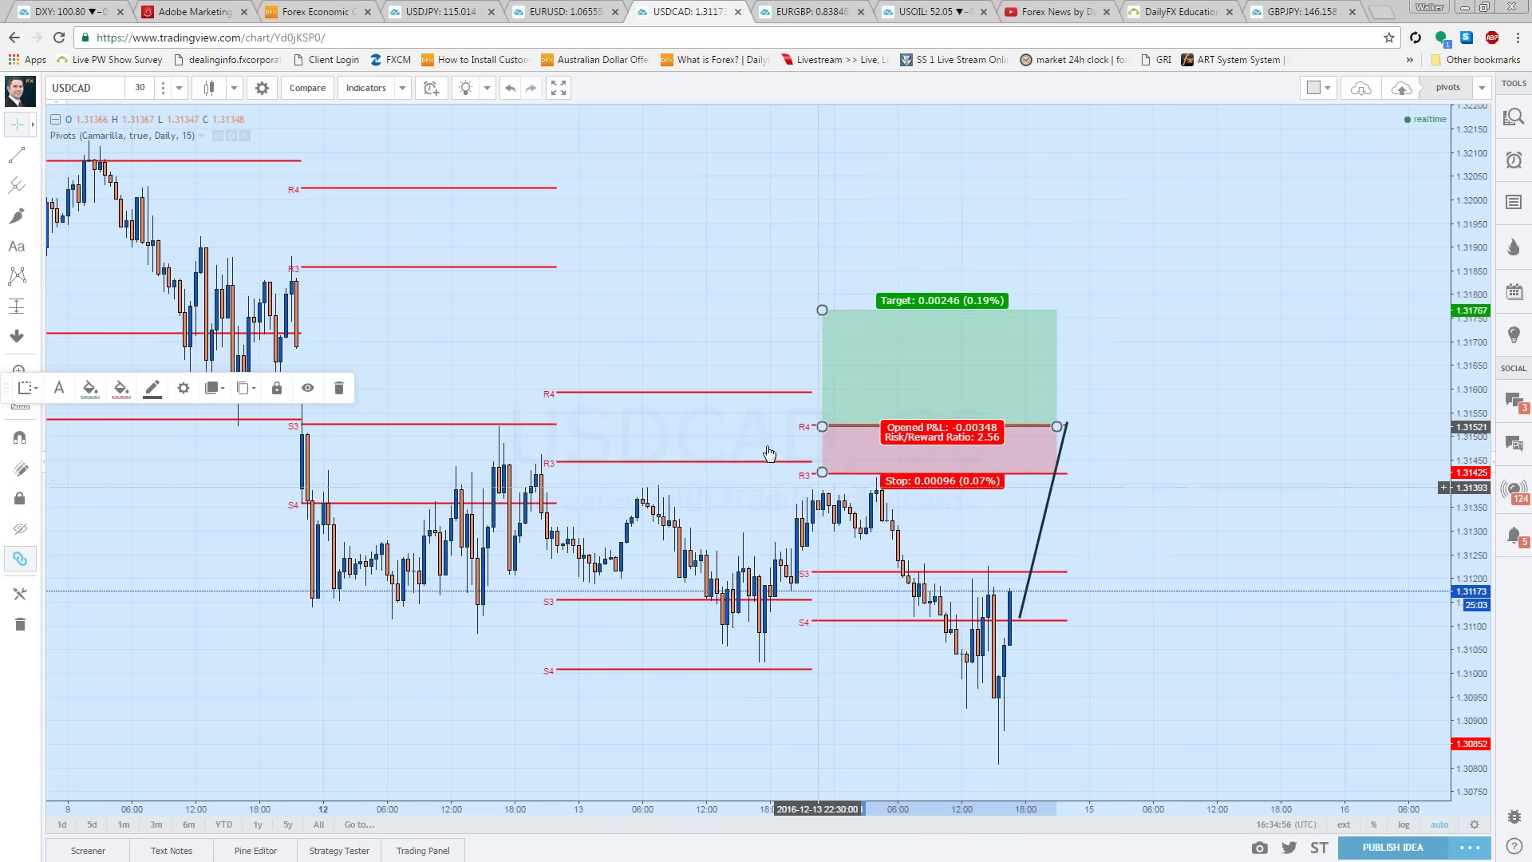
pyautogui.moveTo(821, 309); pyautogui.dragTo(817, 331)
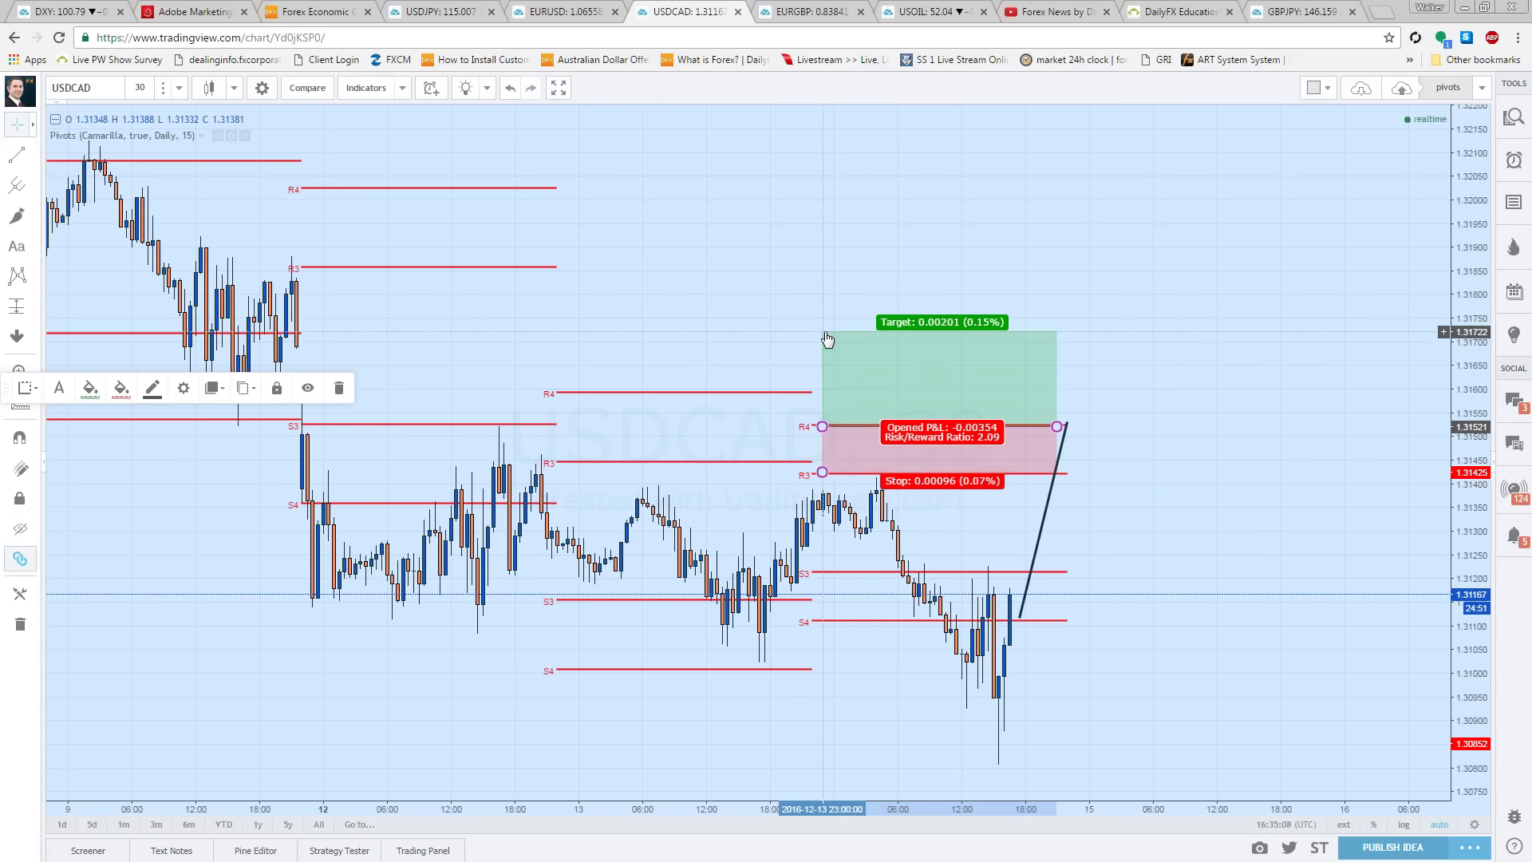
pyautogui.press('Delete')
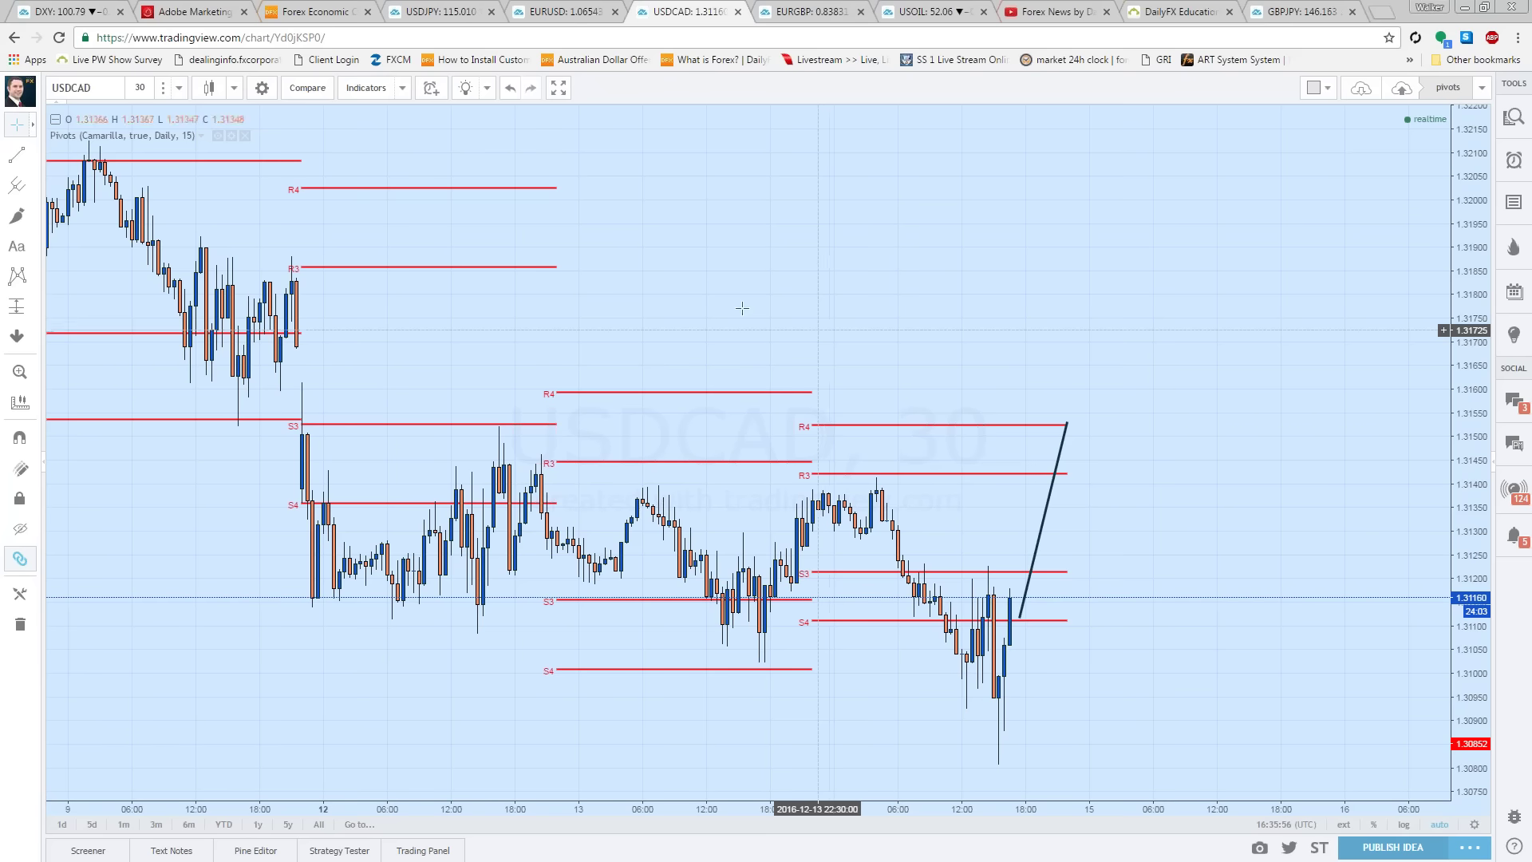
# Step: Show the EURGBP chart zoomed out, with the price scale compressed to fit R4 through S4
pyautogui.click(794, 8)
pyautogui.scroll(4, 878, 240)
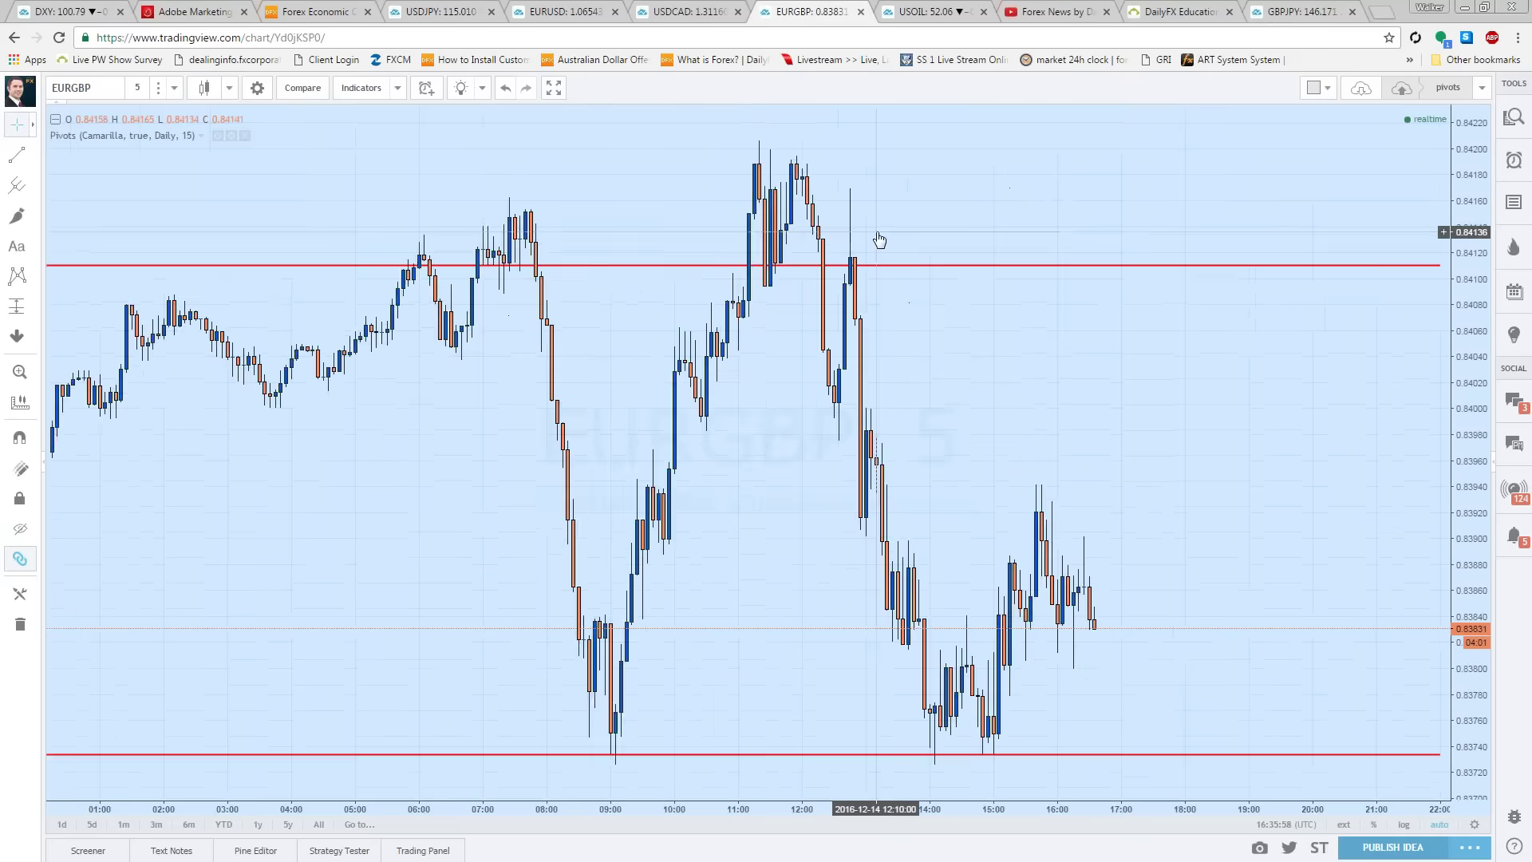
pyautogui.scroll(-6, 775, 279)
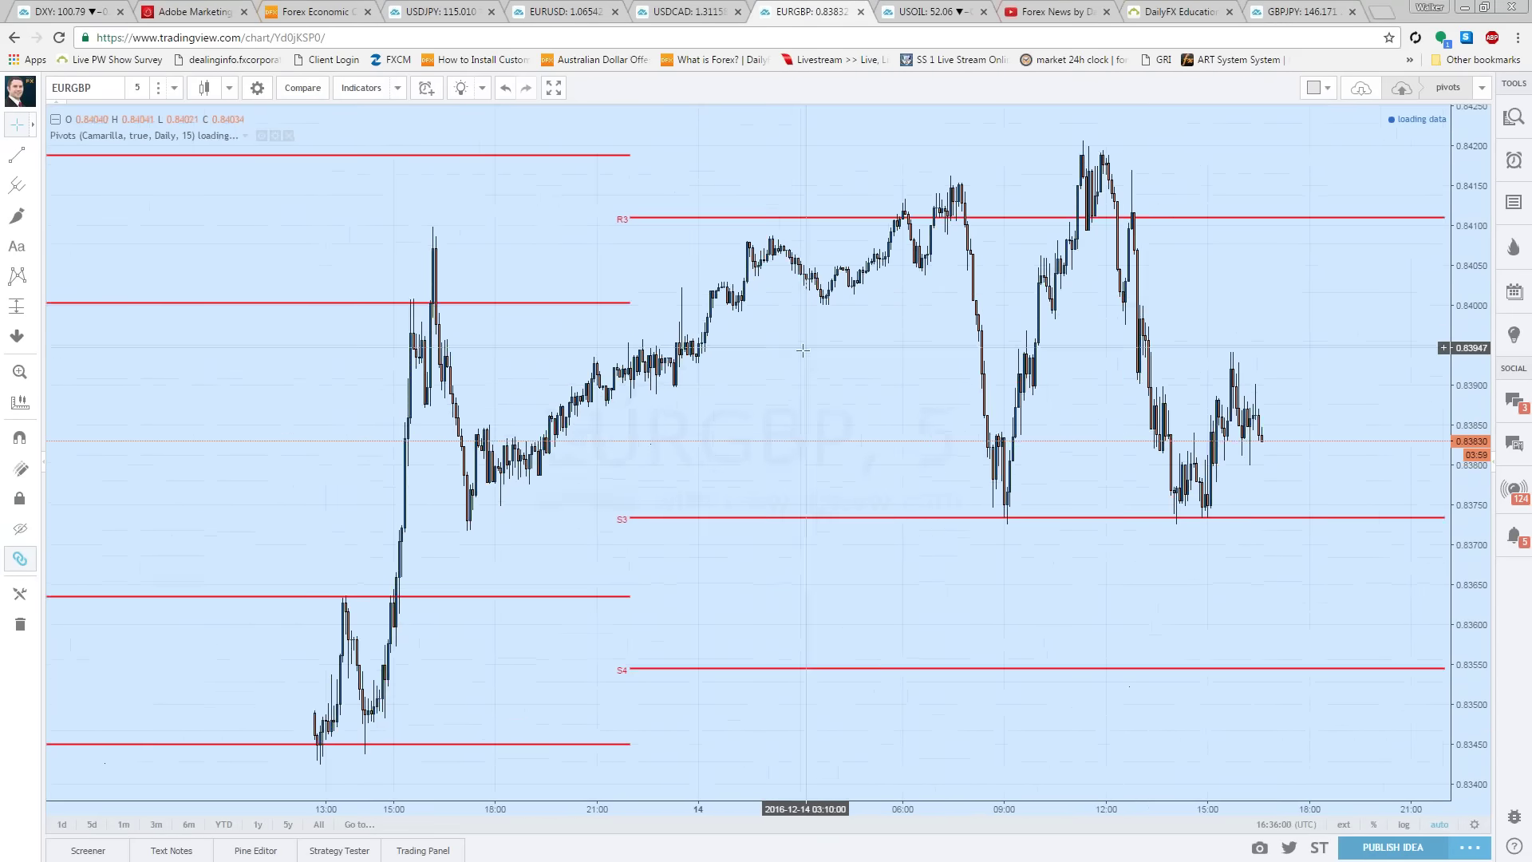
pyautogui.moveTo(1476, 234); pyautogui.dragTo(1472, 383)
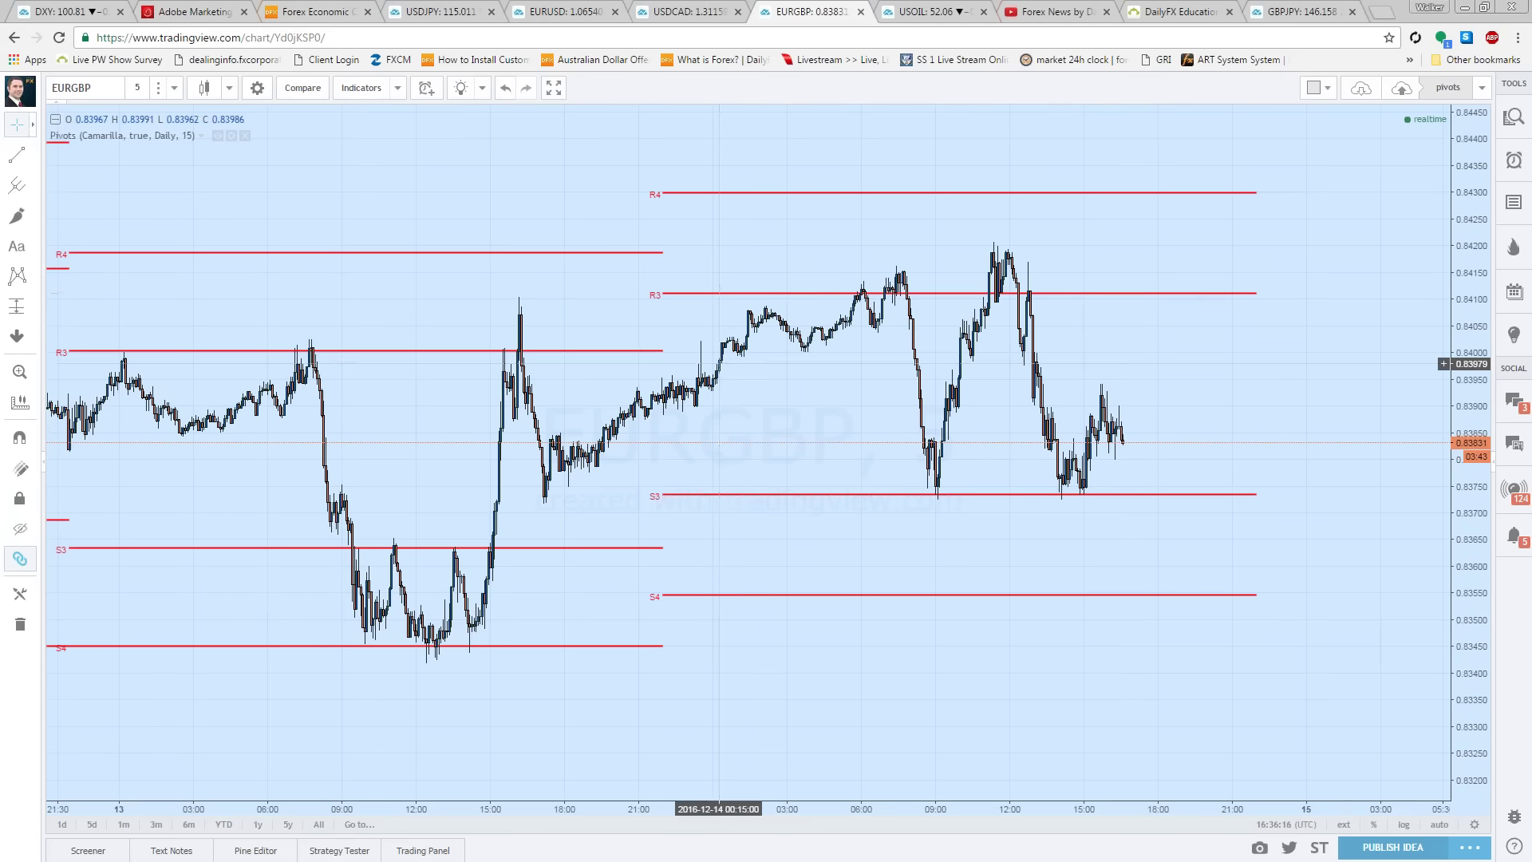
pyautogui.click(31, 248)
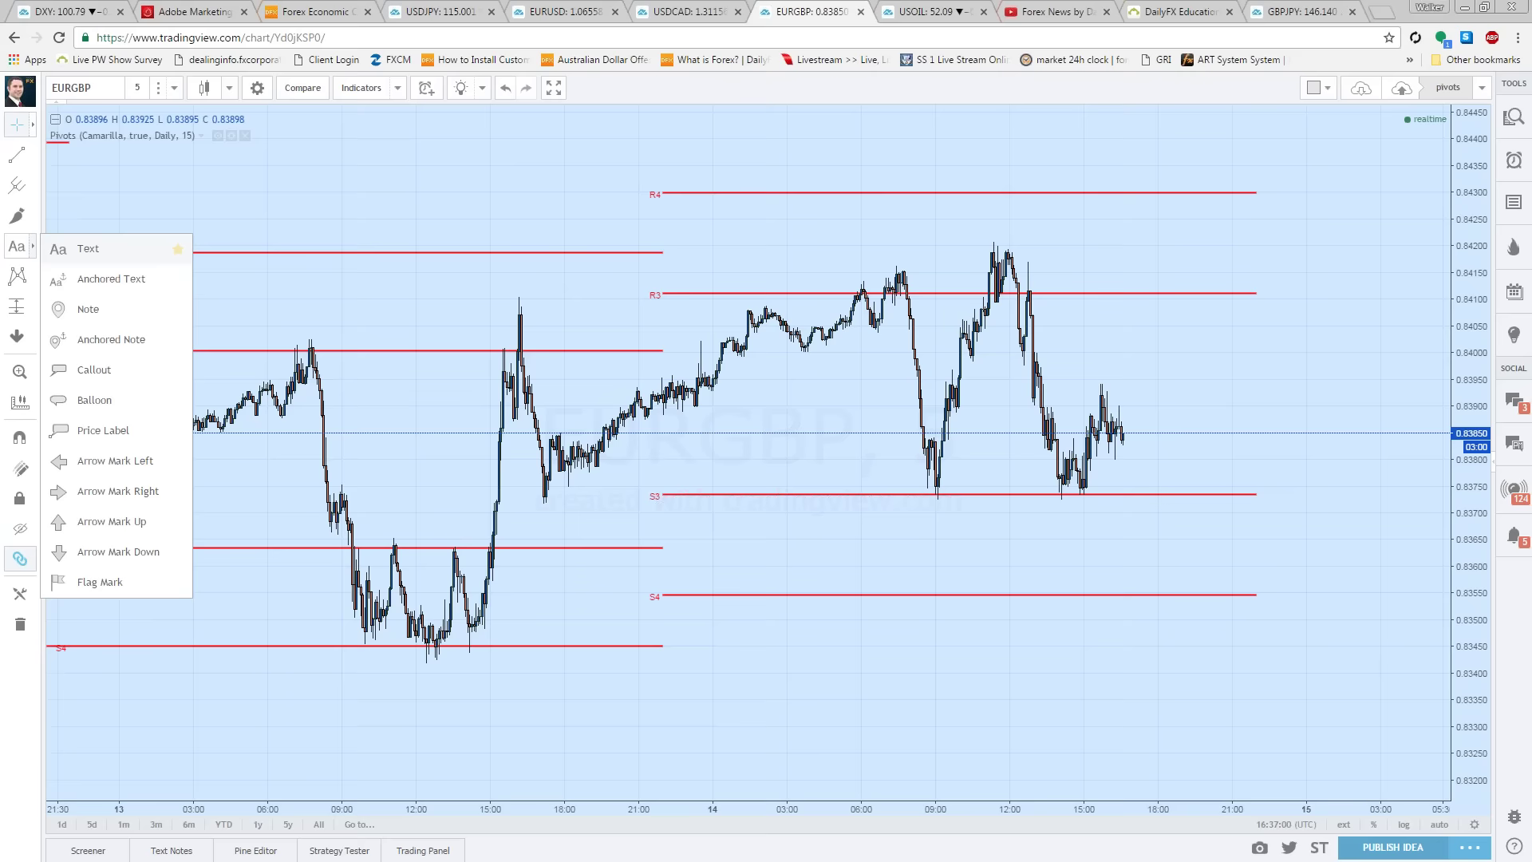
# Step: Add a 'Range' text label between R3 and S3 and move it slightly higher
pyautogui.click(447, 284)
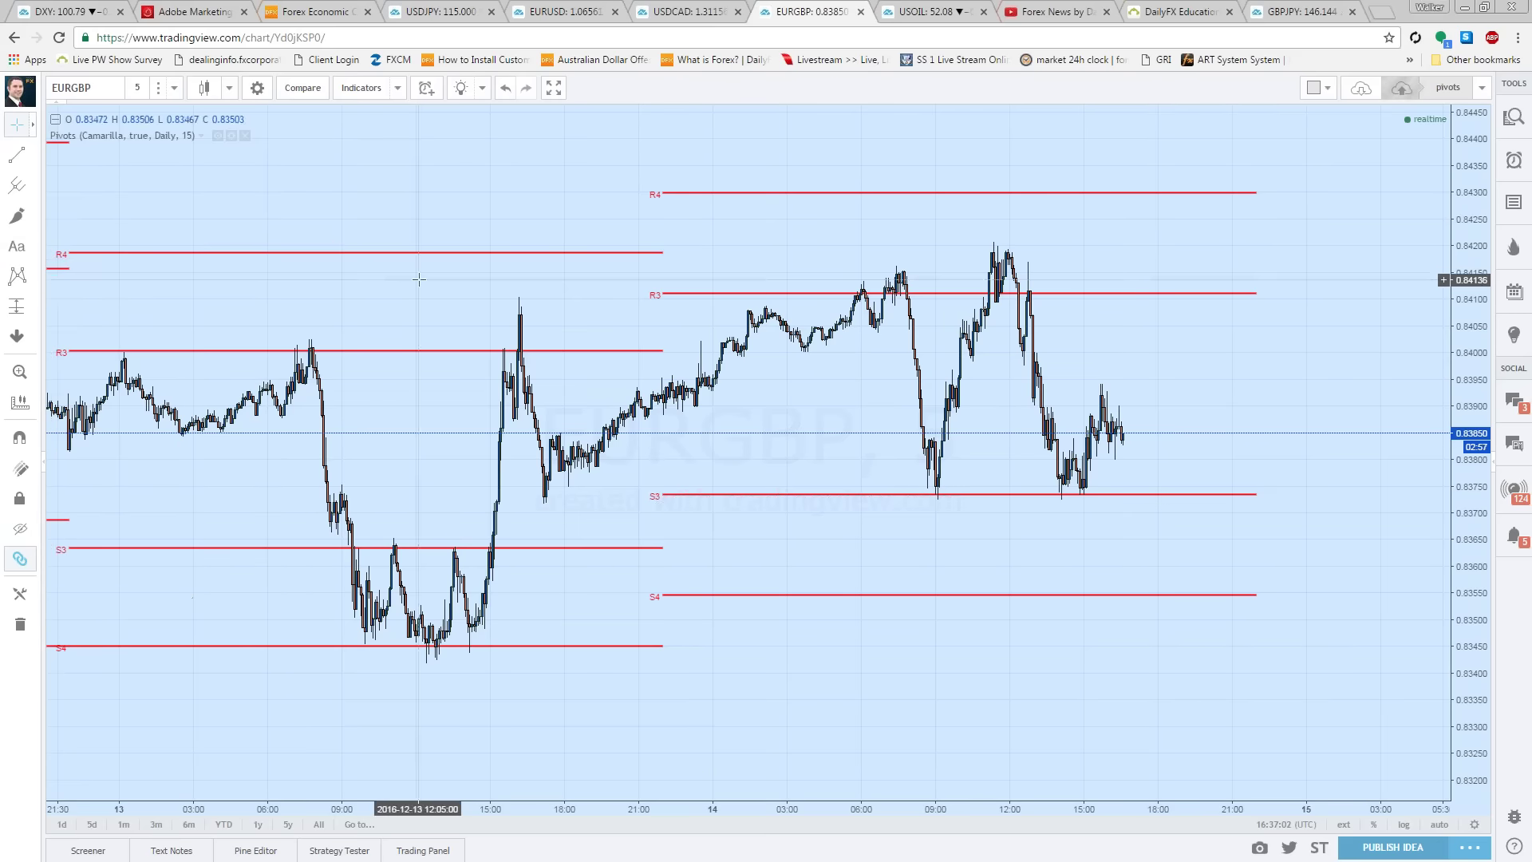
pyautogui.click(33, 247)
pyautogui.click(88, 246)
pyautogui.click(1215, 406)
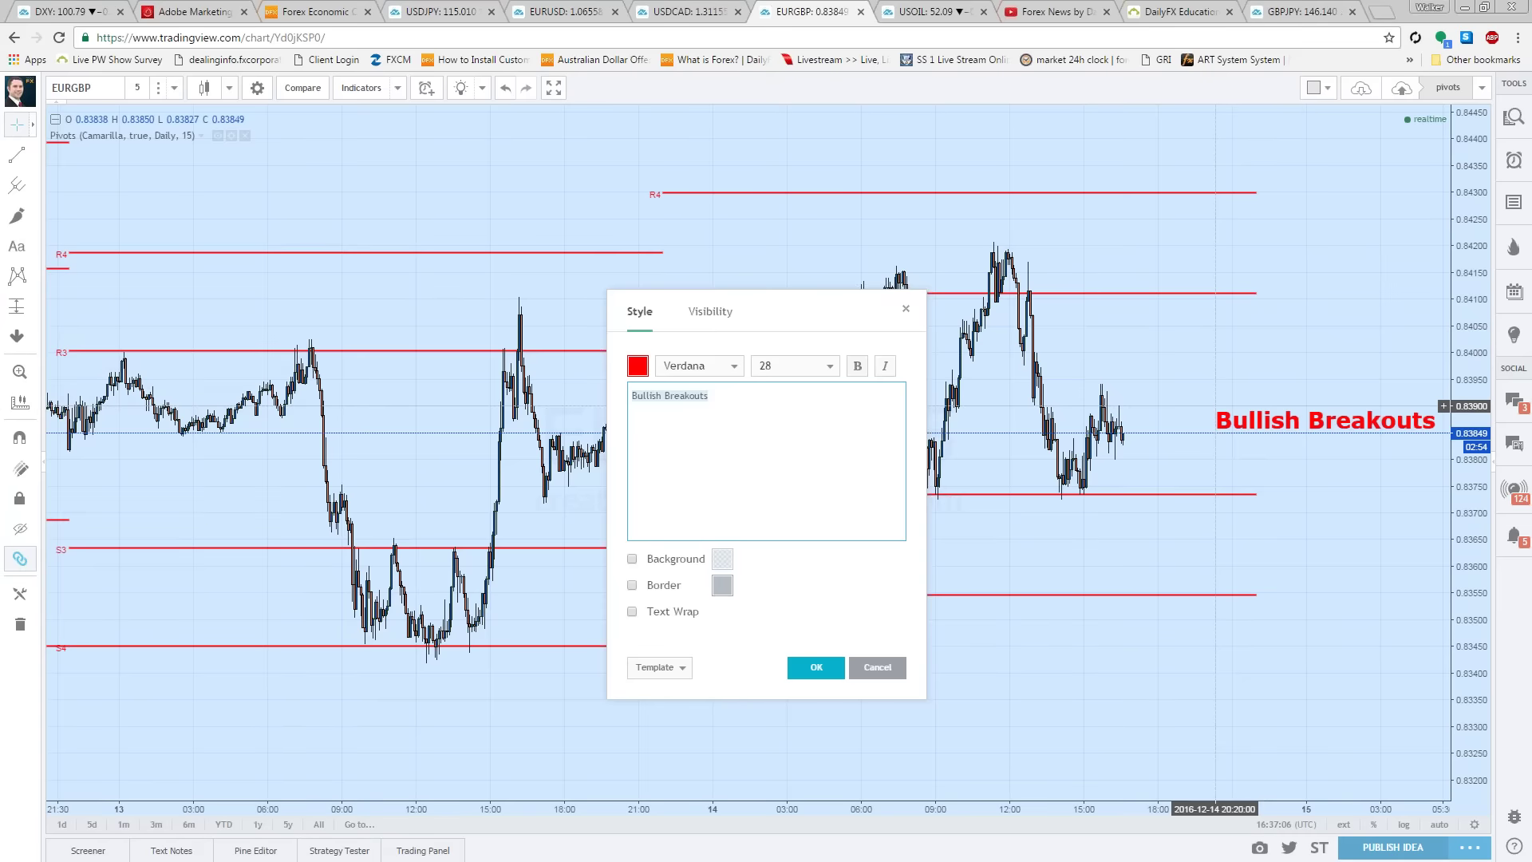
pyautogui.write('Range')
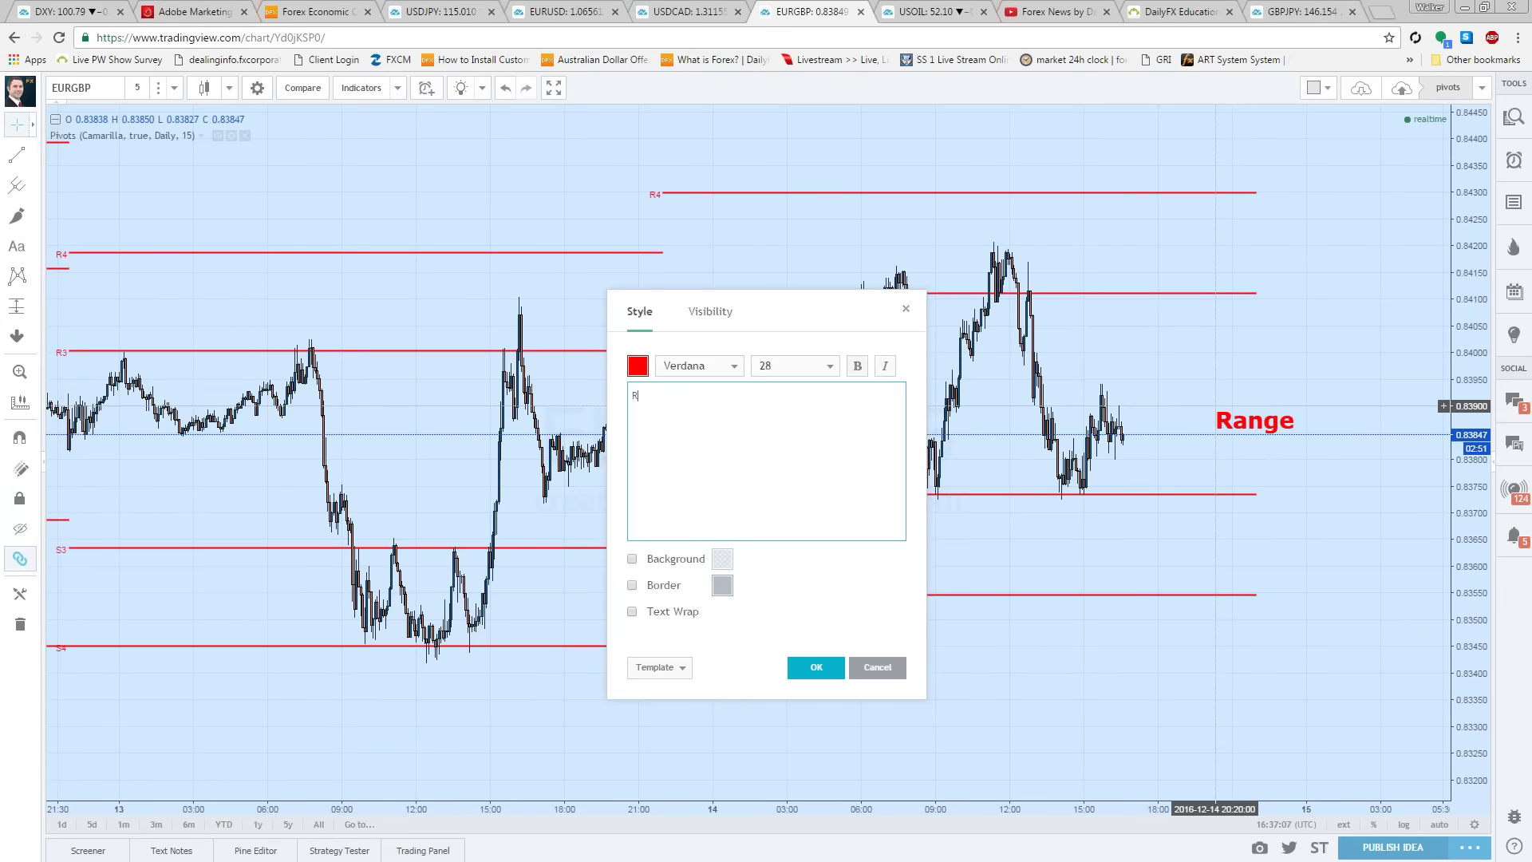
pyautogui.click(843, 668)
pyautogui.scroll(2, 1009, 447)
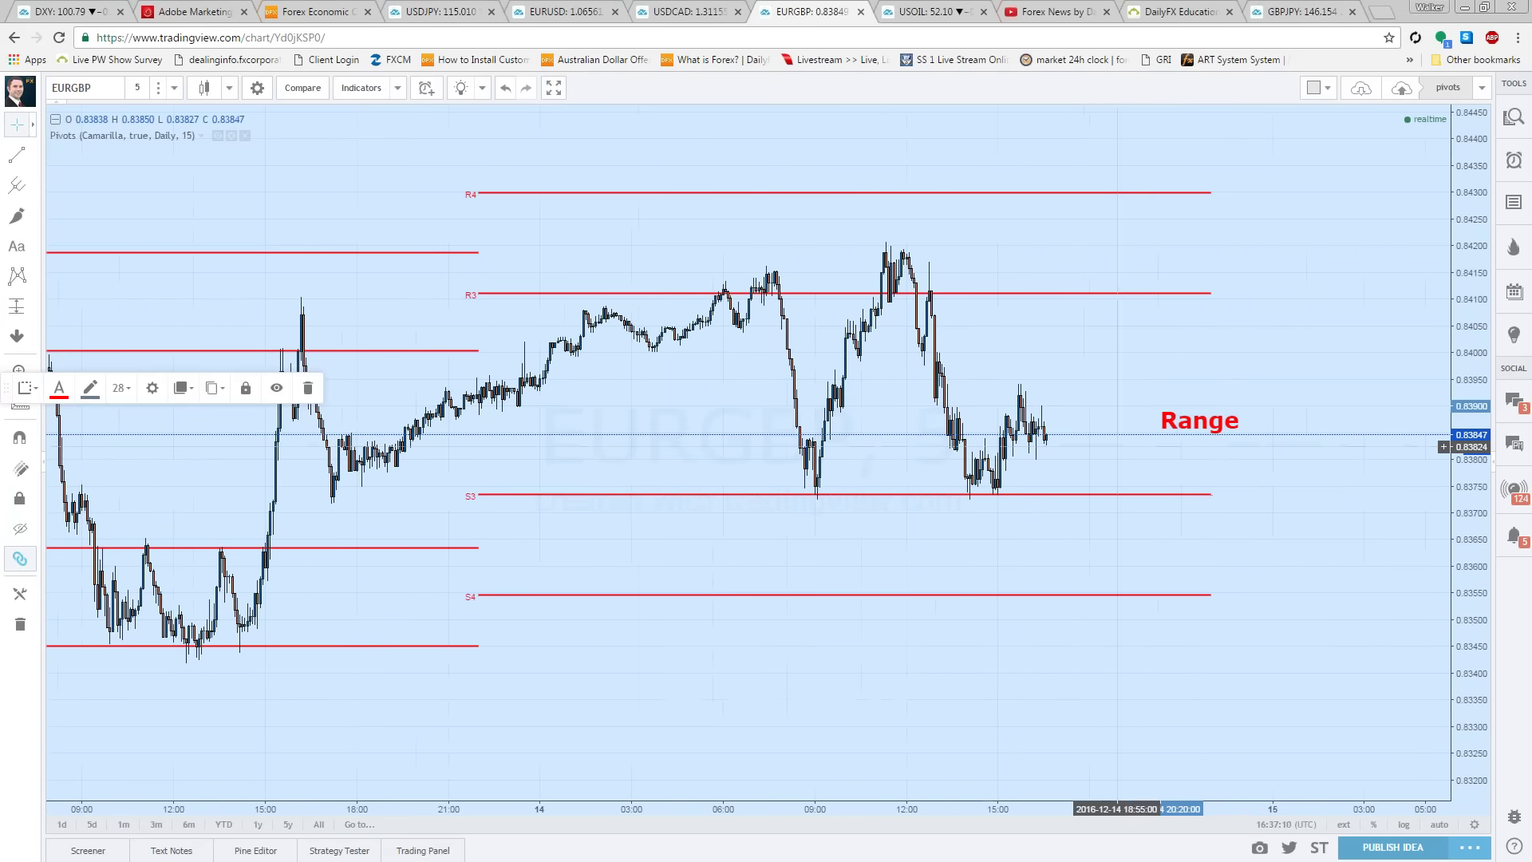
pyautogui.moveTo(1203, 416); pyautogui.dragTo(1209, 385)
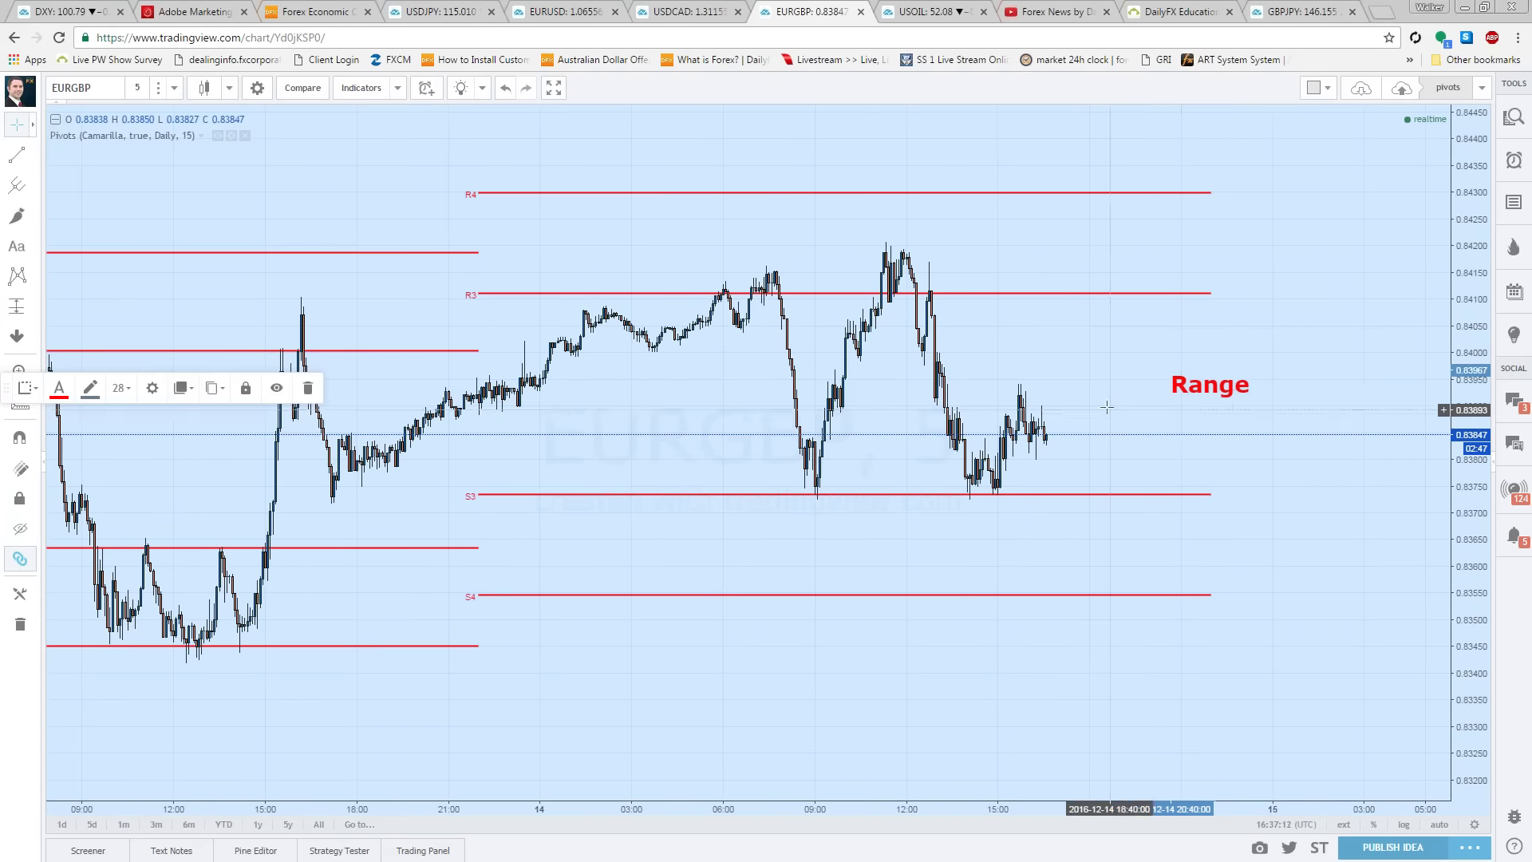
pyautogui.click(33, 214)
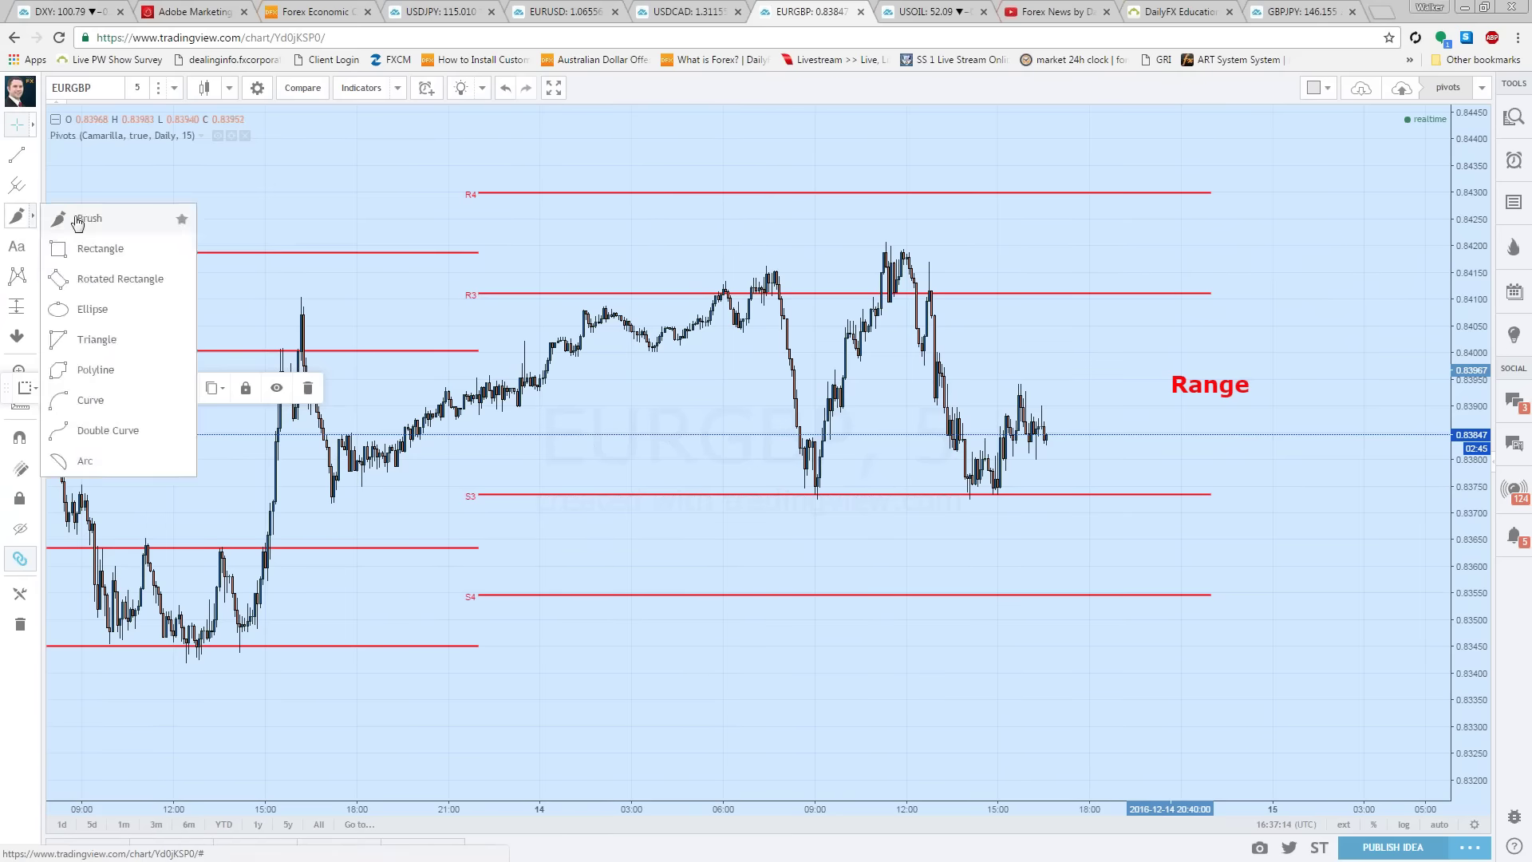
# Step: Circle the two peaks at R3 and the two lows at S3 with the Brush
pyautogui.click(77, 222)
pyautogui.moveTo(762, 261)
pyautogui.mouseDown()
pyautogui.moveTo(738, 275)
pyautogui.moveTo(762, 260)
pyautogui.mouseUp()
pyautogui.moveTo(810, 464)
pyautogui.mouseDown()
pyautogui.moveTo(798, 513)
pyautogui.moveTo(816, 461)
pyautogui.mouseUp()
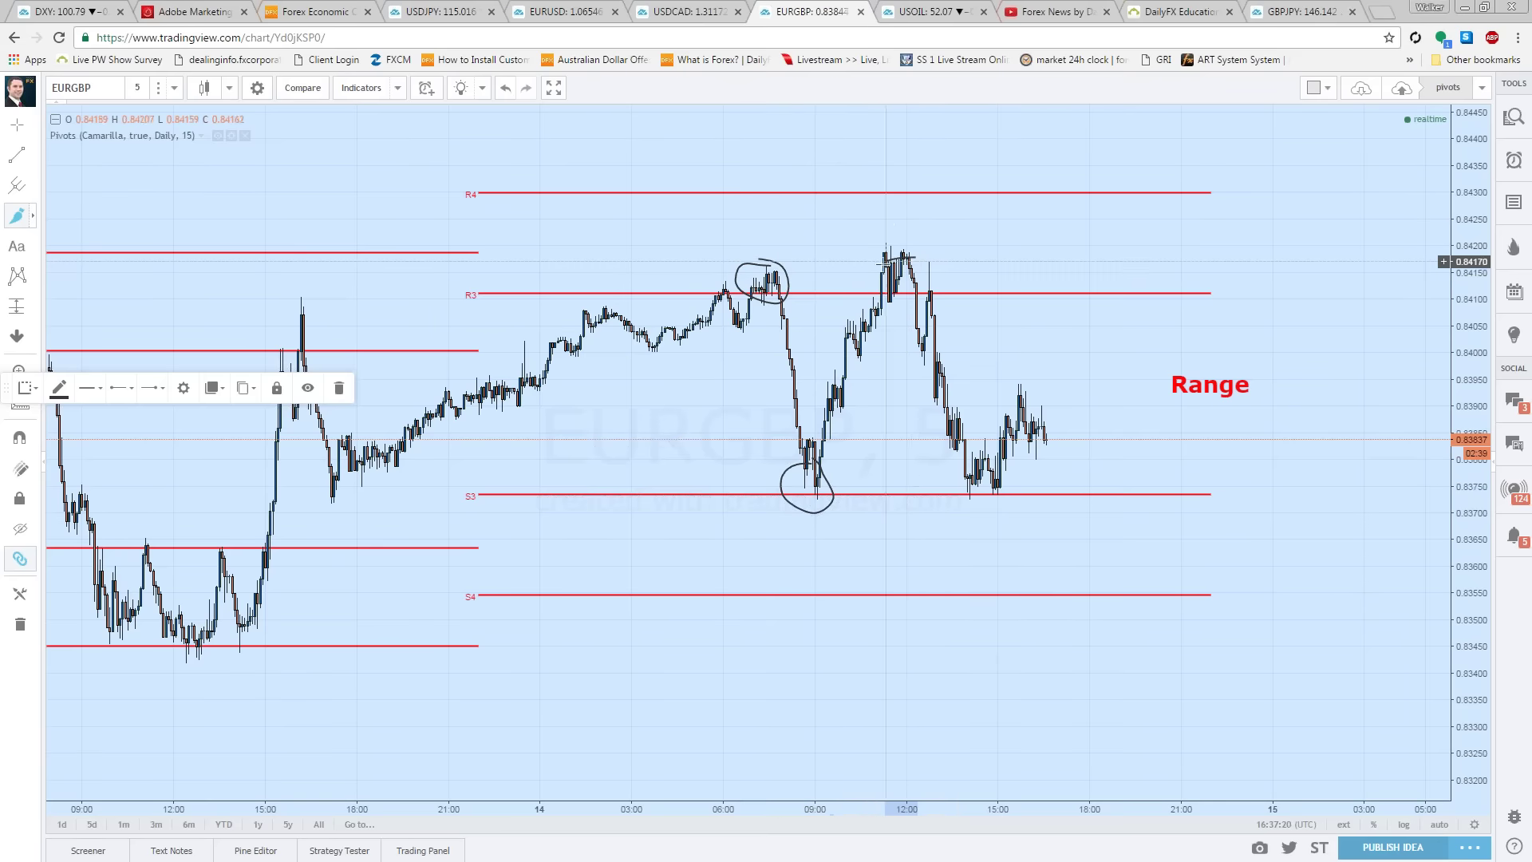
pyautogui.moveTo(909, 311); pyautogui.dragTo(911, 260)
pyautogui.moveTo(975, 462)
pyautogui.mouseDown()
pyautogui.moveTo(993, 515)
pyautogui.moveTo(974, 467)
pyautogui.mouseUp()
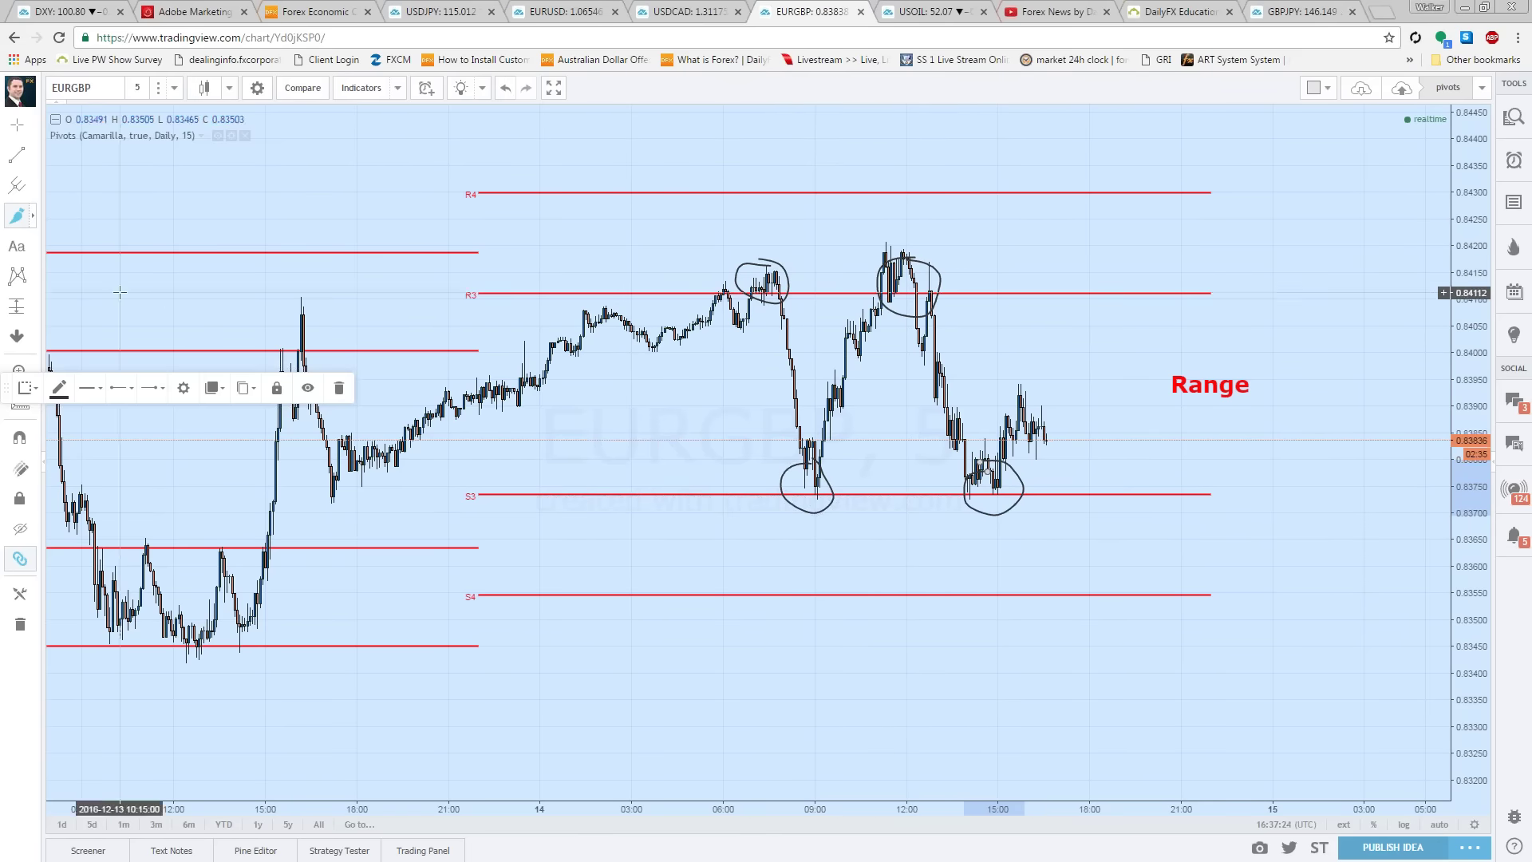
# Step: Label the first peak 'Sell' and the first low 'Buy'
pyautogui.click(33, 246)
pyautogui.click(68, 252)
pyautogui.click(626, 276)
pyautogui.write('Sell')
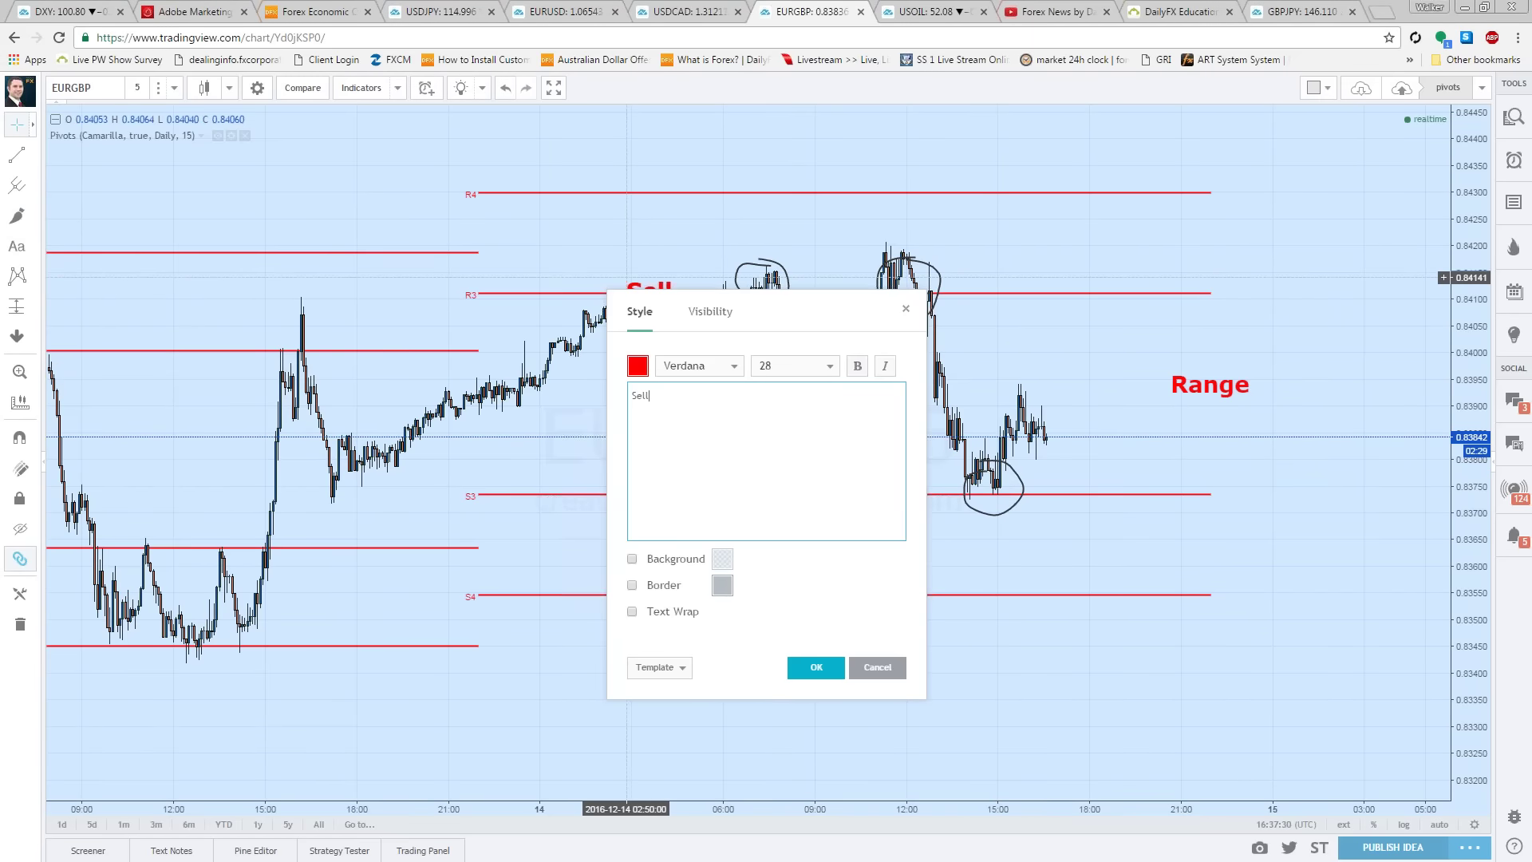
pyautogui.click(806, 667)
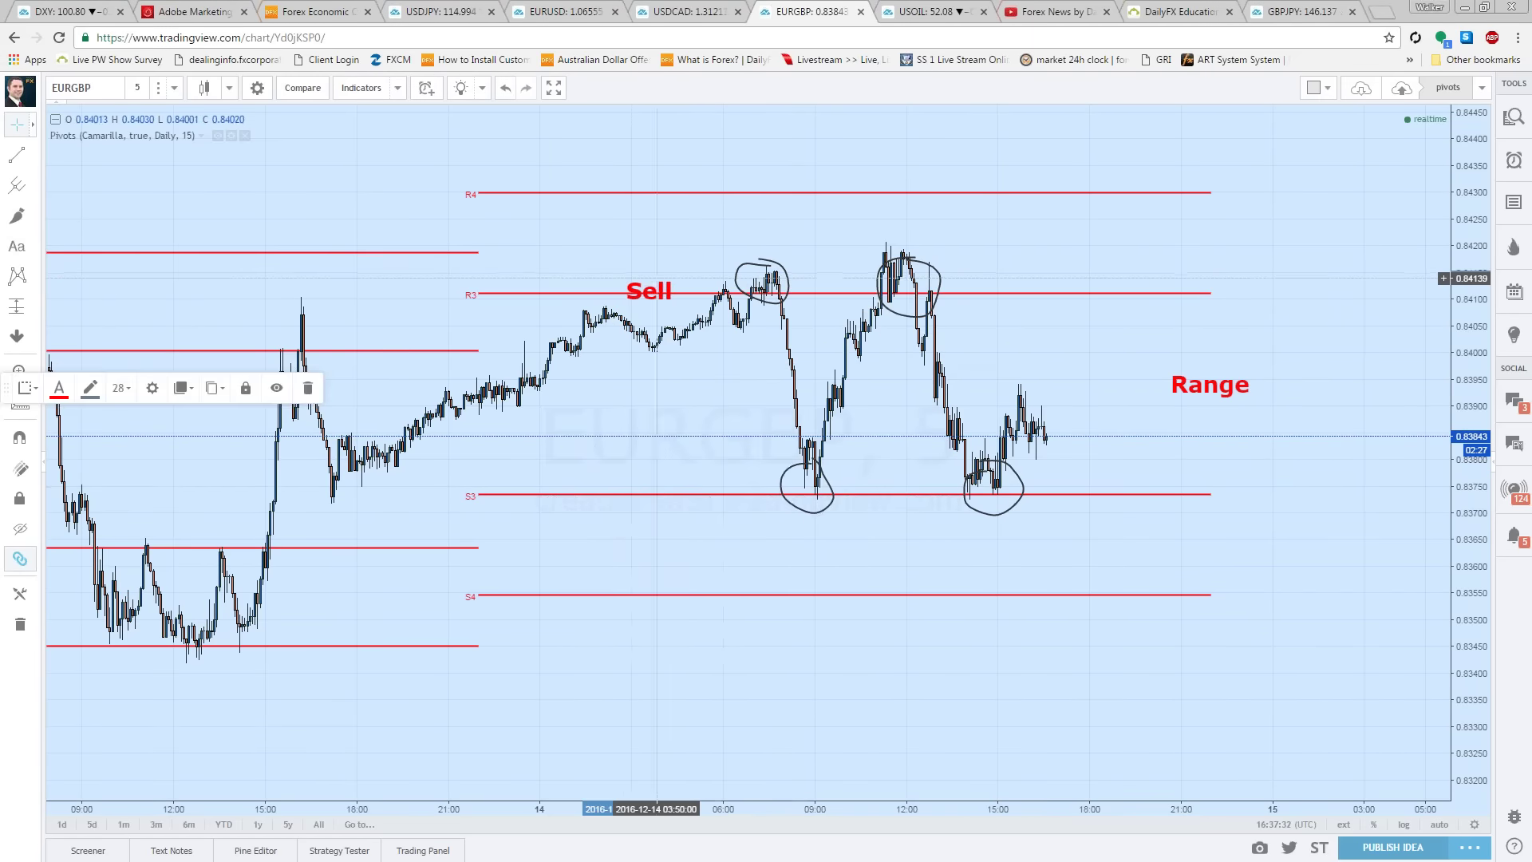
pyautogui.moveTo(662, 277); pyautogui.dragTo(716, 279)
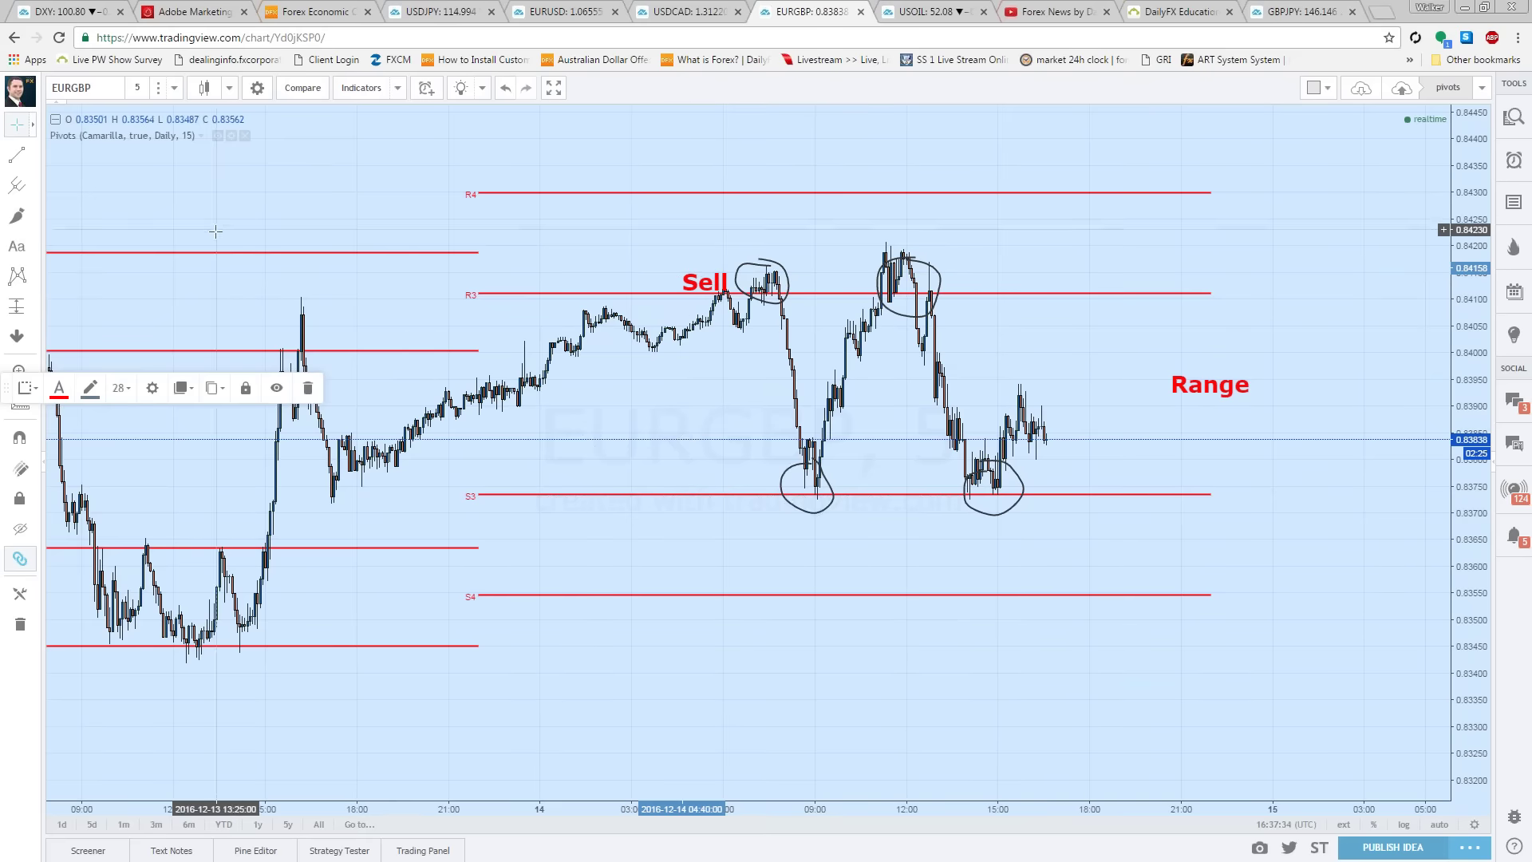
pyautogui.click(20, 248)
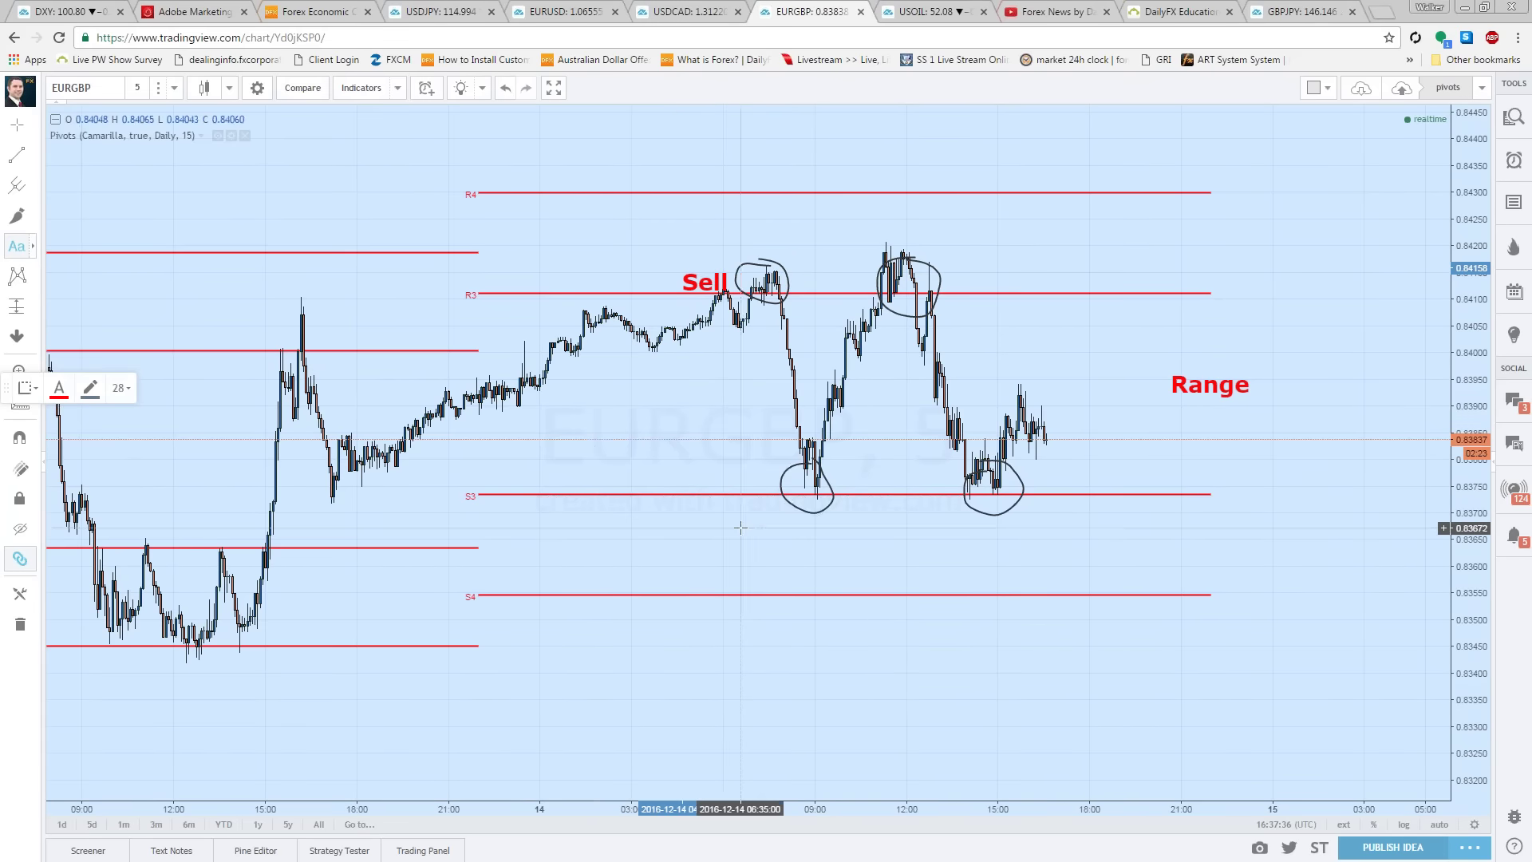
pyautogui.click(702, 506)
pyautogui.write('Buy')
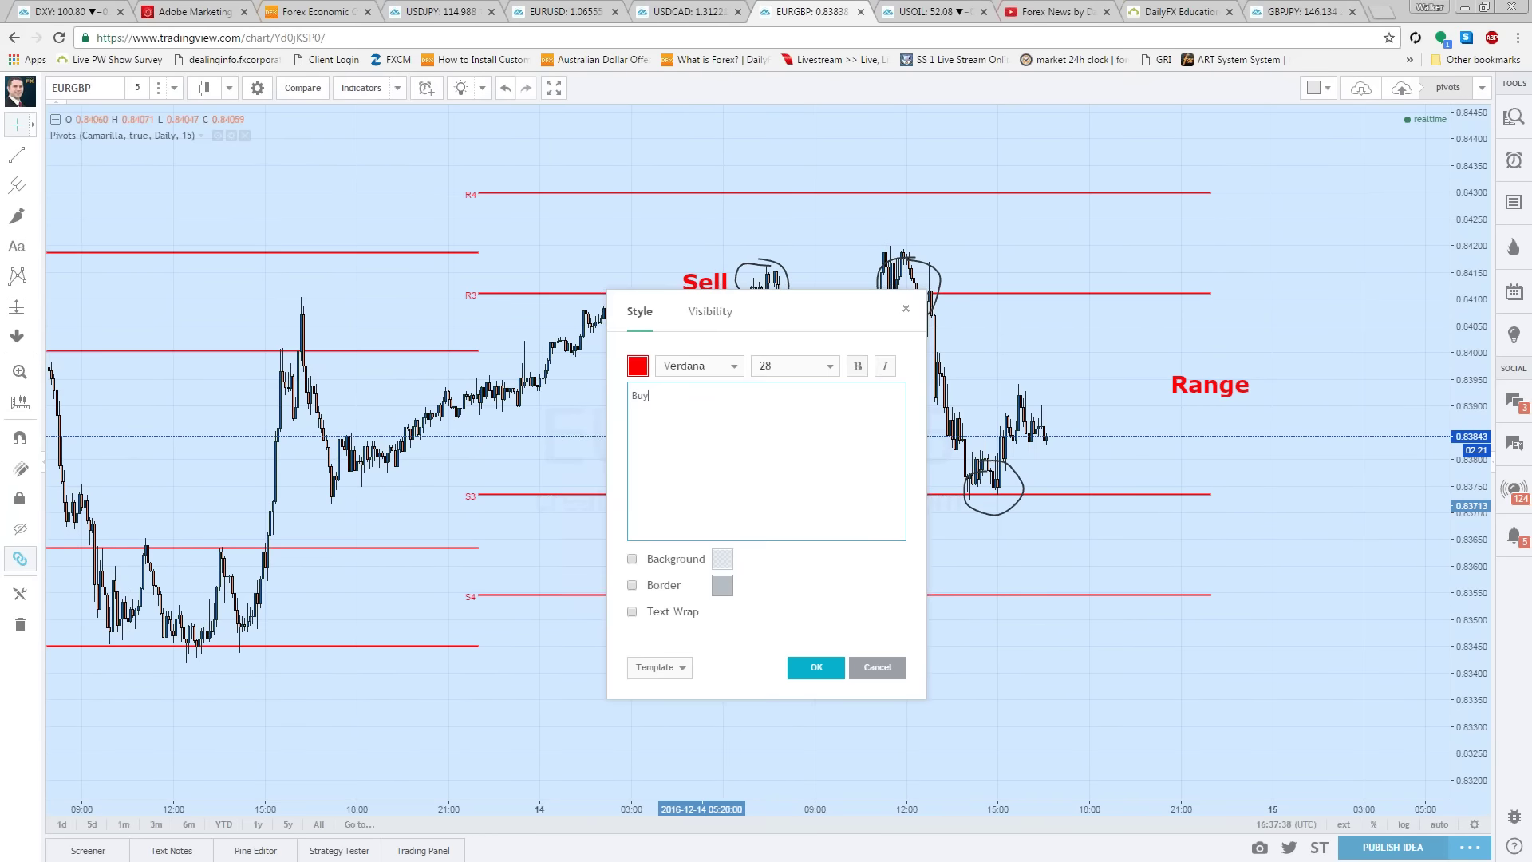
pyautogui.click(815, 668)
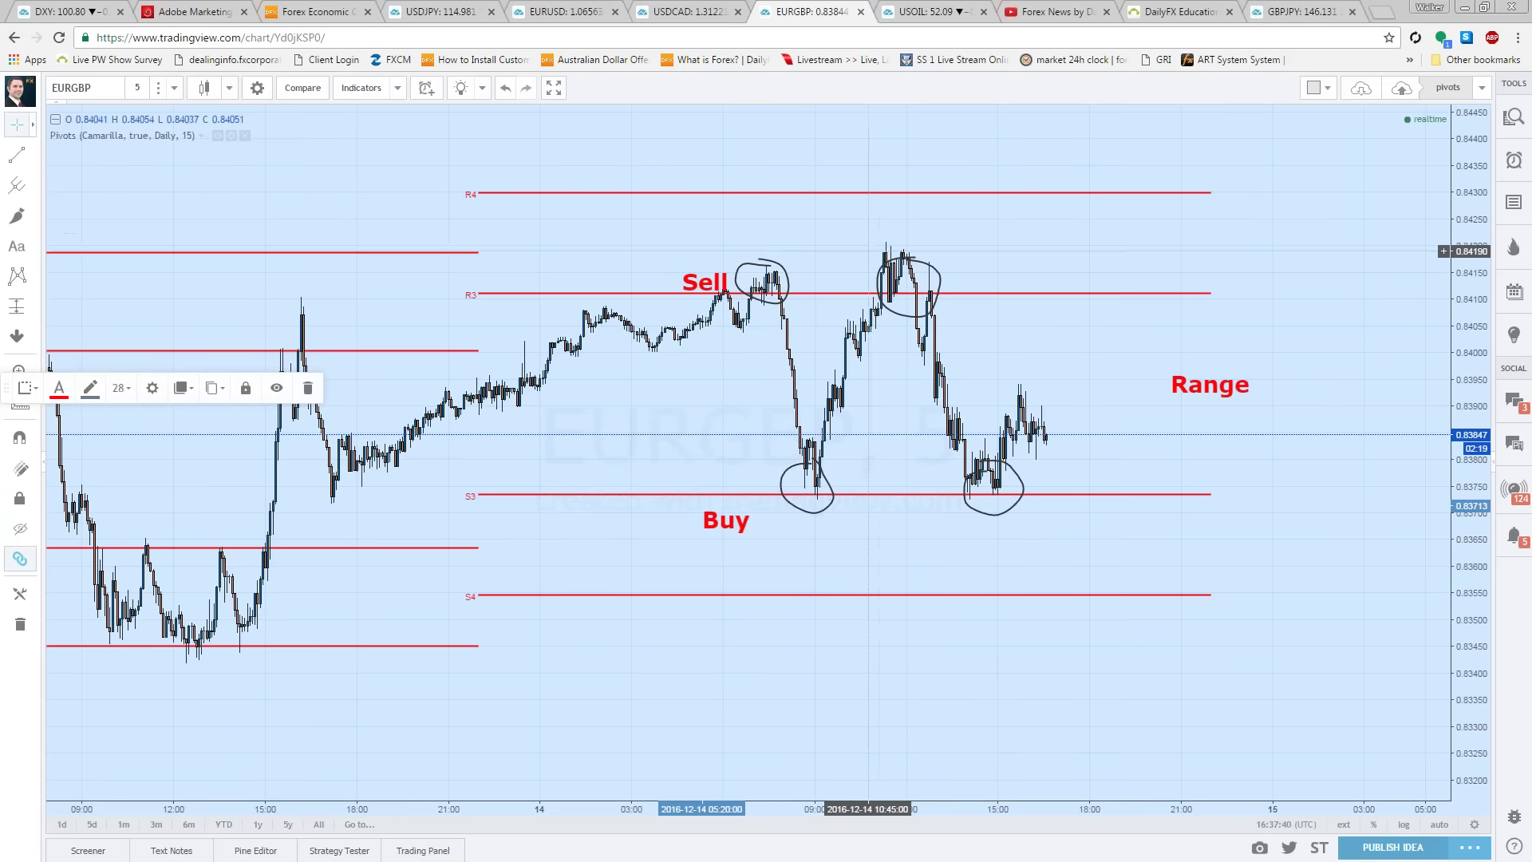
# Step: Label the second peak 'Sell' and the second low 'Buy'
pyautogui.click(17, 246)
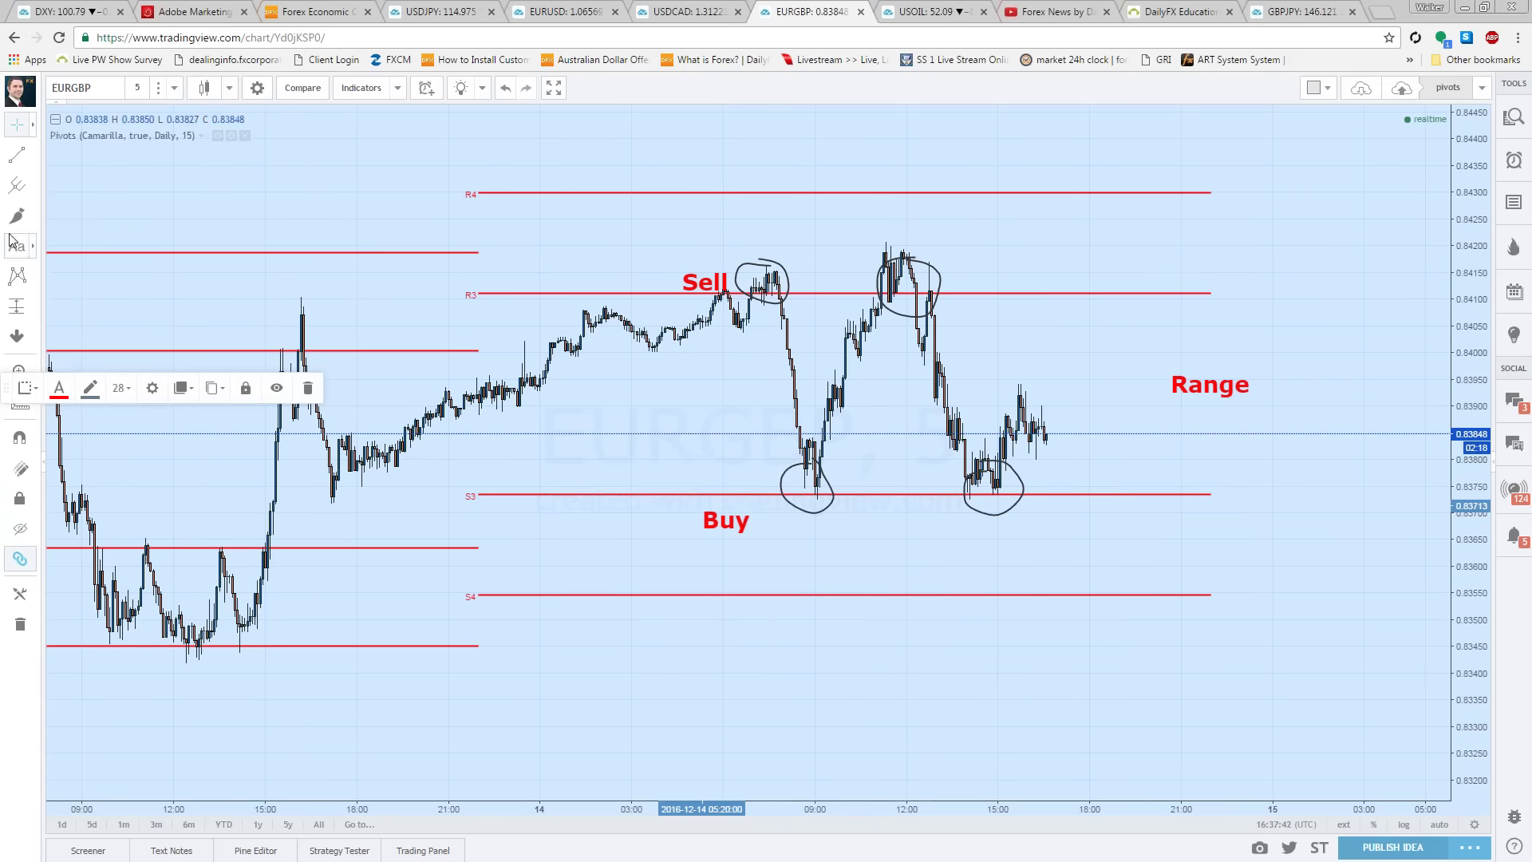
pyautogui.click(952, 277)
pyautogui.write('Sell')
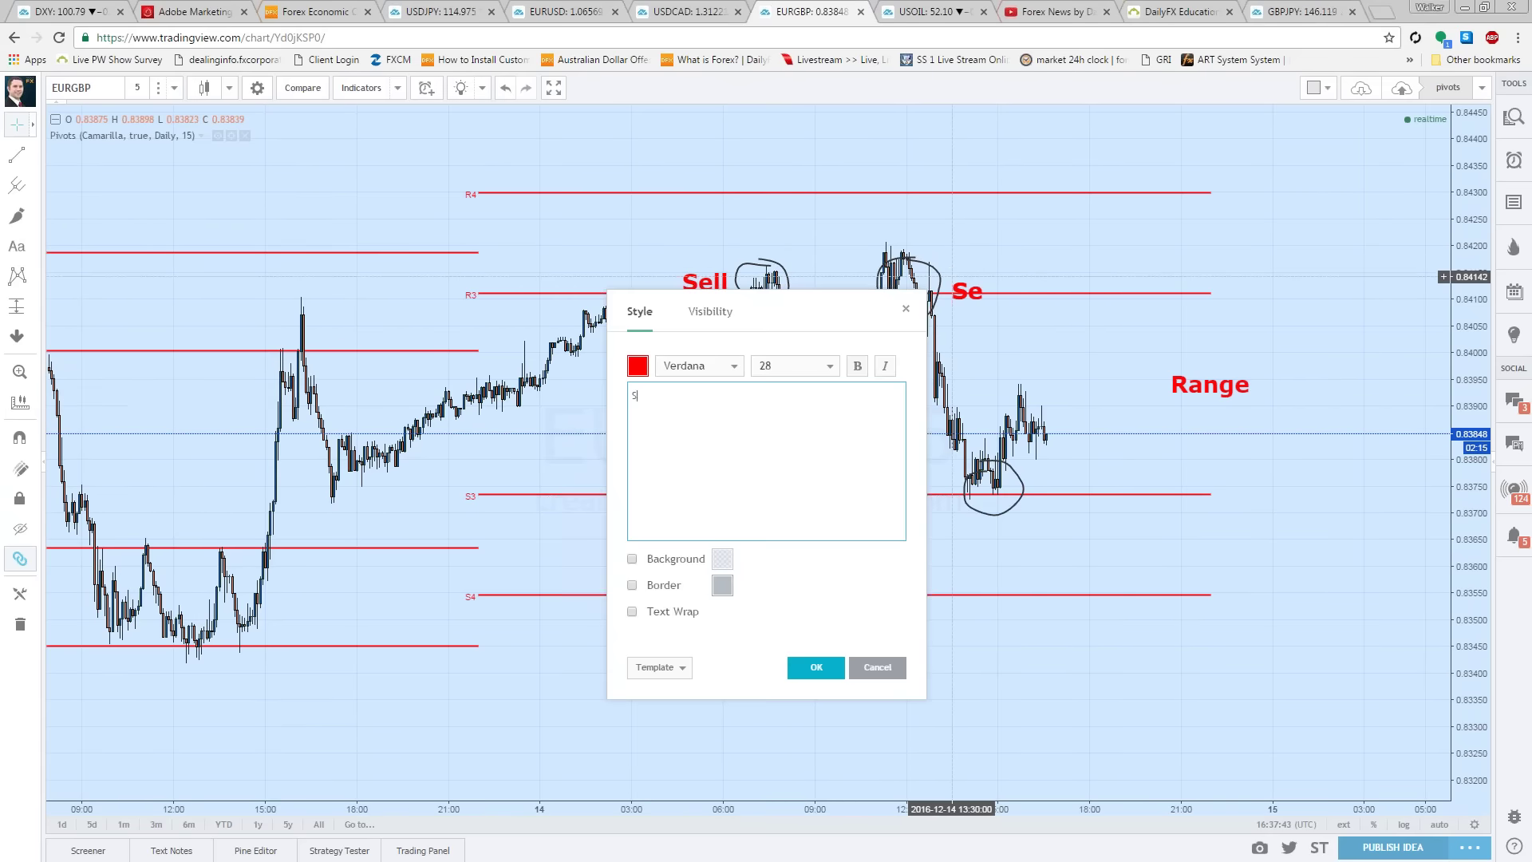
pyautogui.click(817, 672)
pyautogui.moveTo(978, 280); pyautogui.dragTo(970, 262)
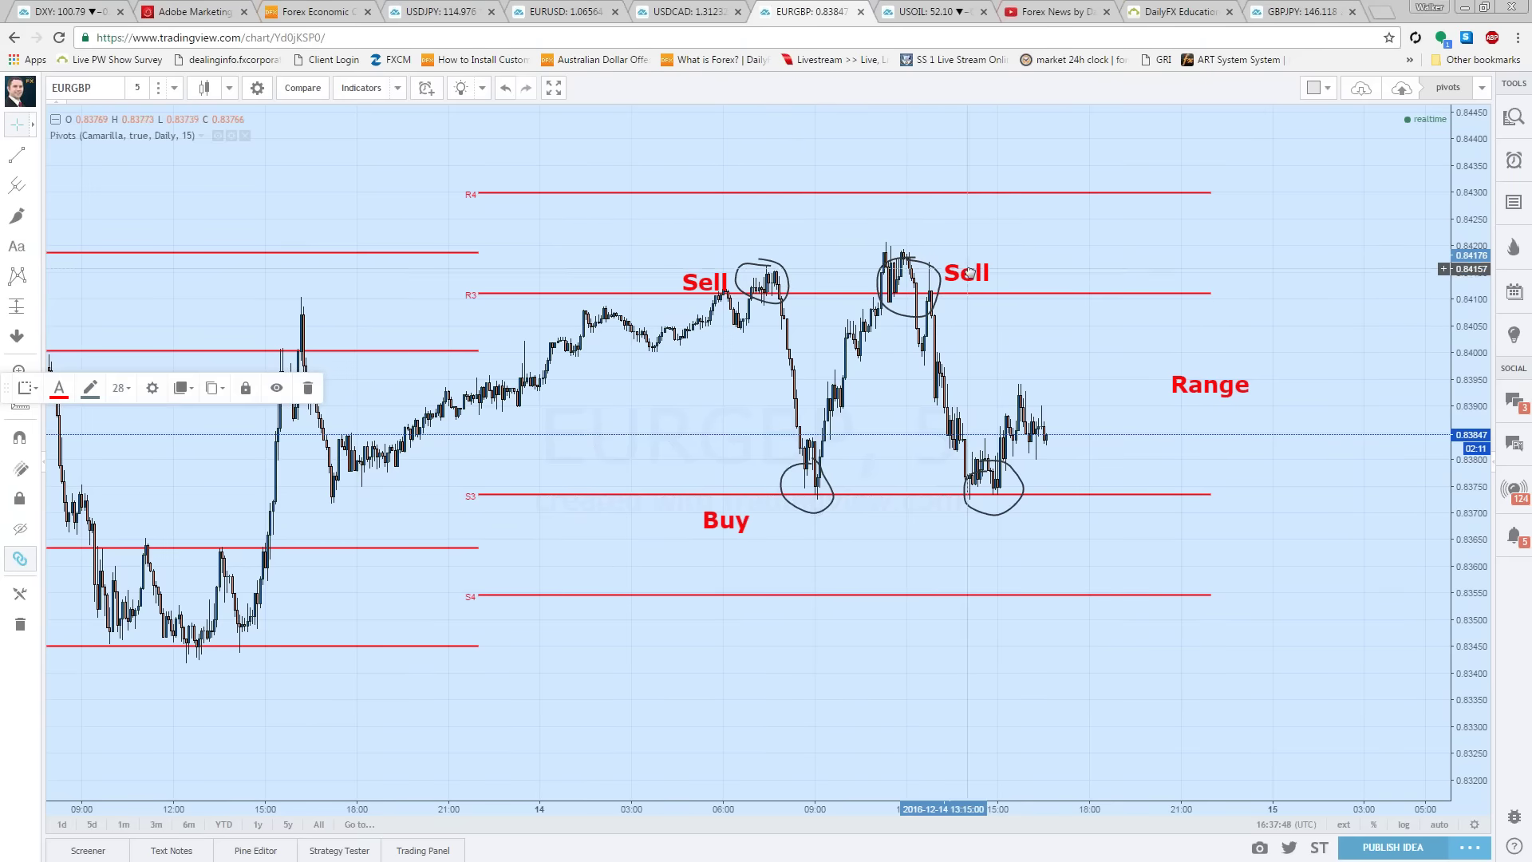
pyautogui.click(32, 247)
pyautogui.click(79, 256)
pyautogui.click(990, 530)
pyautogui.write('Buy')
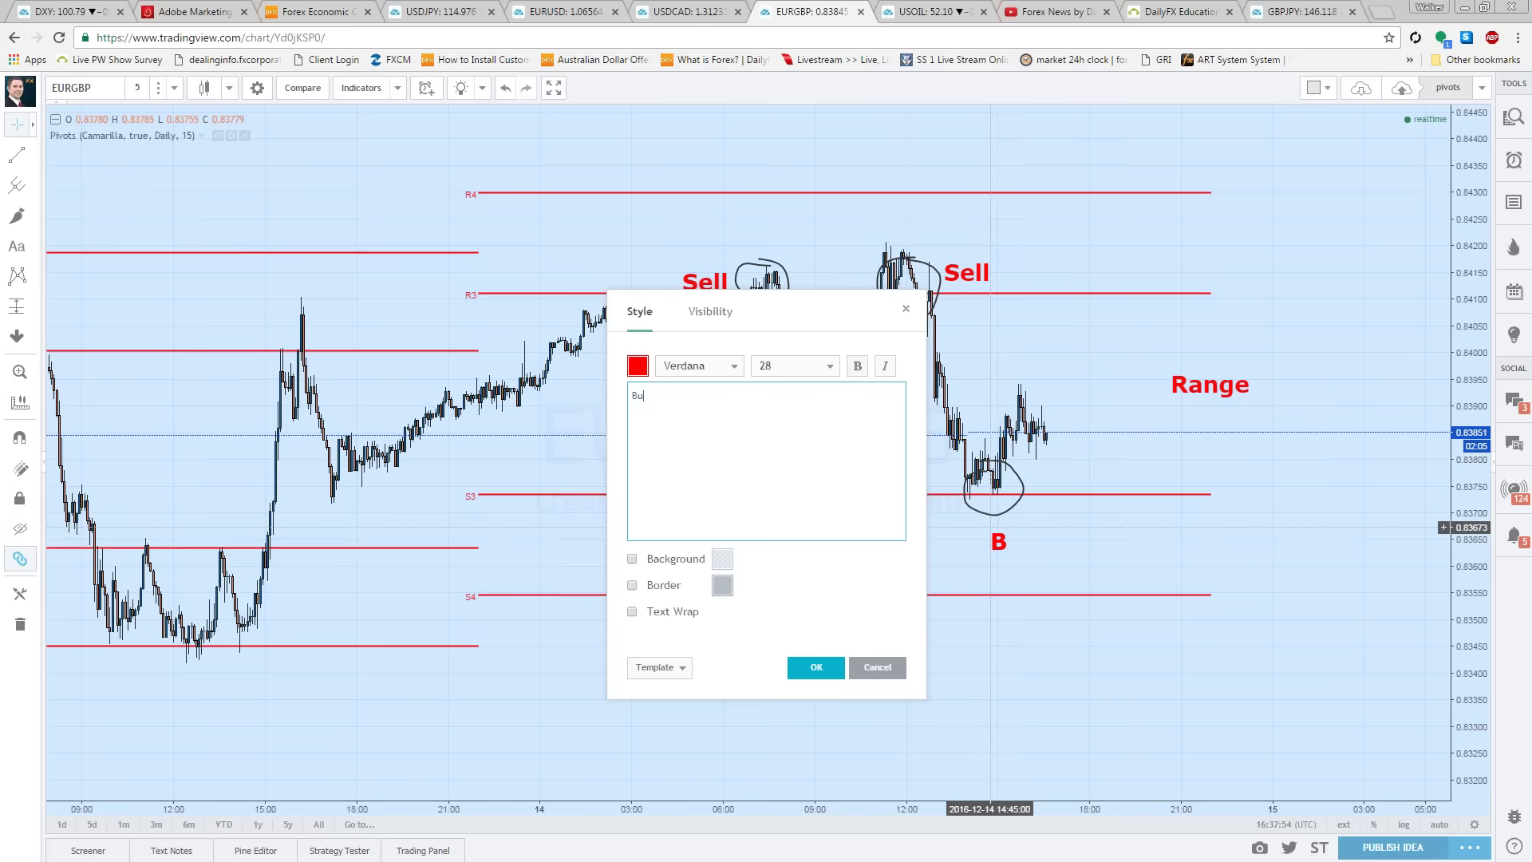
pyautogui.click(794, 666)
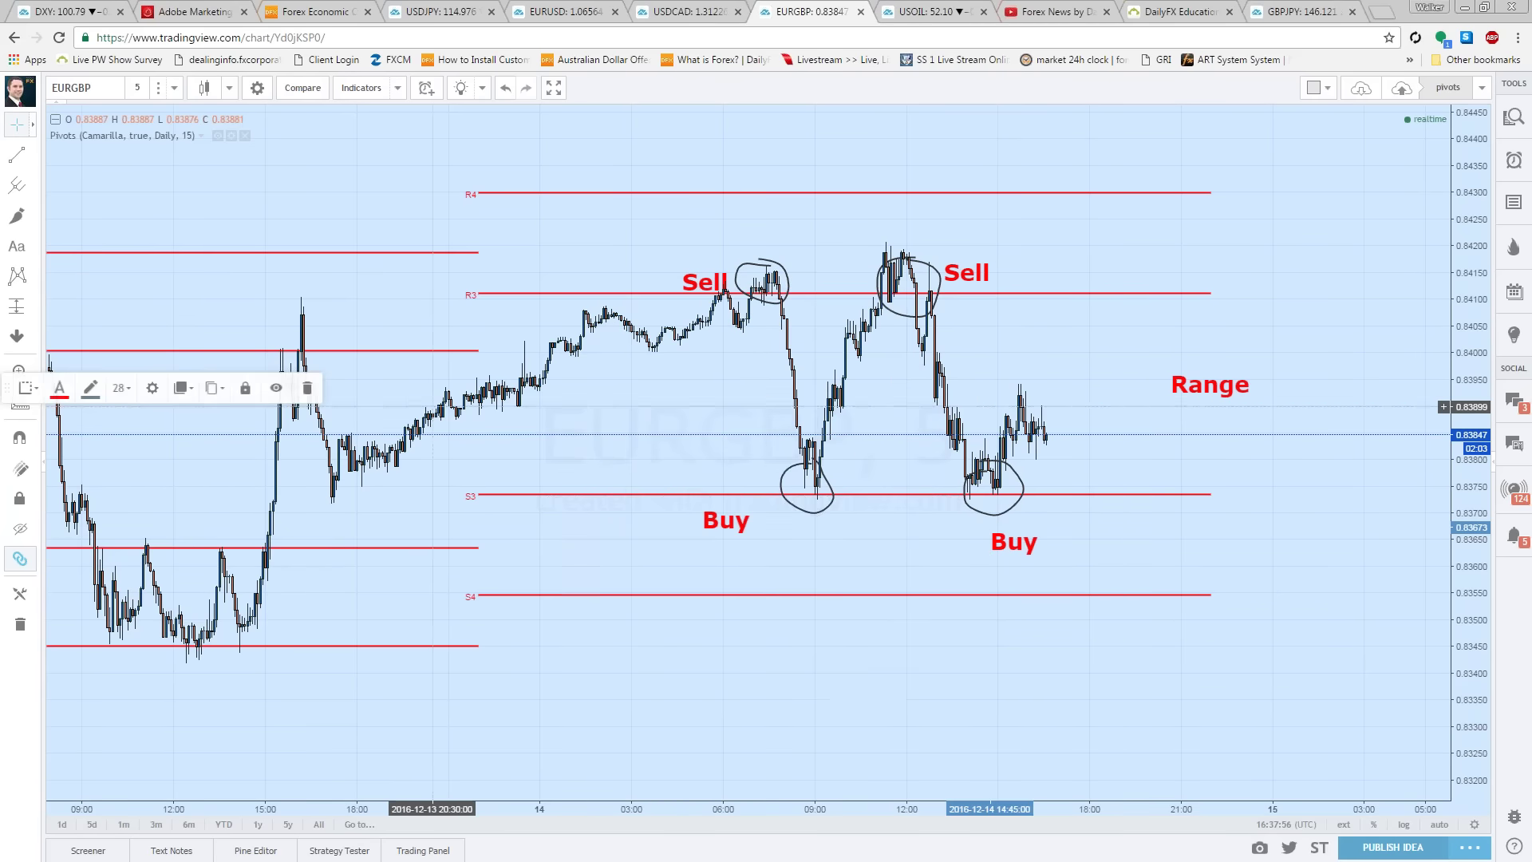
# Step: Place a long position at the second S3 low, with target at R3 and stop at S4
pyautogui.click(33, 305)
pyautogui.click(88, 309)
pyautogui.click(967, 495)
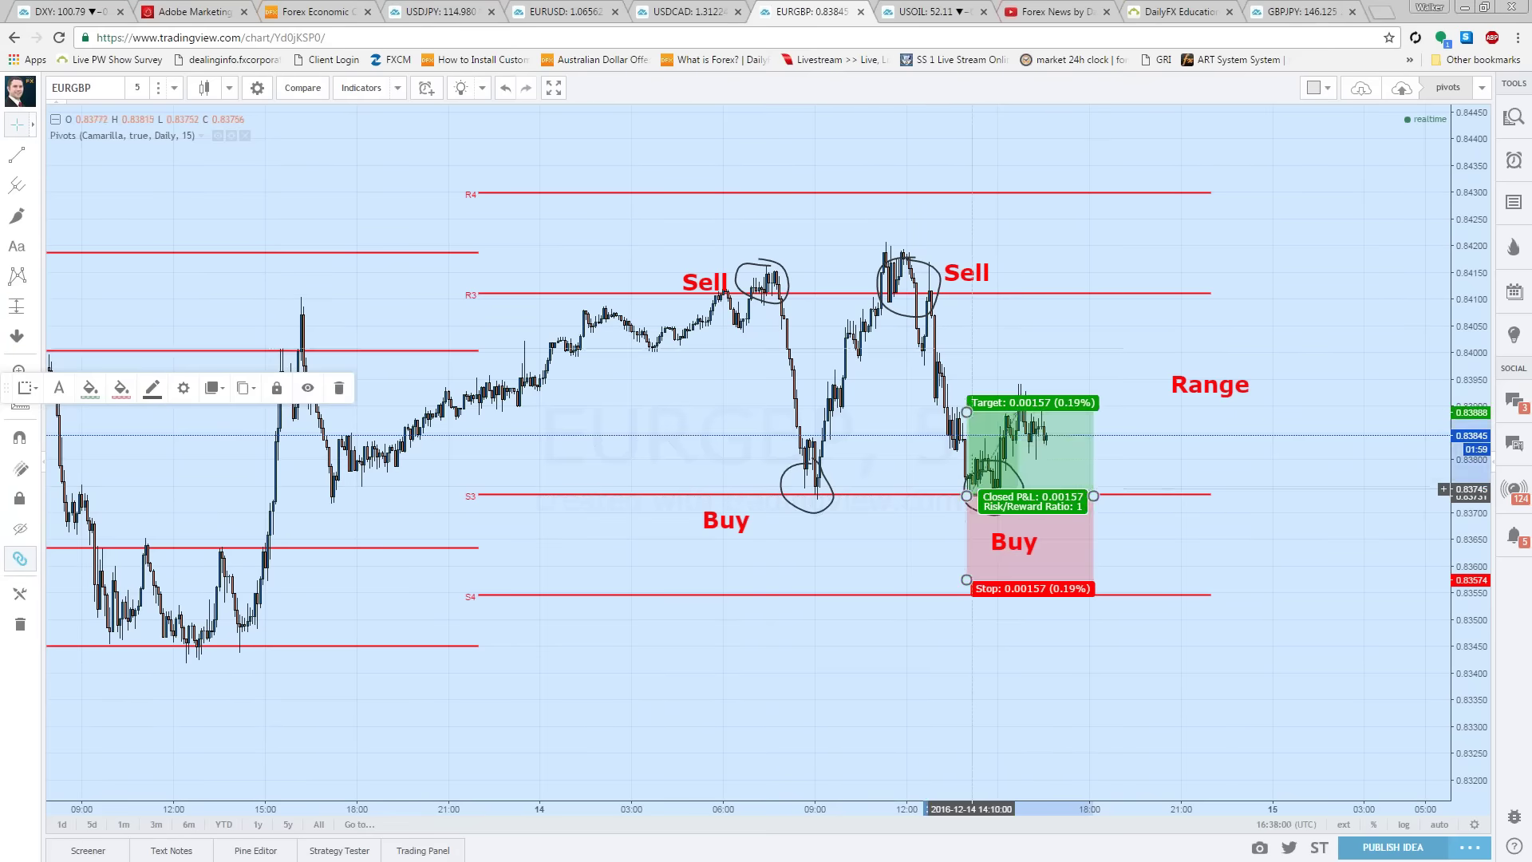
pyautogui.moveTo(970, 421); pyautogui.dragTo(966, 297)
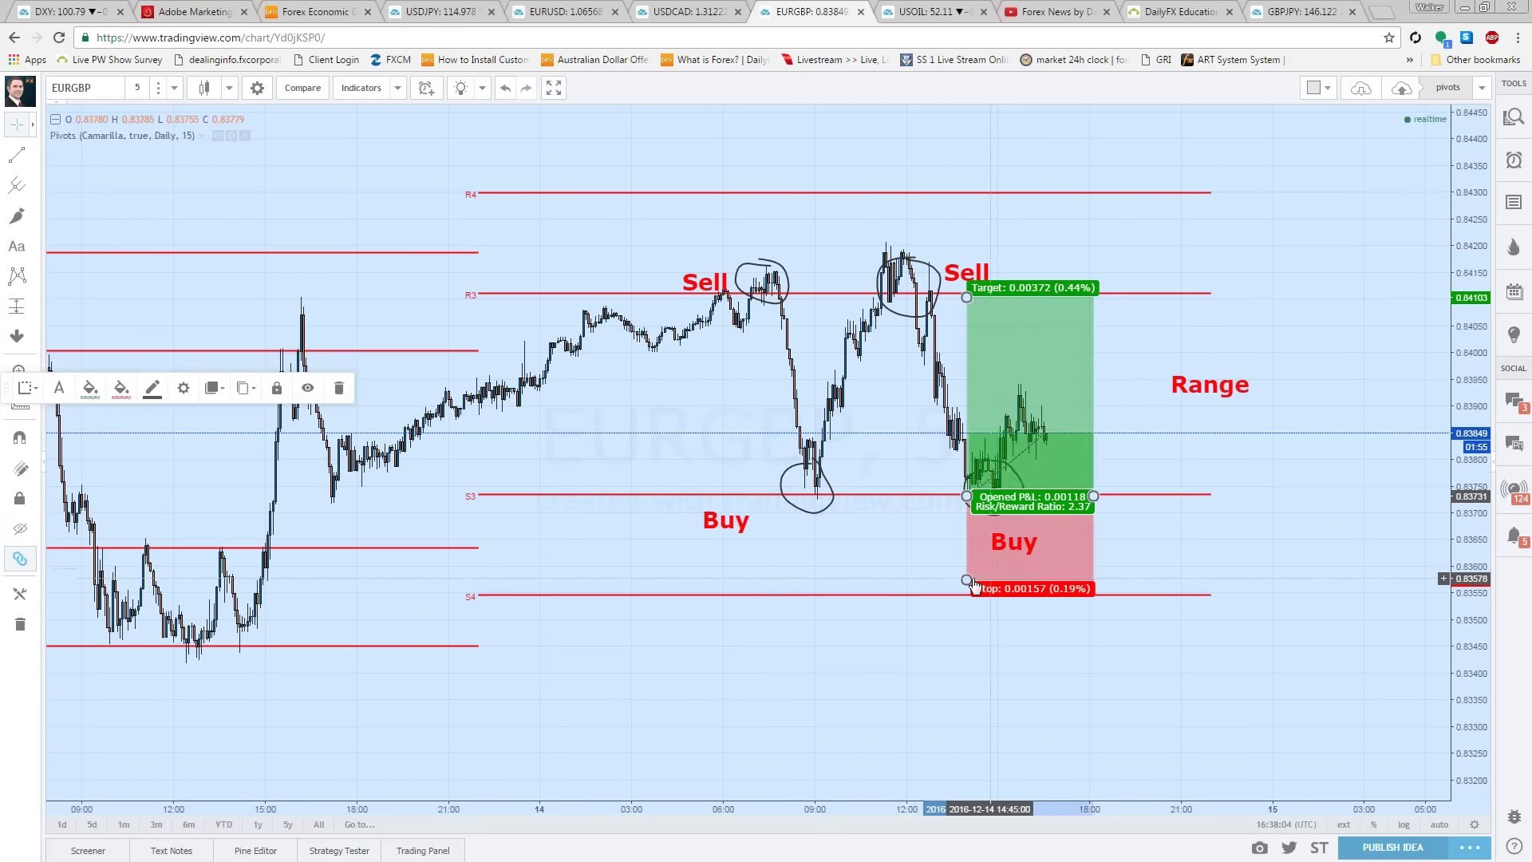
pyautogui.moveTo(966, 580); pyautogui.dragTo(988, 544)
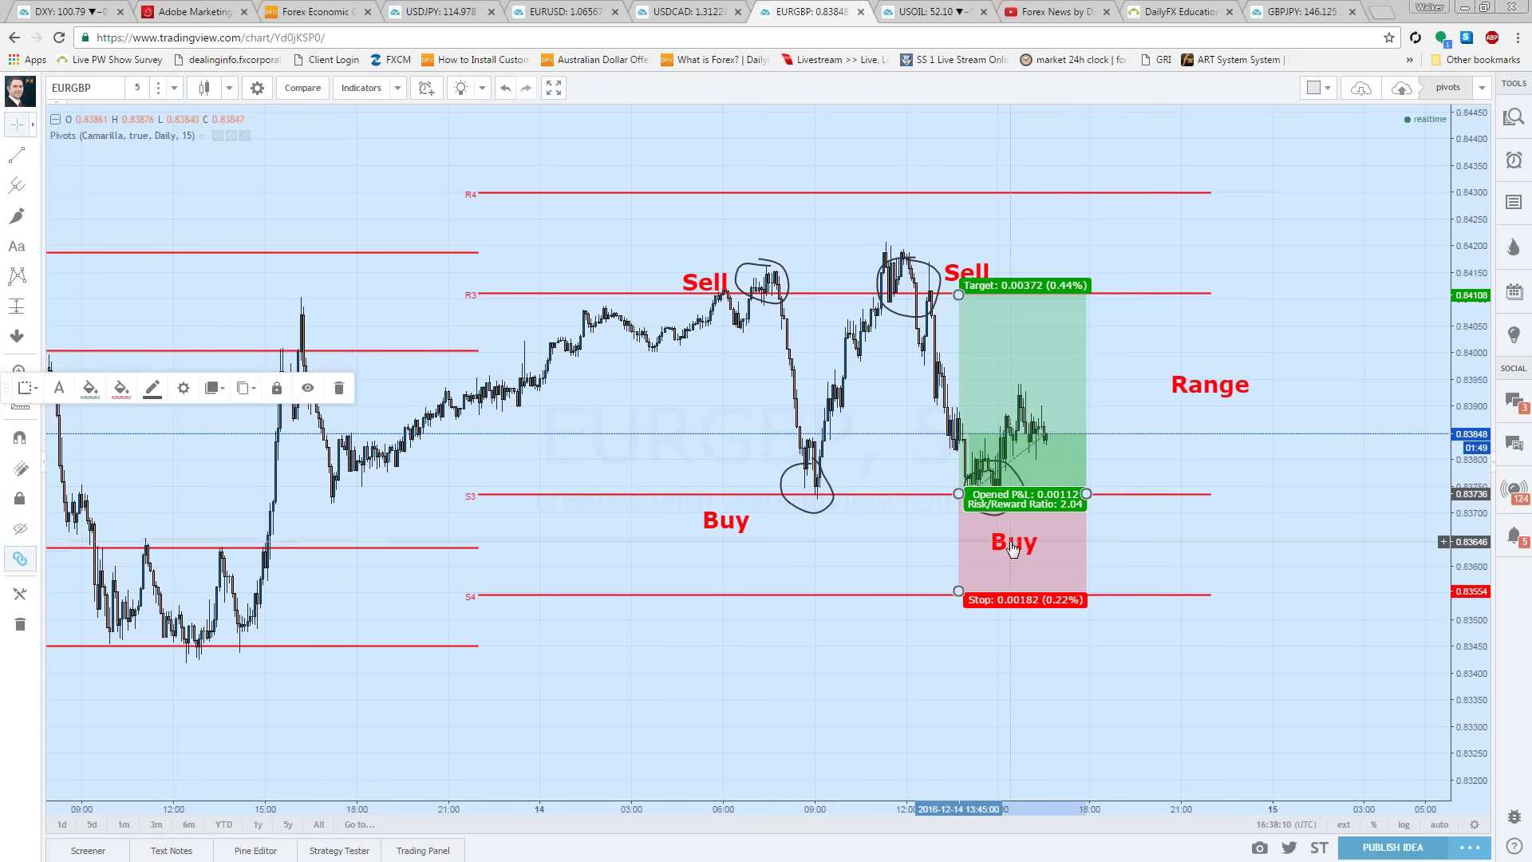
pyautogui.click(32, 216)
pyautogui.click(33, 246)
# Step: Add a 'Bearish Breakout' text label and position it on the S4 line
pyautogui.click(84, 247)
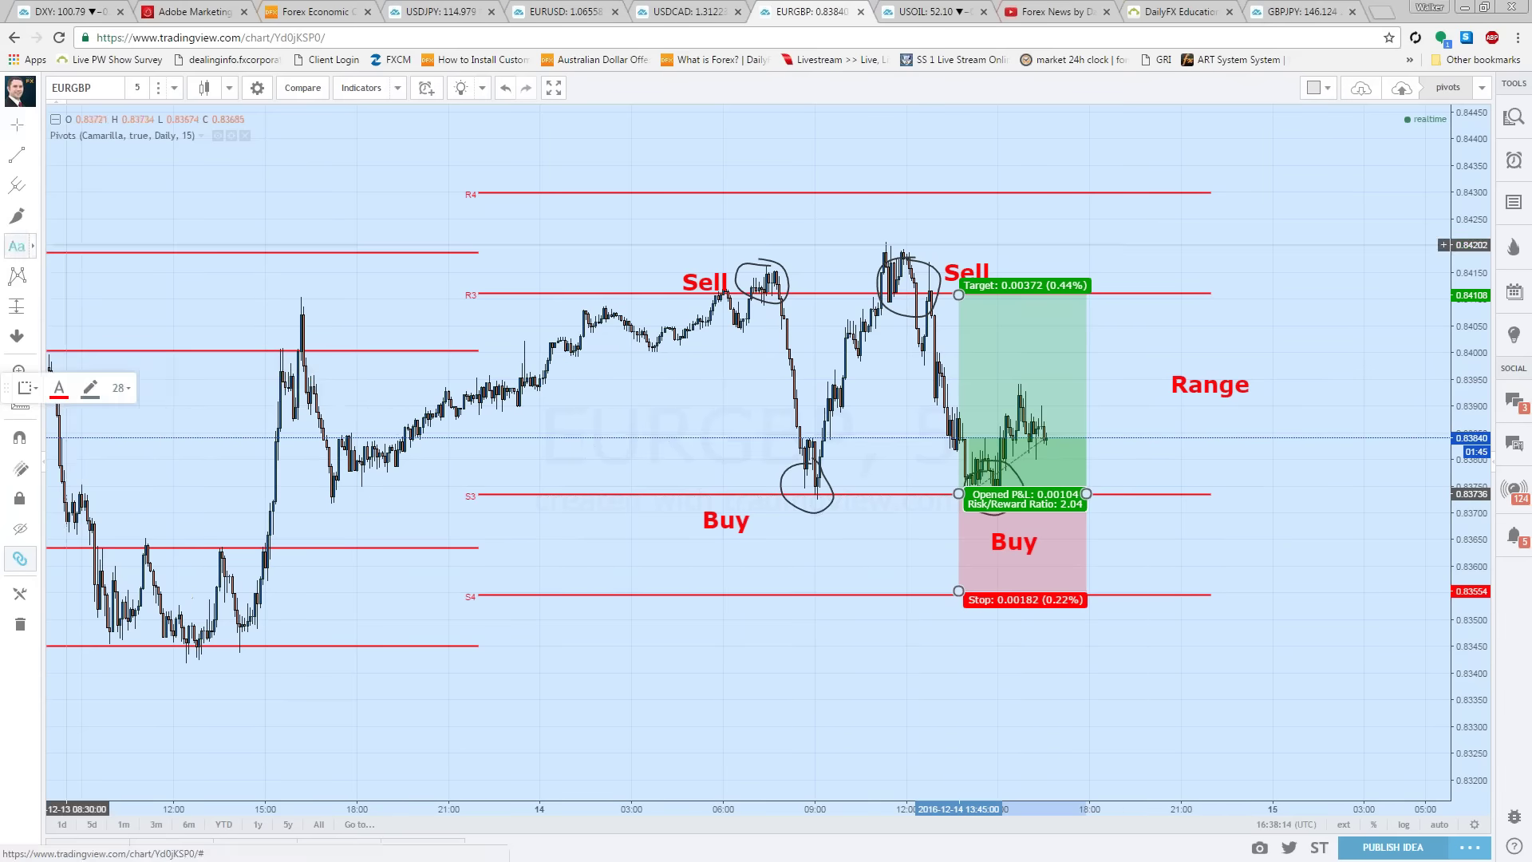
pyautogui.click(1219, 593)
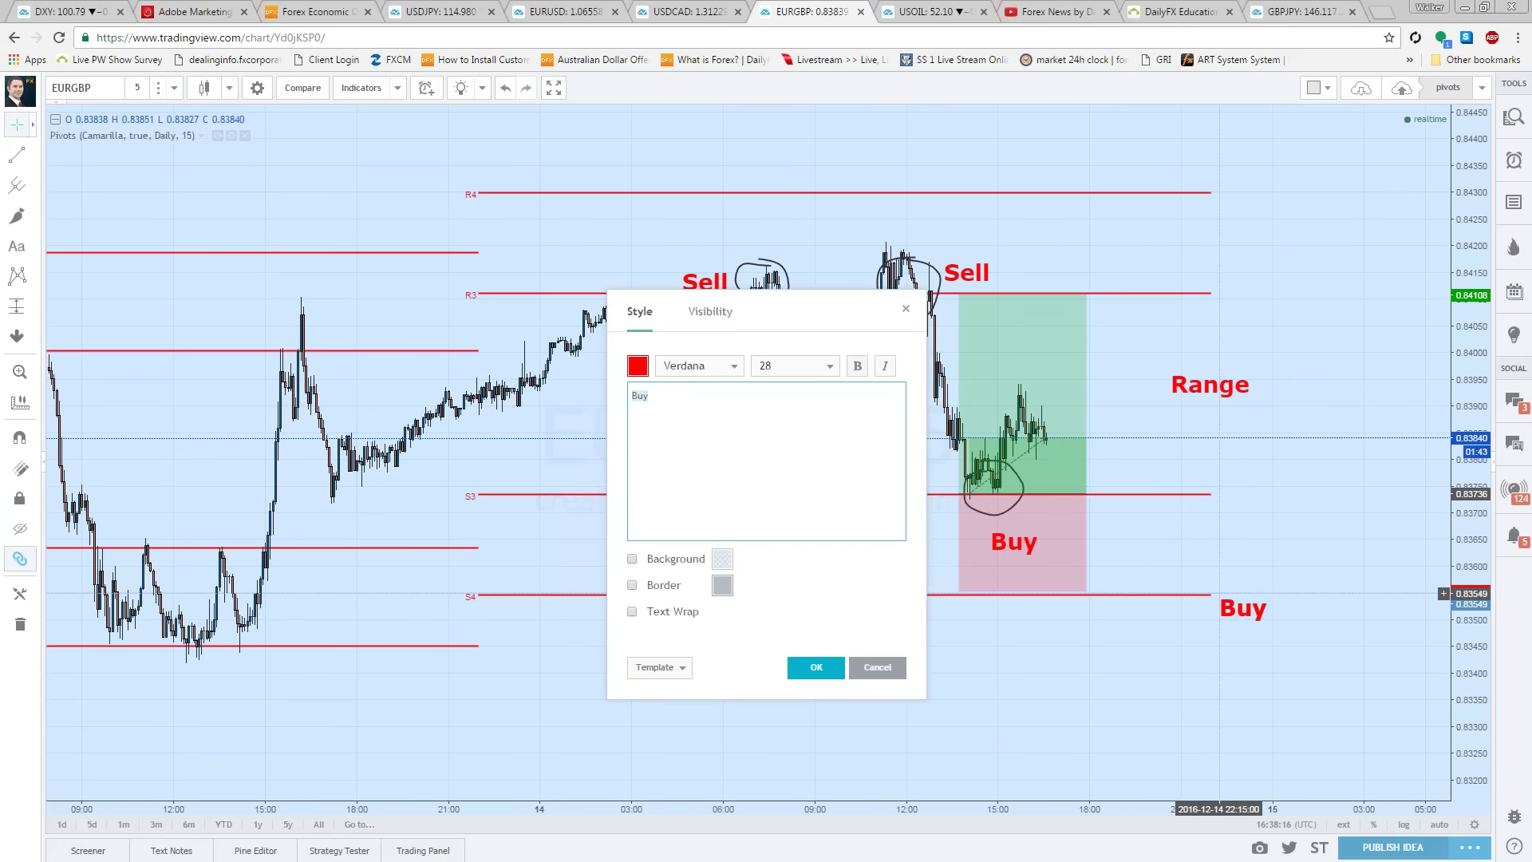
pyautogui.write('Bearish Brweako')
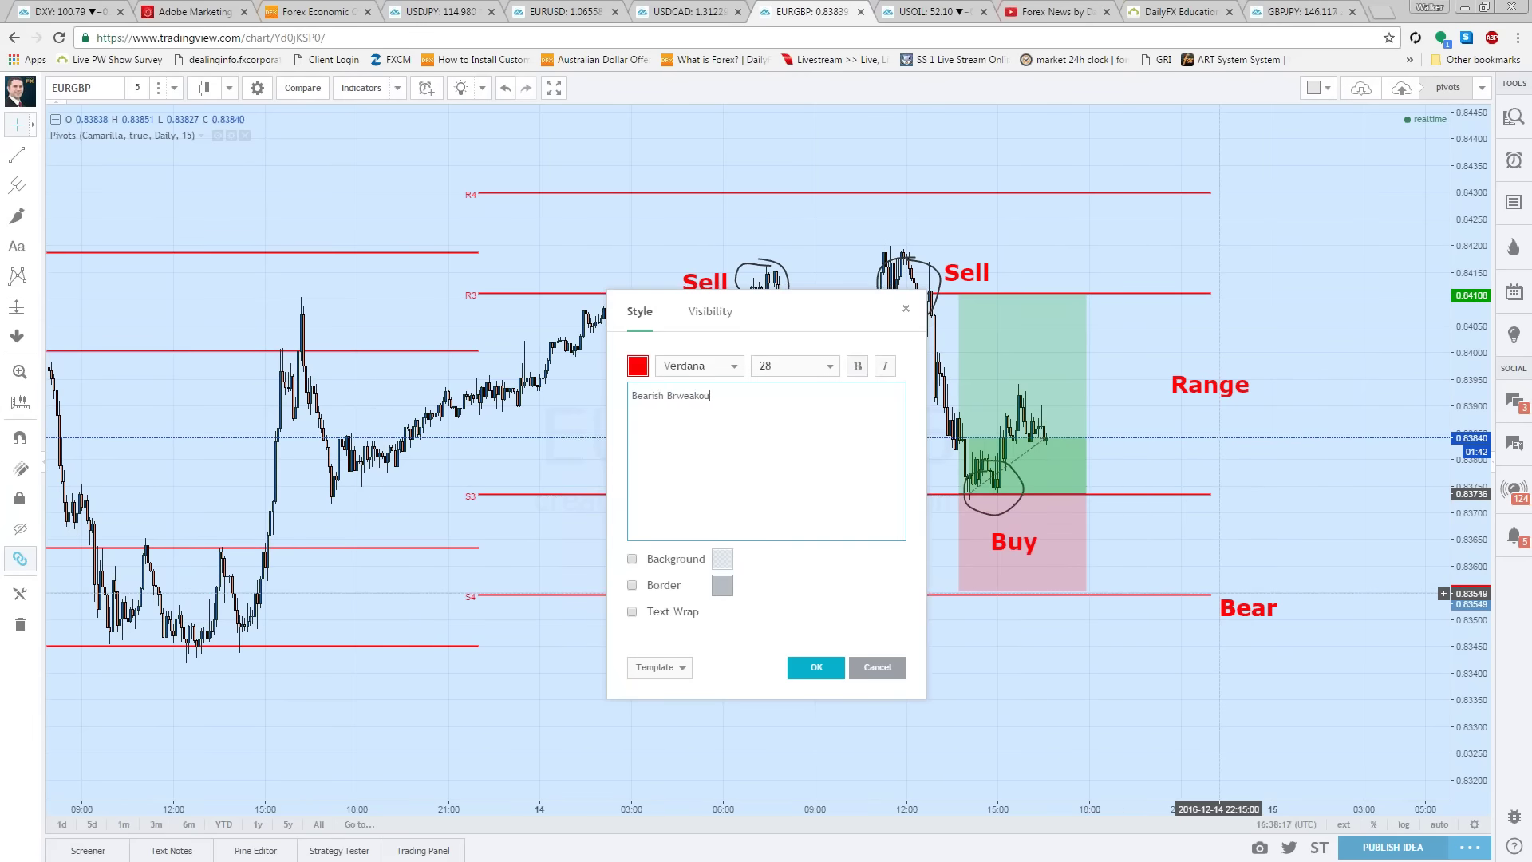
pyautogui.press('BackSpace')
pyautogui.press('BackSpace')
pyautogui.press('BackSpace')
pyautogui.press('BackSpace')
pyautogui.write('eakout')
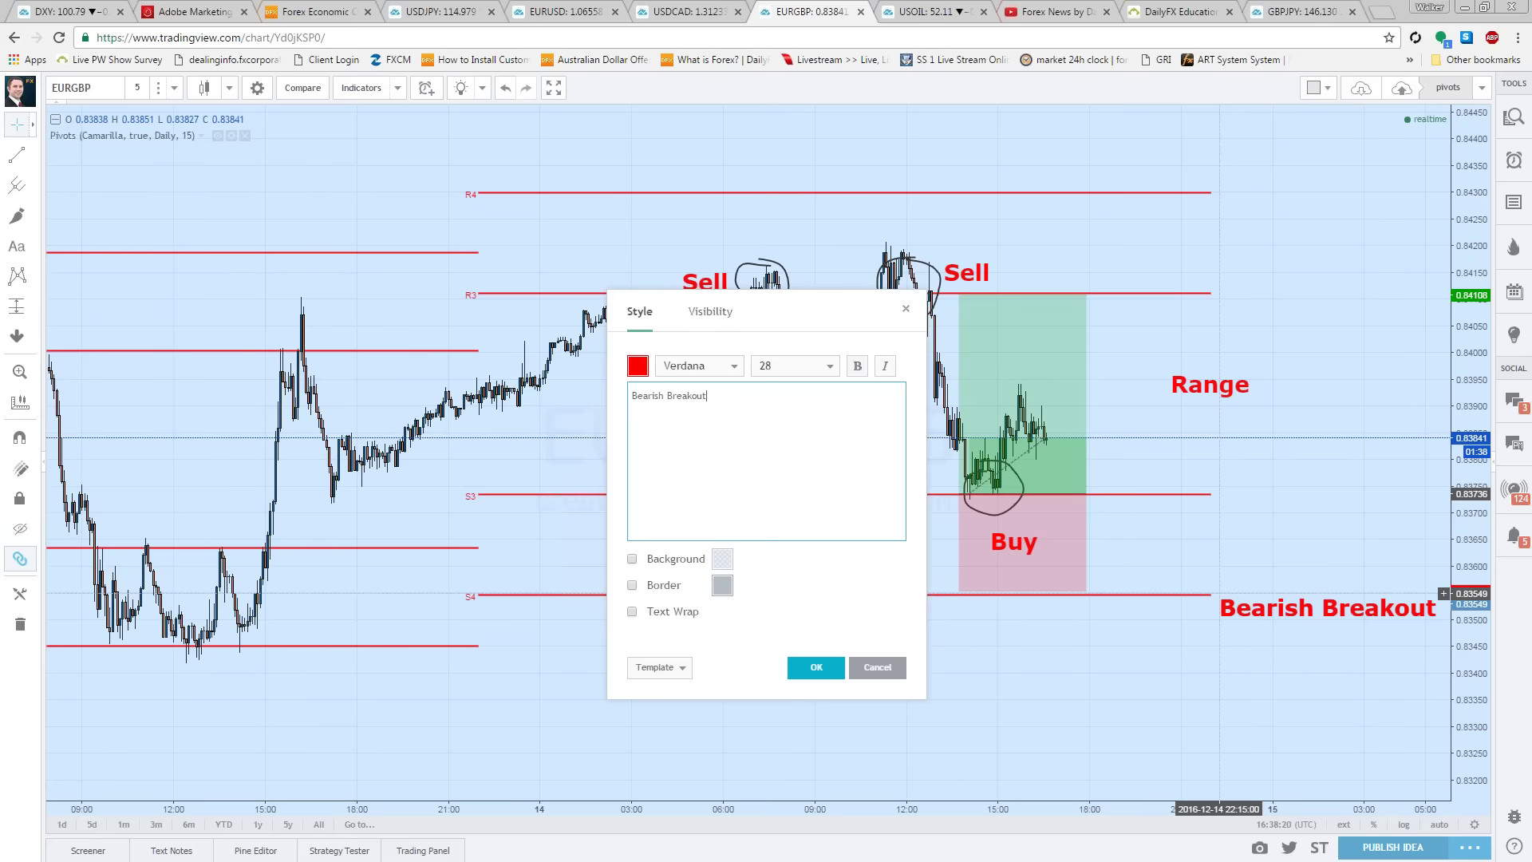
pyautogui.click(816, 667)
pyautogui.moveTo(1254, 612); pyautogui.dragTo(1156, 551)
pyautogui.click(1010, 364)
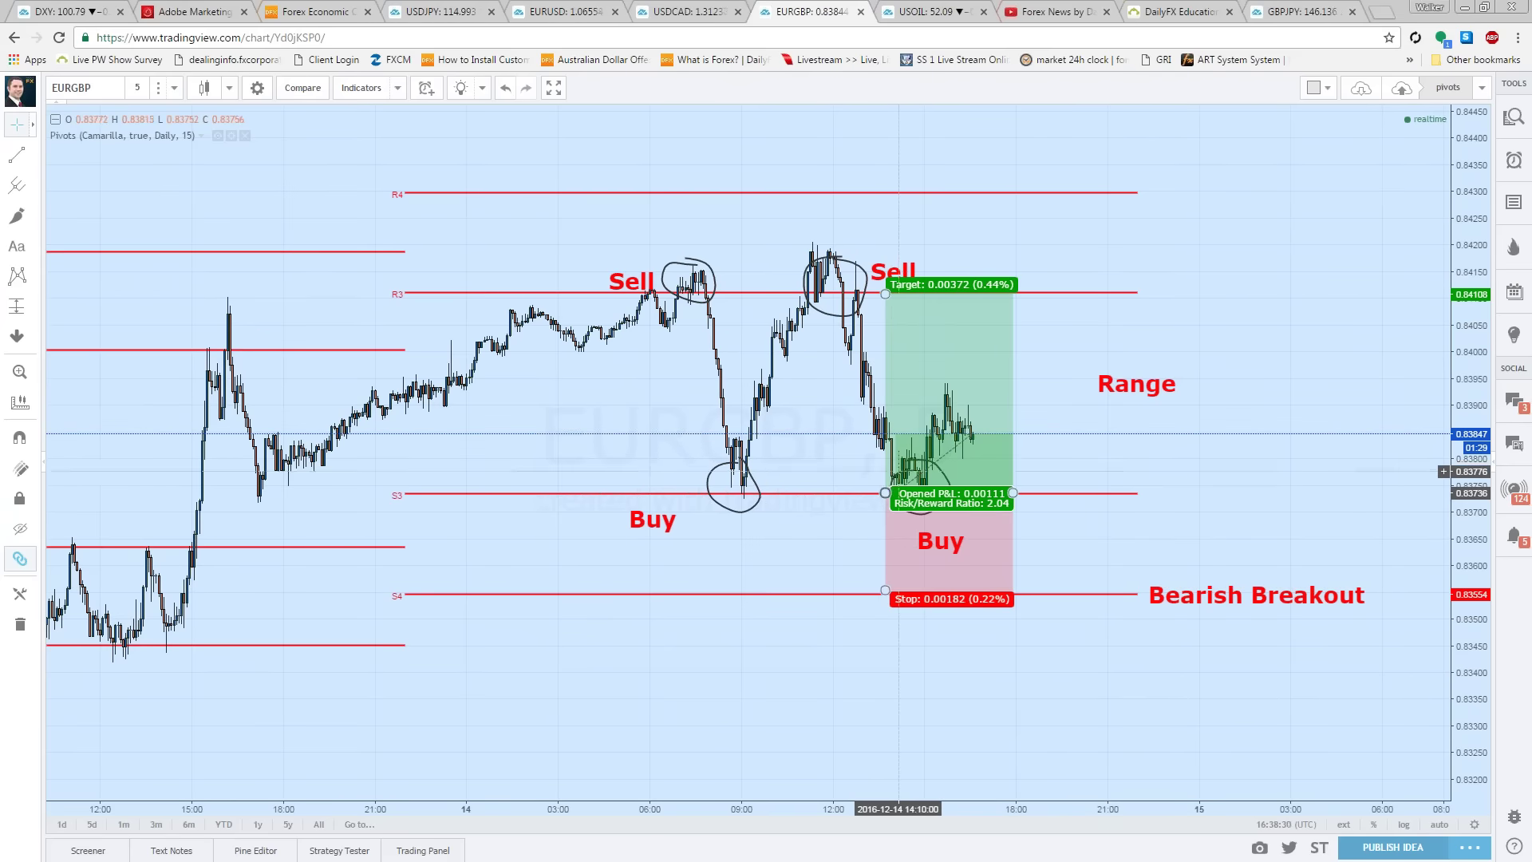
# Step: Draw a rectangle above the long position and stretch it from R3 up to R4
pyautogui.click(1002, 223)
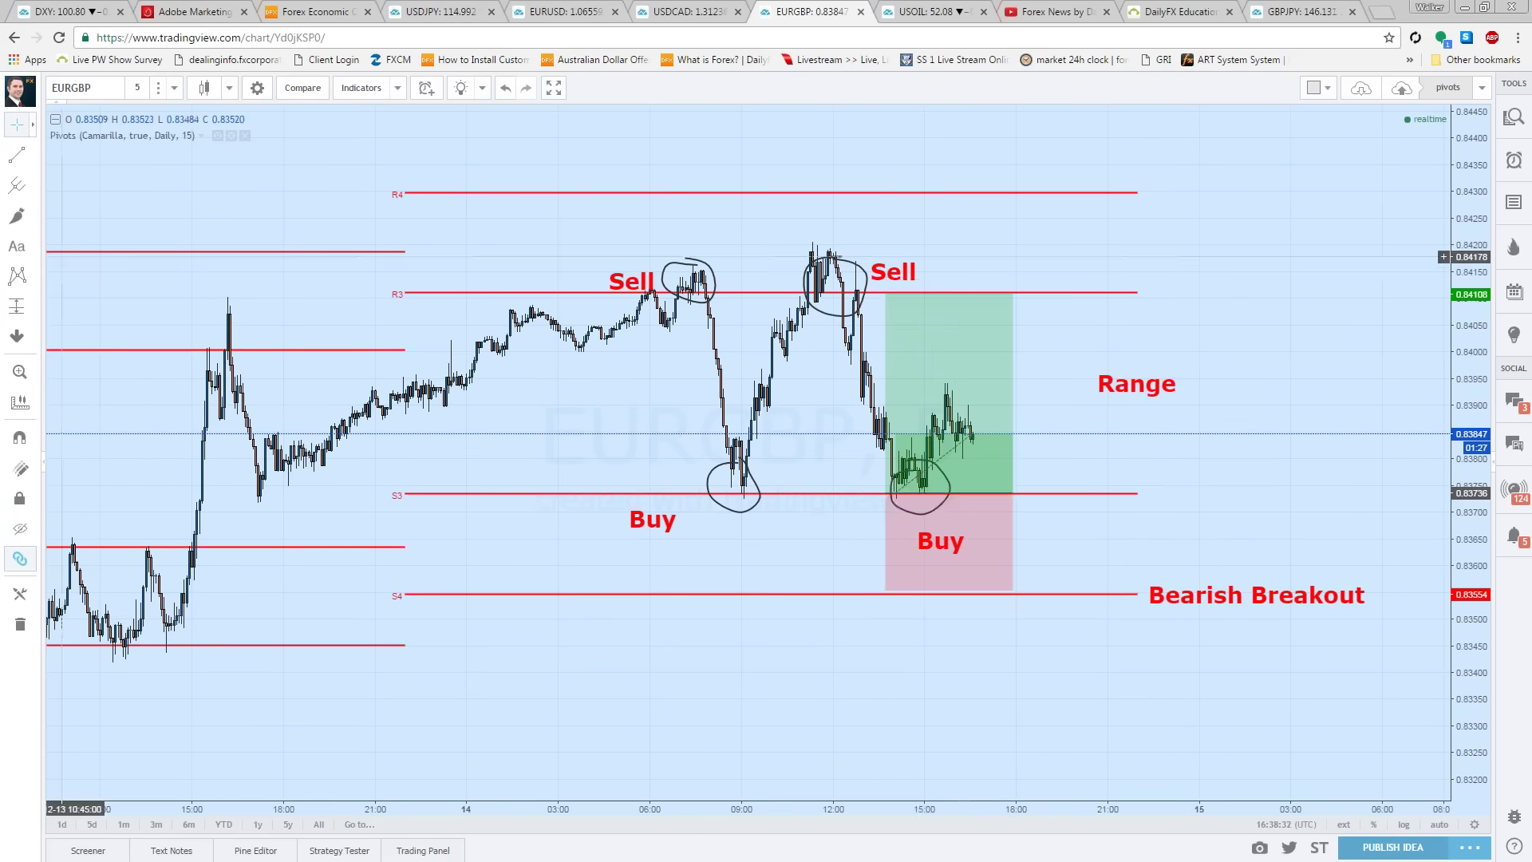
pyautogui.click(32, 222)
pyautogui.click(79, 250)
pyautogui.moveTo(874, 202)
pyautogui.mouseDown()
pyautogui.moveTo(886, 229)
pyautogui.moveTo(1016, 291)
pyautogui.moveTo(909, 290)
pyautogui.moveTo(1009, 278)
pyautogui.moveTo(1020, 290)
pyautogui.mouseUp()
pyautogui.moveTo(874, 202); pyautogui.dragTo(885, 194)
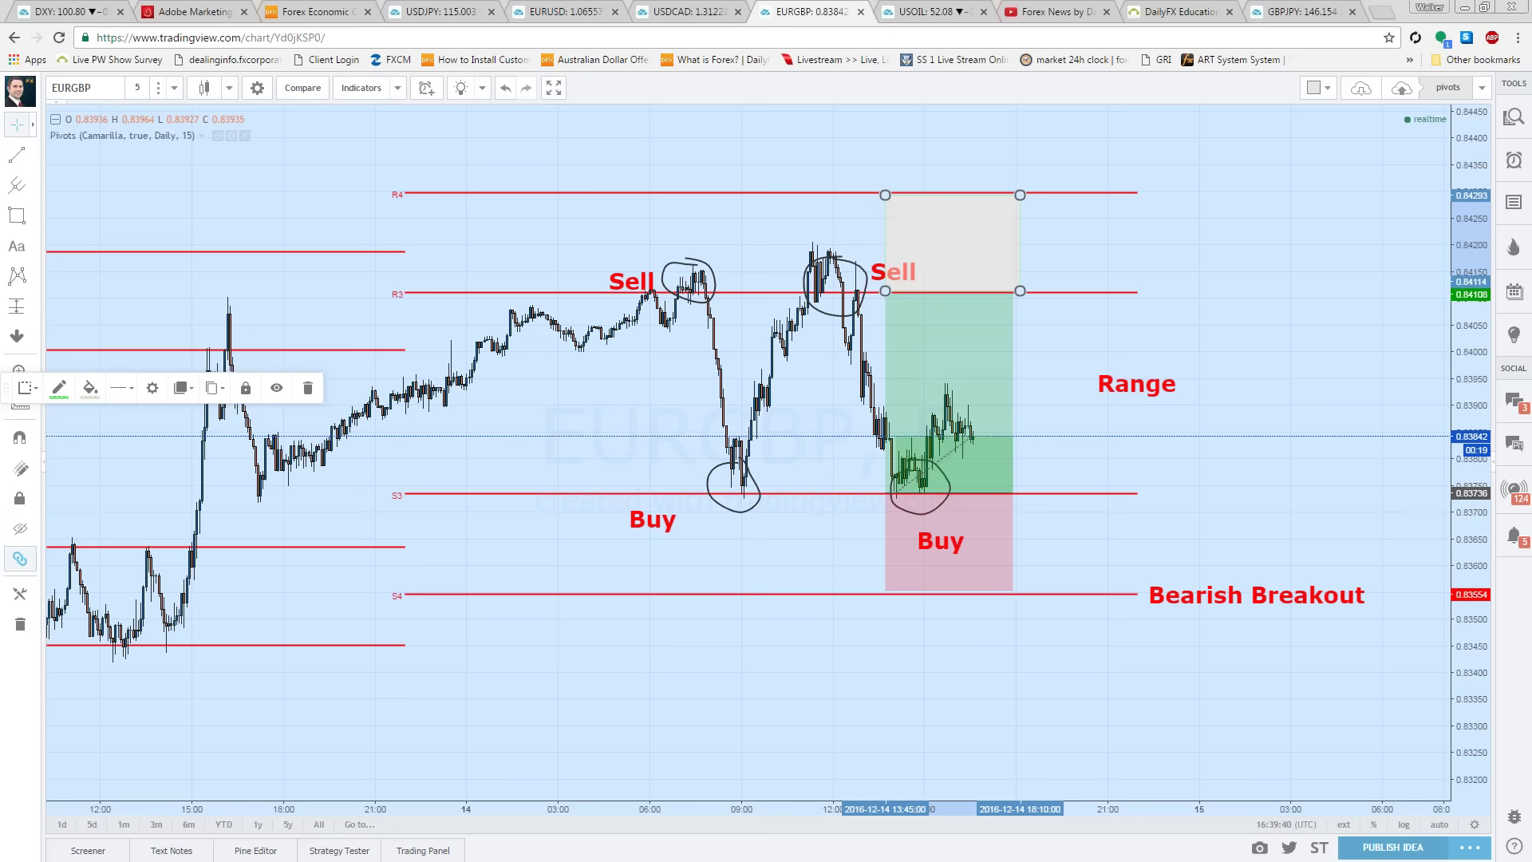
# Step: Search 'GO' and change the chart symbol to GOLD (US$/OZ), then zoom out slightly
pyautogui.click(103, 88)
pyautogui.write('GOLD')
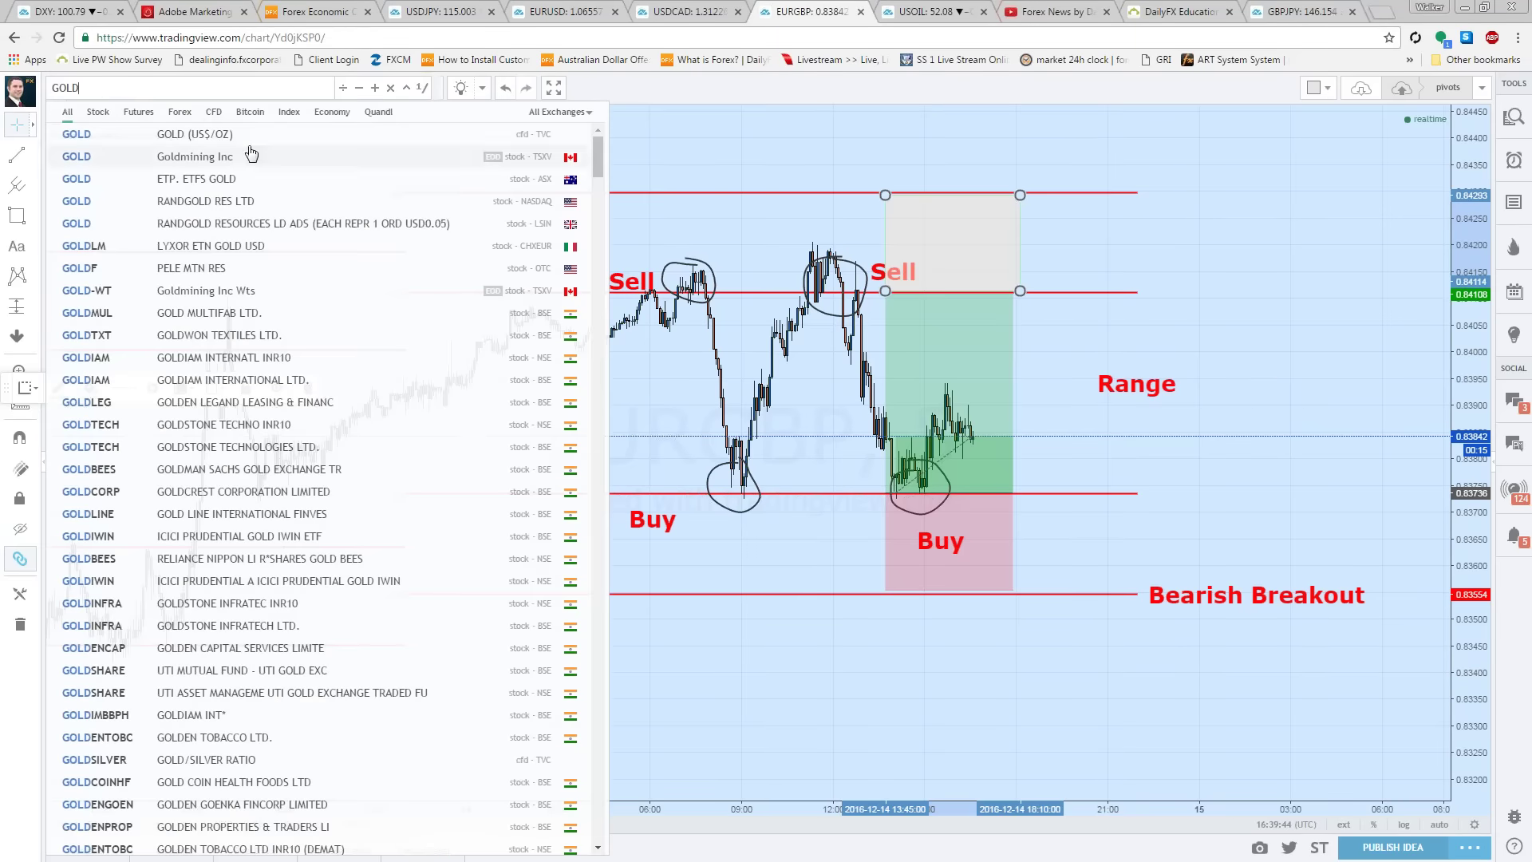
pyautogui.click(240, 142)
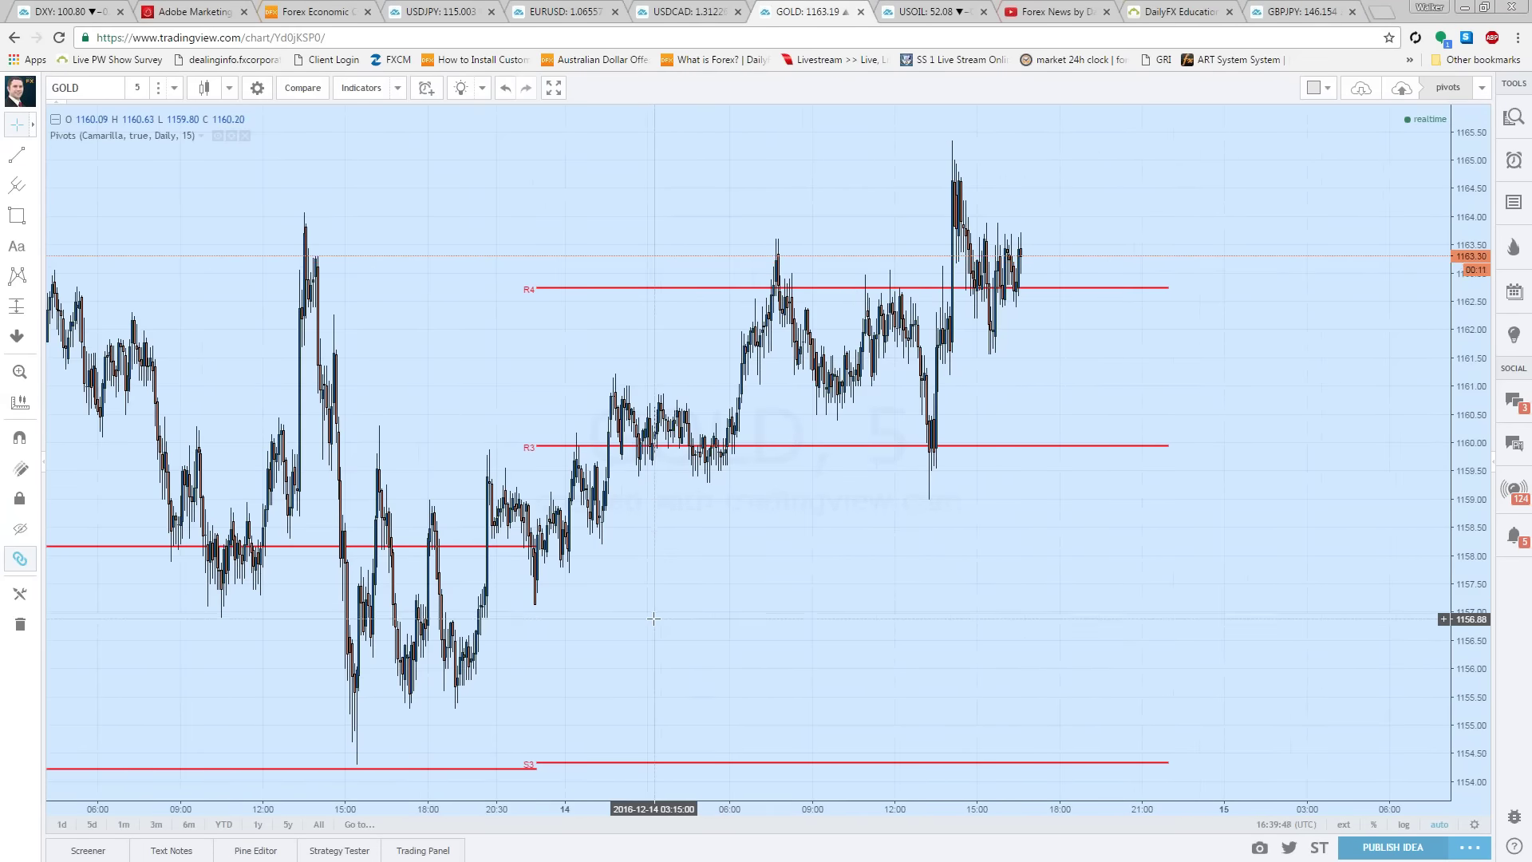
pyautogui.scroll(-1, 648, 616)
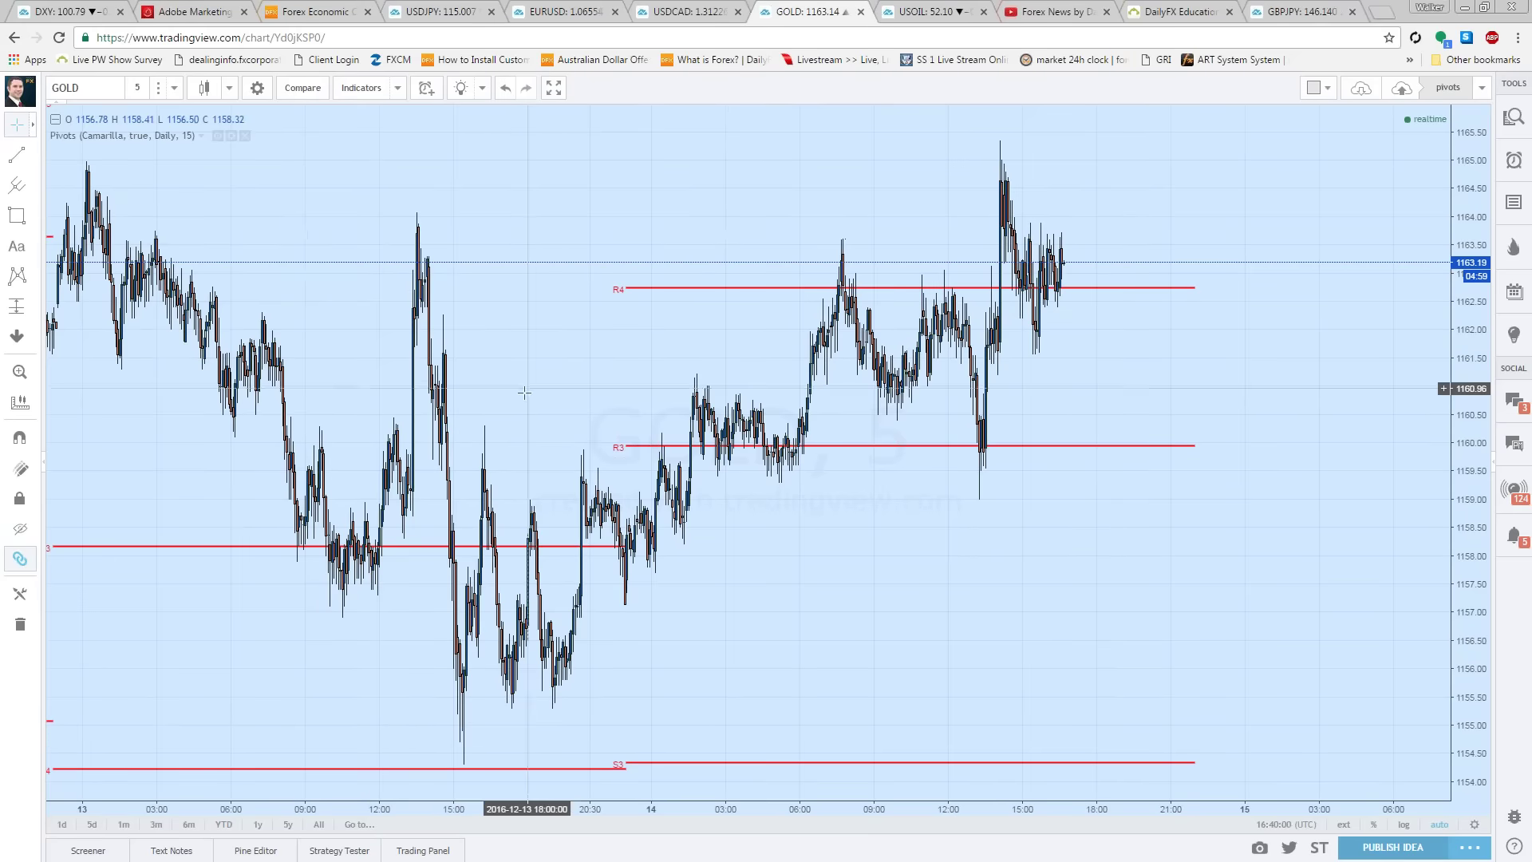
# Step: View GOLD on daily bars, zoomed in and panned toward the latest bars
pyautogui.click(174, 88)
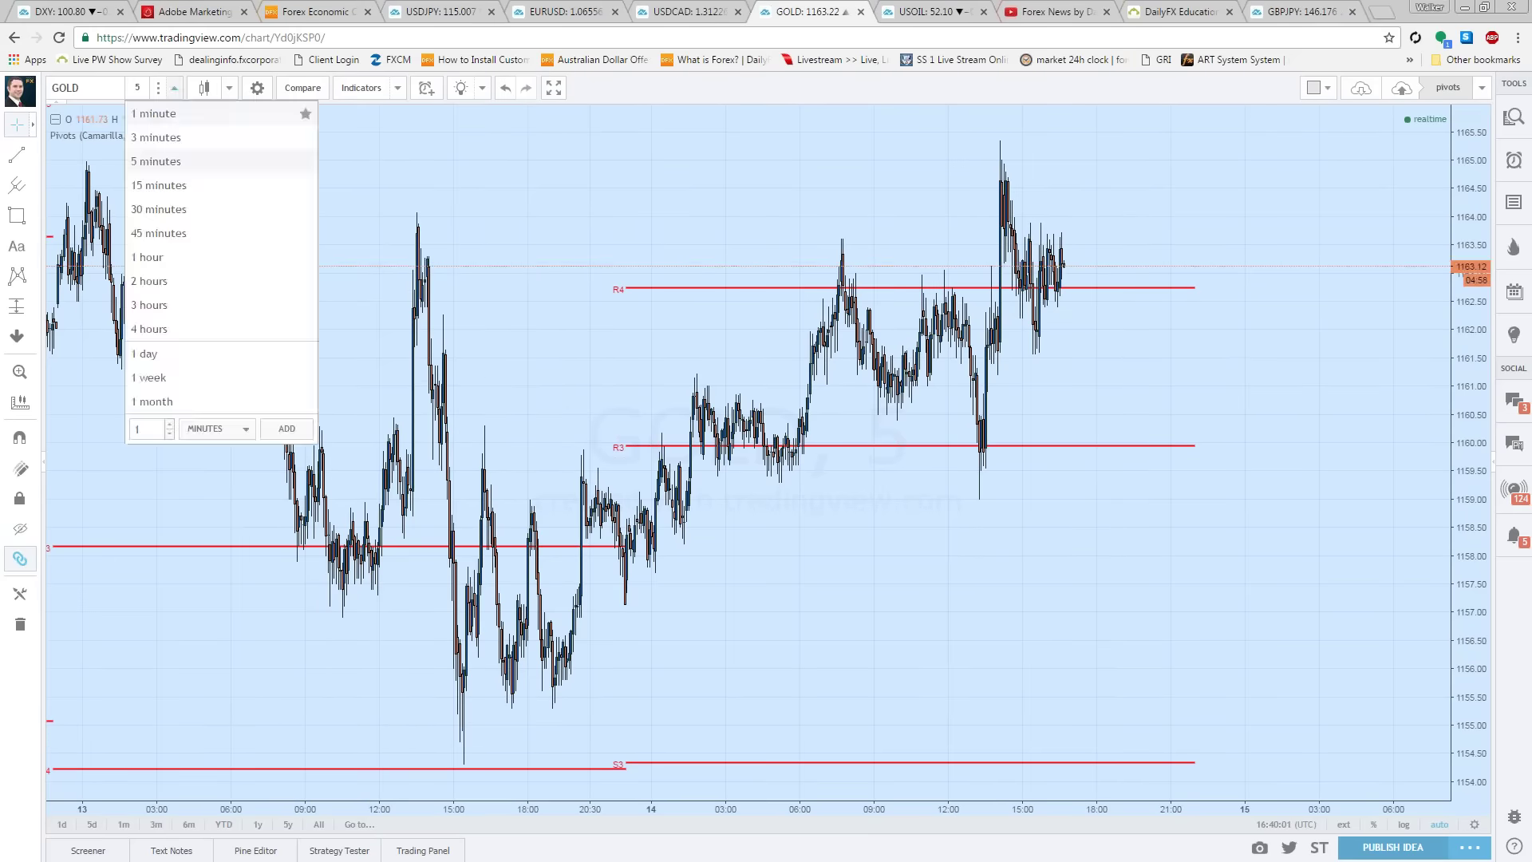
pyautogui.click(189, 352)
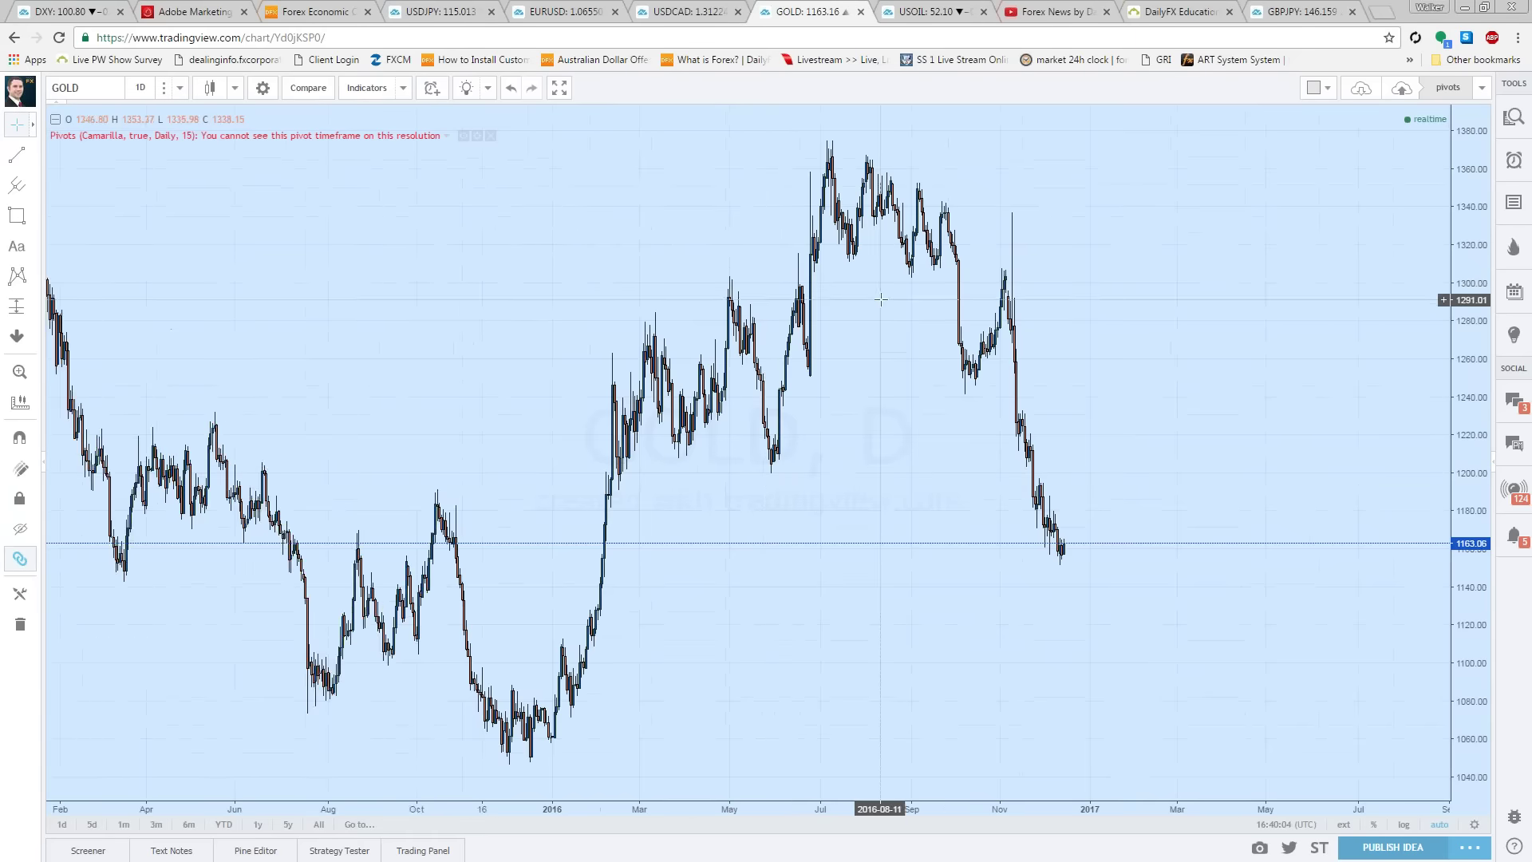
pyautogui.scroll(5, 838, 381)
pyautogui.moveTo(629, 287); pyautogui.dragTo(1078, 491)
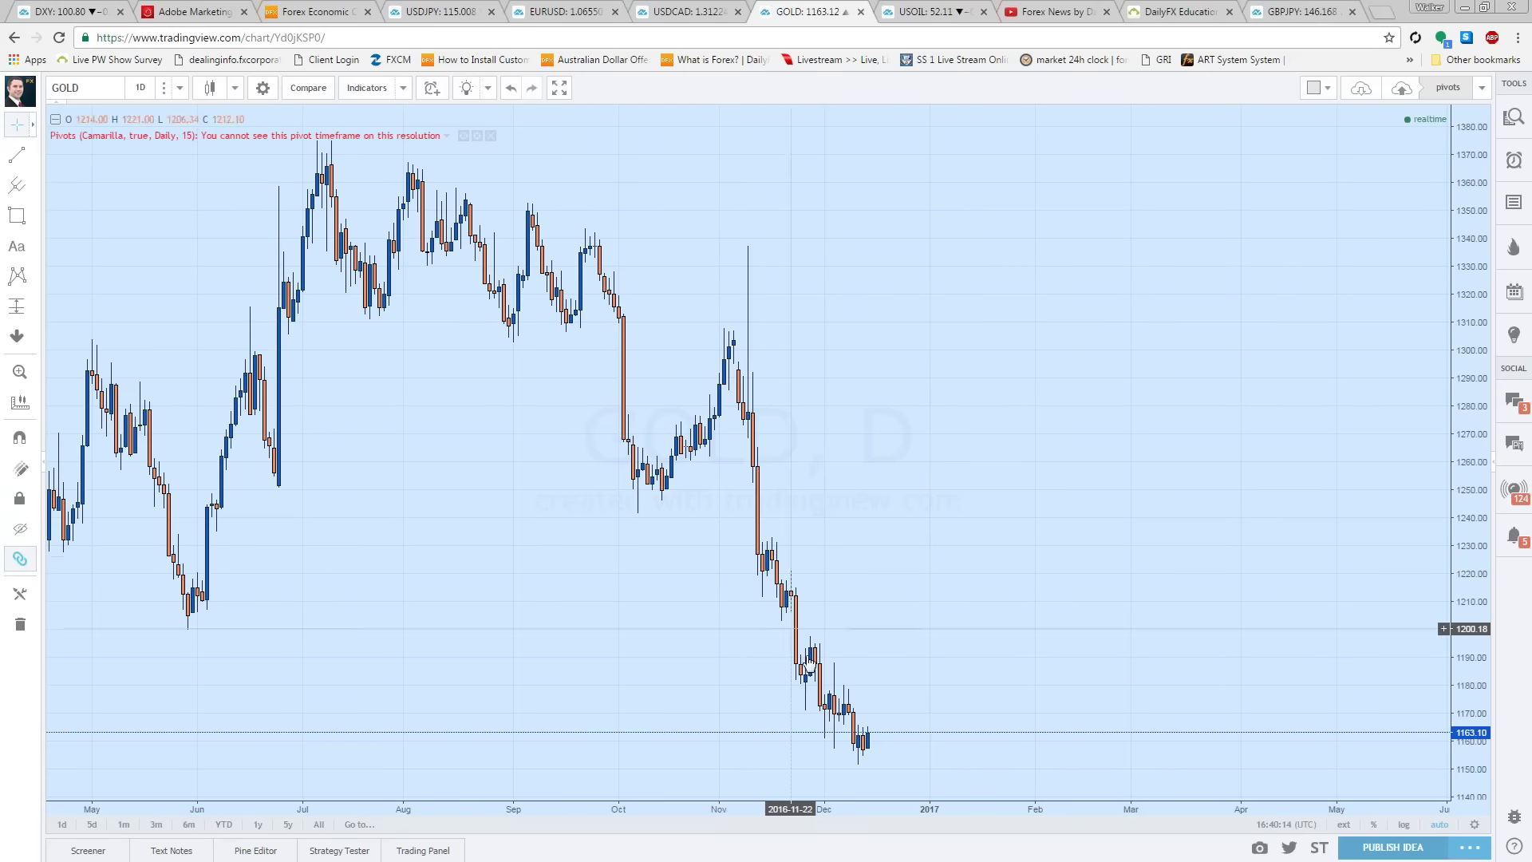
pyautogui.scroll(1, 783, 746)
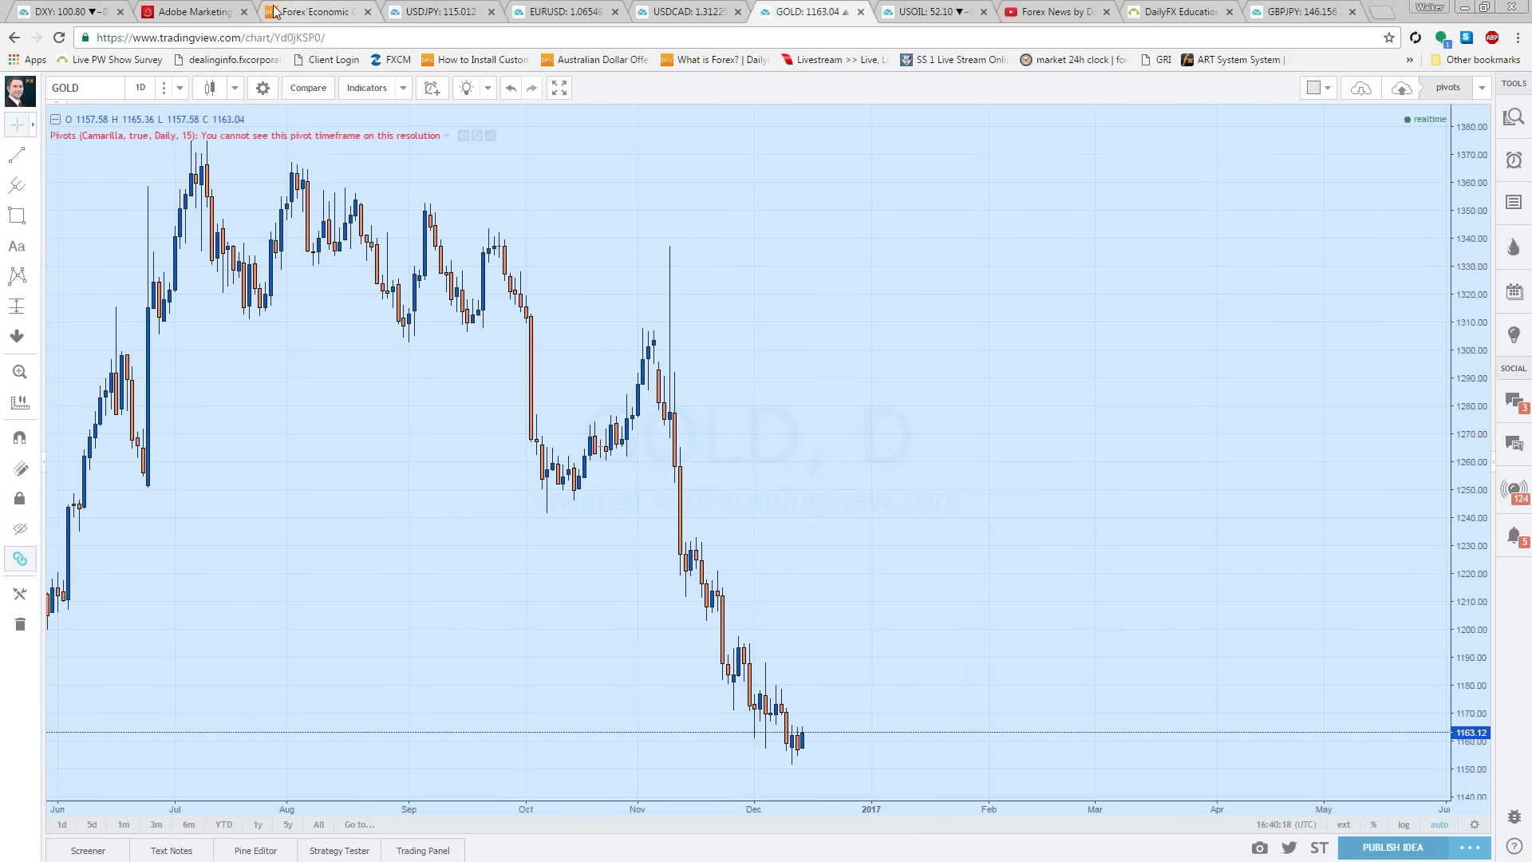
# Step: Switch GOLD to 30-minute candles and shift to show the recent R4–S4 pivots
pyautogui.click(182, 91)
pyautogui.click(164, 207)
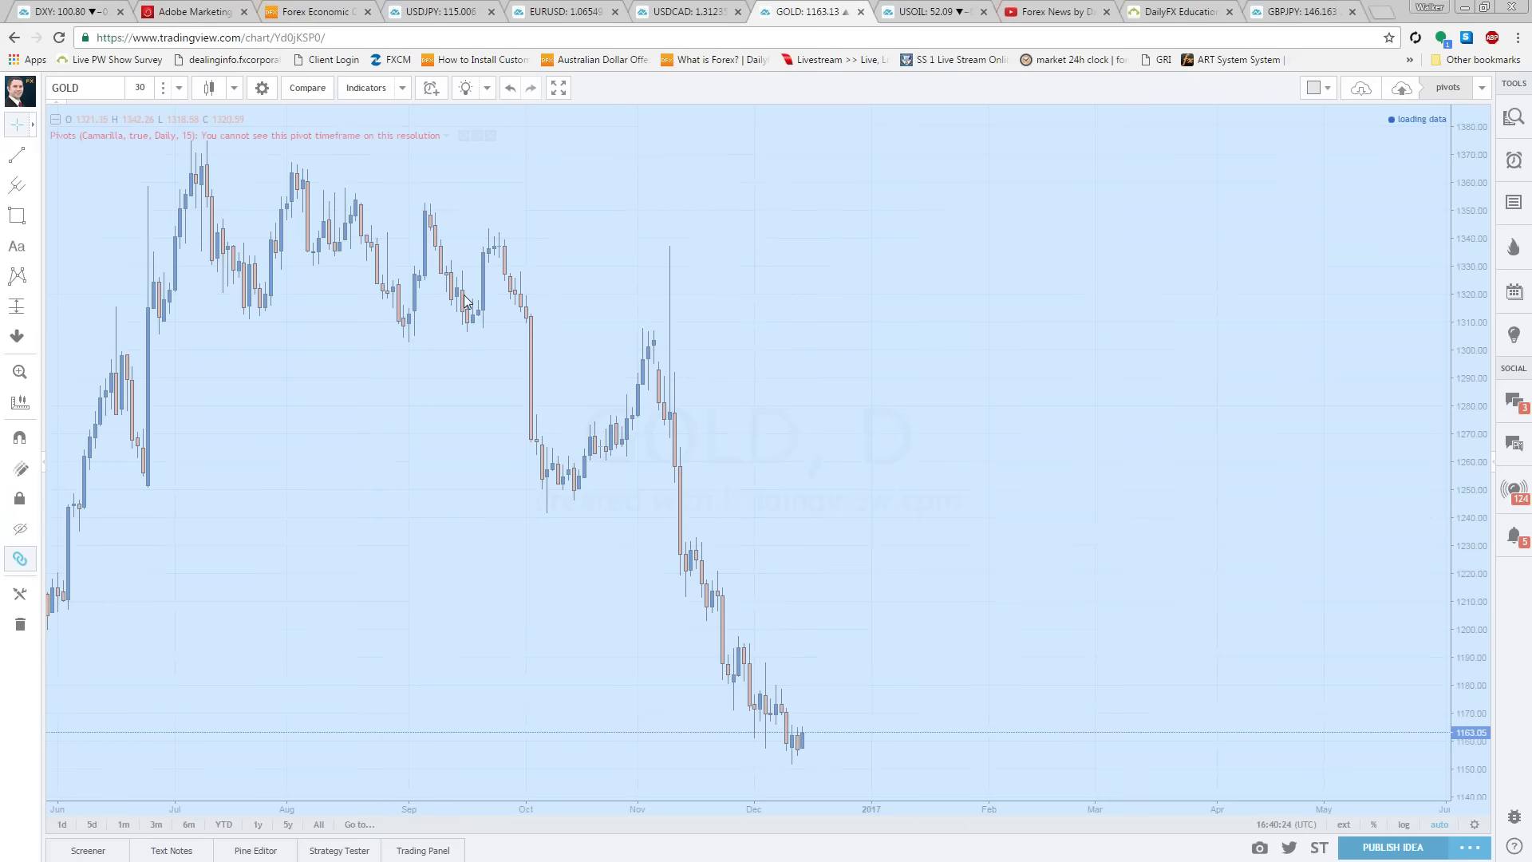
pyautogui.moveTo(526, 309); pyautogui.dragTo(586, 315)
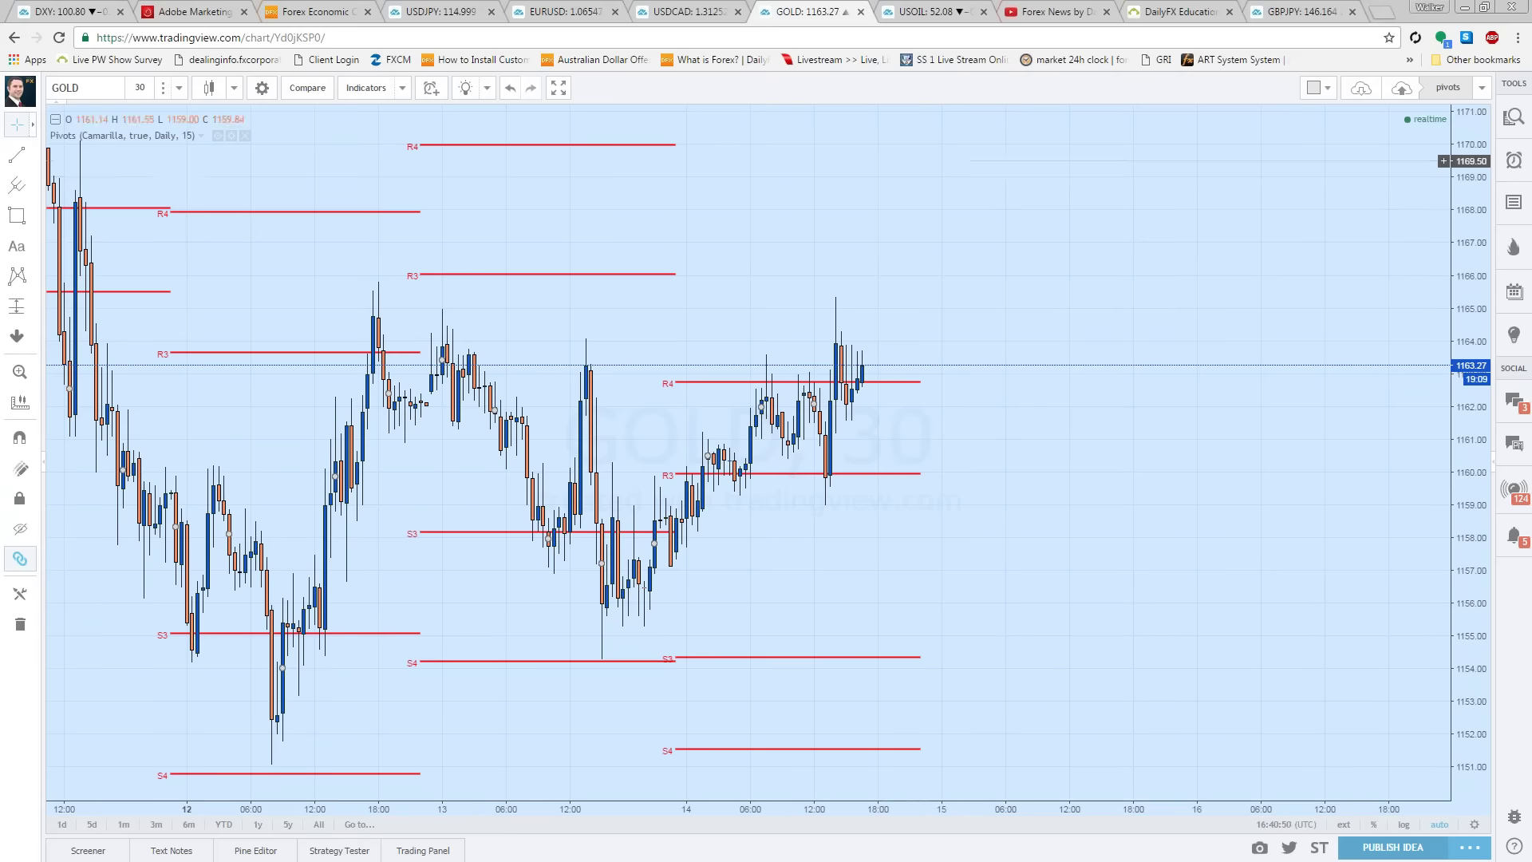
# Step: Add a long position on GOLD entering at R4, stop at R3, target 5.84, risk/reward 2.01
pyautogui.click(32, 305)
pyautogui.click(88, 394)
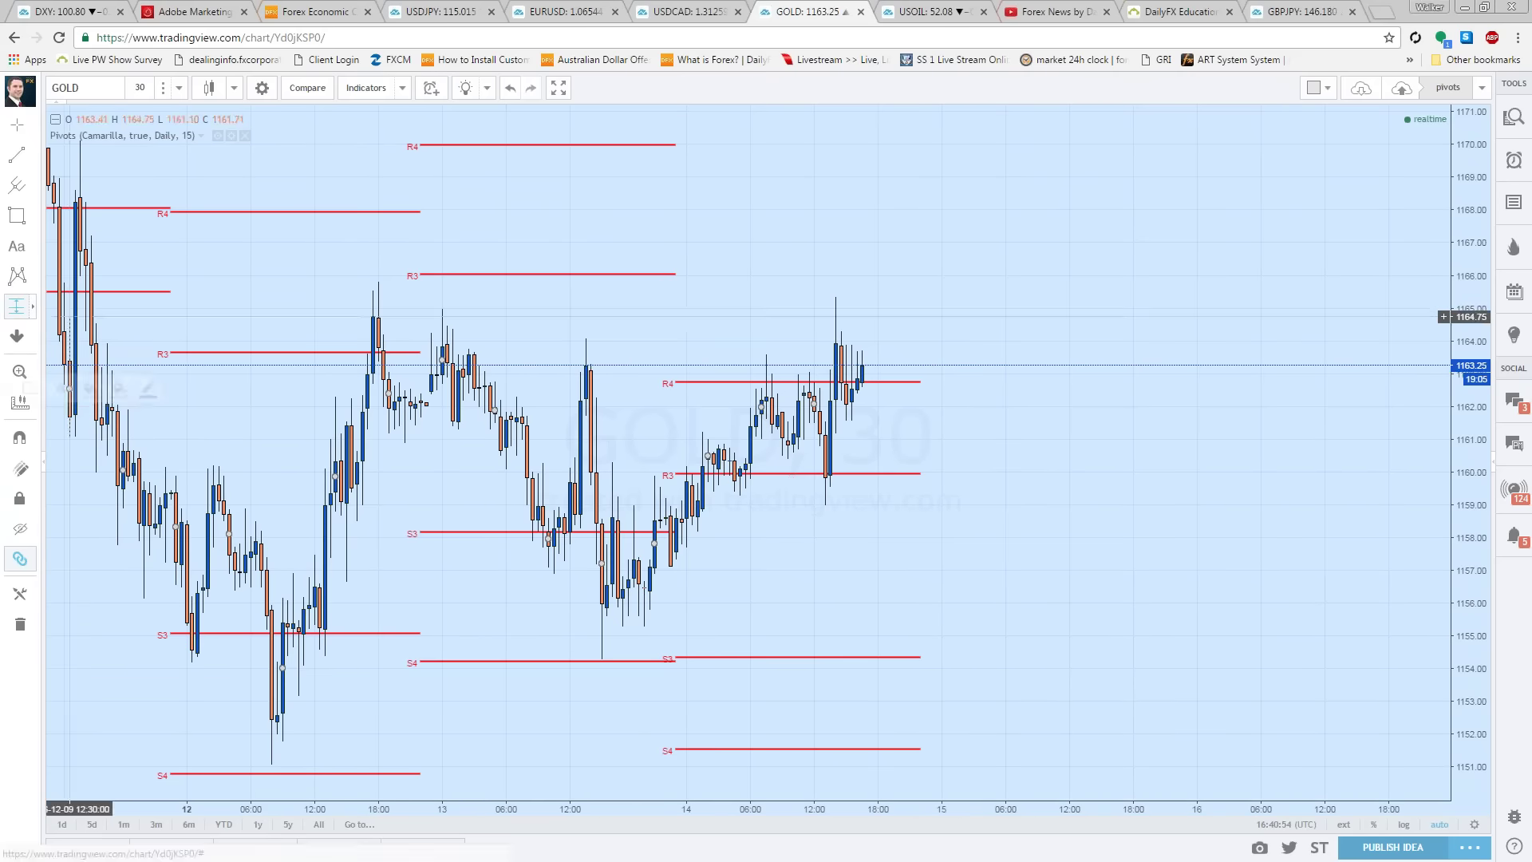
pyautogui.click(686, 378)
pyautogui.moveTo(686, 253); pyautogui.dragTo(686, 205)
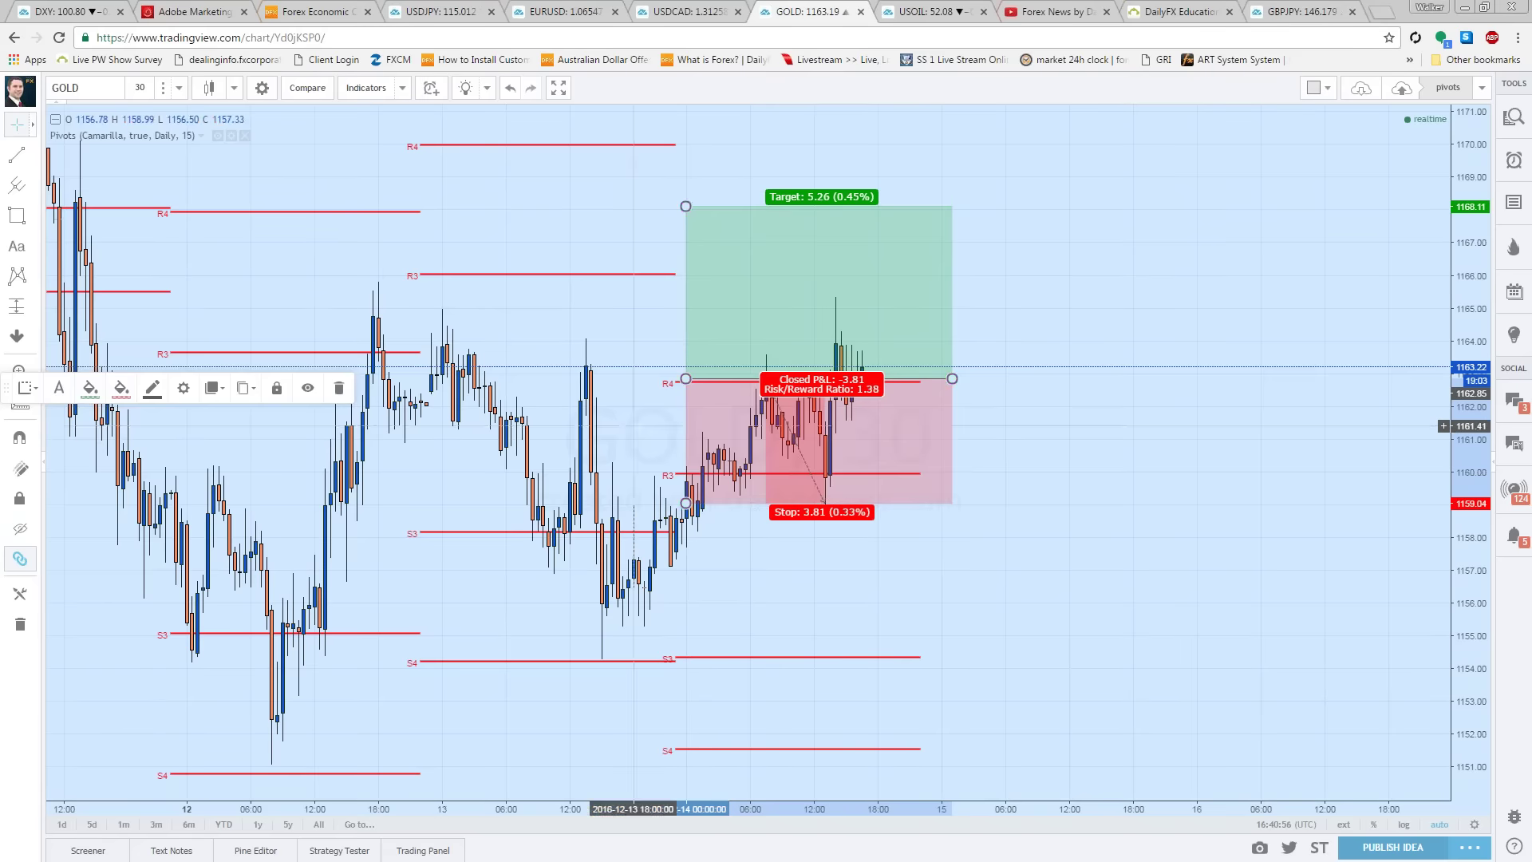
pyautogui.moveTo(685, 503); pyautogui.dragTo(686, 474)
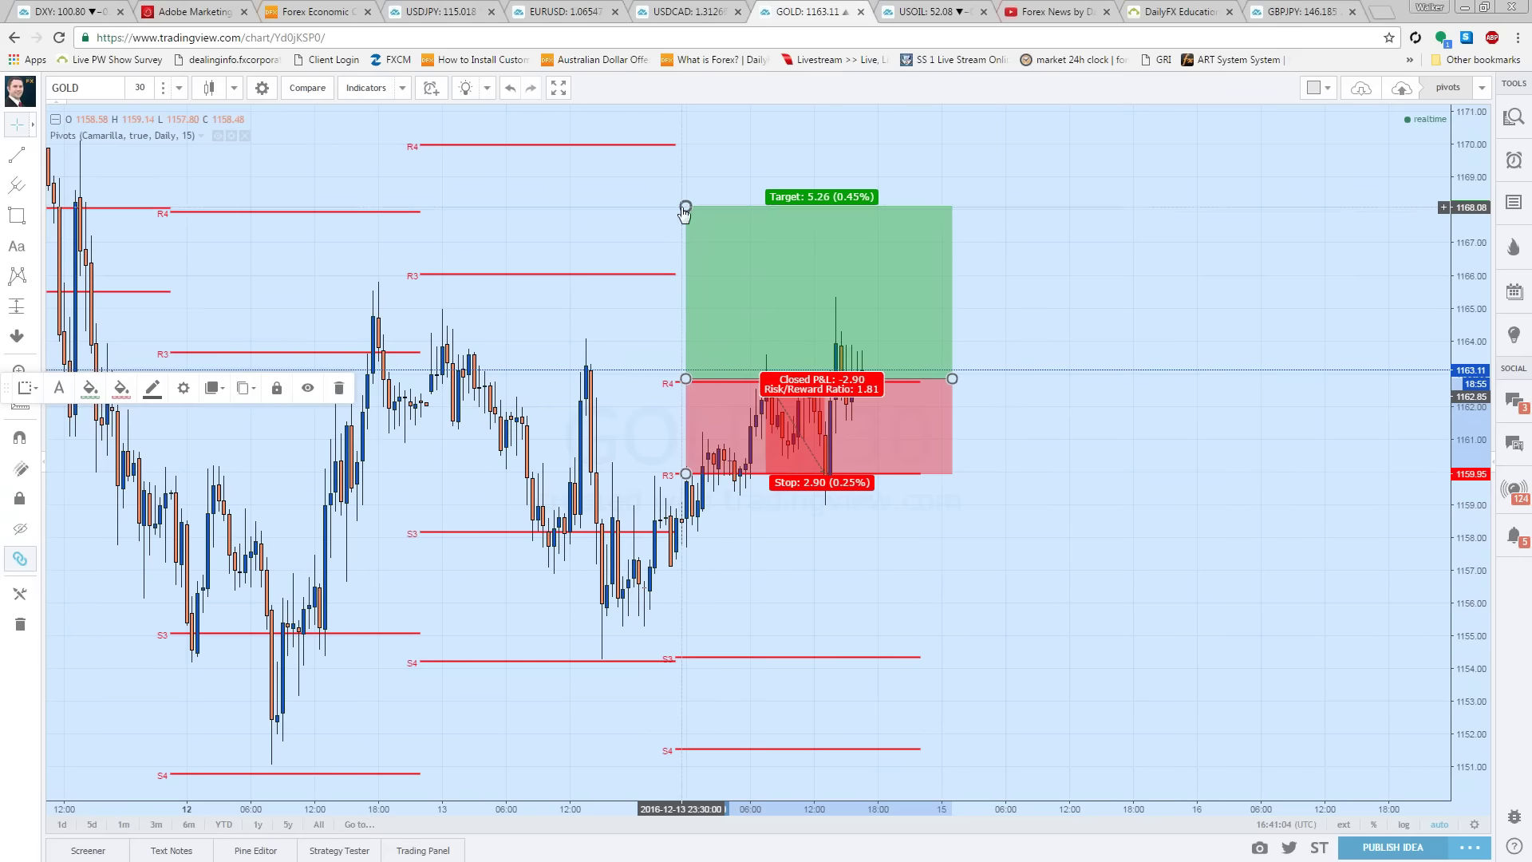
pyautogui.moveTo(685, 205); pyautogui.dragTo(691, 186)
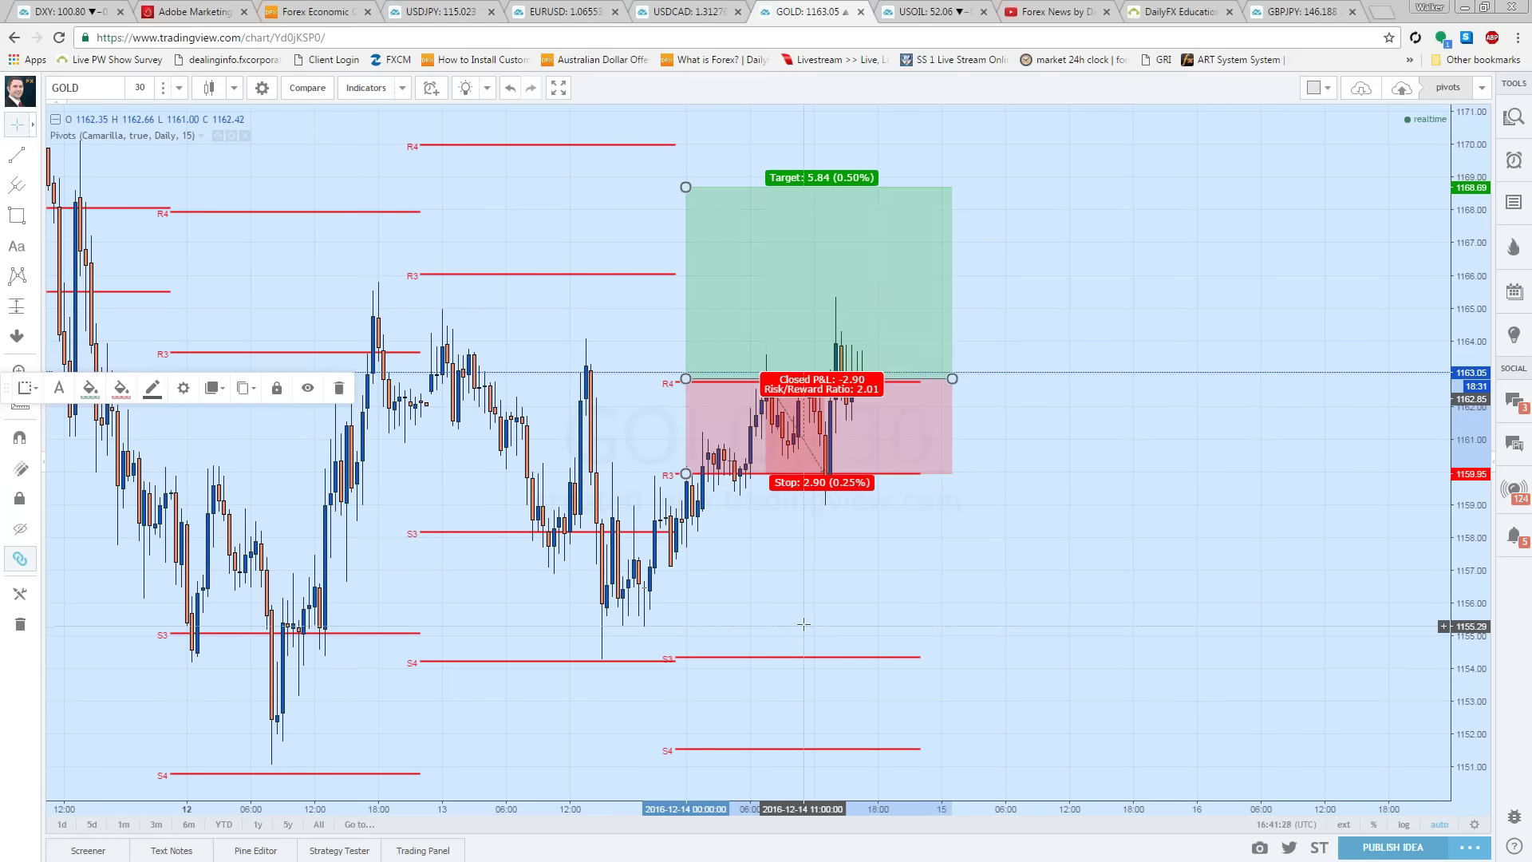
# Step: Draw a trend line from the latest GOLD bar down to the S3 pivot level
pyautogui.click(35, 158)
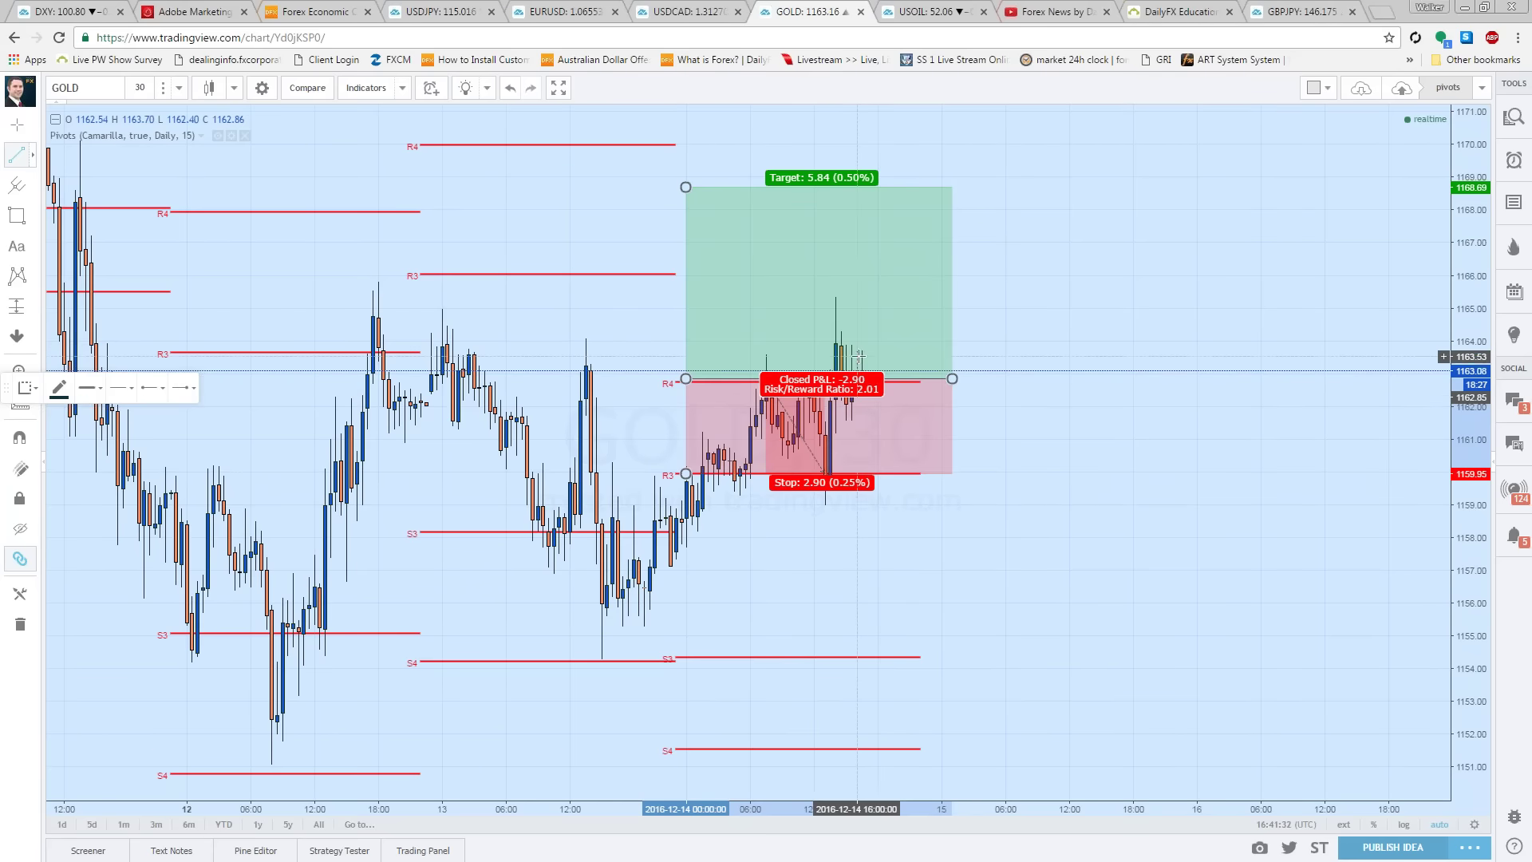
pyautogui.click(856, 404)
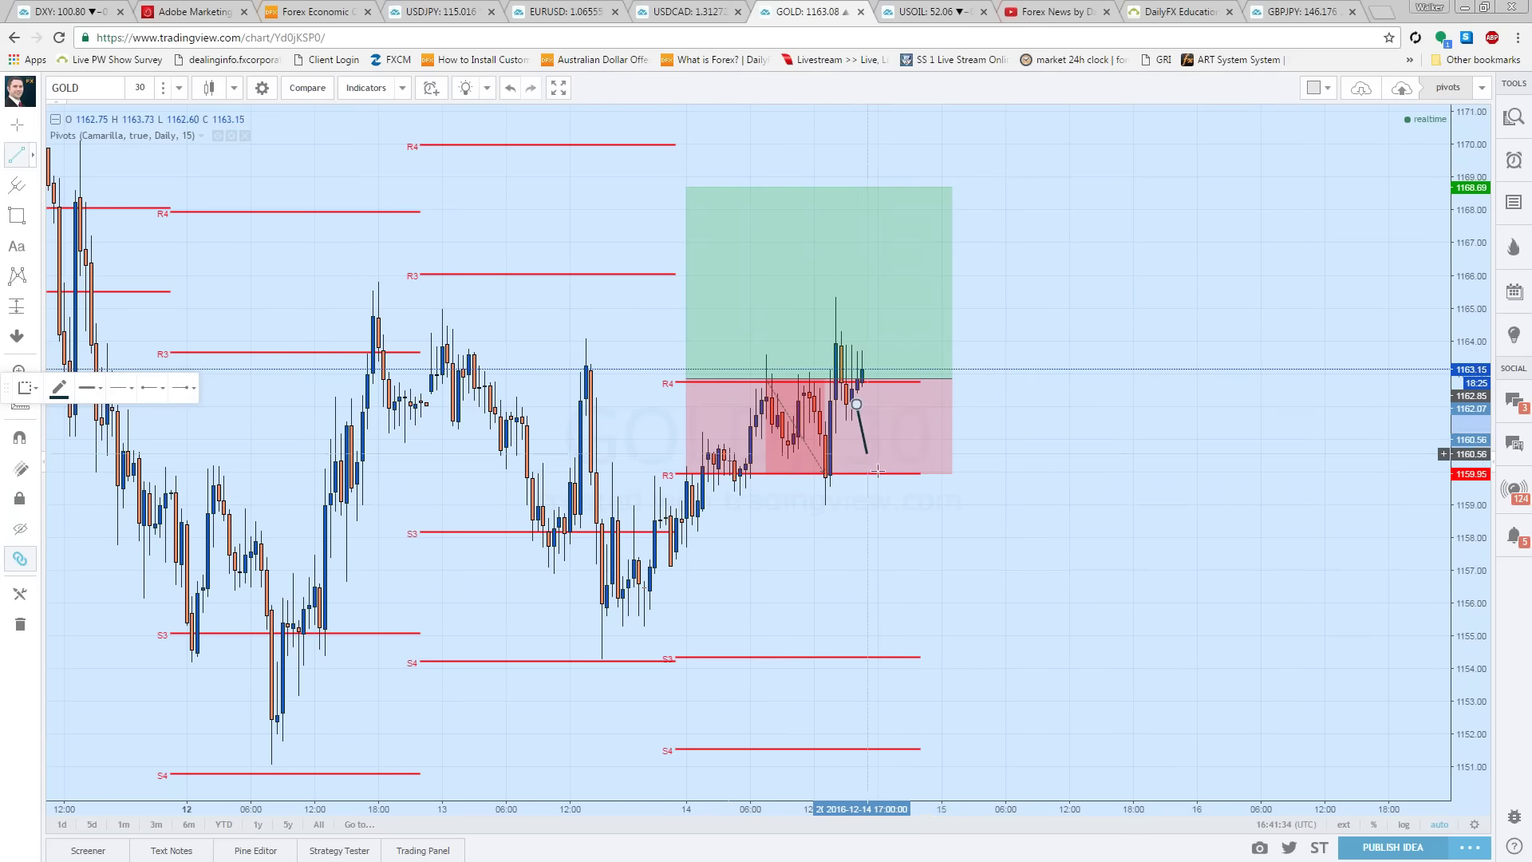
pyautogui.click(920, 657)
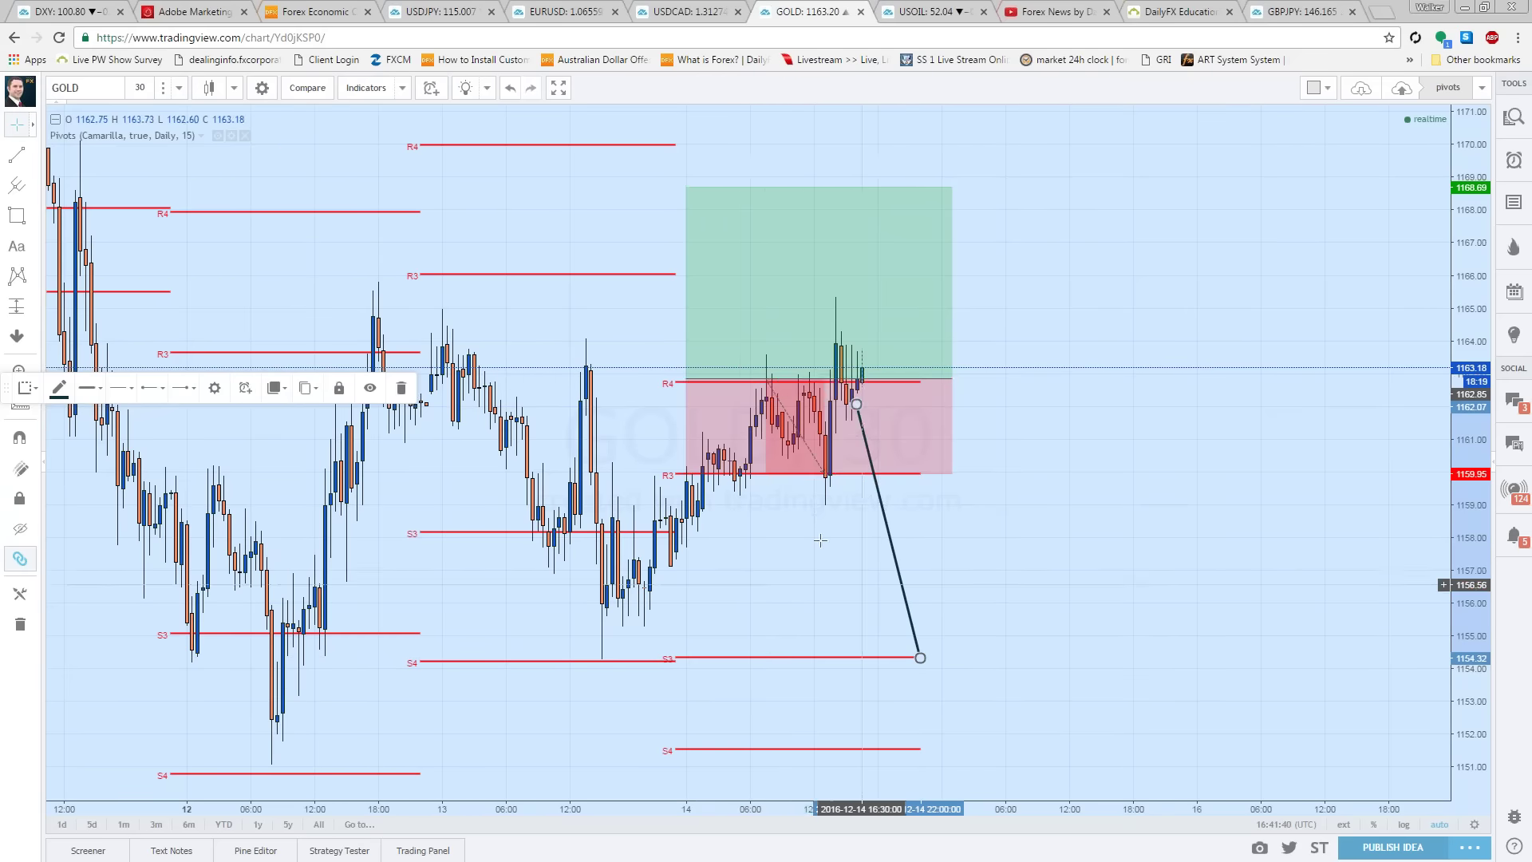
# Step: Delete the long position from the GOLD chart
pyautogui.click(846, 374)
pyautogui.press('Delete')
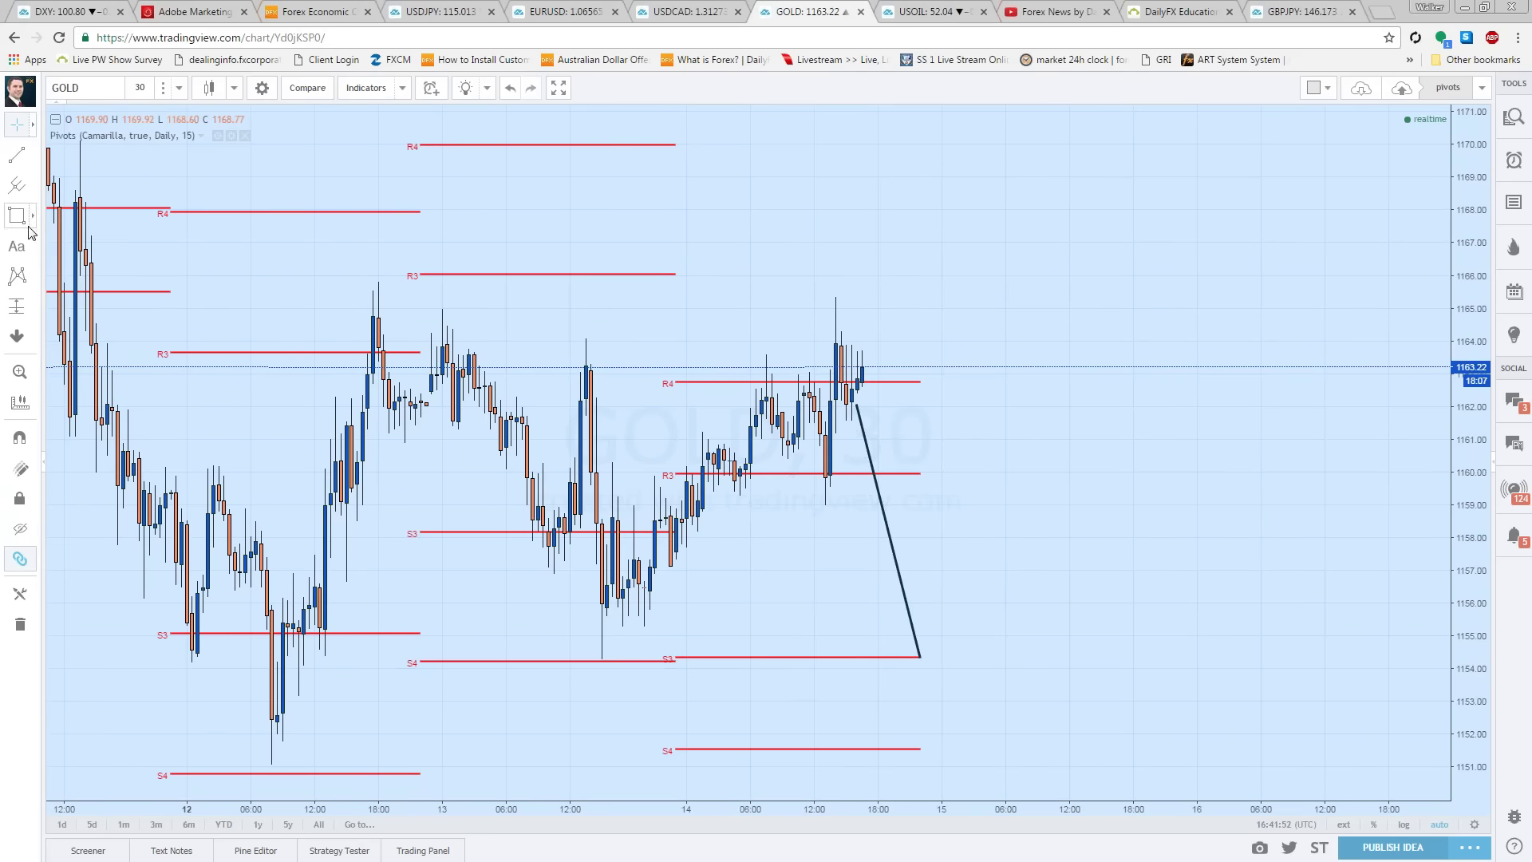
pyautogui.click(32, 308)
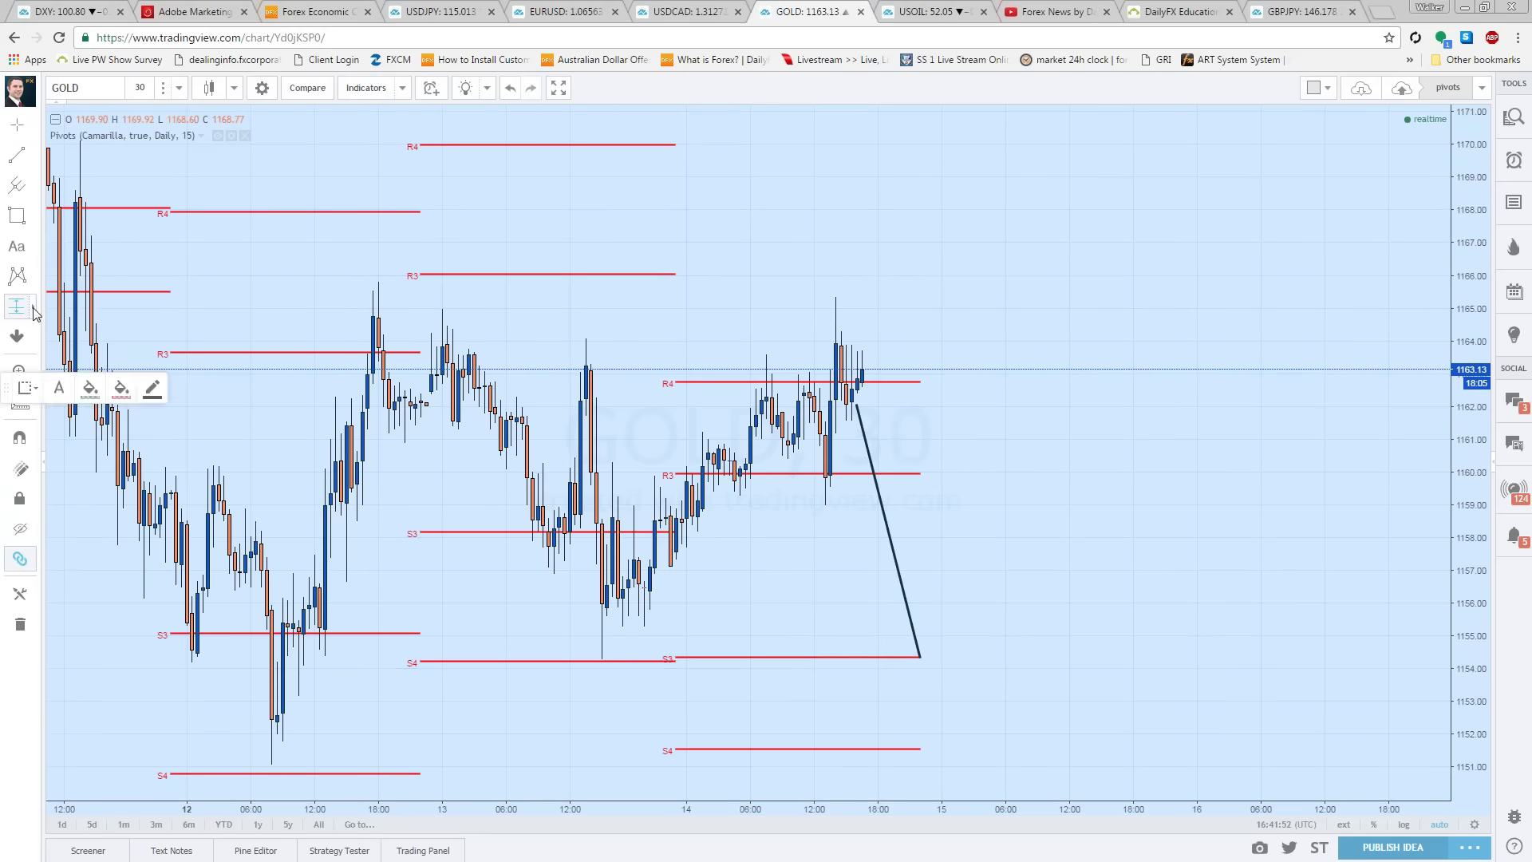
pyautogui.click(34, 308)
pyautogui.click(33, 308)
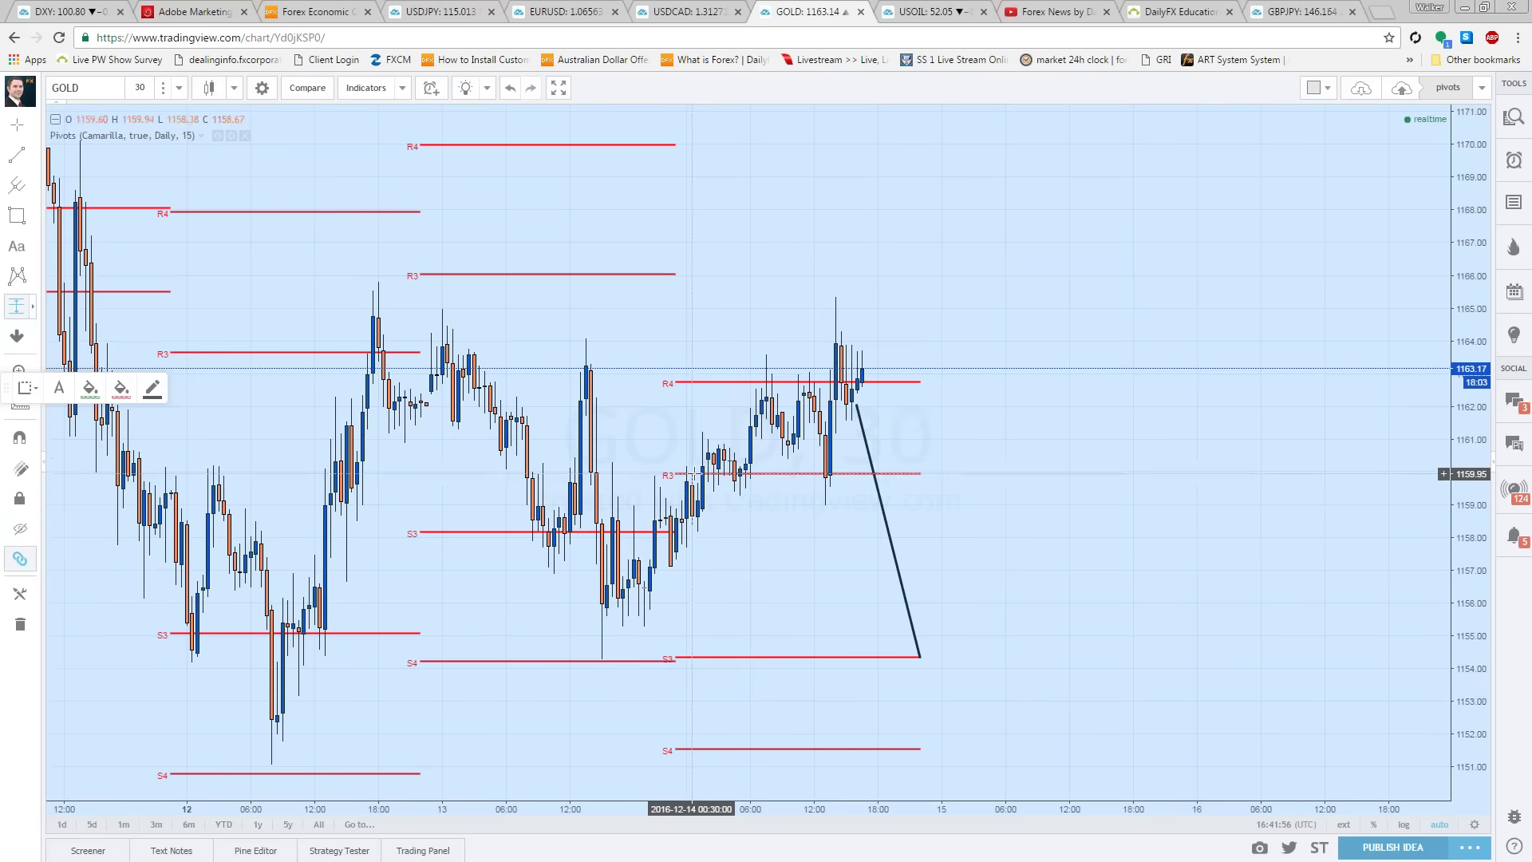
# Step: Place a narrow short position on GOLD entering at S4, stop 2.83, target 5.60, risk/reward 1.98
pyautogui.click(691, 474)
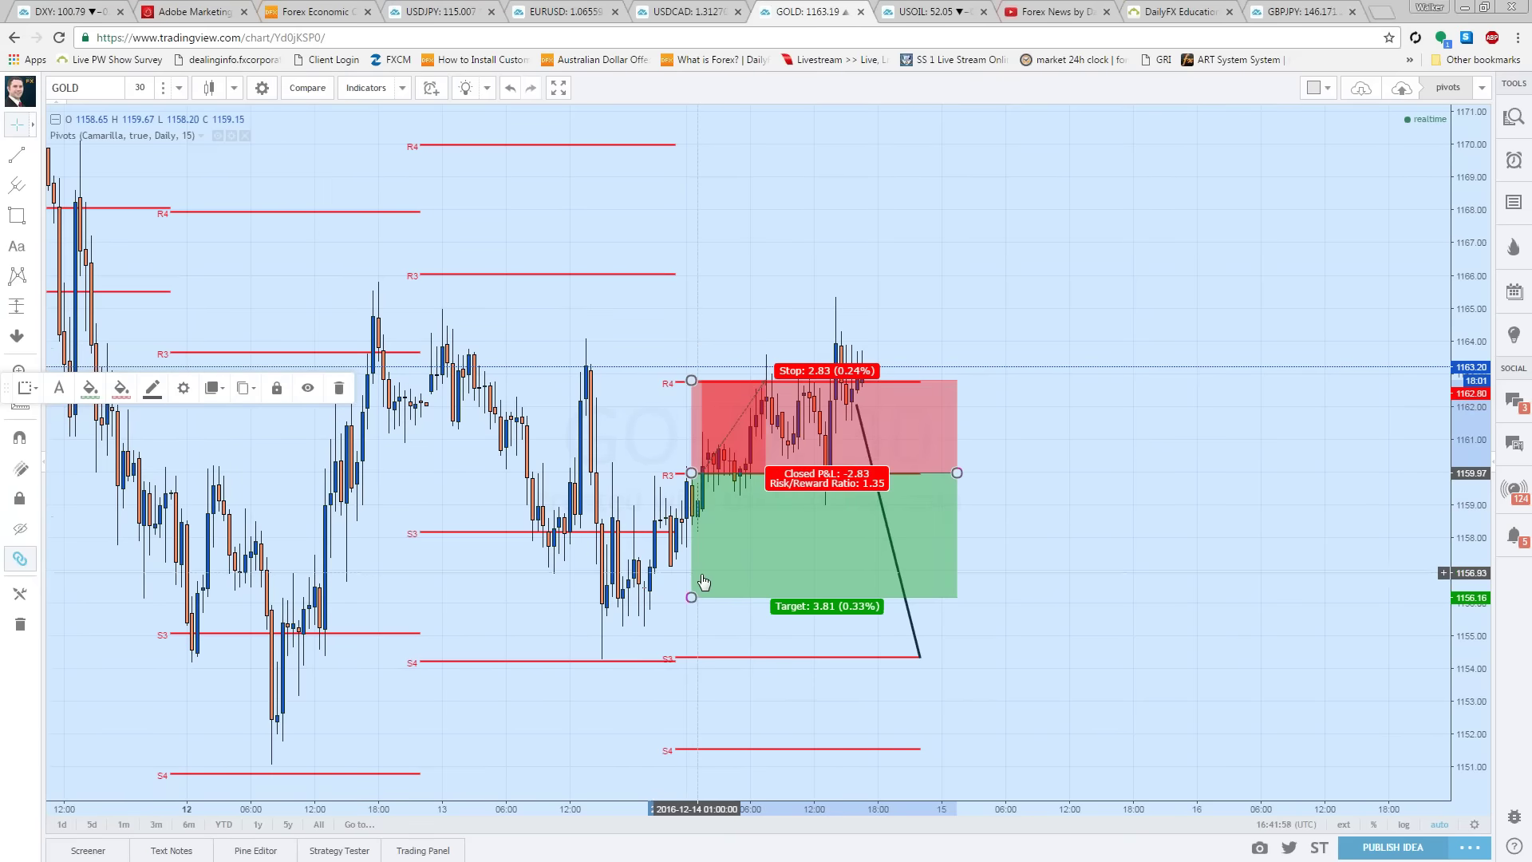
pyautogui.moveTo(691, 597); pyautogui.dragTo(691, 656)
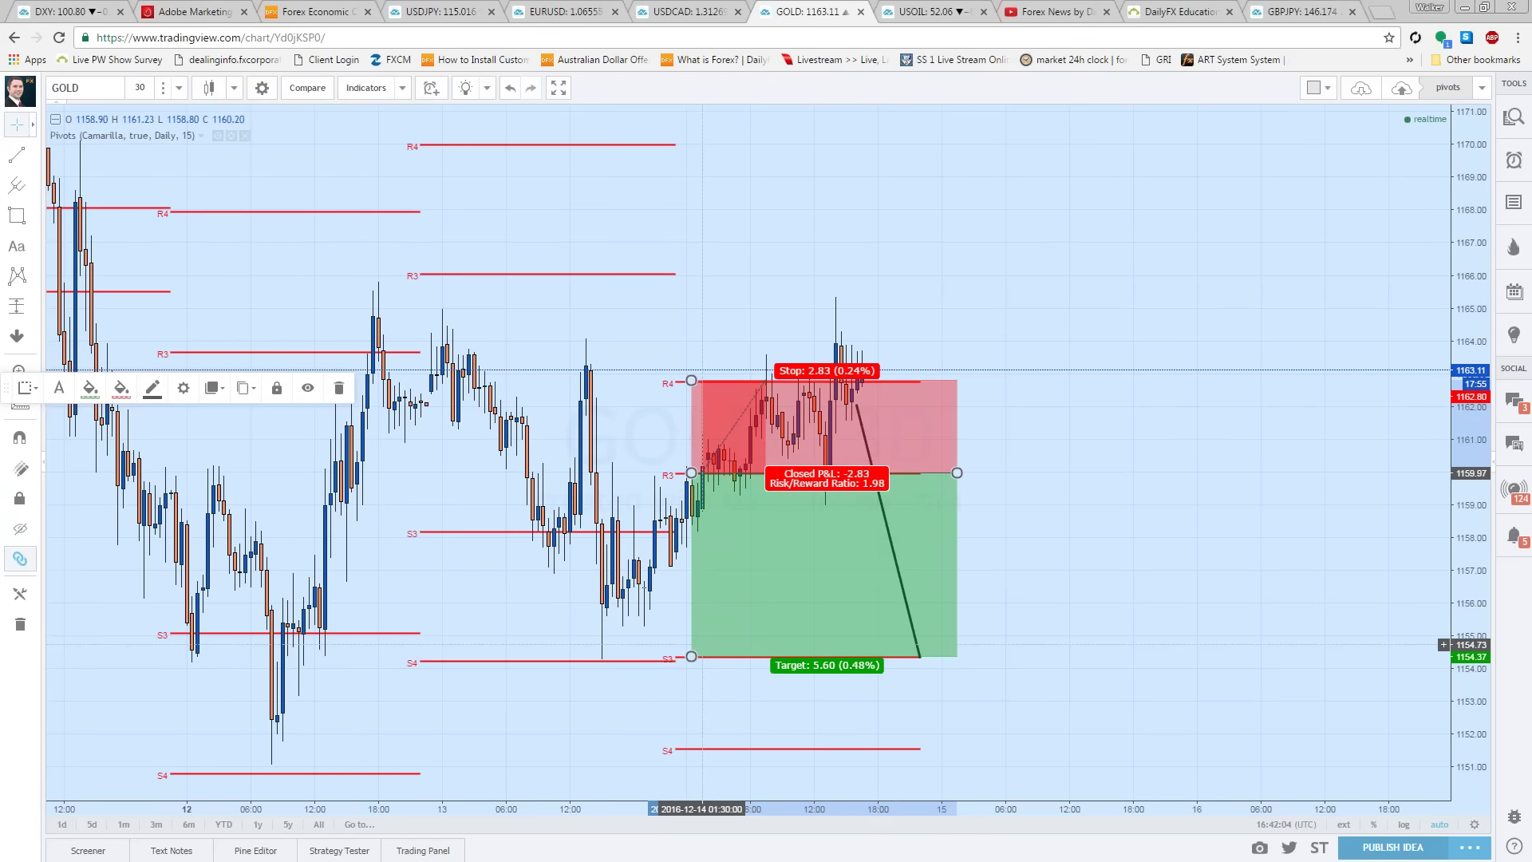
pyautogui.moveTo(691, 473); pyautogui.dragTo(671, 745)
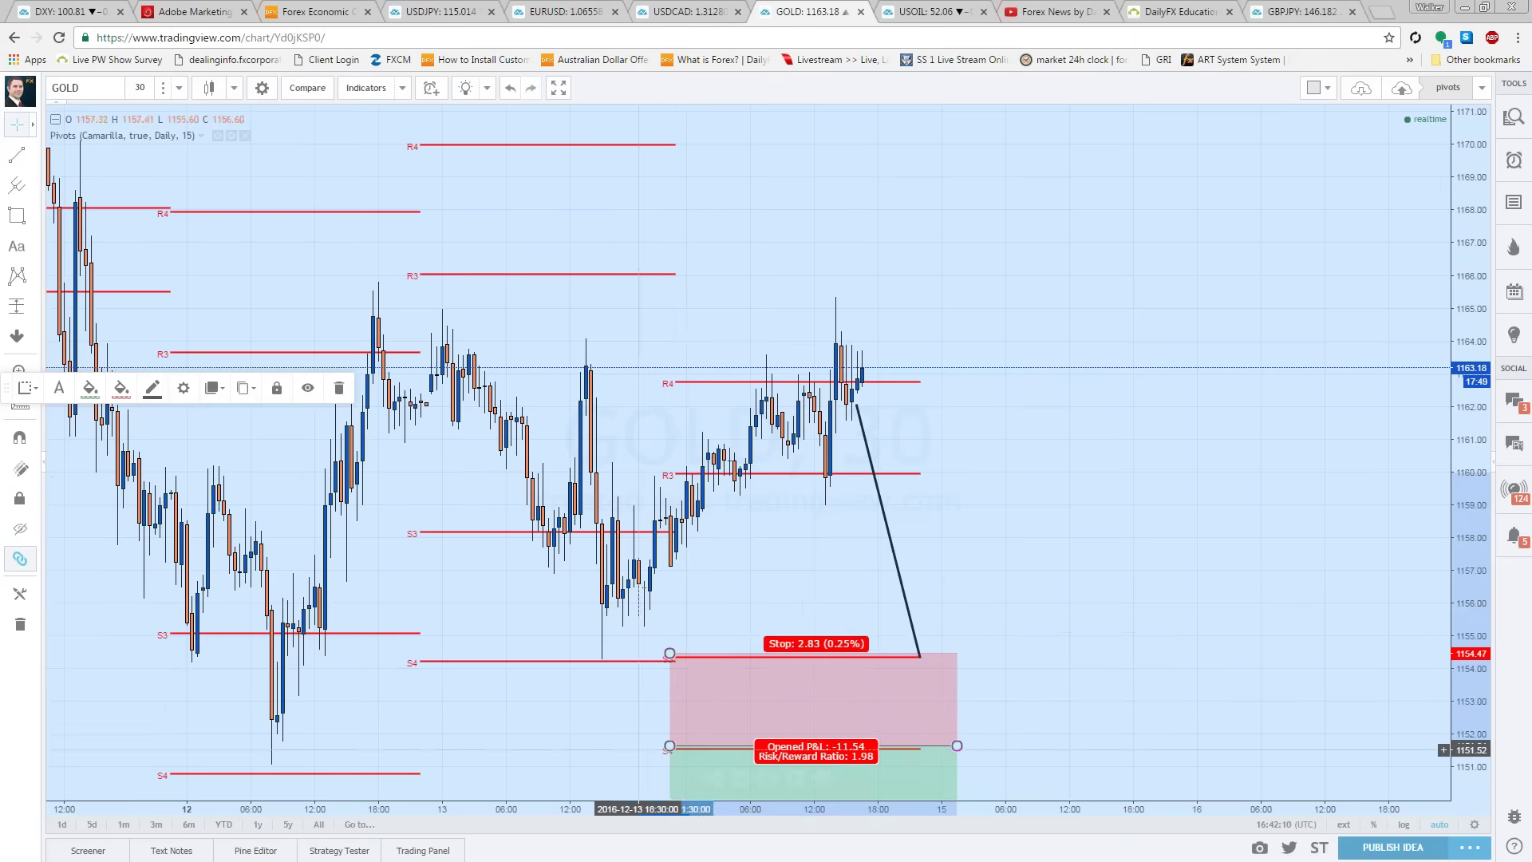
pyautogui.moveTo(1197, 606); pyautogui.dragTo(1182, 606)
pyautogui.moveTo(1472, 299); pyautogui.dragTo(1472, 407)
pyautogui.click(733, 626)
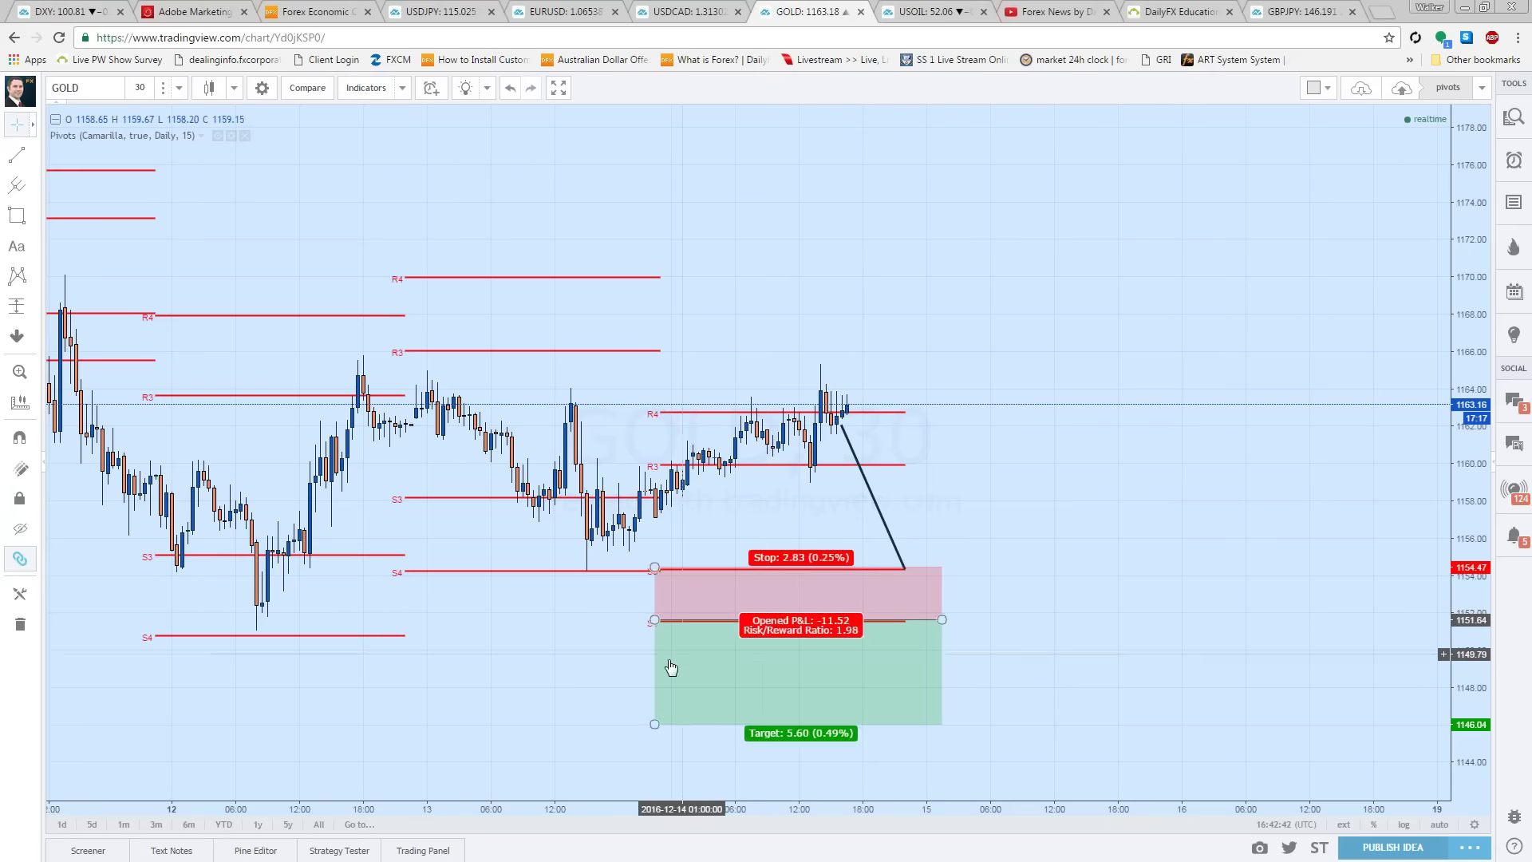
pyautogui.moveTo(942, 620); pyautogui.dragTo(916, 620)
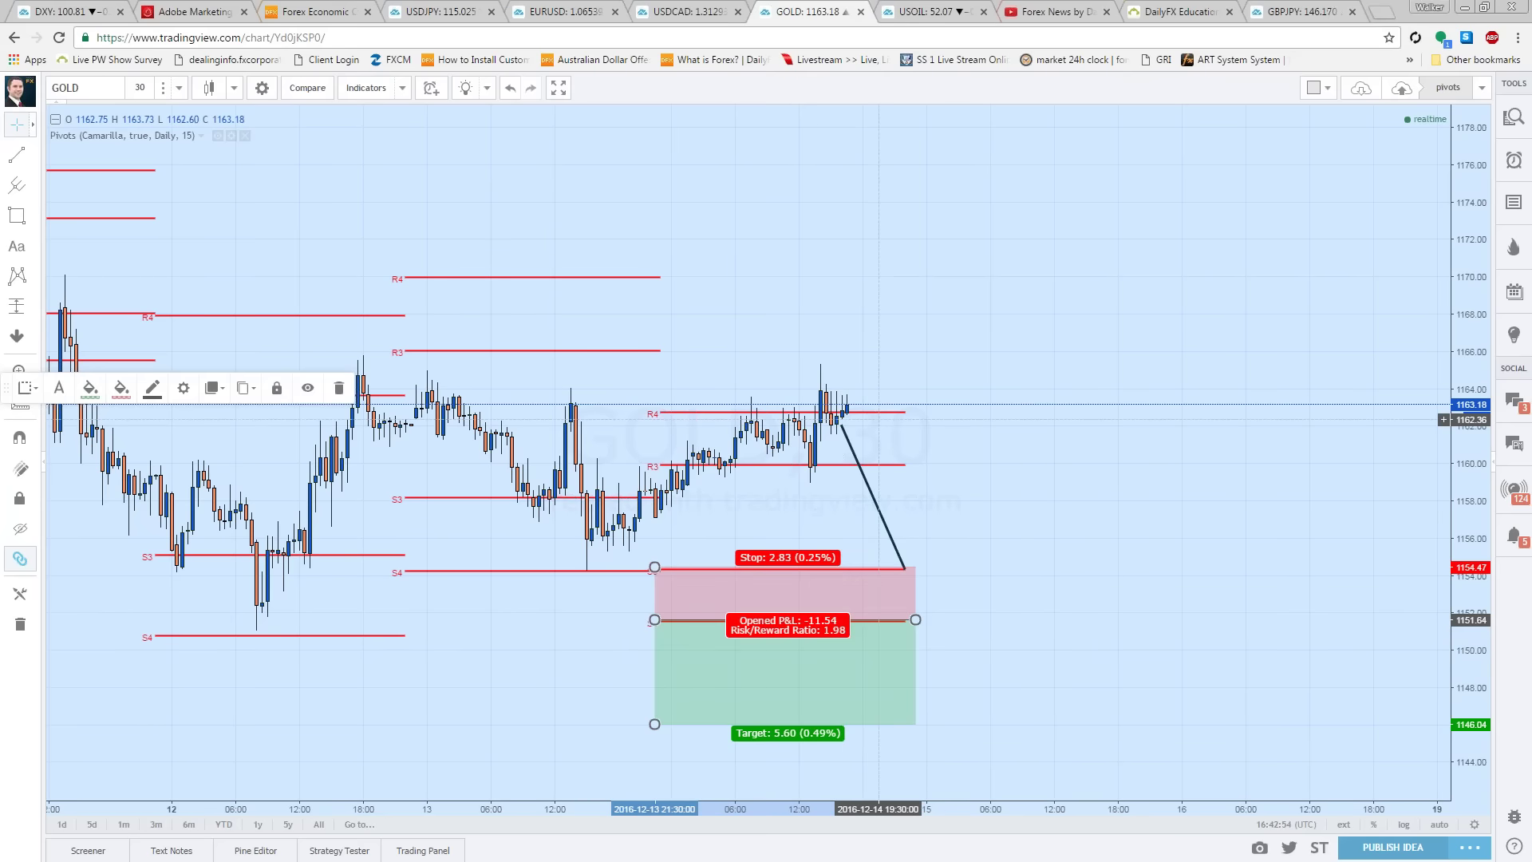
pyautogui.click(873, 494)
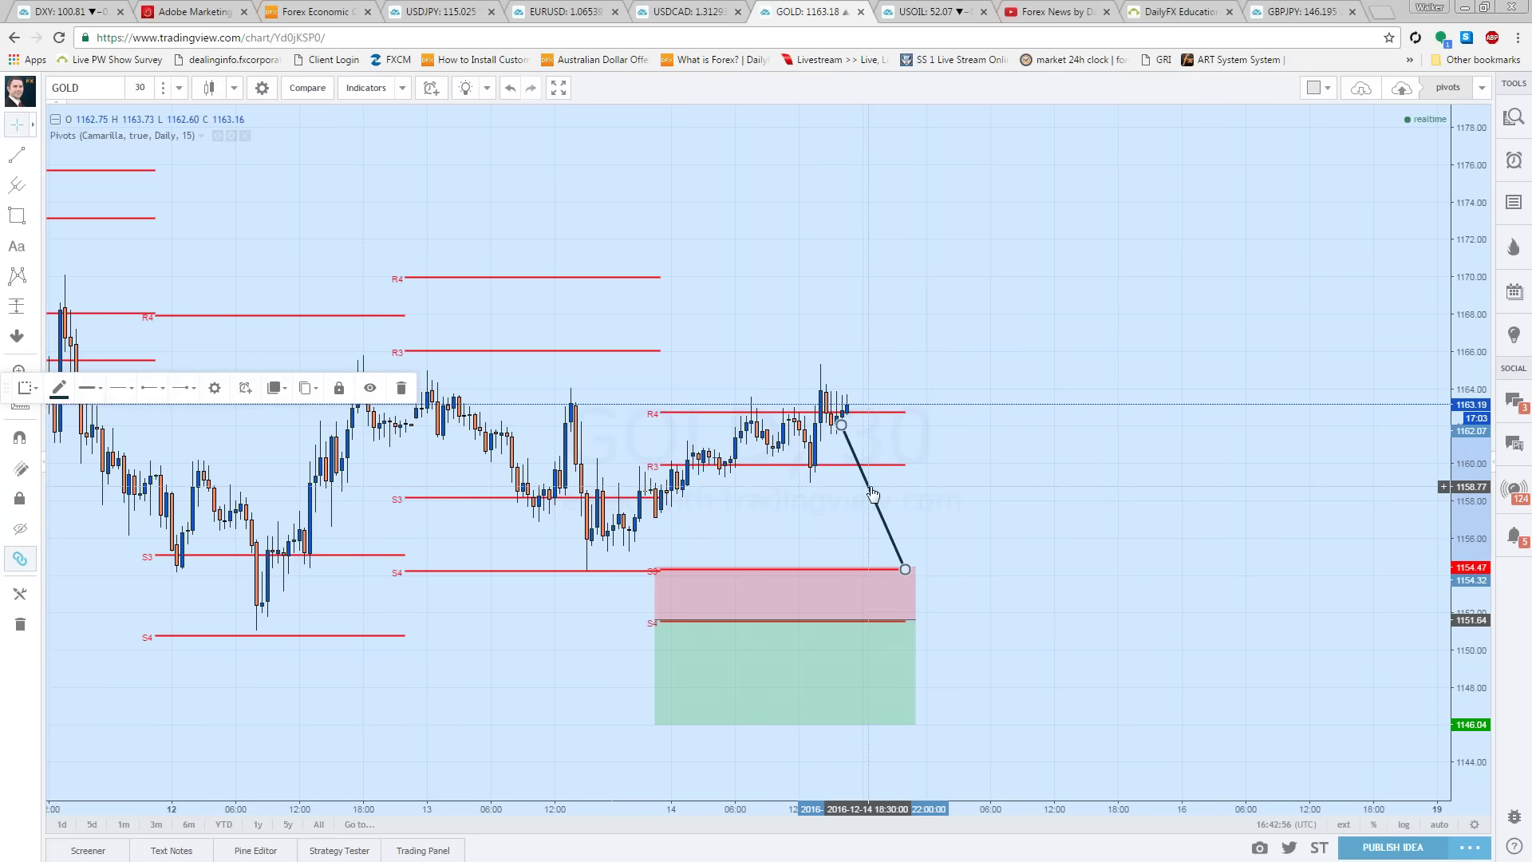
# Step: Replace the downward projection with an upward trend line from the latest bar to near 1172
pyautogui.press('Delete')
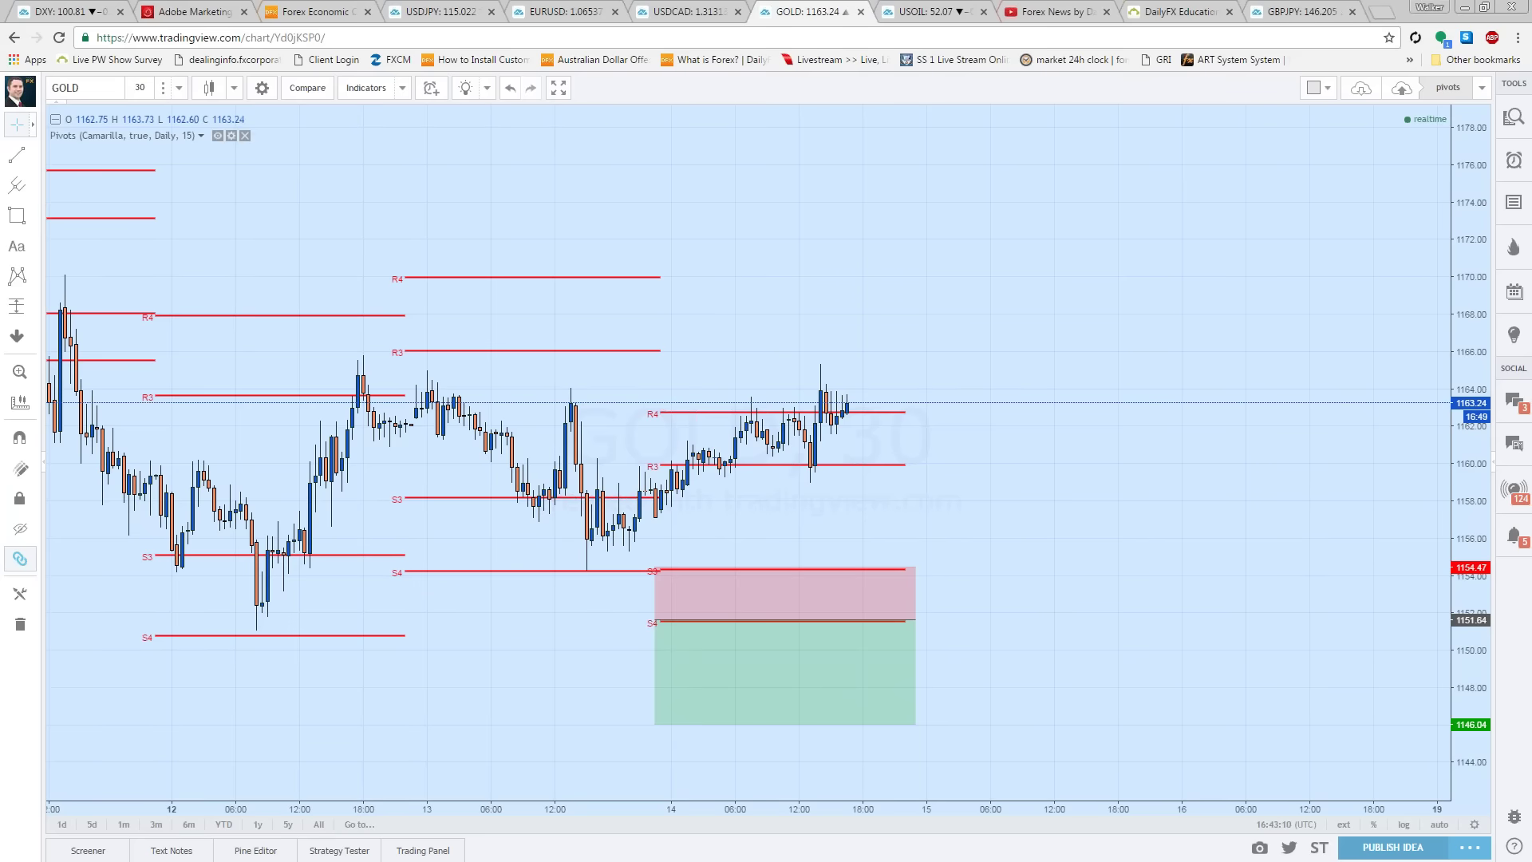
pyautogui.click(33, 154)
pyautogui.click(92, 157)
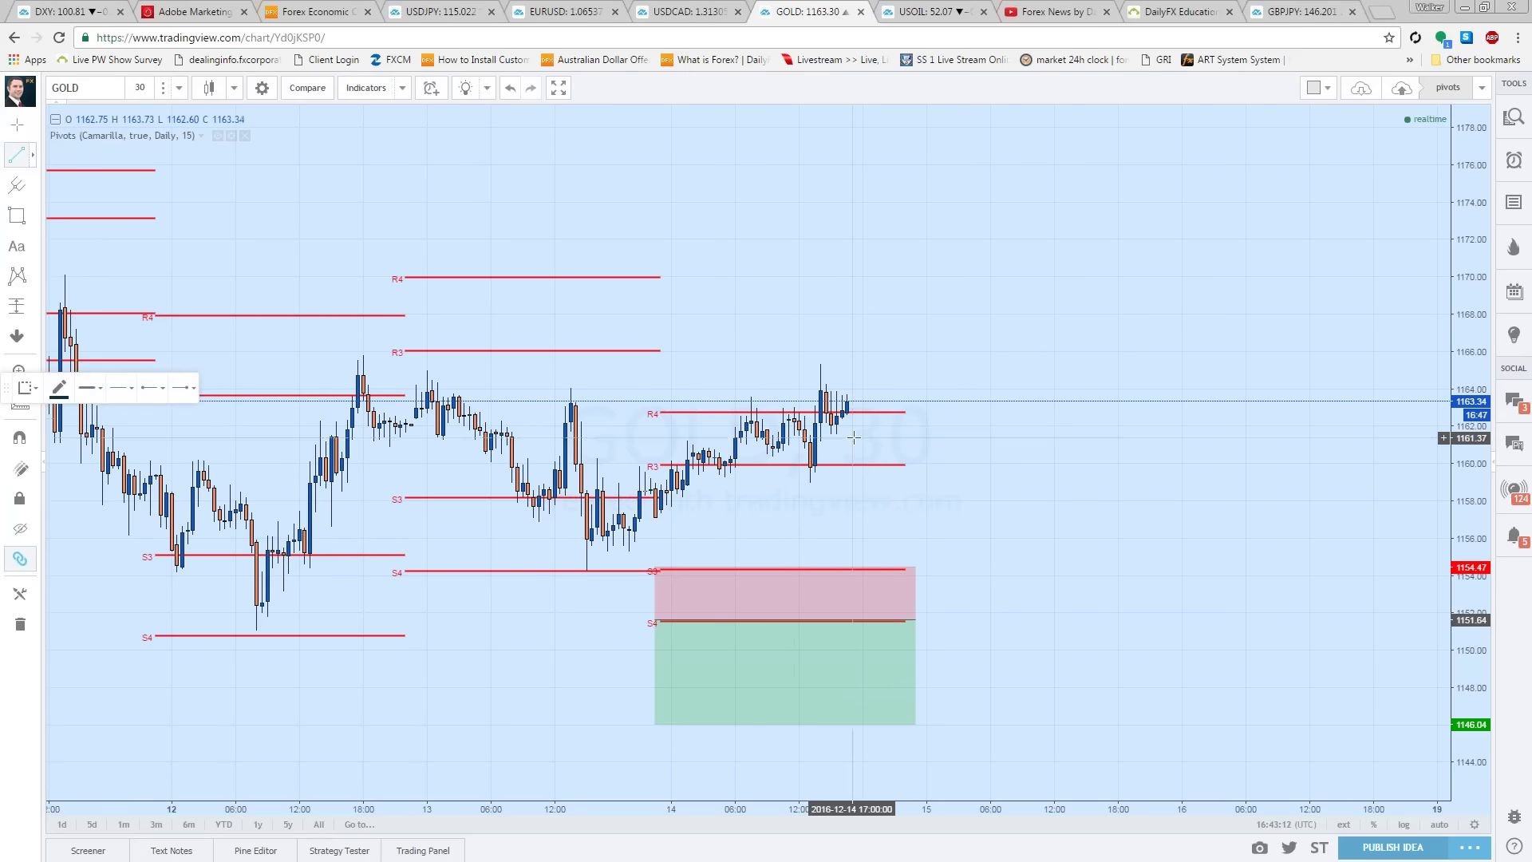
pyautogui.click(846, 419)
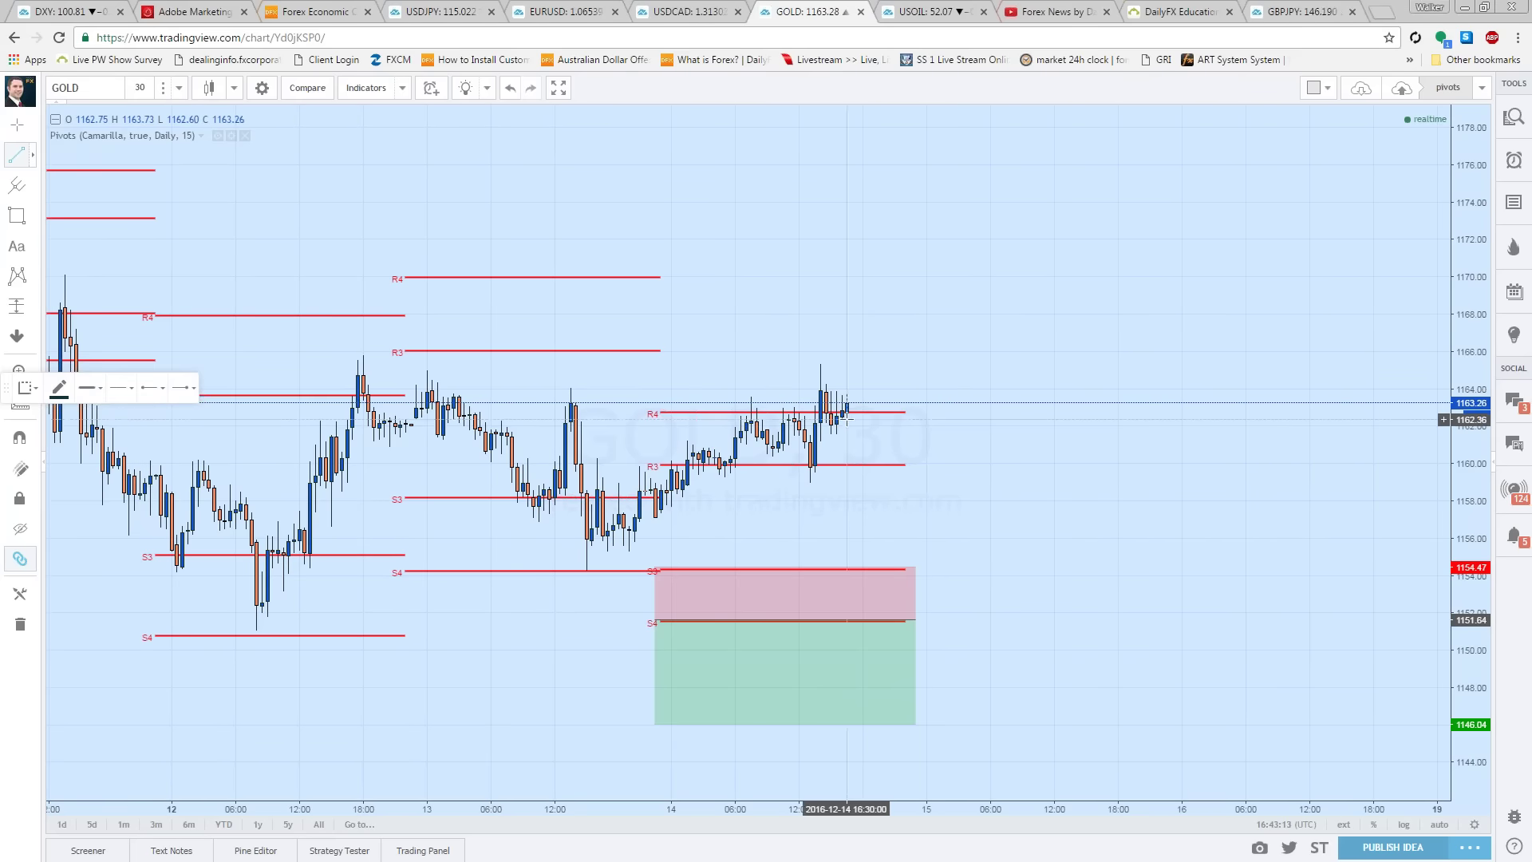
pyautogui.click(981, 225)
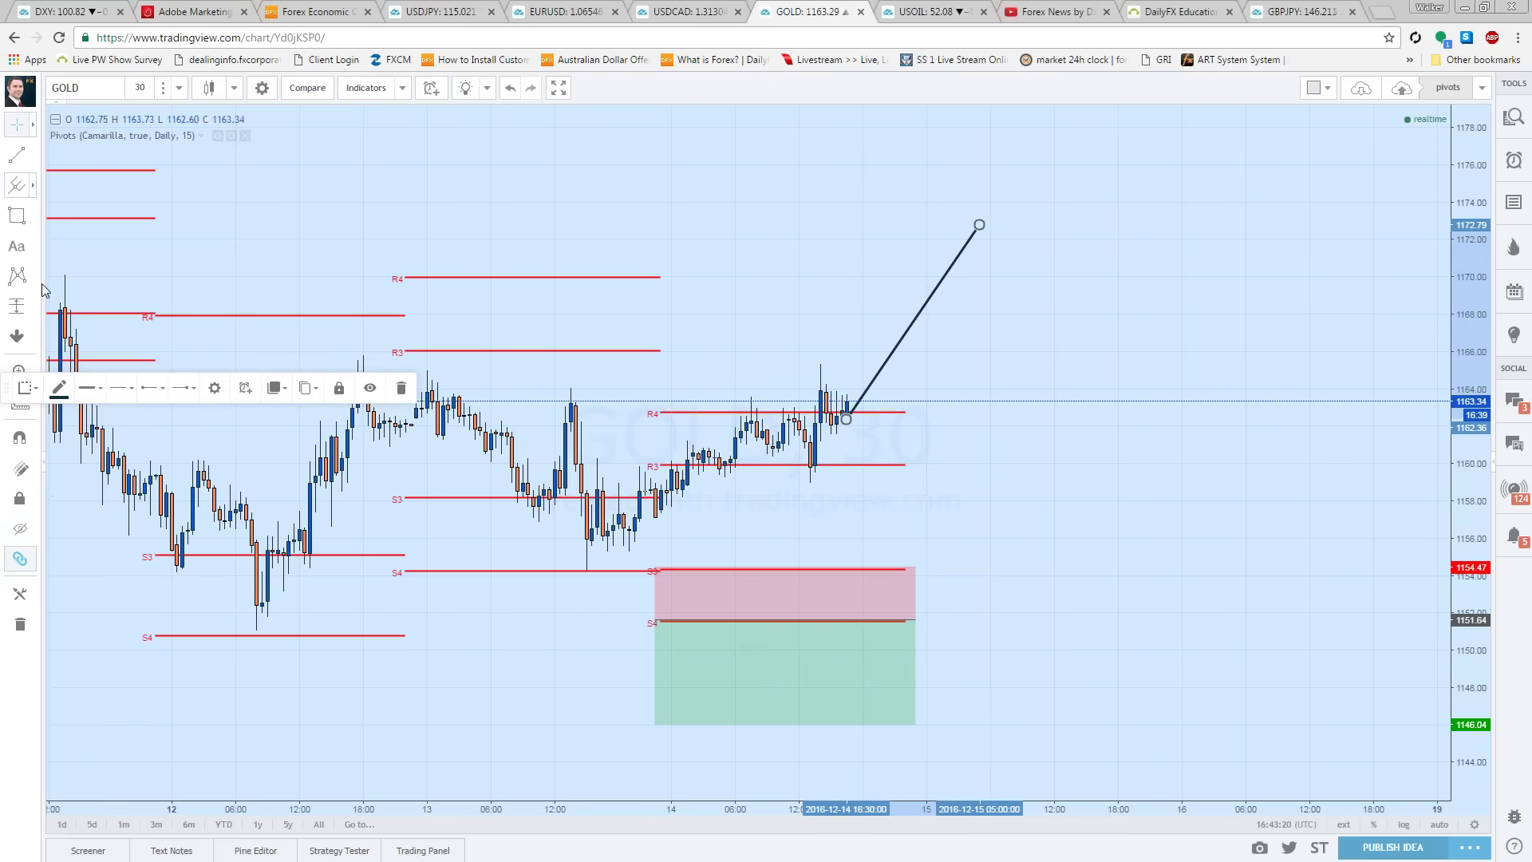
# Step: Add a 'Bearish Breakout' text label beside the short position
pyautogui.click(35, 252)
pyautogui.click(55, 250)
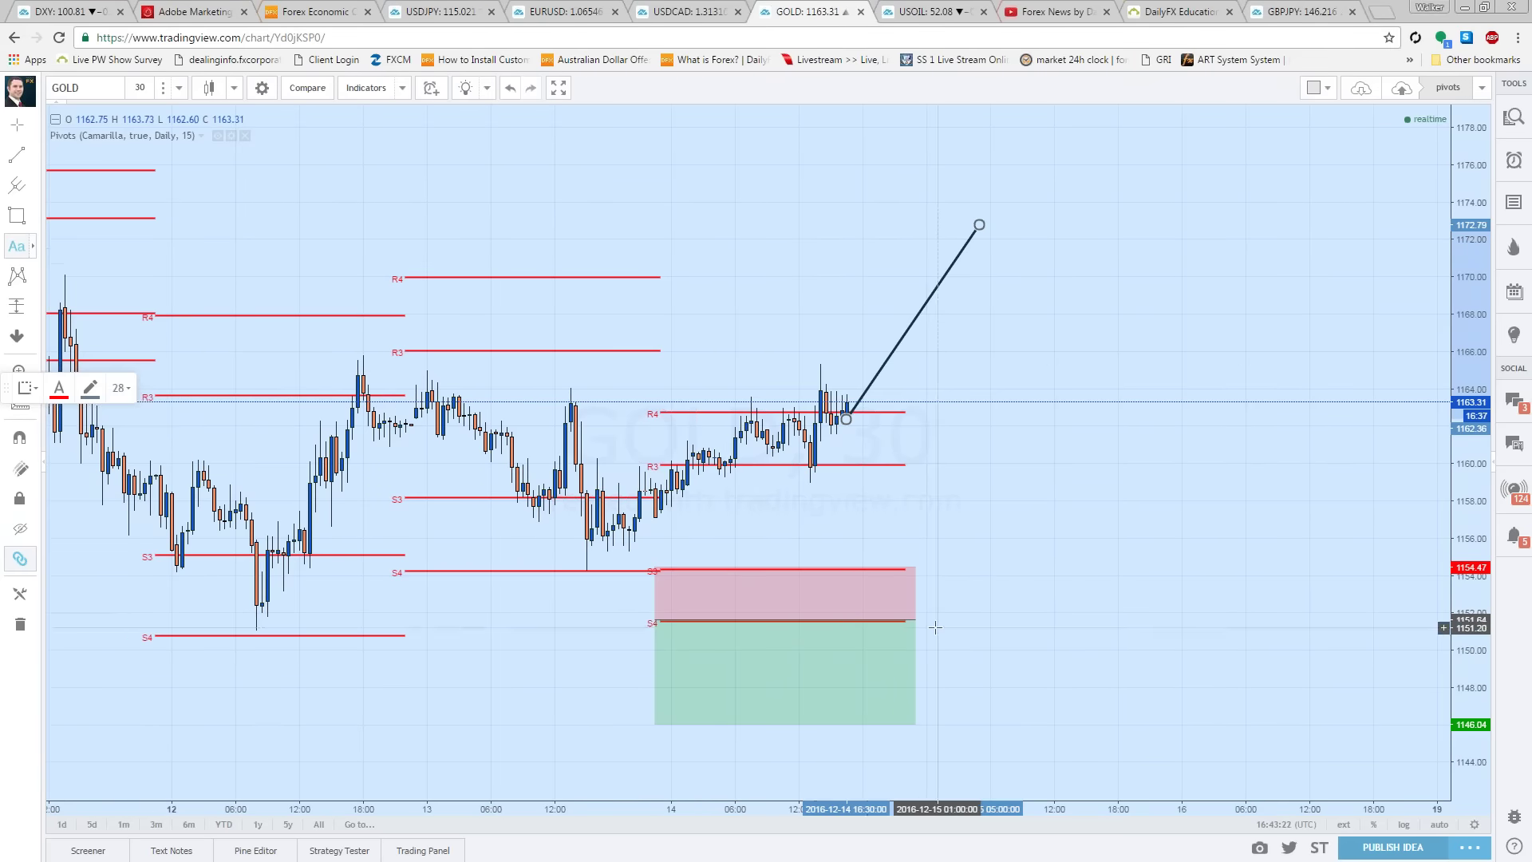
pyautogui.click(935, 628)
pyautogui.click(906, 308)
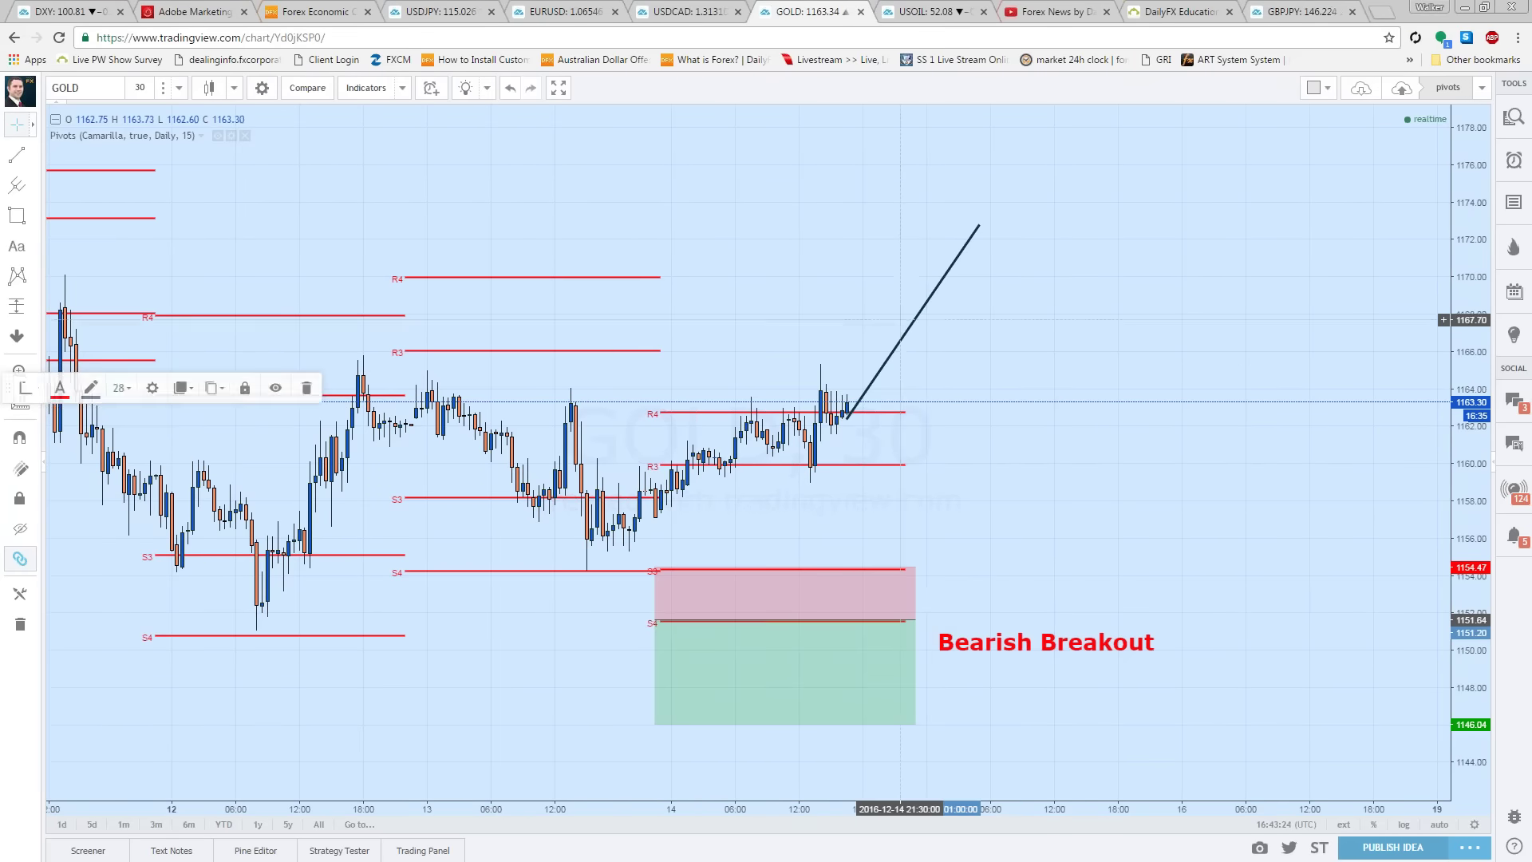
pyautogui.moveTo(958, 652); pyautogui.dragTo(946, 634)
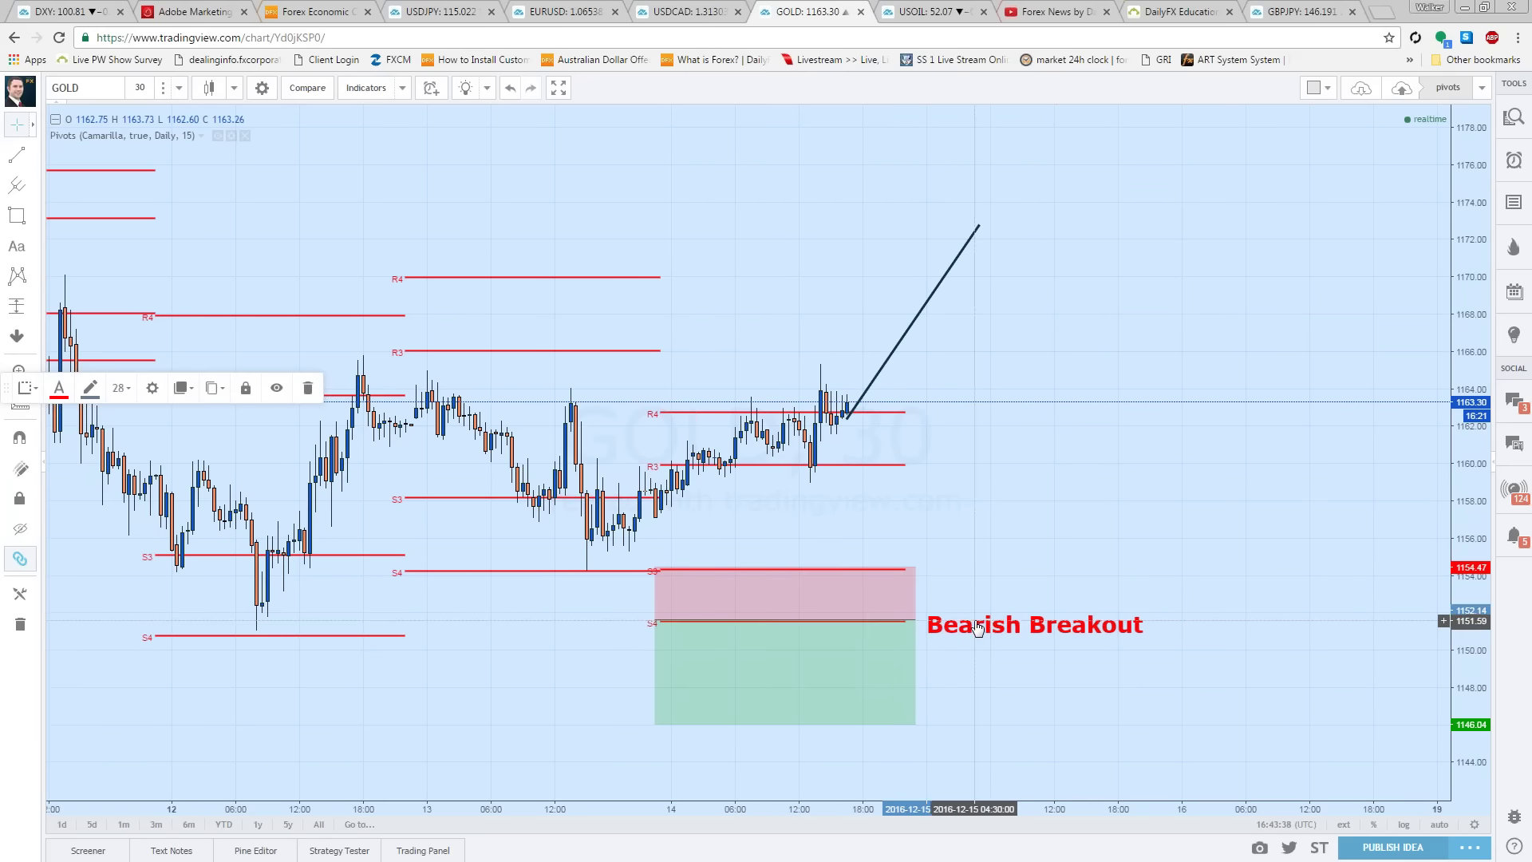
# Step: Delete the Bearish Breakout label and the short position, then bring up the DXY chart
pyautogui.press('Delete')
pyautogui.click(907, 630)
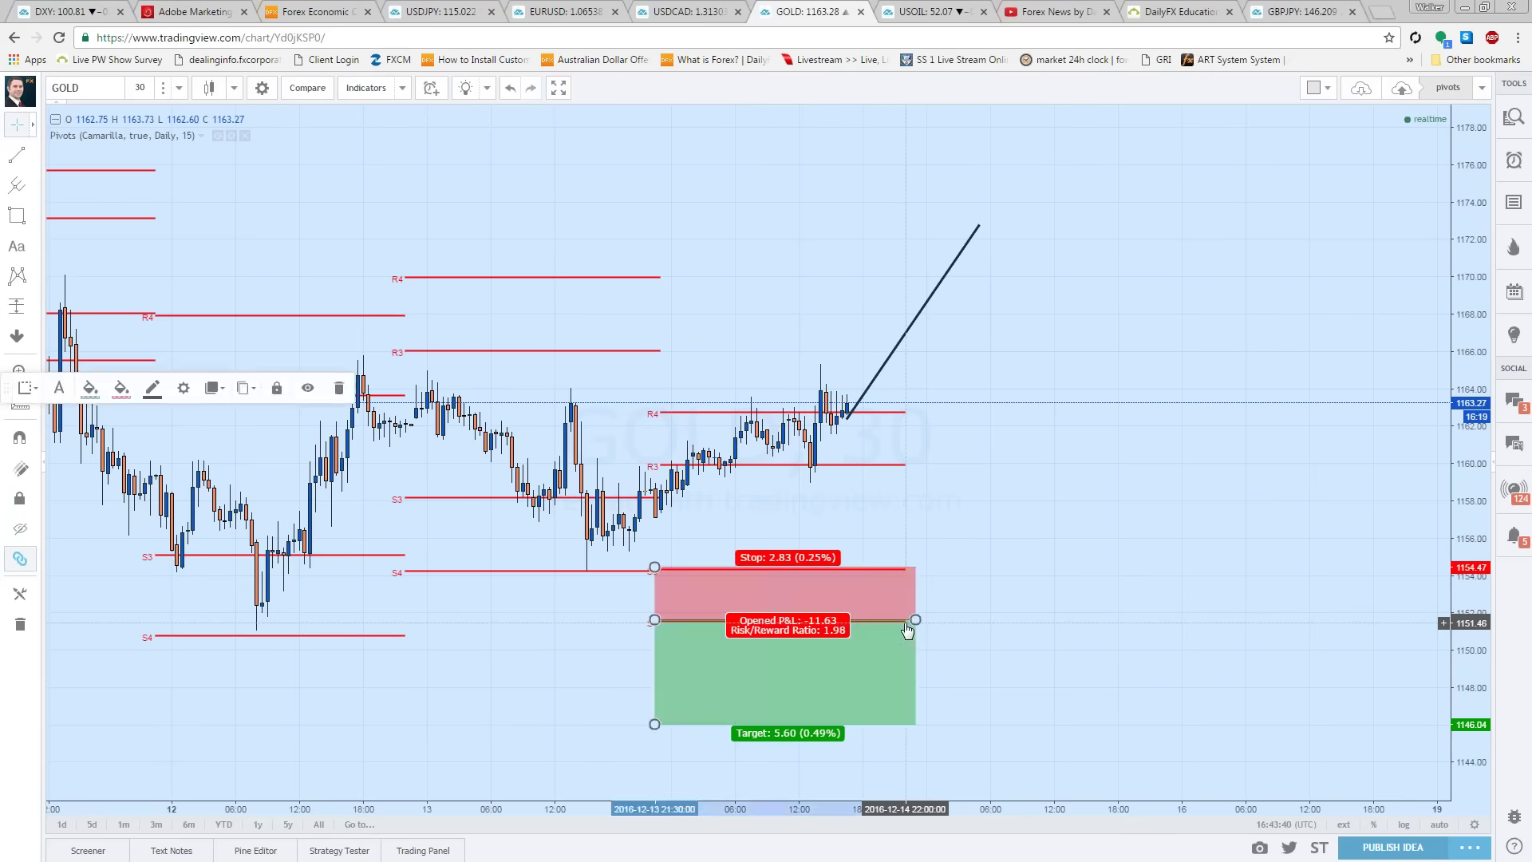
pyautogui.press('Delete')
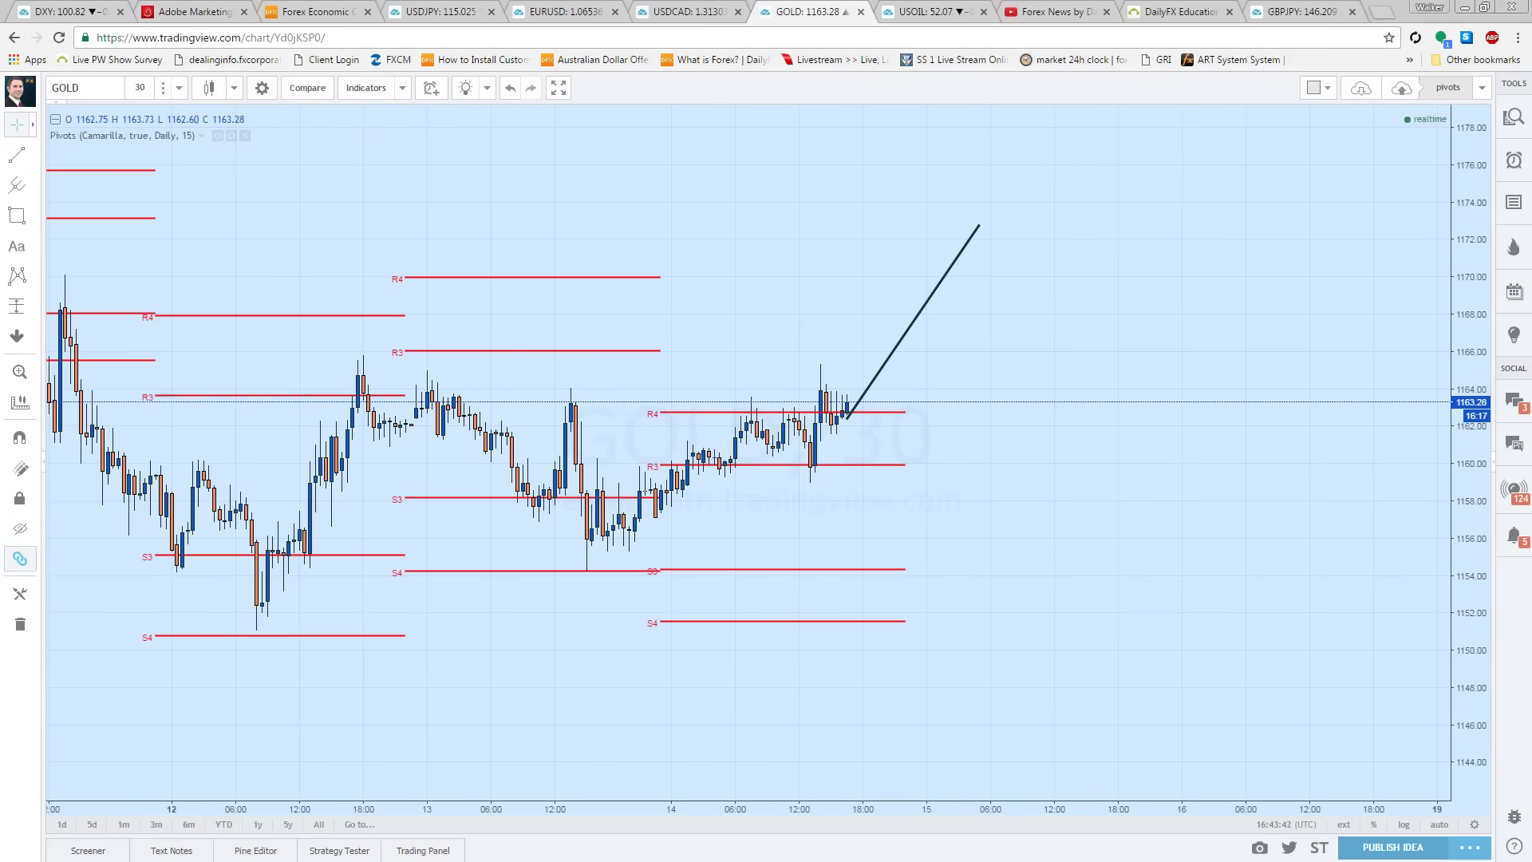
pyautogui.click(135, 10)
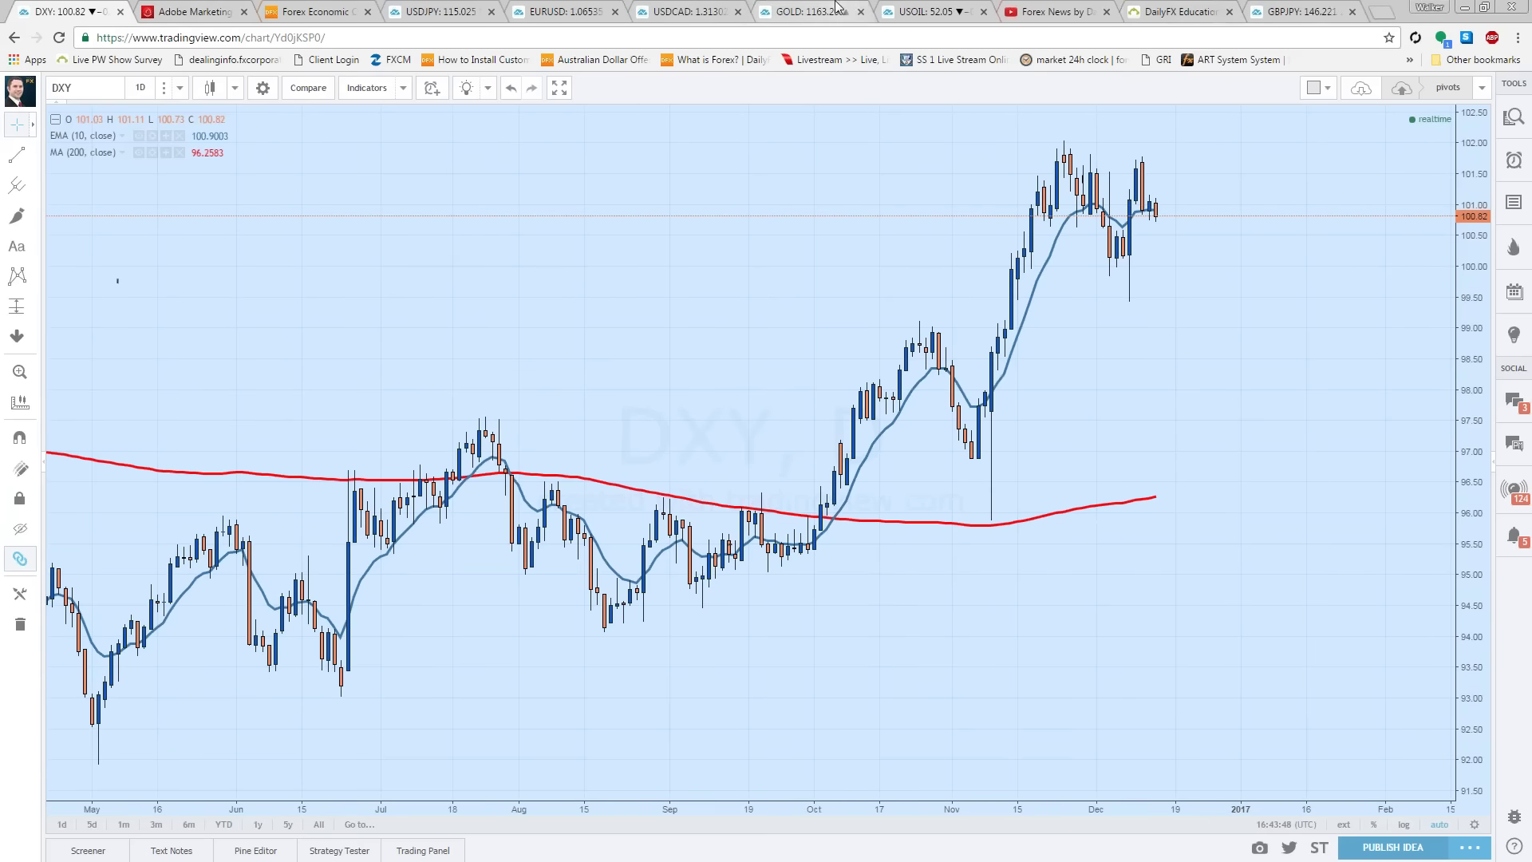
# Step: Change the GOLD 30-minute chart's symbol to AUDUSD and zoom to show its R4–S4 pivots
pyautogui.click(786, 10)
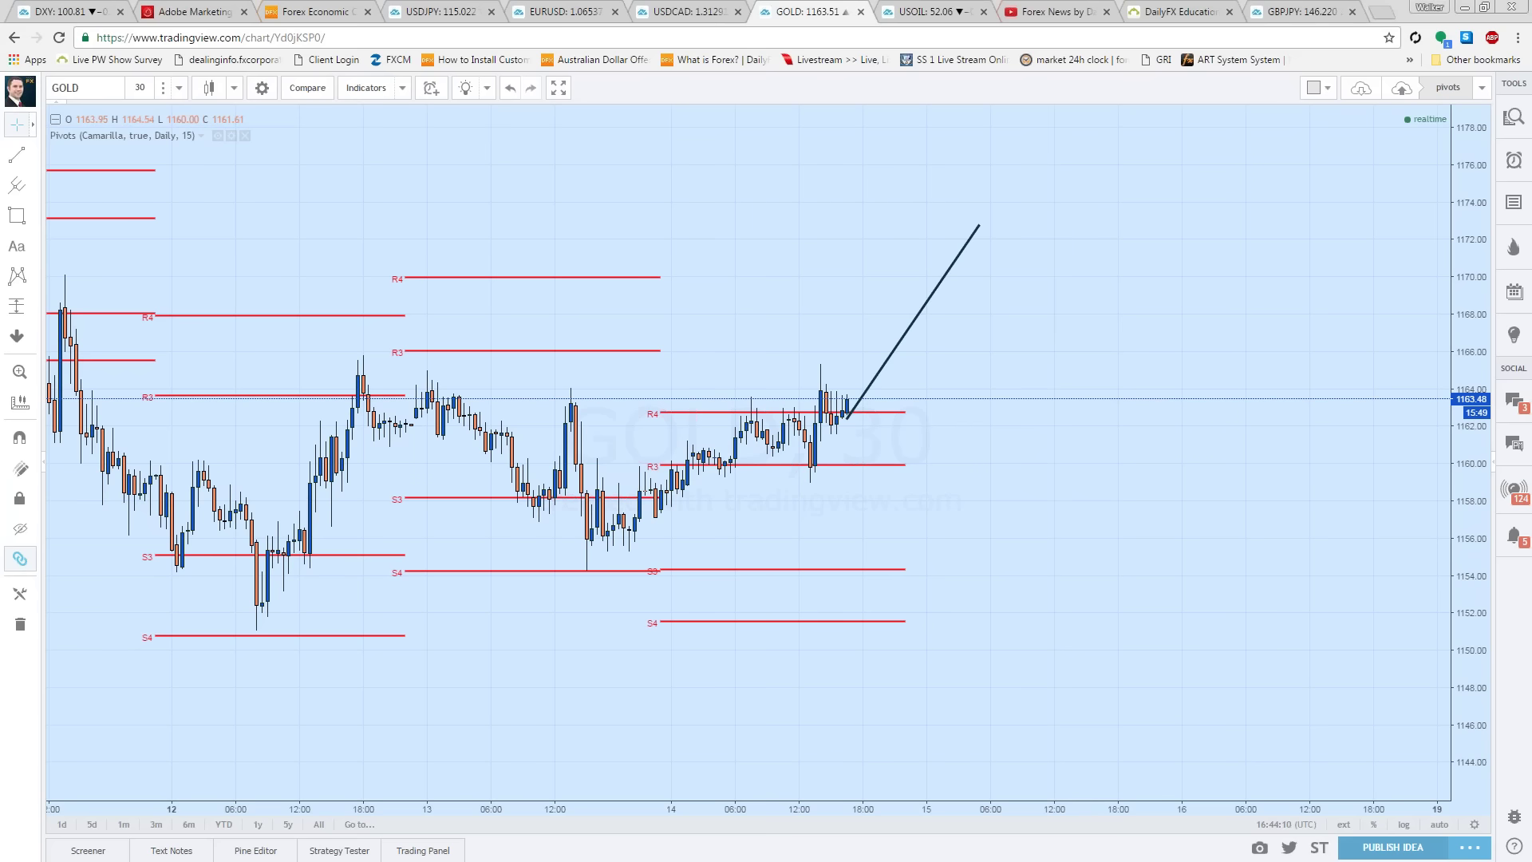
pyautogui.click(107, 89)
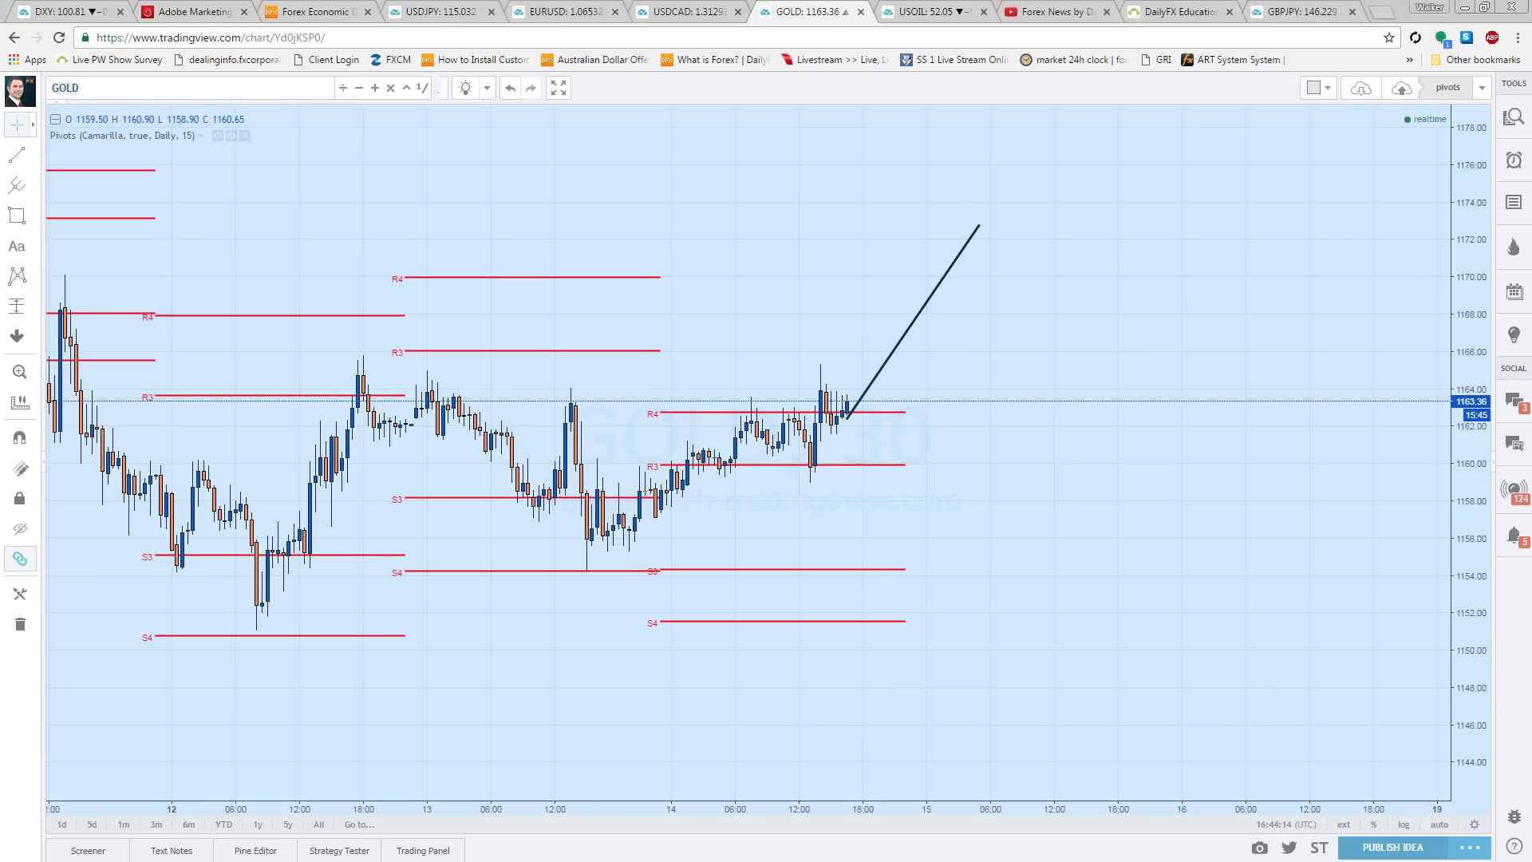
pyautogui.write('AUDUSD')
pyautogui.press('Down')
pyautogui.press('Down')
pyautogui.press('Return')
pyautogui.scroll(-5, 814, 272)
pyautogui.scroll(-2, 686, 365)
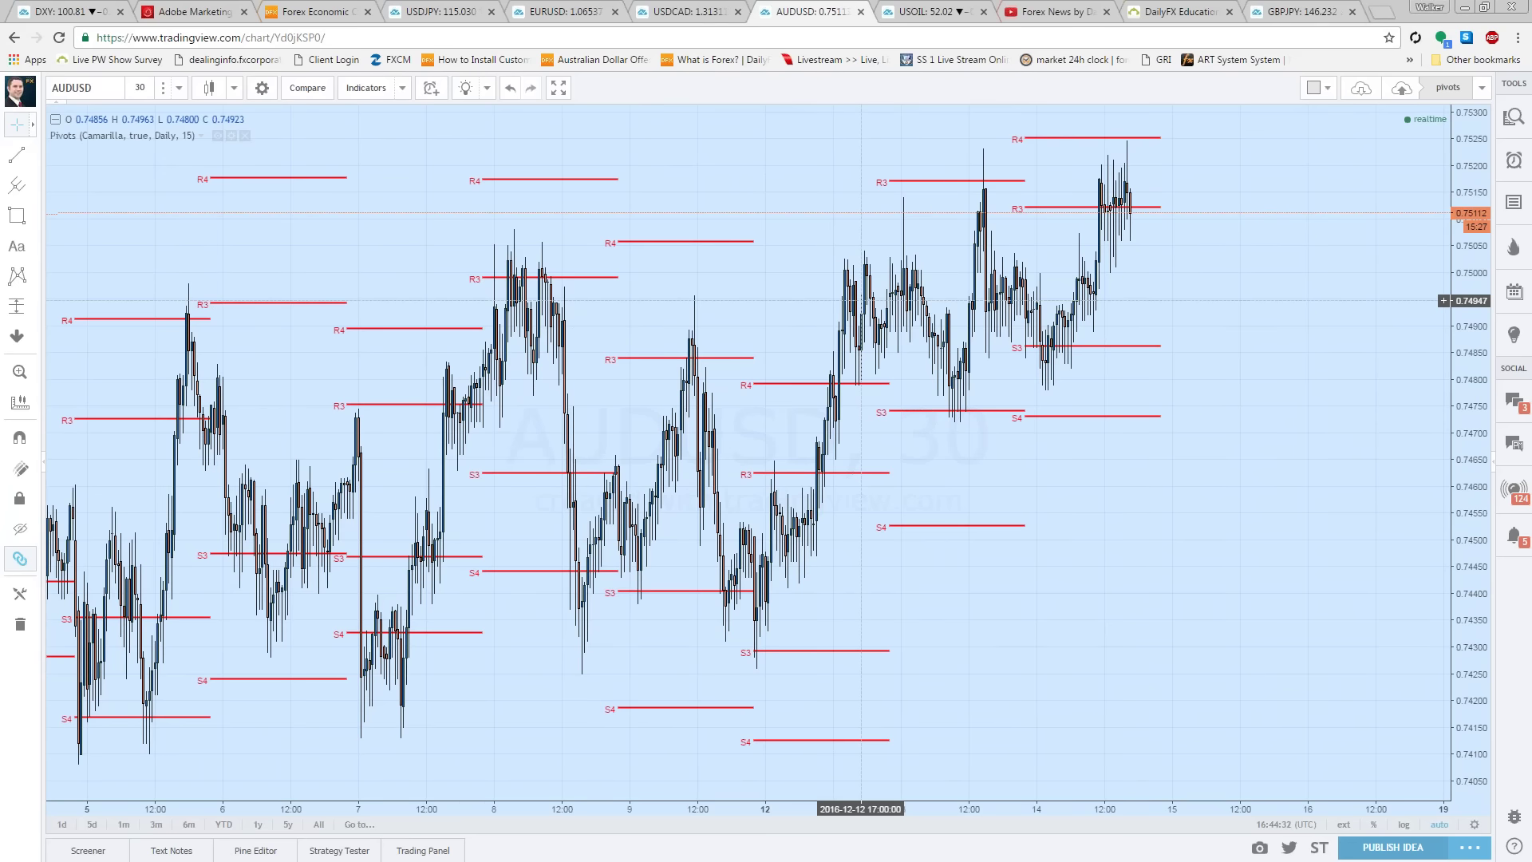
pyautogui.scroll(3, 1012, 271)
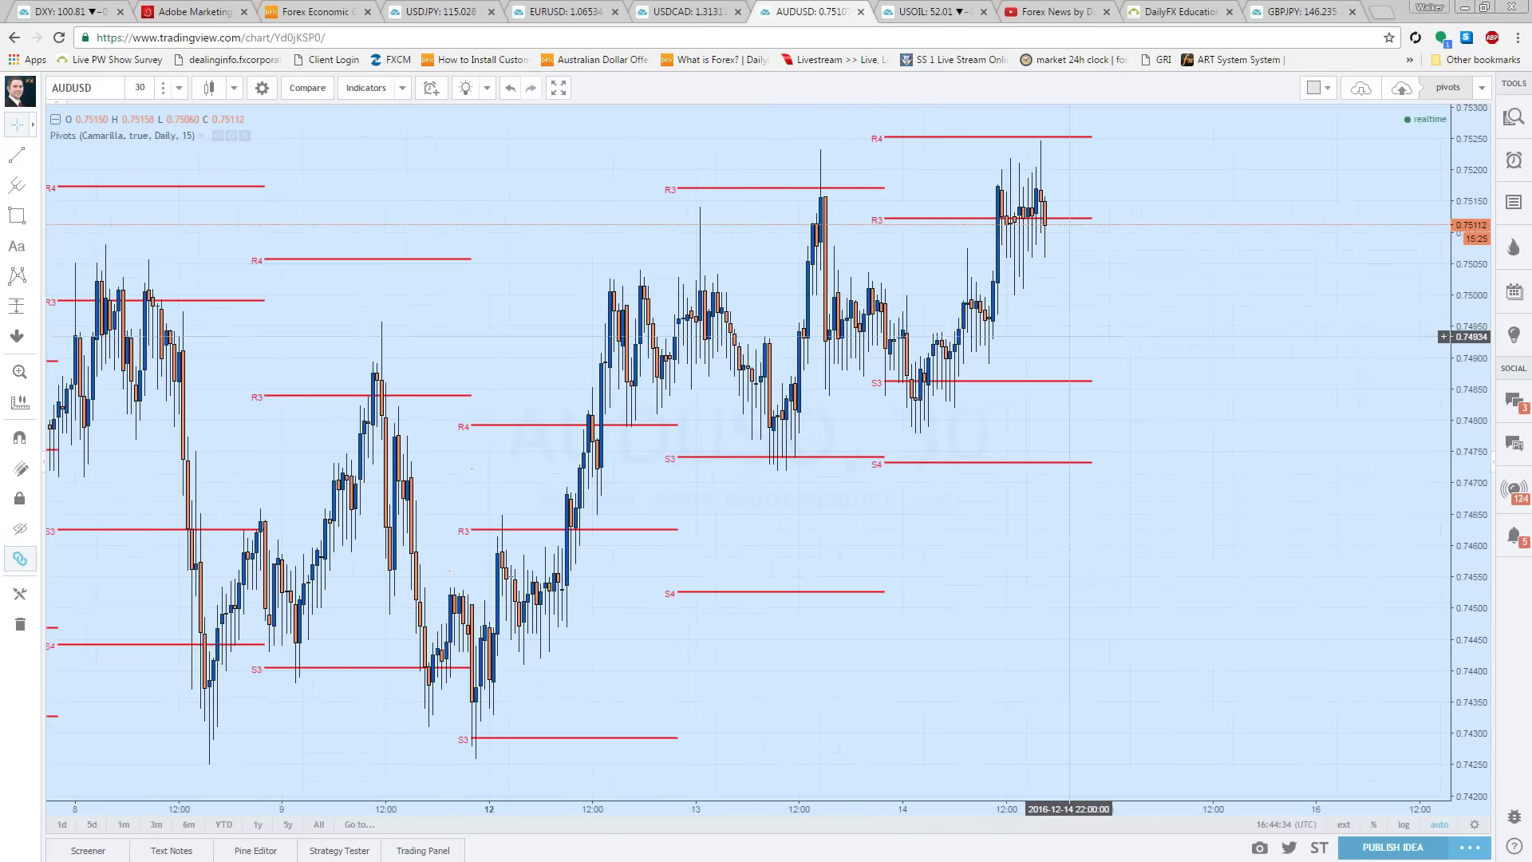
pyautogui.scroll(2, 1012, 271)
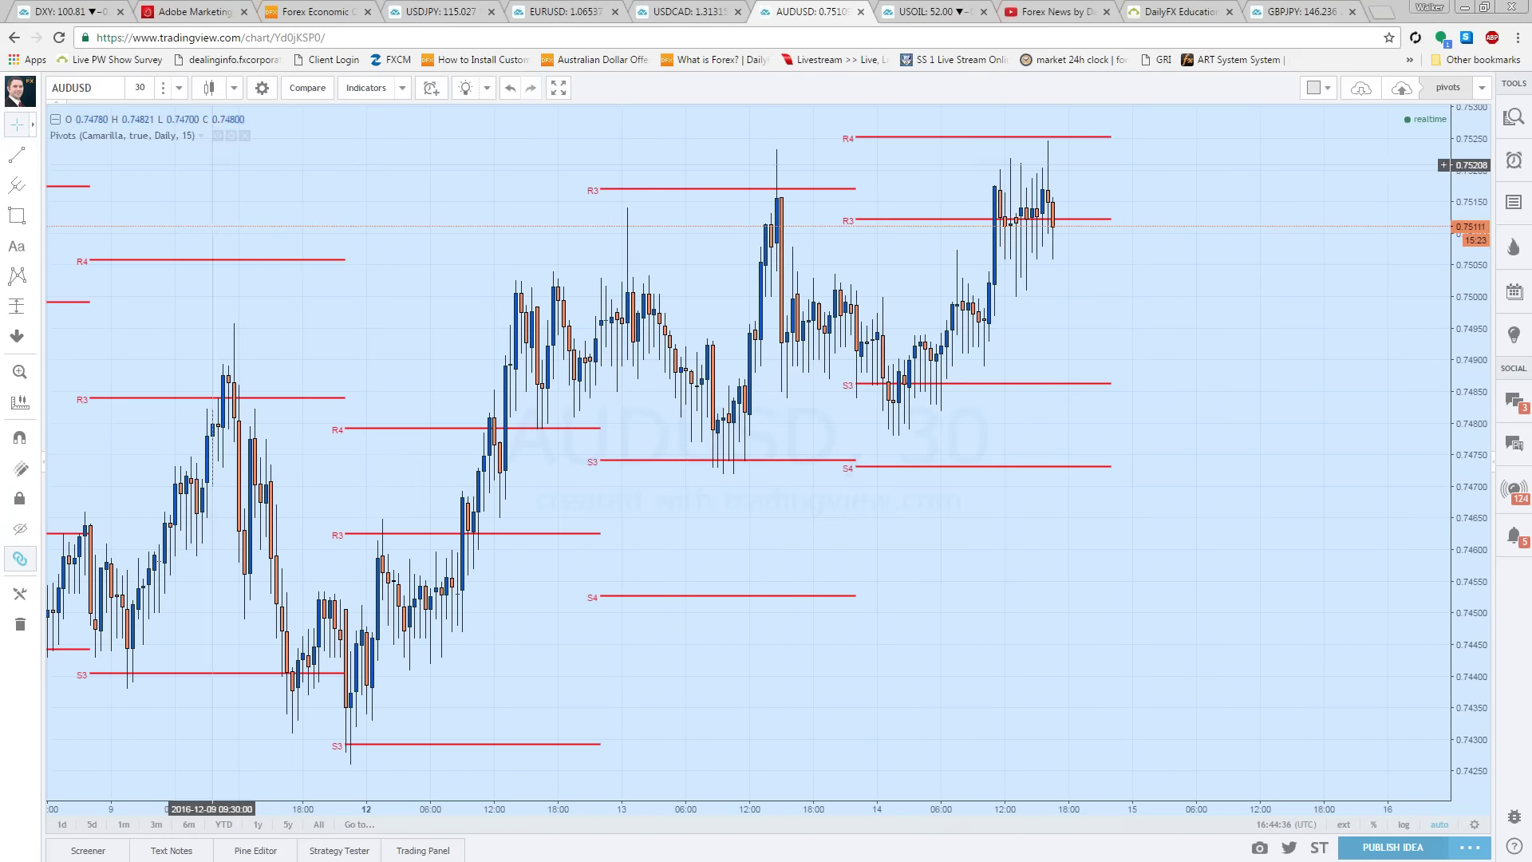
pyautogui.click(32, 216)
pyautogui.click(45, 240)
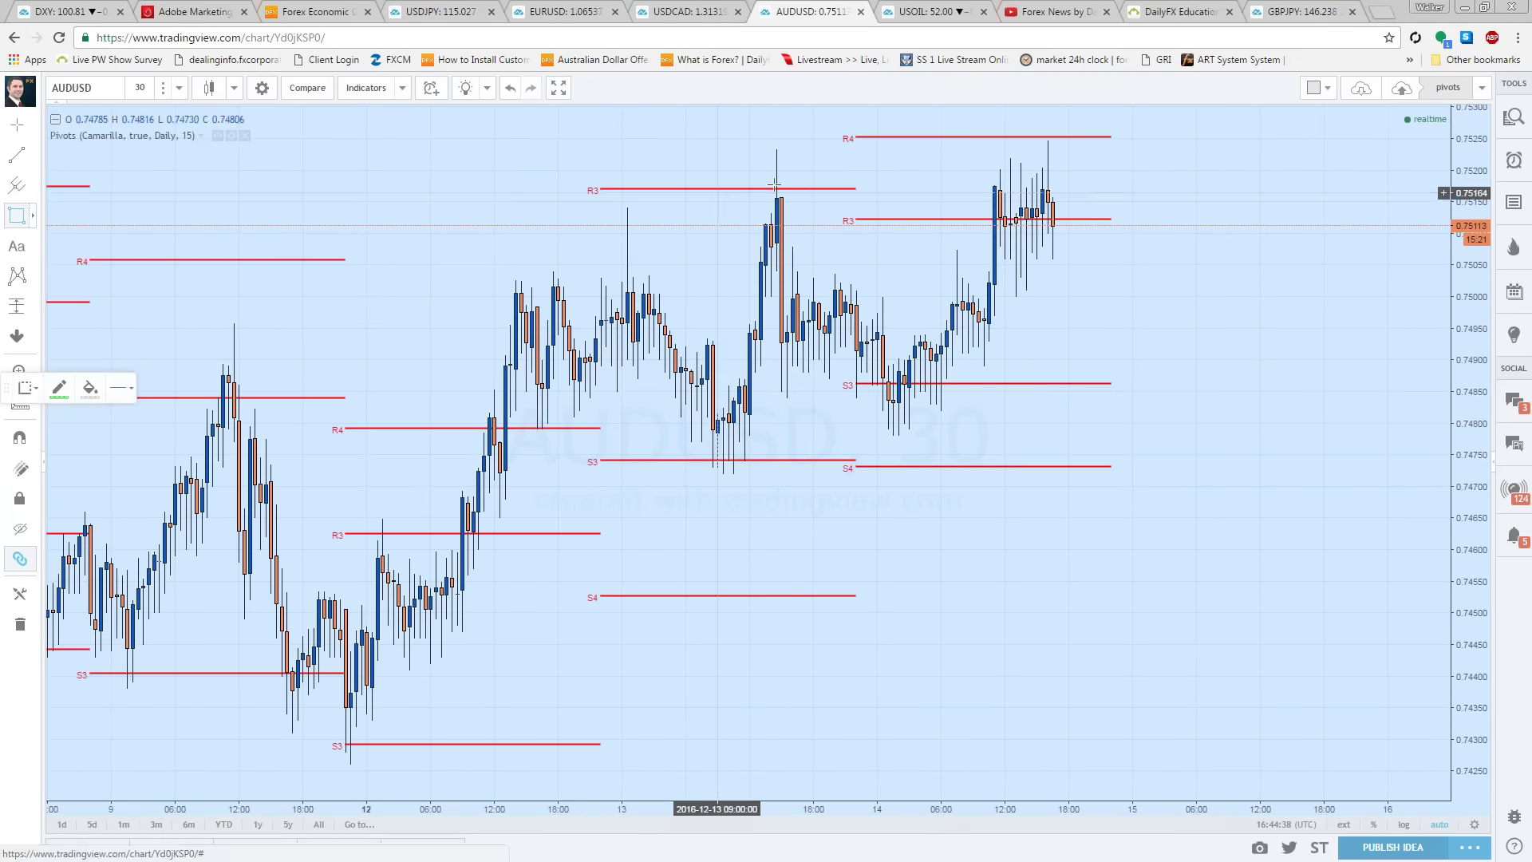
pyautogui.click(860, 218)
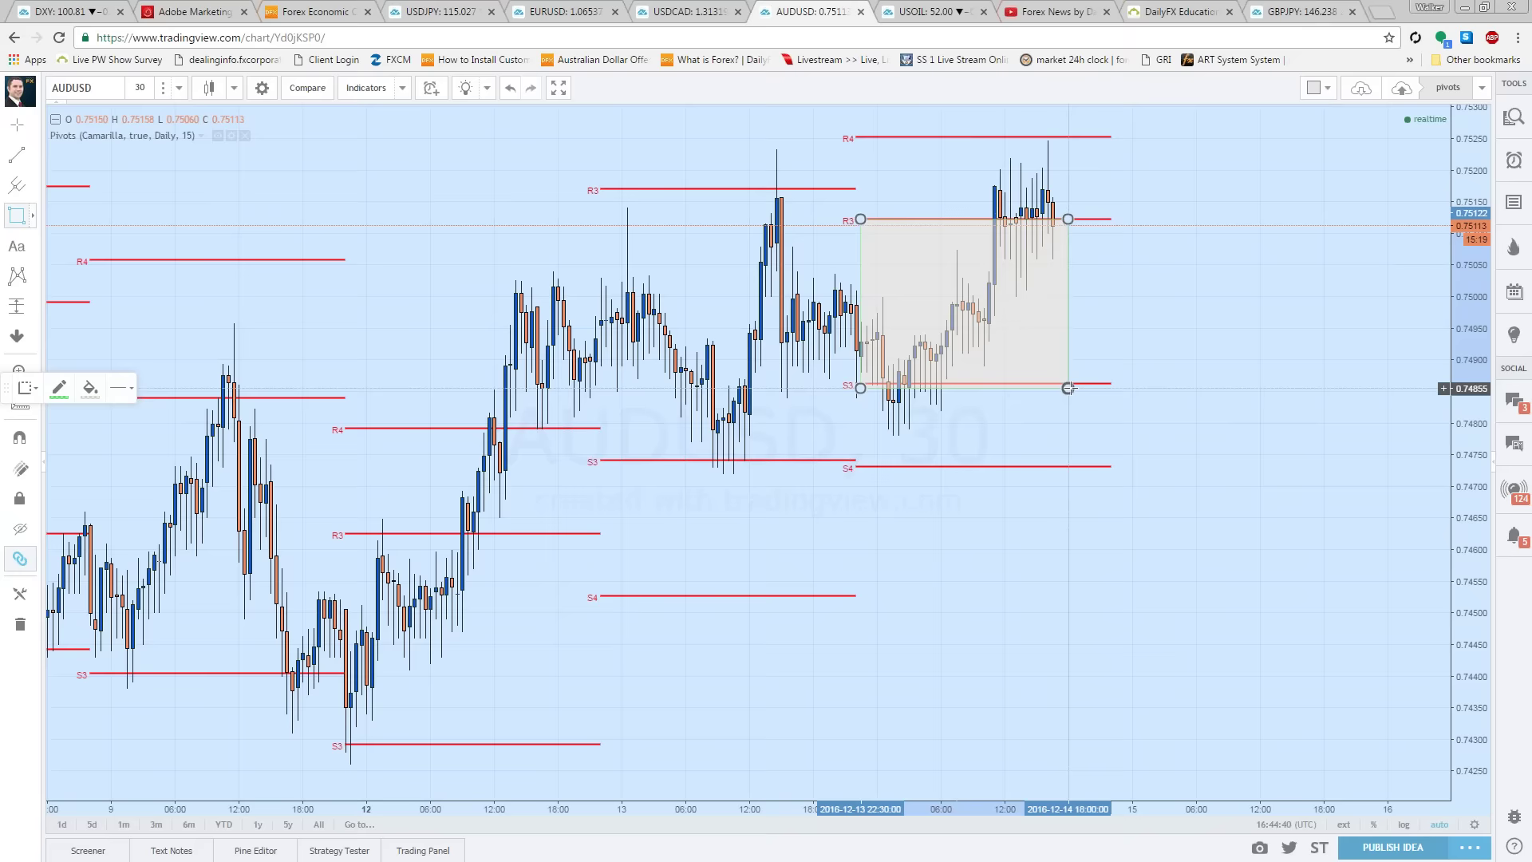
pyautogui.click(1105, 384)
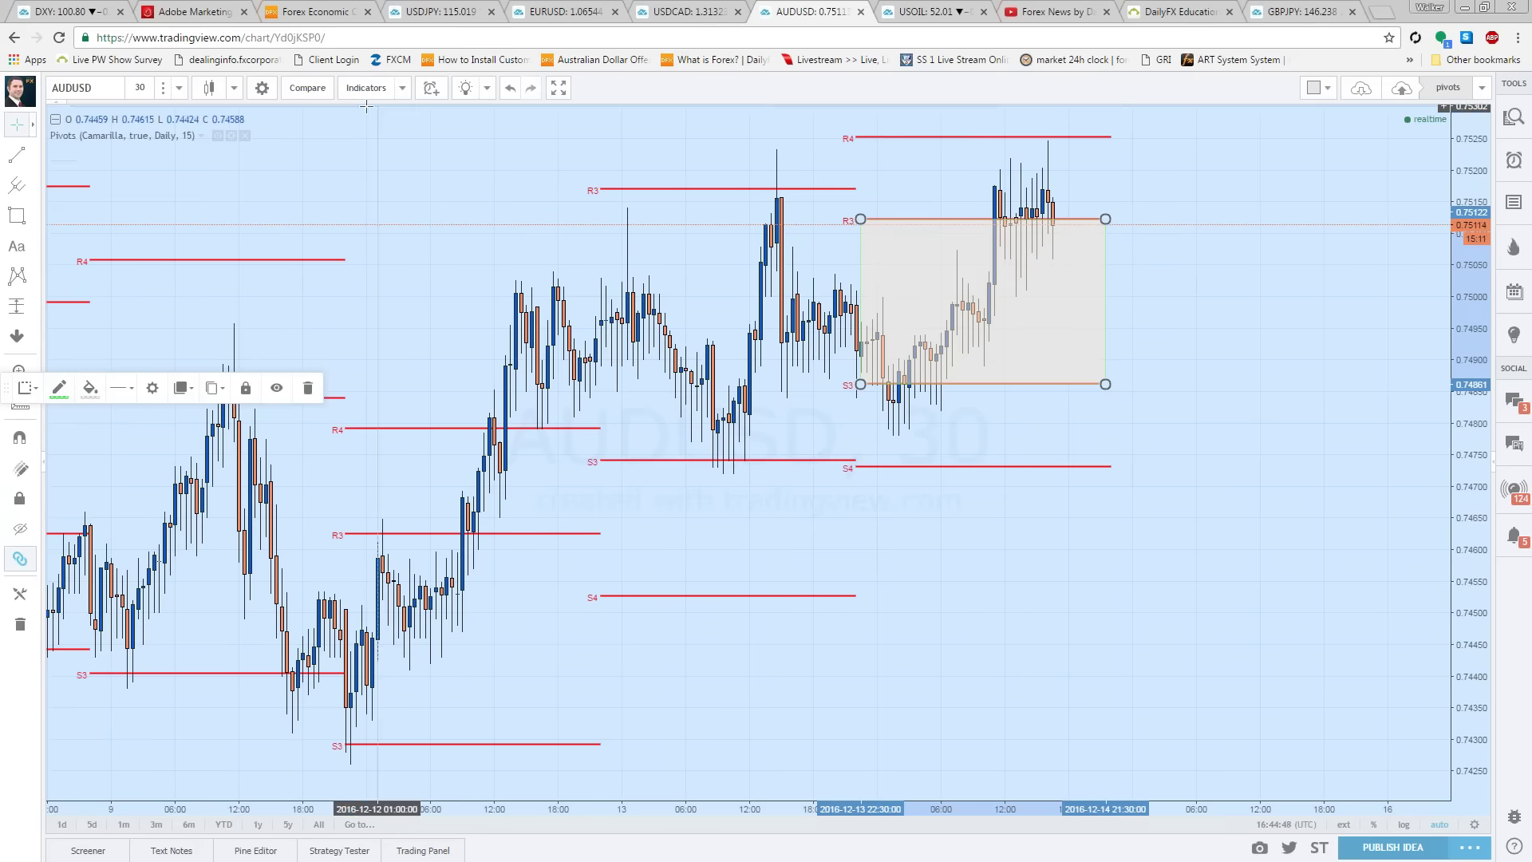
pyautogui.click(32, 215)
pyautogui.click(73, 215)
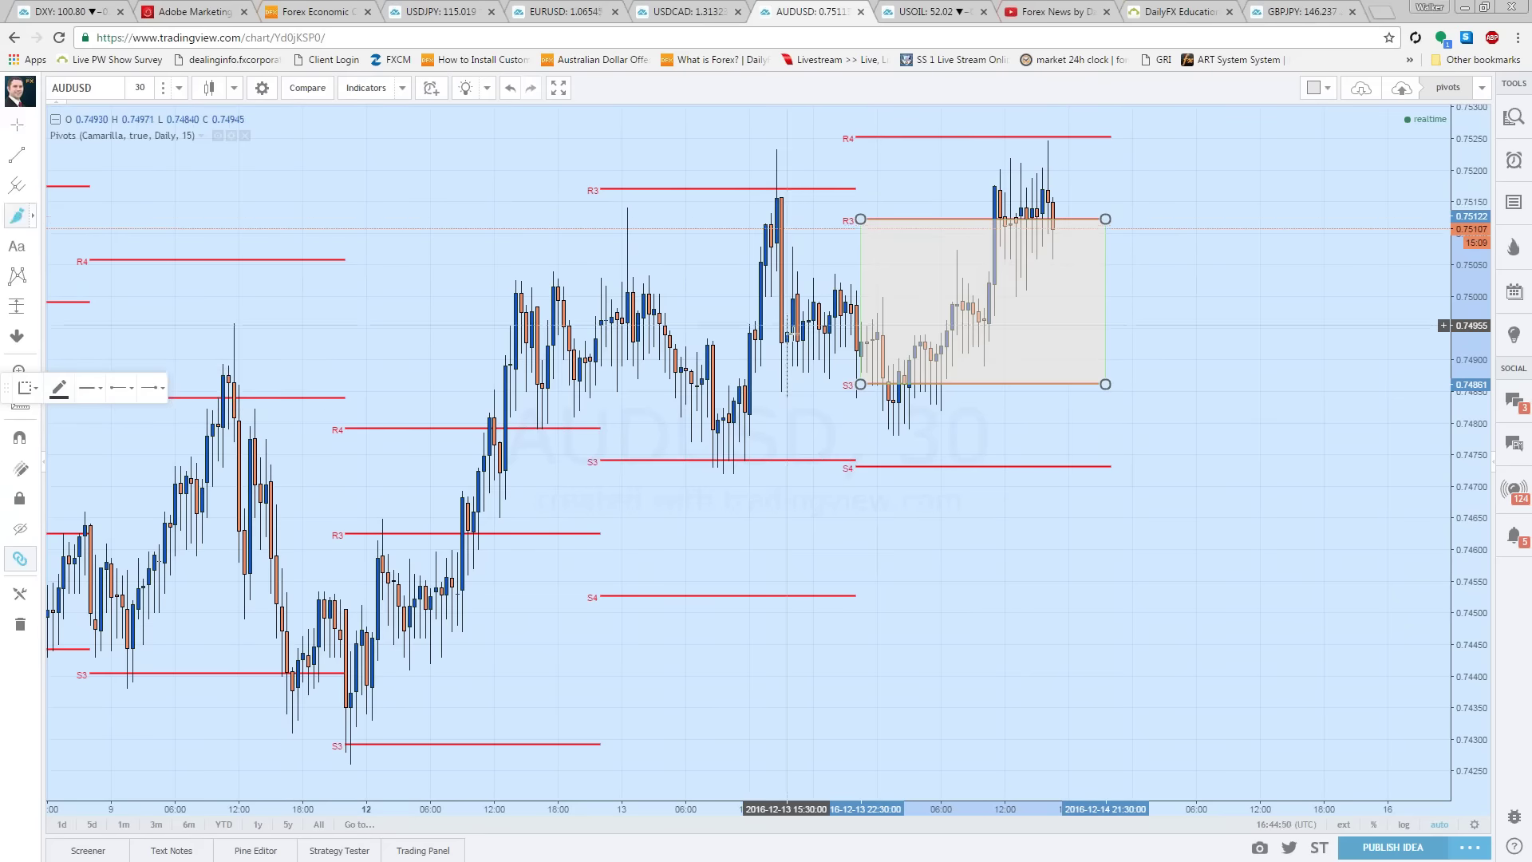
pyautogui.moveTo(900, 363); pyautogui.dragTo(901, 366)
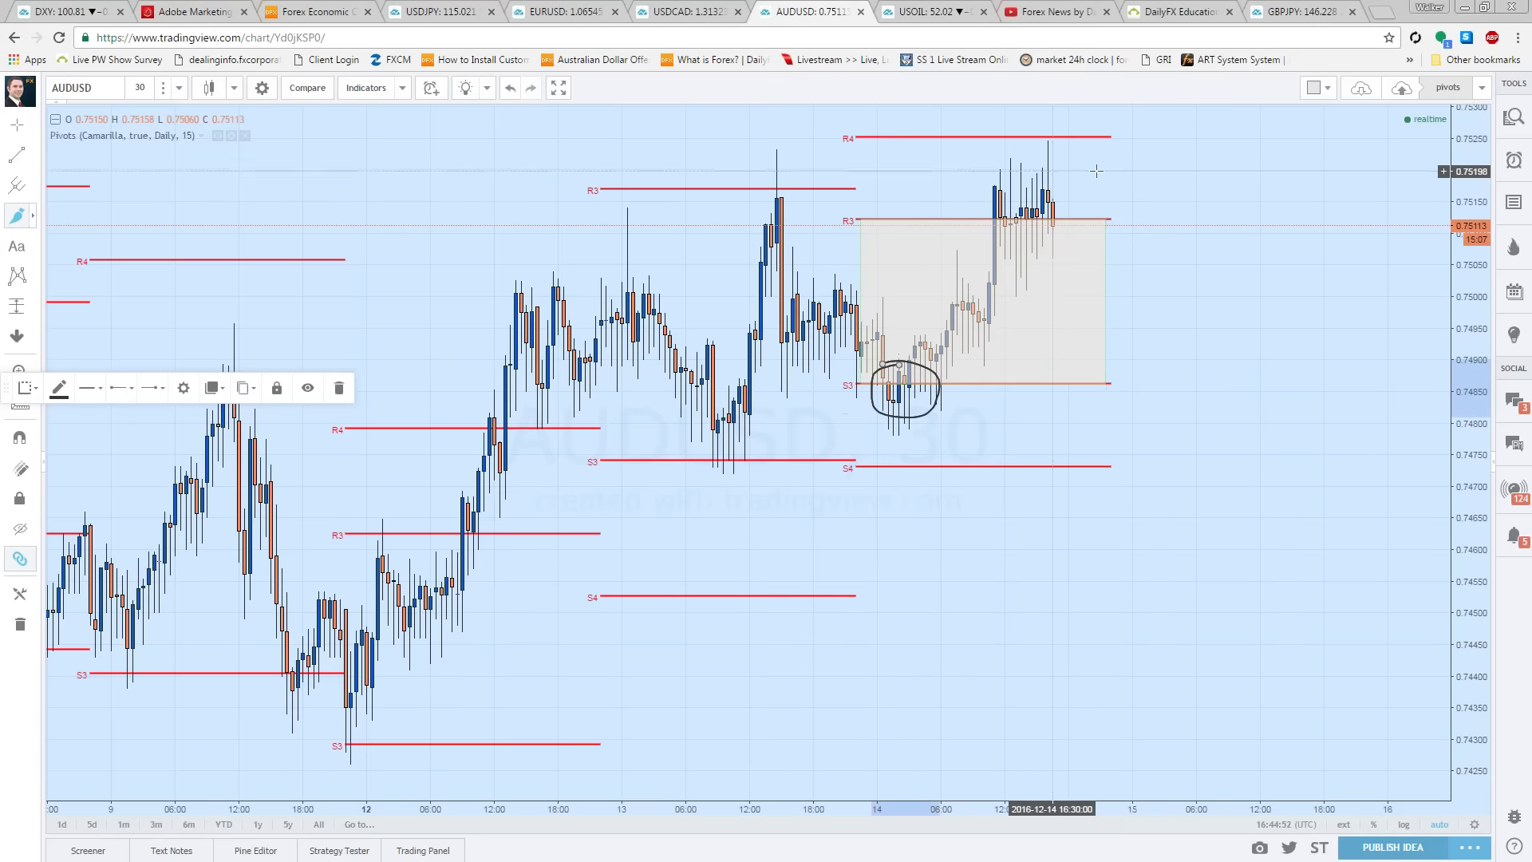
pyautogui.moveTo(1058, 181)
pyautogui.mouseDown()
pyautogui.moveTo(1012, 227)
pyautogui.moveTo(1035, 183)
pyautogui.mouseUp()
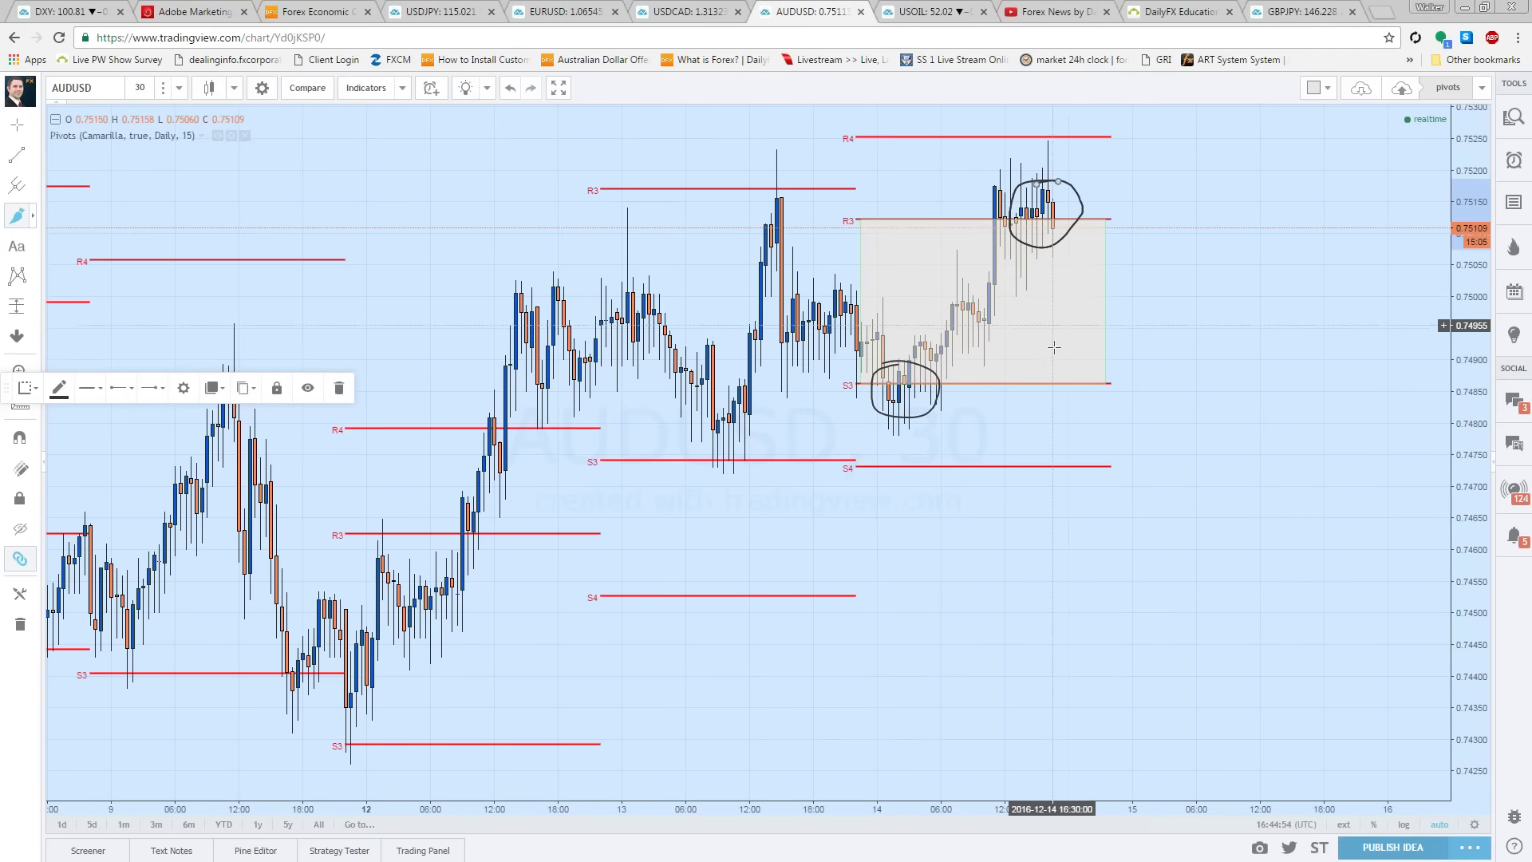
pyautogui.moveTo(1093, 373); pyautogui.dragTo(1092, 371)
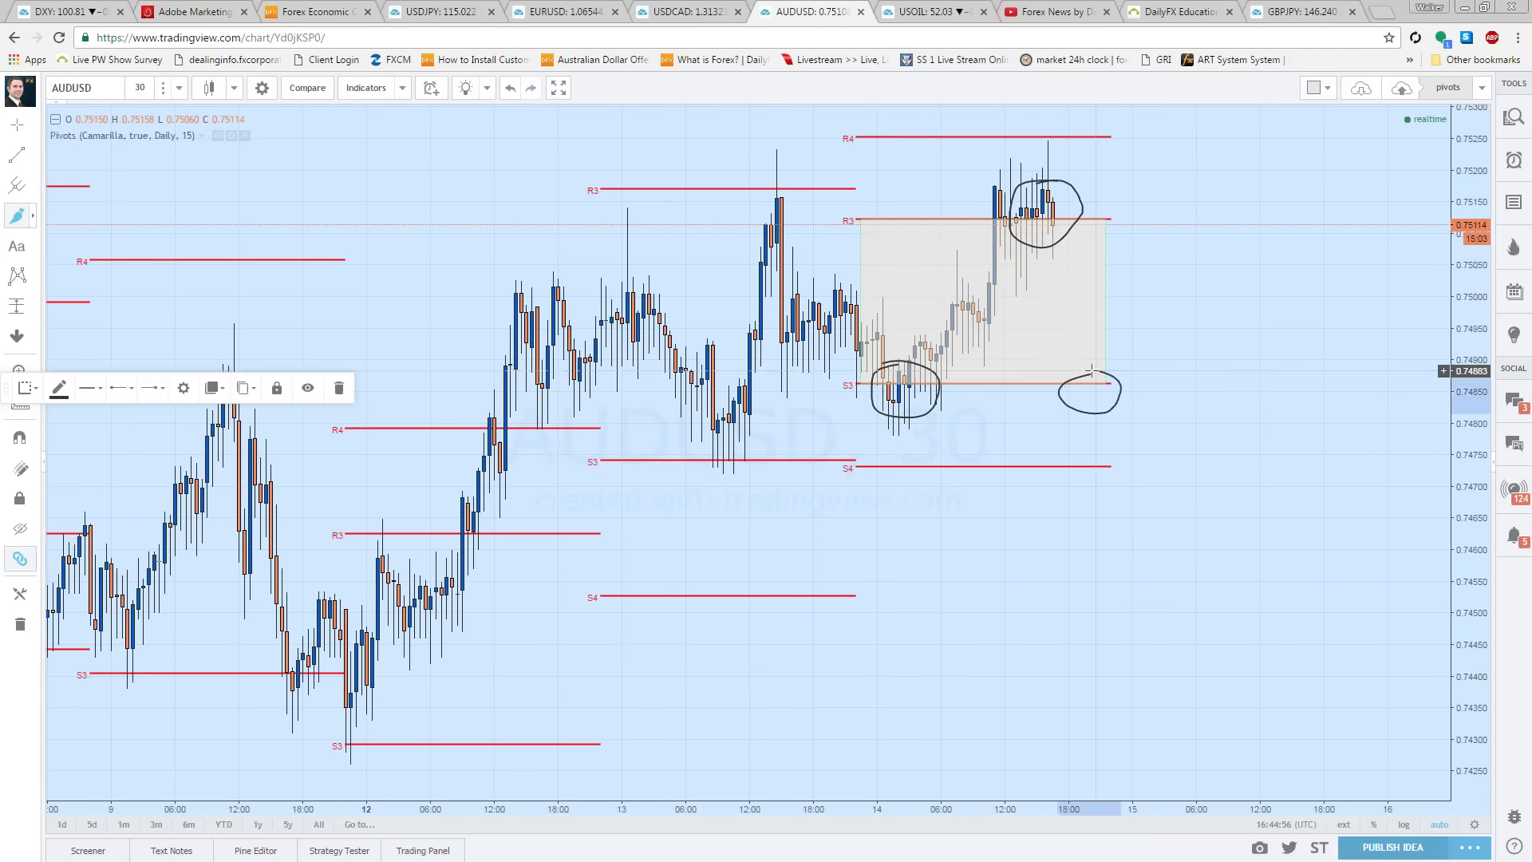
pyautogui.moveTo(907, 377)
pyautogui.mouseDown()
pyautogui.moveTo(967, 273)
pyautogui.moveTo(1055, 270)
pyautogui.moveTo(1100, 381)
pyautogui.mouseUp()
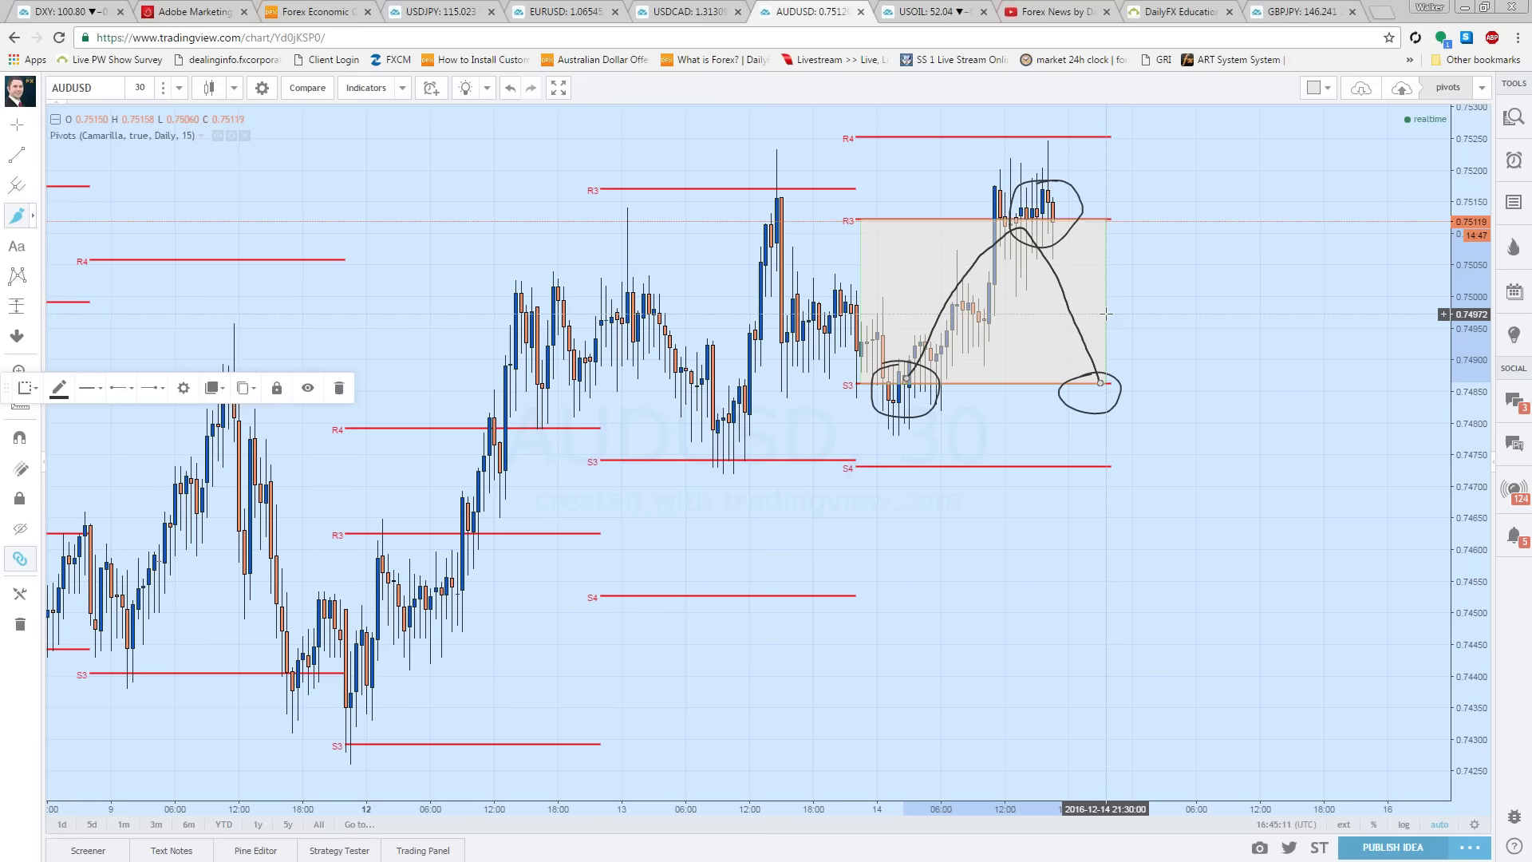
pyautogui.moveTo(1101, 383)
pyautogui.mouseDown()
pyautogui.moveTo(1153, 227)
pyautogui.moveTo(1132, 240)
pyautogui.moveTo(1193, 204)
pyautogui.moveTo(1180, 185)
pyautogui.mouseUp()
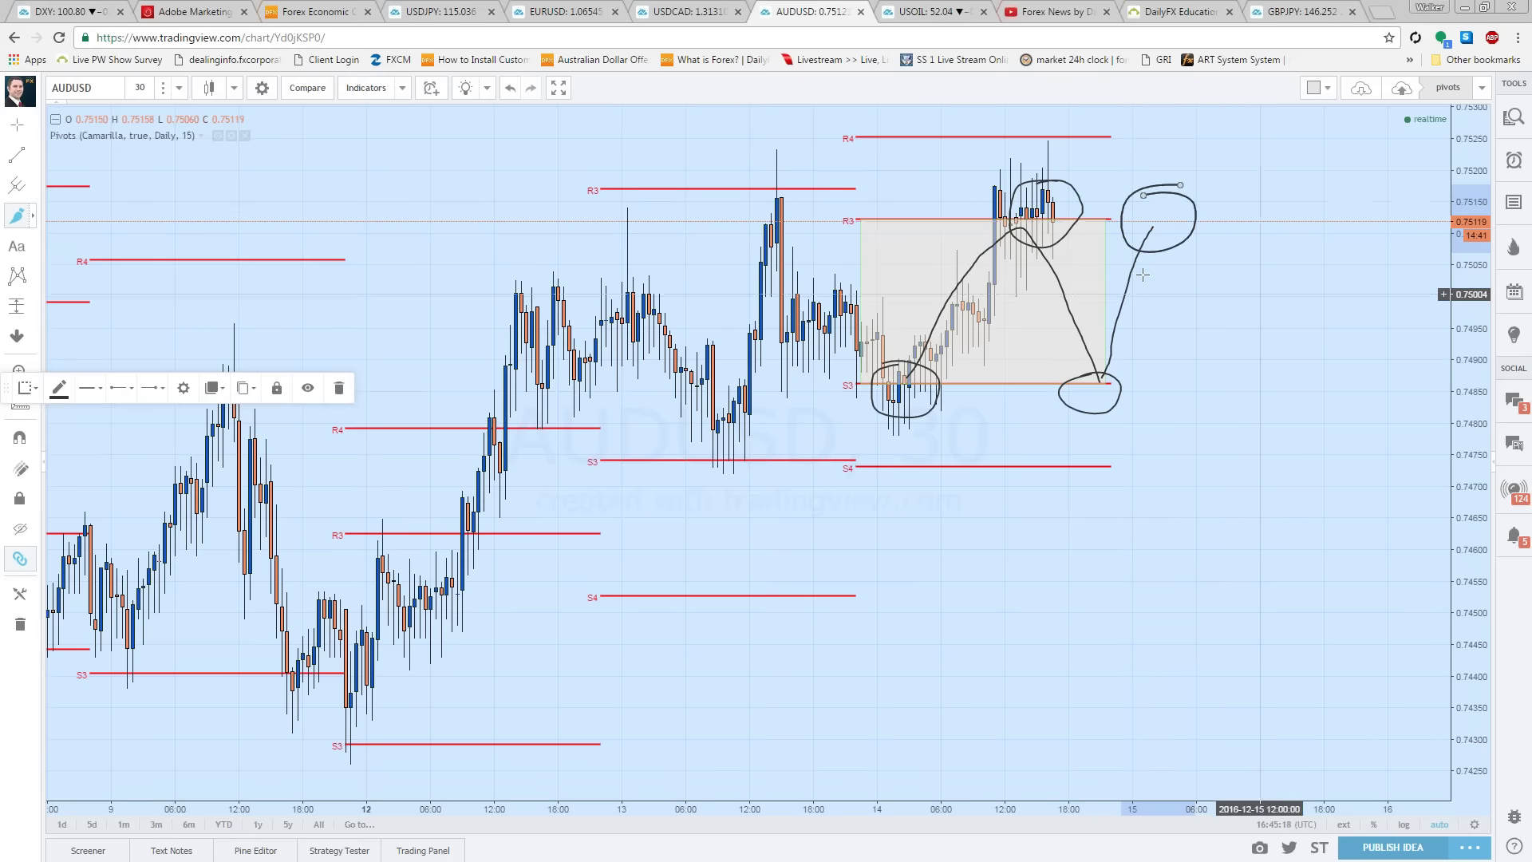
pyautogui.click(20, 623)
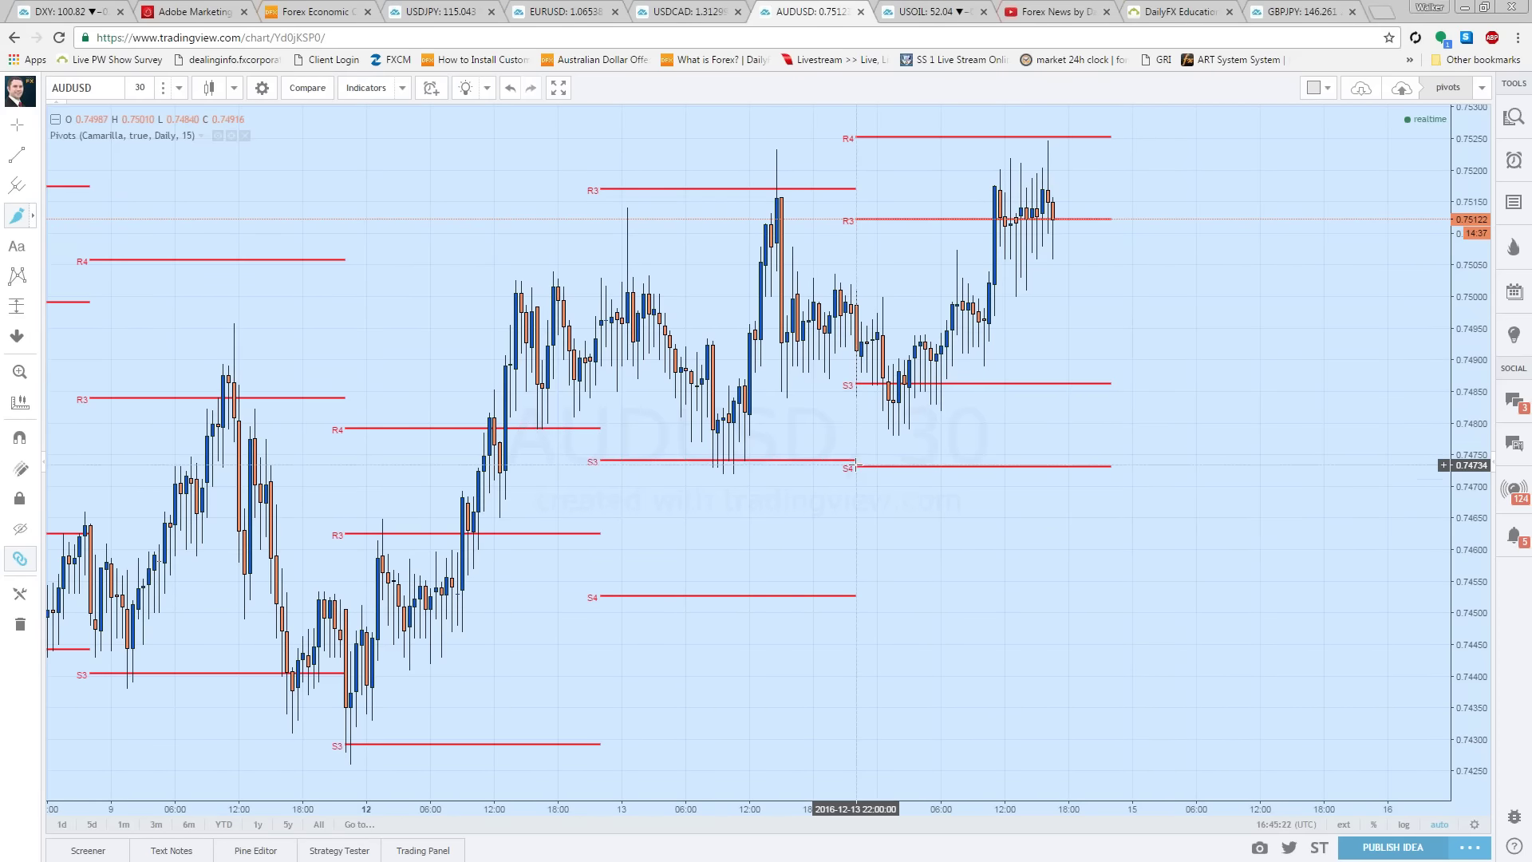
pyautogui.moveTo(856, 467); pyautogui.dragTo(1147, 469)
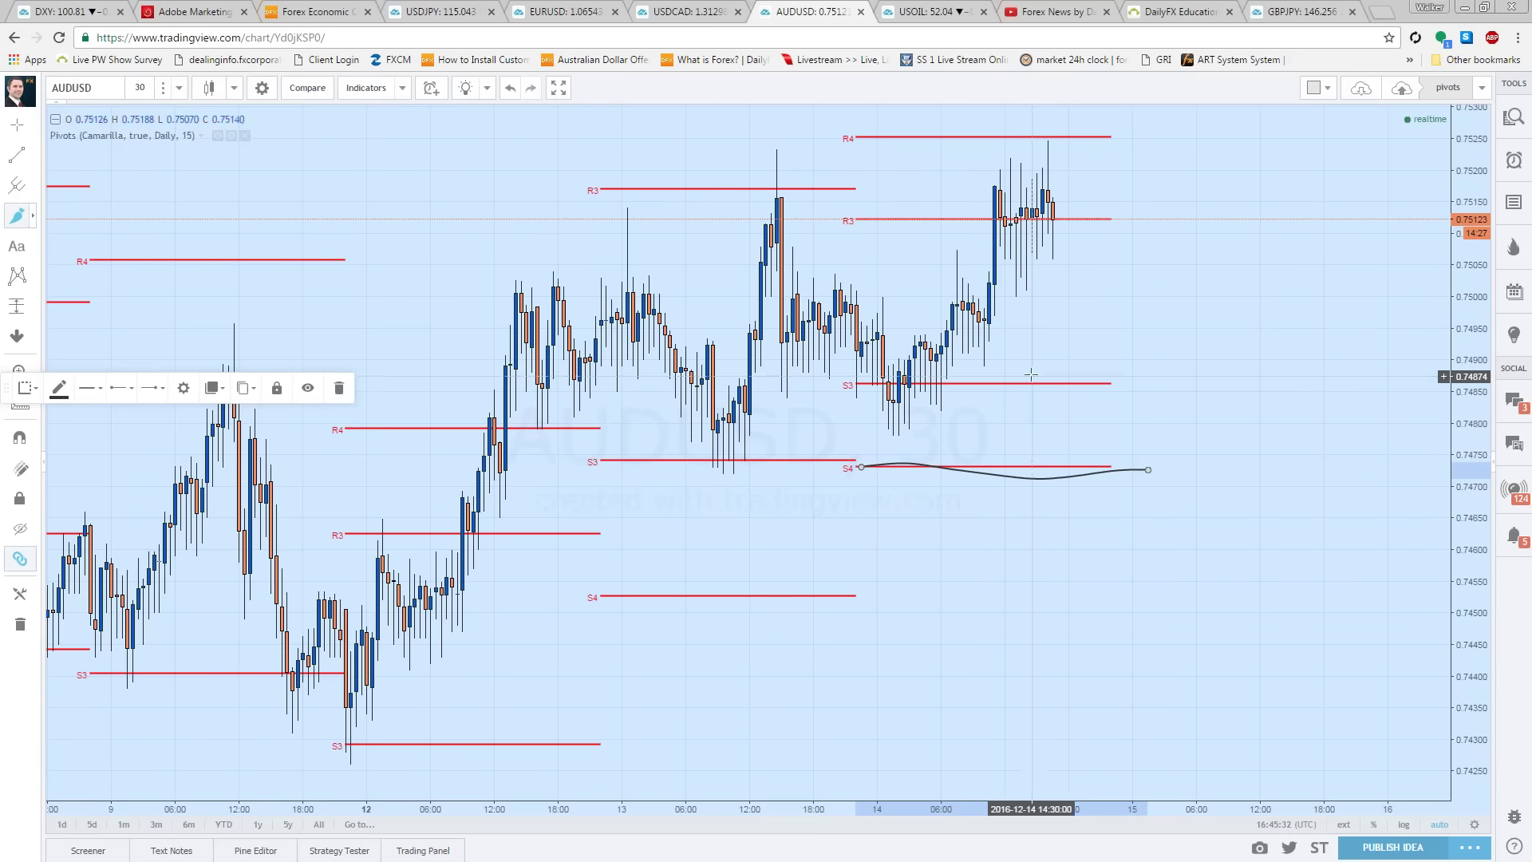
# Step: Place a short position on AUDUSD entering at S4, stop at S3, target 0.00260, risk/reward 2.05
pyautogui.click(33, 304)
pyautogui.click(96, 431)
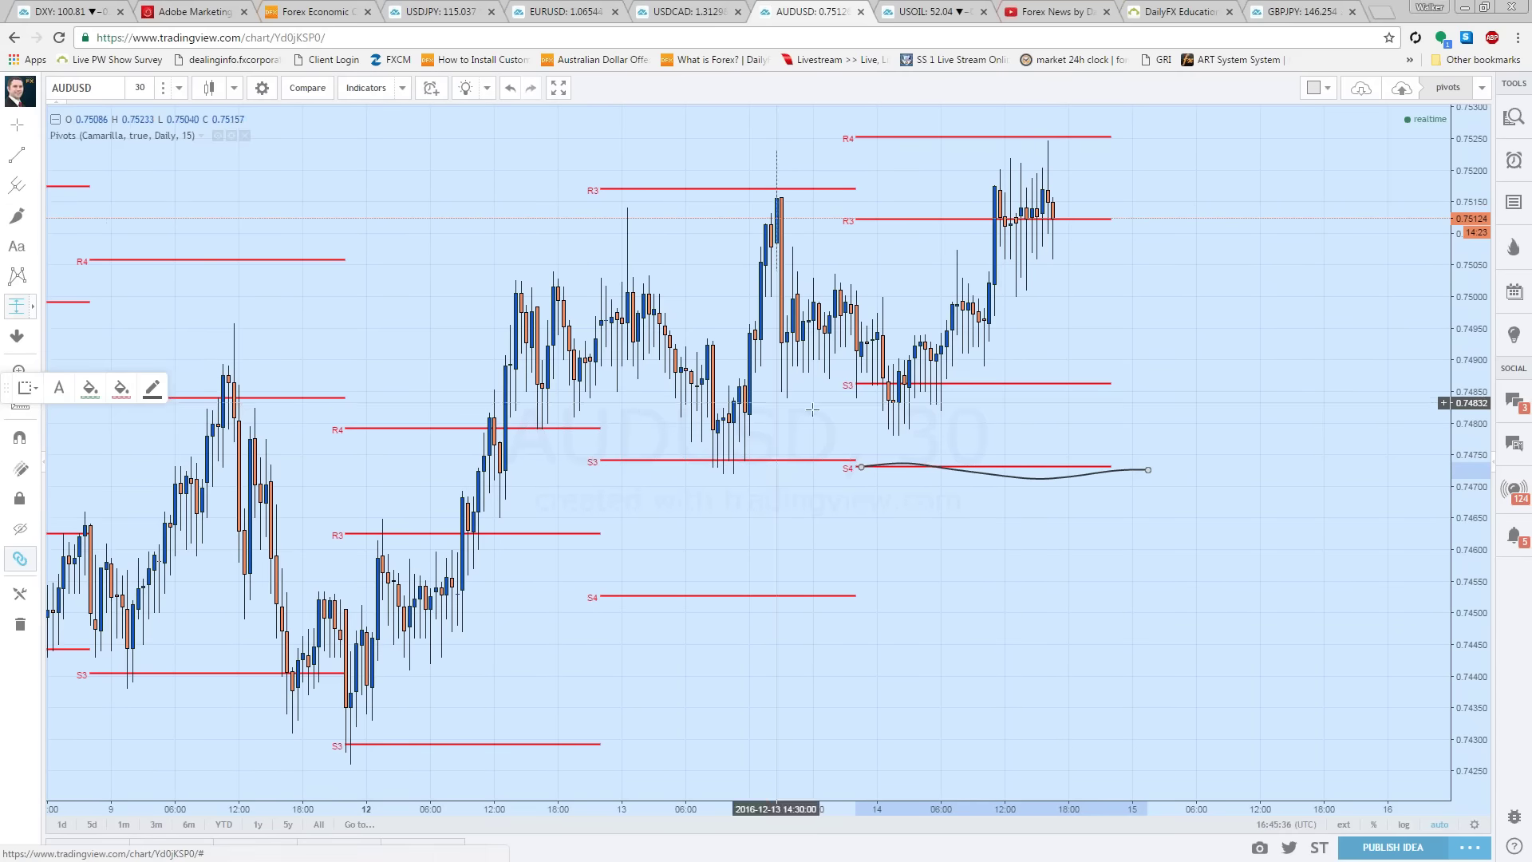
pyautogui.click(890, 461)
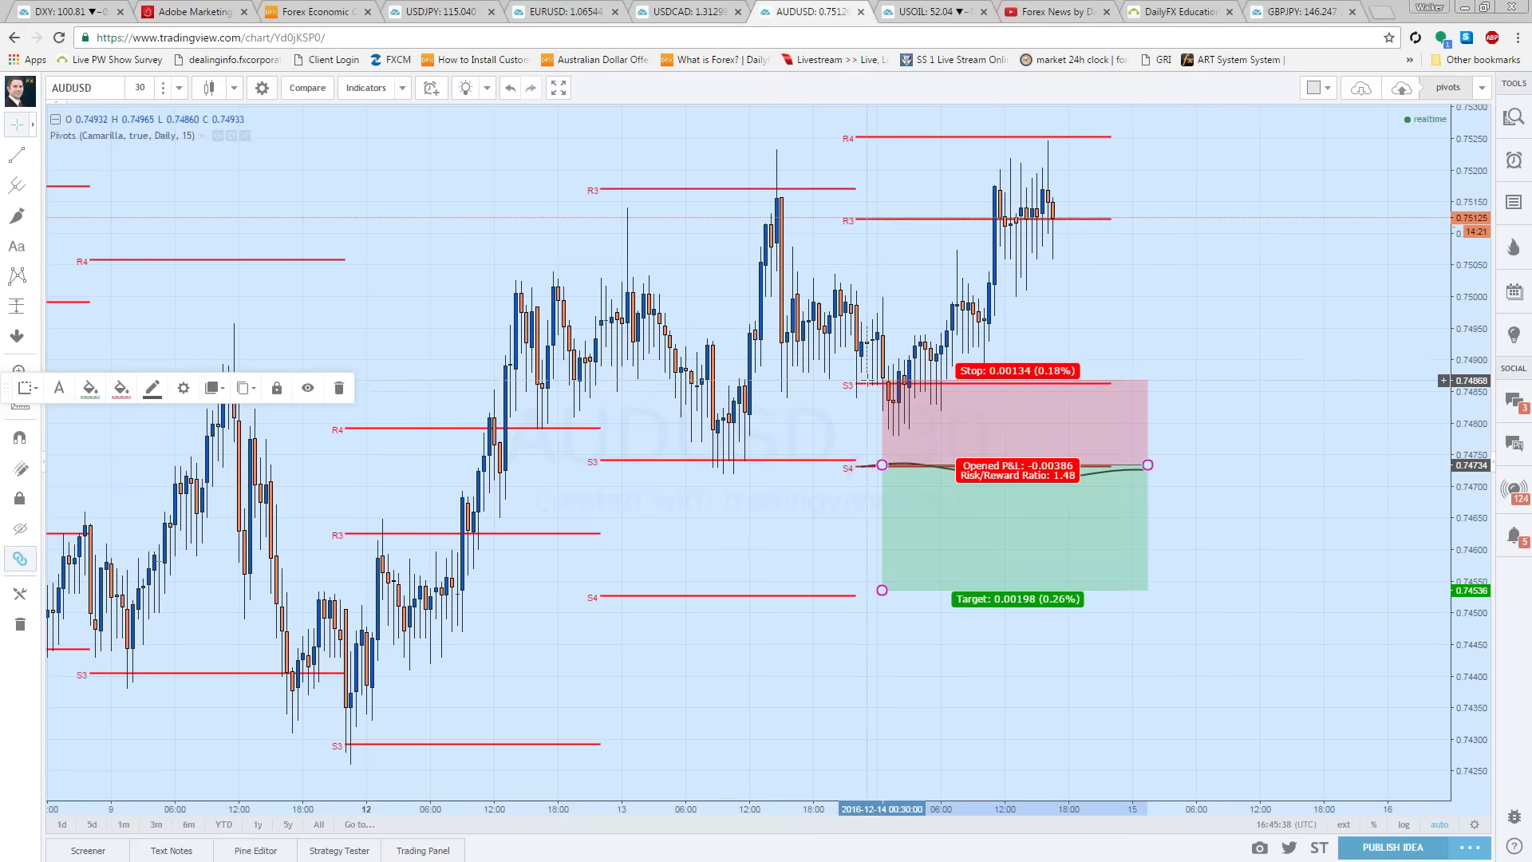
pyautogui.moveTo(1147, 465); pyautogui.dragTo(1105, 467)
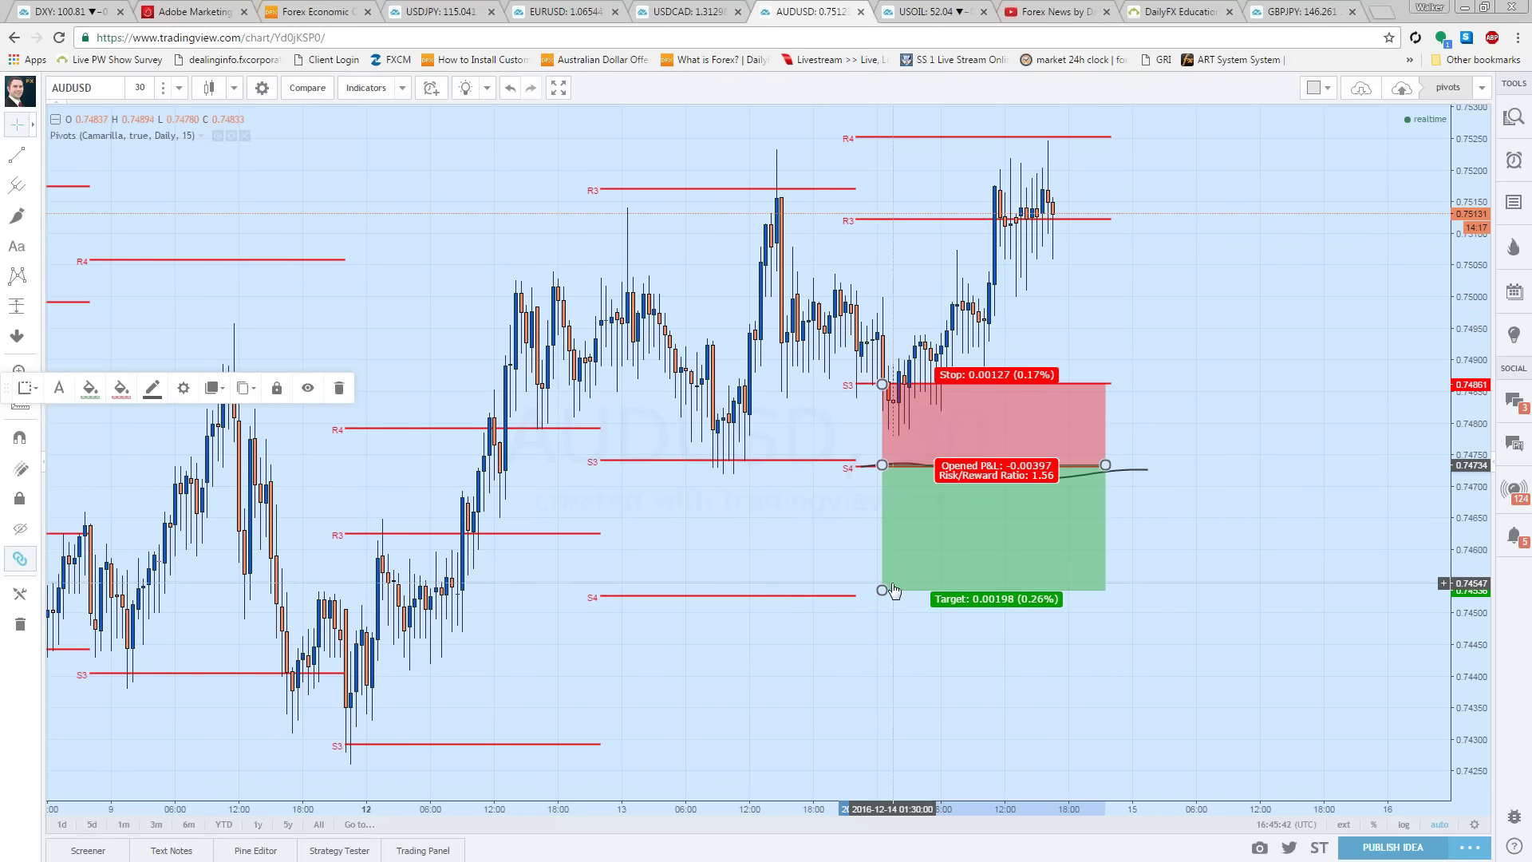
pyautogui.moveTo(892, 589); pyautogui.dragTo(881, 629)
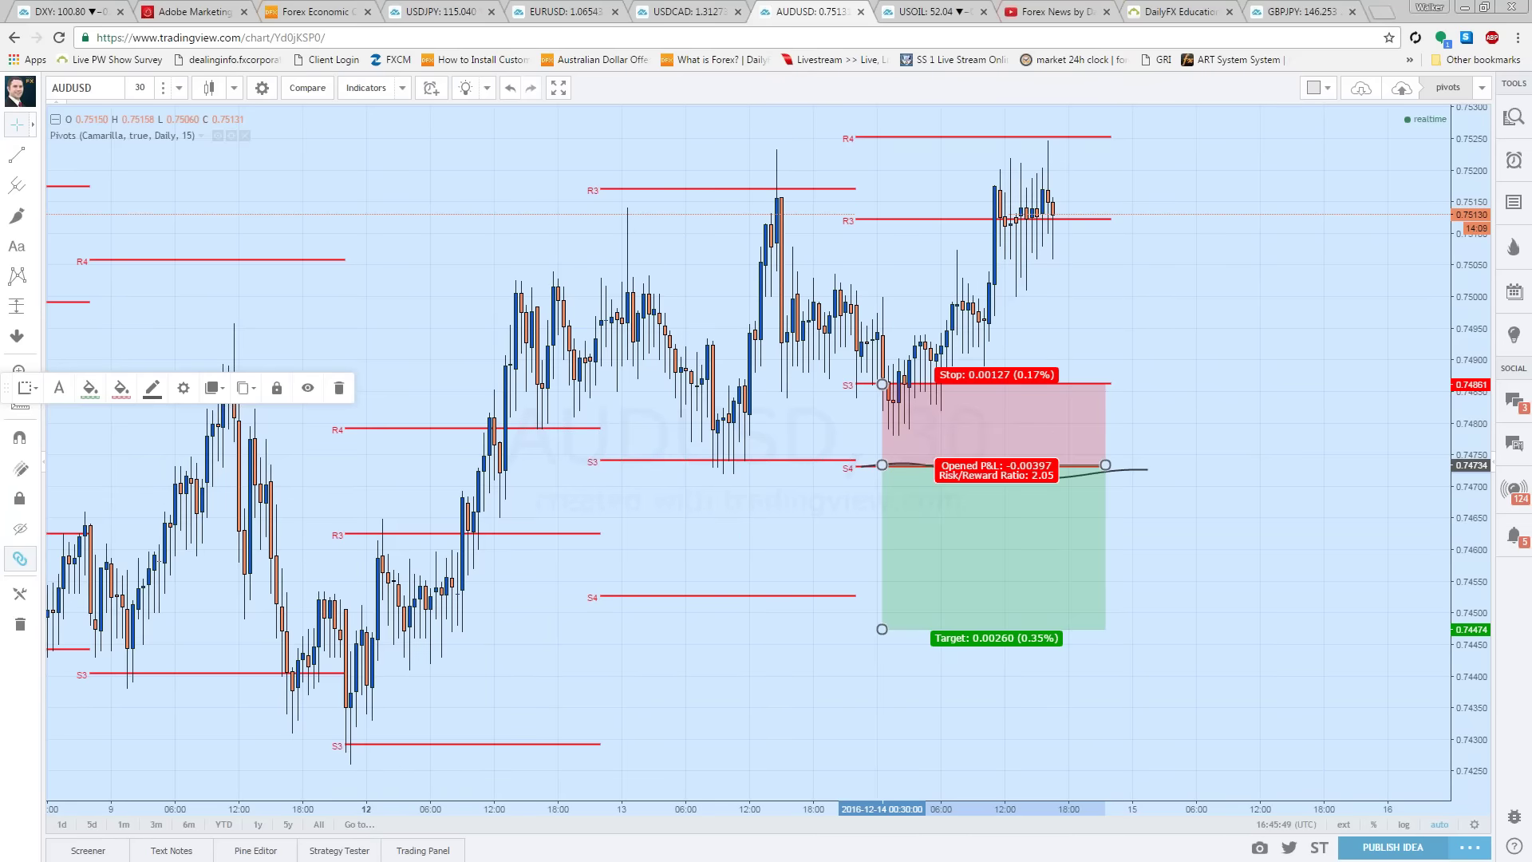
# Step: Add a long position on AUDUSD entering at R4, stop at R3, target up to 0.75545, risk/reward 2.04
pyautogui.moveTo(1233, 209); pyautogui.dragTo(1253, 403)
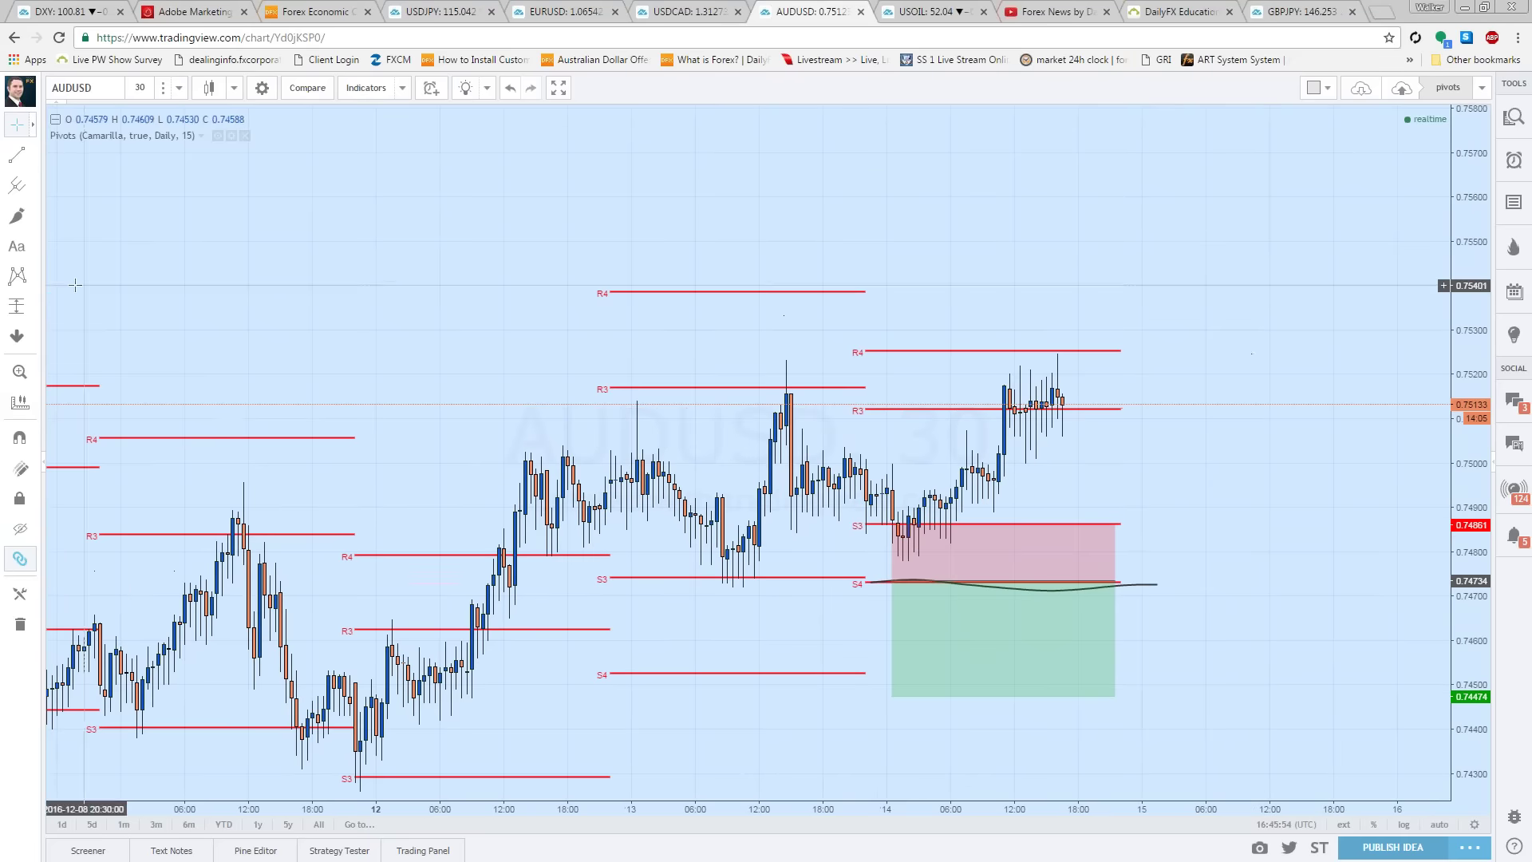
pyautogui.click(34, 307)
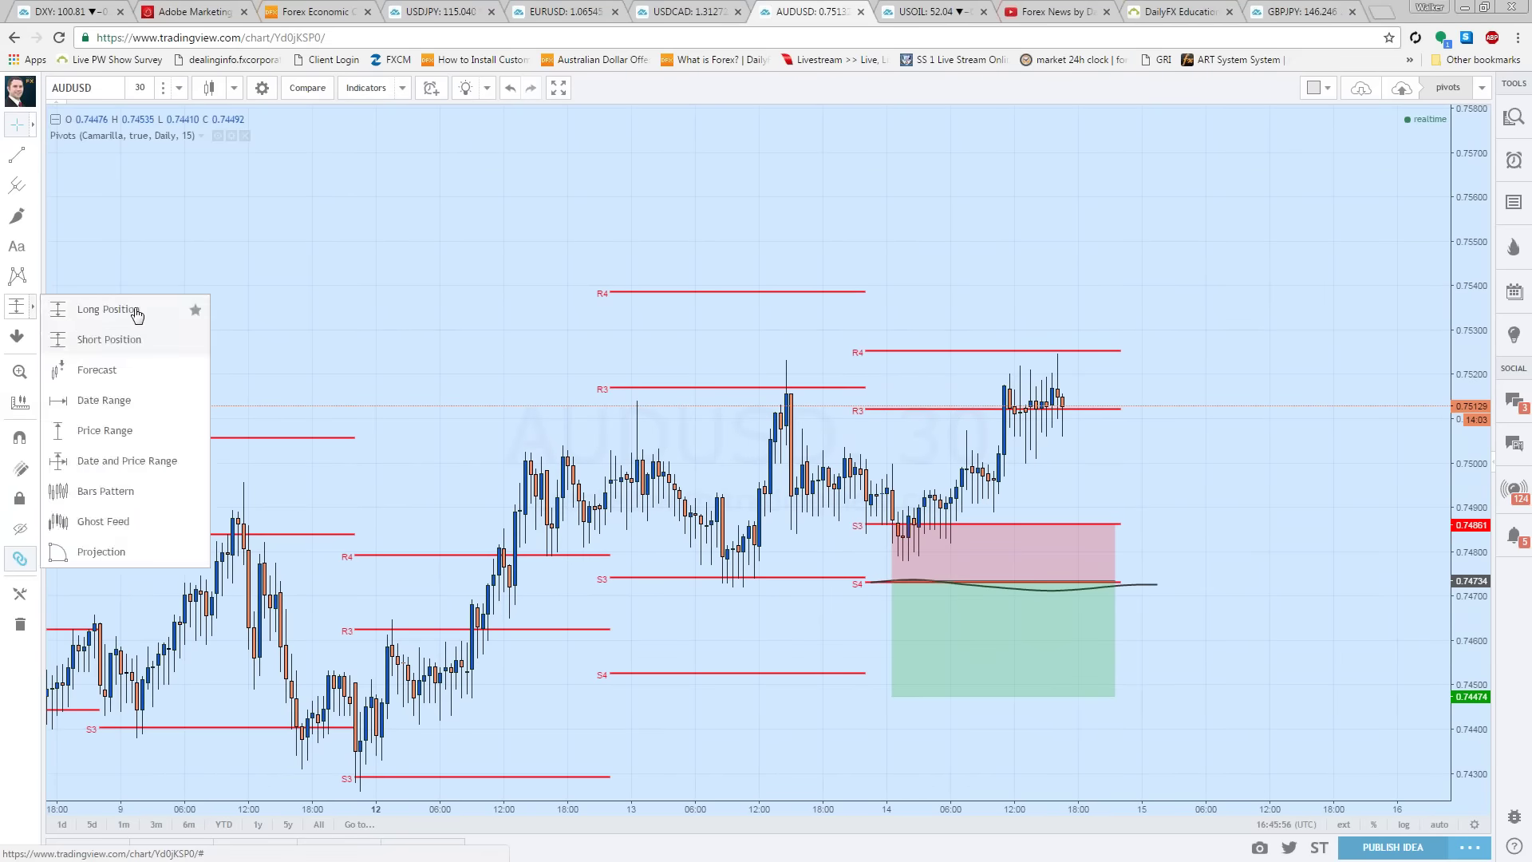
pyautogui.click(112, 309)
pyautogui.click(885, 350)
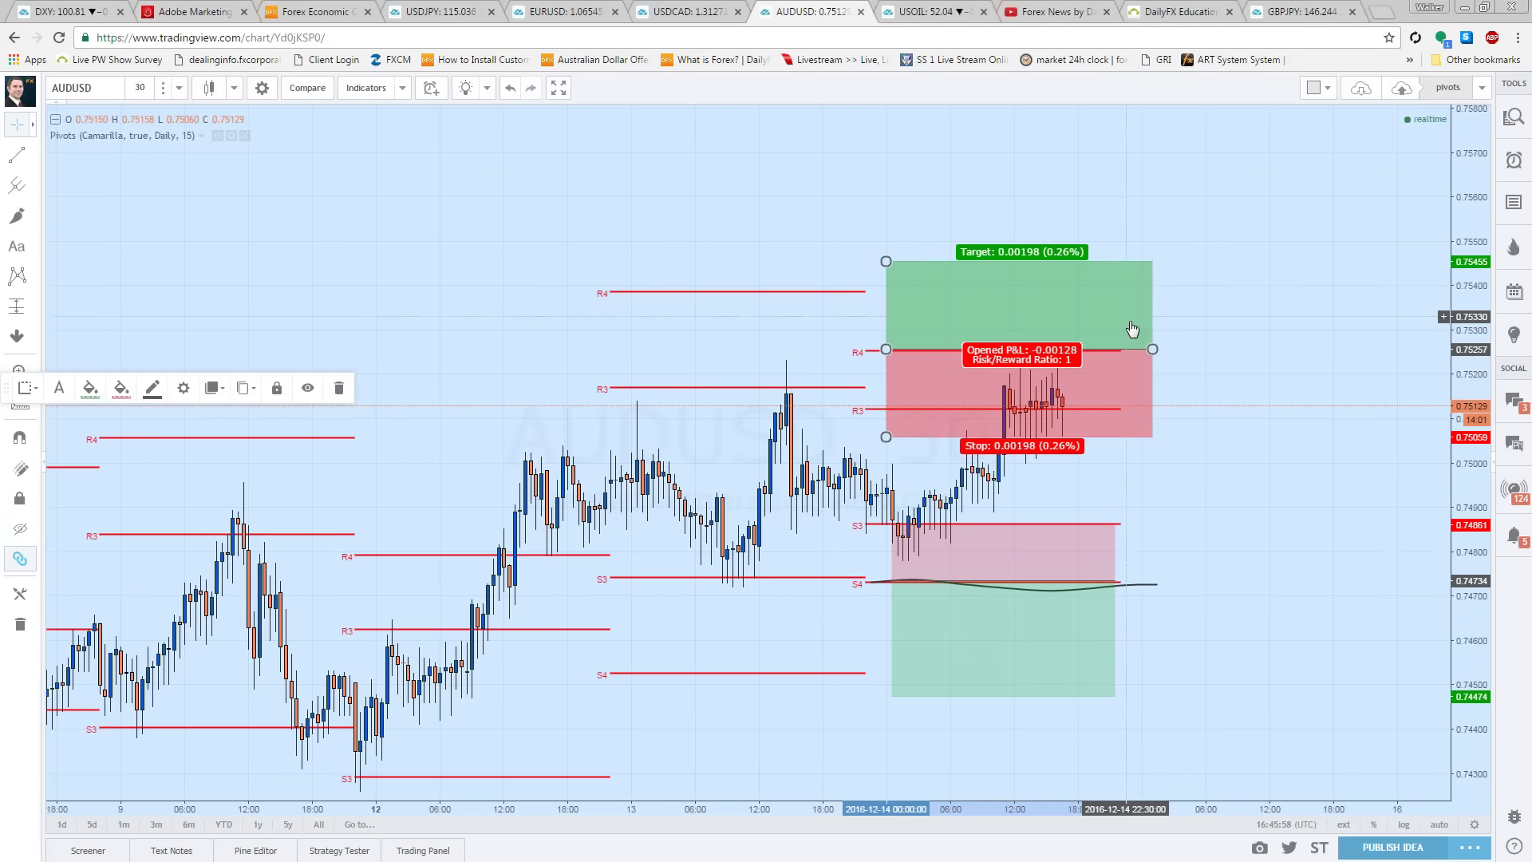
pyautogui.moveTo(1147, 359); pyautogui.dragTo(1117, 361)
pyautogui.moveTo(886, 437); pyautogui.dragTo(897, 409)
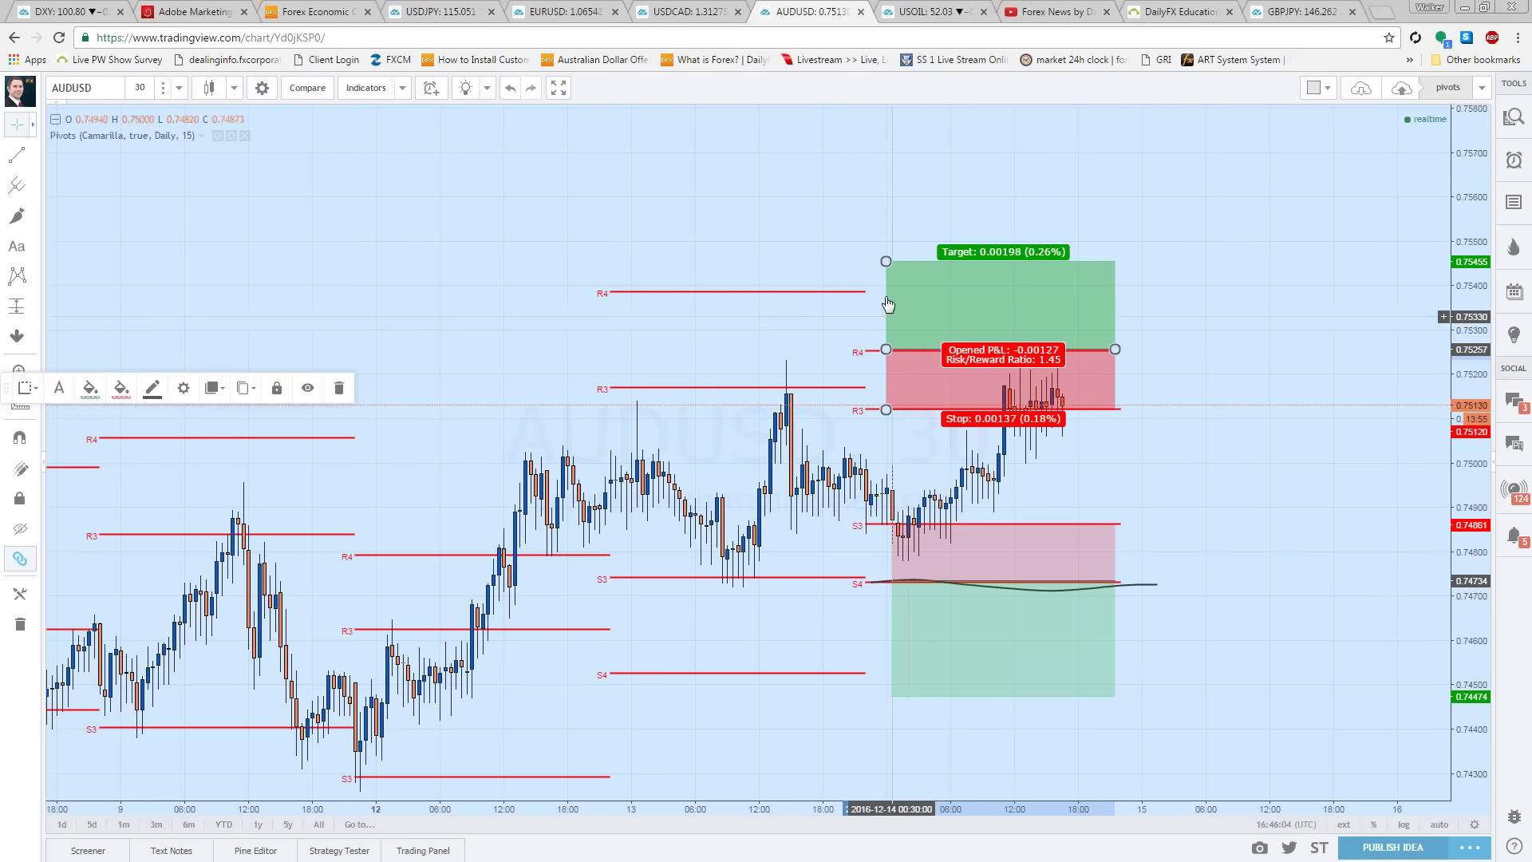
pyautogui.moveTo(885, 261); pyautogui.dragTo(883, 224)
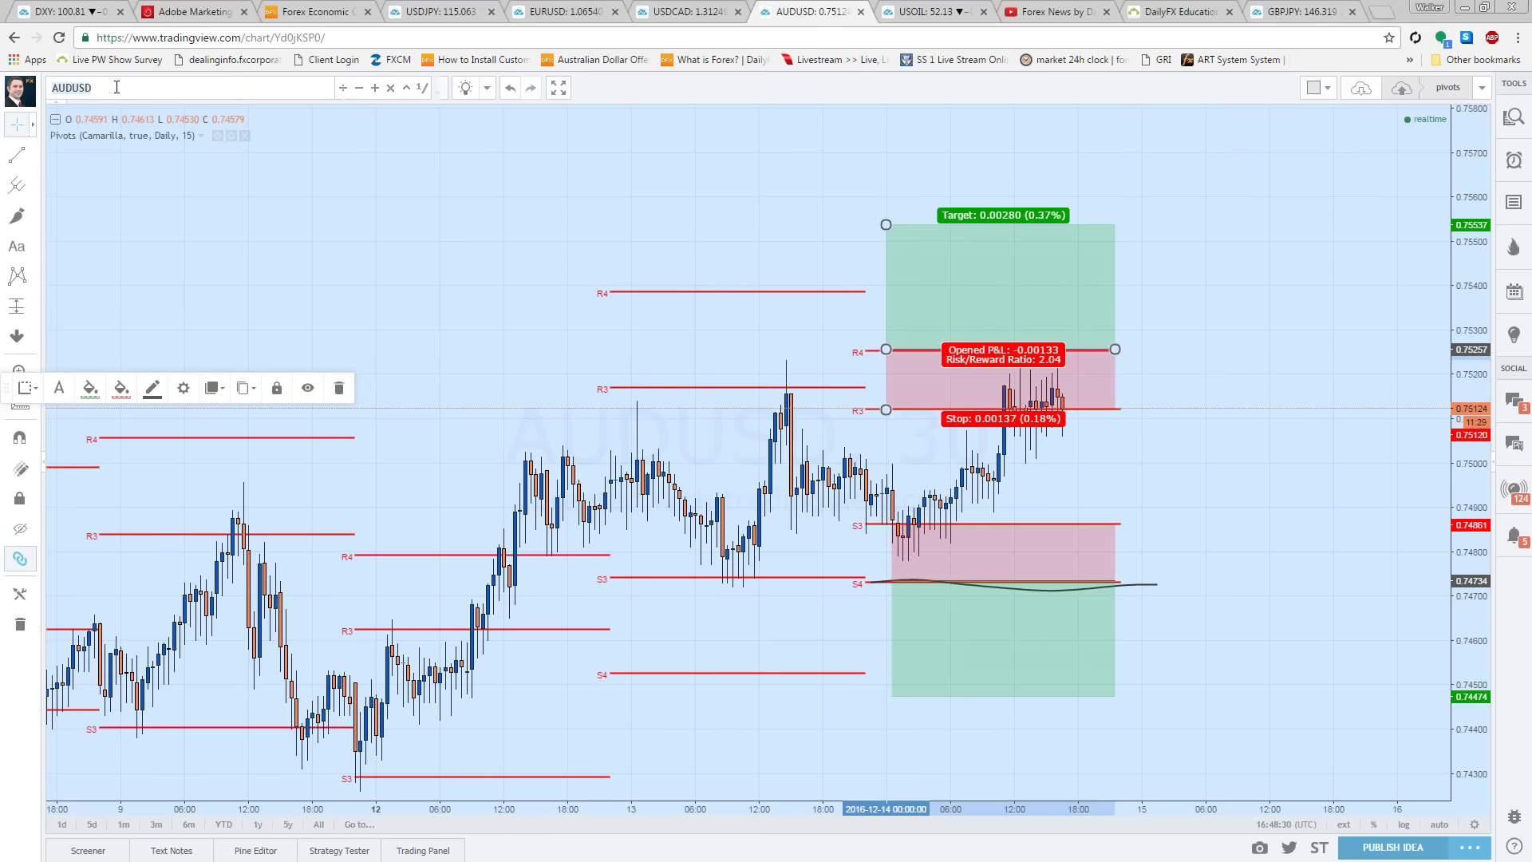
# Step: Switch the chart symbol to USDCAD, then move to the Forex Economic Calendar browser tab
pyautogui.click(116, 86)
pyautogui.write('UD')
pyautogui.press('BackSpace')
pyautogui.write('SDCAD')
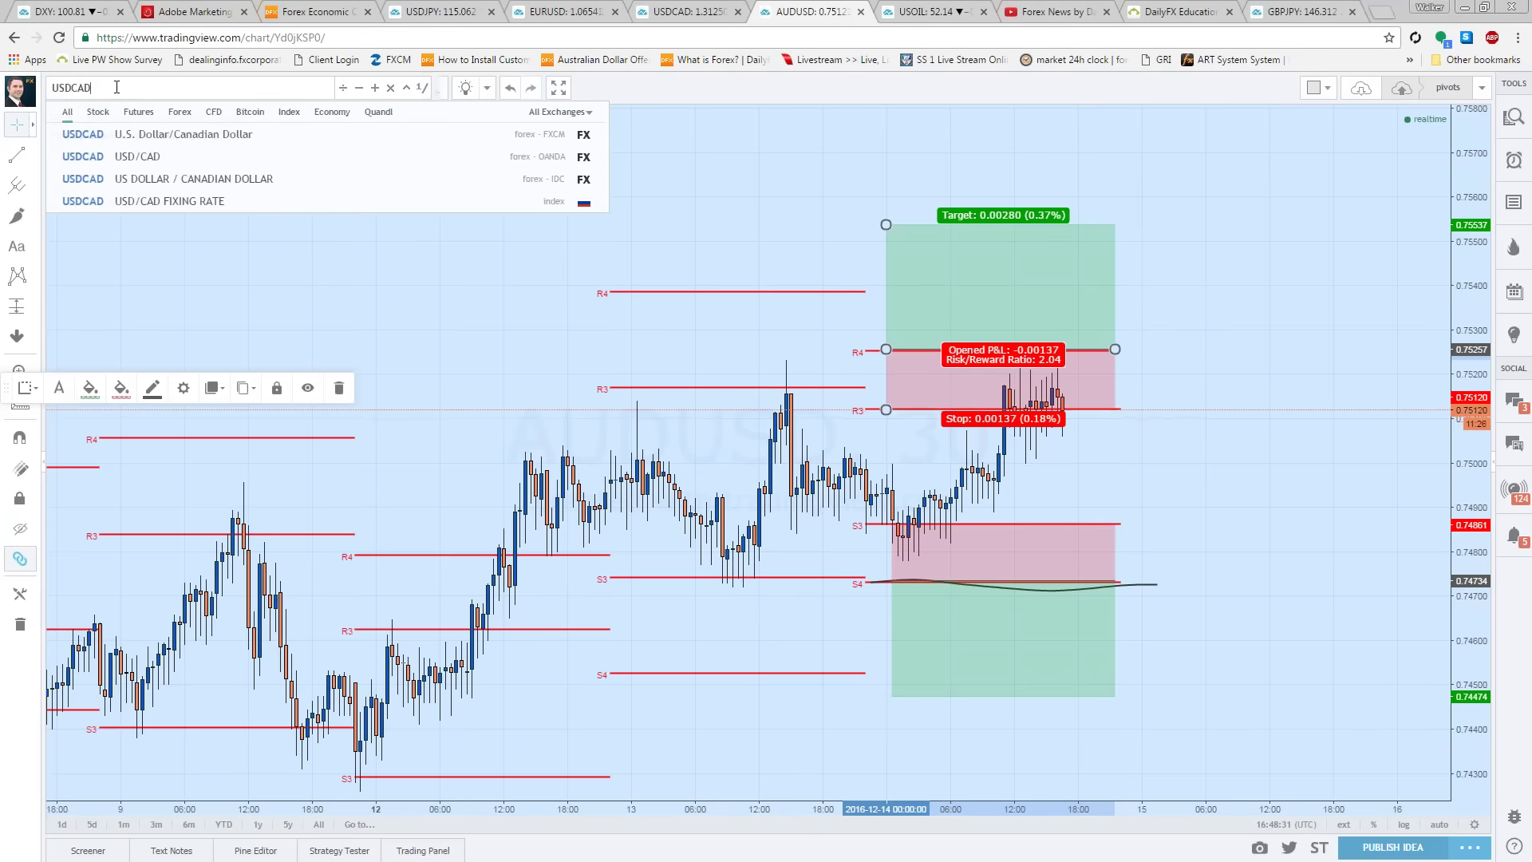
pyautogui.click(212, 191)
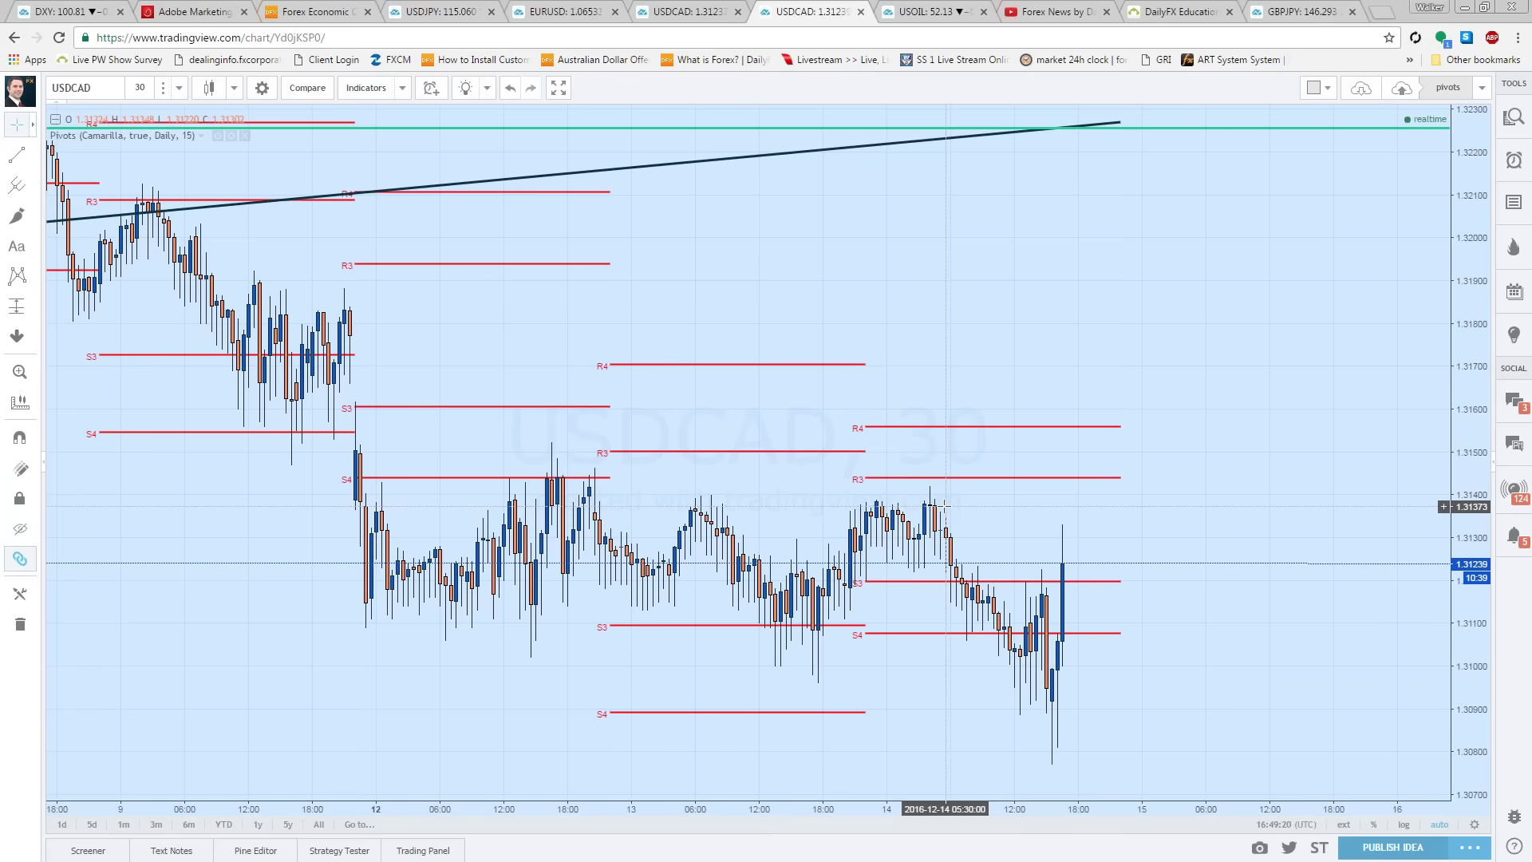
pyautogui.click(351, 9)
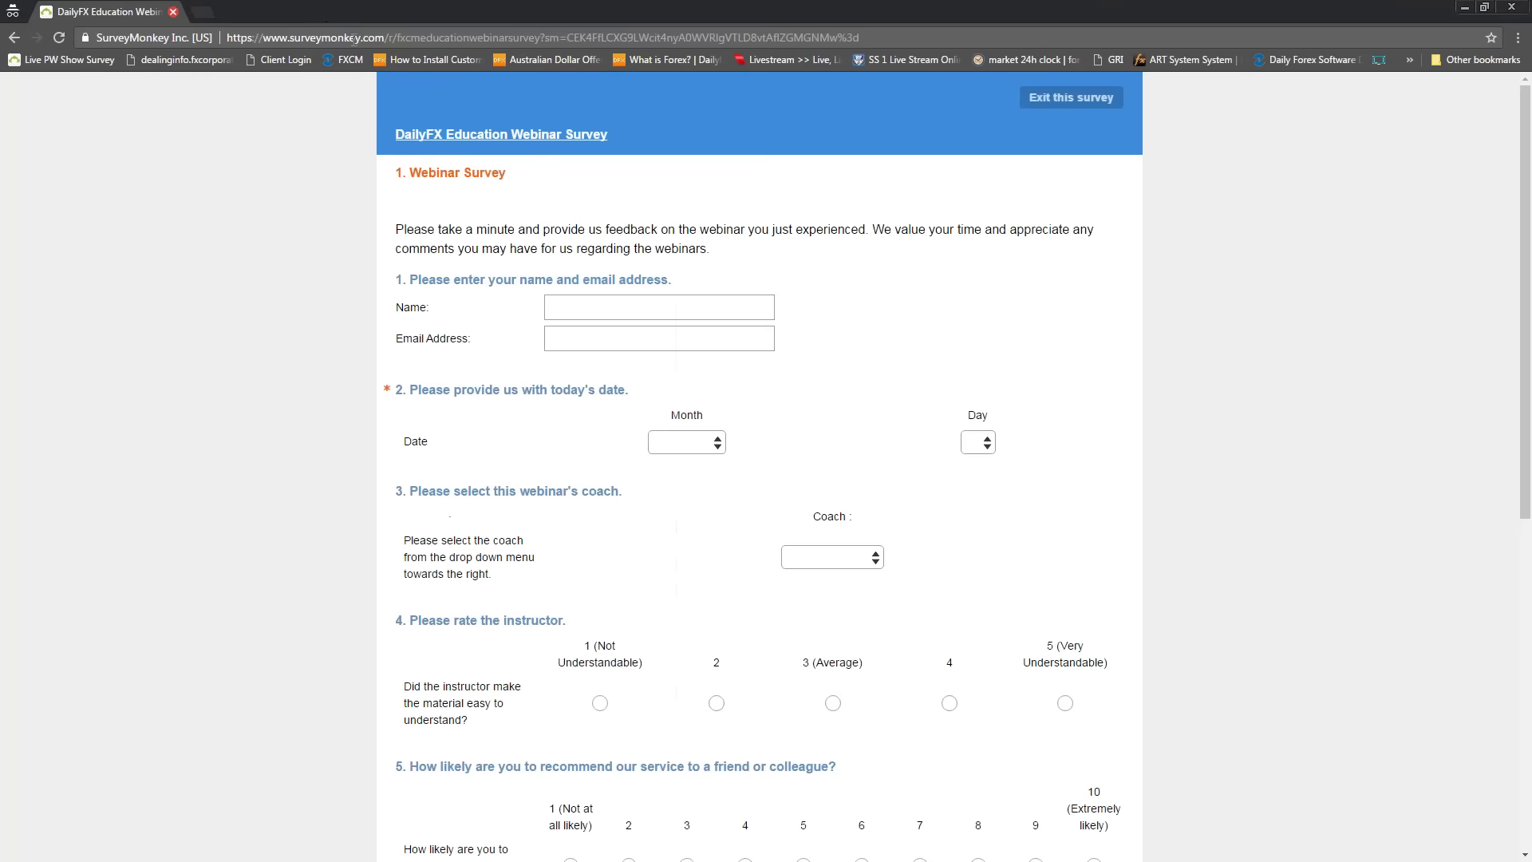
# Step: Copy the SurveyMonkey webinar survey page's web address
pyautogui.click(325, 37)
pyautogui.rightClick(323, 32)
pyautogui.click(375, 94)
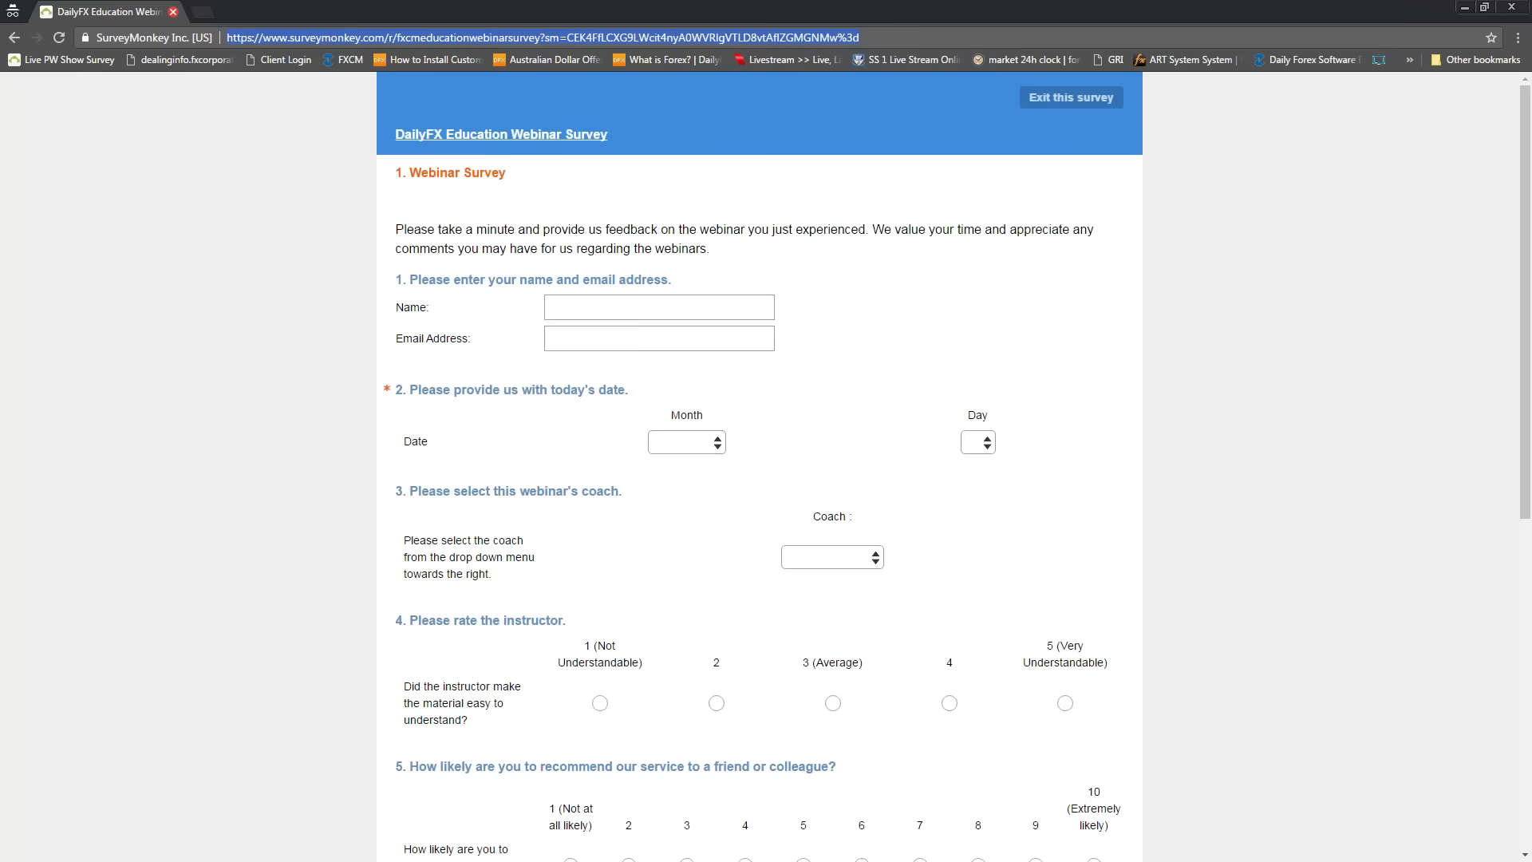
pyautogui.hotkey('alt', 'Tab')
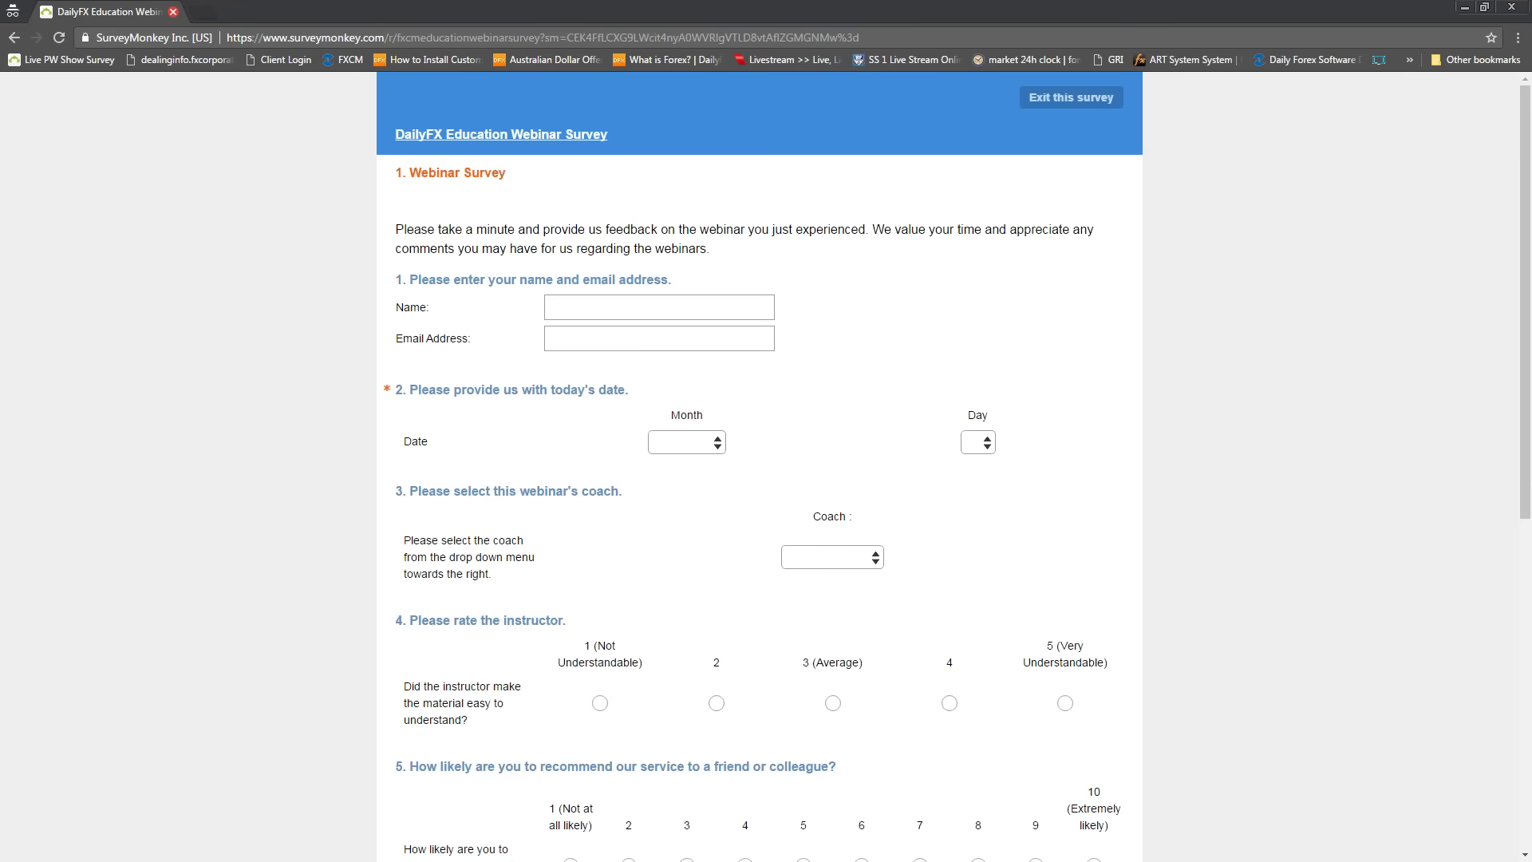
# Step: Choose the webinar's coach, start the future-topics answer, and submit the survey with Done
pyautogui.click(844, 558)
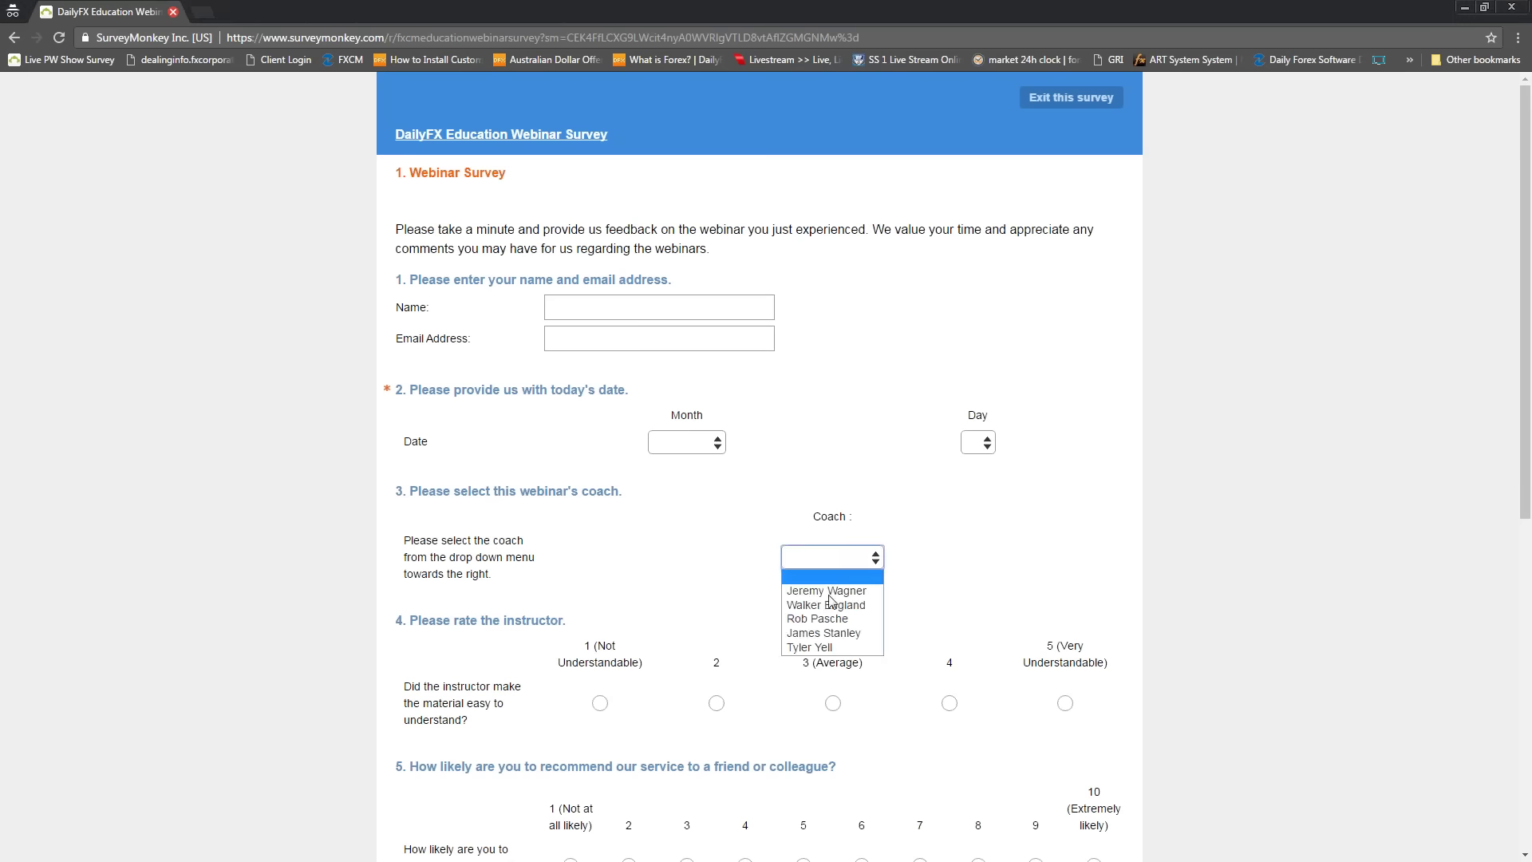
pyautogui.click(827, 604)
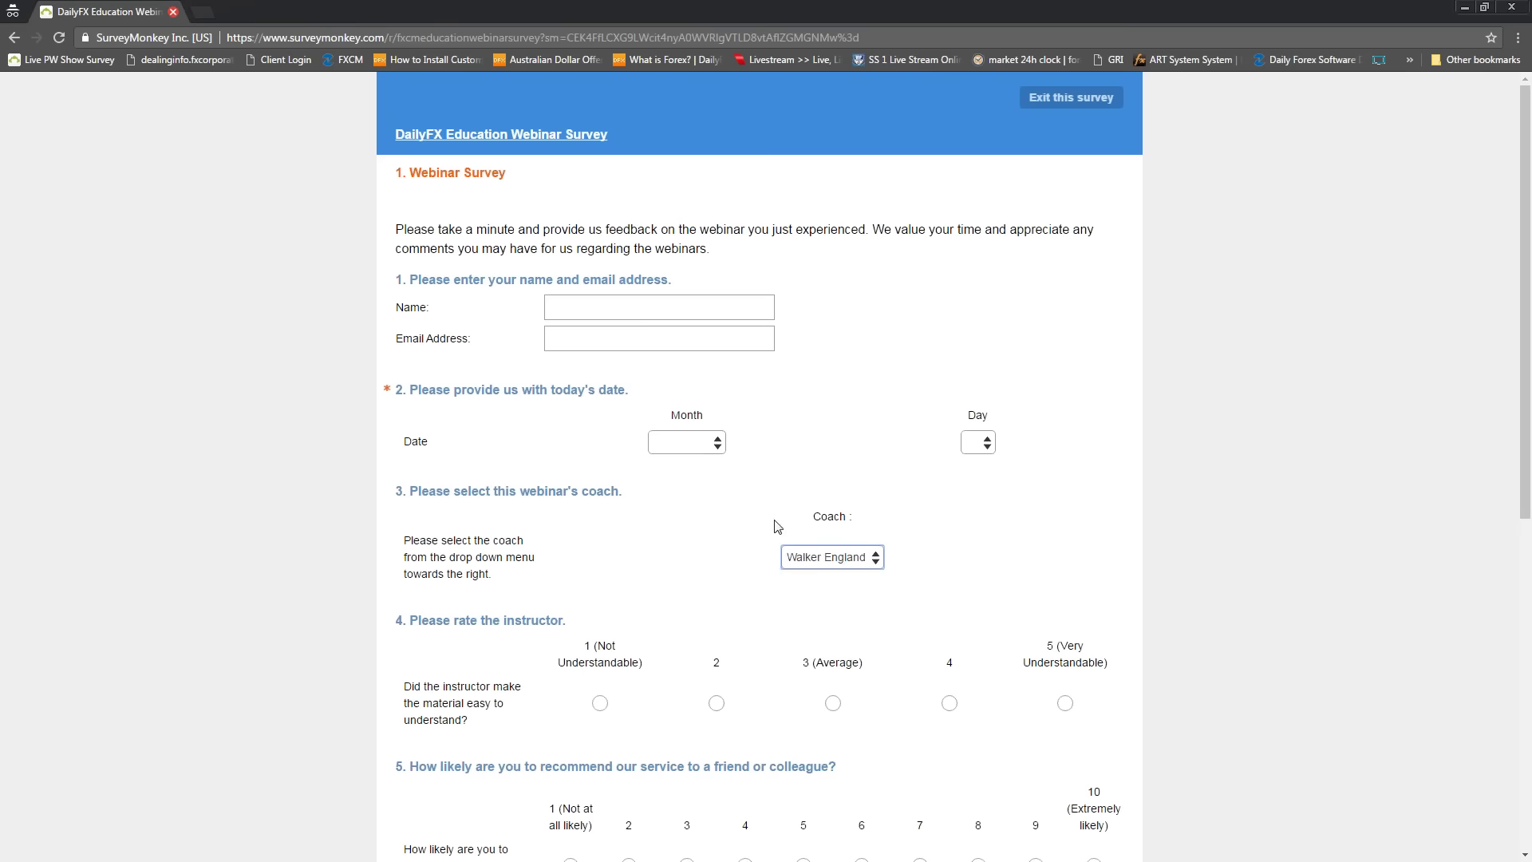
pyautogui.scroll(-7, 575, 468)
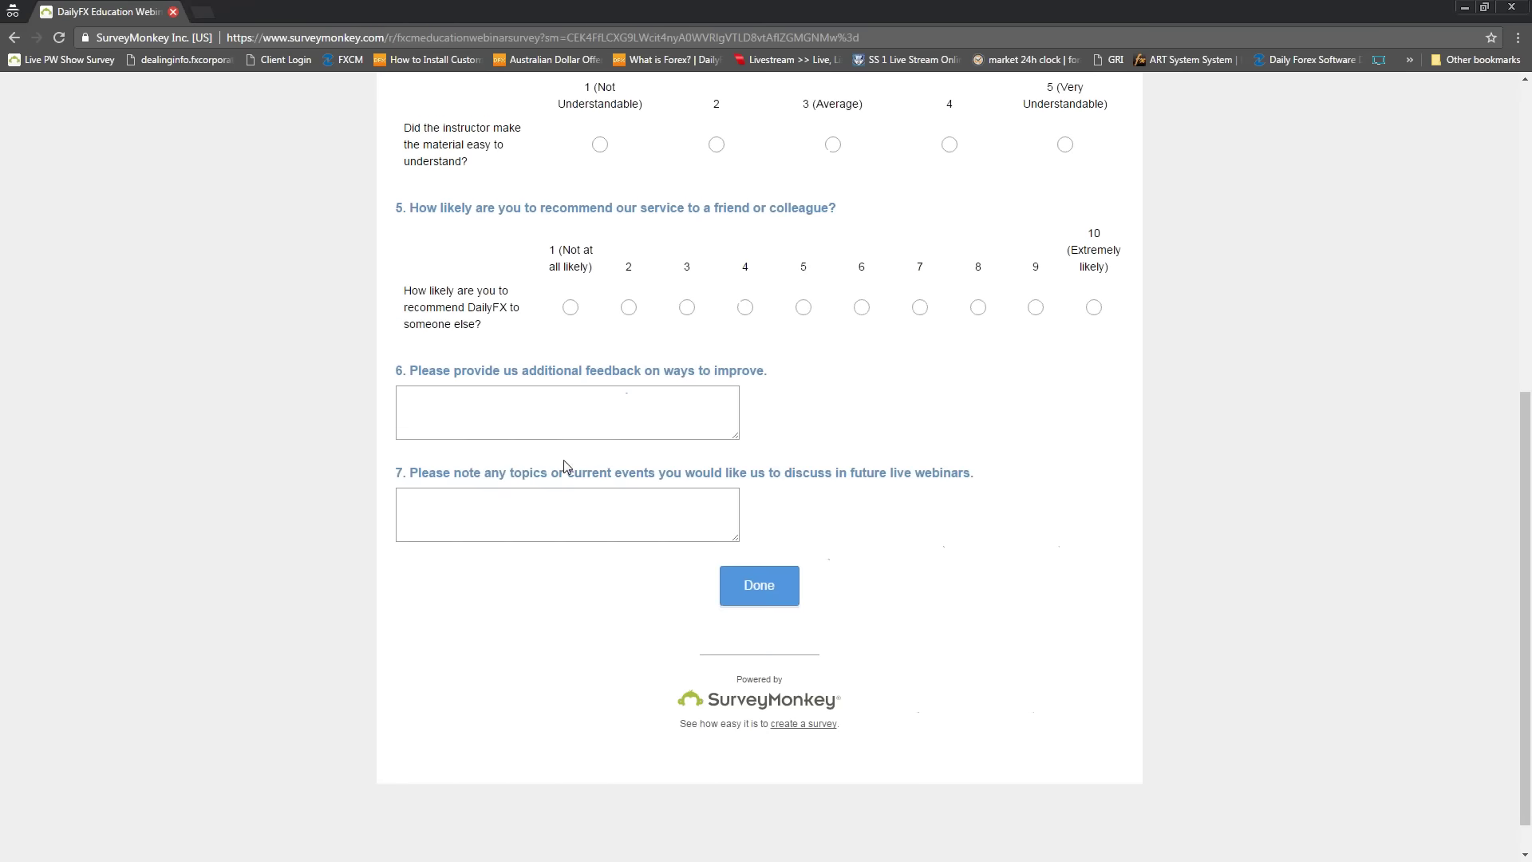
pyautogui.click(687, 515)
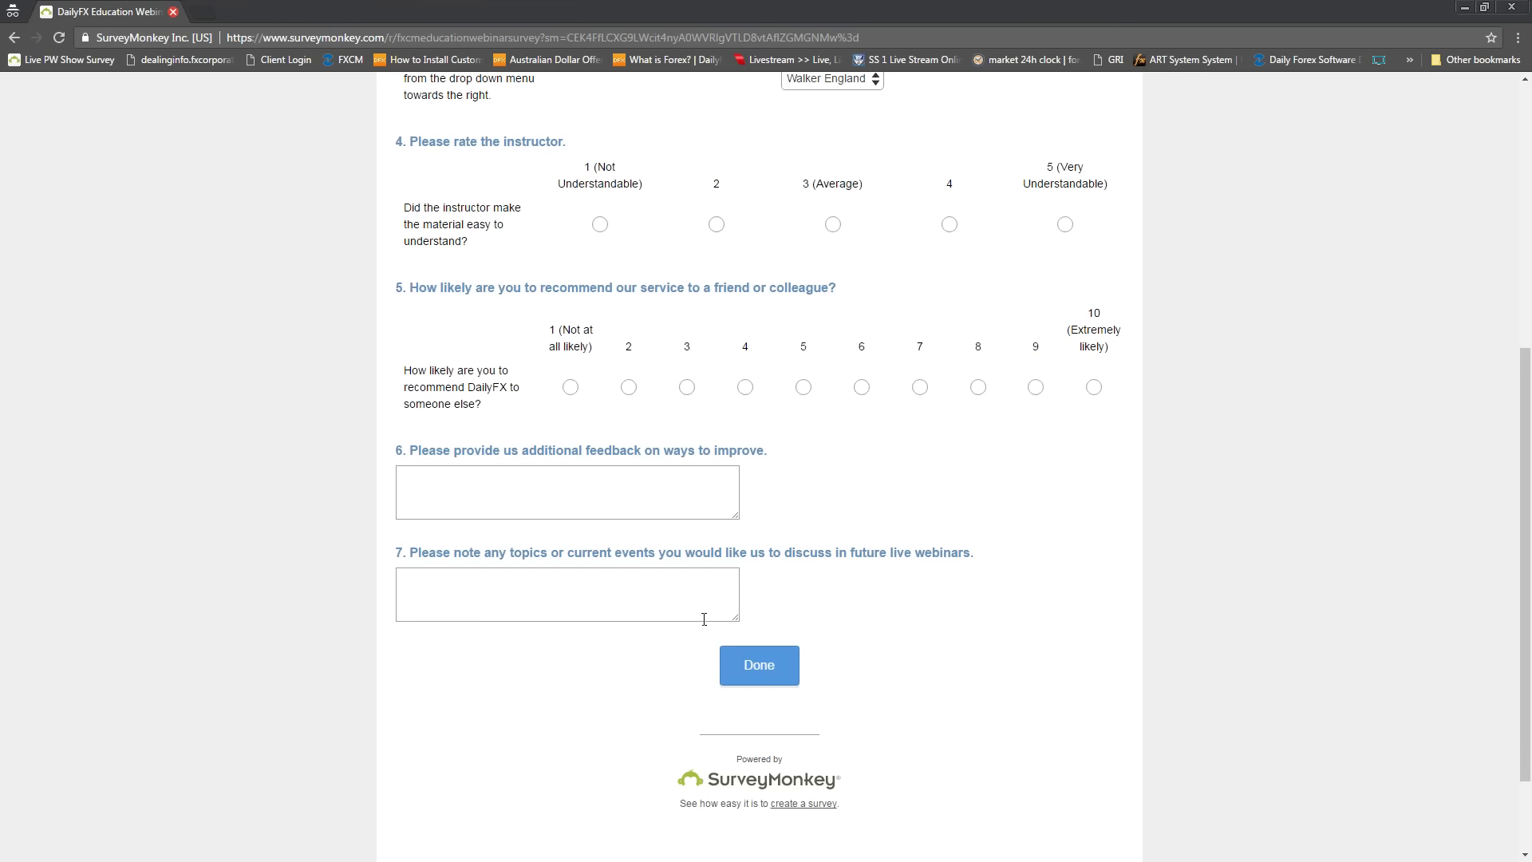
pyautogui.click(724, 674)
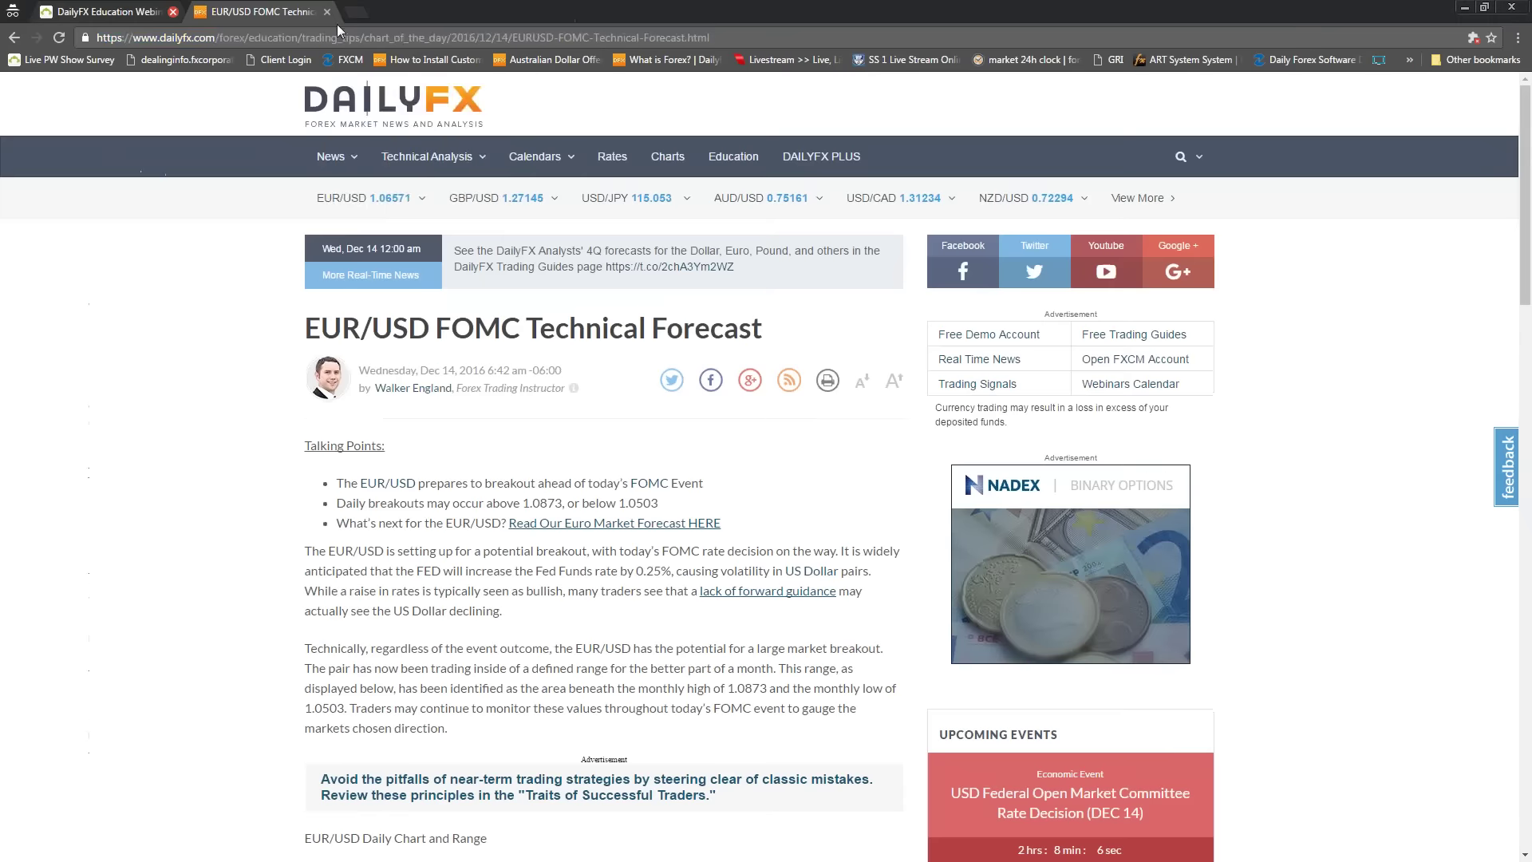
# Step: Copy the EUR/USD FOMC Technical Forecast article's web address
pyautogui.click(327, 37)
pyautogui.rightClick(327, 38)
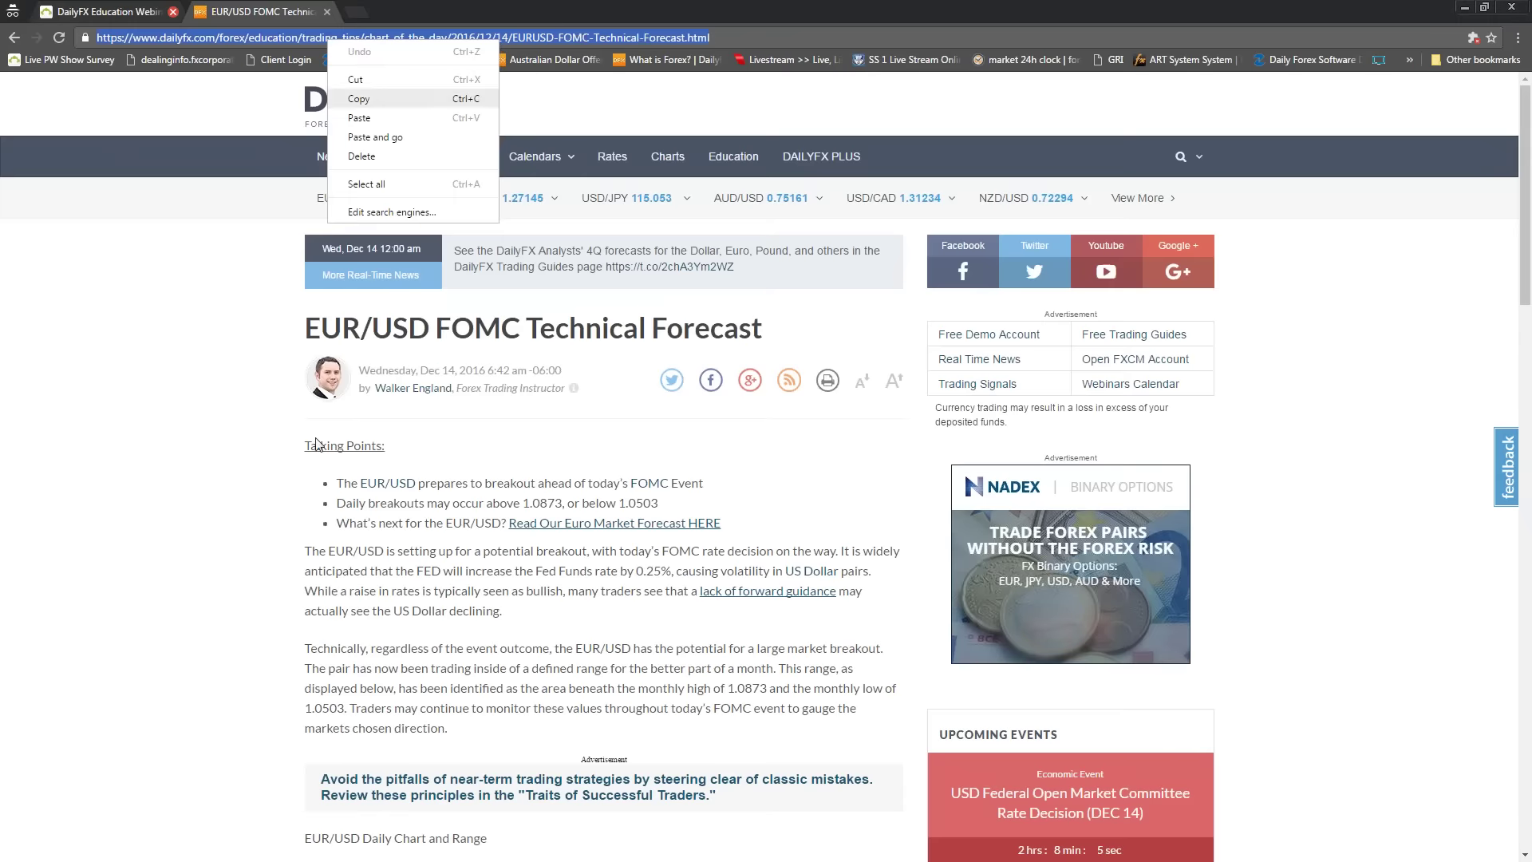
pyautogui.click(376, 102)
# Step: Scroll to the article's pivots chart, then open the Forex News by DailyFX YouTube channel in a new tab
pyautogui.scroll(-5, 620, 586)
pyautogui.scroll(-8, 467, 511)
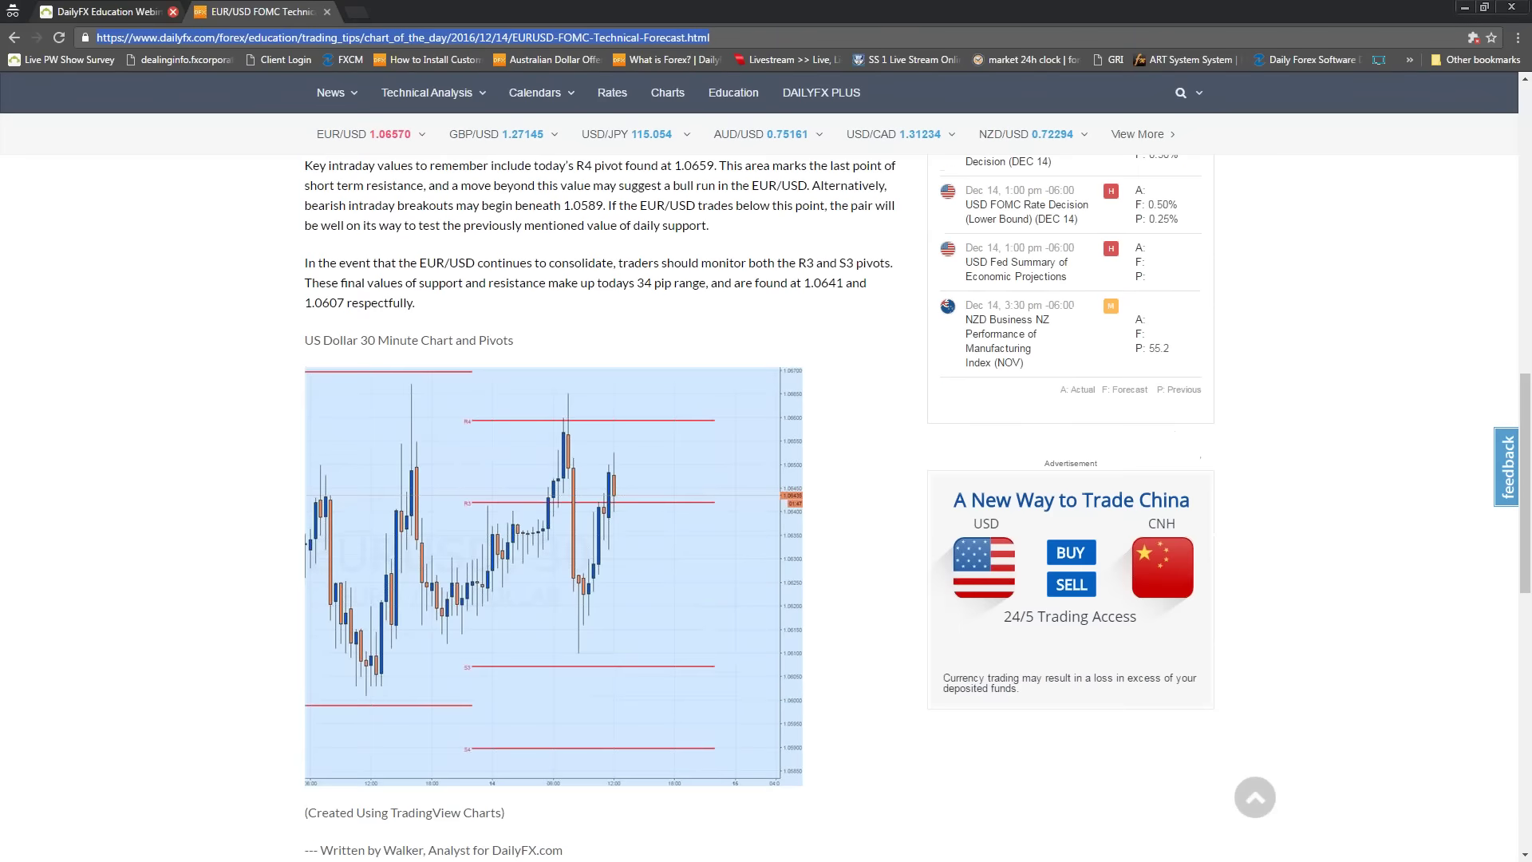
pyautogui.hotkey('alt', 'Tab')
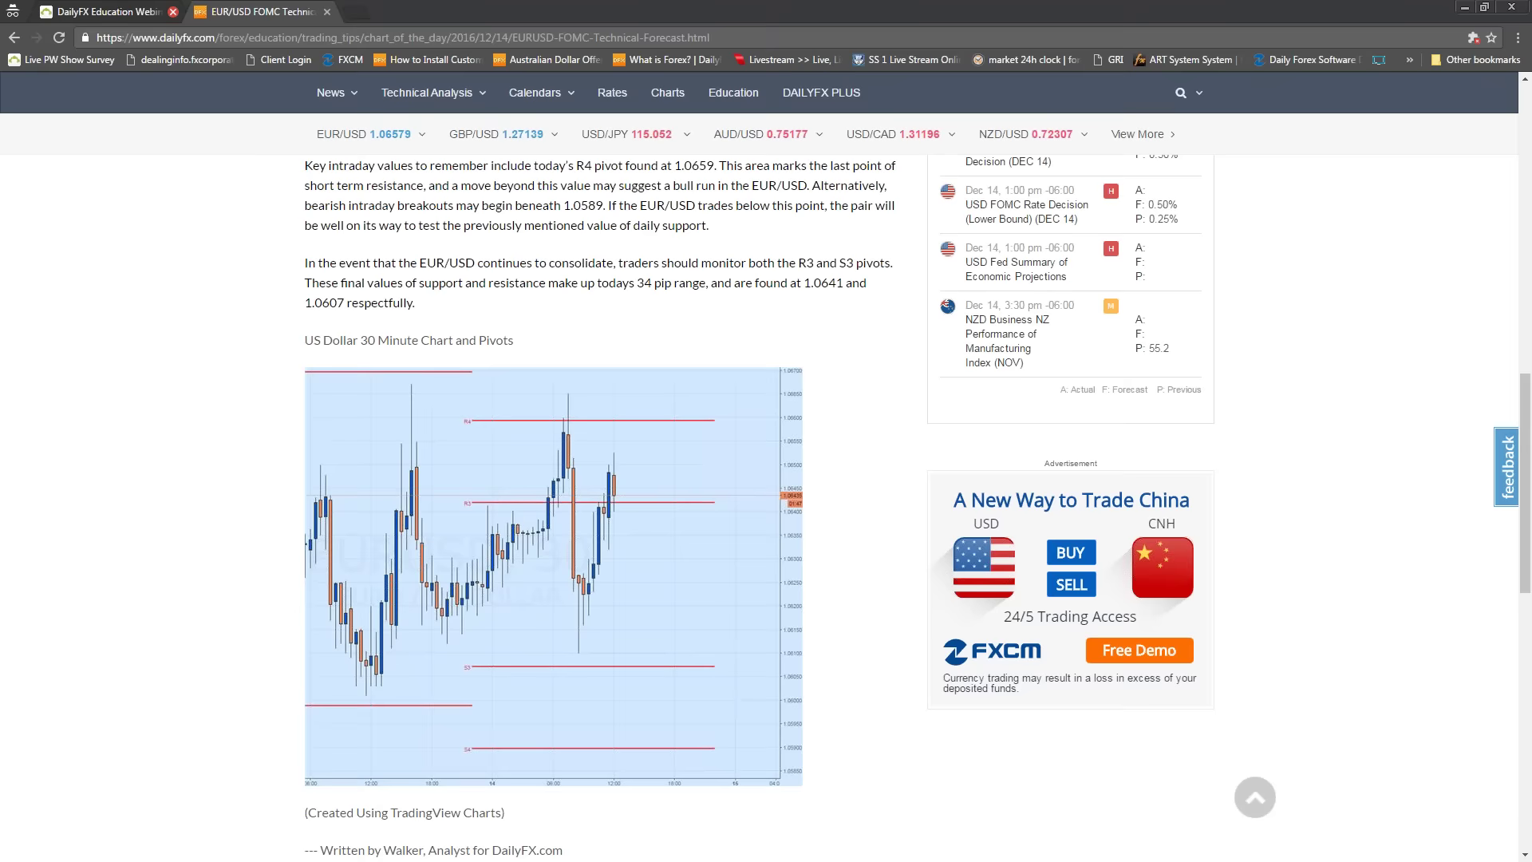
pyautogui.hotkey('ctrl', 'shift', 't')
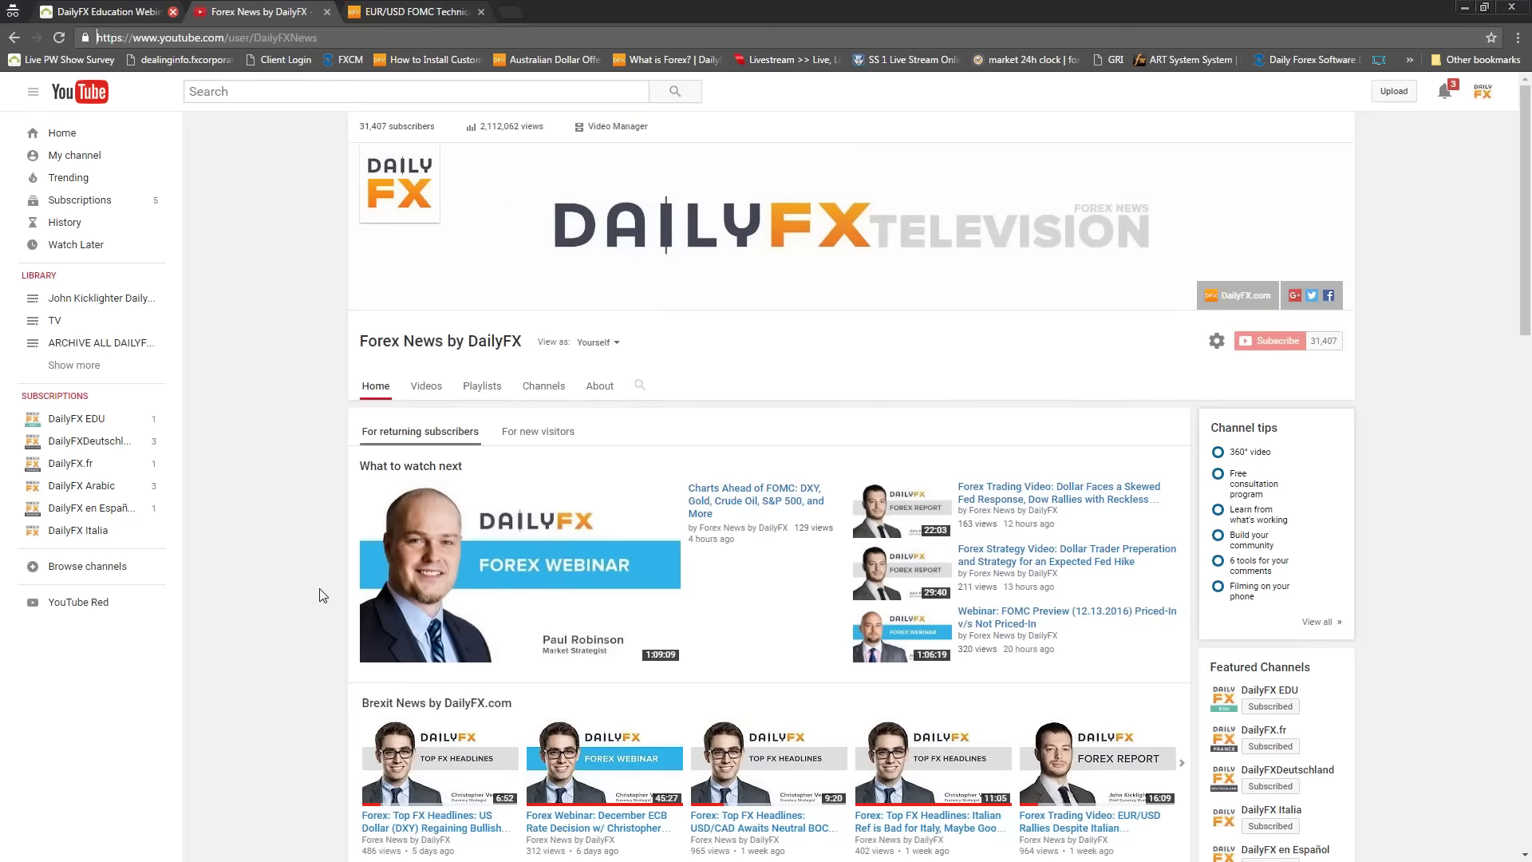
# Step: Scroll the DailyFX YouTube channel page and copy its web address from the address bar
pyautogui.scroll(-5, 318, 595)
pyautogui.scroll(-2, 317, 600)
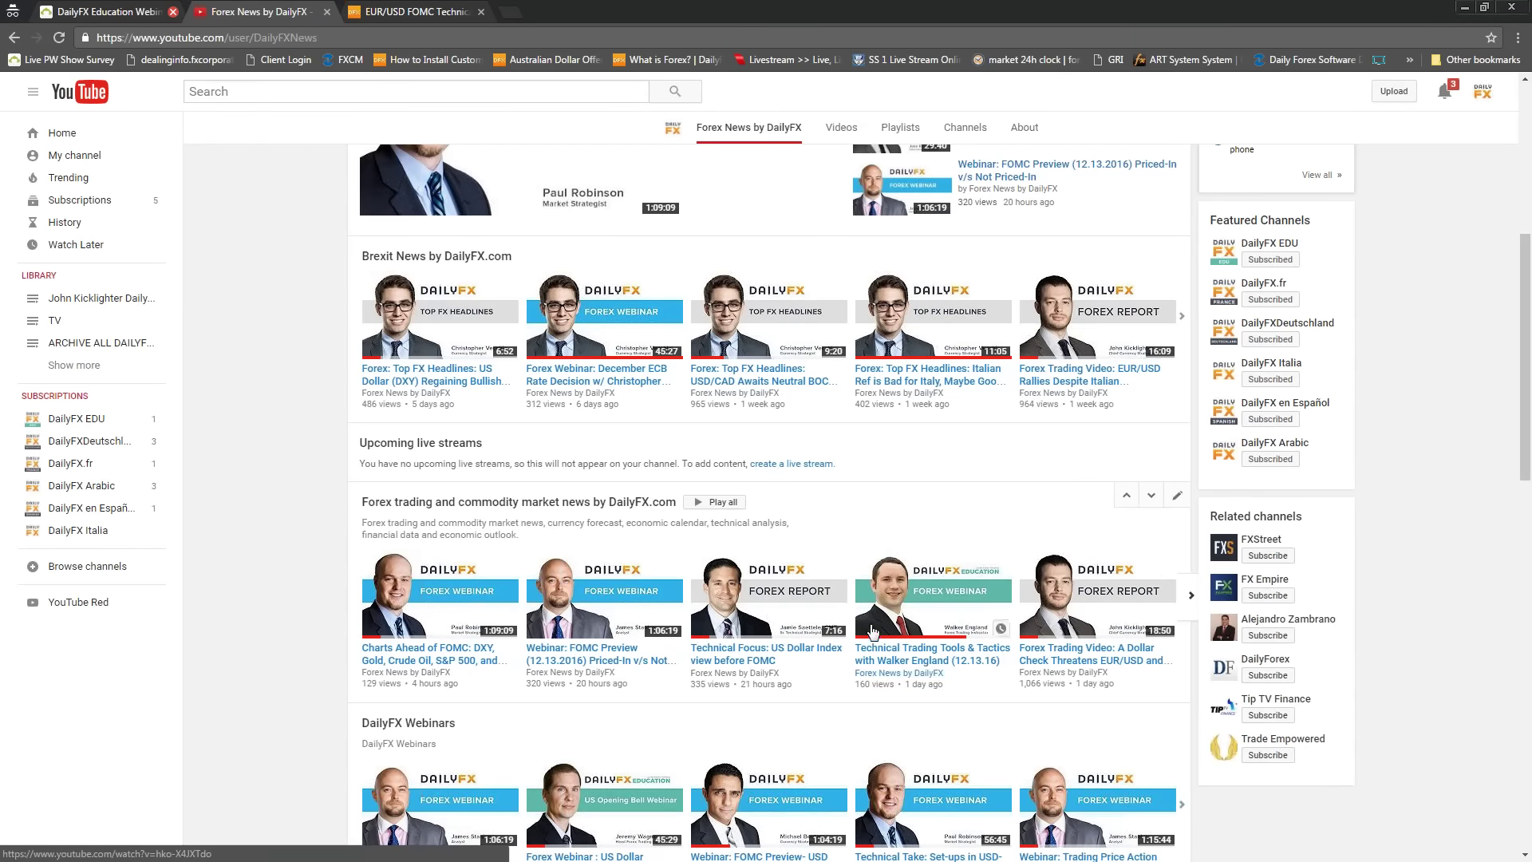
pyautogui.scroll(-1, 872, 641)
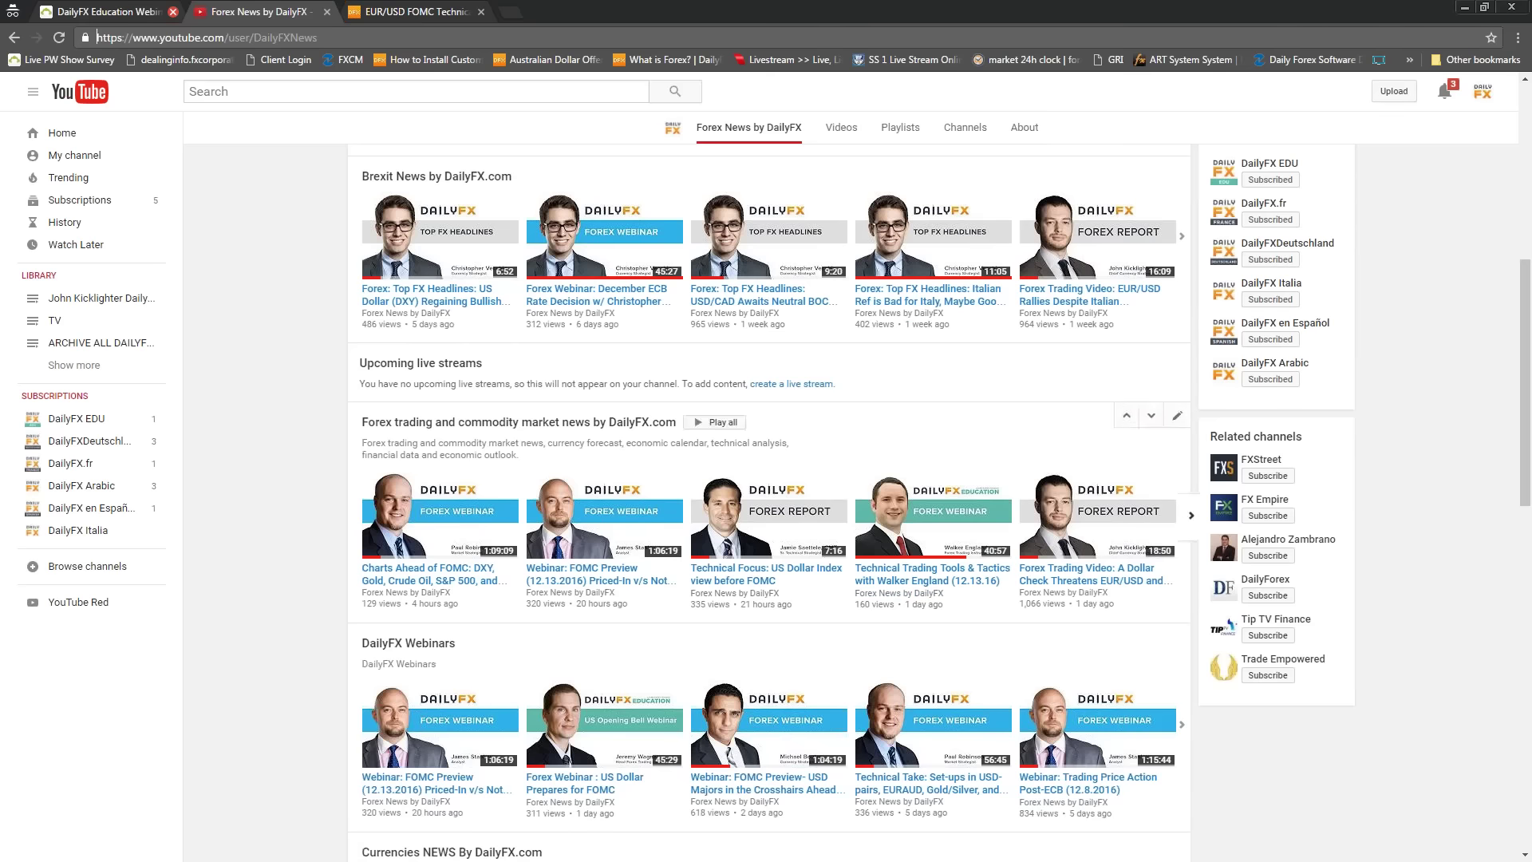
pyautogui.rightClick(279, 38)
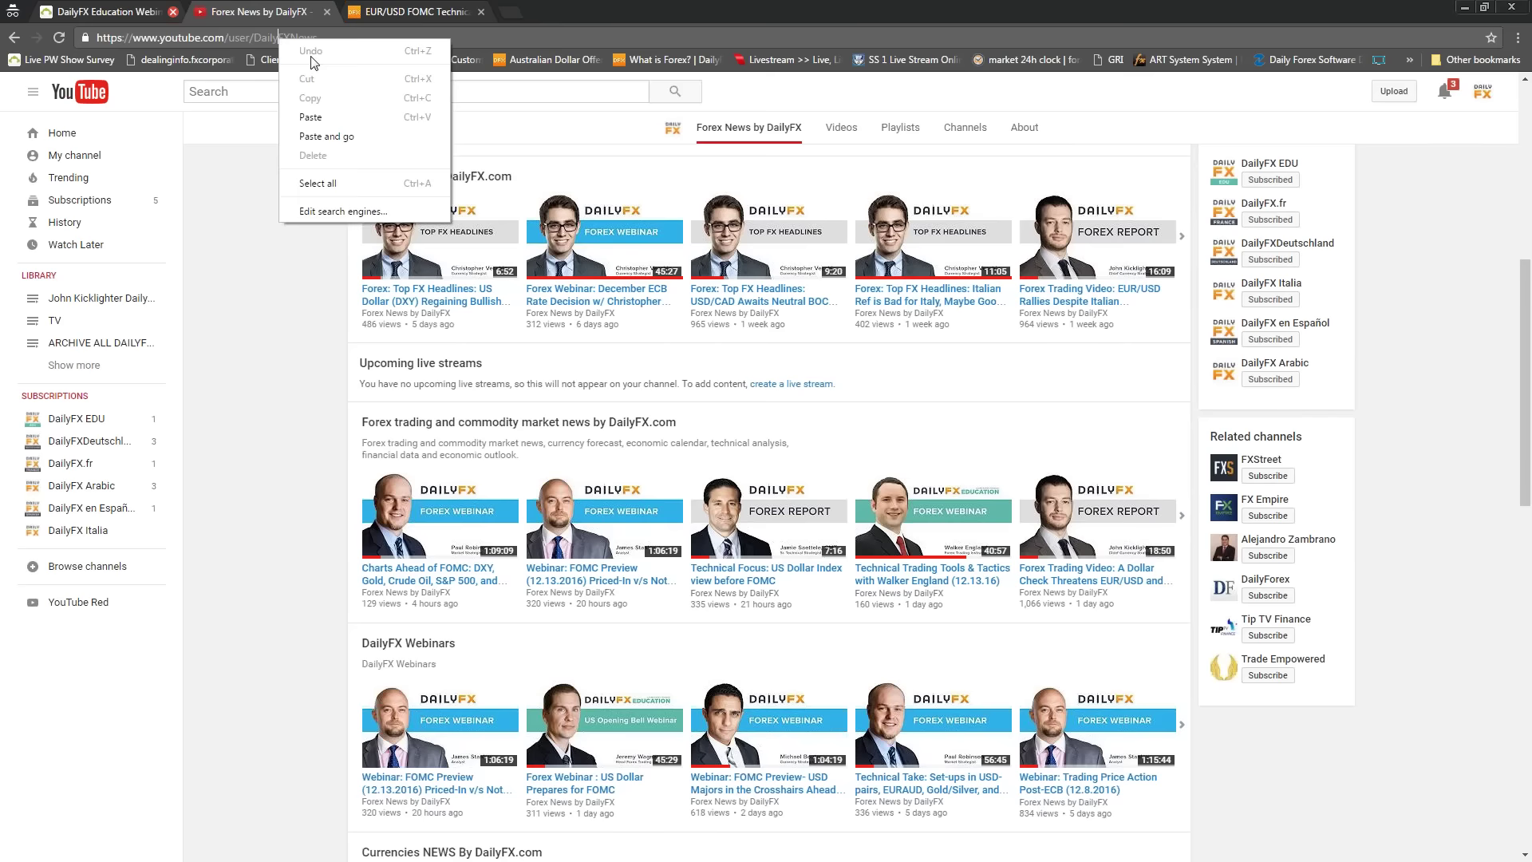
pyautogui.doubleClick(239, 37)
pyautogui.rightClick(244, 39)
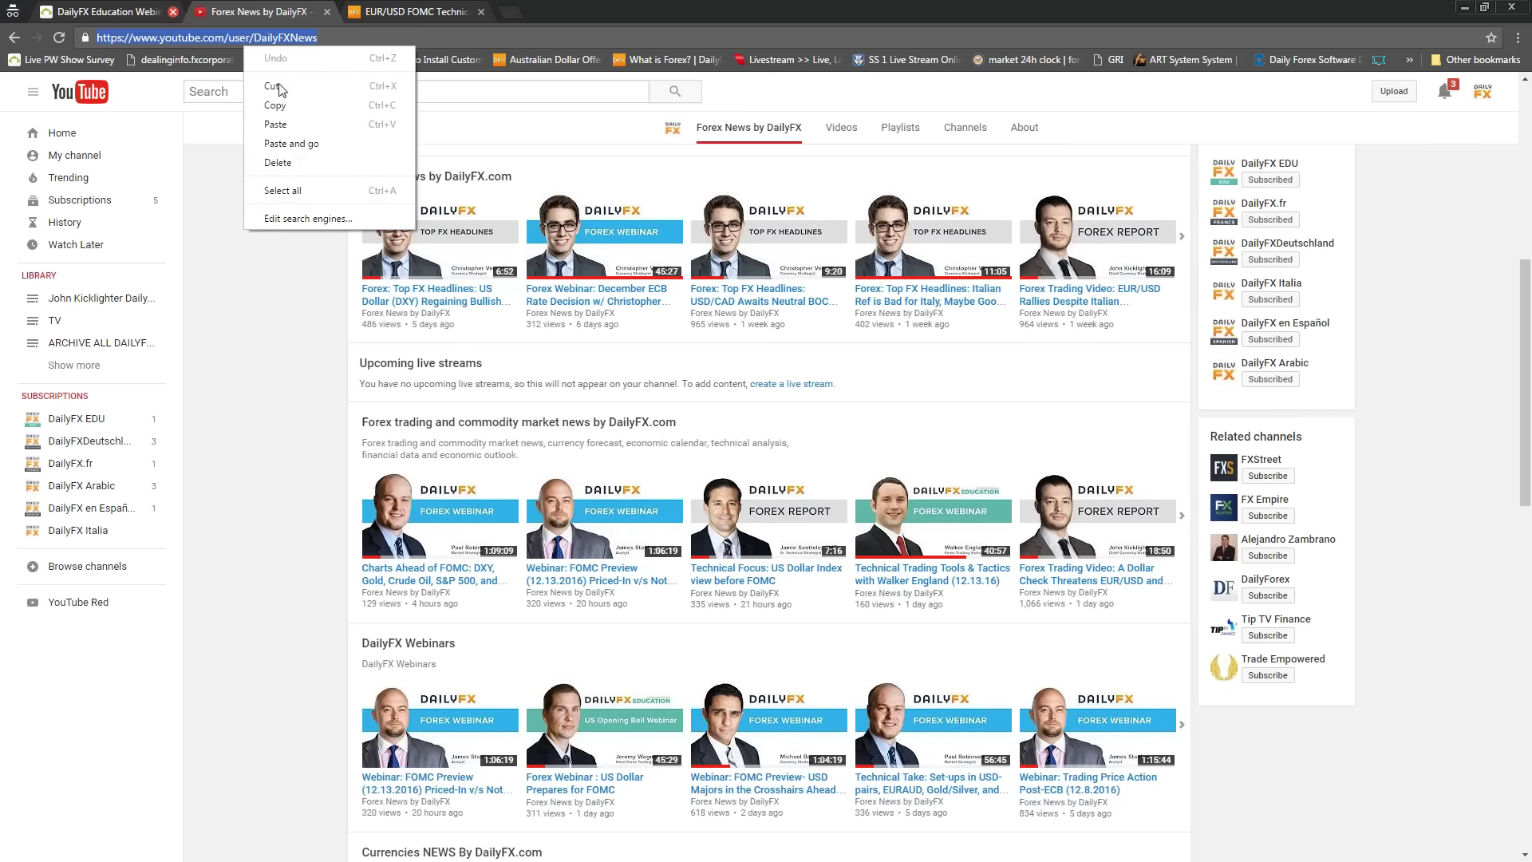
pyautogui.click(283, 113)
# Step: Return to the EUR/USD FOMC Technical Forecast article and open DailyFX's Economic Calendar
pyautogui.hotkey('alt', 'Tab')
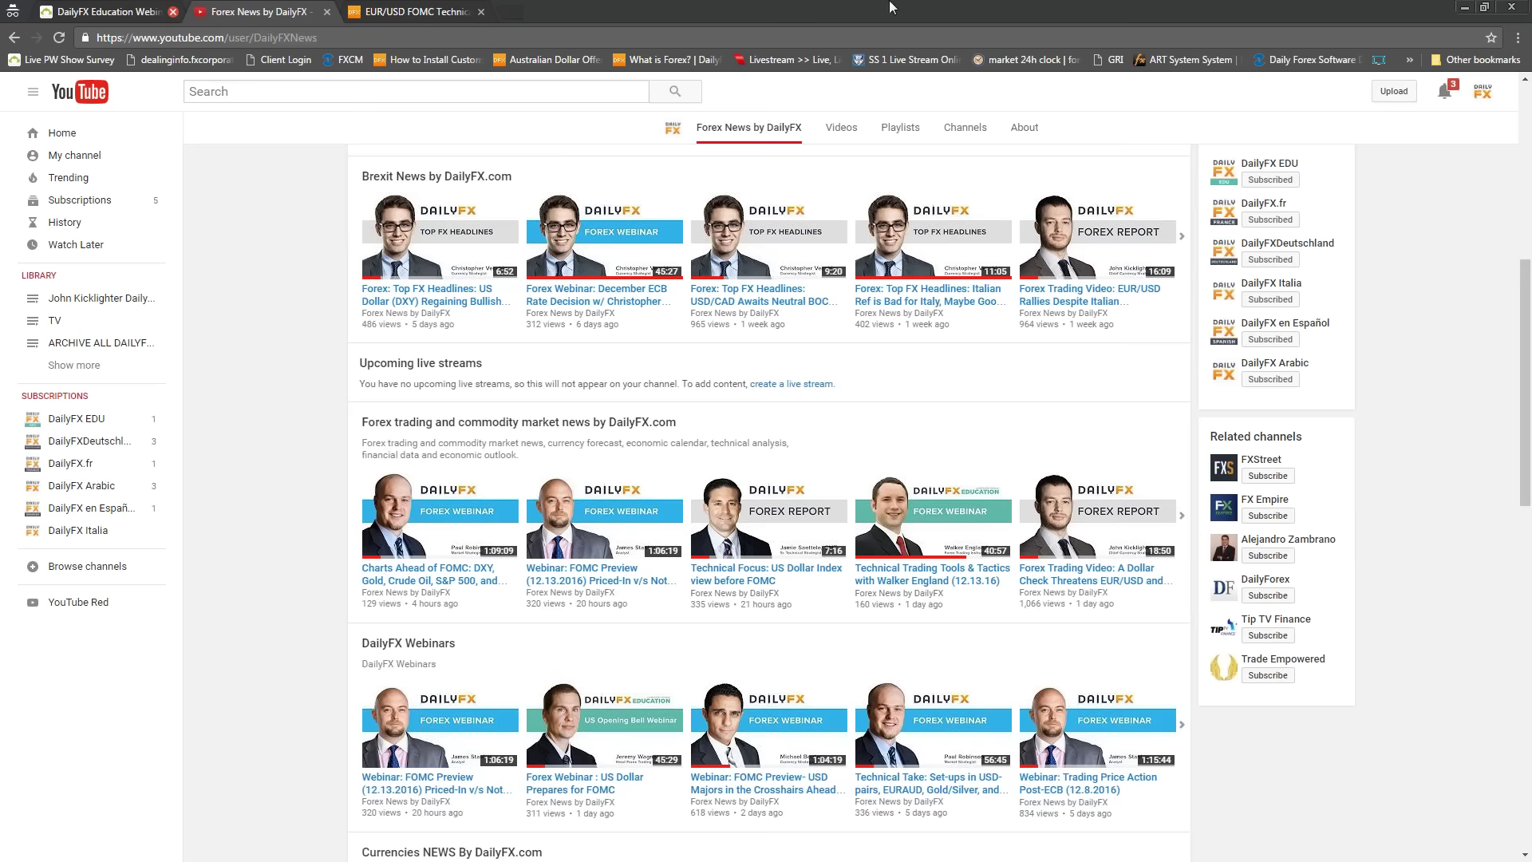
pyautogui.click(622, 7)
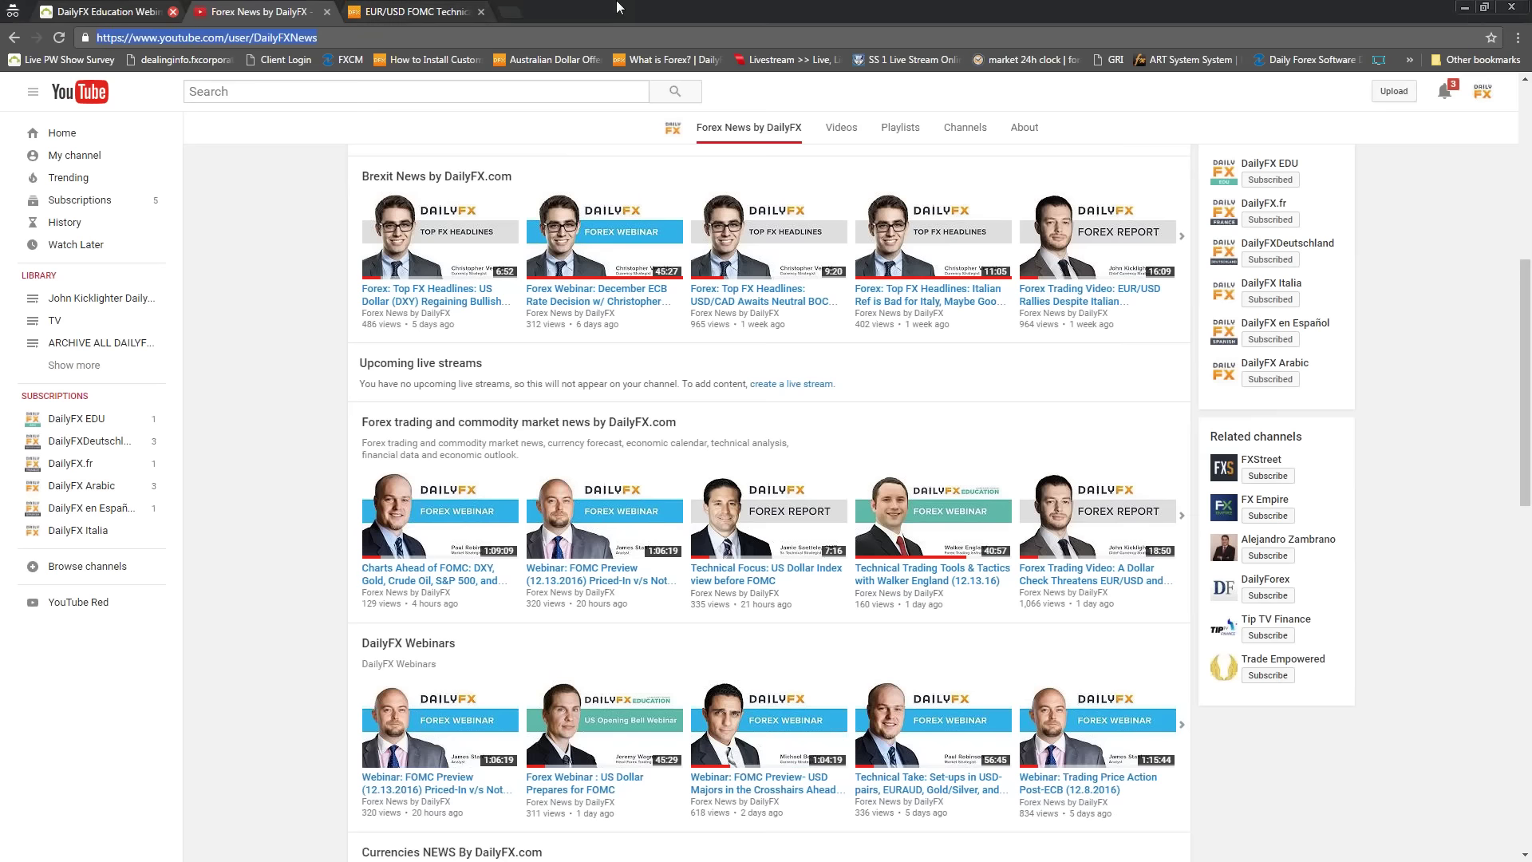
pyautogui.click(426, 10)
pyautogui.click(528, 94)
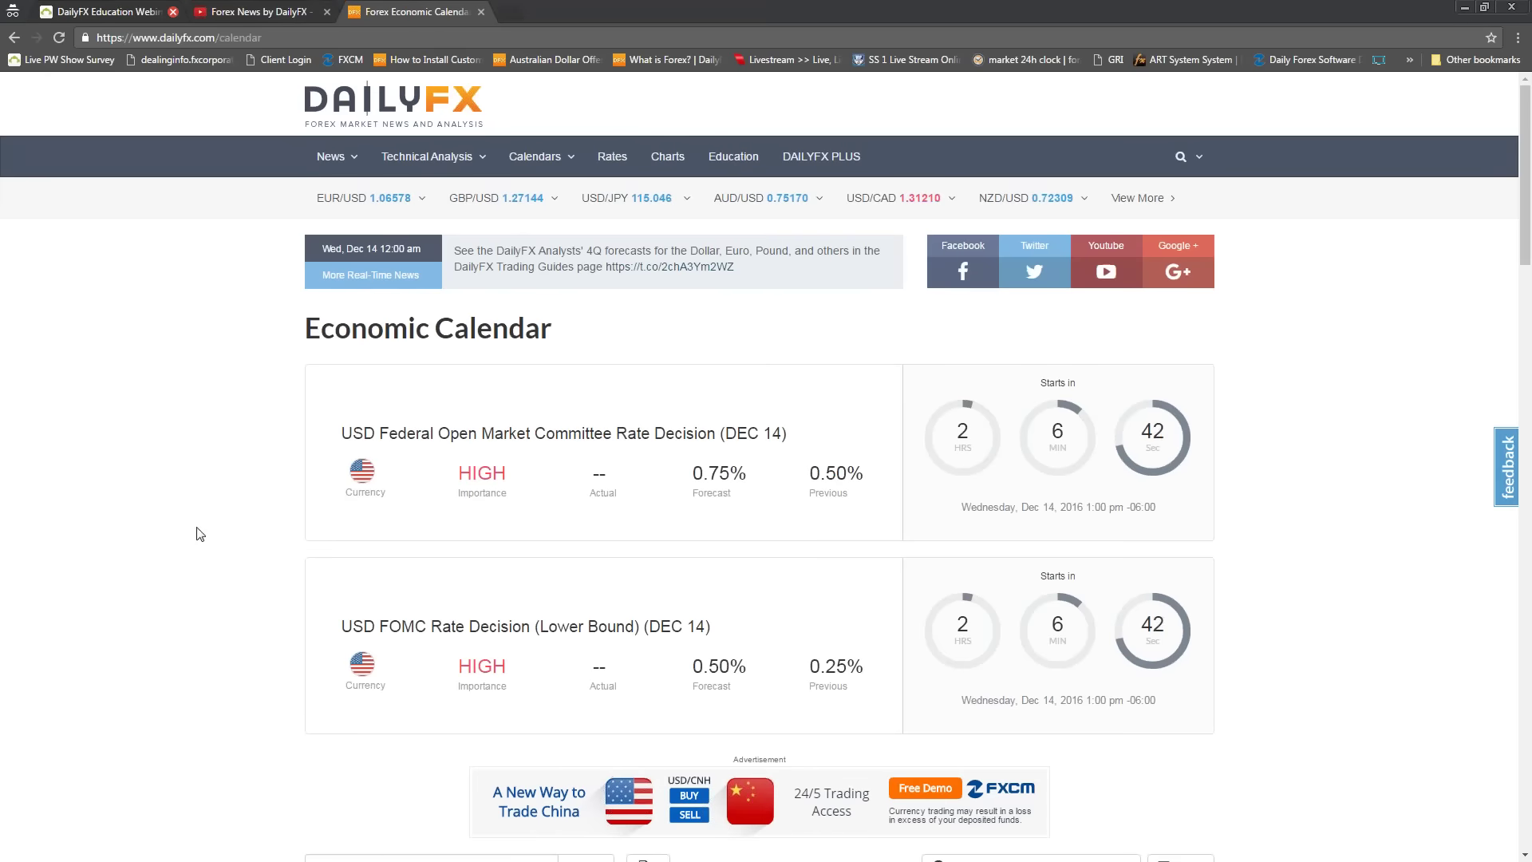
# Step: Browse the Economic Calendar, then switch to the Webinars Calendar from the Calendars menu
pyautogui.scroll(-2, 192, 399)
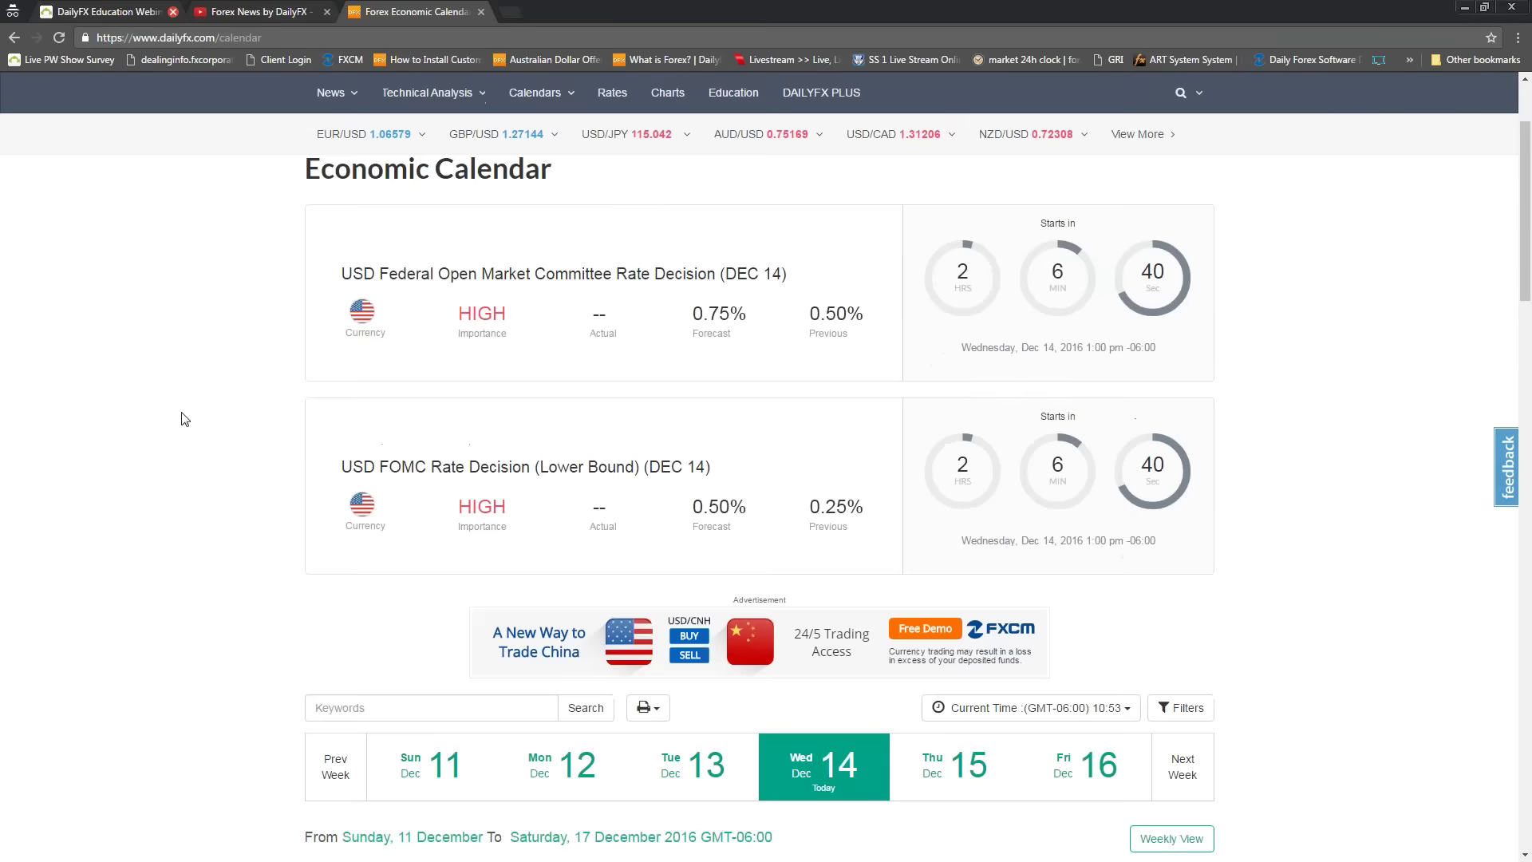
pyautogui.scroll(2, 199, 351)
pyautogui.moveTo(523, 162)
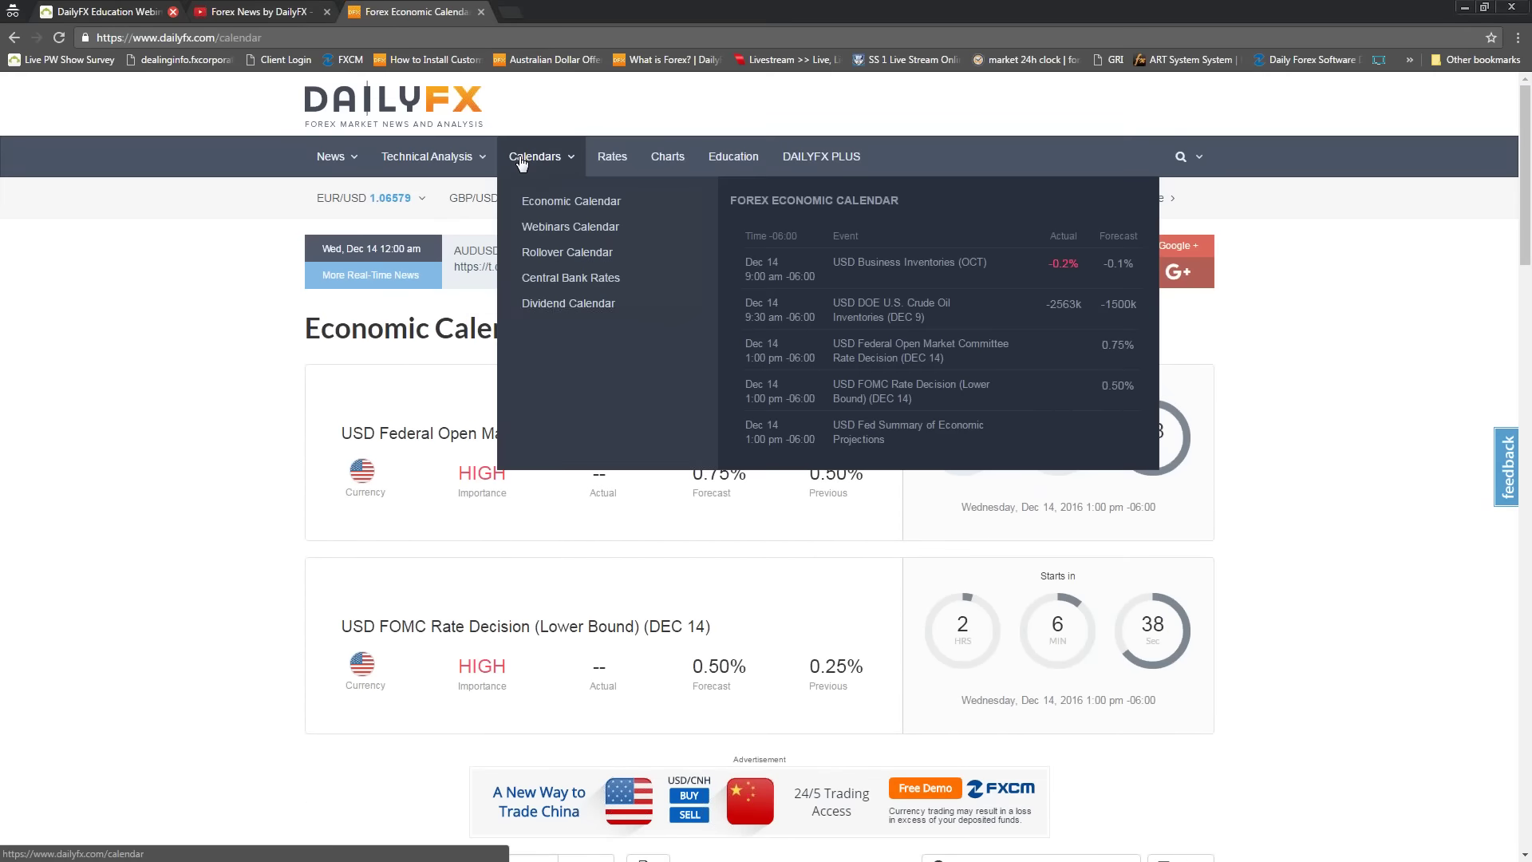
pyautogui.click(565, 230)
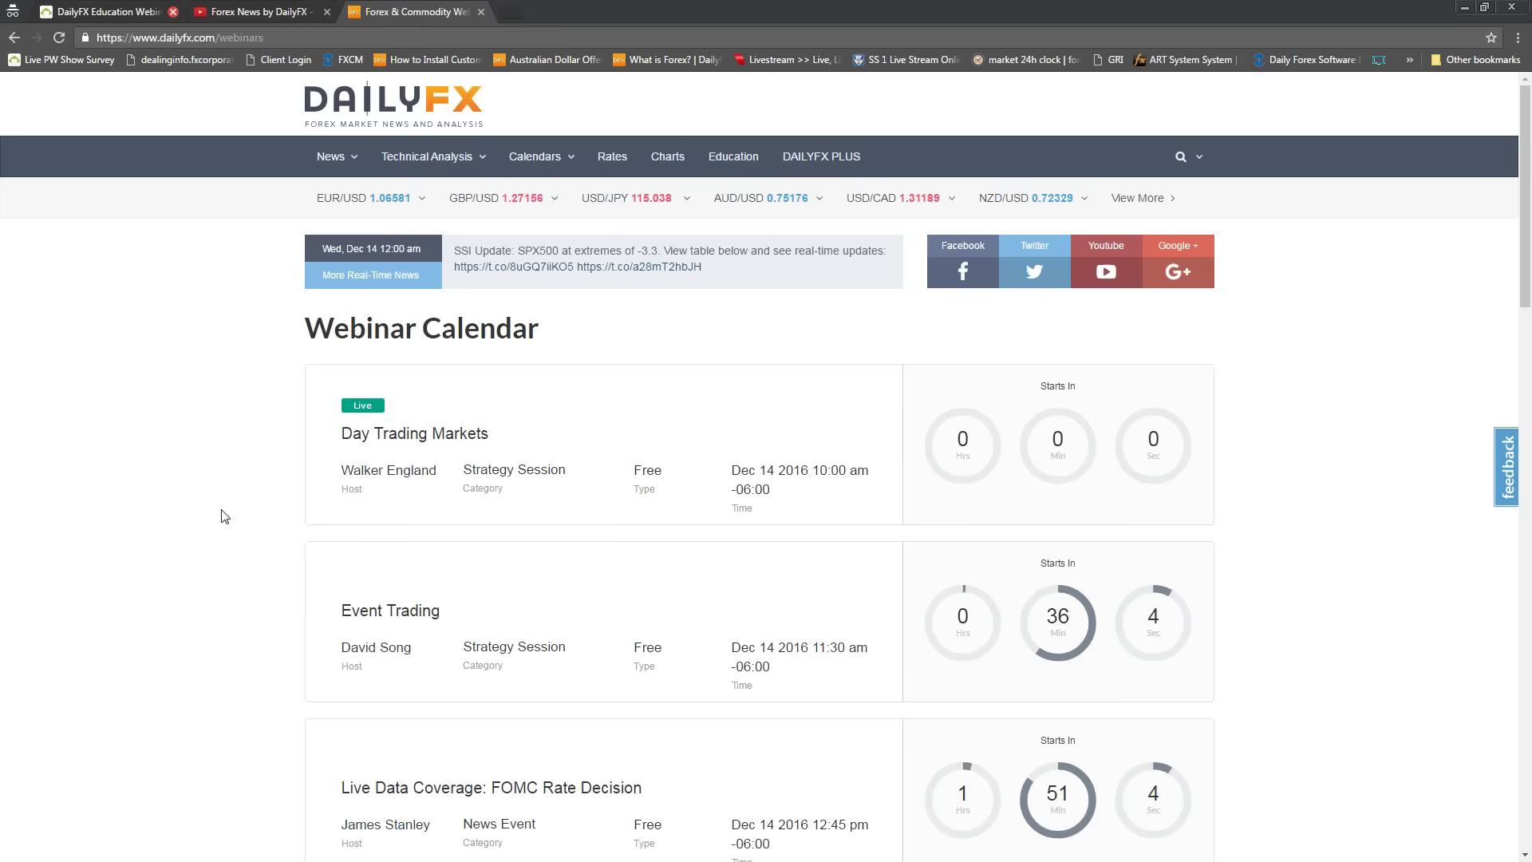
pyautogui.scroll(-1, 171, 482)
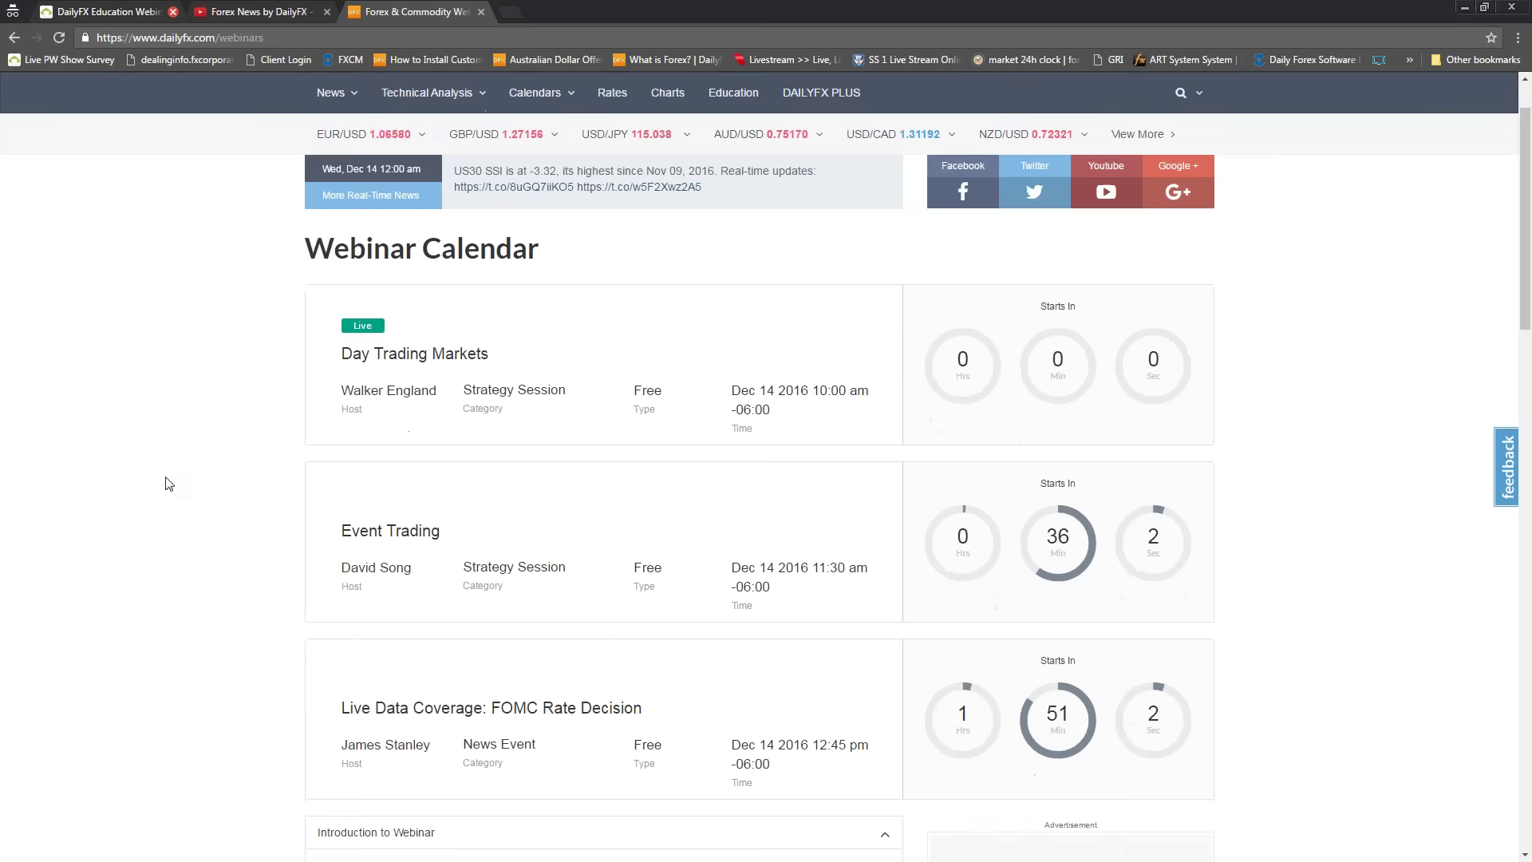
pyautogui.scroll(-2, 168, 483)
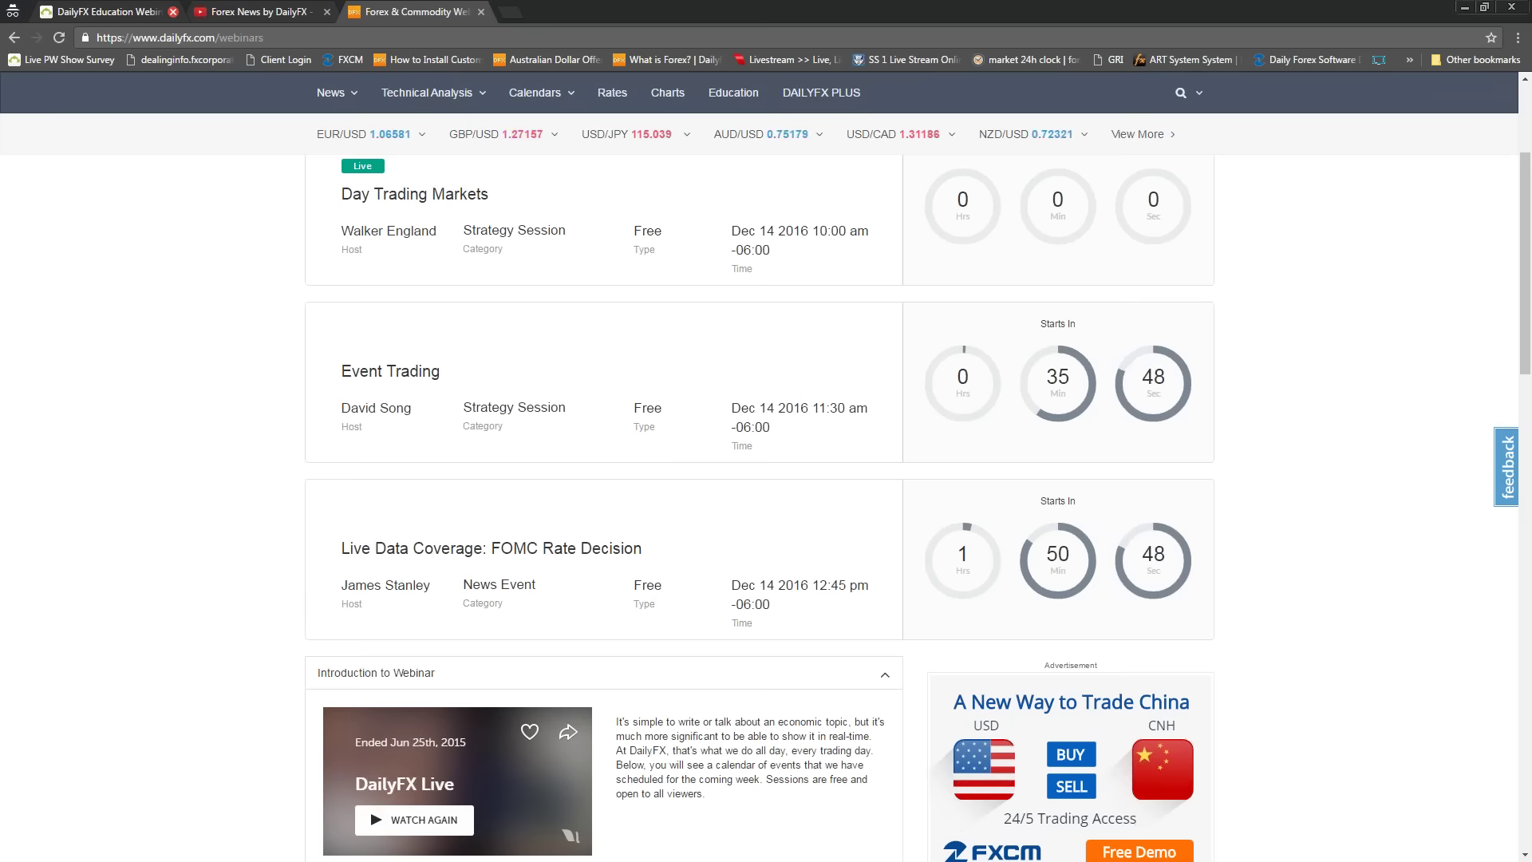
pyautogui.scroll(1, 320, 563)
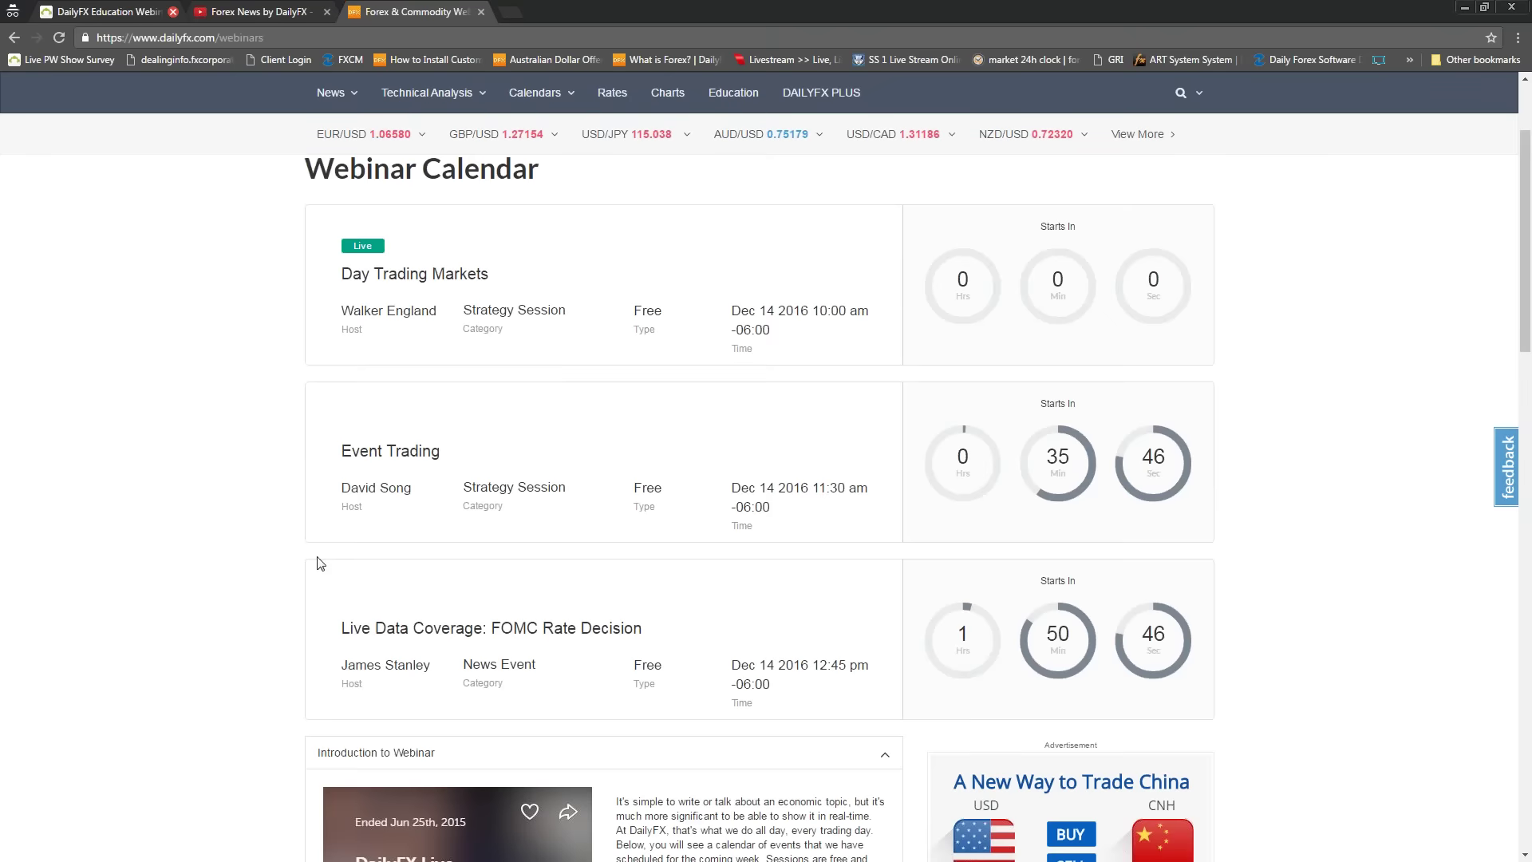
pyautogui.scroll(1, 320, 563)
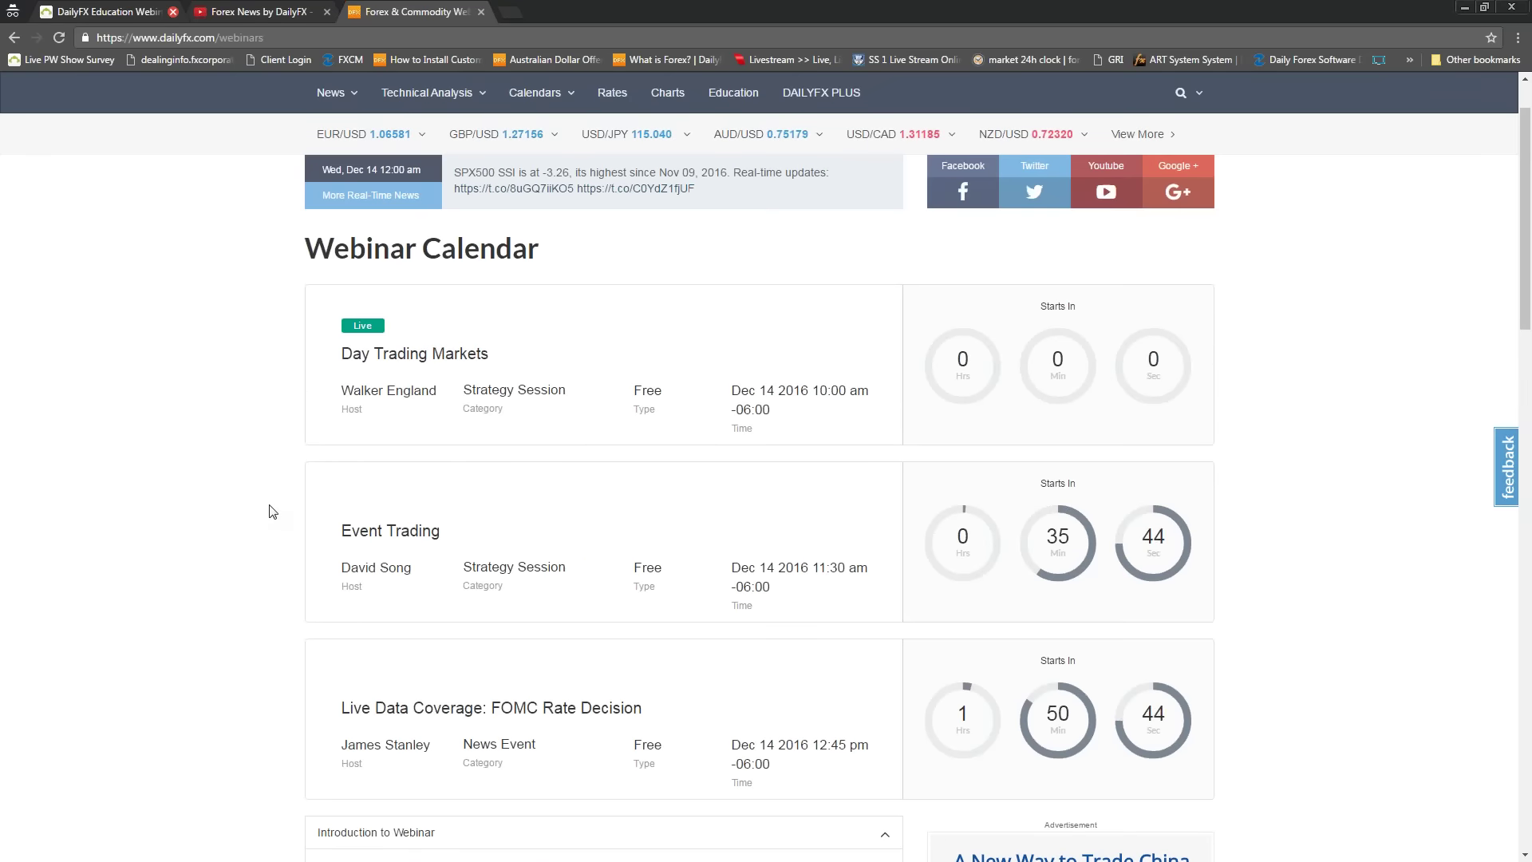
pyautogui.scroll(-1, 423, 477)
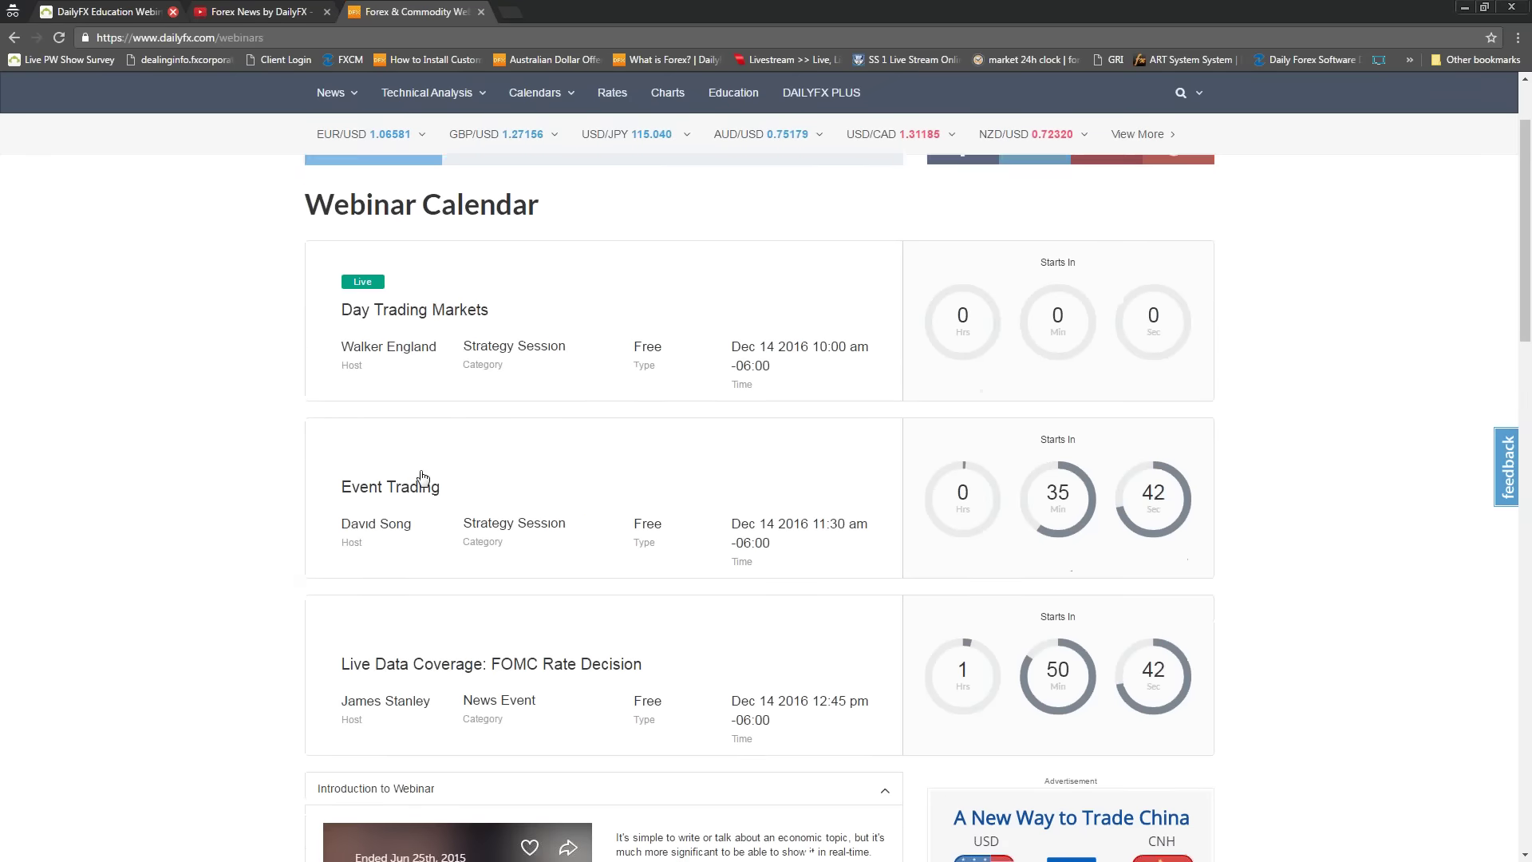
pyautogui.scroll(1, 119, 451)
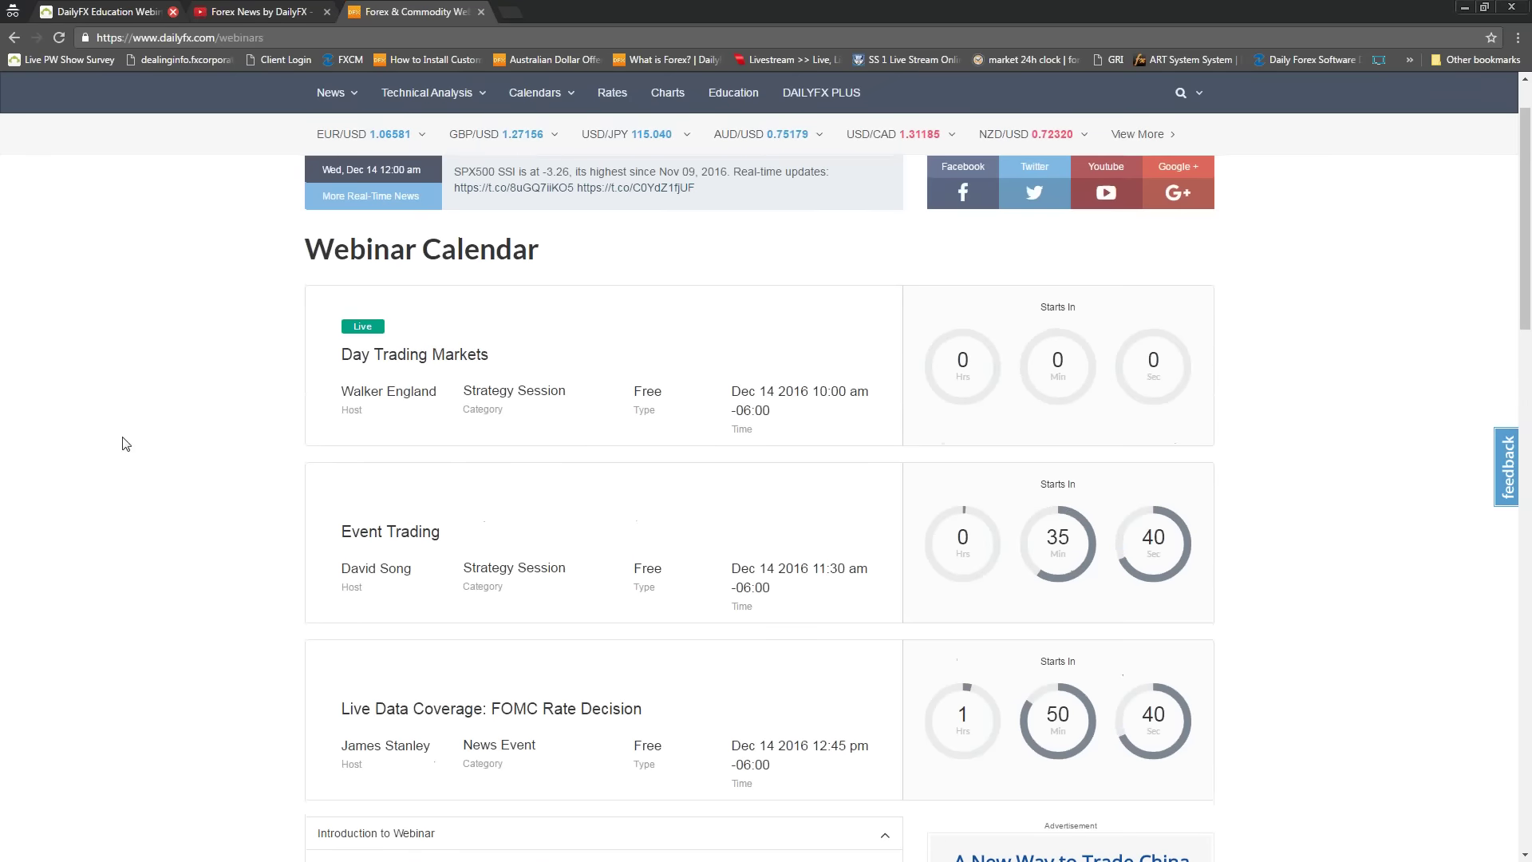
pyautogui.scroll(1, 125, 443)
pyautogui.scroll(-1, 125, 444)
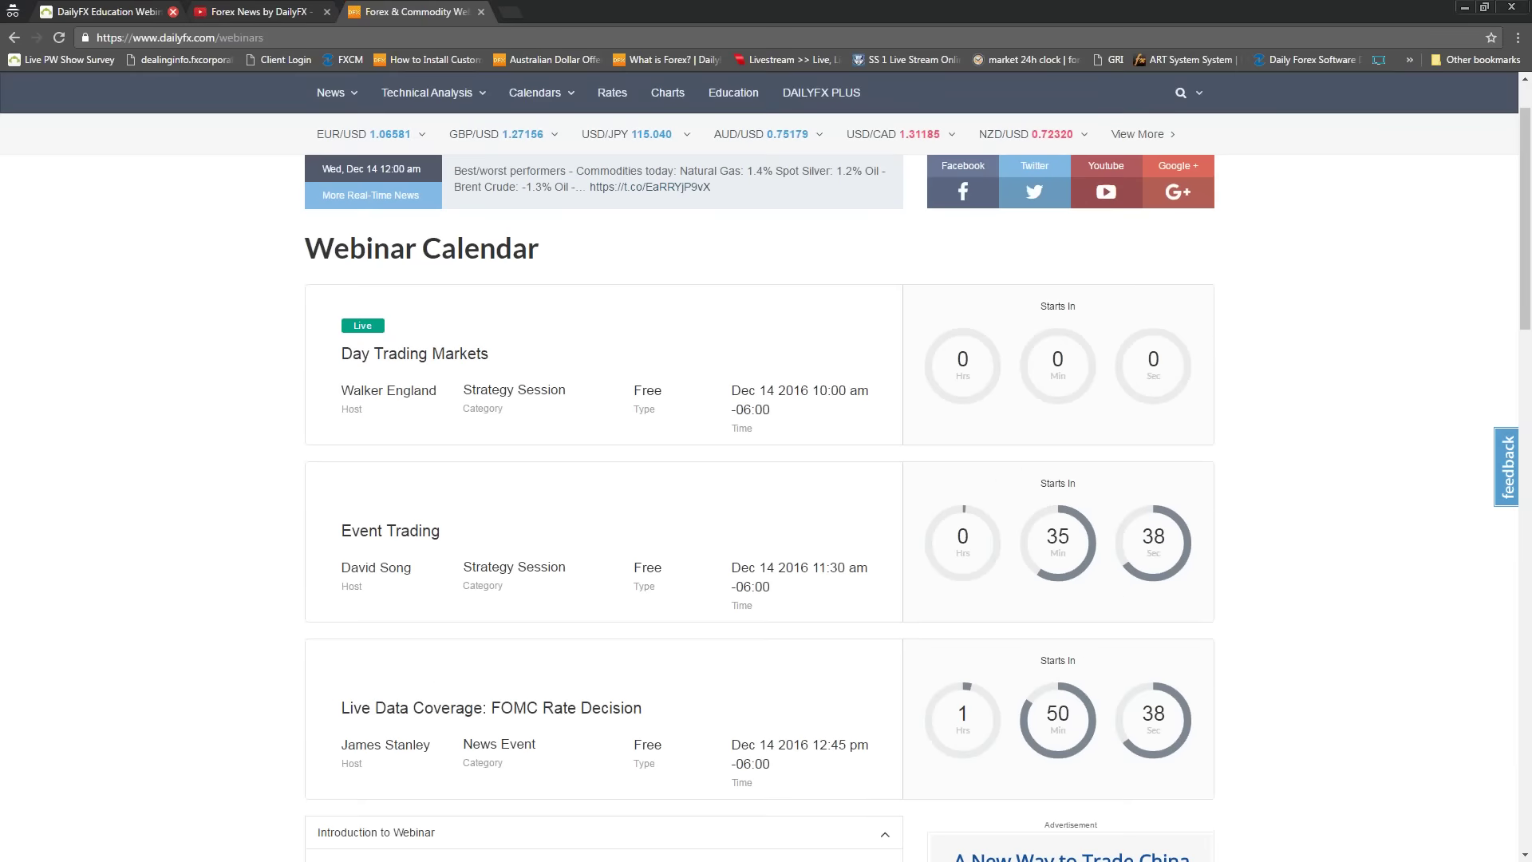